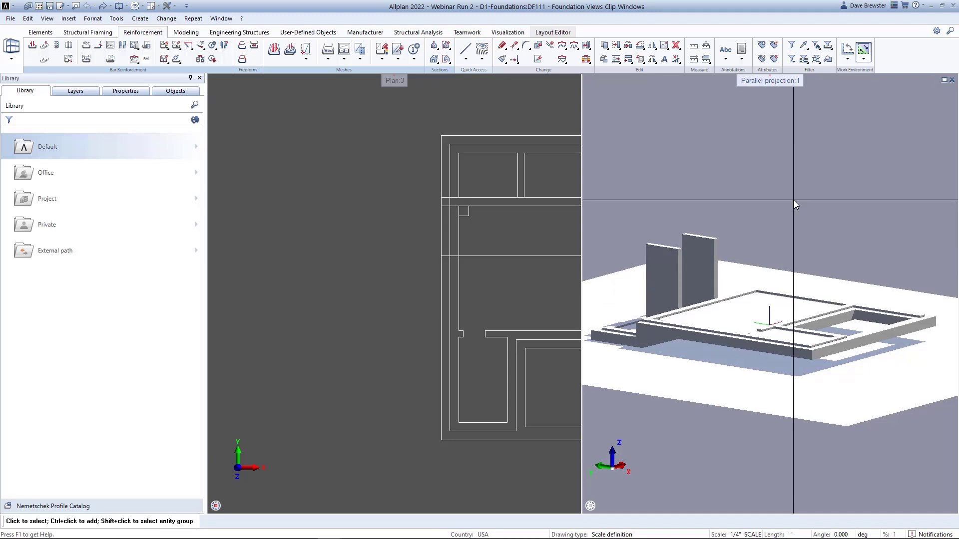
# - Maximize the plan view and start generating a section with clipping heights taken from the elements
pyautogui.doubleClick(397, 80)
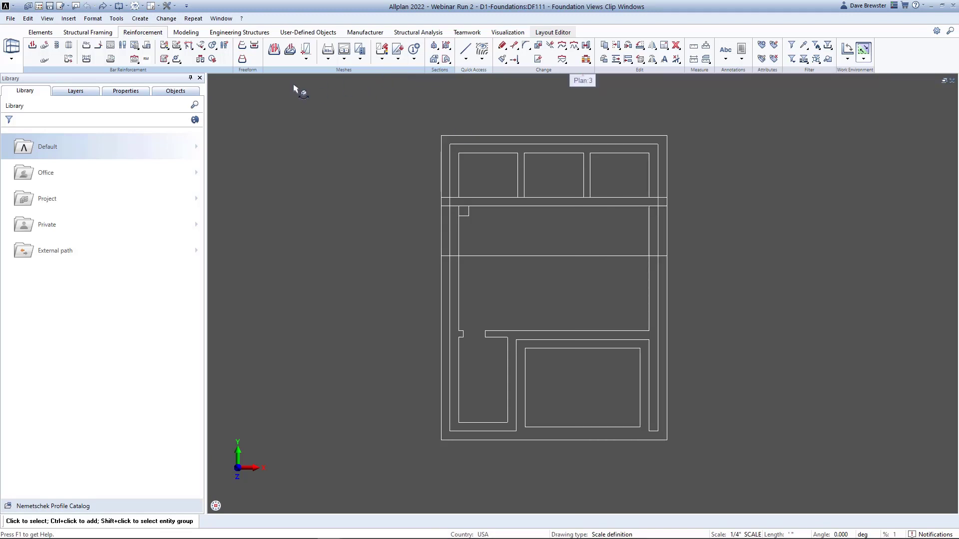
pyautogui.click(196, 93)
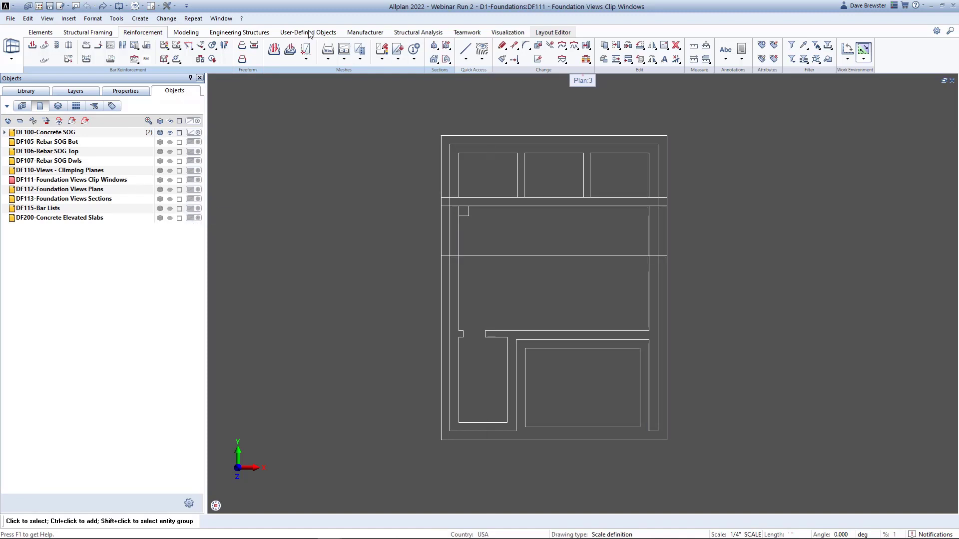
pyautogui.click(434, 48)
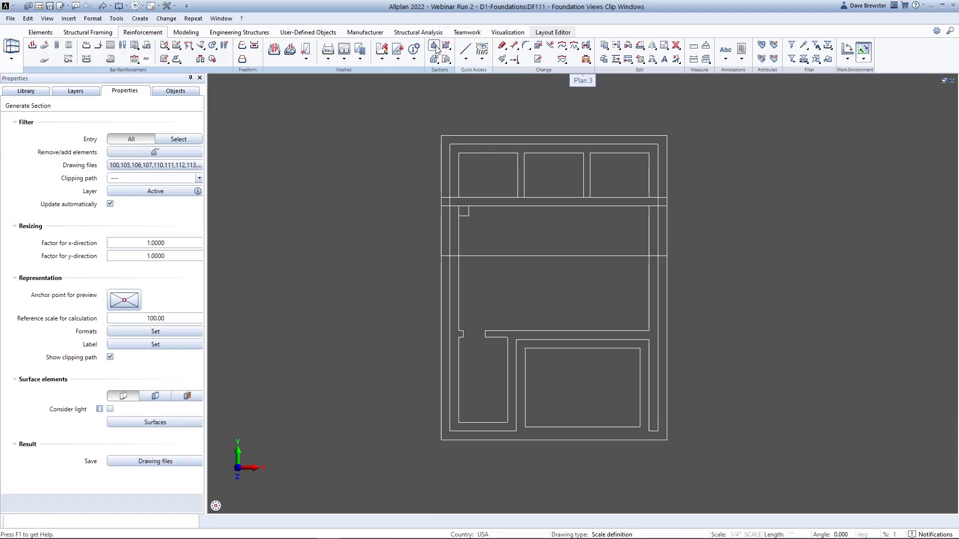
pyautogui.click(105, 248)
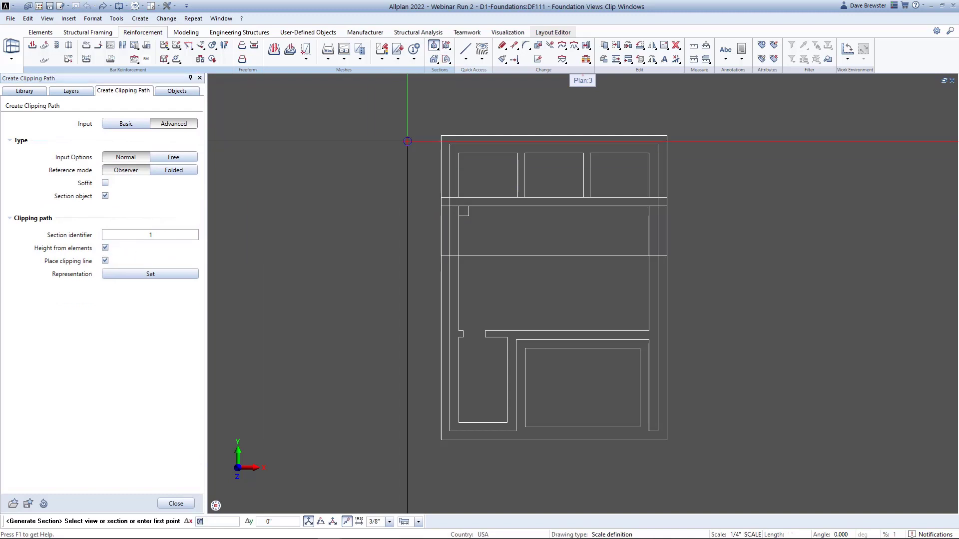
# - Define section 1 with a rectangular clipping path enclosing the whole foundation, viewed straight down as a plan
pyautogui.click(429, 126)
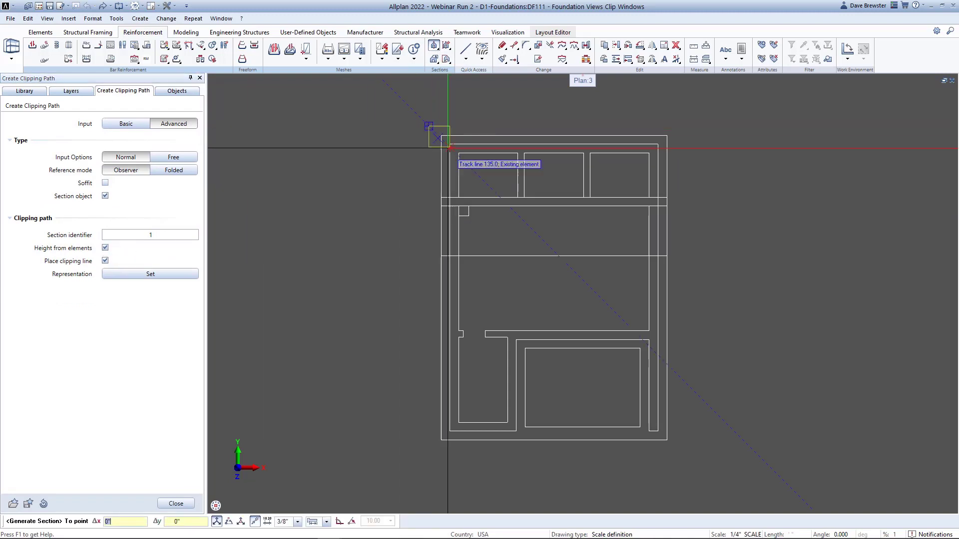
pyautogui.click(679, 451)
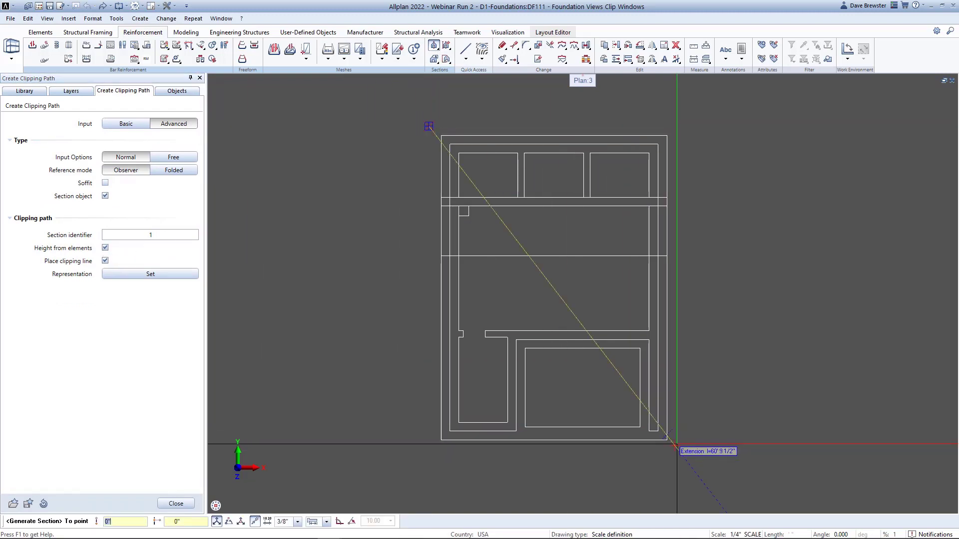
pyautogui.click(677, 443)
pyautogui.scroll(5, 549, 287)
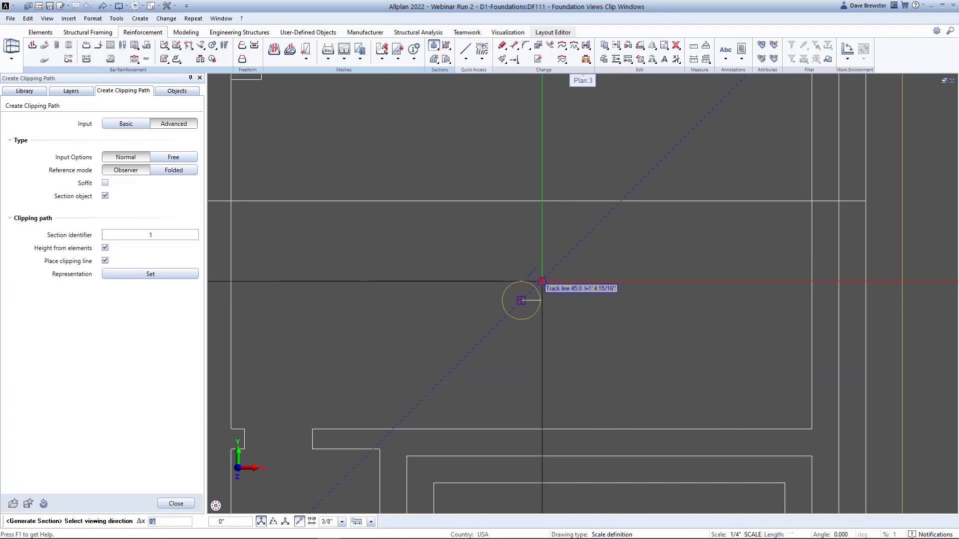
pyautogui.click(525, 296)
# - Place the section 1 plan view to the upper right of the original foundation
pyautogui.scroll(-5, 525, 296)
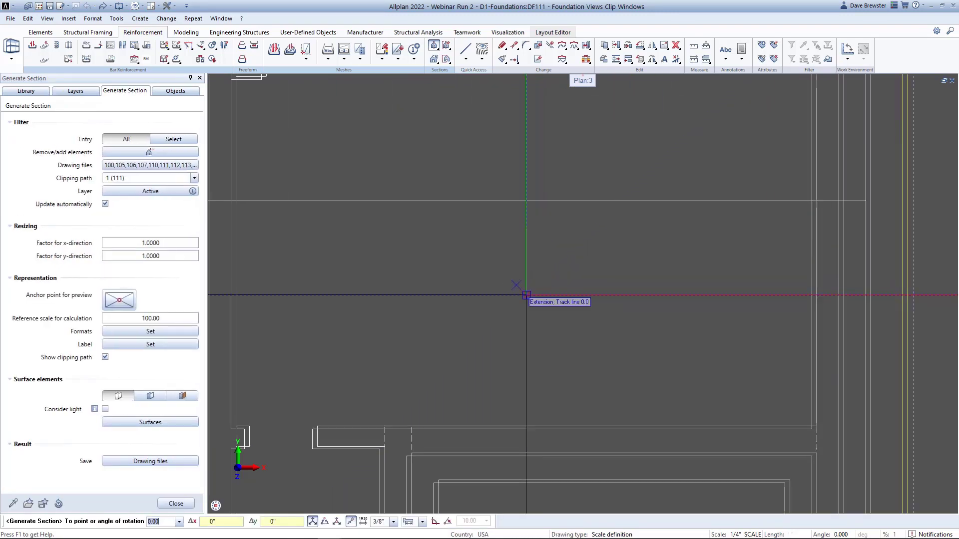
pyautogui.scroll(-8, 526, 296)
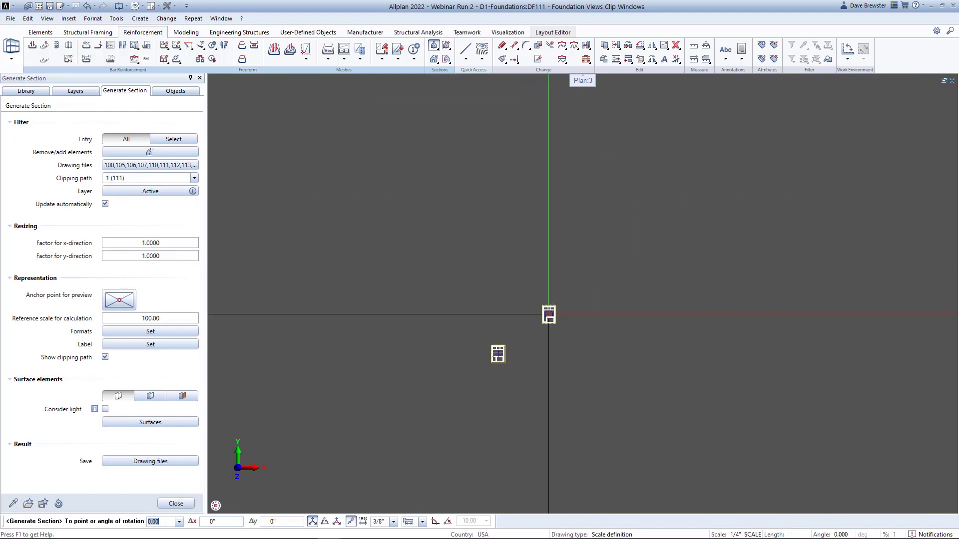
pyautogui.scroll(6, 549, 314)
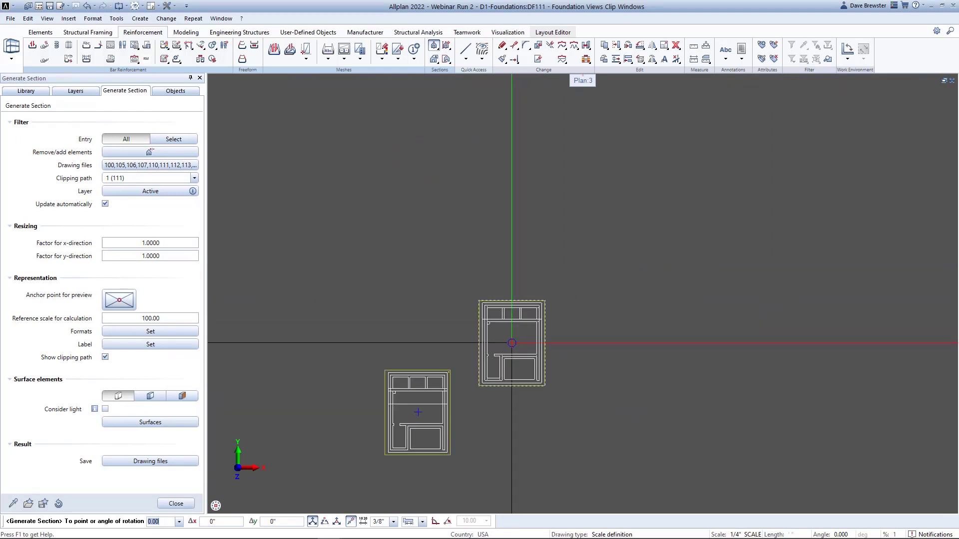
pyautogui.scroll(2, 511, 343)
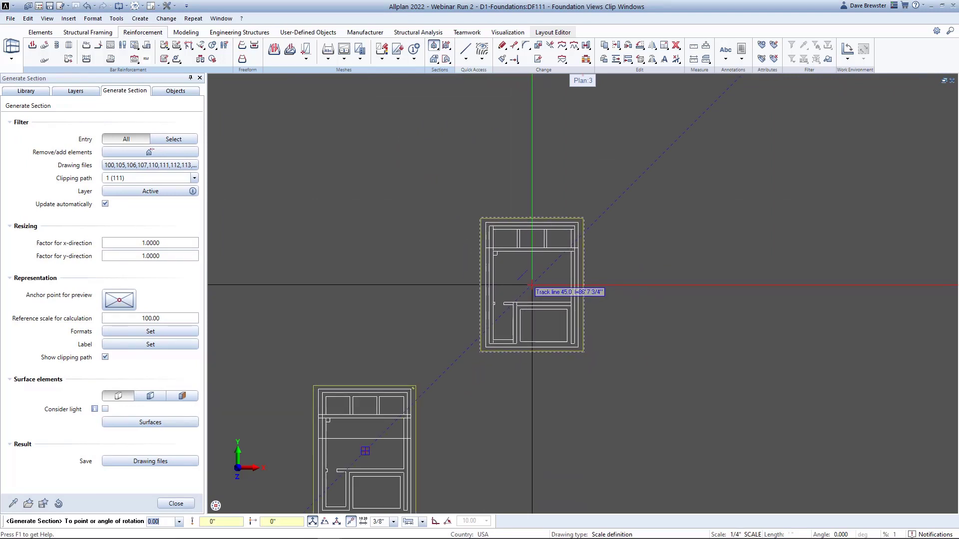
pyautogui.click(531, 286)
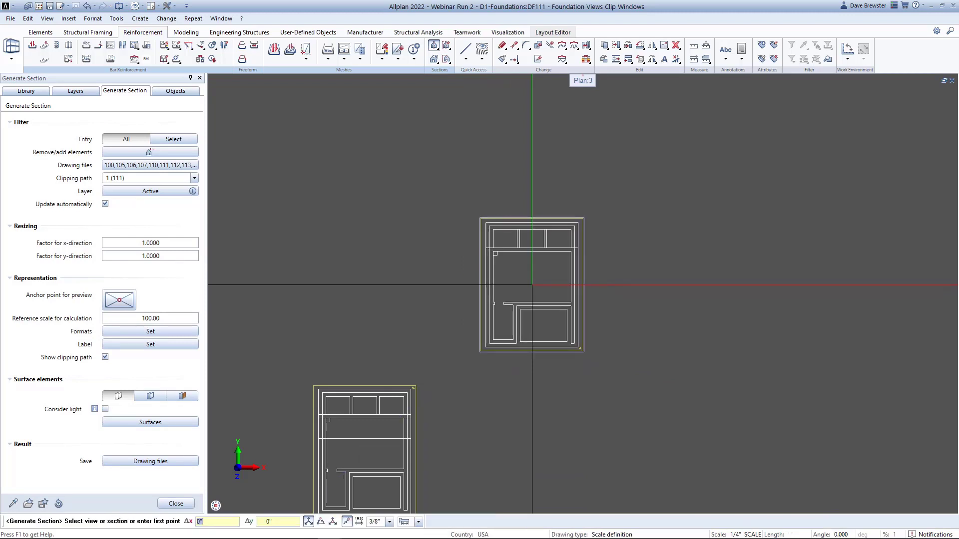
# - Generate section 2 from a narrow vertical strip near the plan section's left edge, looking right, and place it right of the plan
pyautogui.scroll(3, 534, 251)
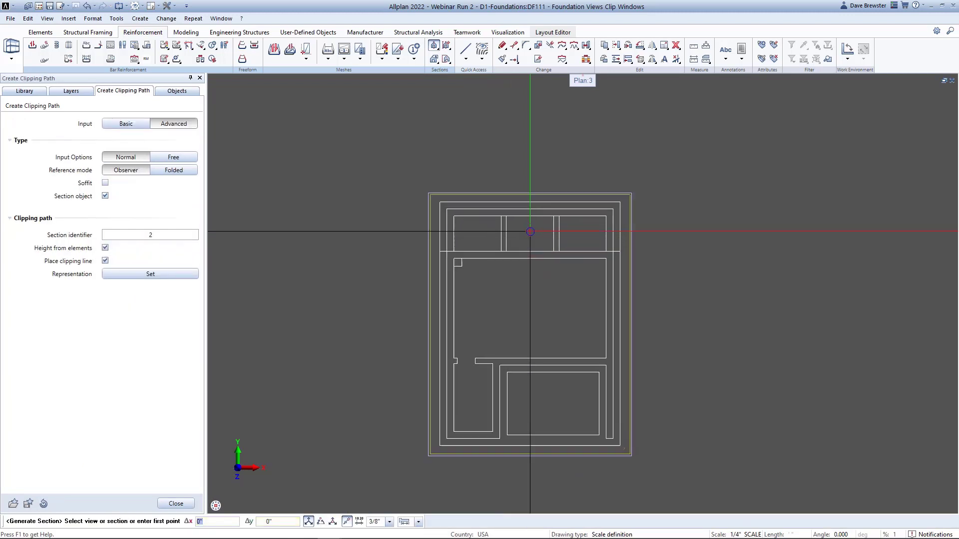
pyautogui.scroll(2, 533, 210)
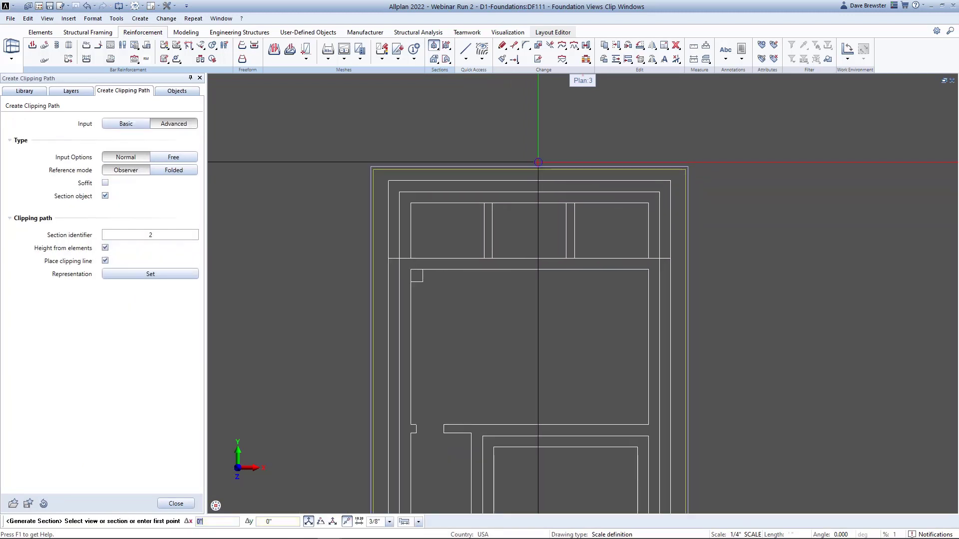
pyautogui.click(538, 164)
pyautogui.moveTo(472, 173); pyautogui.dragTo(513, 112, button='middle')
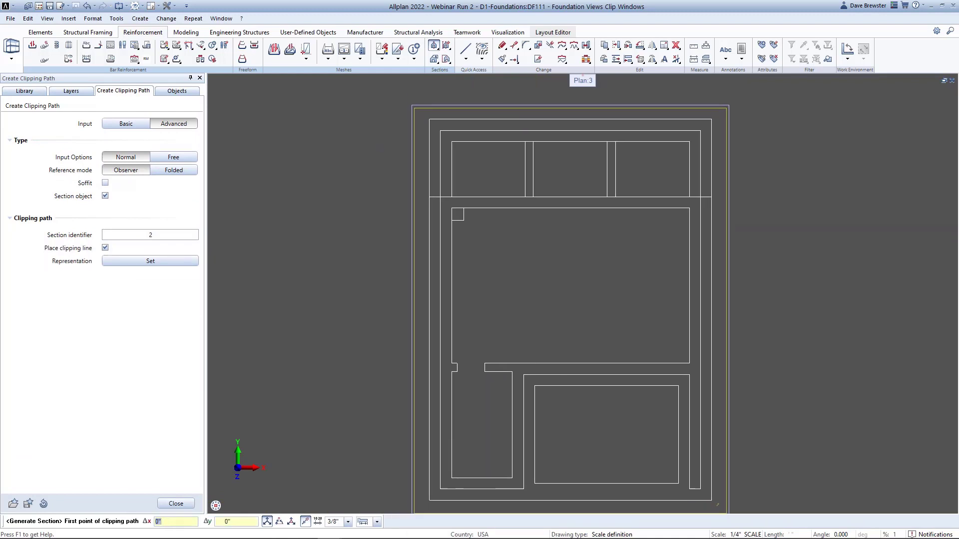
pyautogui.click(454, 103)
pyautogui.scroll(3, 487, 325)
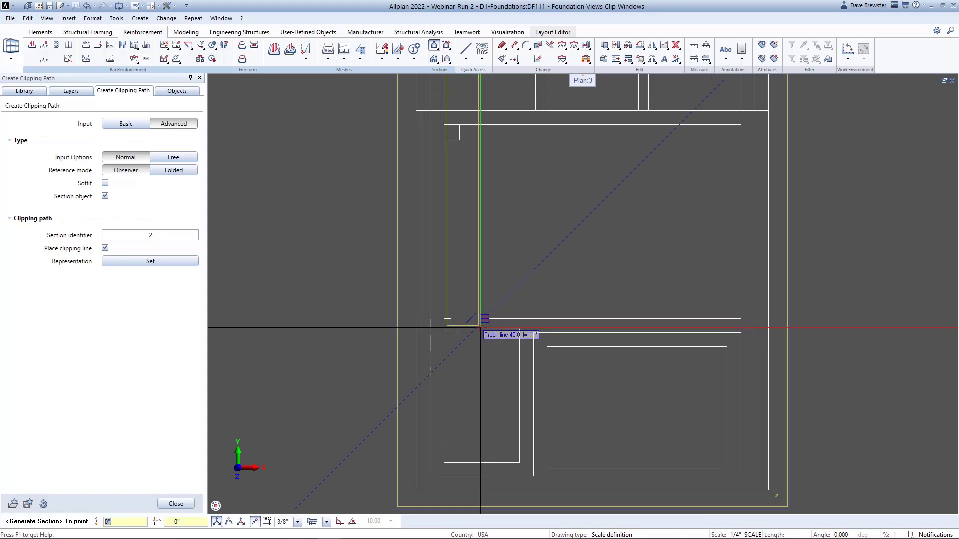
pyautogui.scroll(-1, 481, 328)
pyautogui.scroll(-1, 480, 328)
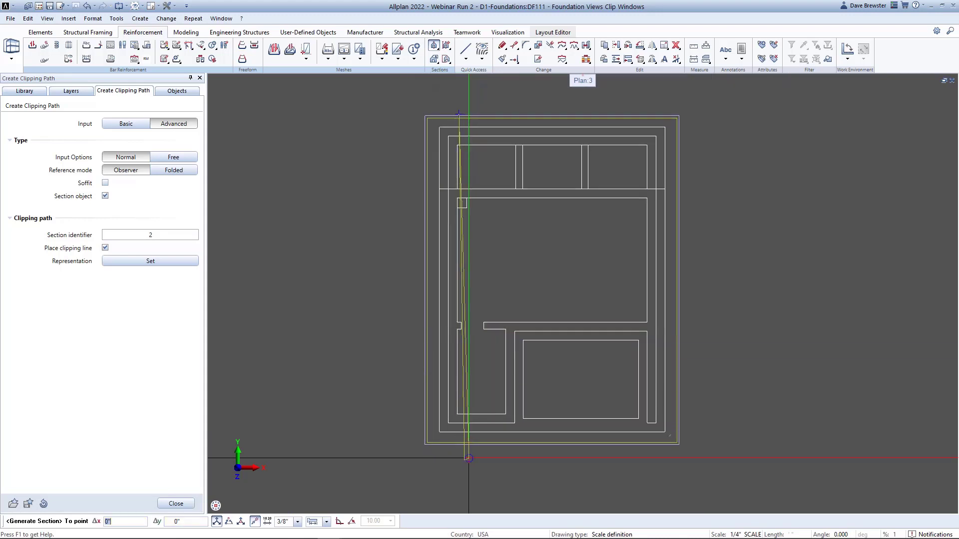
pyautogui.click(461, 459)
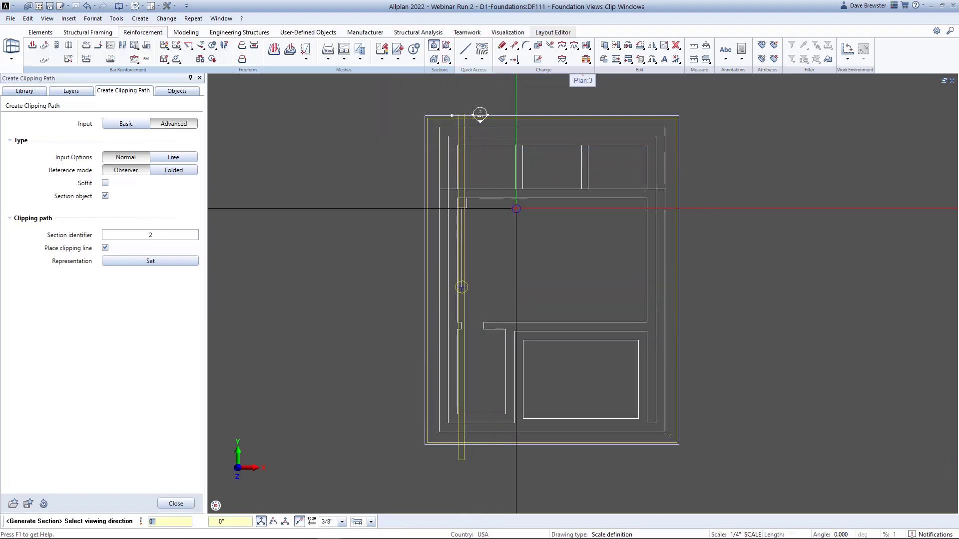
pyautogui.click(416, 262)
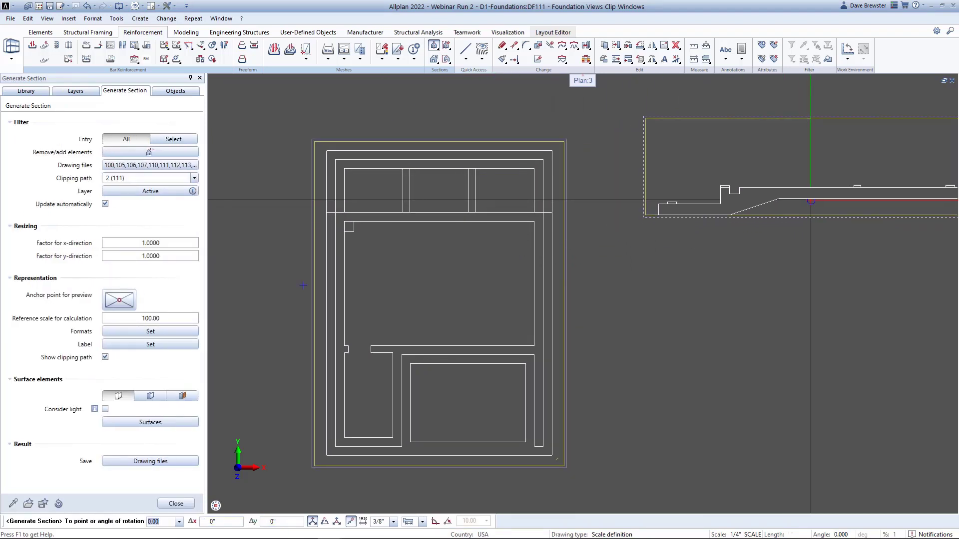
pyautogui.click(857, 180)
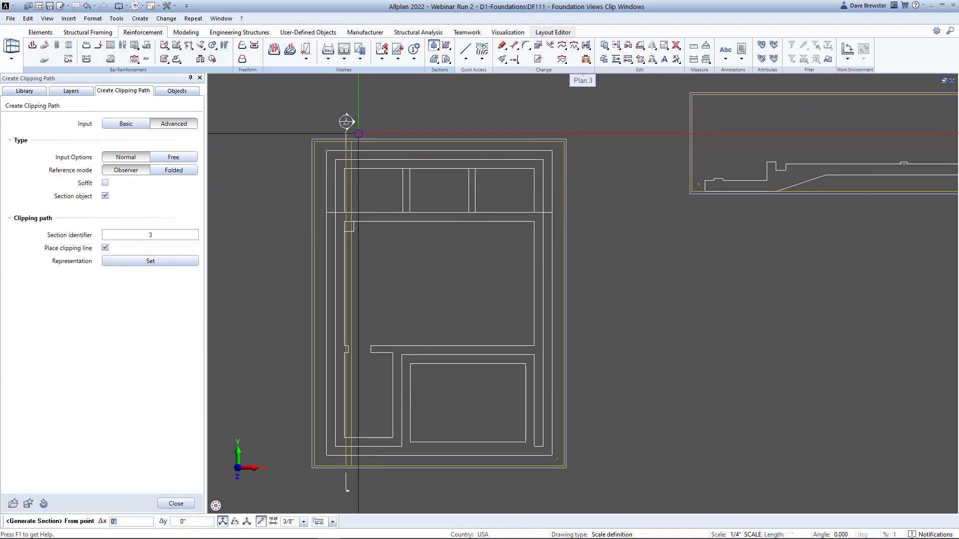
# - Generate section 3 from a vertical strip just right of section 2's clipping path, looking right, and place it below the section 2 view
pyautogui.click(364, 134)
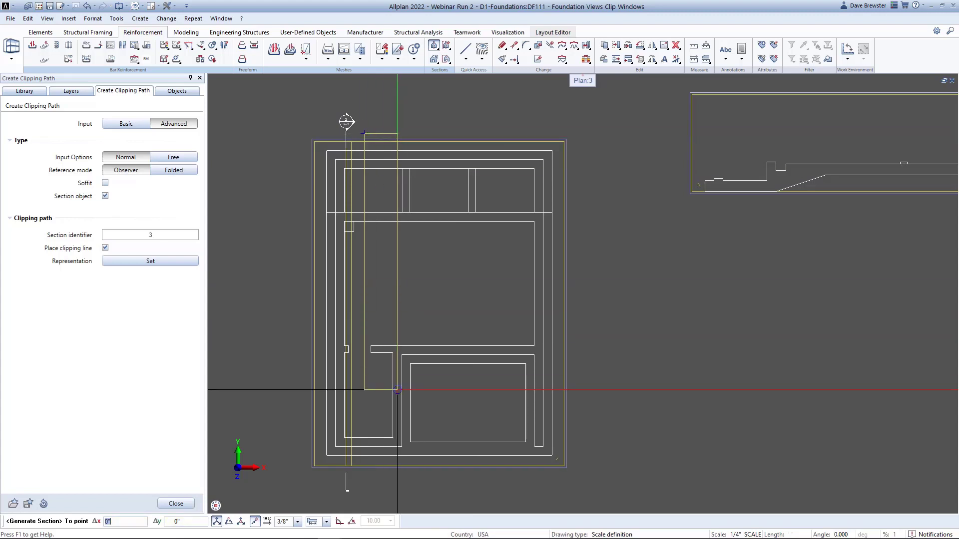
pyautogui.click(379, 481)
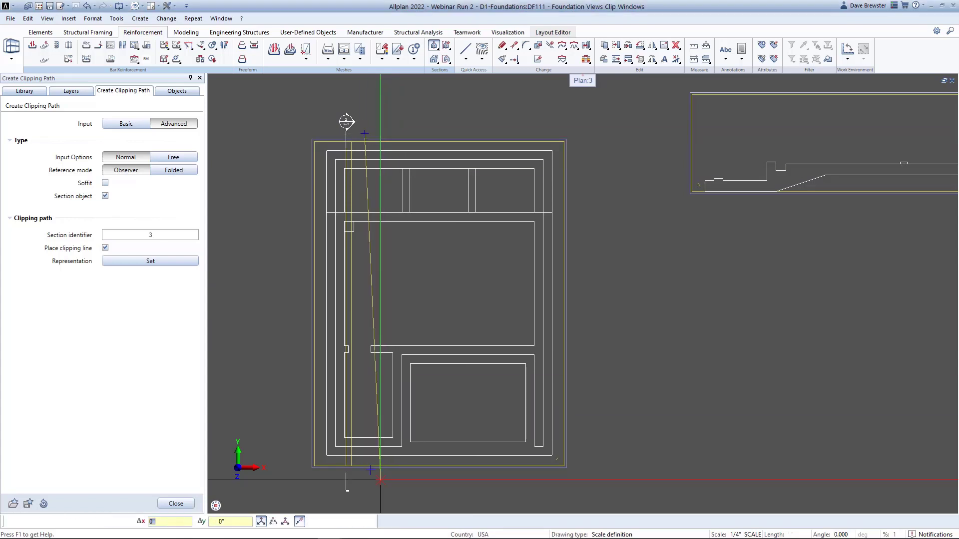
pyautogui.click(289, 328)
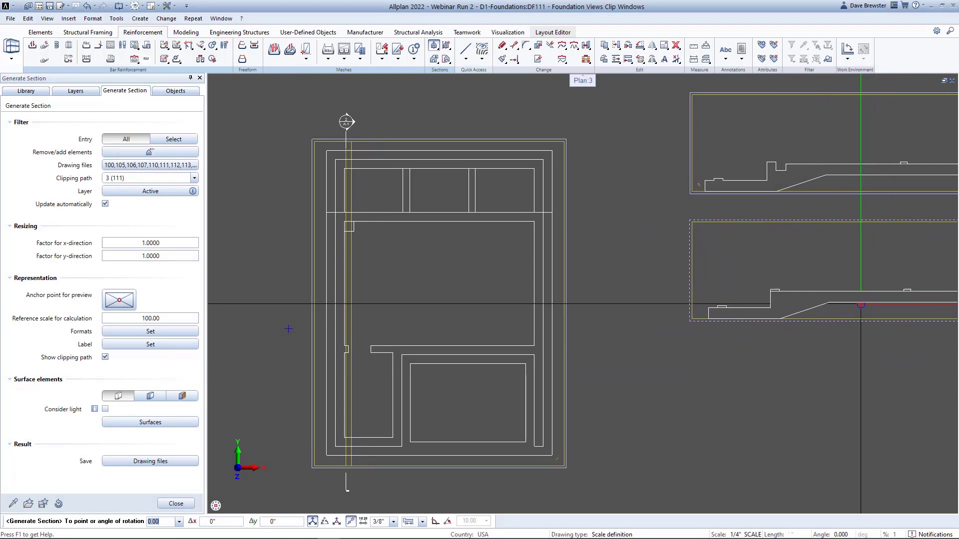
pyautogui.click(860, 307)
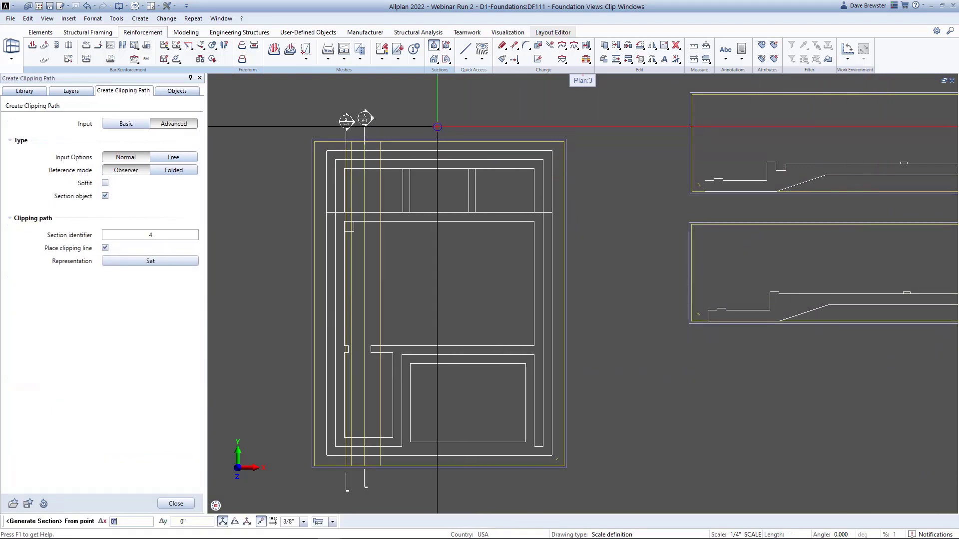
# - Generate section 4 from a vertical strip through the middle of the plan section, looking right, and place it below the section 3 view
pyautogui.click(439, 123)
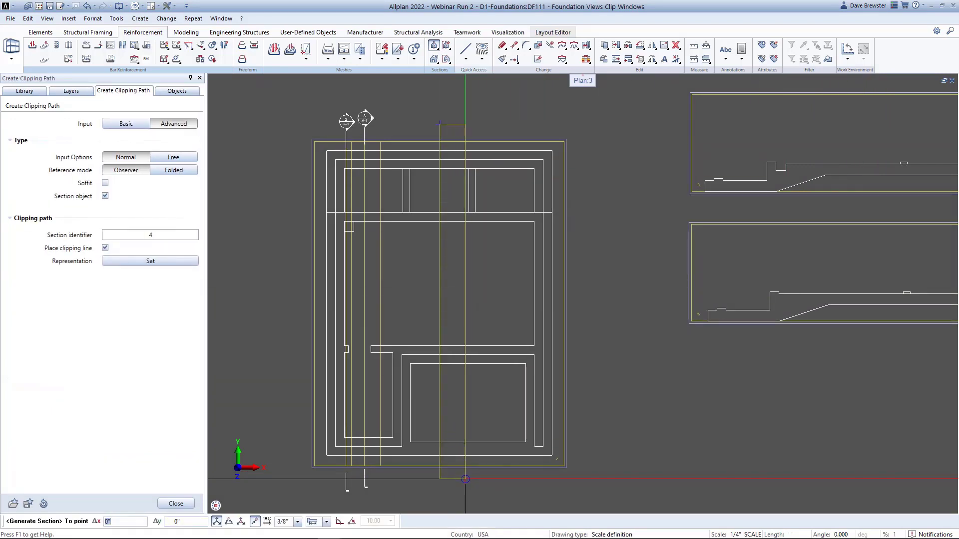
pyautogui.click(465, 479)
pyautogui.click(296, 295)
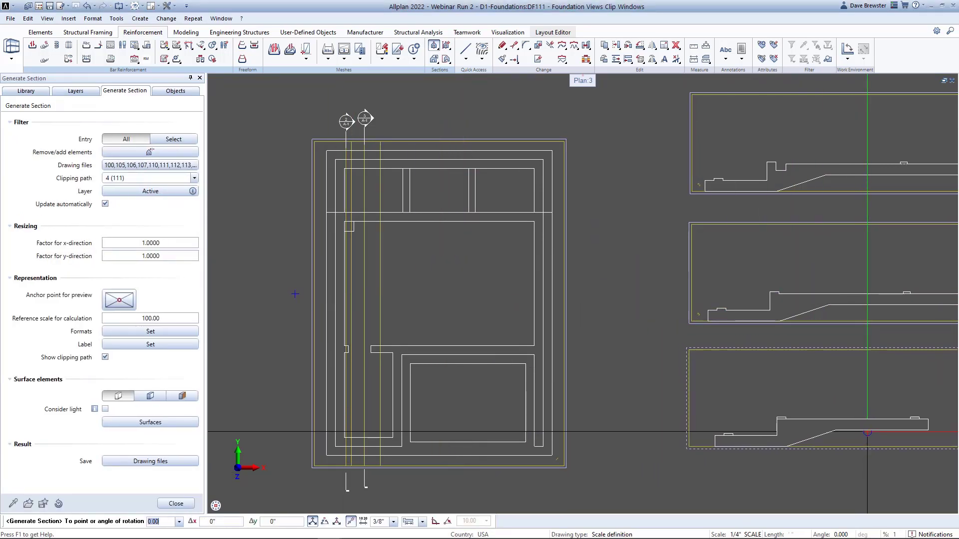
pyautogui.click(869, 432)
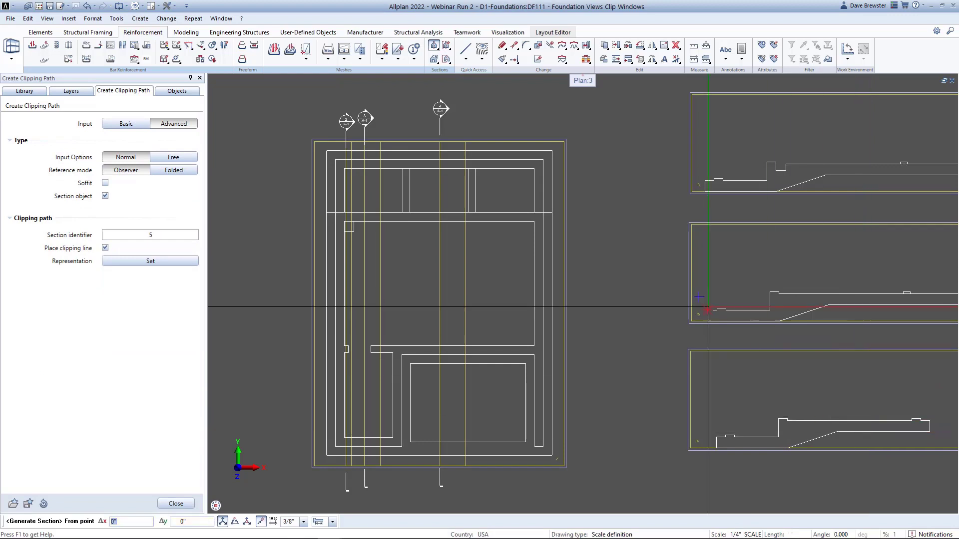
# - Generate section 5 from a horizontal strip across the plan's upper rooms, looking up, and place it right of the section 2 view
pyautogui.click(298, 191)
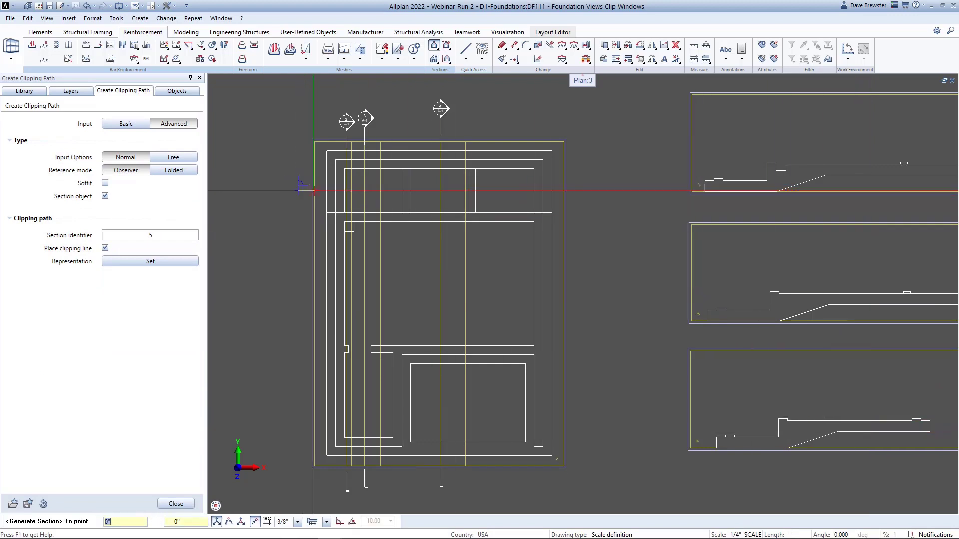
pyautogui.click(580, 176)
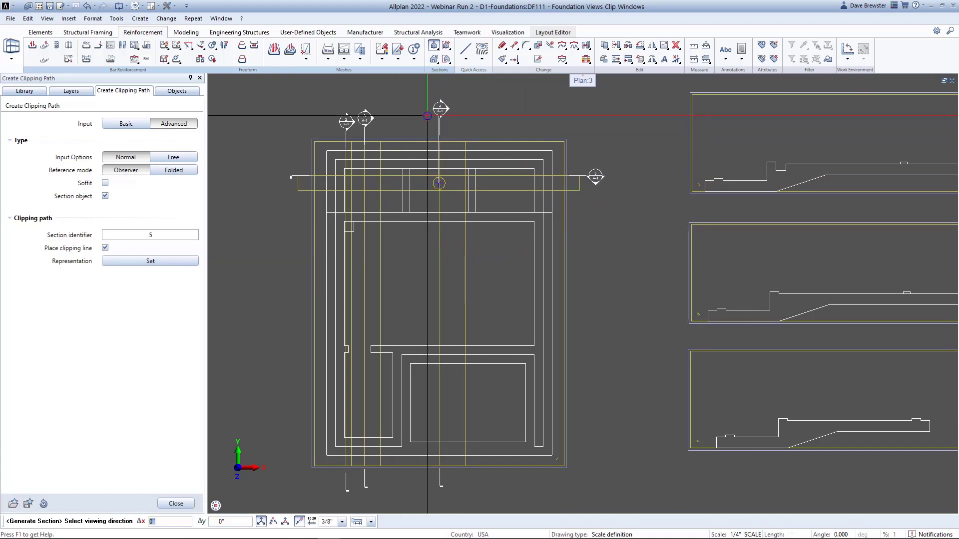
pyautogui.click(430, 246)
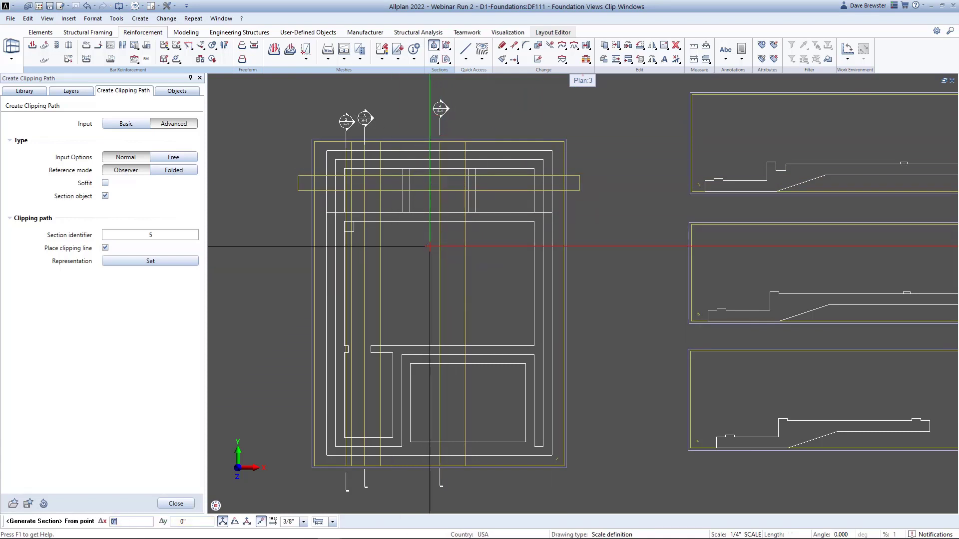
pyautogui.scroll(-1, 466, 246)
pyautogui.moveTo(452, 255); pyautogui.dragTo(336, 279, button='middle')
pyautogui.scroll(-1, 561, 254)
pyautogui.scroll(-1, 561, 253)
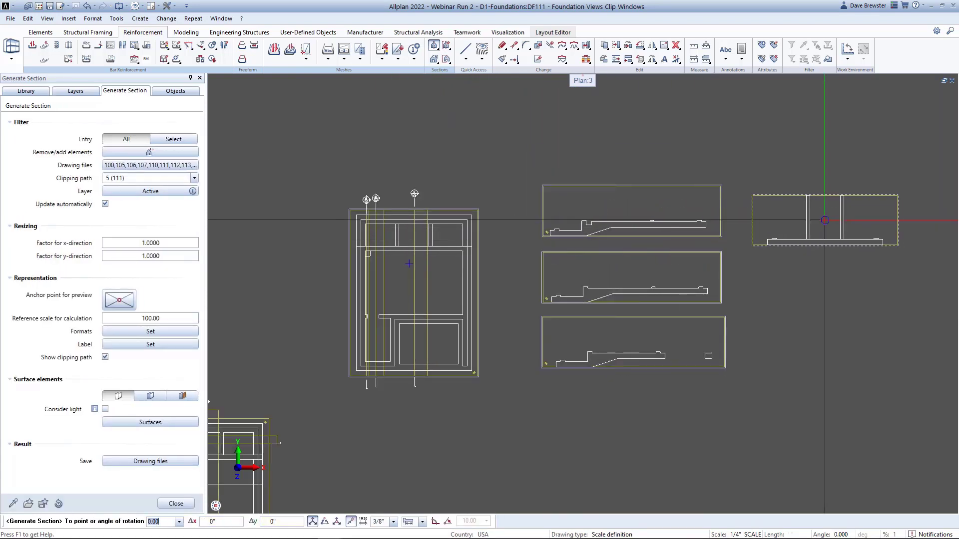
pyautogui.click(821, 212)
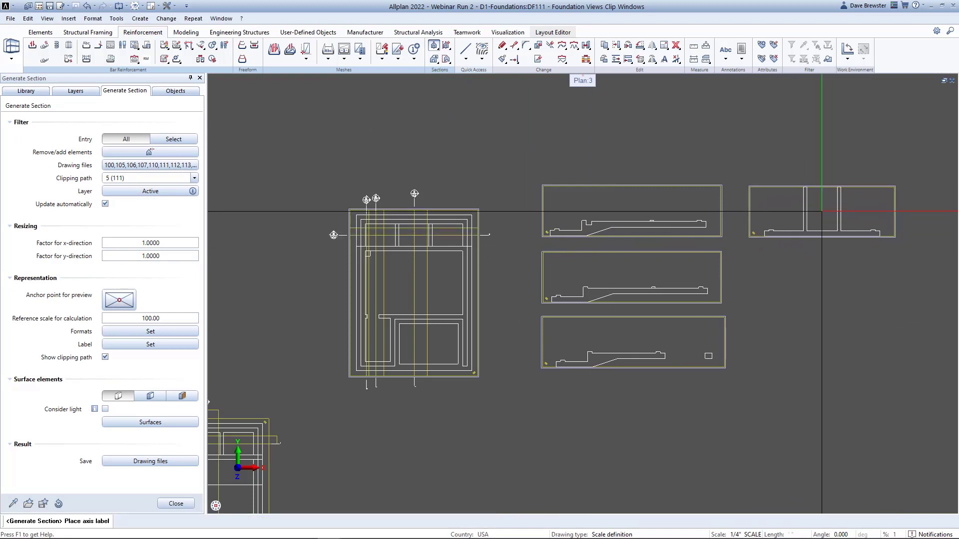
pyautogui.click(479, 243)
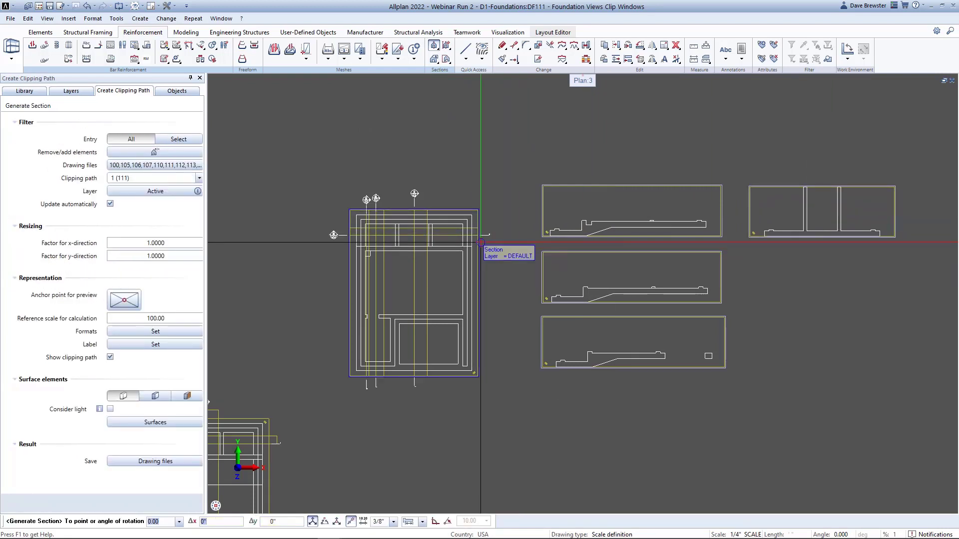
pyautogui.press('Escape')
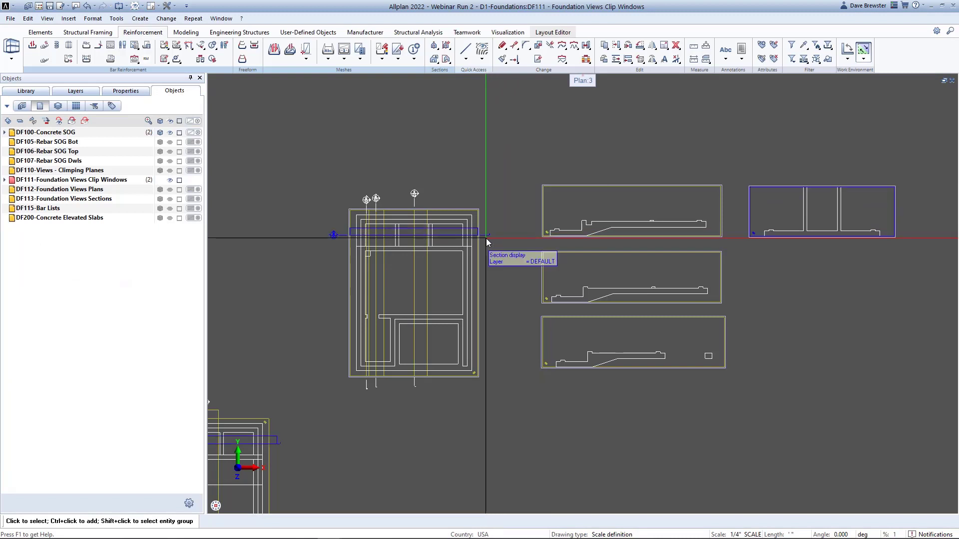
# - Copy section 5 twice straight down, placing one copy across the plan's middle and another further down
pyautogui.click(608, 46)
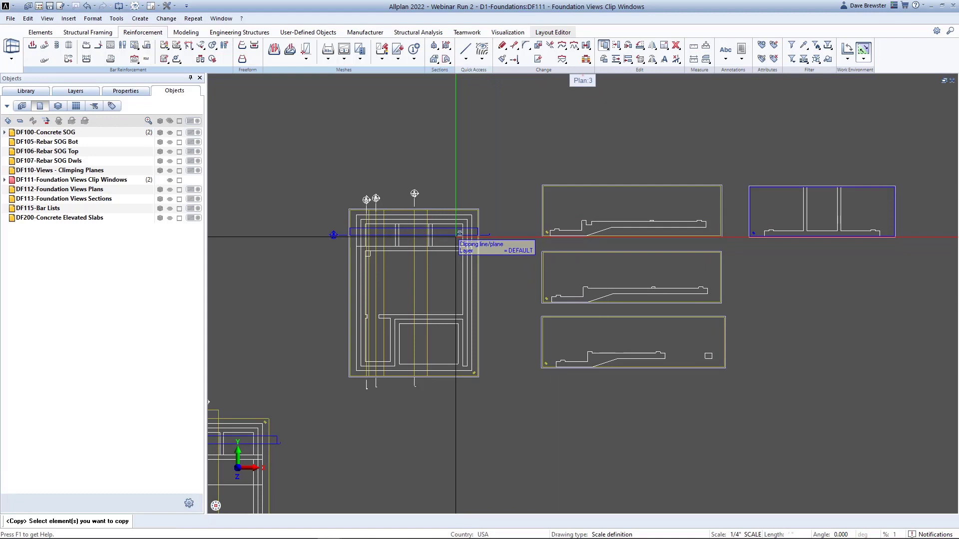
pyautogui.click(762, 188)
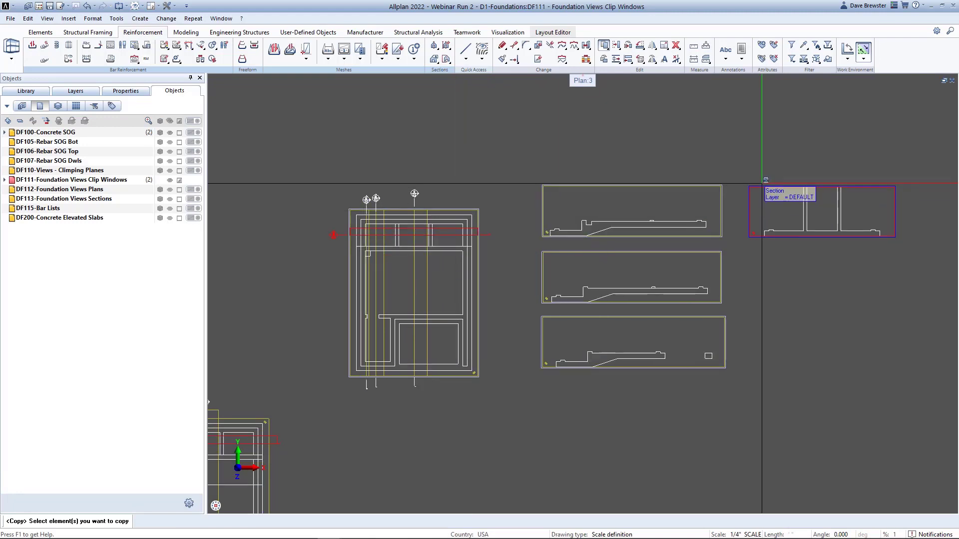
pyautogui.click(522, 172)
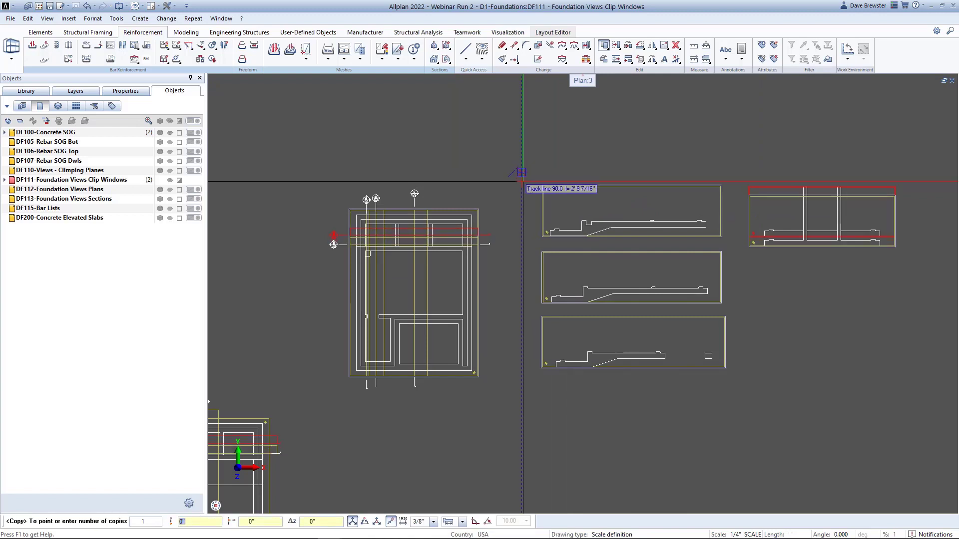
pyautogui.click(522, 245)
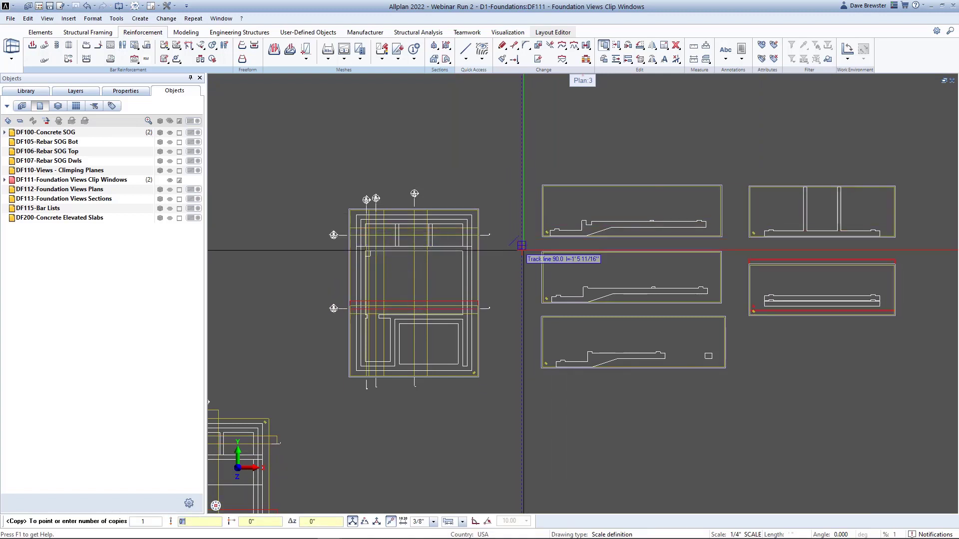
pyautogui.click(522, 290)
pyautogui.press('Escape')
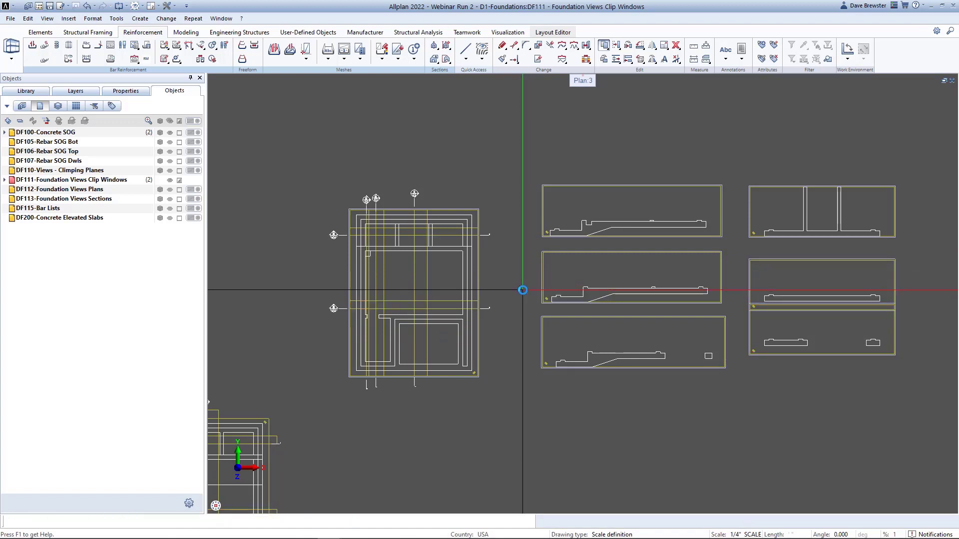
# - Move the lowest copied section view straight down so it clears the section view above it
pyautogui.scroll(5, 912, 313)
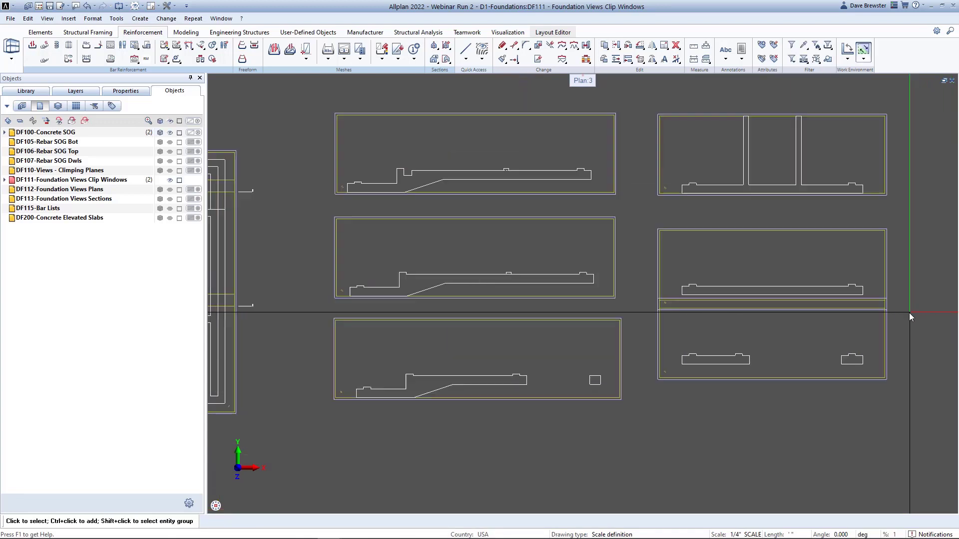
pyautogui.click(615, 47)
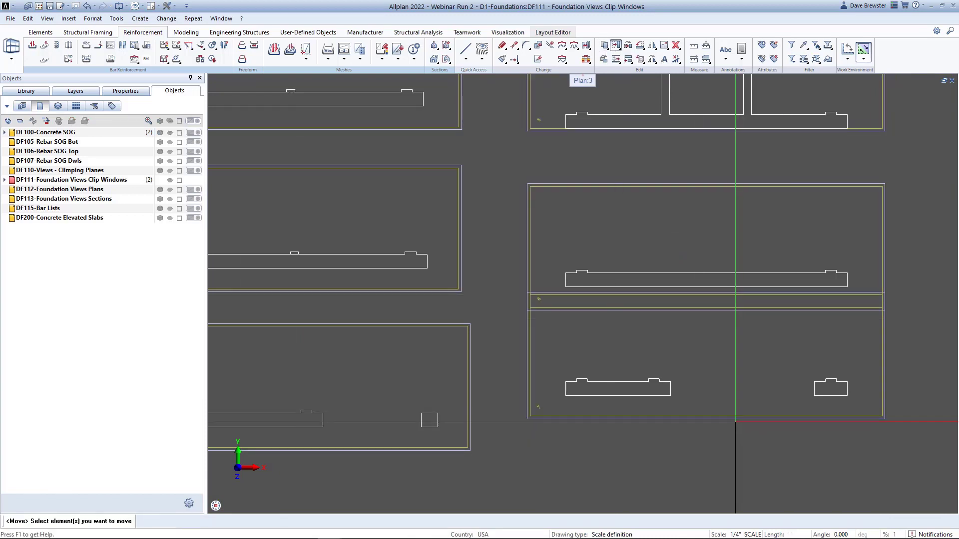
pyautogui.click(738, 418)
pyautogui.click(910, 337)
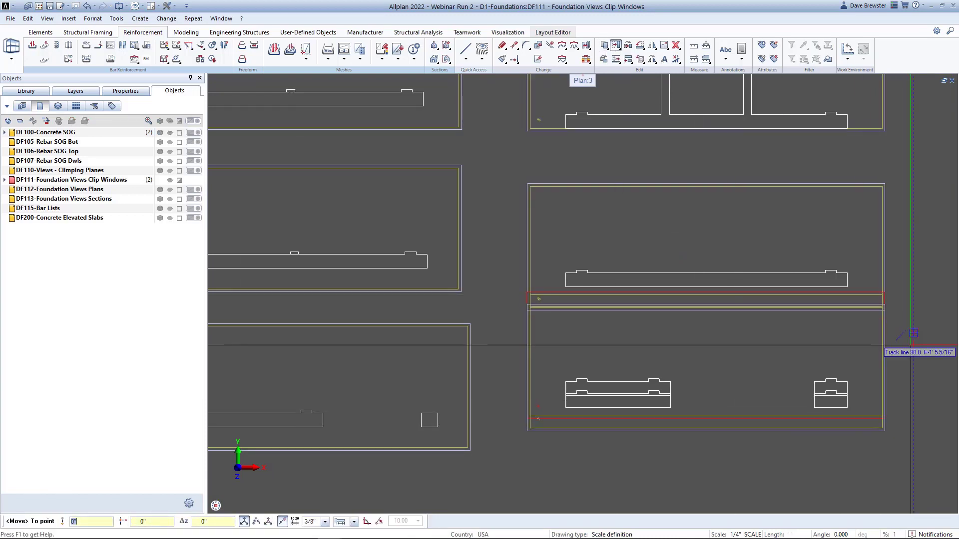
pyautogui.click(912, 370)
pyautogui.scroll(-5, 912, 370)
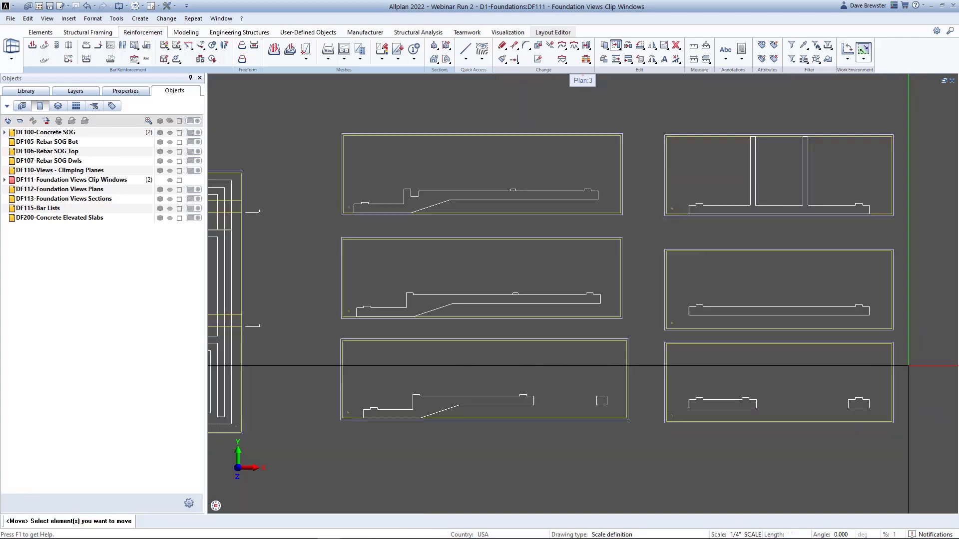
# - Try stretching the slab's right end outward in the section 3 view, and undo the stretch
pyautogui.moveTo(908, 345); pyautogui.dragTo(906, 331, button='middle')
pyautogui.scroll(-1, 906, 334)
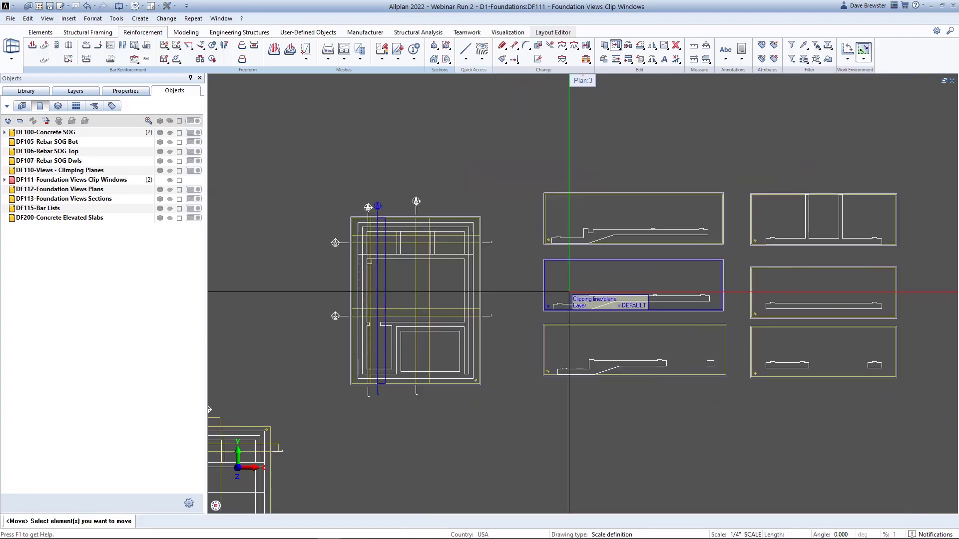
pyautogui.moveTo(518, 297); pyautogui.dragTo(534, 272, button='middle')
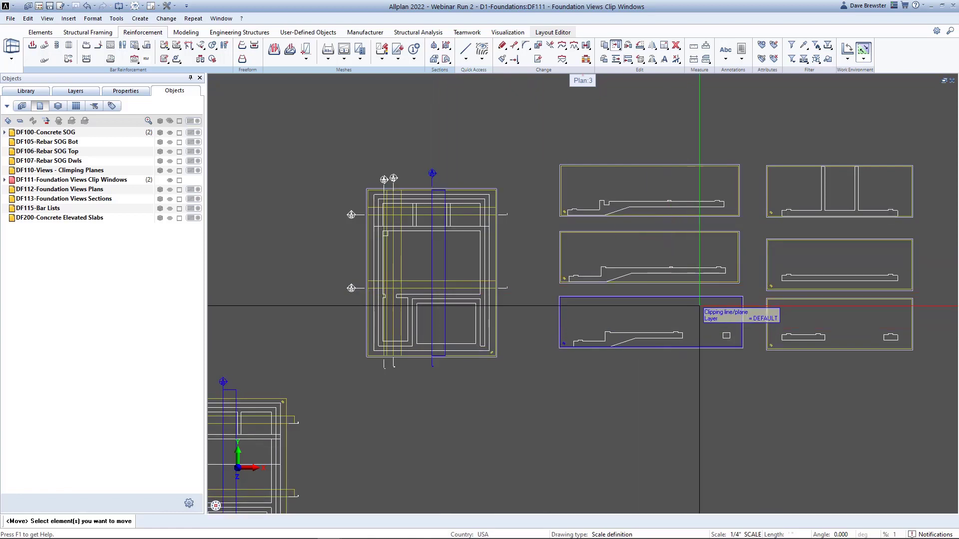
pyautogui.scroll(1, 727, 257)
pyautogui.click(514, 45)
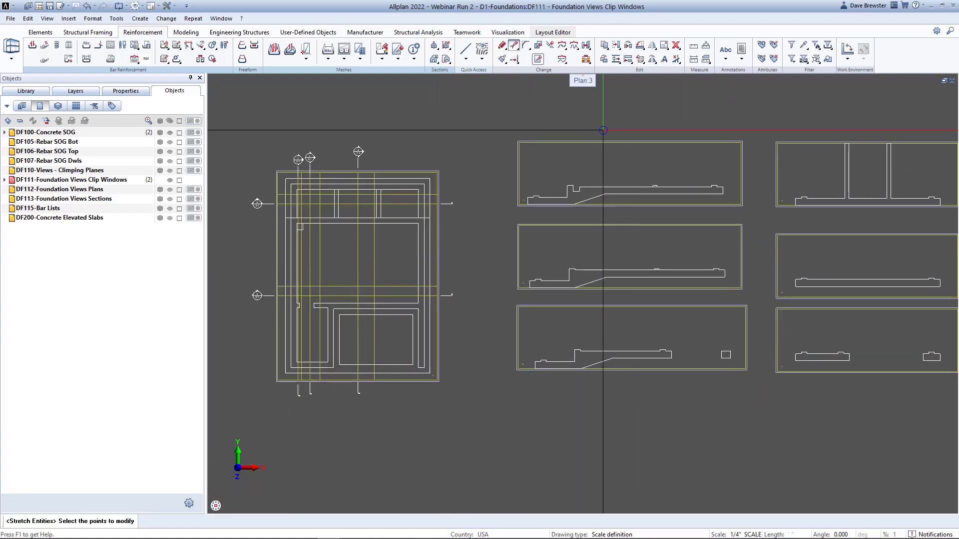
pyautogui.moveTo(731, 260); pyautogui.dragTo(723, 281)
pyautogui.click(674, 253)
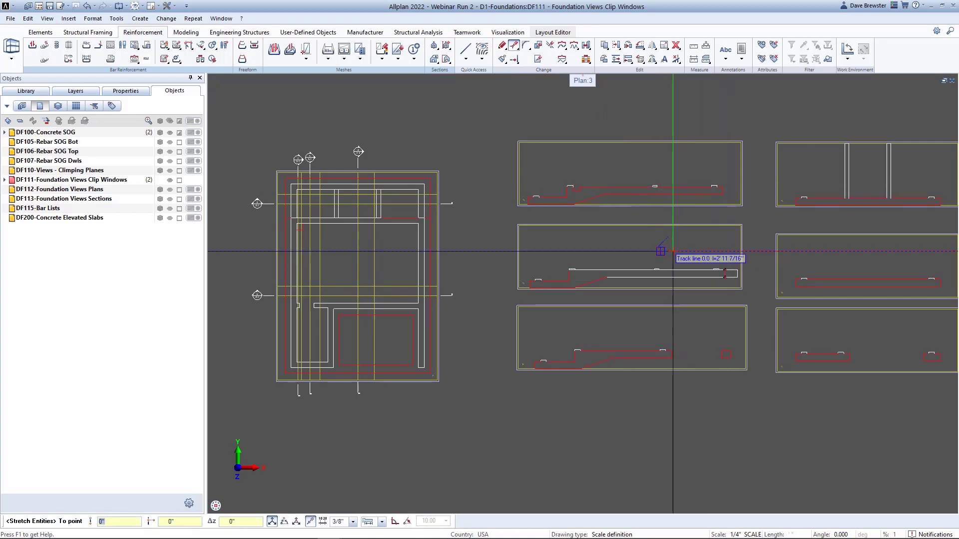
pyautogui.click(674, 251)
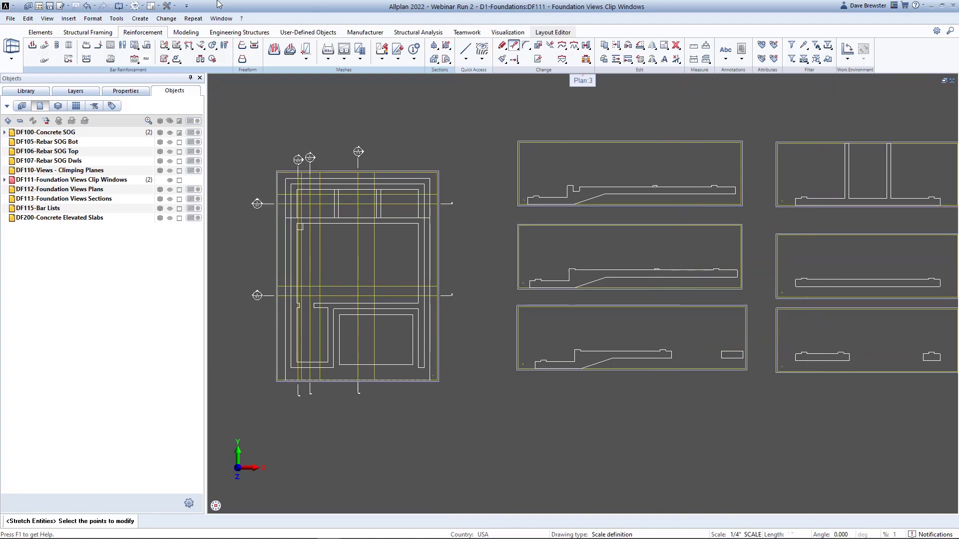
pyautogui.click(87, 6)
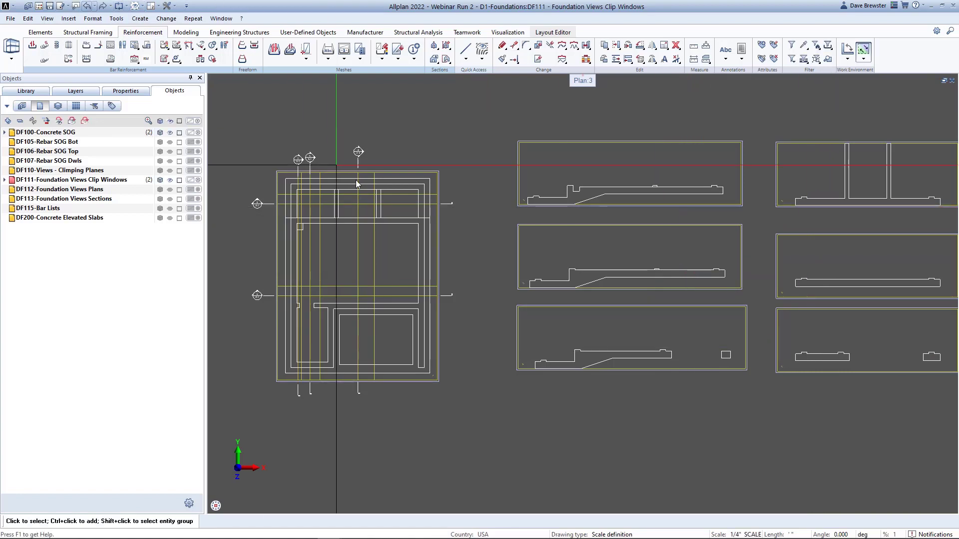
# - Show section 3's clipping path in the section 5 view with the two tall walls
pyautogui.scroll(-3, 380, 205)
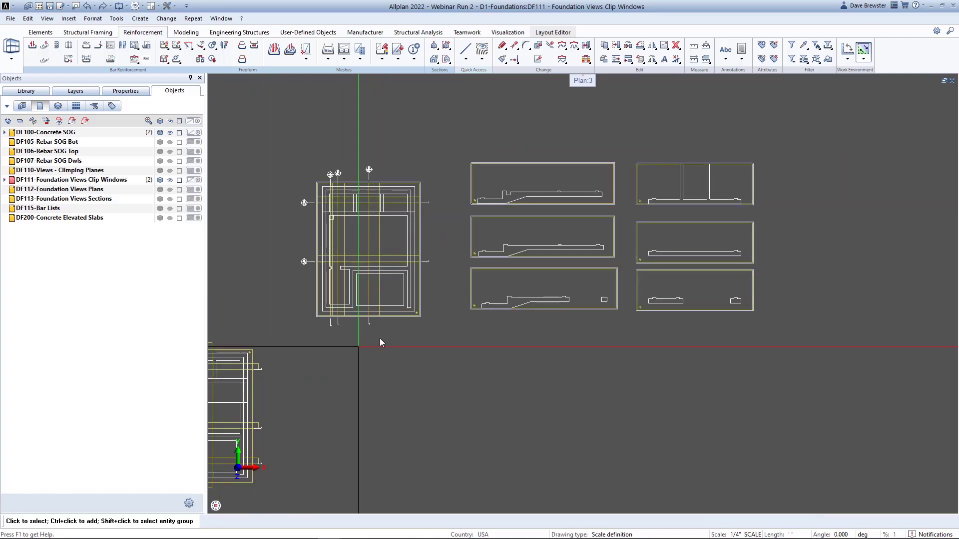
pyautogui.moveTo(400, 335); pyautogui.dragTo(455, 371, button='middle')
pyautogui.scroll(2, 542, 272)
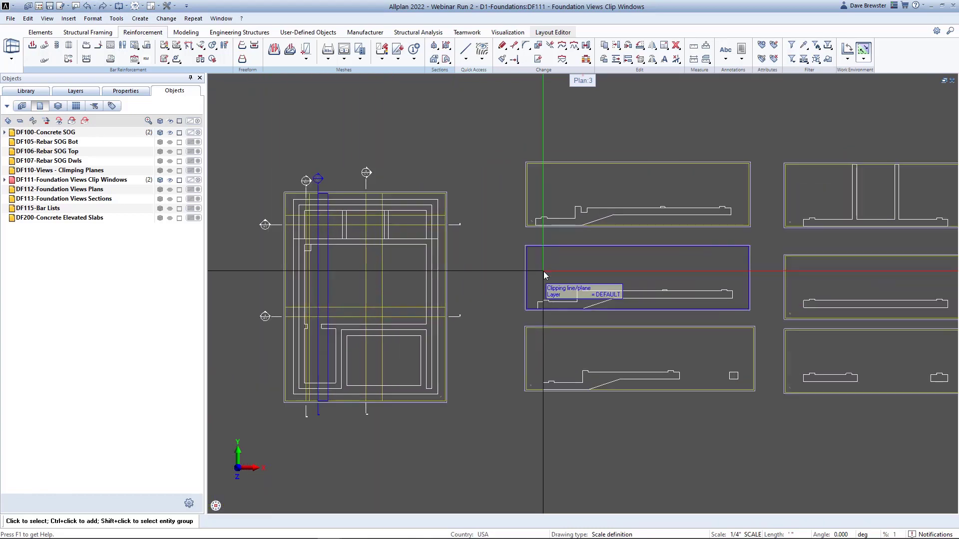
pyautogui.moveTo(526, 271); pyautogui.dragTo(583, 269, button='middle')
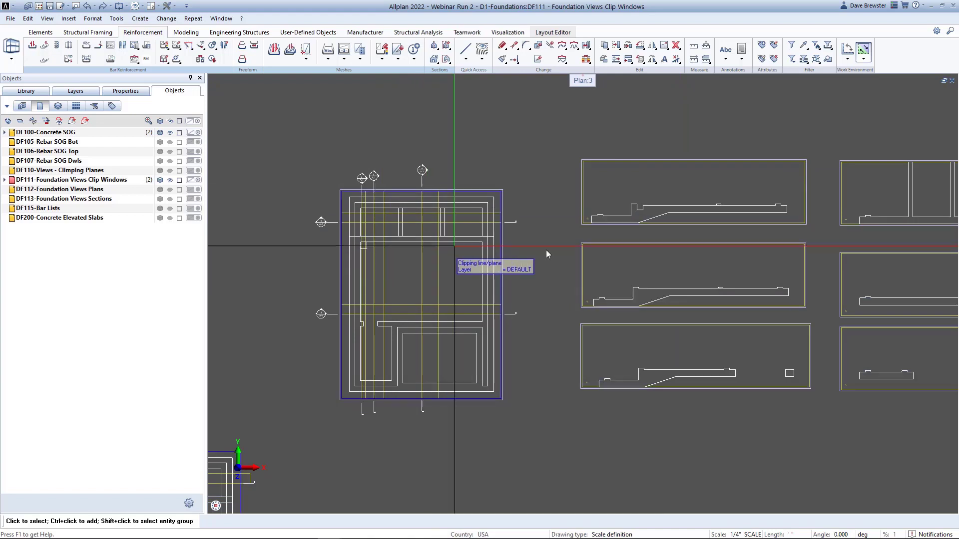
pyautogui.moveTo(609, 250); pyautogui.dragTo(525, 252, button='middle')
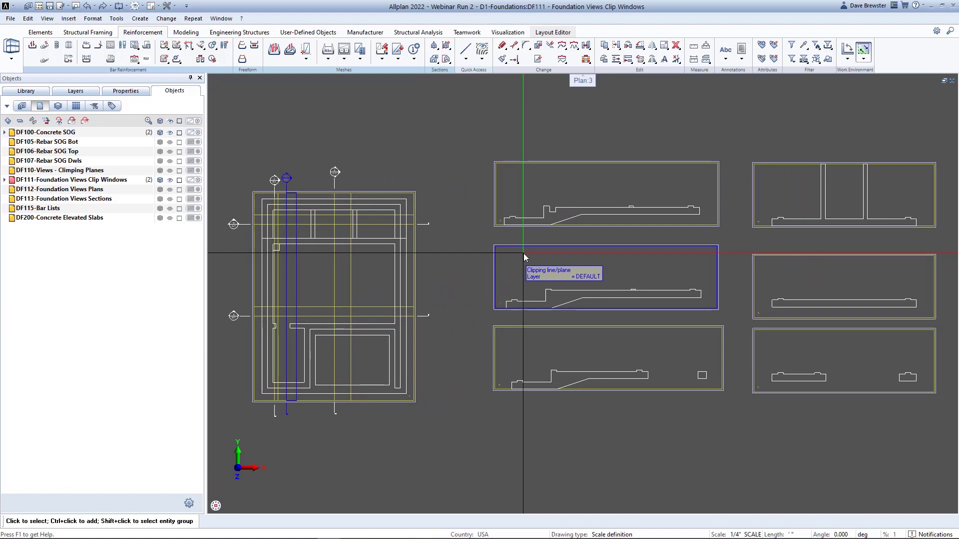
pyautogui.rightClick(295, 285)
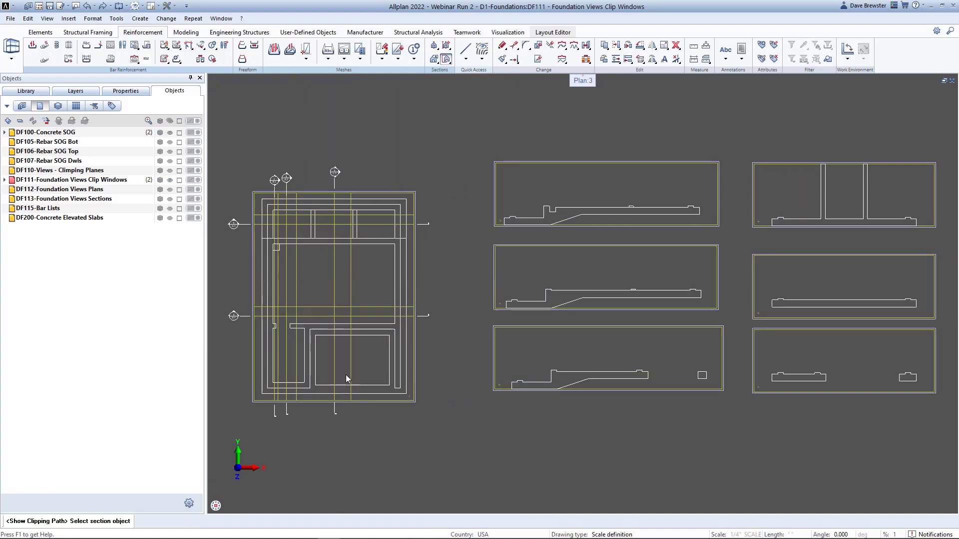
pyautogui.click(345, 378)
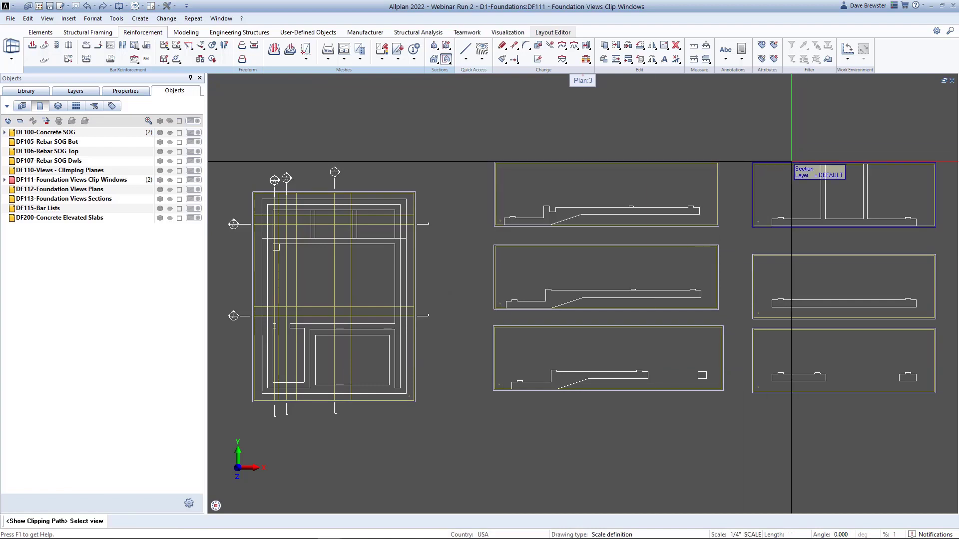
pyautogui.click(819, 165)
pyautogui.scroll(2, 817, 201)
pyautogui.scroll(-4, 817, 201)
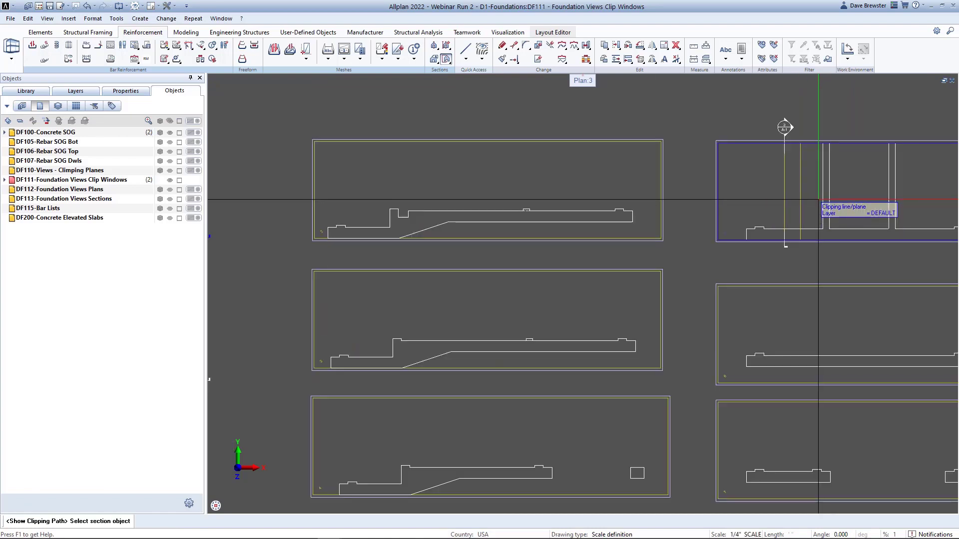
pyautogui.press('Escape')
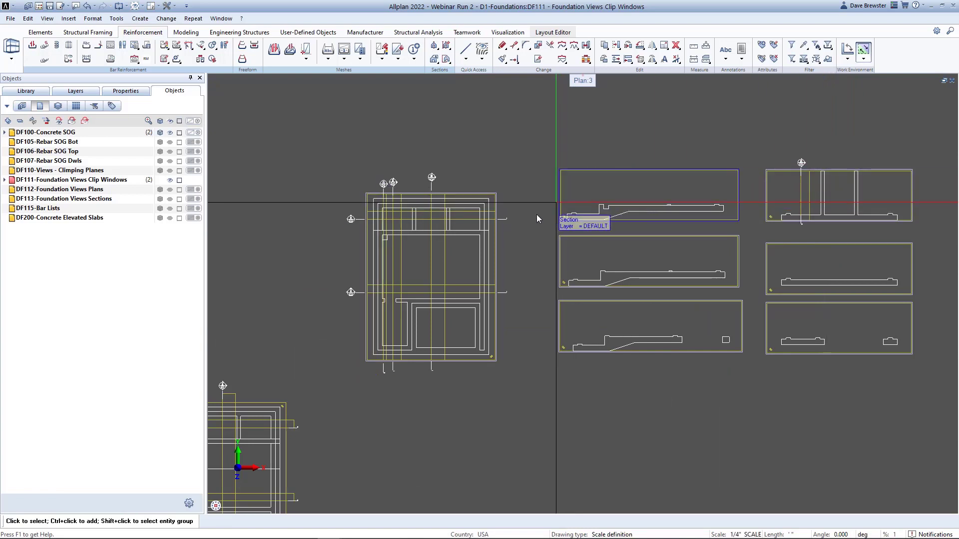
# - Make DF105-Rebar SOG Bot the active drawing file and restore the maximized plan viewport to the split layout
pyautogui.moveTo(526, 215); pyautogui.dragTo(511, 209, button='middle')
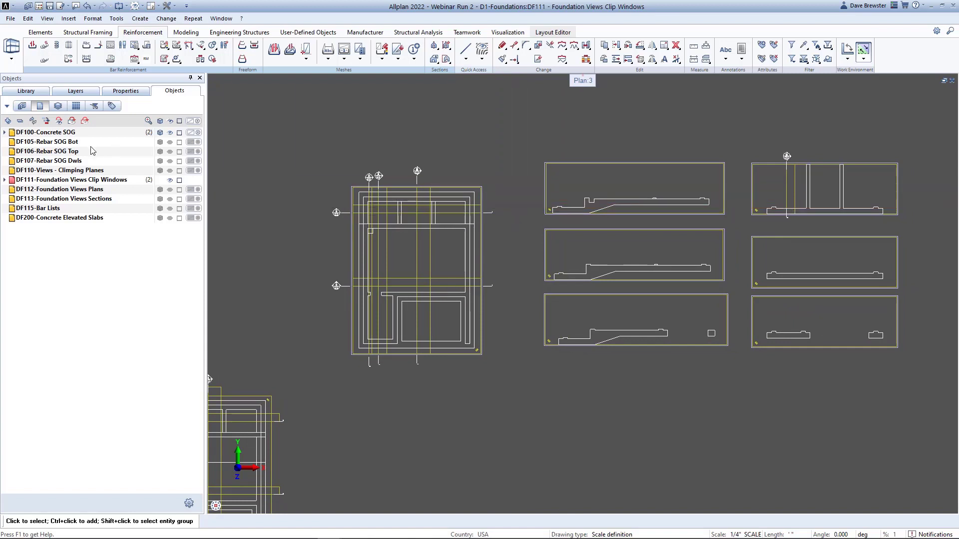
pyautogui.click(12, 145)
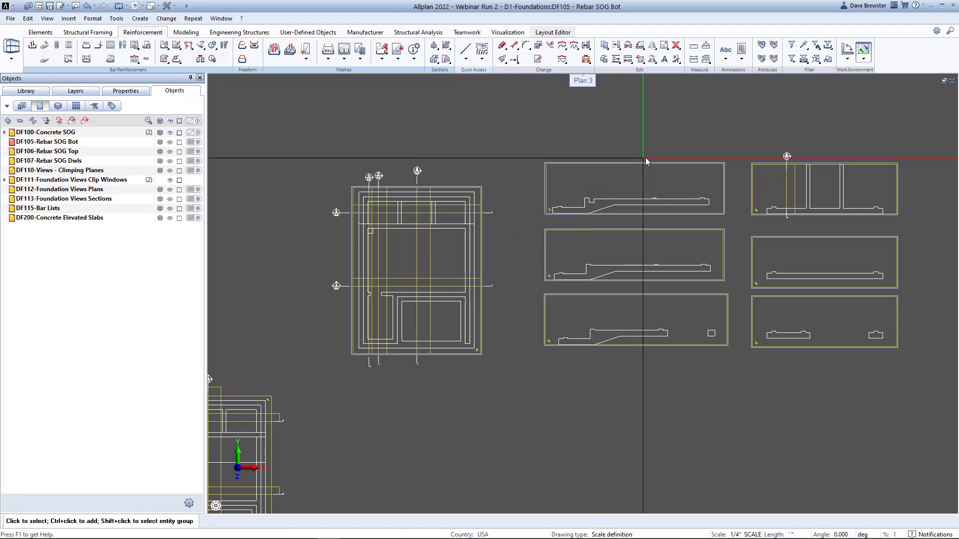
pyautogui.moveTo(655, 139); pyautogui.dragTo(627, 152, button='middle')
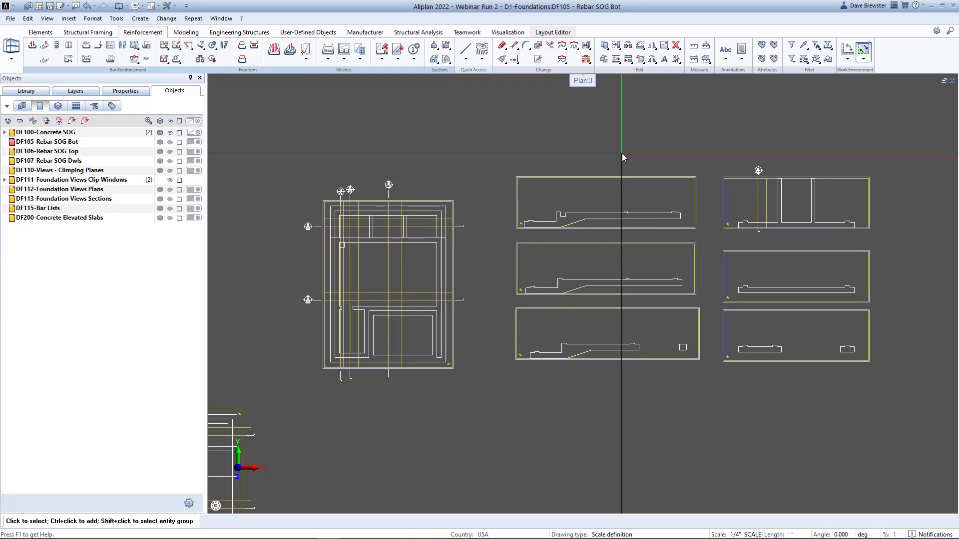
pyautogui.doubleClick(582, 81)
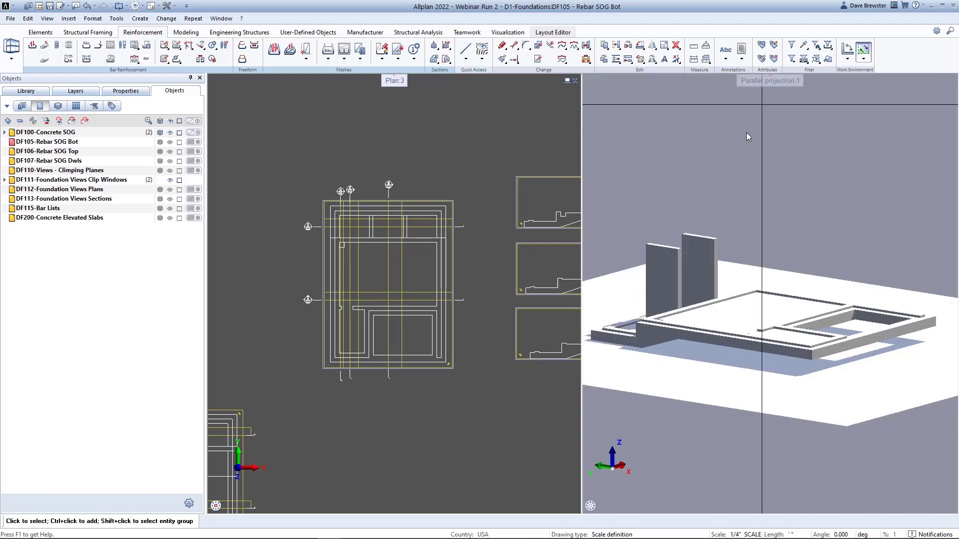
# - Switch the shaded parallel projection viewport to a Wireframe plan view and frame the foundation plan in both viewports
pyautogui.moveTo(590, 506)
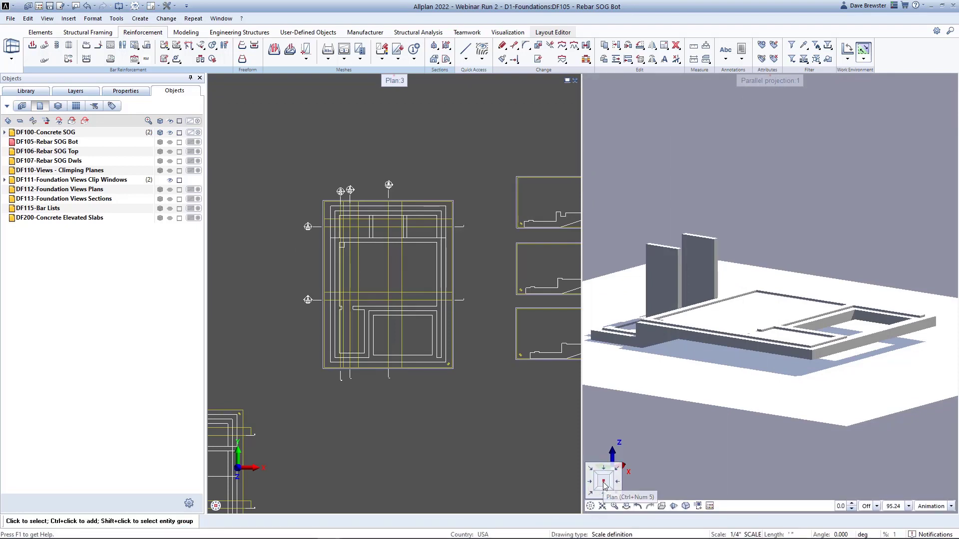
pyautogui.click(604, 483)
pyautogui.click(951, 506)
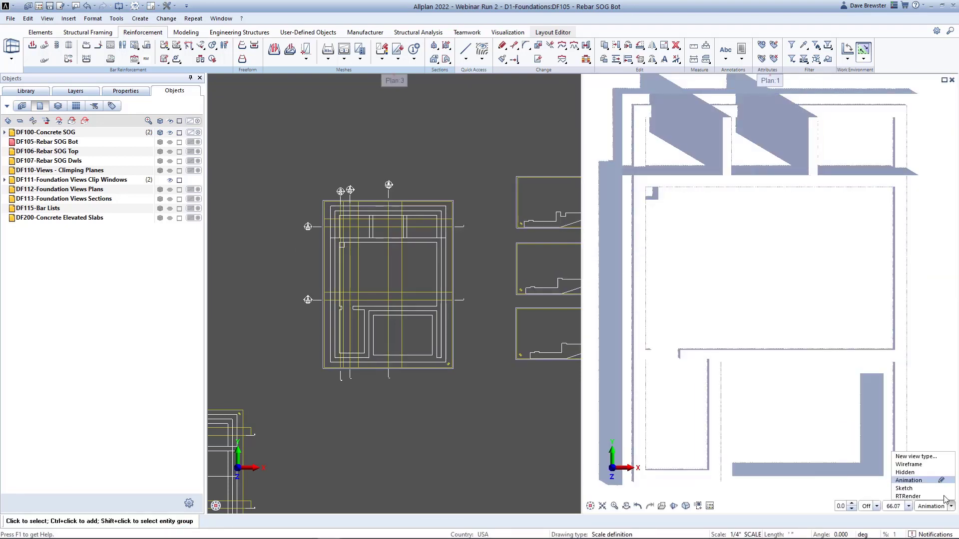
pyautogui.click(909, 465)
pyautogui.scroll(-3, 822, 337)
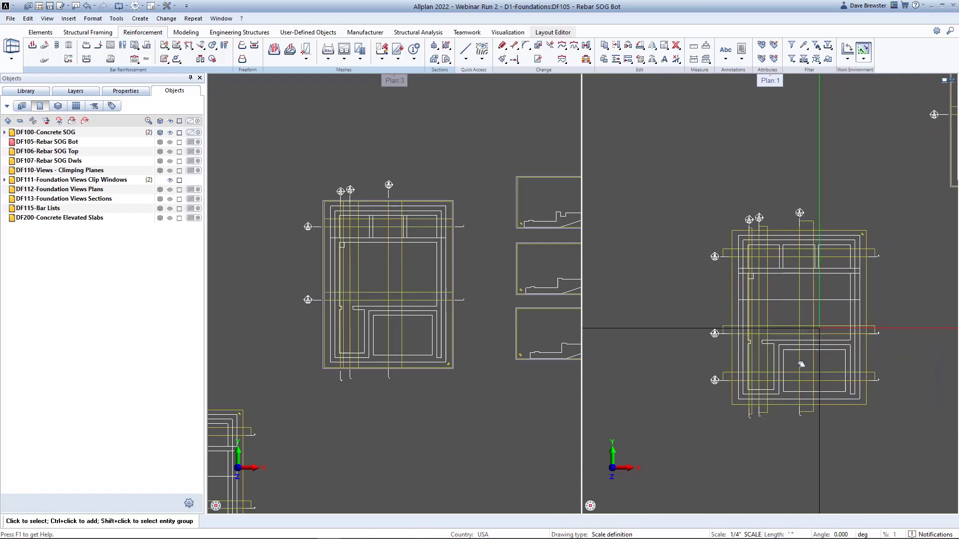
pyautogui.moveTo(802, 364); pyautogui.dragTo(735, 429, button='middle')
pyautogui.moveTo(404, 267); pyautogui.dragTo(419, 349, button='middle')
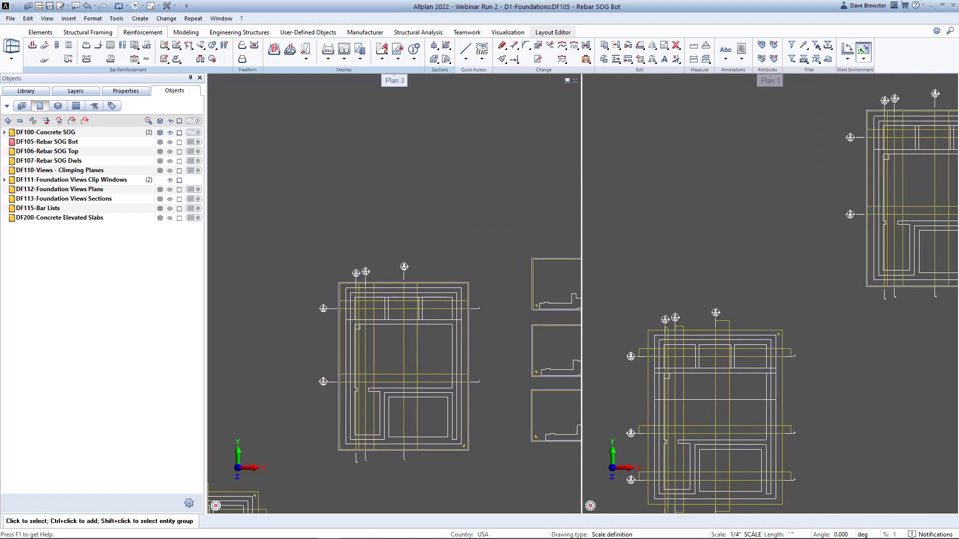
pyautogui.scroll(2, 336, 214)
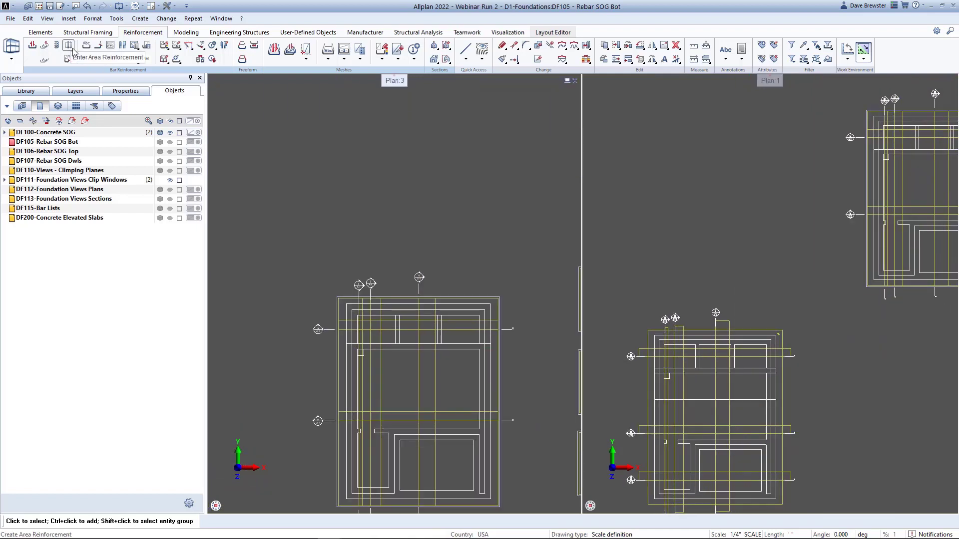
# - Place an associative reinforcing bar legend above the foundation plan using the Office format 33 Balist with Straight
pyautogui.click(139, 51)
pyautogui.click(170, 67)
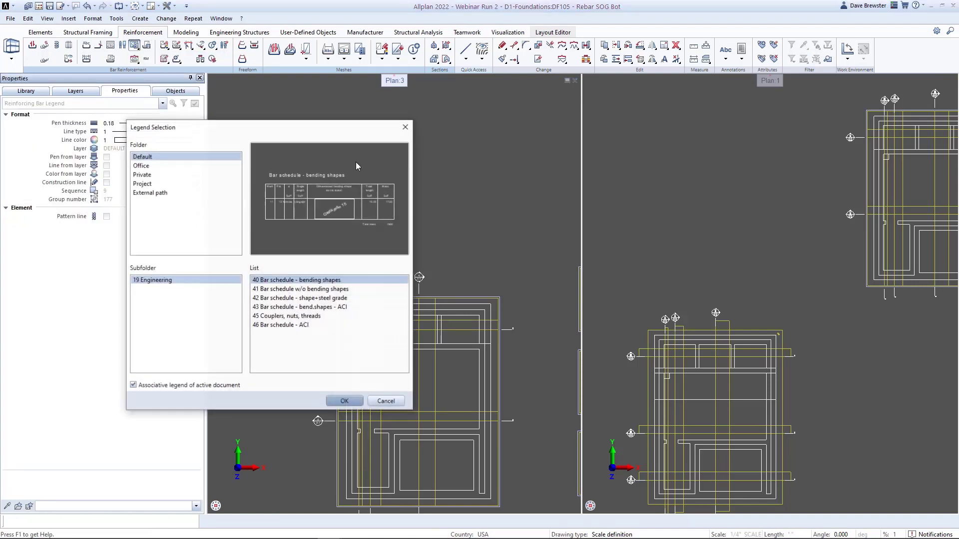
pyautogui.click(154, 166)
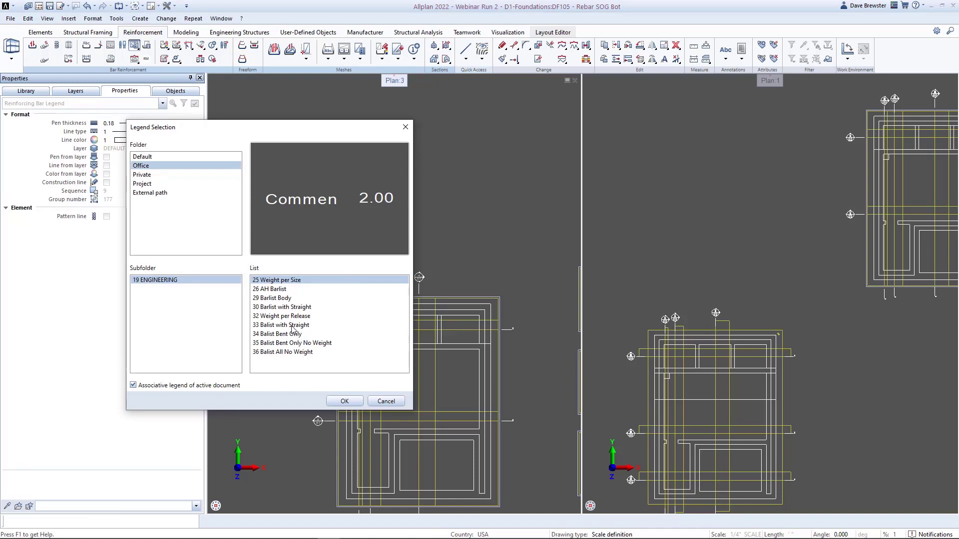
pyautogui.click(281, 326)
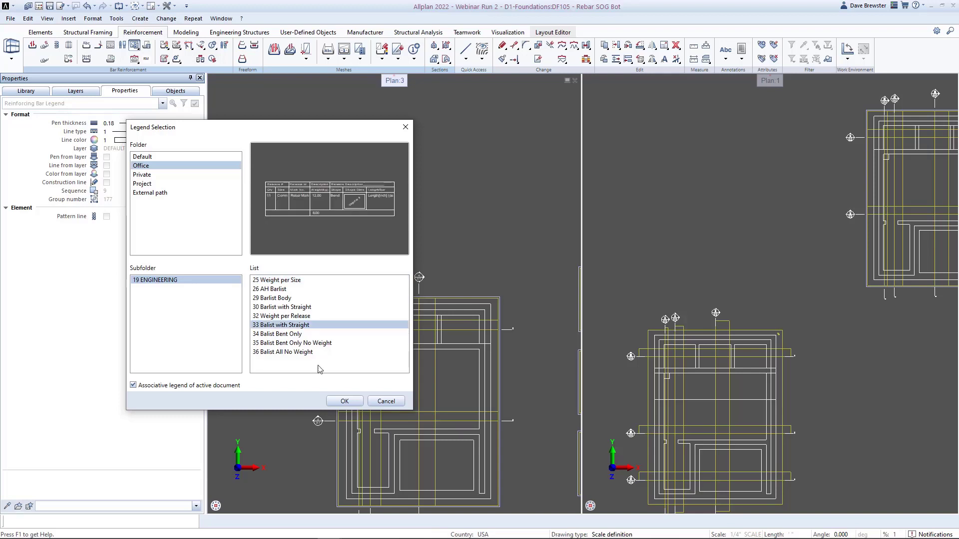
pyautogui.click(342, 401)
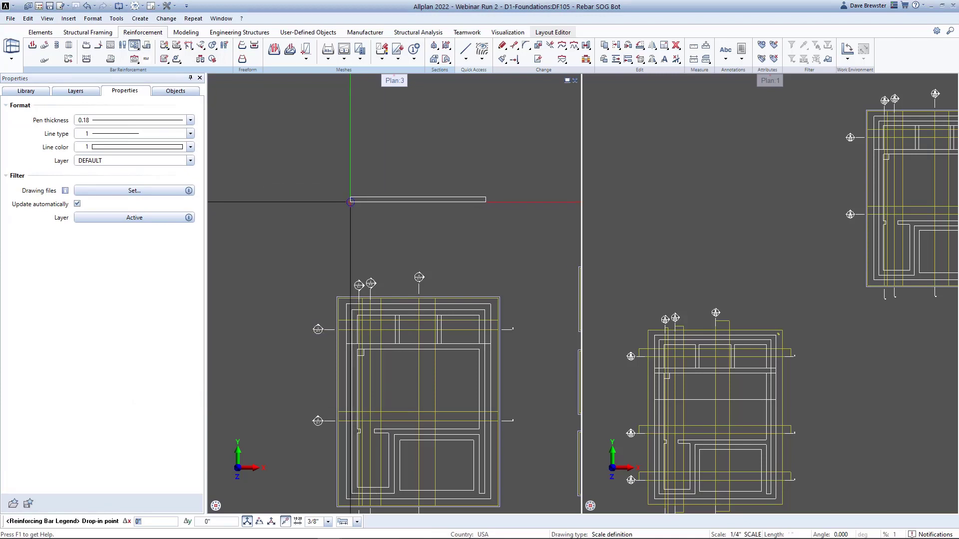
pyautogui.click(346, 199)
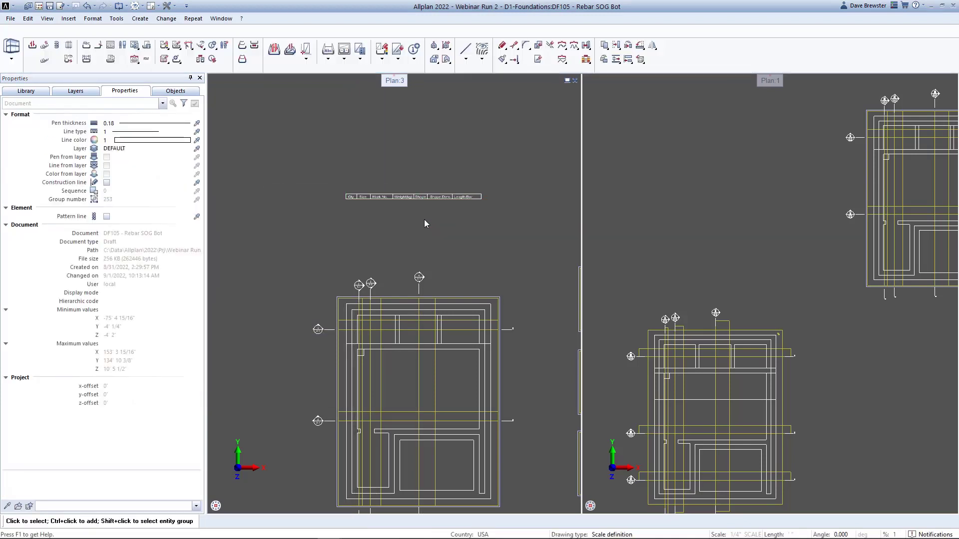
# - Narrow the Plan 3 viewport and frame the bar legend there, with the foundation plan and sections framed in Plan 1
pyautogui.scroll(1, 424, 220)
pyautogui.scroll(1, 424, 220)
pyautogui.scroll(-2, 424, 220)
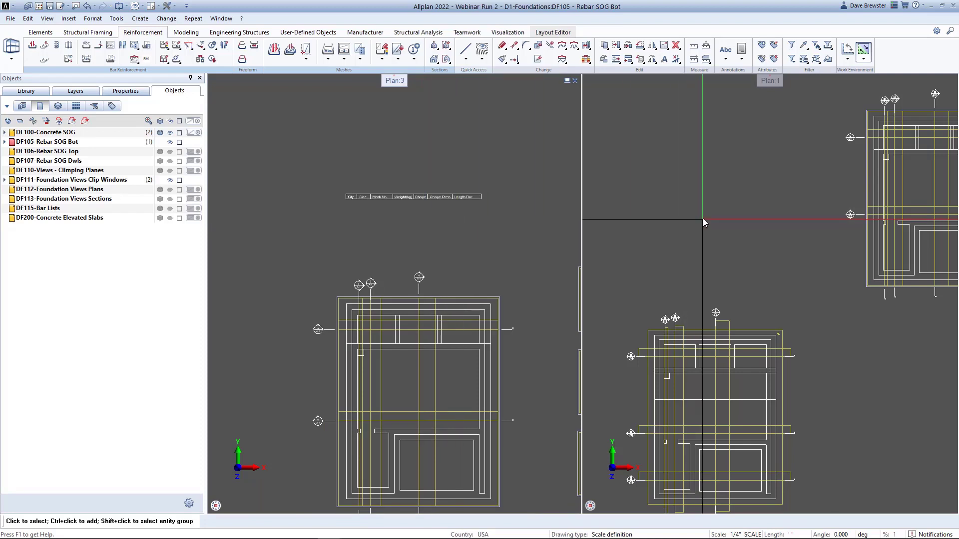
pyautogui.scroll(1, 727, 227)
pyautogui.scroll(4, 436, 233)
pyautogui.moveTo(437, 233); pyautogui.dragTo(447, 330, button='middle')
pyautogui.scroll(-1, 850, 279)
pyautogui.moveTo(852, 277); pyautogui.dragTo(711, 357, button='middle')
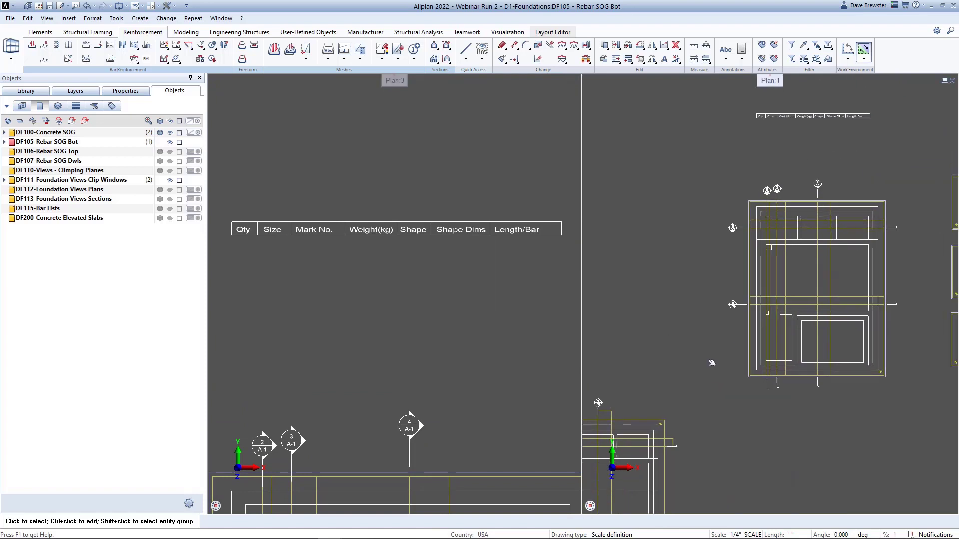
pyautogui.moveTo(798, 270); pyautogui.dragTo(747, 319, button='middle')
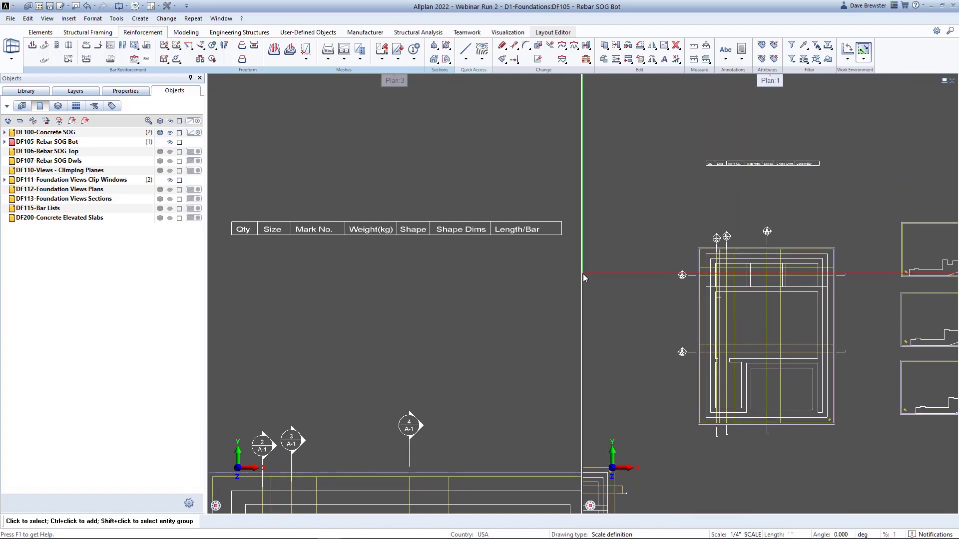
pyautogui.moveTo(581, 275); pyautogui.dragTo(490, 274)
pyautogui.scroll(-1, 380, 266)
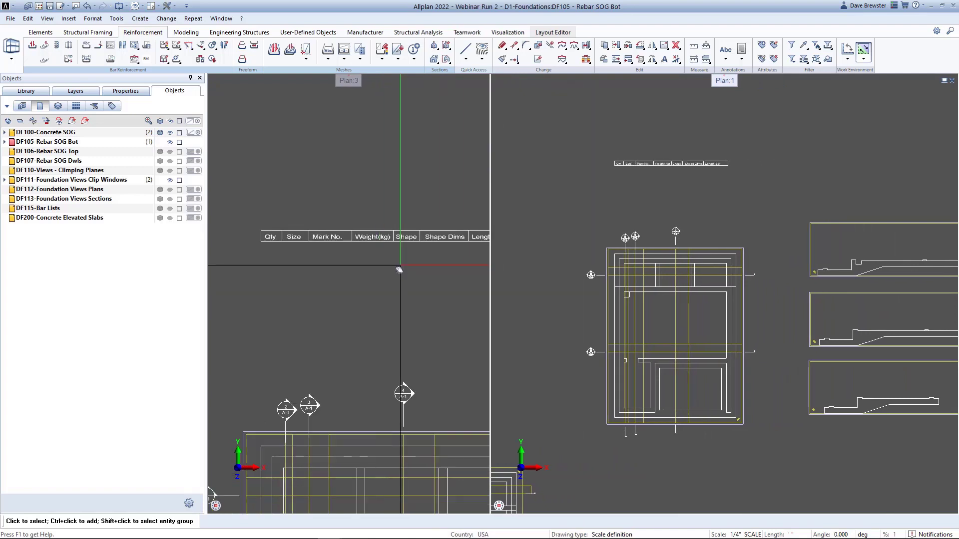
pyautogui.moveTo(379, 266); pyautogui.dragTo(363, 270, button='middle')
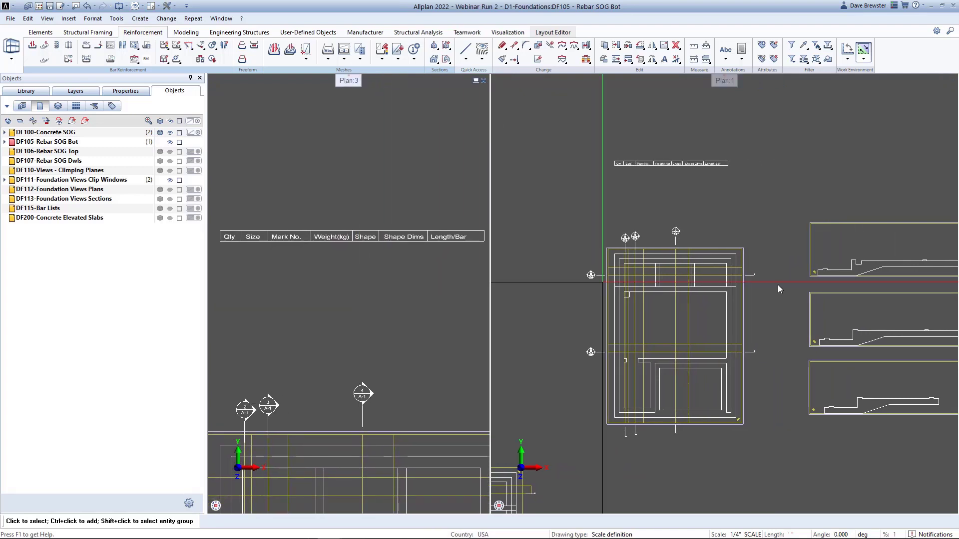
pyautogui.moveTo(869, 296); pyautogui.dragTo(788, 273, button='middle')
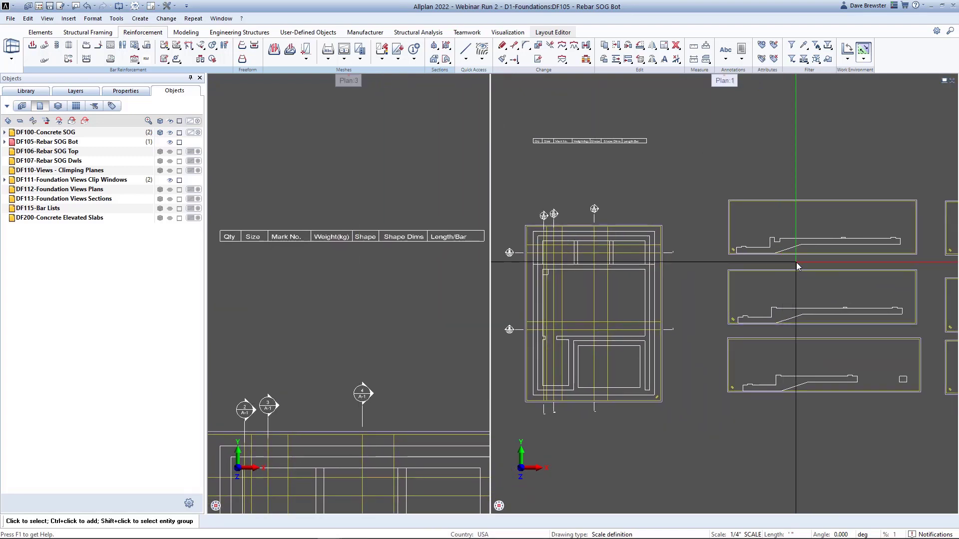
# - Start a freeform bar shape with diameter #8 and a segment concrete cover of 3"
pyautogui.click(39, 50)
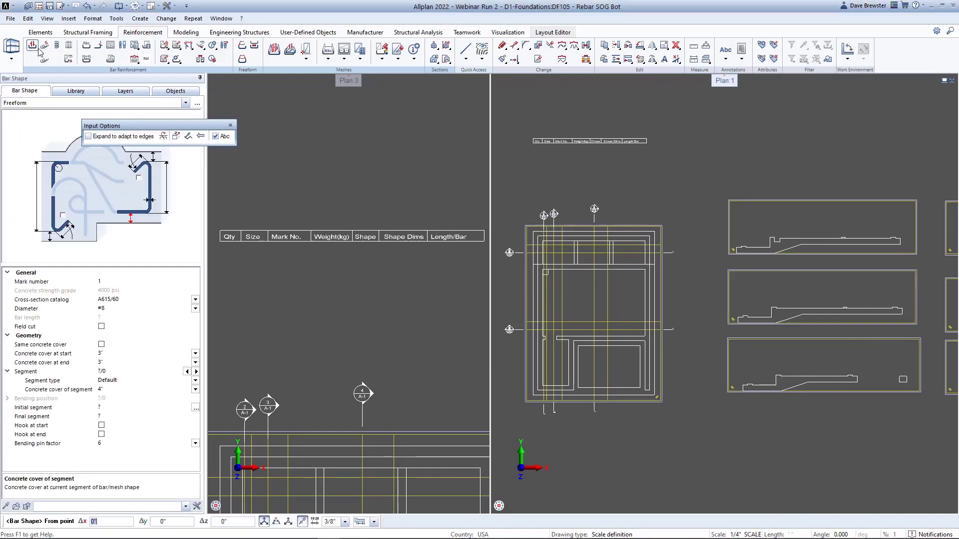
pyautogui.click(195, 308)
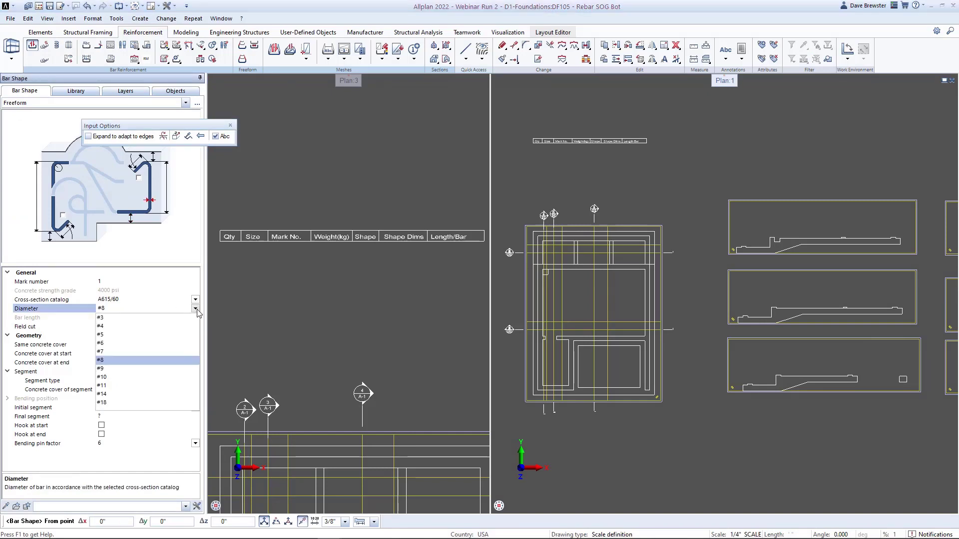
pyautogui.click(138, 357)
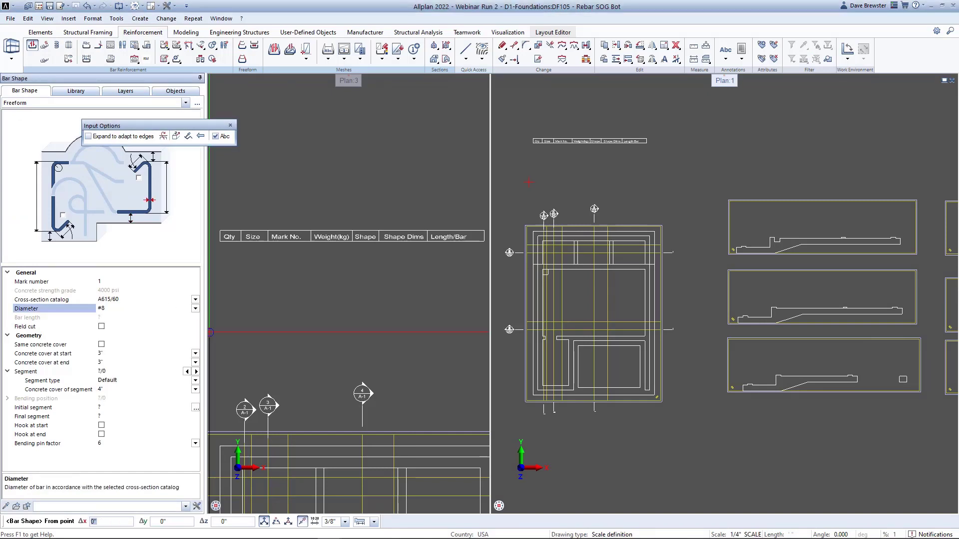
pyautogui.click(103, 390)
pyautogui.write('3')
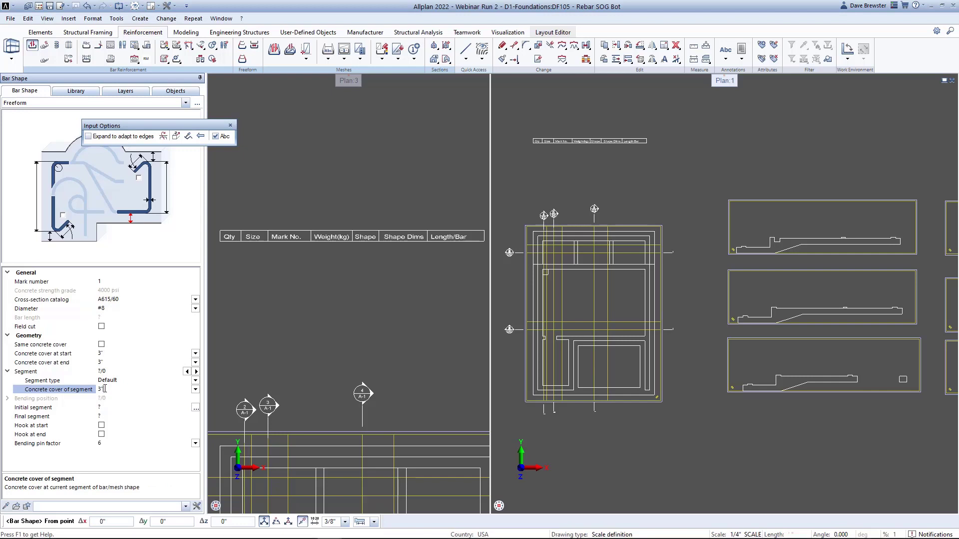
pyautogui.press('Return')
# - Draw the bar down the slab's left end and along its thickened bottom edge to the foot of the slope
pyautogui.moveTo(765, 247); pyautogui.dragTo(677, 251, button='middle')
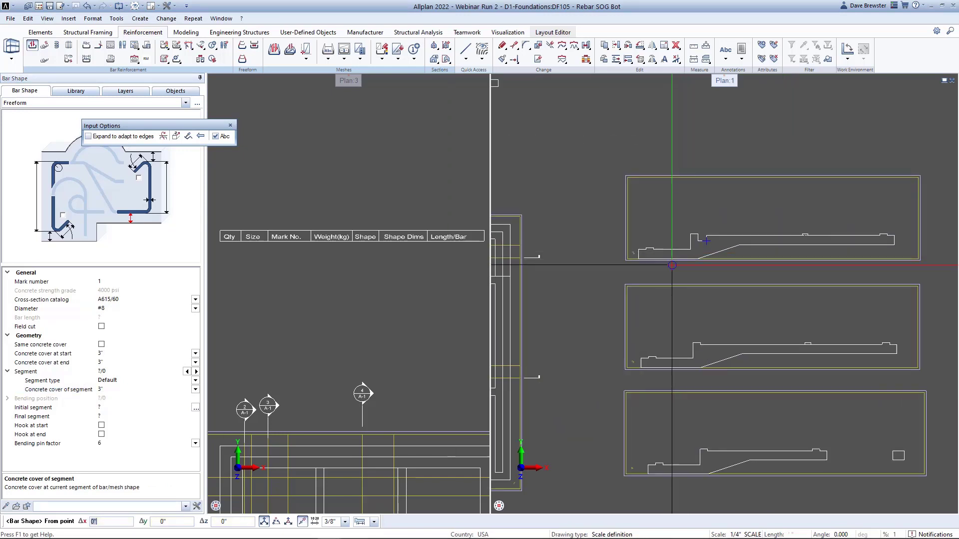
pyautogui.scroll(3, 692, 269)
pyautogui.scroll(4, 696, 268)
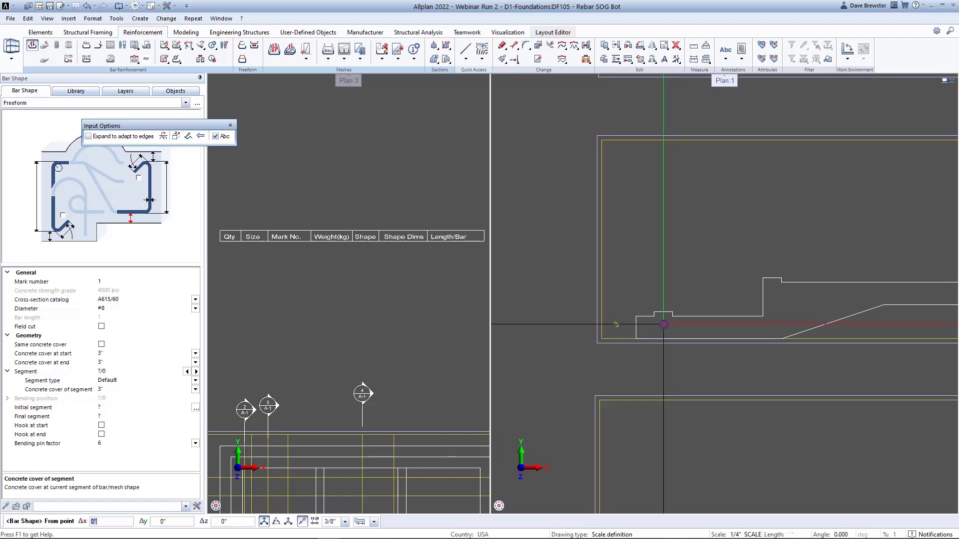
pyautogui.click(629, 315)
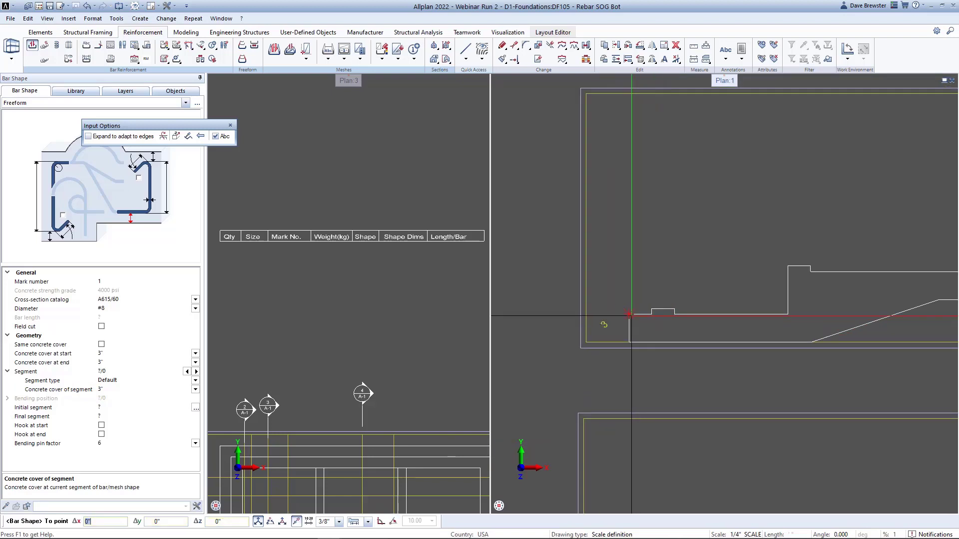
pyautogui.click(629, 342)
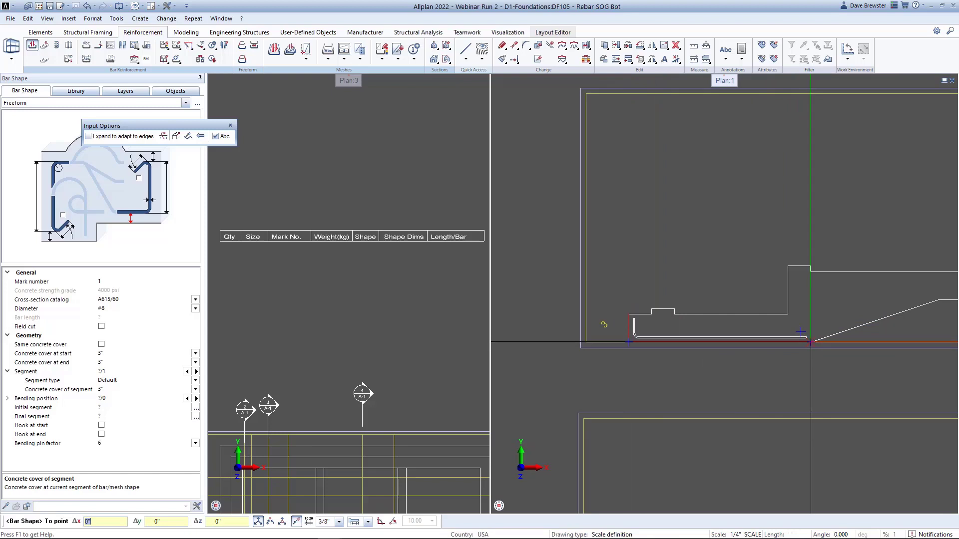
pyautogui.click(811, 342)
# - Continue the bar up the slope to its intersection with the slab's top edge, and end it with a segment along that edge
pyautogui.moveTo(832, 325); pyautogui.dragTo(641, 338, button='middle')
pyautogui.rightClick(729, 317)
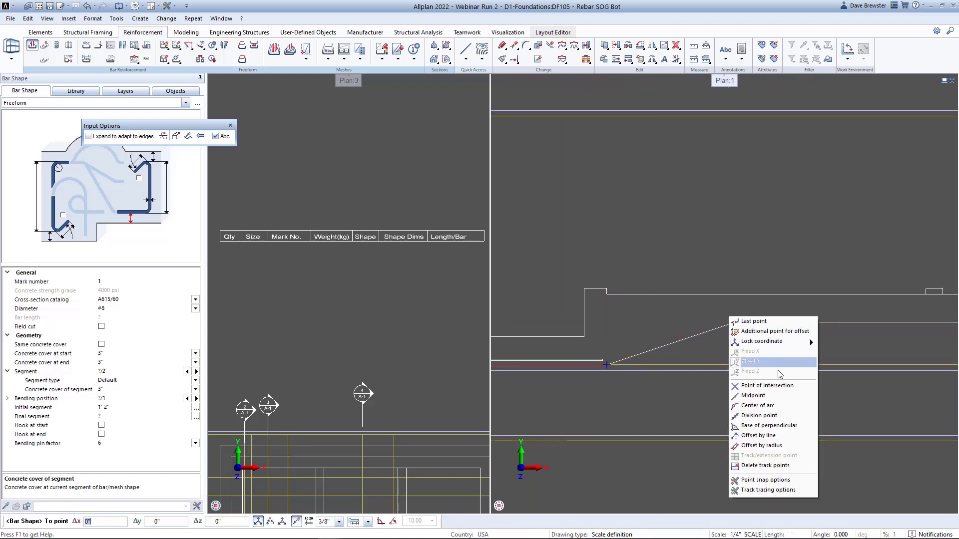
pyautogui.click(767, 386)
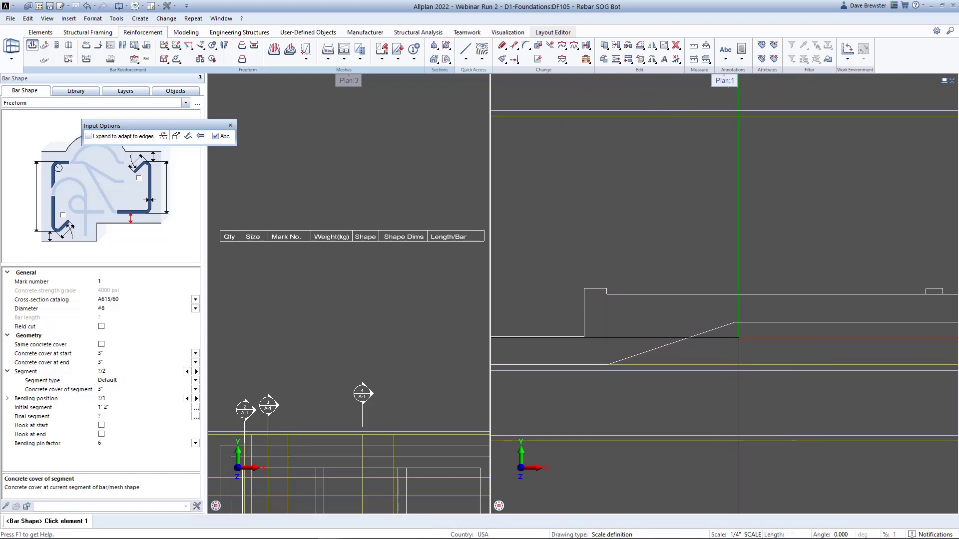
pyautogui.click(730, 325)
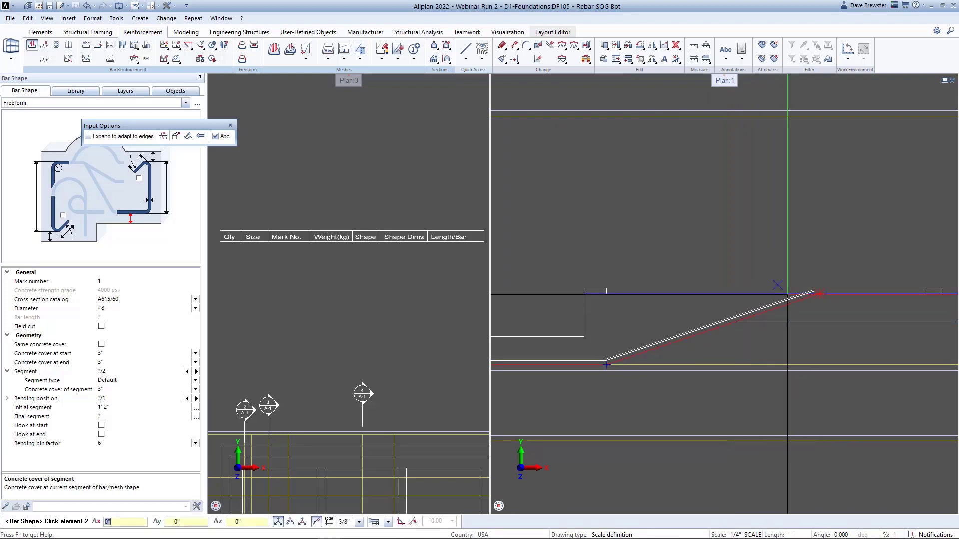
pyautogui.click(787, 294)
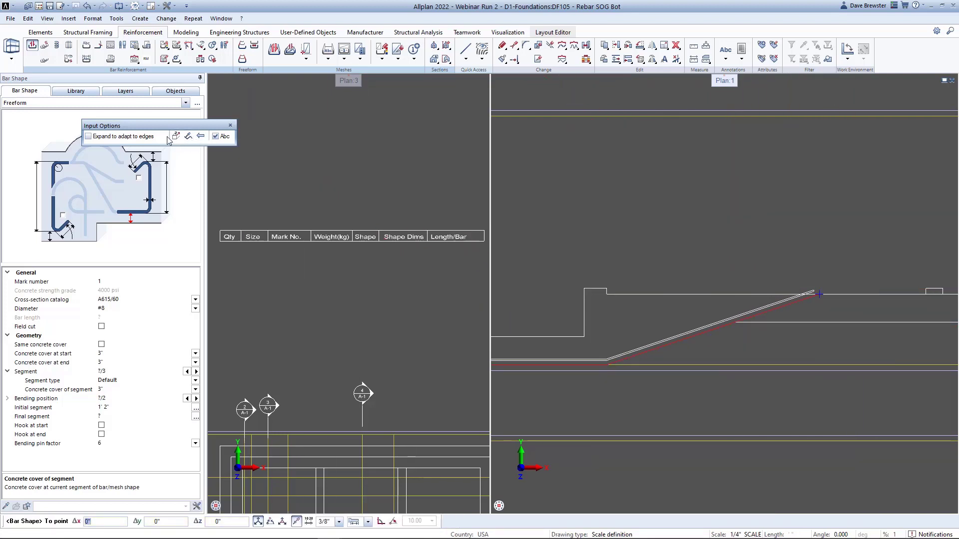
pyautogui.click(883, 295)
pyautogui.press('Escape')
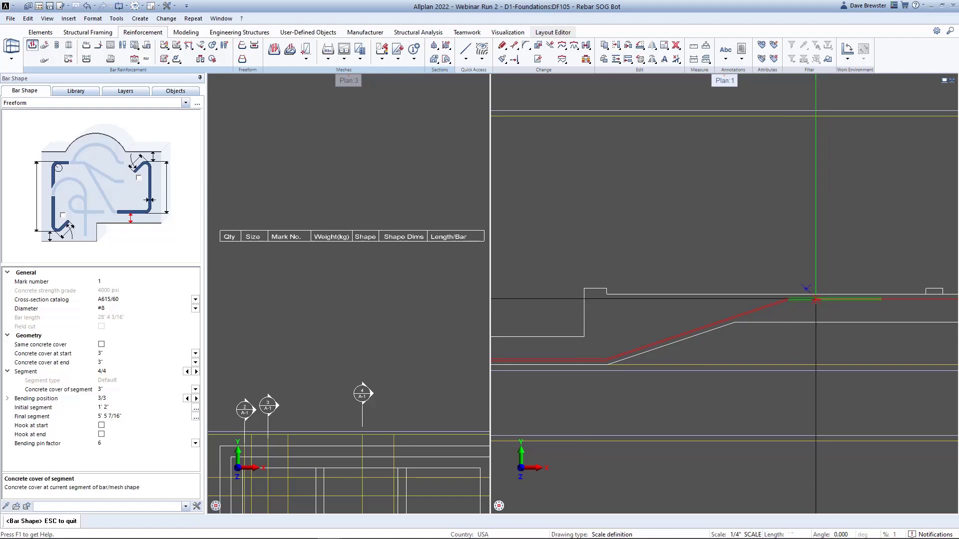
# - Set the bar's final segment length to 4' and finish the bar shape
pyautogui.click(127, 418)
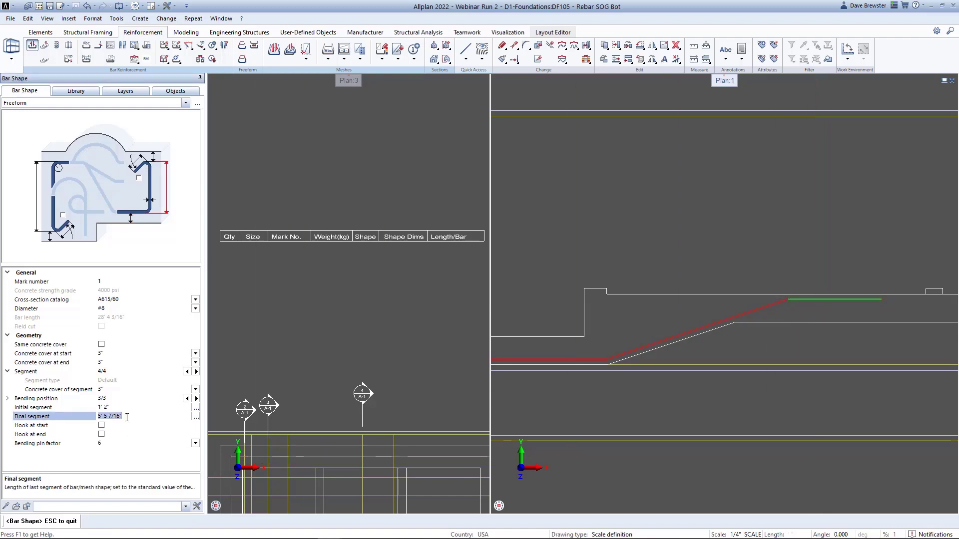
pyautogui.press('Return')
pyautogui.scroll(-2, 716, 340)
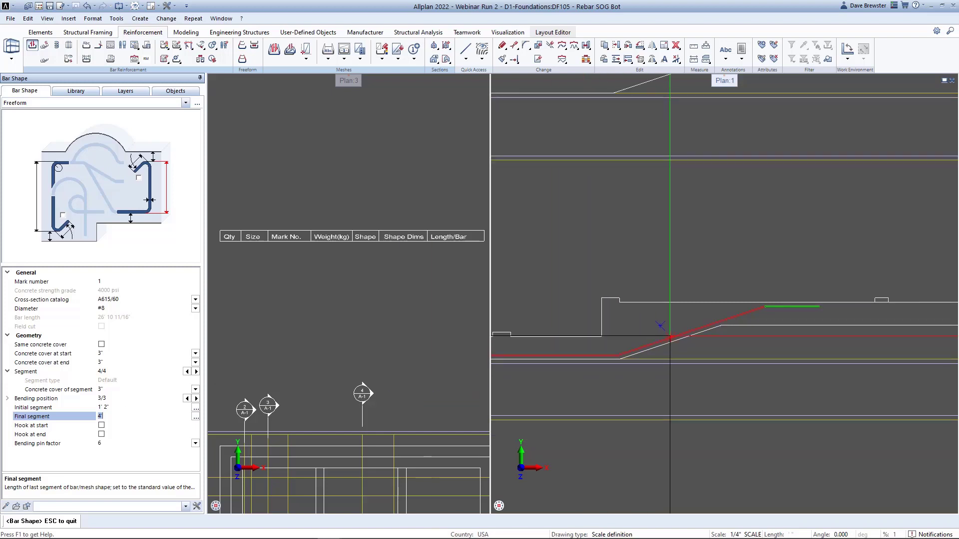
pyautogui.click(716, 339)
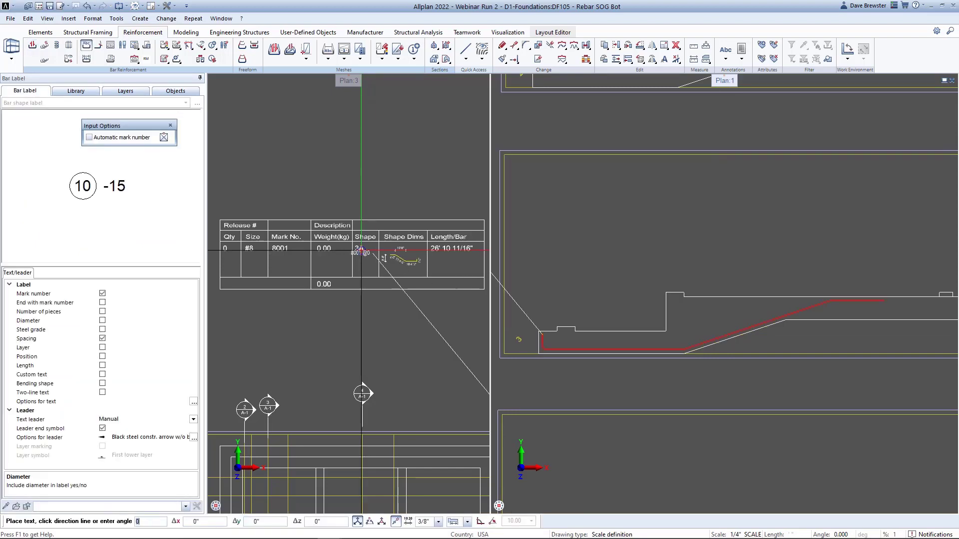
# - Place the bar's mark number and spacing label below the section, with a leader pointing to its bottom segment
pyautogui.click(643, 374)
pyautogui.click(672, 374)
pyautogui.click(672, 351)
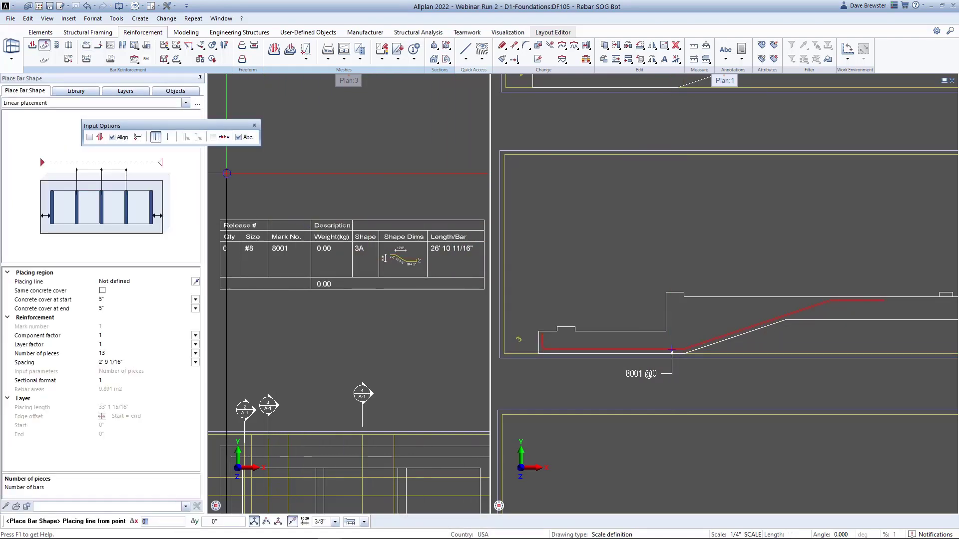
# - Place the bar shape linearly across the full width of the foundation plan at 10" spacing
pyautogui.click(89, 138)
pyautogui.scroll(-2, 370, 220)
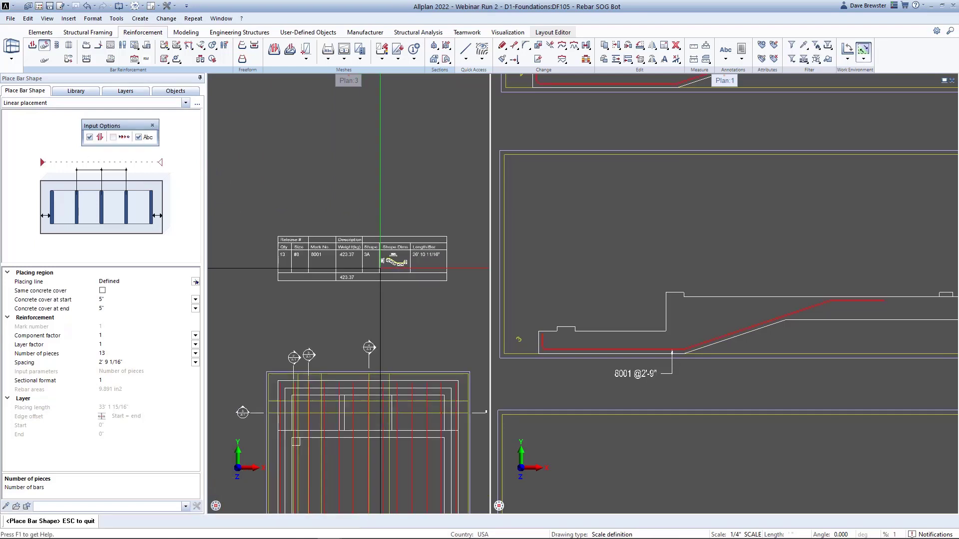
pyautogui.moveTo(381, 224); pyautogui.dragTo(383, 142, button='middle')
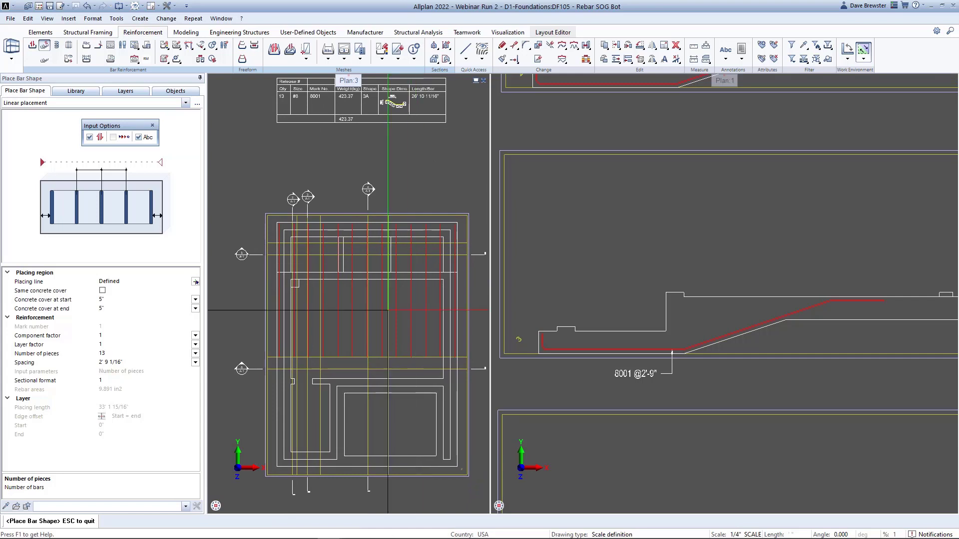
pyautogui.click(113, 364)
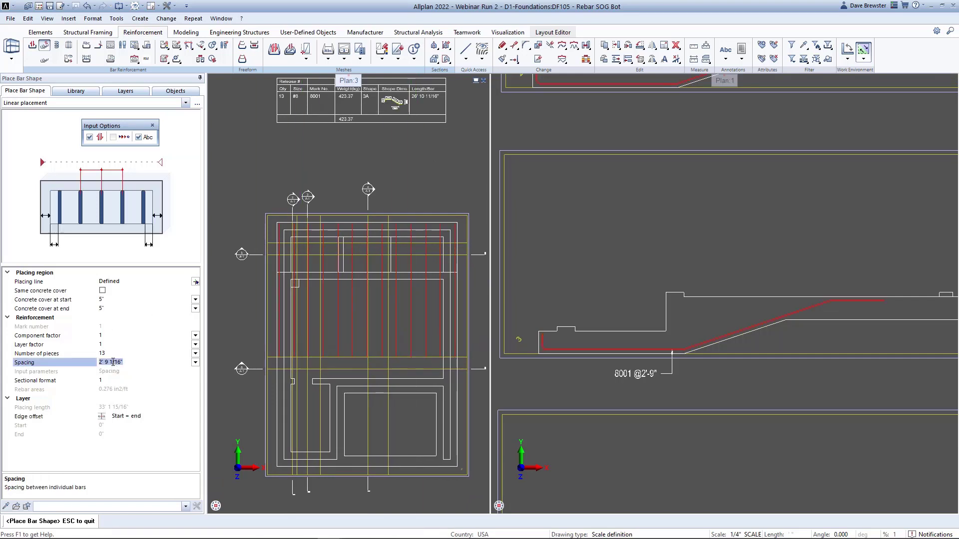
pyautogui.write('10')
pyautogui.press('Return')
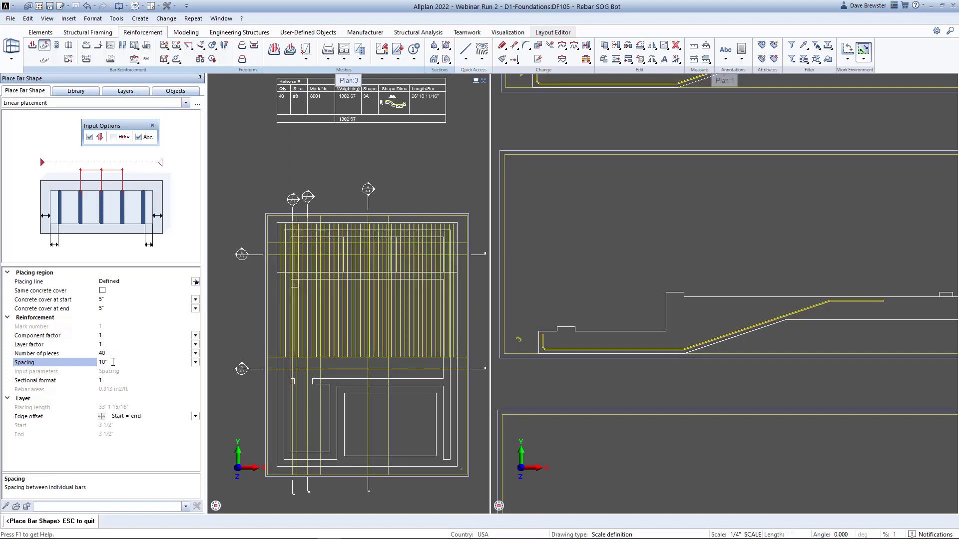
# - Set the number of pieces in the linear bar placement to 41
pyautogui.click(108, 353)
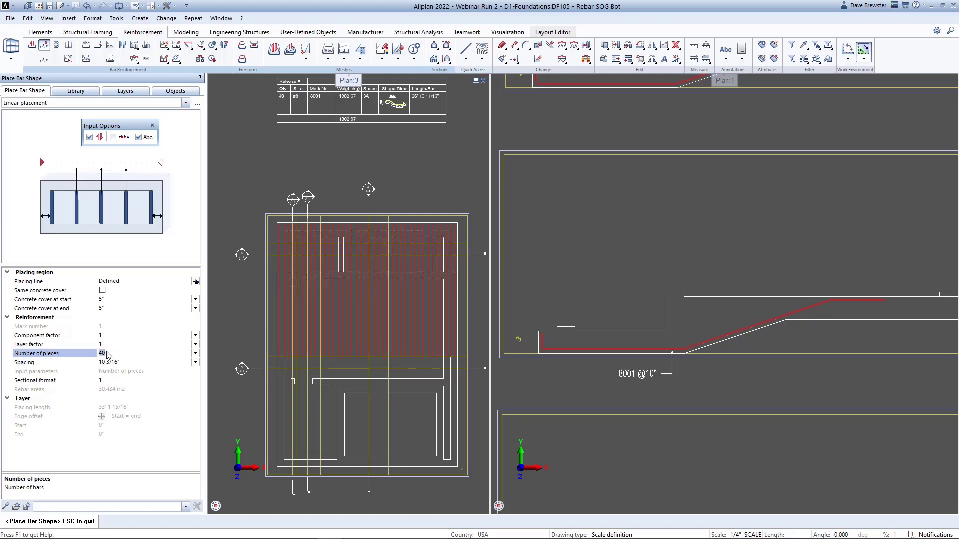
pyautogui.write('41')
pyautogui.press('Return')
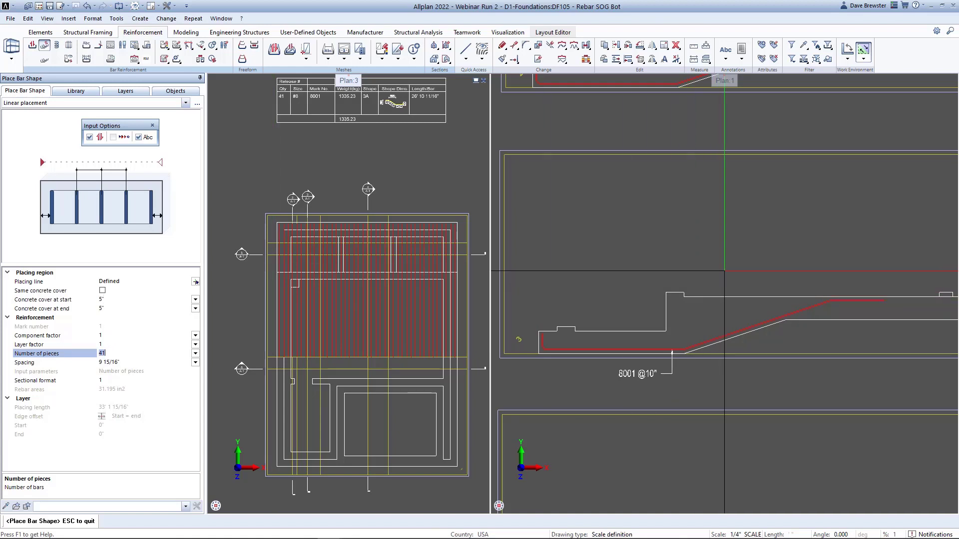
pyautogui.moveTo(734, 268); pyautogui.dragTo(723, 273, button='middle')
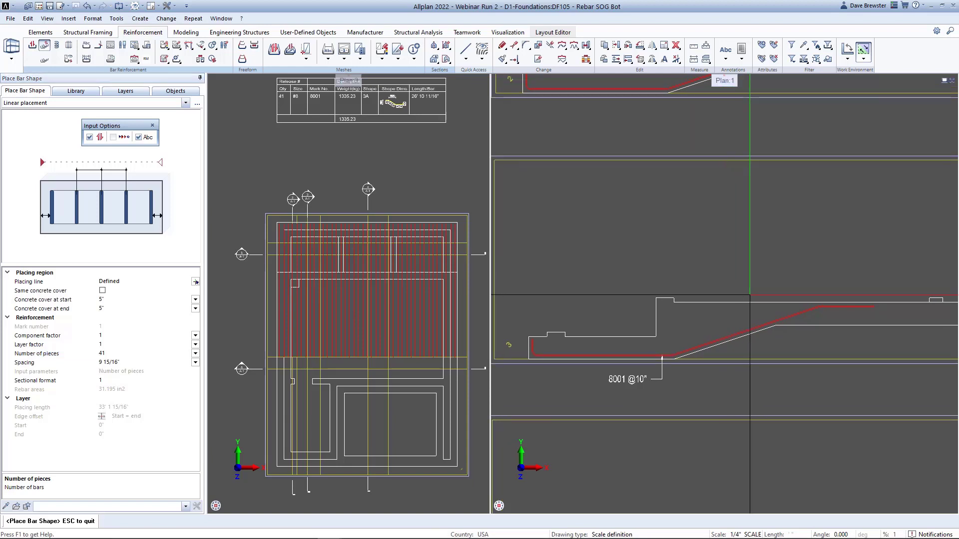
# - Start a new #8 bar shape in the section, running down the slab's end face to its bottom corner
pyautogui.click(31, 46)
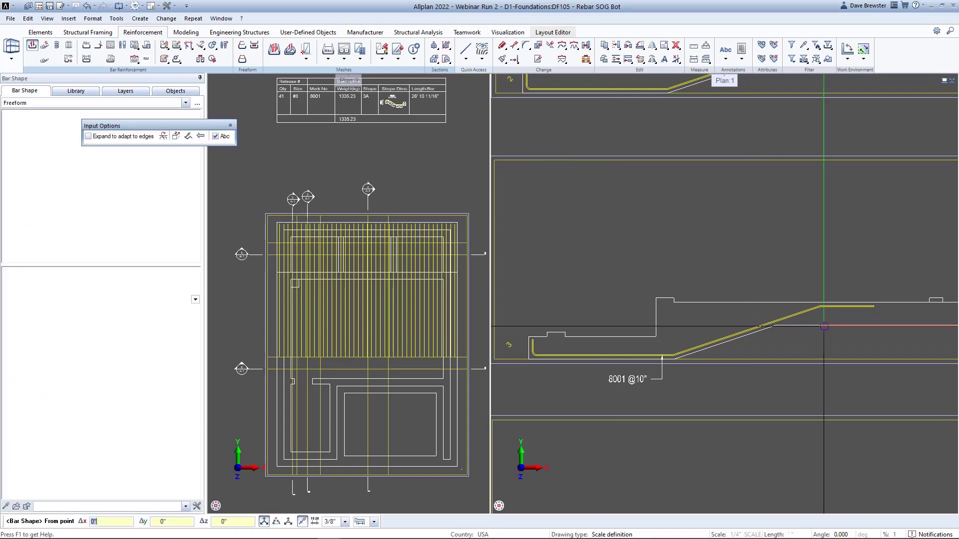
pyautogui.moveTo(805, 332); pyautogui.dragTo(589, 339, button='middle')
pyautogui.scroll(1, 941, 320)
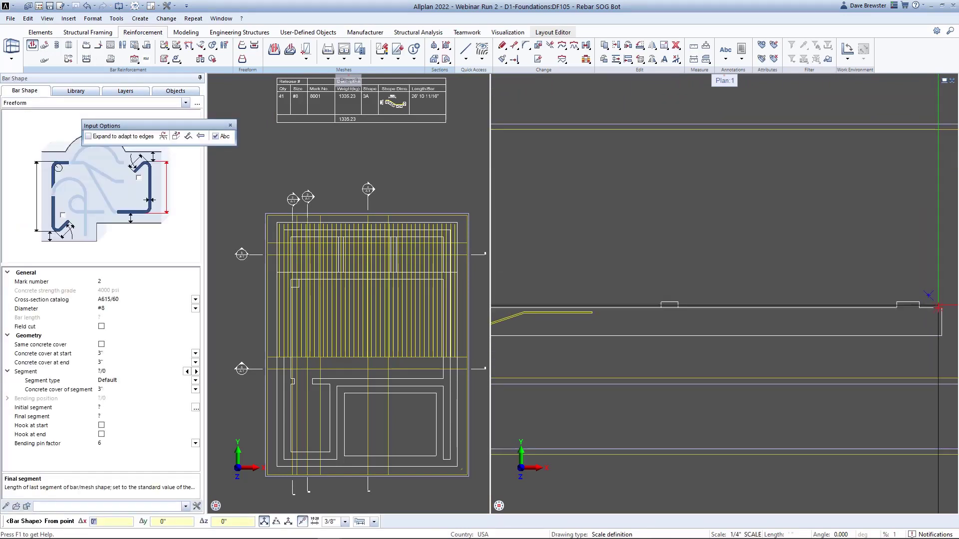
pyautogui.scroll(1, 938, 307)
pyautogui.click(938, 307)
pyautogui.scroll(1, 939, 307)
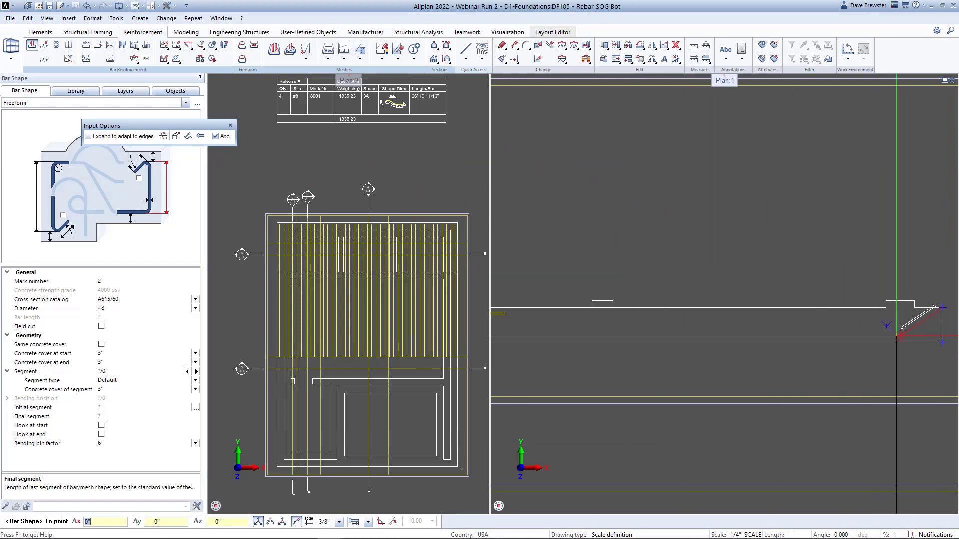
pyautogui.click(940, 338)
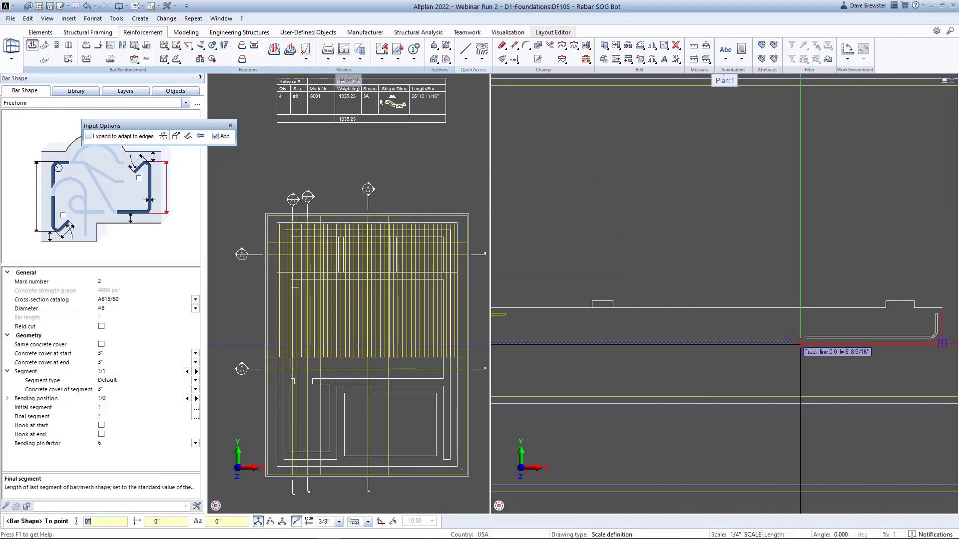
# - Extend the bar's bottom segment along the slab underside to about 1' past the haunch corner and finish the shape
pyautogui.scroll(-1, 759, 341)
pyautogui.moveTo(724, 333); pyautogui.dragTo(805, 333, button='middle')
pyautogui.scroll(4, 644, 344)
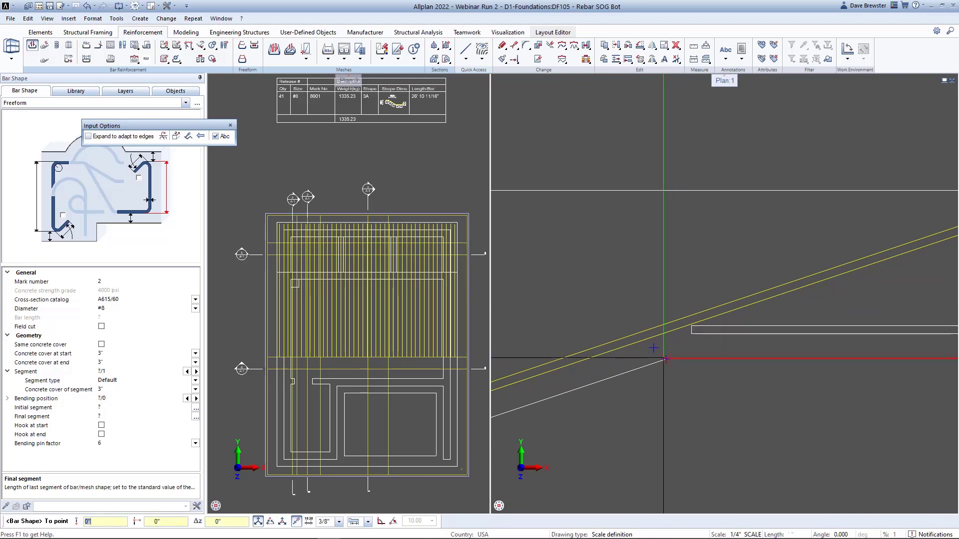
pyautogui.rightClick(559, 359)
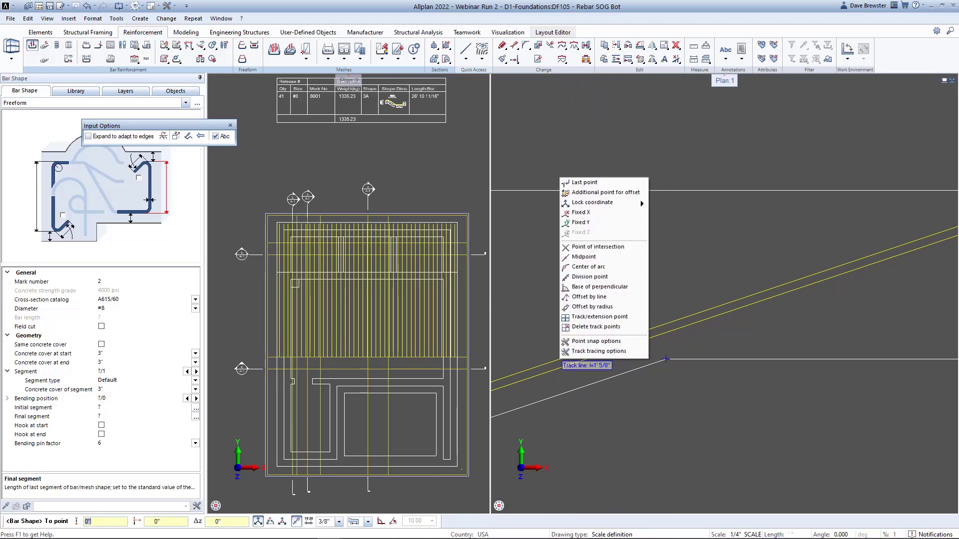
pyautogui.click(588, 319)
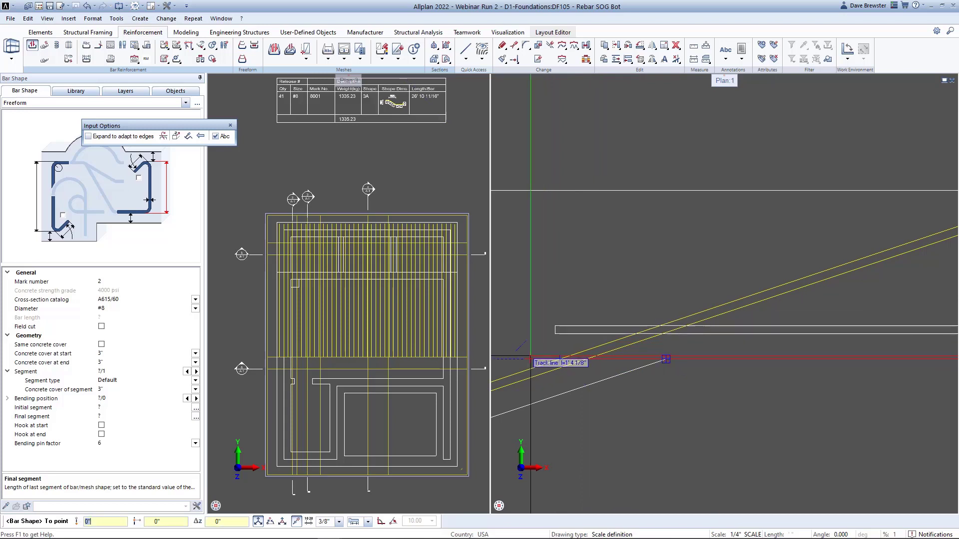
pyautogui.click(560, 358)
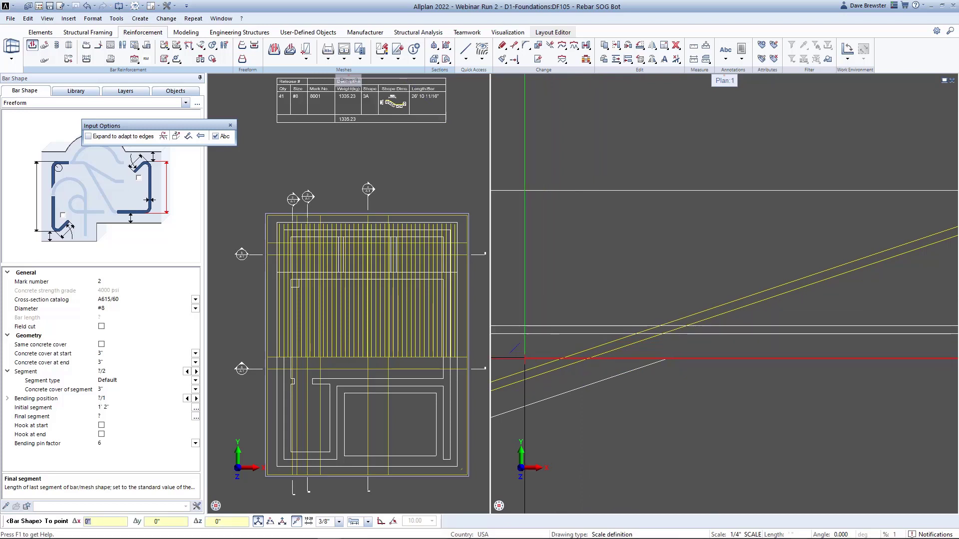
pyautogui.click(650, 335)
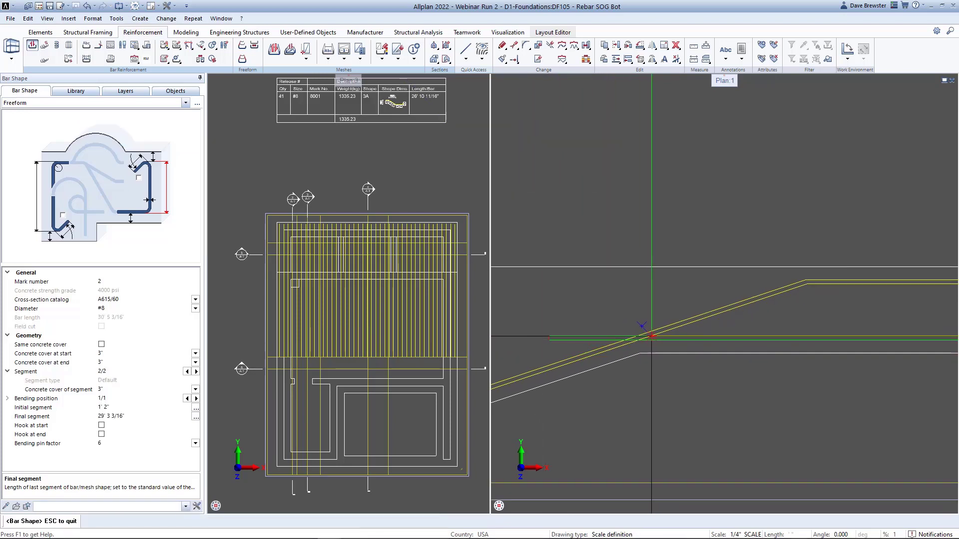
pyautogui.scroll(-3, 652, 336)
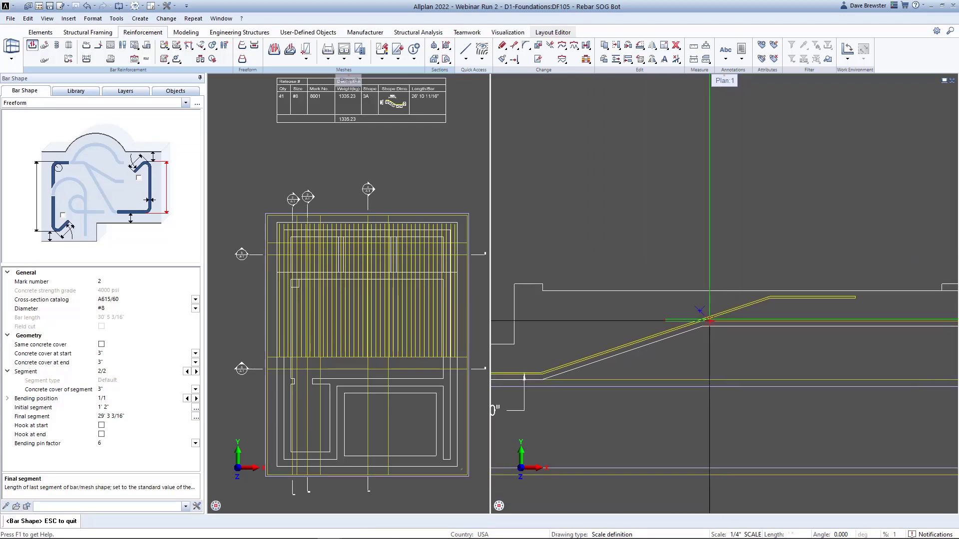
pyautogui.press('Escape')
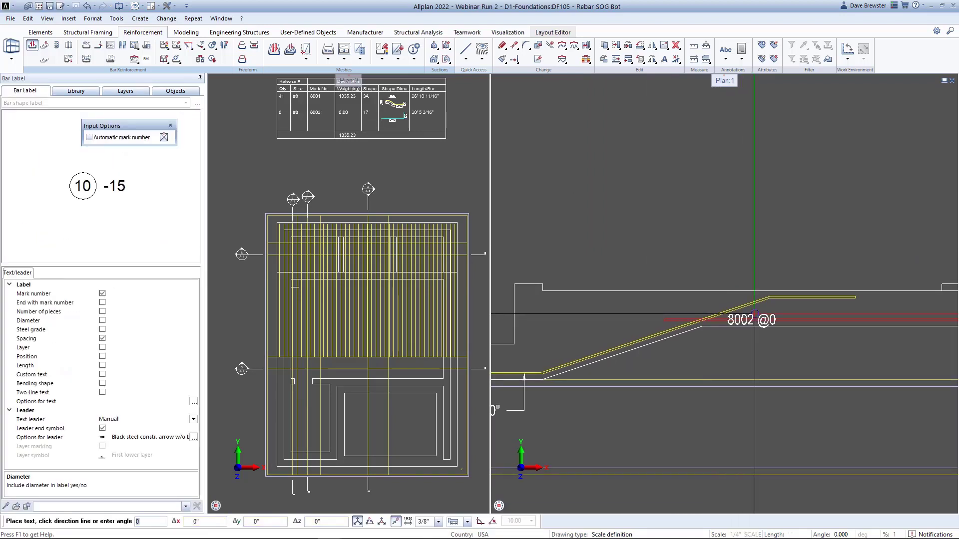
# - Place the hooked bar's mark number and spacing label below the slab, with a leader pointing to its bottom segment
pyautogui.moveTo(790, 307); pyautogui.dragTo(758, 310, button='middle')
pyautogui.scroll(1, 792, 345)
pyautogui.click(792, 345)
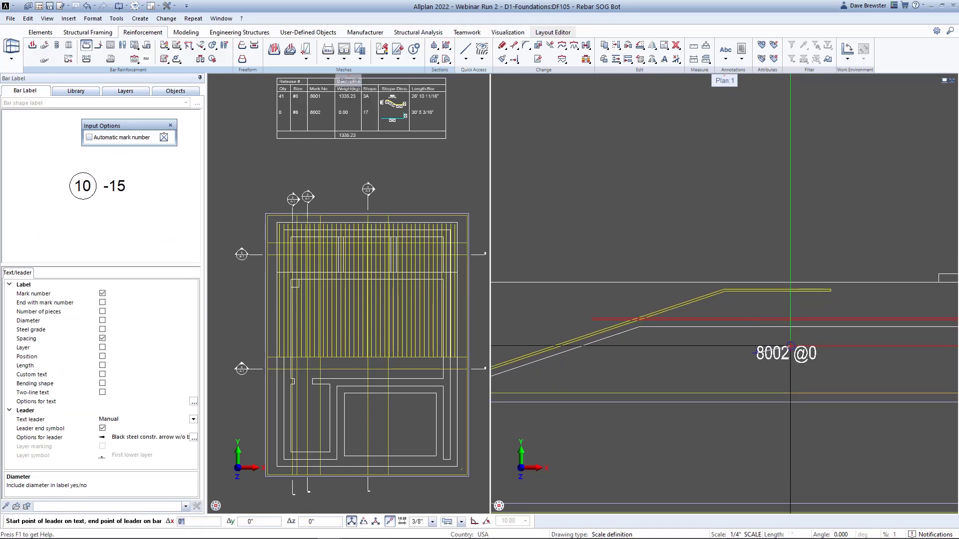
pyautogui.click(751, 353)
pyautogui.click(738, 354)
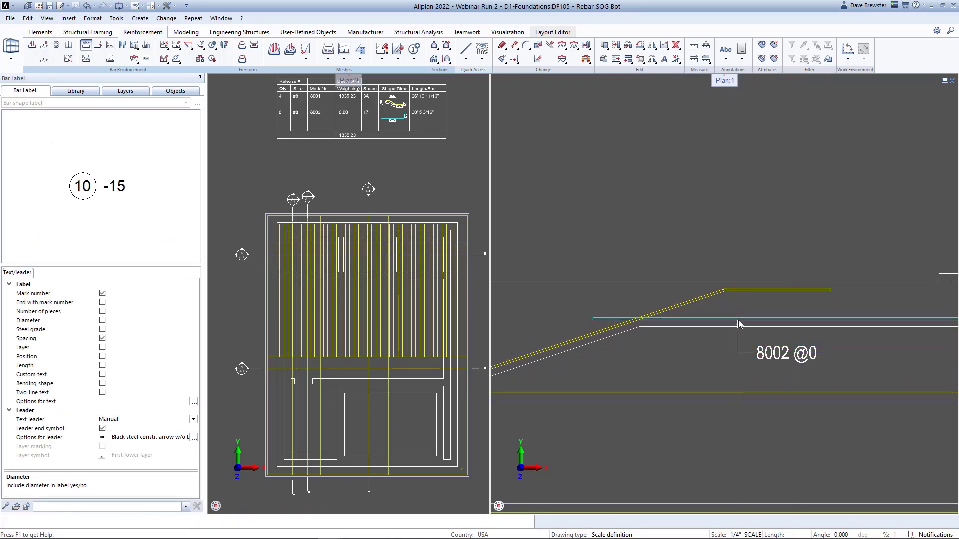
pyautogui.click(739, 320)
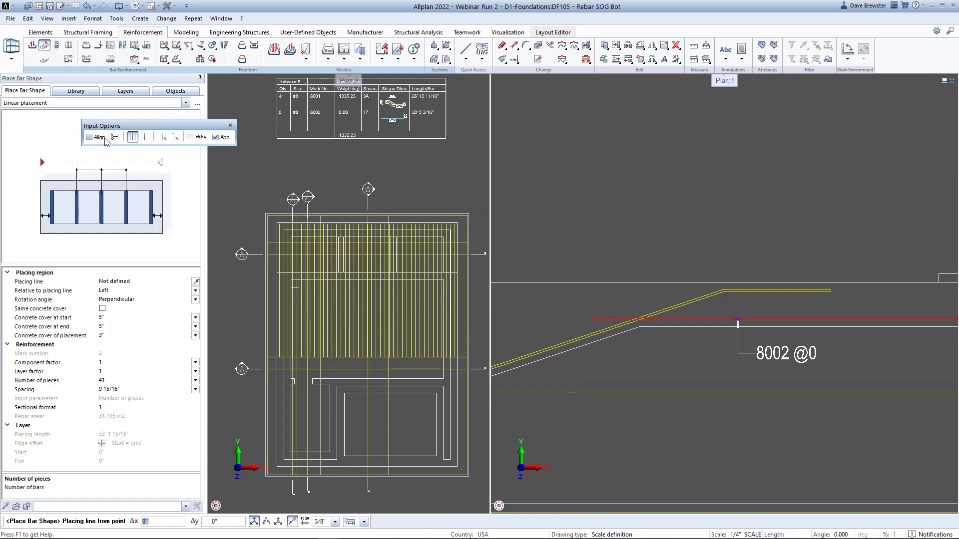
# - Place the new bar shape linearly in the foundation plan, aligned with the existing 8001 bar placement
pyautogui.click(89, 137)
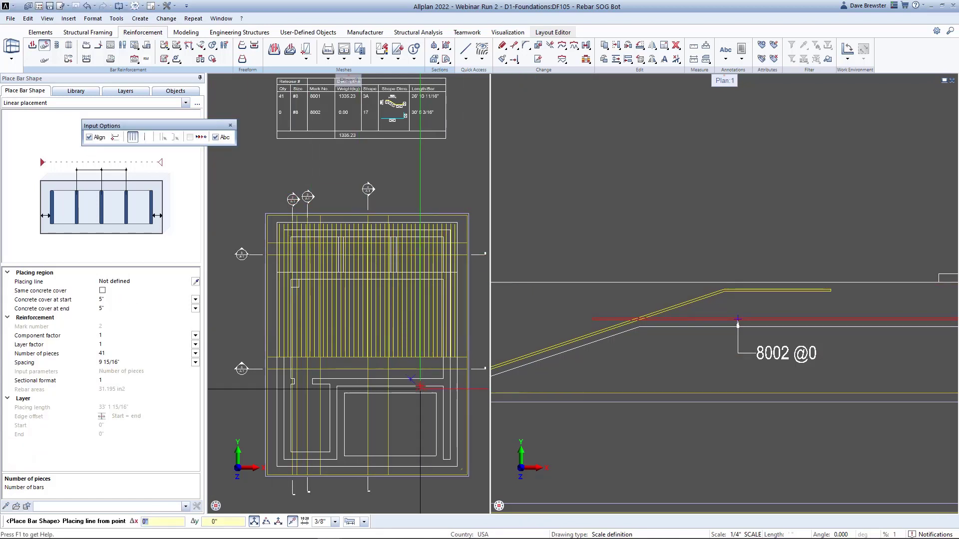
pyautogui.click(196, 281)
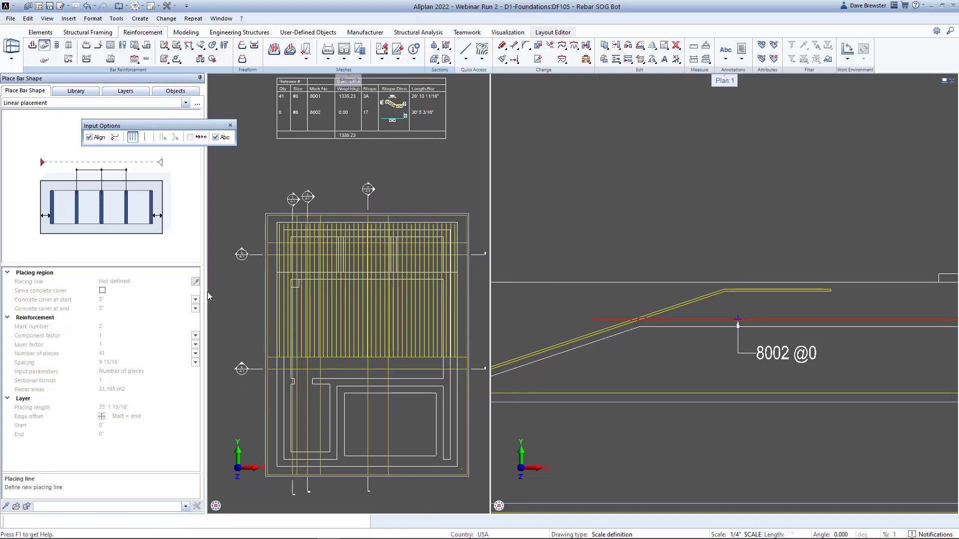
pyautogui.click(342, 327)
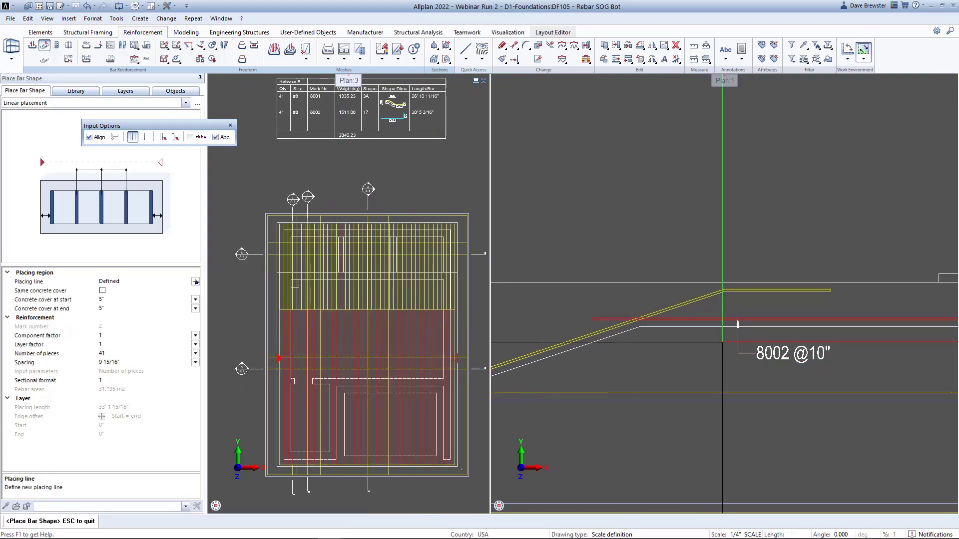
pyautogui.scroll(-2, 749, 322)
pyautogui.scroll(-1, 745, 318)
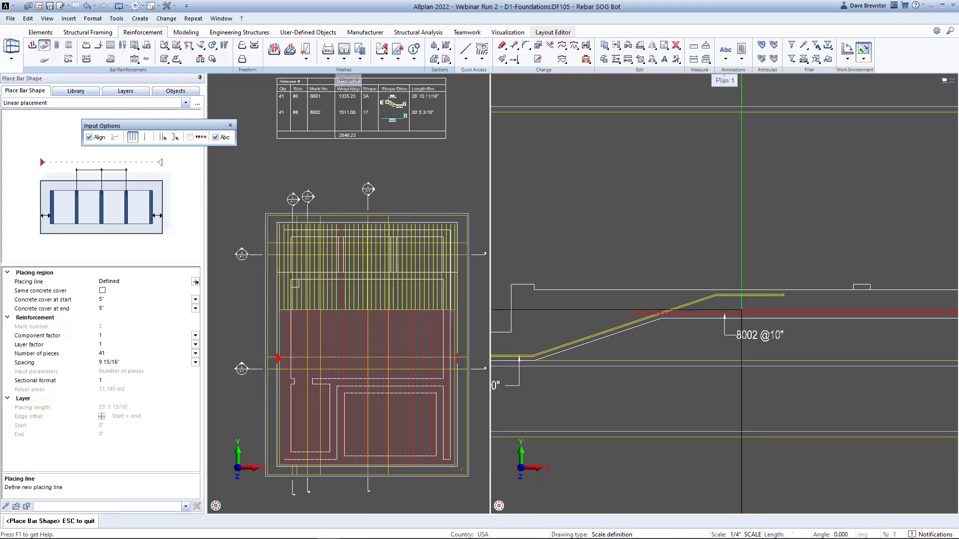
pyautogui.moveTo(782, 284); pyautogui.dragTo(719, 281, button='middle')
pyautogui.scroll(-2, 719, 281)
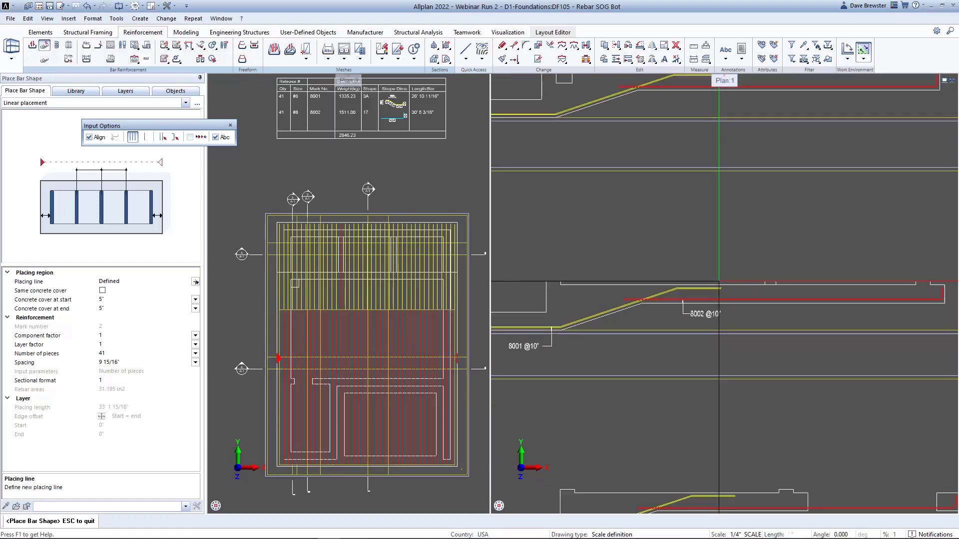
pyautogui.scroll(-1, 719, 281)
pyautogui.moveTo(772, 297); pyautogui.dragTo(778, 293, button='middle')
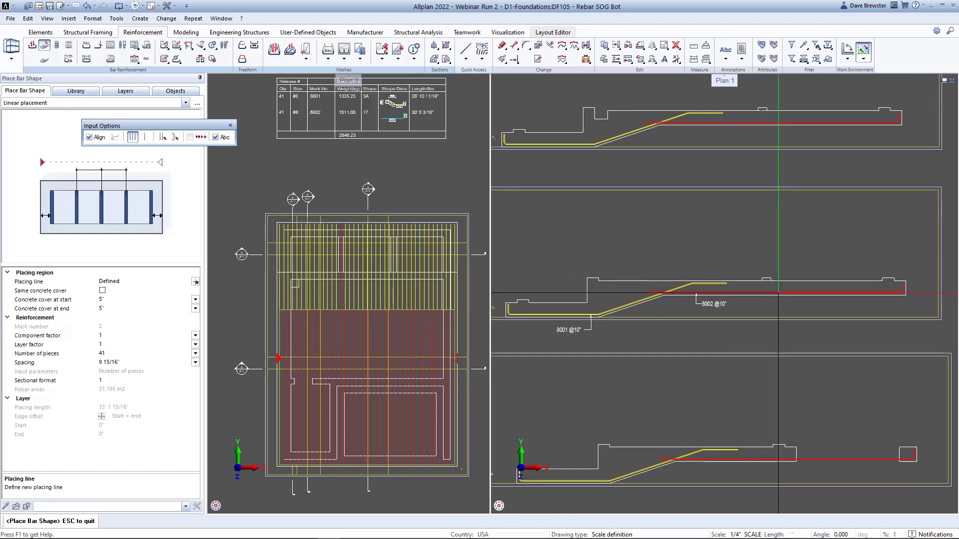
pyautogui.click(196, 281)
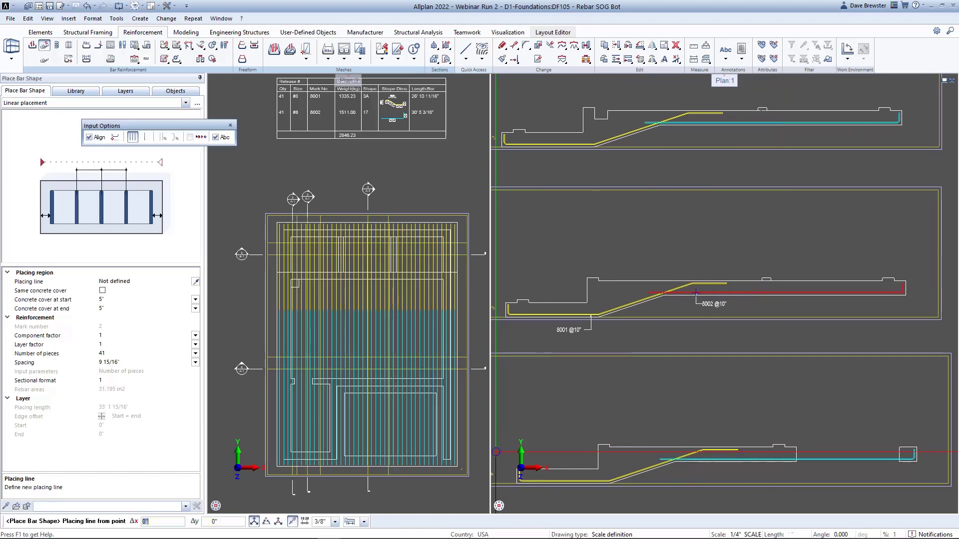
# - Examine the entries for both bar marks in the bar list legend
pyautogui.scroll(3, 415, 144)
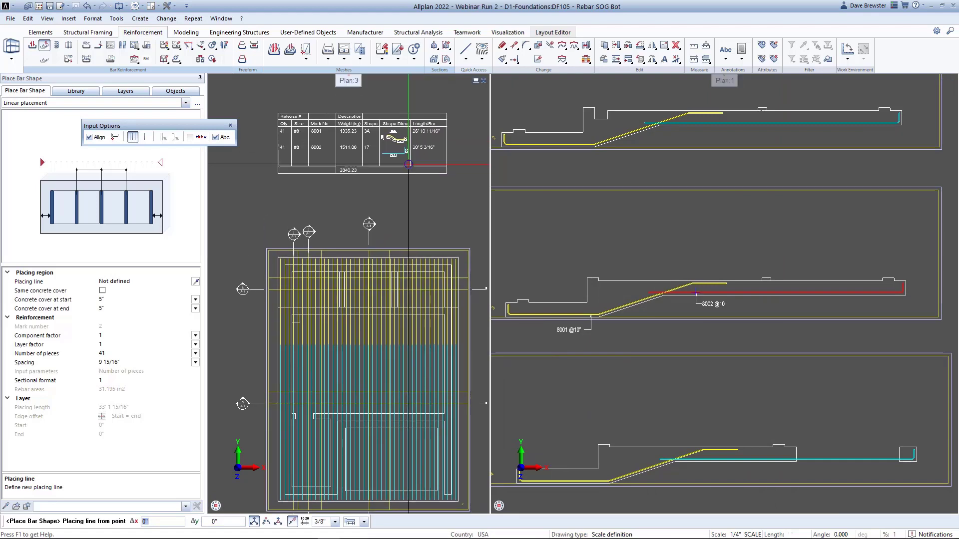
pyautogui.moveTo(403, 165); pyautogui.dragTo(419, 238, button='middle')
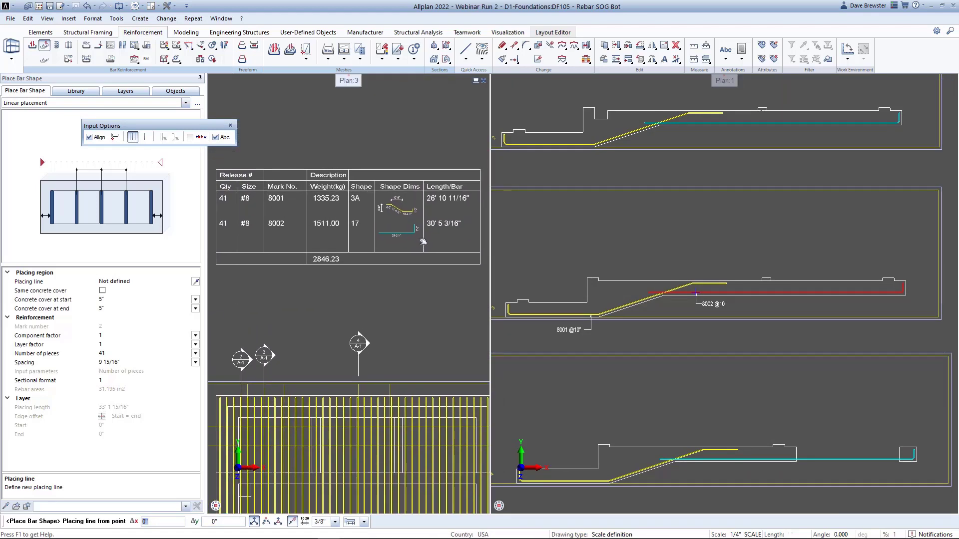
pyautogui.scroll(1, 418, 239)
pyautogui.scroll(-1, 413, 242)
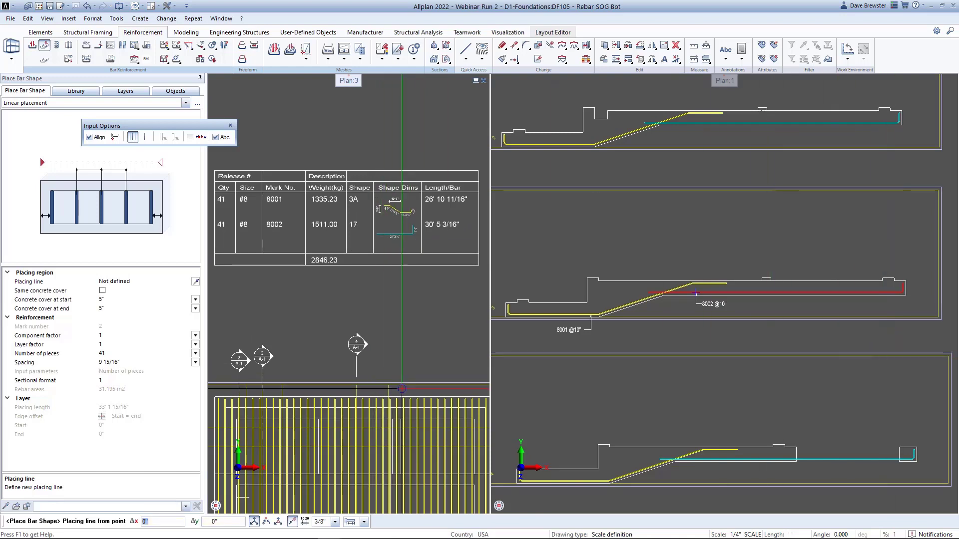
# - Use Stretch Entities to shorten the bars crossing the large slab opening, moving their ends from the slab edge to the opening's upper edge
pyautogui.scroll(-3, 642, 307)
pyautogui.scroll(-2, 641, 307)
pyautogui.scroll(5, 723, 299)
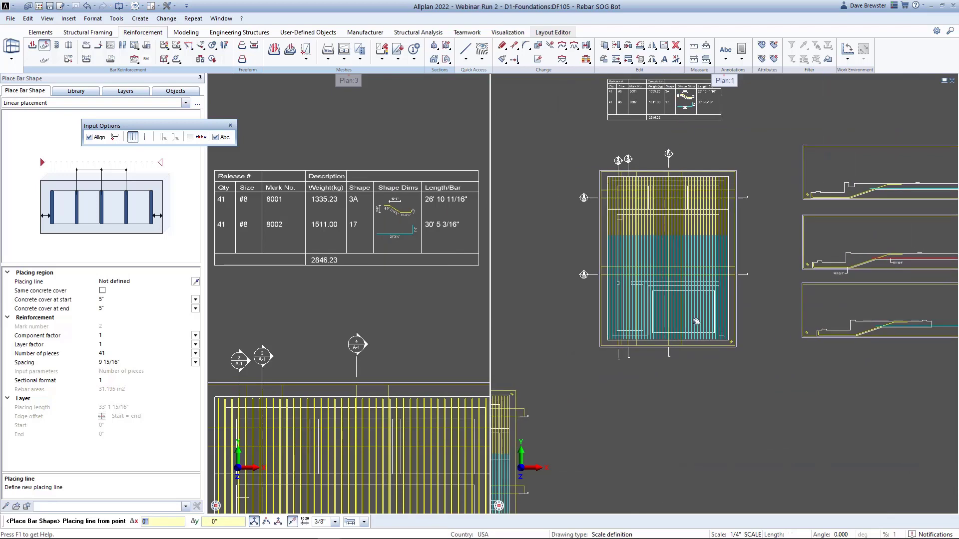
pyautogui.click(515, 59)
pyautogui.scroll(3, 720, 373)
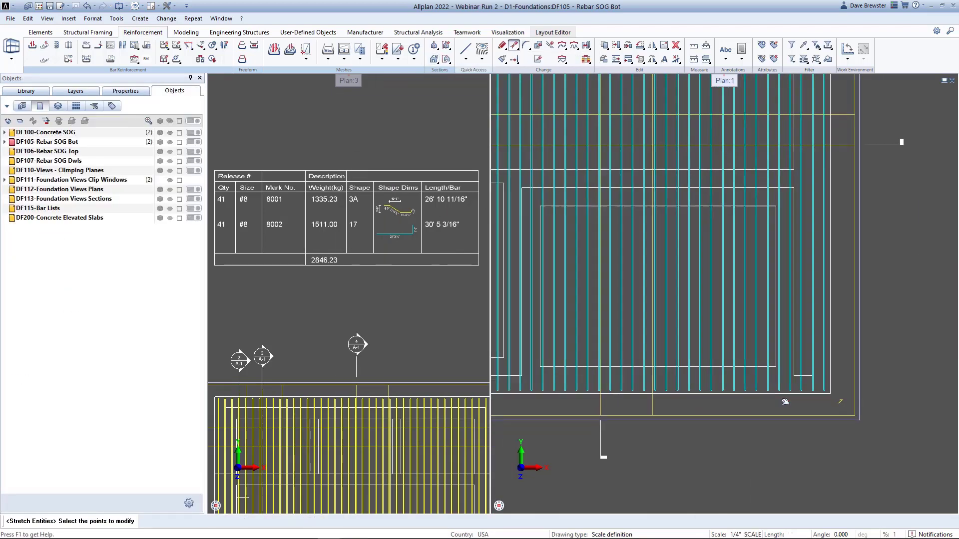
pyautogui.moveTo(788, 395); pyautogui.dragTo(559, 385)
pyautogui.click(580, 390)
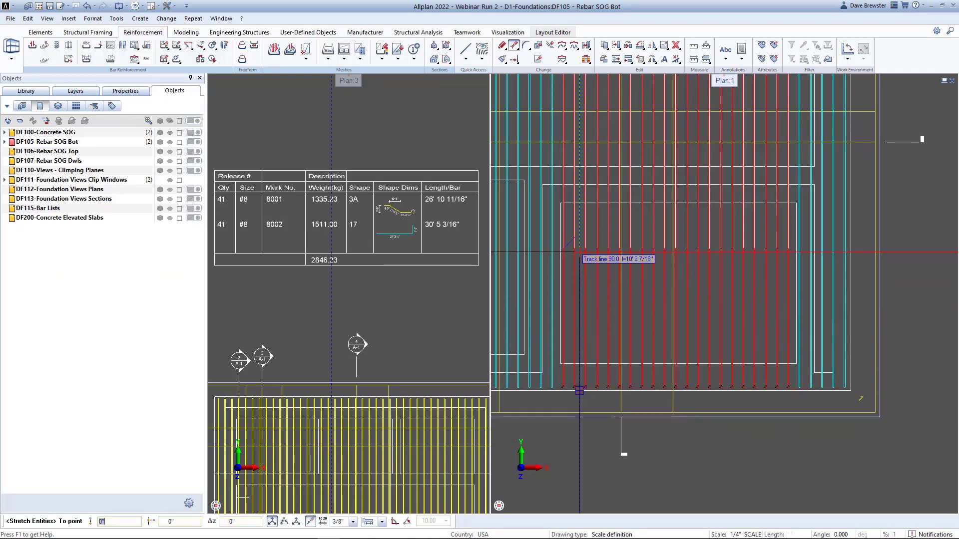
pyautogui.click(581, 204)
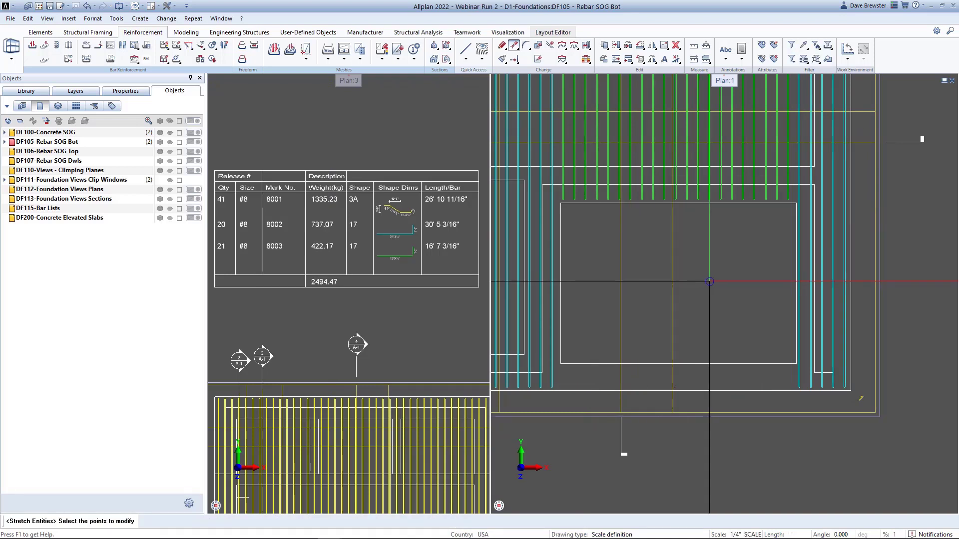
# - Examine the shortened bars in the foundation plan and the linked longitudinal and transverse sections
pyautogui.scroll(-3, 748, 300)
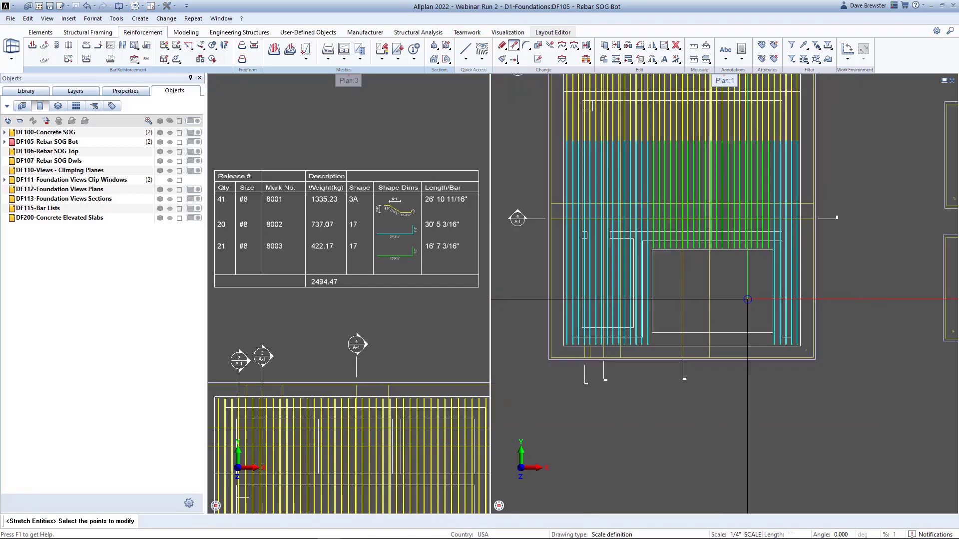
pyautogui.moveTo(748, 300); pyautogui.dragTo(750, 374, button='middle')
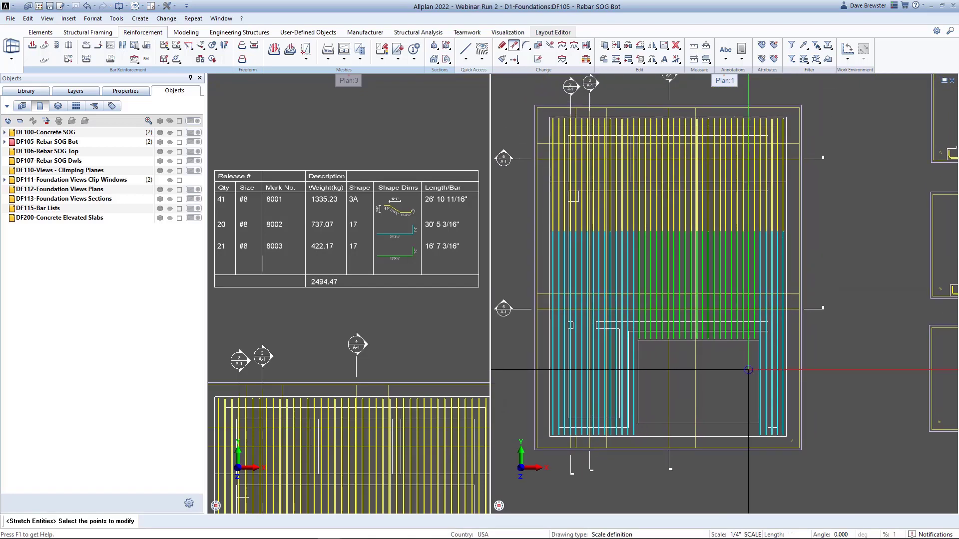
pyautogui.scroll(-1, 748, 370)
pyautogui.moveTo(789, 348); pyautogui.dragTo(555, 331, button='middle')
pyautogui.moveTo(891, 358); pyautogui.dragTo(818, 365, button='middle')
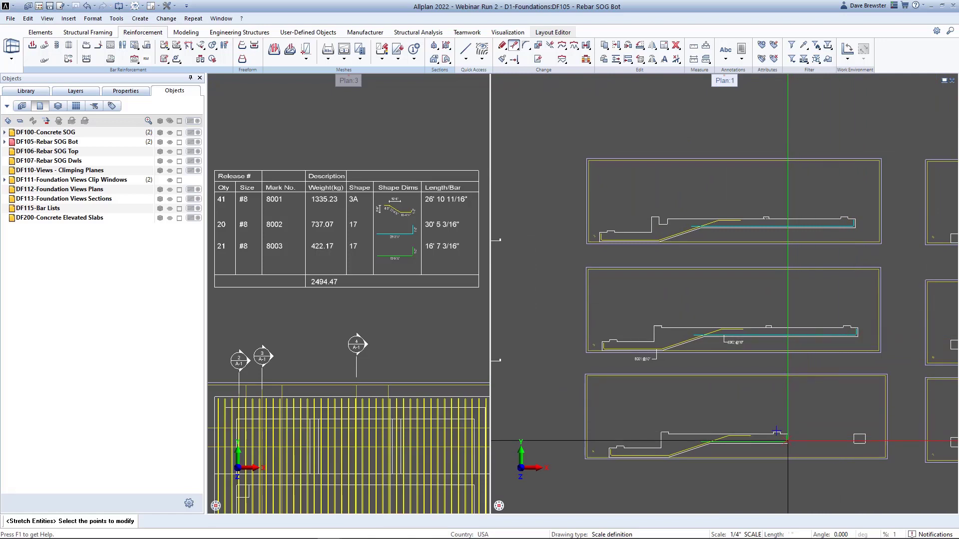
pyautogui.moveTo(845, 407); pyautogui.dragTo(662, 410, button='middle')
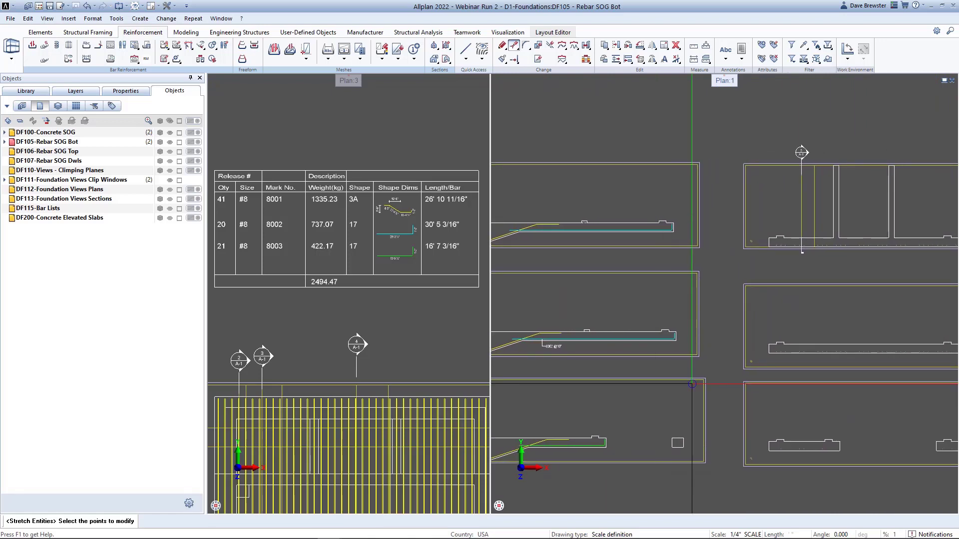
pyautogui.scroll(5, 848, 249)
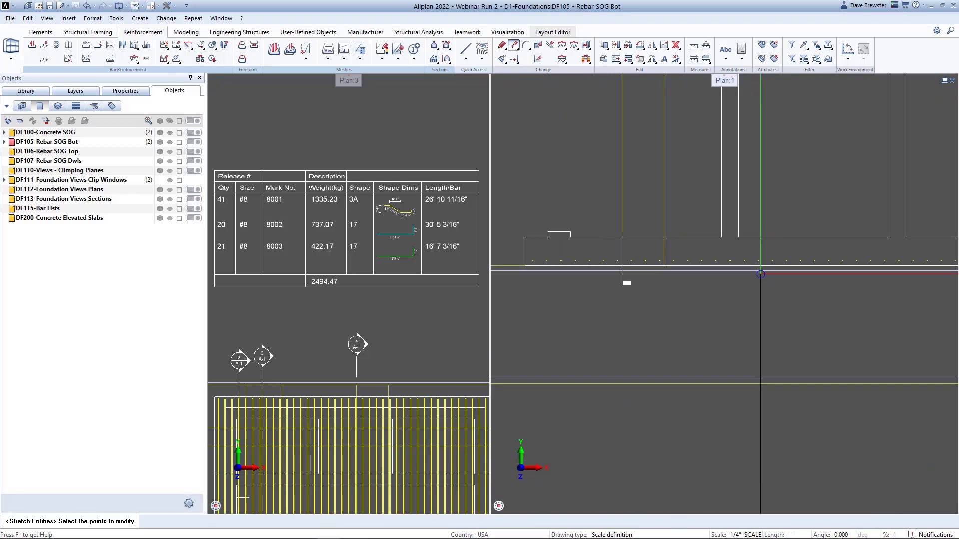
pyautogui.scroll(-2, 772, 299)
pyautogui.moveTo(825, 380); pyautogui.dragTo(840, 269, button='middle')
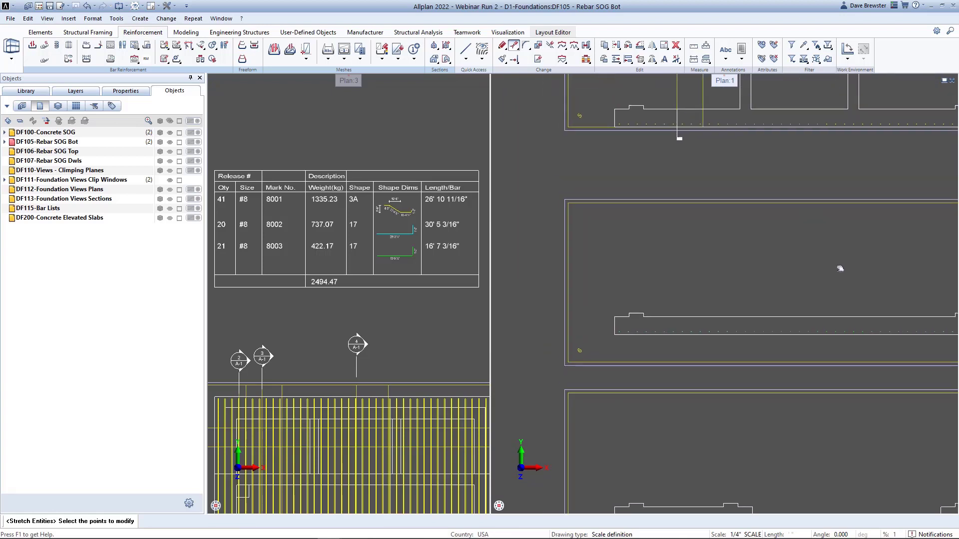
pyautogui.scroll(-5, 840, 268)
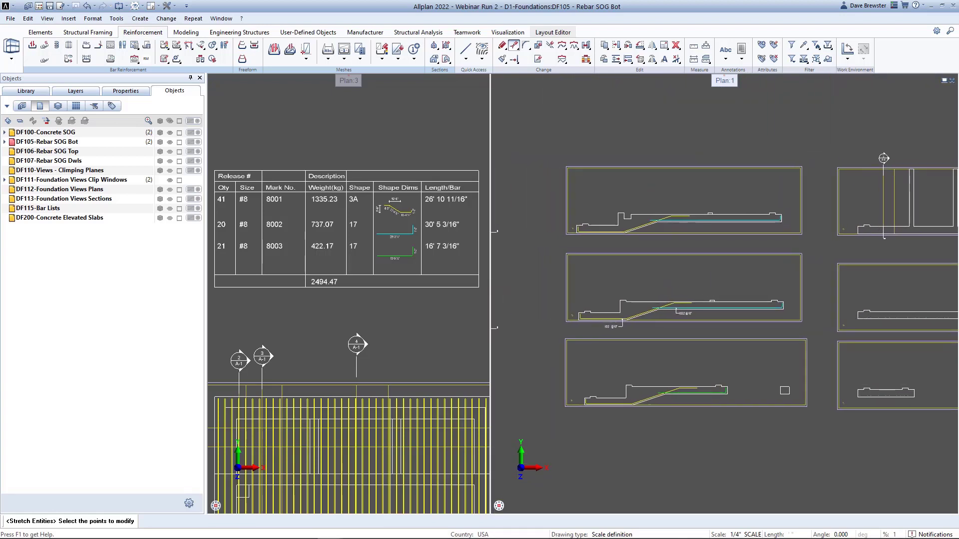
# - Examine the placed bars in the longitudinal sections, the foundation plan and the transverse sections
pyautogui.scroll(2, 747, 243)
pyautogui.moveTo(681, 244); pyautogui.dragTo(768, 239, button='middle')
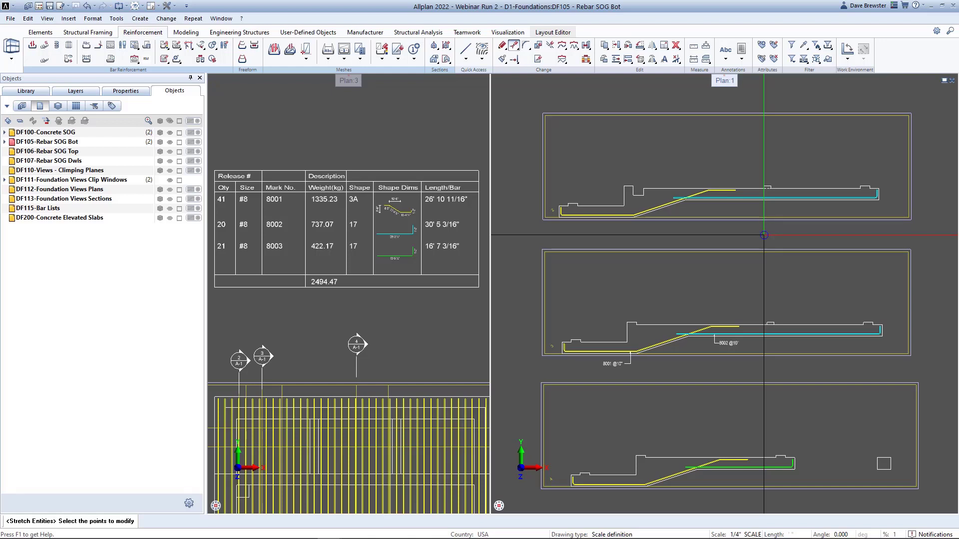
pyautogui.scroll(-3, 574, 300)
pyautogui.moveTo(598, 306); pyautogui.dragTo(846, 286, button='middle')
pyautogui.scroll(1, 825, 285)
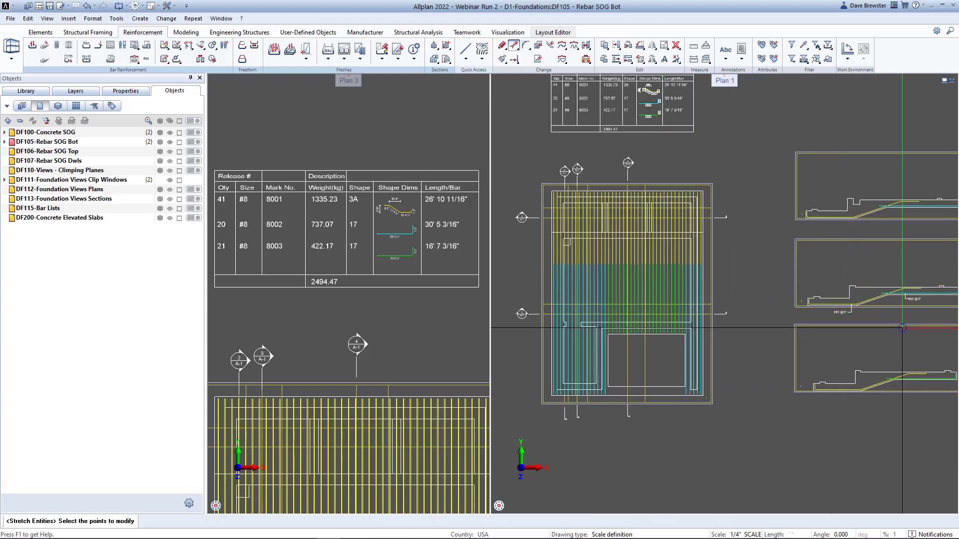
pyautogui.moveTo(902, 333); pyautogui.dragTo(601, 333, button='middle')
pyautogui.moveTo(808, 321); pyautogui.dragTo(724, 300, button='middle')
pyautogui.scroll(5, 739, 328)
pyautogui.scroll(-1, 745, 297)
pyautogui.scroll(2, 712, 289)
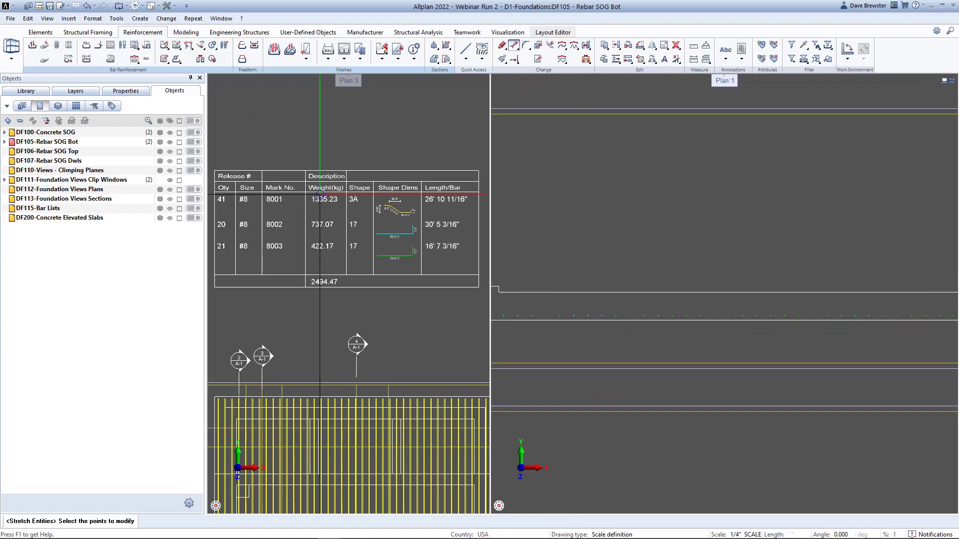
pyautogui.scroll(-3, 595, 278)
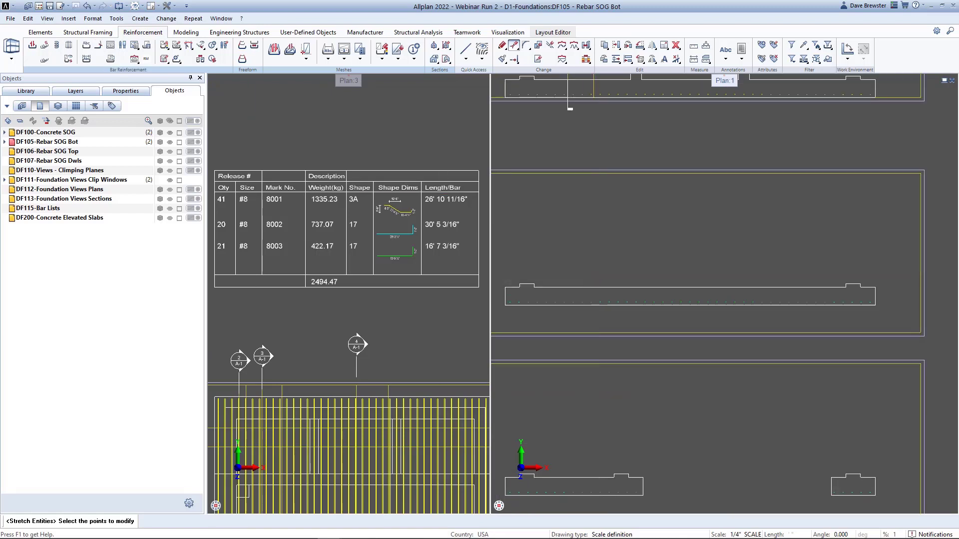
# - Draw a freeform #8 bar shape with 3" cover in the full-width transverse section, running along the slab's bottom with an upturned leg at each end
pyautogui.click(42, 52)
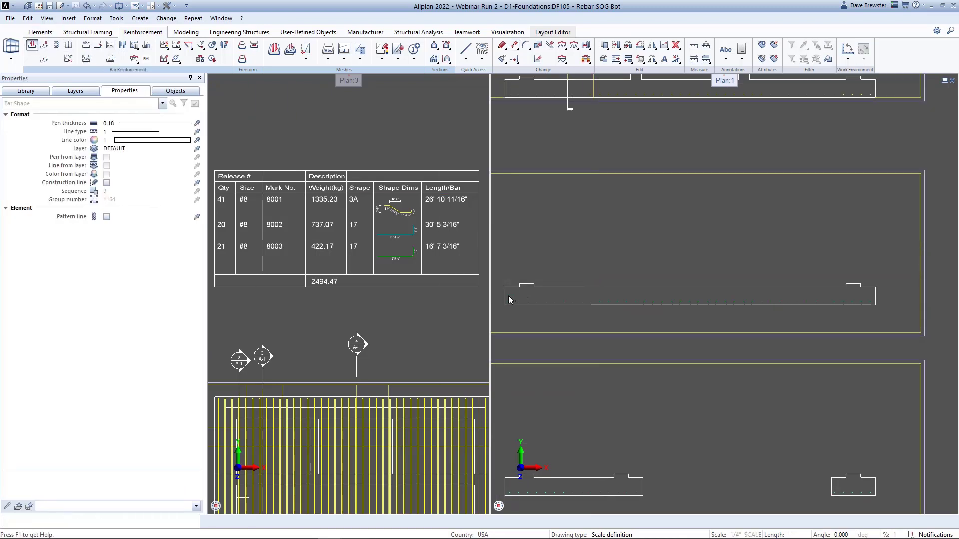
pyautogui.scroll(3, 504, 297)
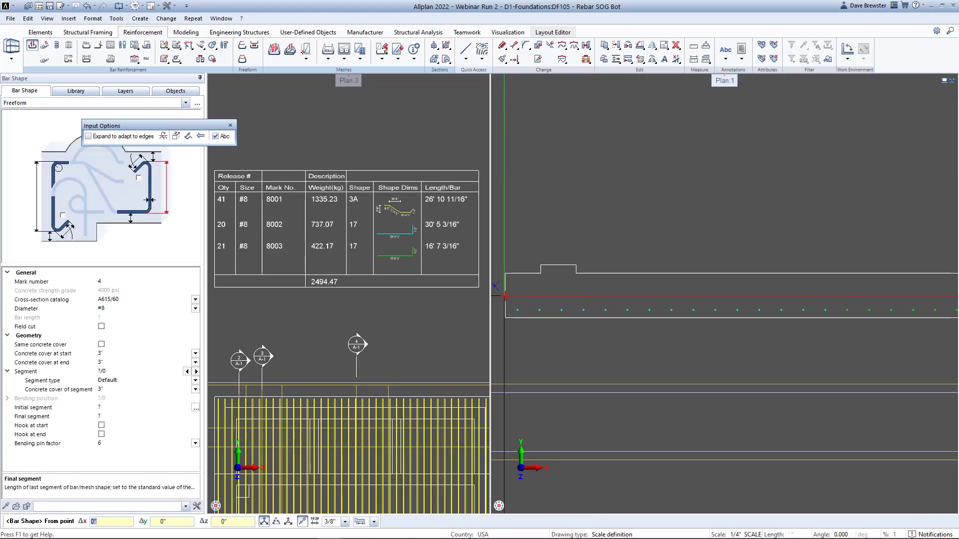
pyautogui.click(504, 273)
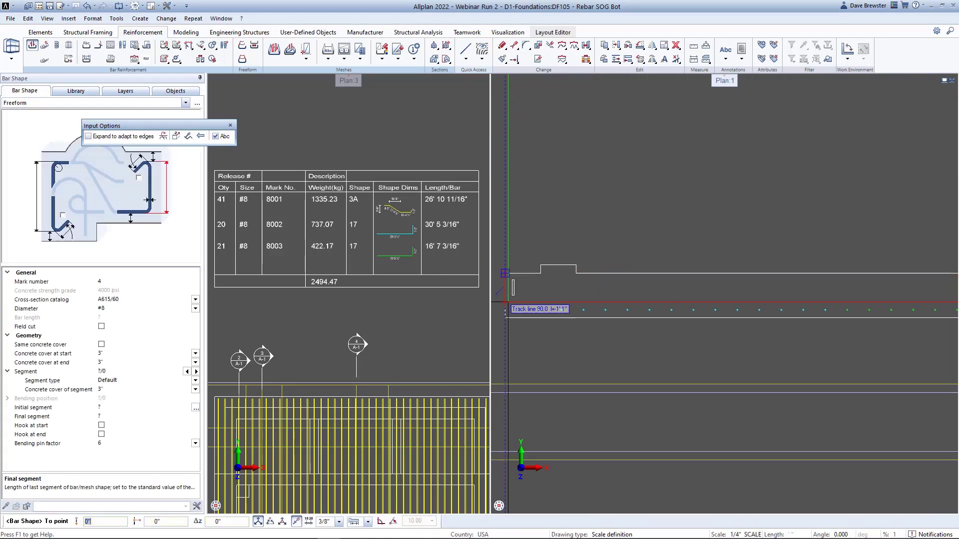
pyautogui.scroll(-3, 639, 317)
pyautogui.moveTo(799, 319); pyautogui.dragTo(566, 305, button='middle')
pyautogui.scroll(4, 833, 312)
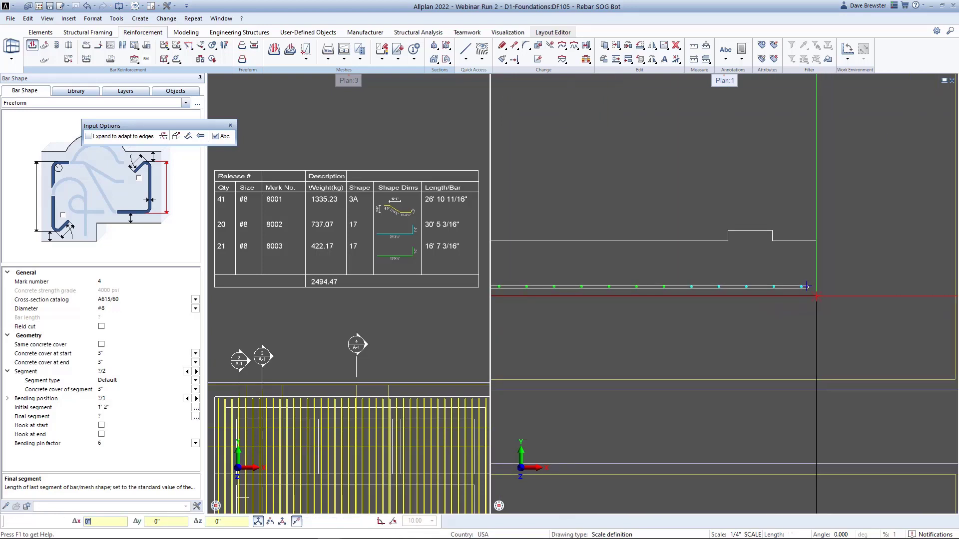
pyautogui.click(816, 296)
pyautogui.click(815, 241)
pyautogui.press('Escape')
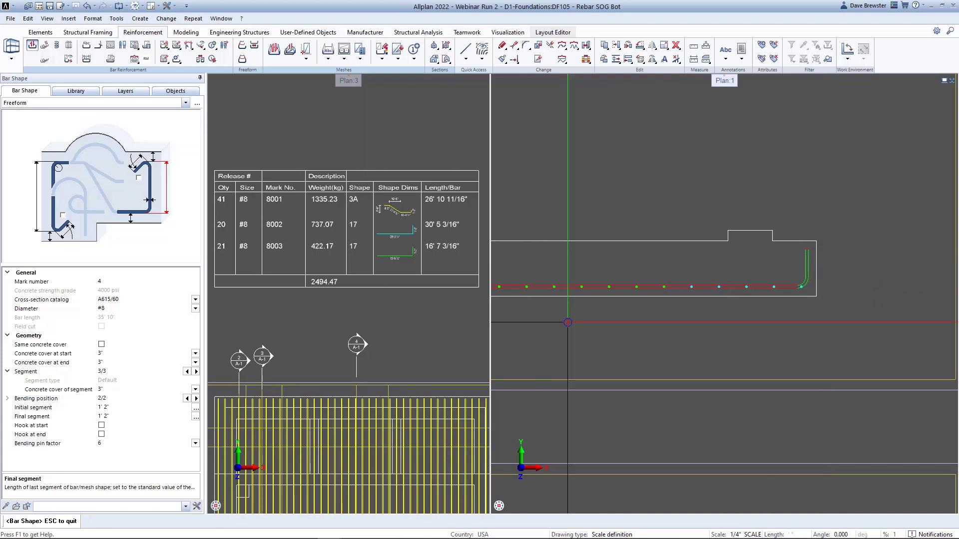
# - Set the concrete cover of the new bar's bottom segment to 4" and finish the shape
pyautogui.scroll(-2, 568, 322)
pyautogui.click(187, 372)
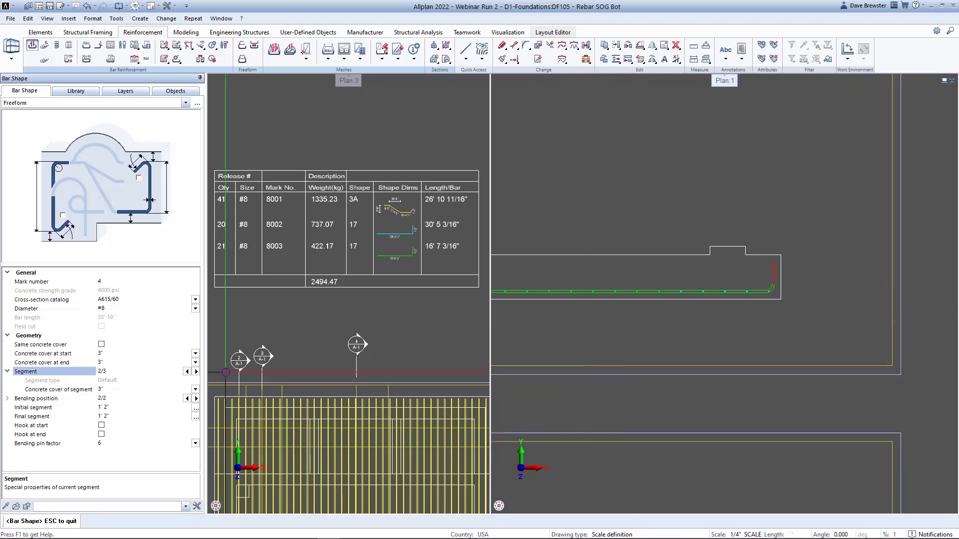
pyautogui.moveTo(759, 344); pyautogui.dragTo(933, 342, button='middle')
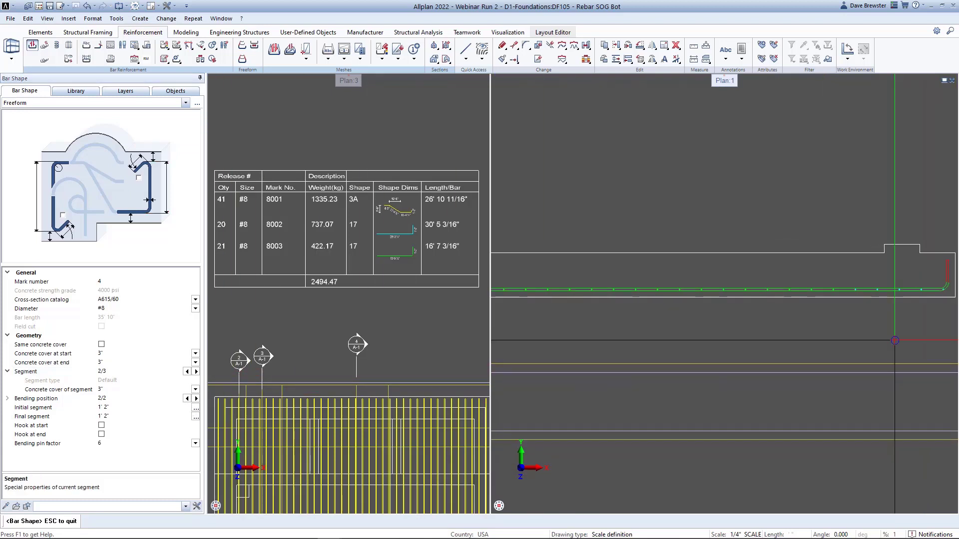
pyautogui.click(113, 390)
pyautogui.press('Return')
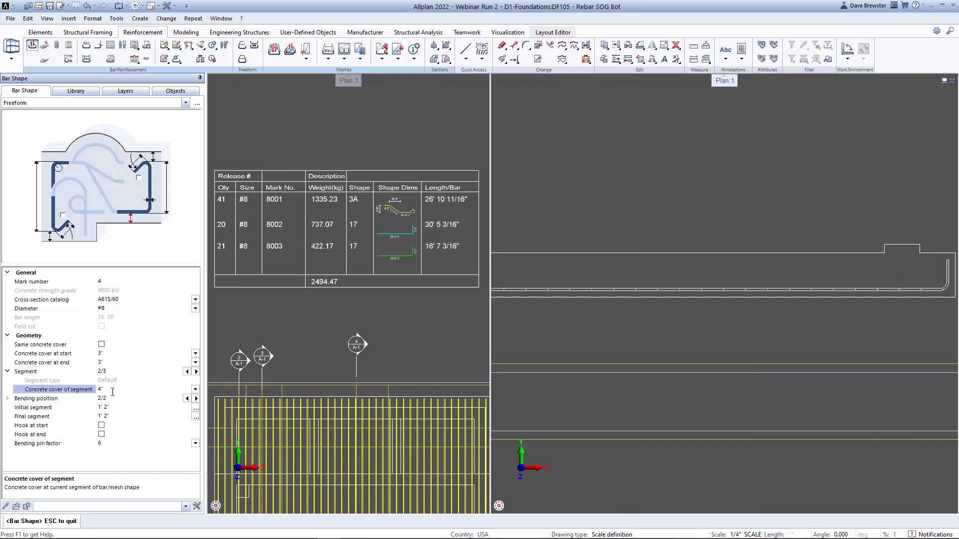
pyautogui.scroll(-2, 749, 296)
pyautogui.moveTo(682, 305); pyautogui.dragTo(809, 307, button='middle')
pyautogui.scroll(-1, 809, 306)
pyautogui.scroll(-1, 809, 306)
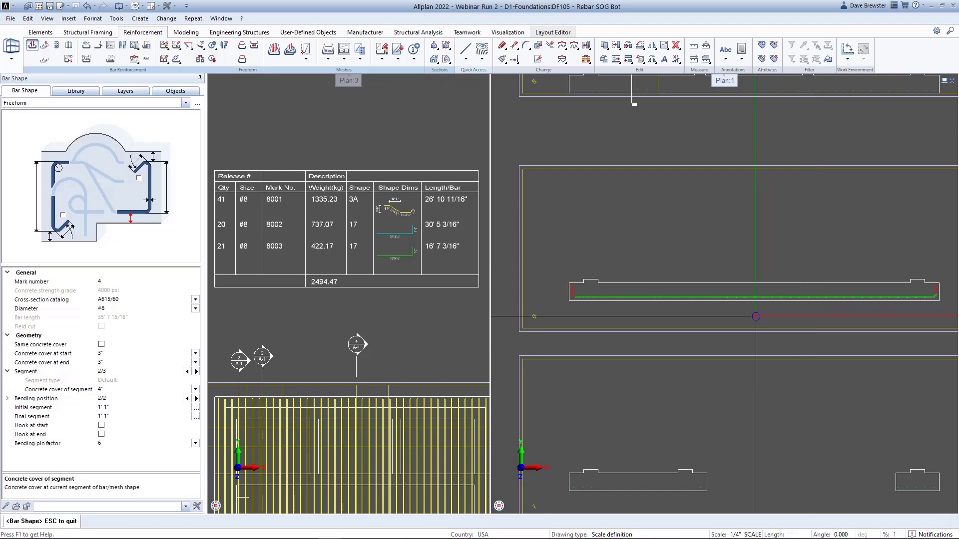
pyautogui.scroll(-1, 764, 309)
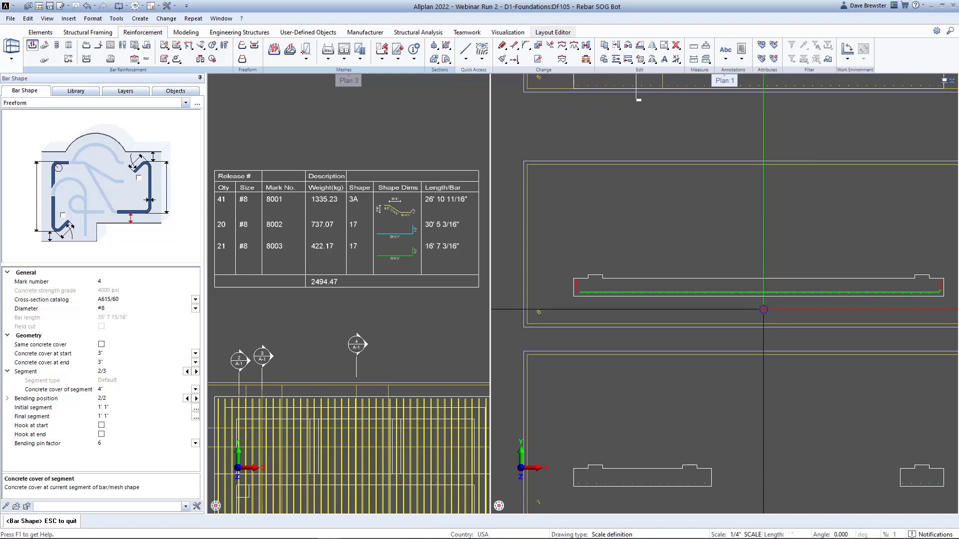
pyautogui.press('Escape')
pyautogui.press('Escape')
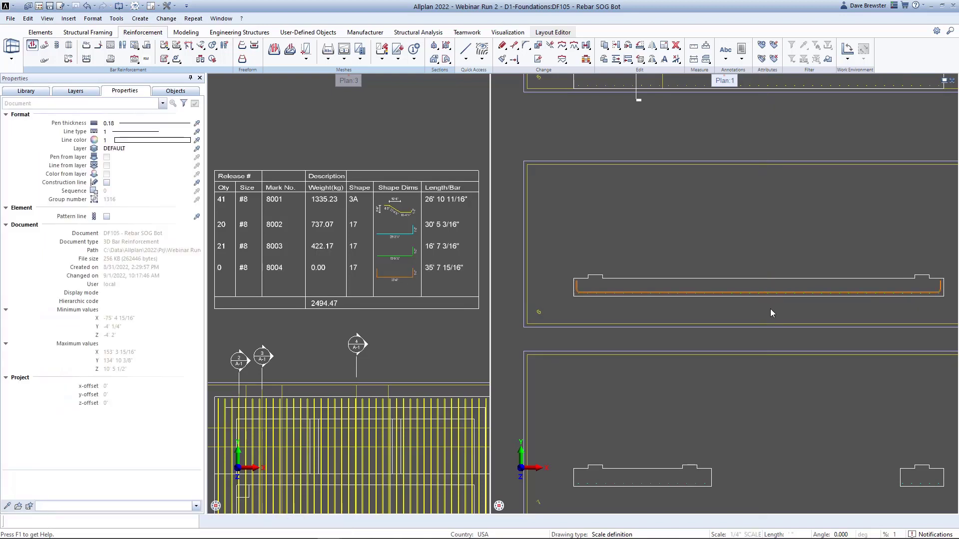
# - Label the new 8004 bar below the transverse section with its mark number and spacing, using an arrow leader to the bar
pyautogui.hotkey('ctrl', 'l')
pyautogui.click(784, 293)
pyautogui.scroll(2, 761, 312)
pyautogui.click(738, 311)
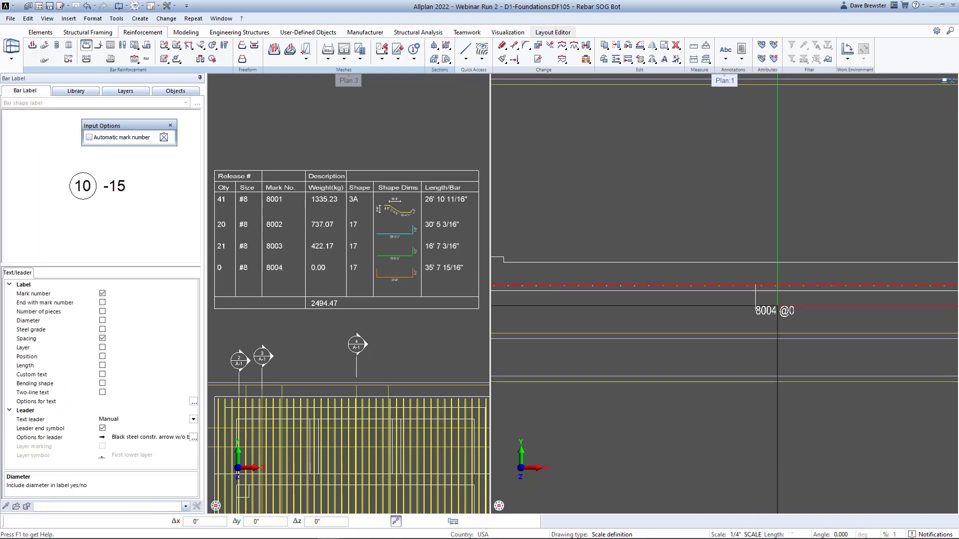
pyautogui.click(811, 310)
pyautogui.scroll(2, 817, 302)
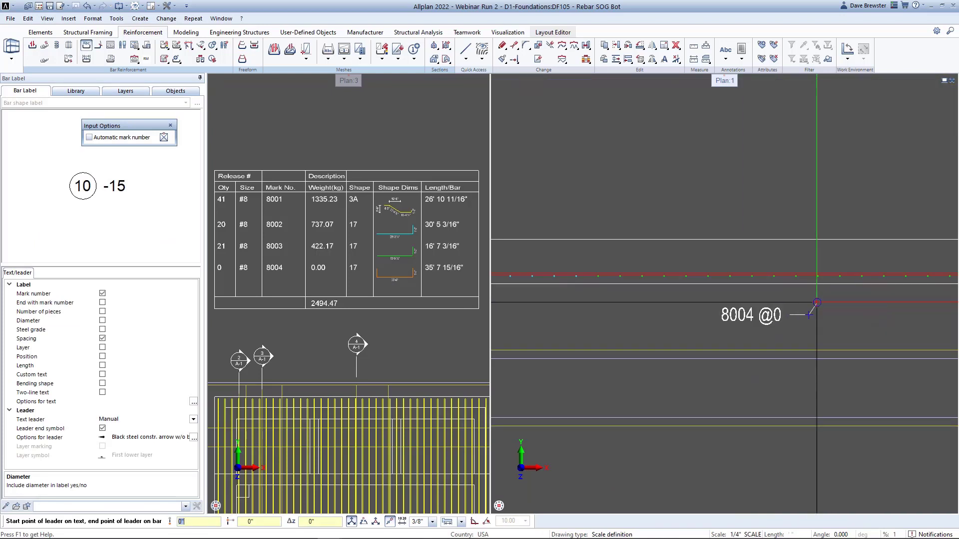
pyautogui.click(807, 268)
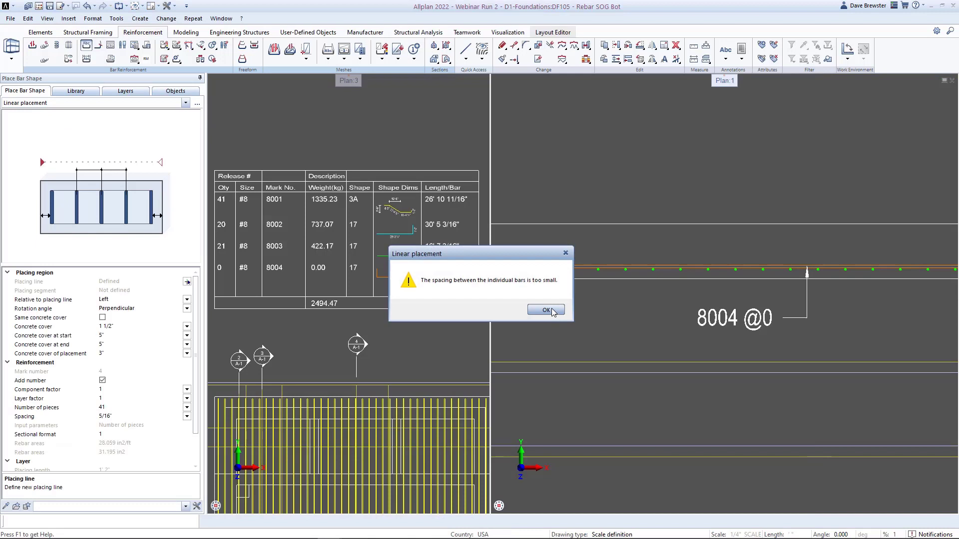
# - Set the linear placement spacing of bar 8004 to 10" and release its preset placing line
pyautogui.click(546, 310)
pyautogui.click(120, 365)
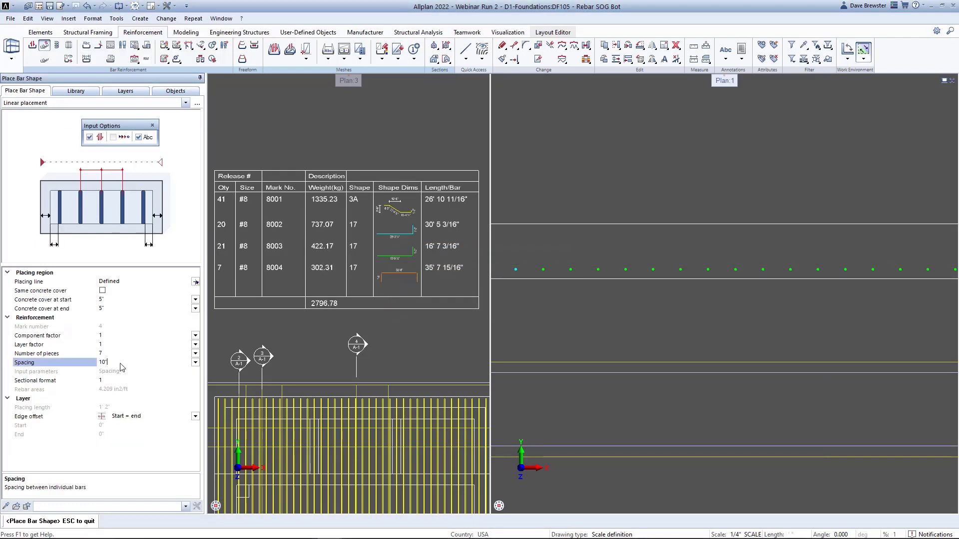
pyautogui.scroll(-4, 676, 286)
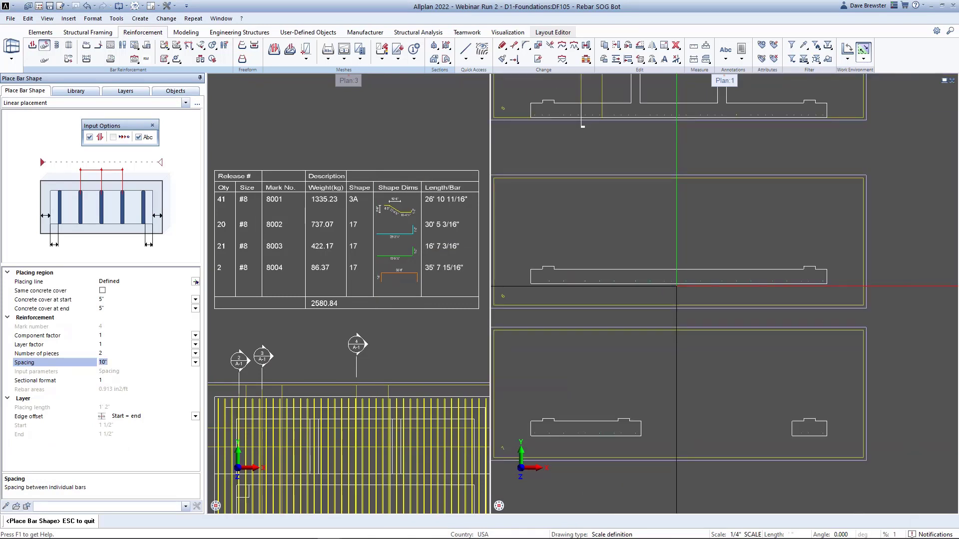
pyautogui.click(90, 138)
# - Place bar 8004 linearly in the foundation plan along the slab's left edge, from the lower corner up to the first slab break line, with 34 pieces
pyautogui.scroll(-4, 430, 172)
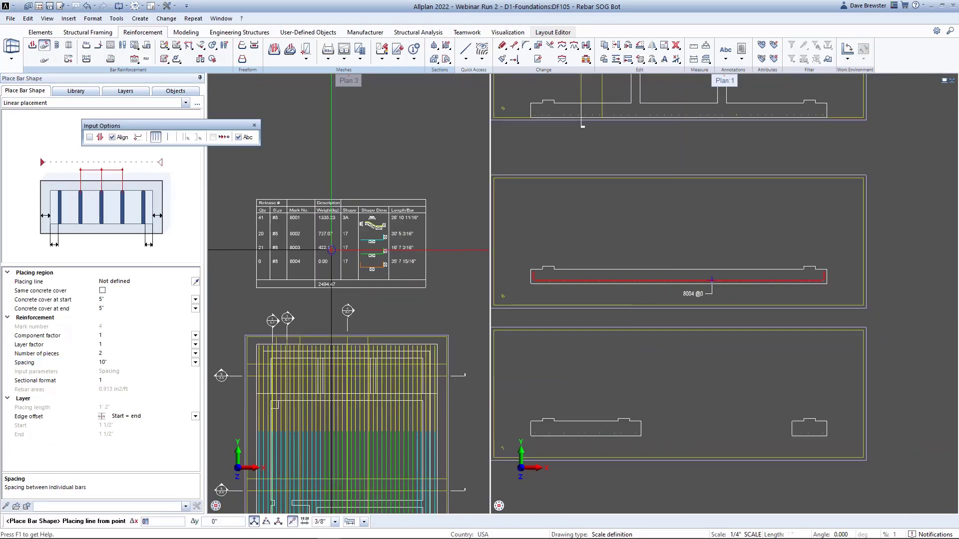
pyautogui.scroll(-2, 400, 238)
pyautogui.moveTo(358, 314); pyautogui.dragTo(310, 398, button='middle')
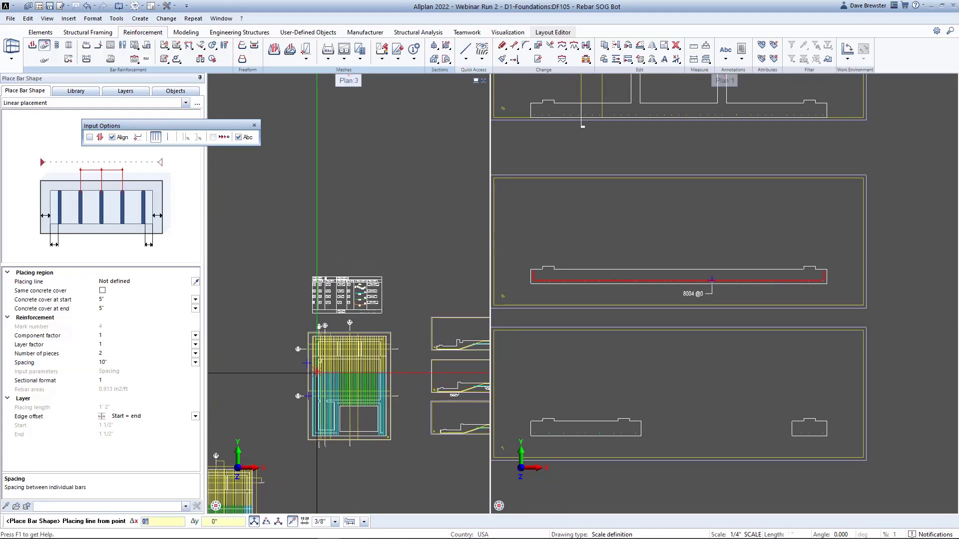
pyautogui.scroll(3, 361, 308)
pyautogui.moveTo(362, 308); pyautogui.dragTo(389, 303, button='middle')
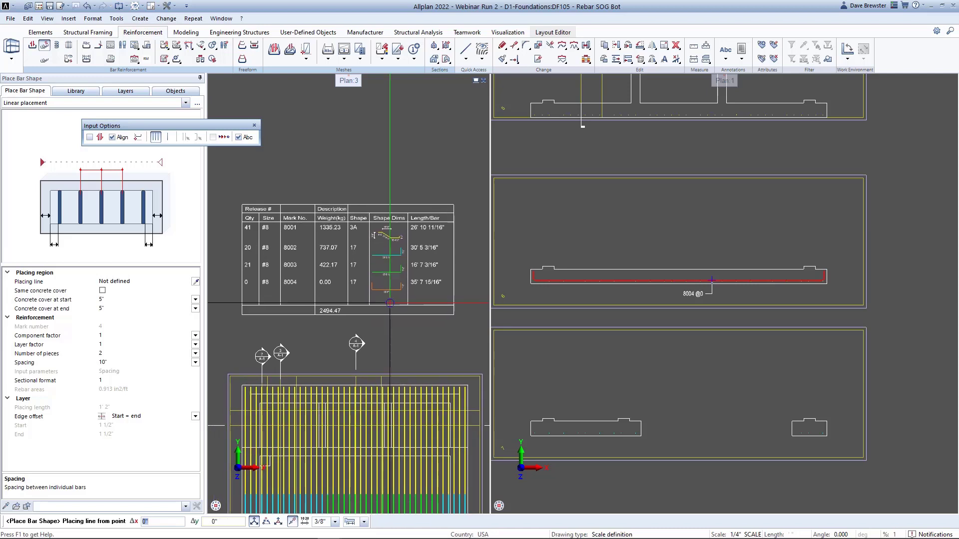
pyautogui.scroll(-1, 588, 295)
pyautogui.moveTo(591, 302); pyautogui.dragTo(742, 297, button='middle')
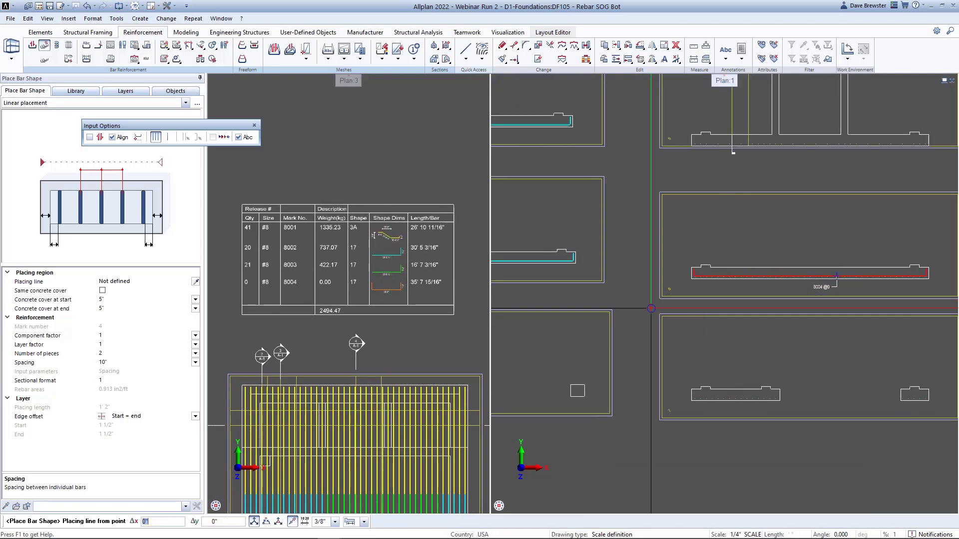
pyautogui.moveTo(603, 324); pyautogui.dragTo(841, 325, button='middle')
pyautogui.scroll(-1, 638, 338)
pyautogui.scroll(-1, 625, 344)
pyautogui.moveTo(602, 338); pyautogui.dragTo(773, 322, button='middle')
pyautogui.moveTo(553, 364); pyautogui.dragTo(742, 346, button='middle')
pyautogui.scroll(-2, 742, 346)
pyautogui.moveTo(648, 400); pyautogui.dragTo(807, 231, button='middle')
pyautogui.scroll(2, 716, 323)
pyautogui.scroll(2, 625, 407)
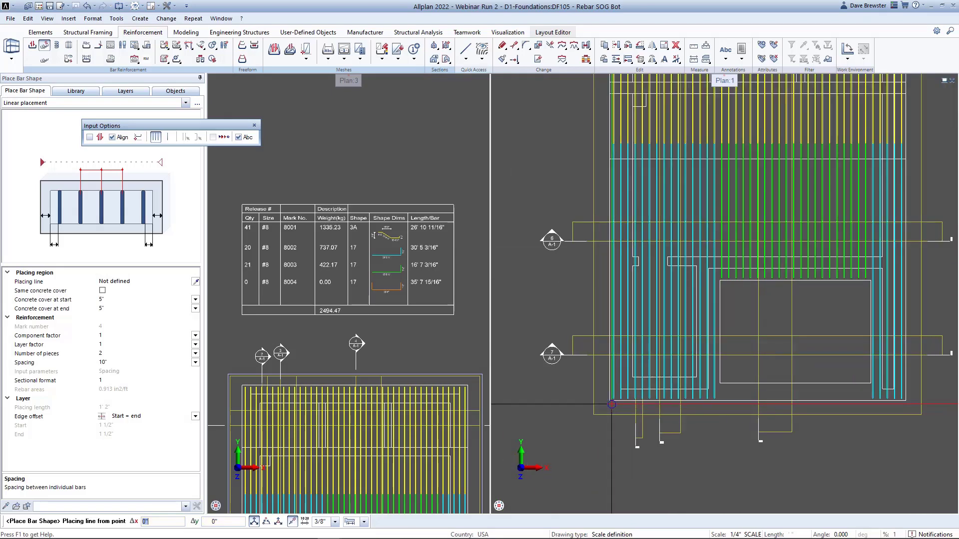
pyautogui.click(609, 400)
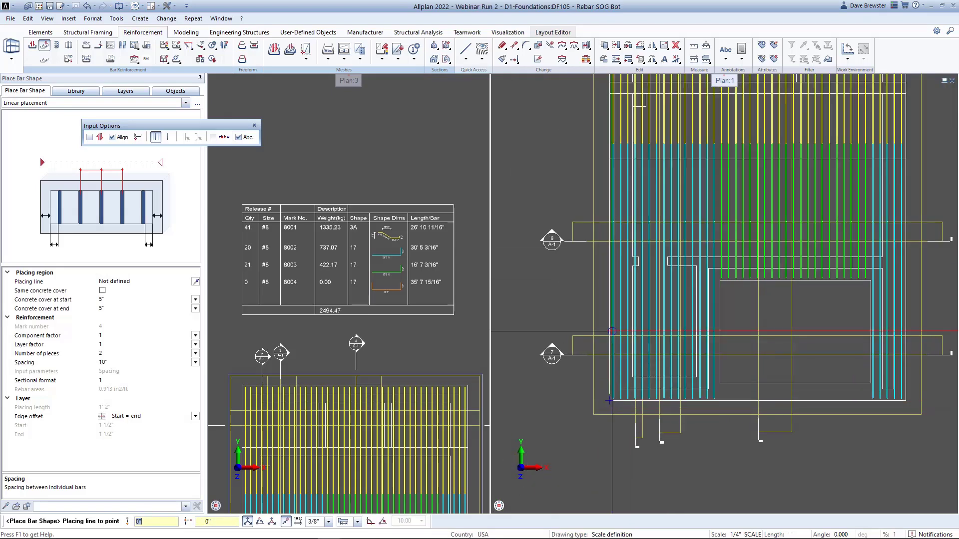
pyautogui.click(609, 161)
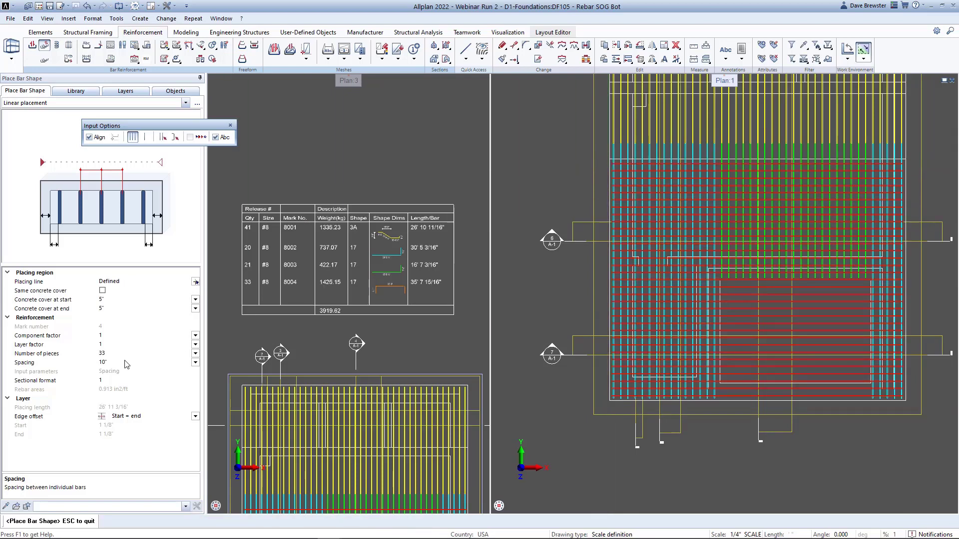
pyautogui.click(102, 353)
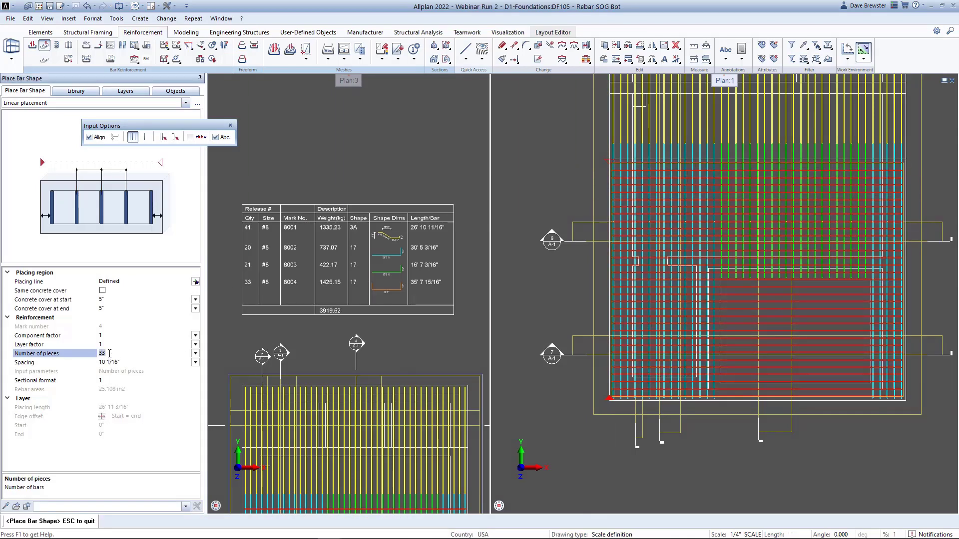
pyautogui.press('Return')
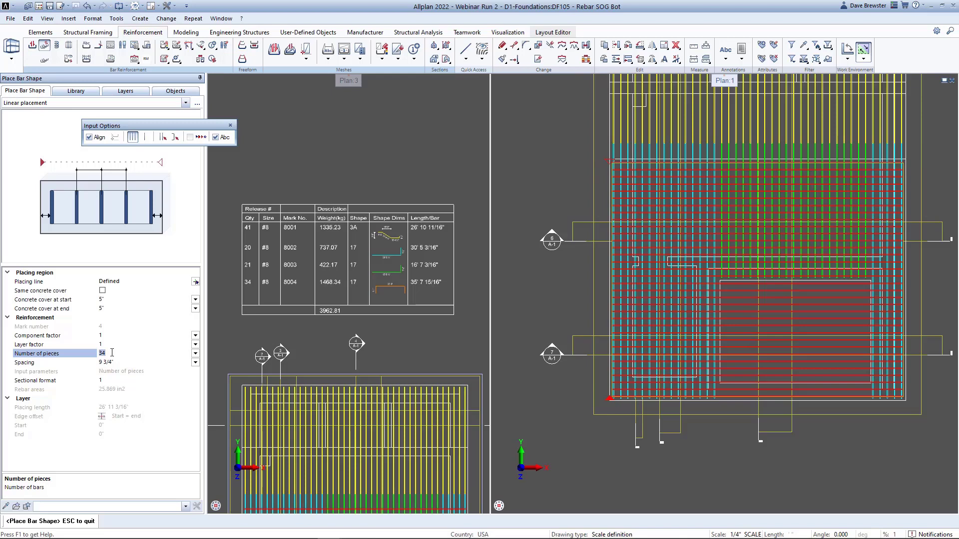
# - Define a second placing line for bar 8004 on the slab's left edge, from the first placement's upper end to the next slab line above
pyautogui.click(196, 282)
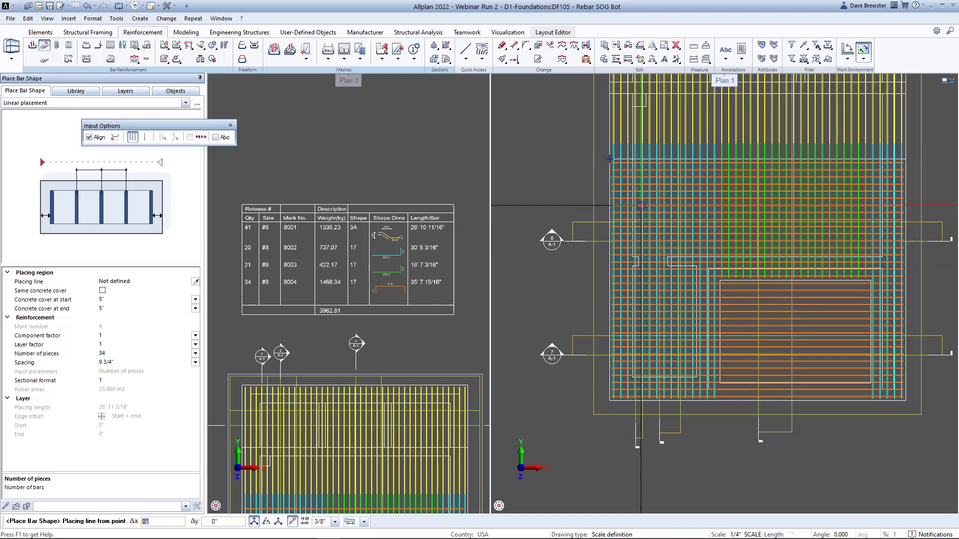
pyautogui.scroll(5, 546, 280)
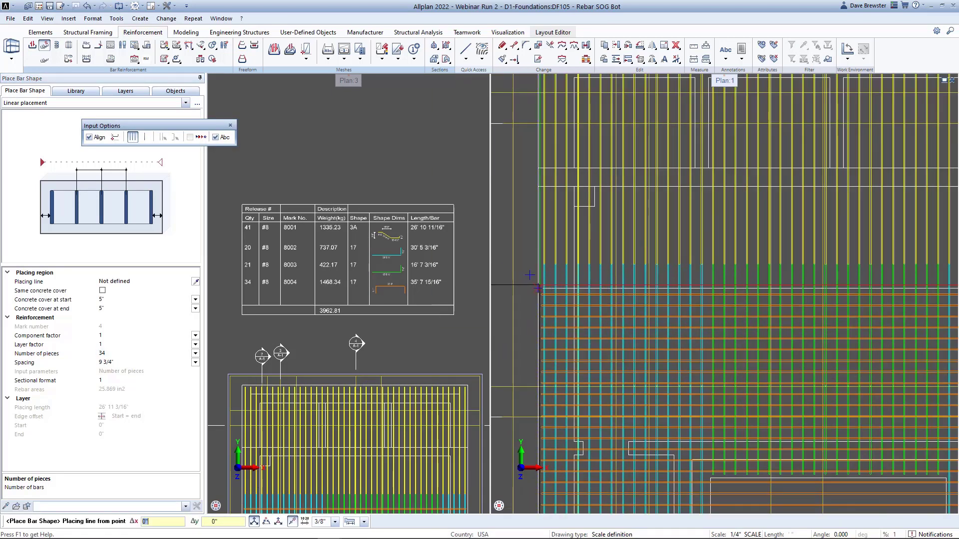
pyautogui.click(538, 287)
pyautogui.click(538, 188)
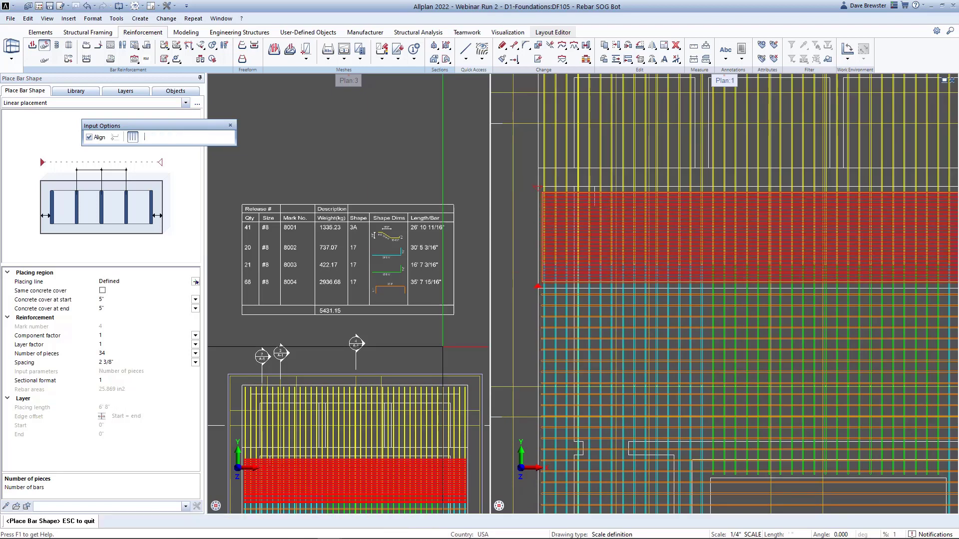
# - Set the spacing of the second 8004 bar placement to 10" and fix its number of pieces at 9
pyautogui.click(116, 363)
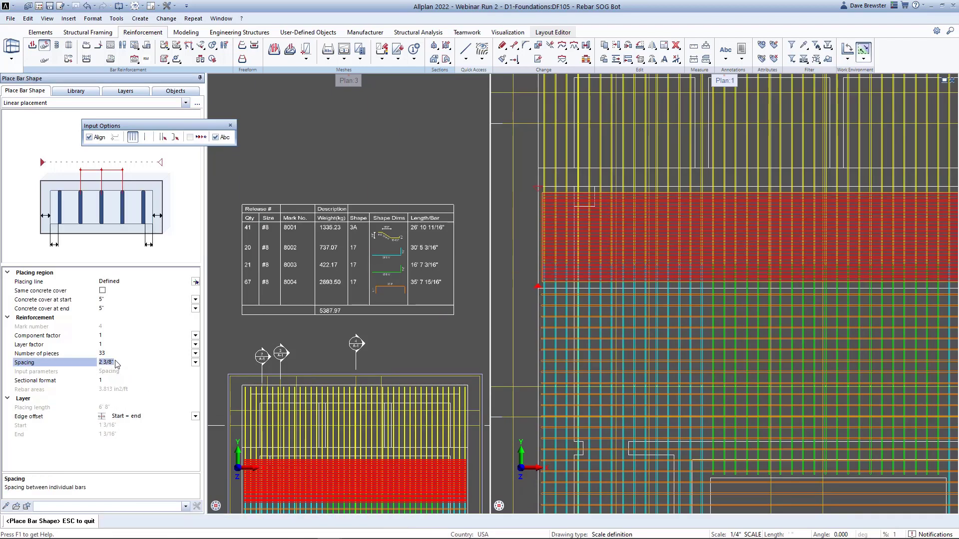
pyautogui.press('Return')
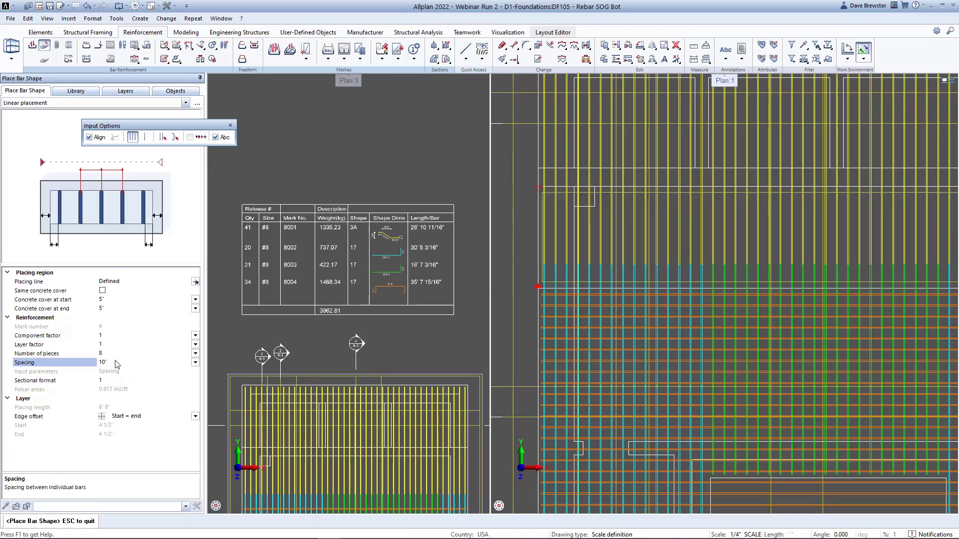
pyautogui.click(114, 355)
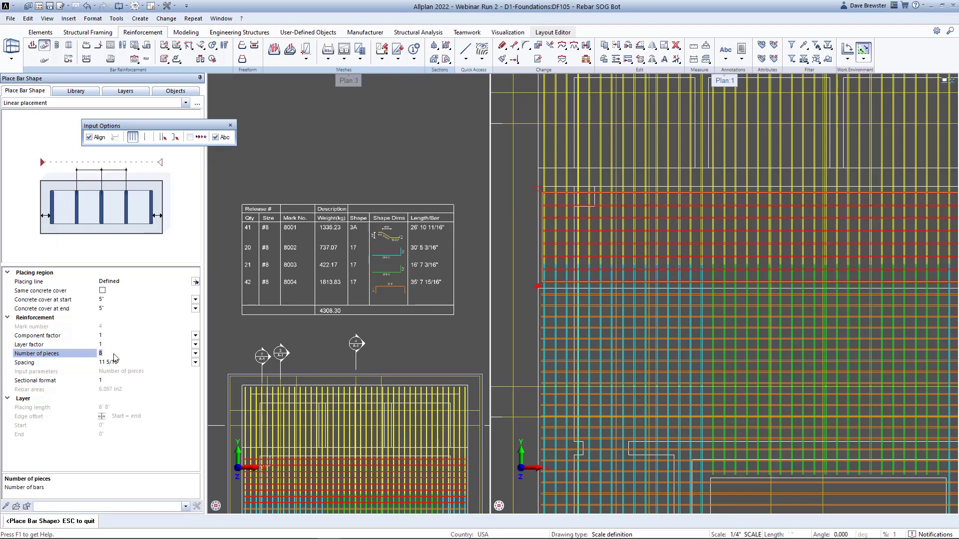
pyautogui.write('9')
# - Define a third placing line for bar 8004 along the slab's left edge, from the second placement's upper end to the slab's upper corner
pyautogui.click(196, 282)
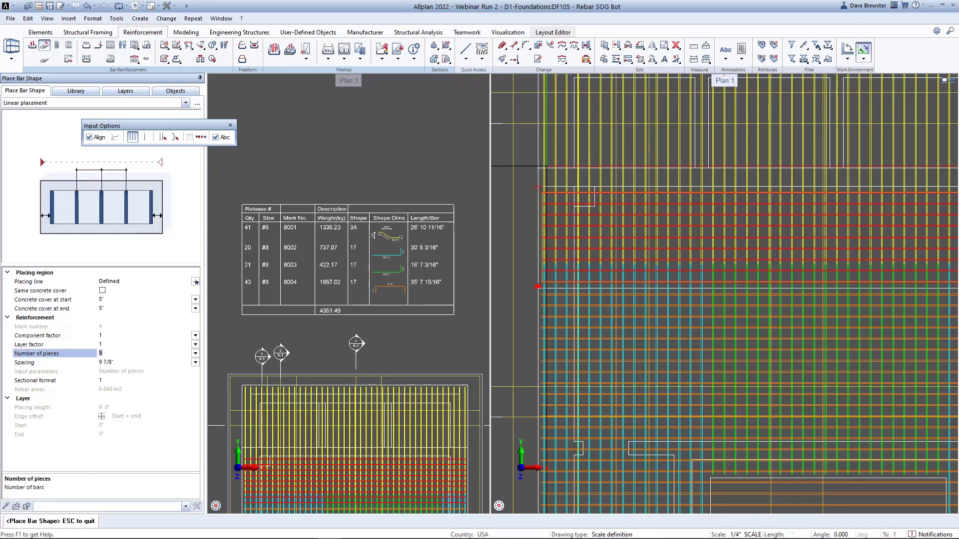
pyautogui.scroll(3, 571, 337)
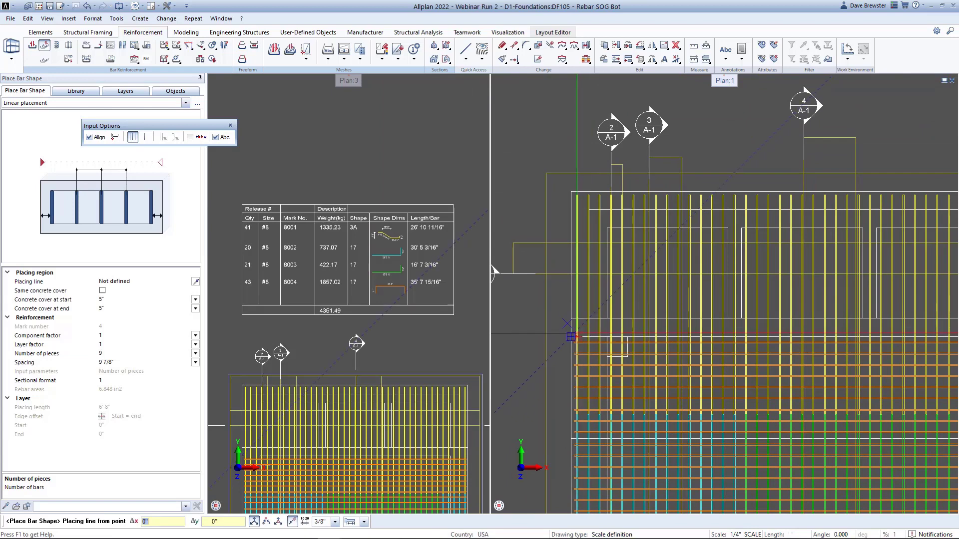
pyautogui.click(571, 337)
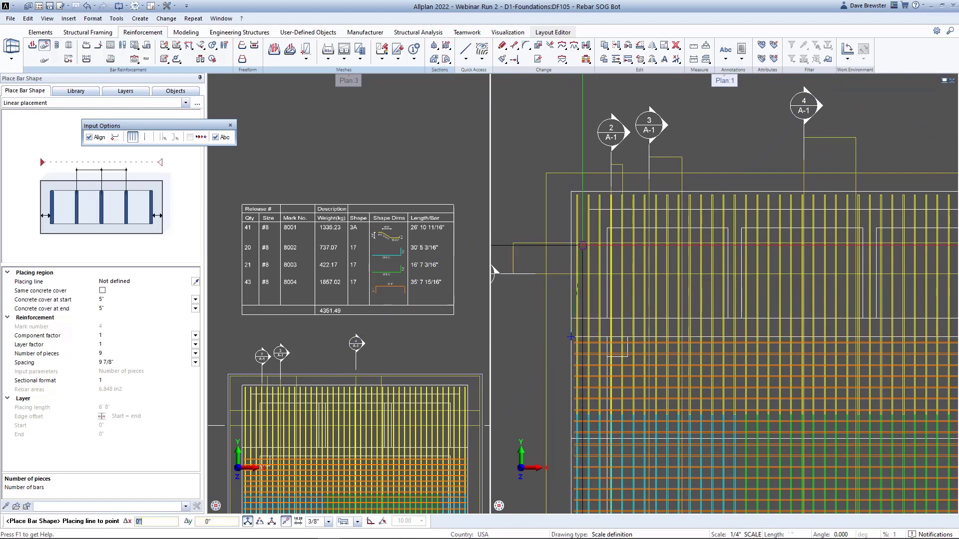
pyautogui.click(571, 192)
# - Set the third 8004 placement's spacing to 10", fix its number of pieces at 13 and finish placing the bar
pyautogui.click(120, 363)
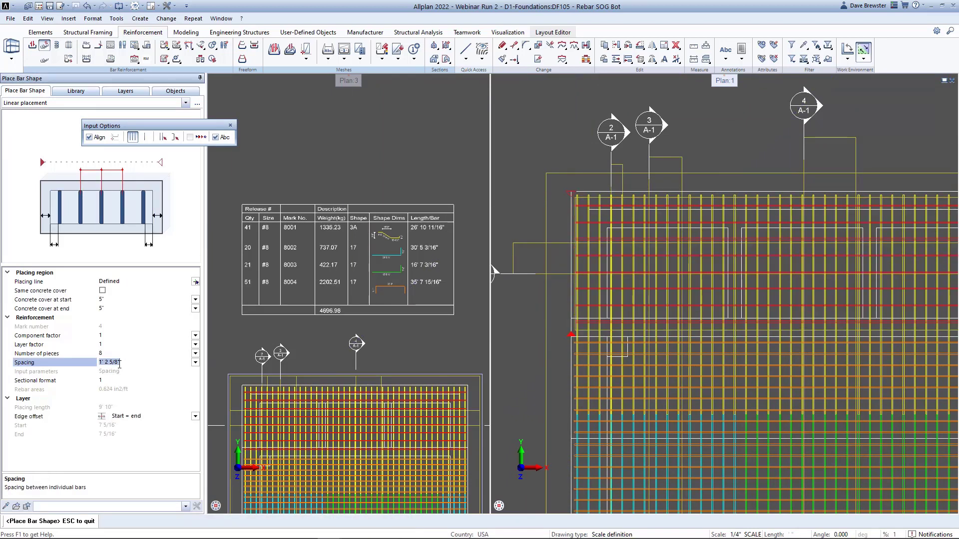
pyautogui.press('Return')
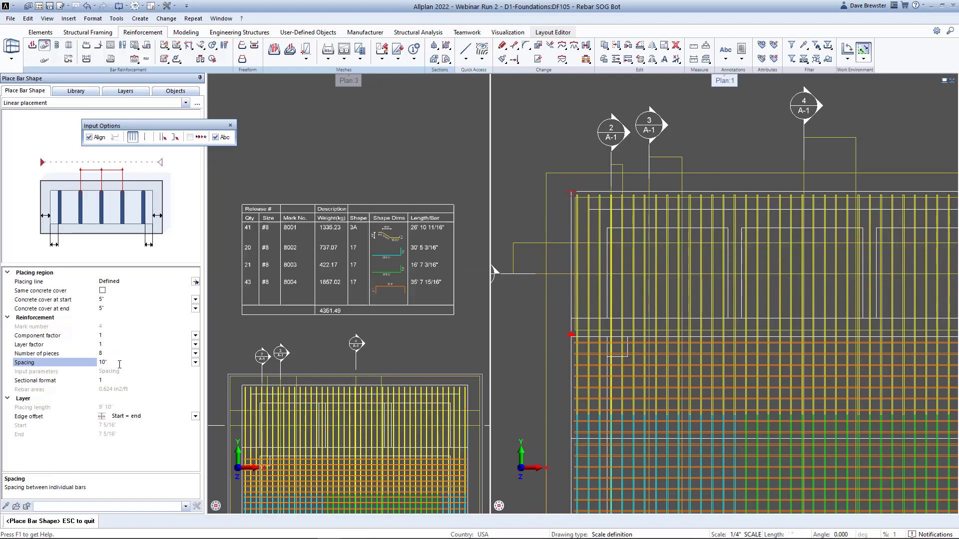
pyautogui.click(118, 355)
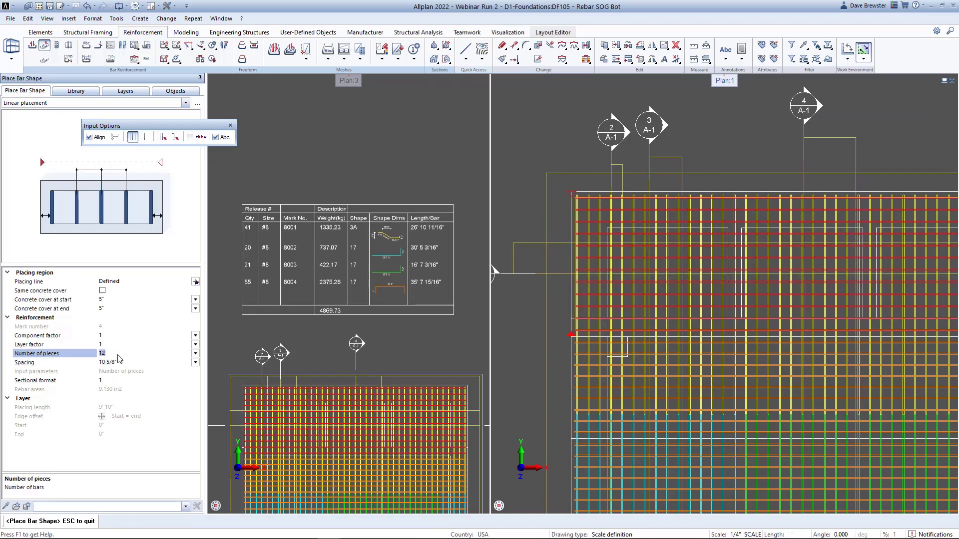
pyautogui.press('Return')
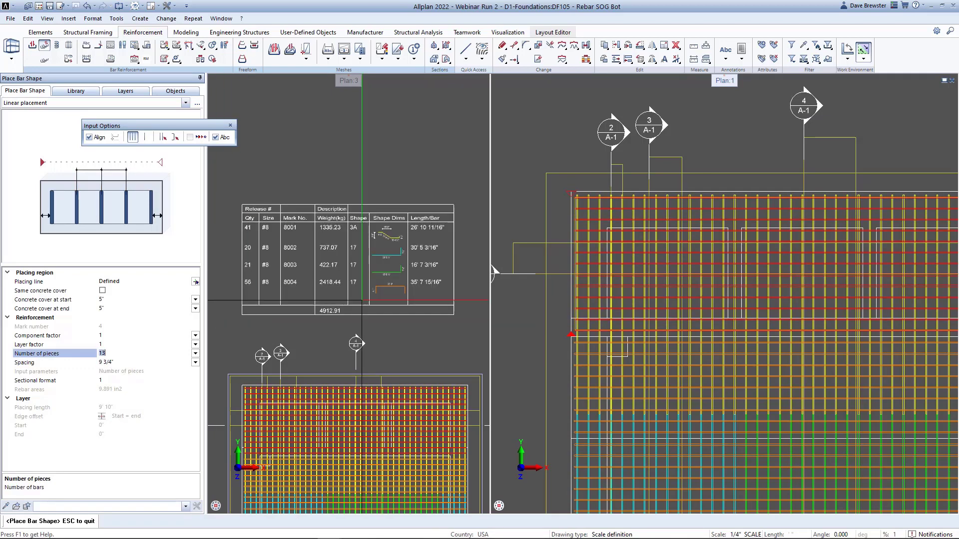
pyautogui.scroll(-5, 632, 319)
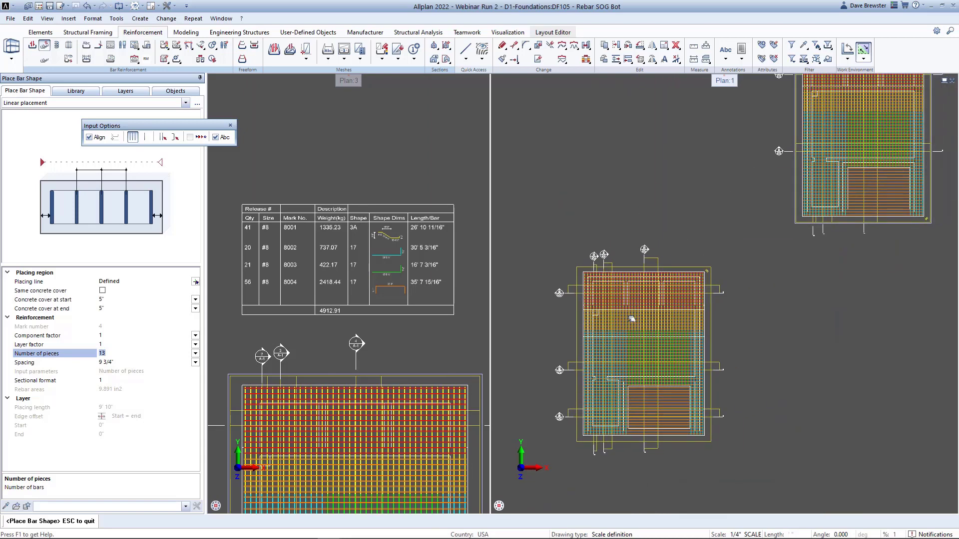
pyautogui.moveTo(632, 318); pyautogui.dragTo(580, 355, button='middle')
pyautogui.press('Escape')
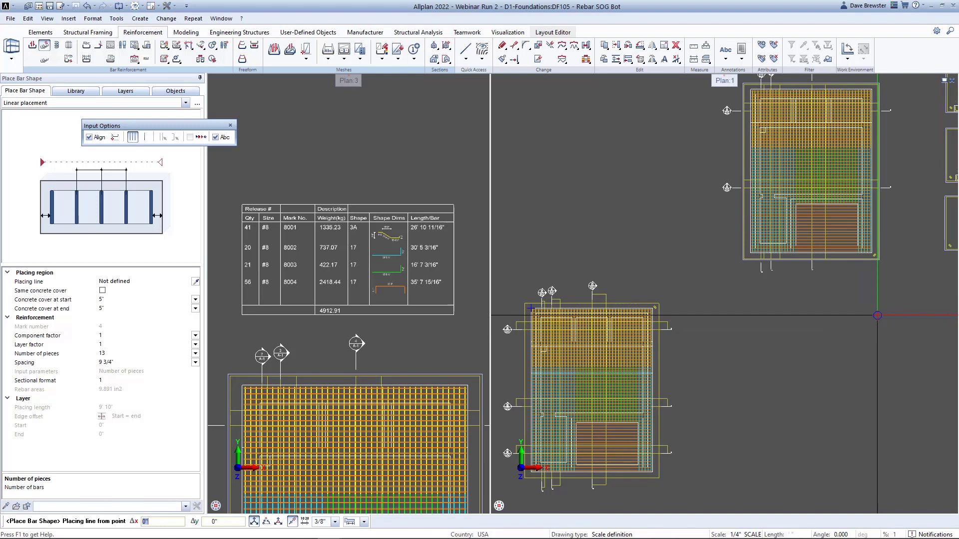
pyautogui.press('Escape')
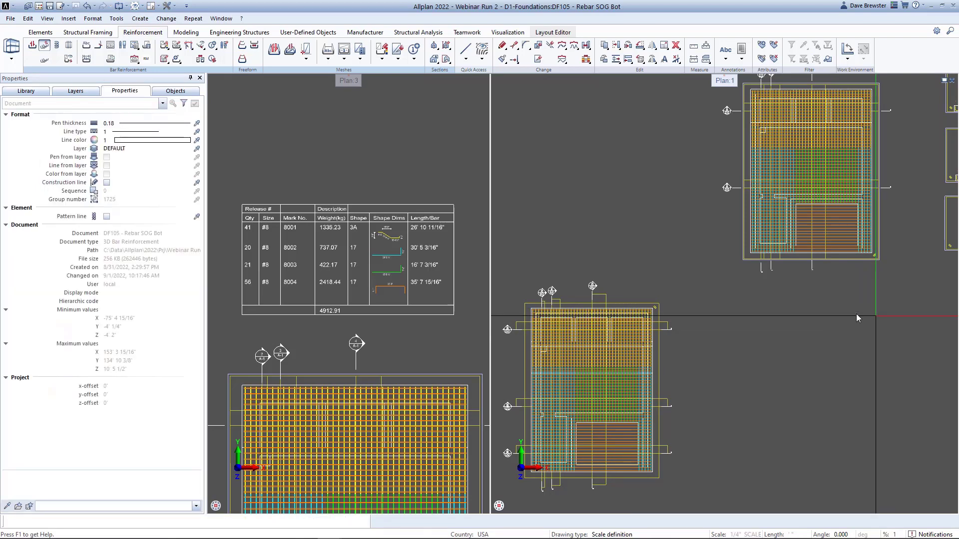
# - Move the third 8004 placement straight down in section 3, from the slope's upper end to the underside level of the deeper slab
pyautogui.moveTo(867, 324); pyautogui.dragTo(576, 400, button='middle')
pyautogui.scroll(1, 734, 360)
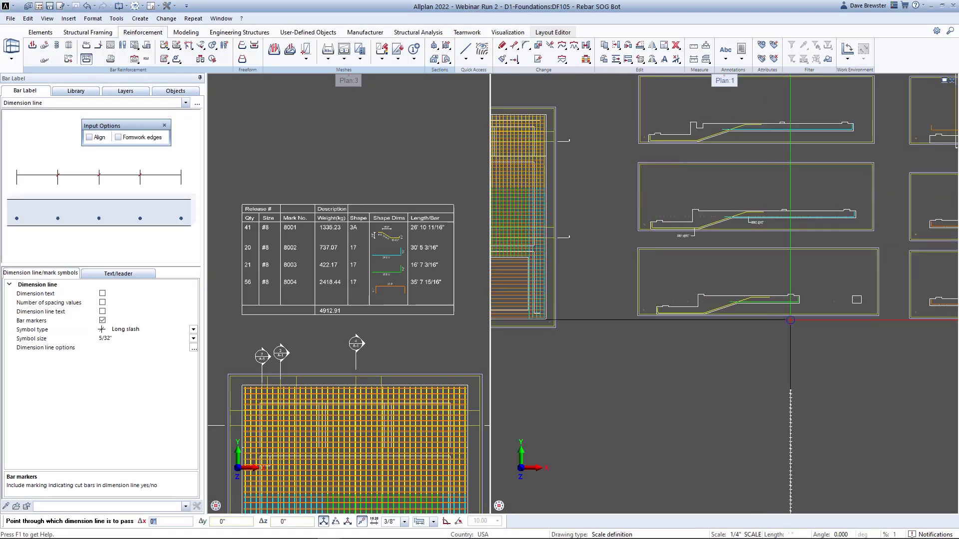
pyautogui.moveTo(790, 319); pyautogui.dragTo(667, 397, button='middle')
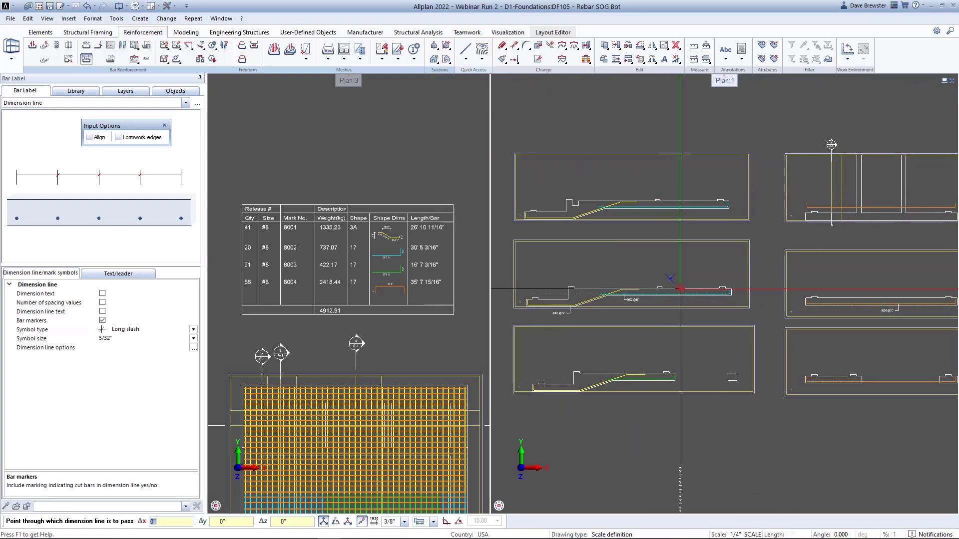
pyautogui.scroll(4, 576, 300)
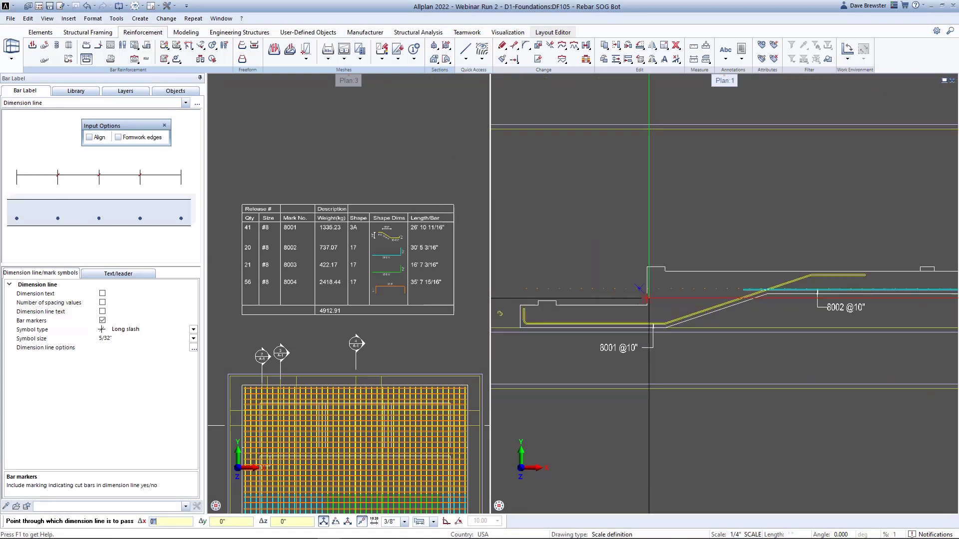
pyautogui.scroll(1, 668, 318)
pyautogui.moveTo(668, 317); pyautogui.dragTo(797, 338, button='middle')
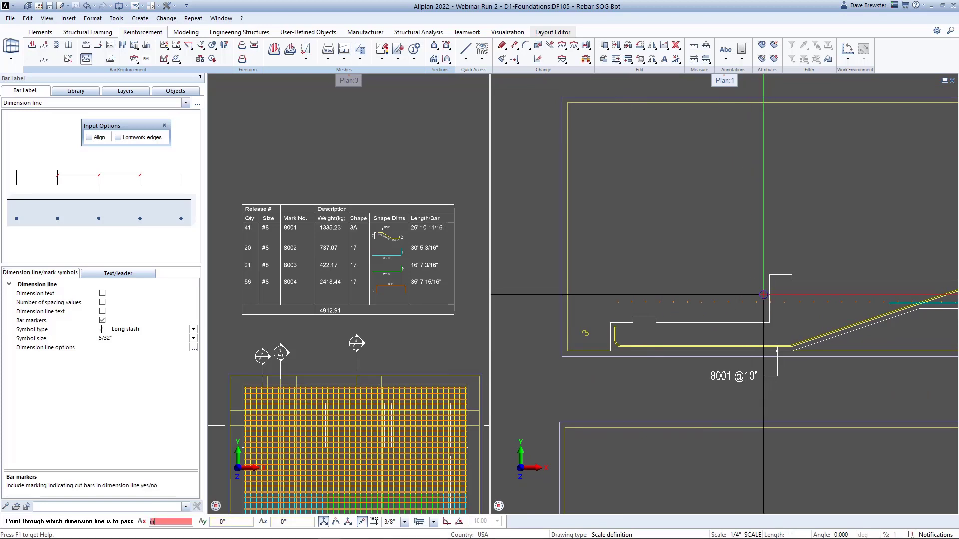
pyautogui.scroll(1, 761, 297)
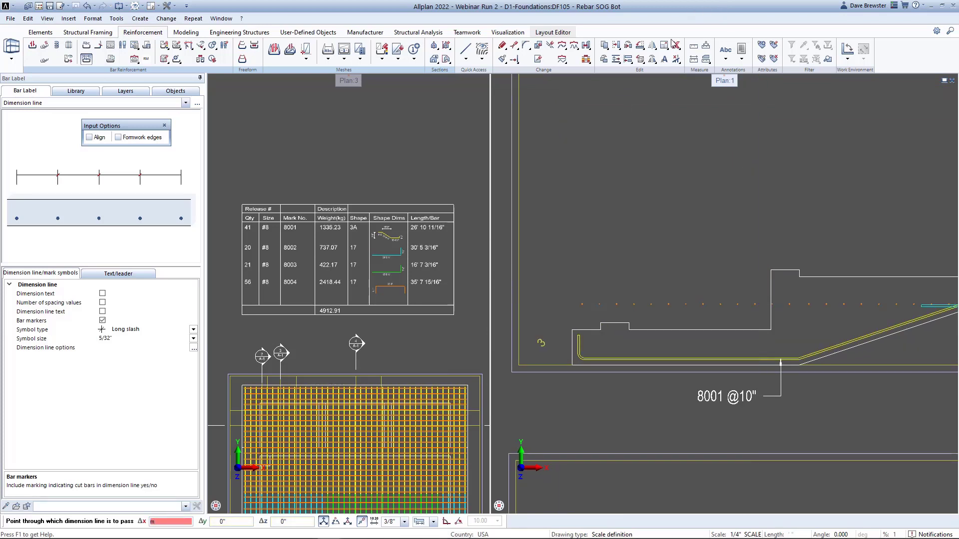
pyautogui.click(615, 46)
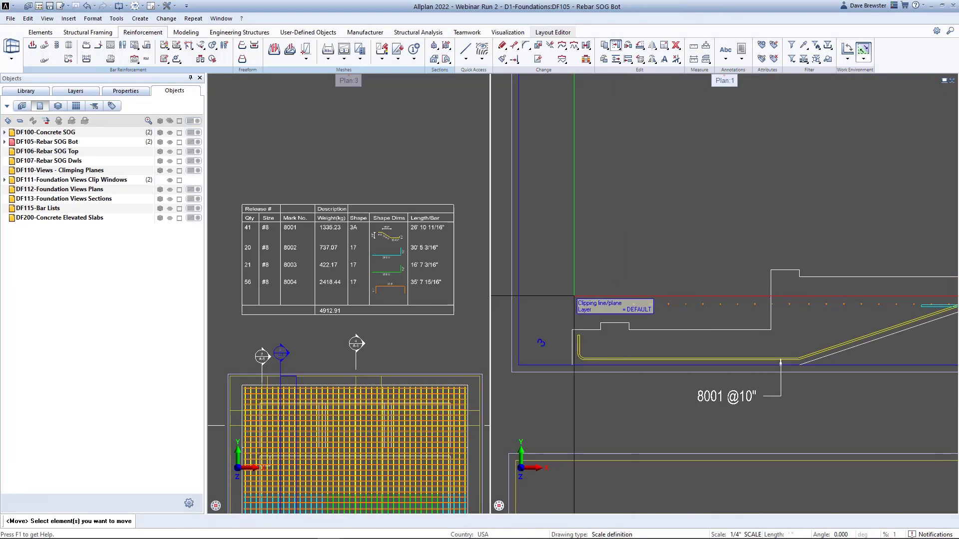
pyautogui.click(617, 305)
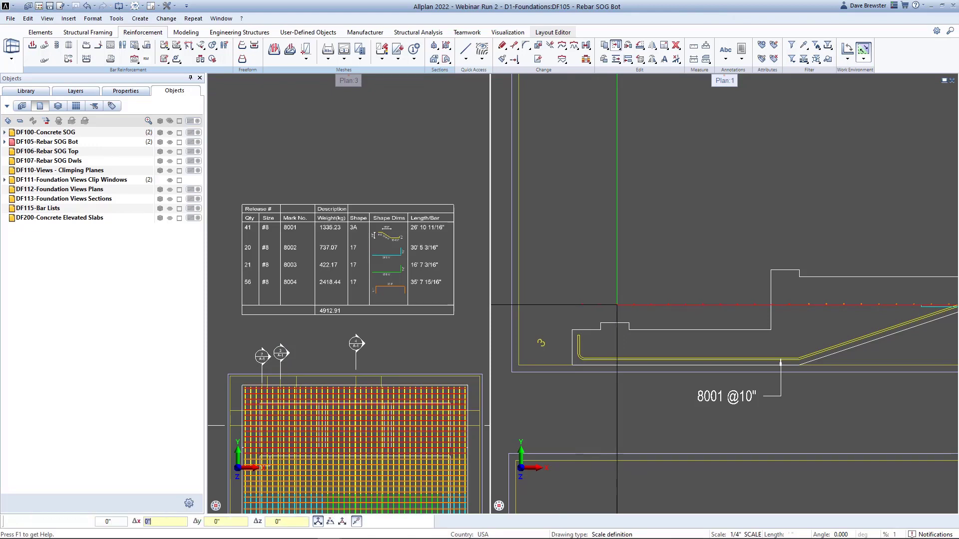
pyautogui.moveTo(811, 308); pyautogui.dragTo(733, 294, button='middle')
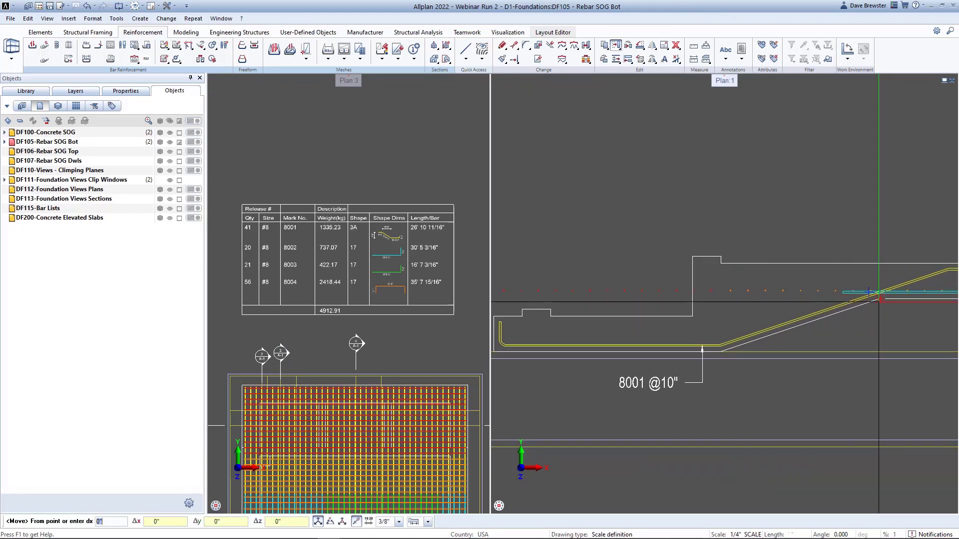
pyautogui.click(880, 299)
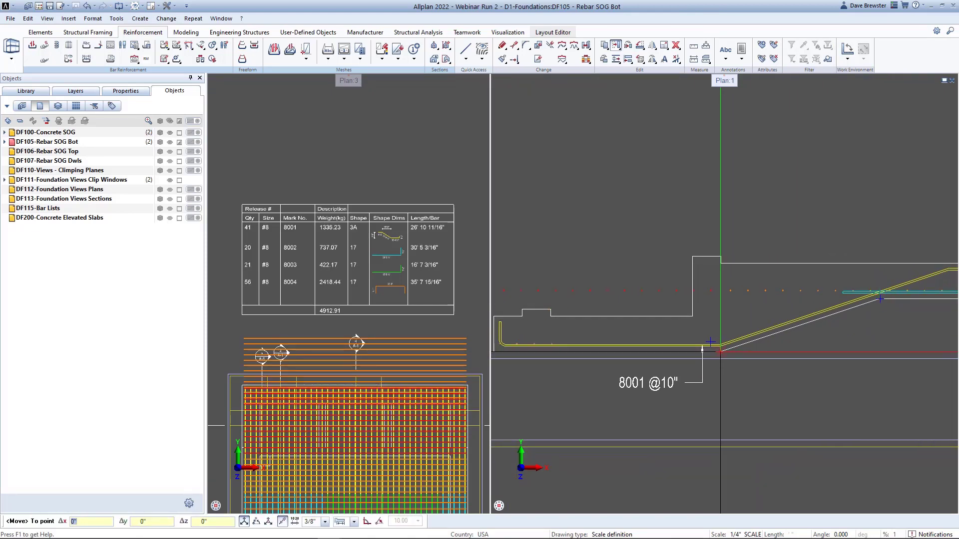
pyautogui.click(881, 352)
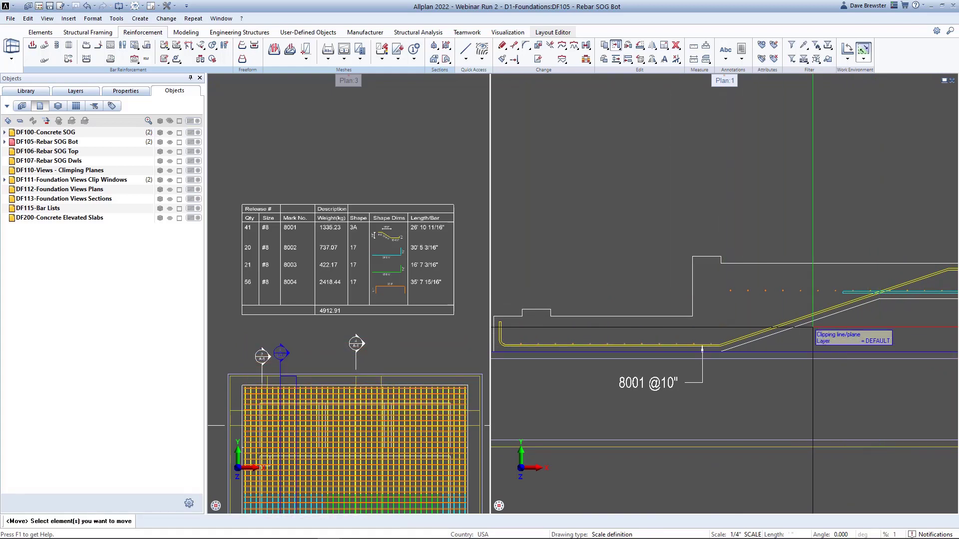
# - Stretch the lower end of the middle 8004 placement about 2' 2" downward in section 3 so its bars follow the slab's slope
pyautogui.scroll(2, 732, 293)
pyautogui.moveTo(792, 298); pyautogui.dragTo(720, 294, button='middle')
pyautogui.scroll(1, 721, 294)
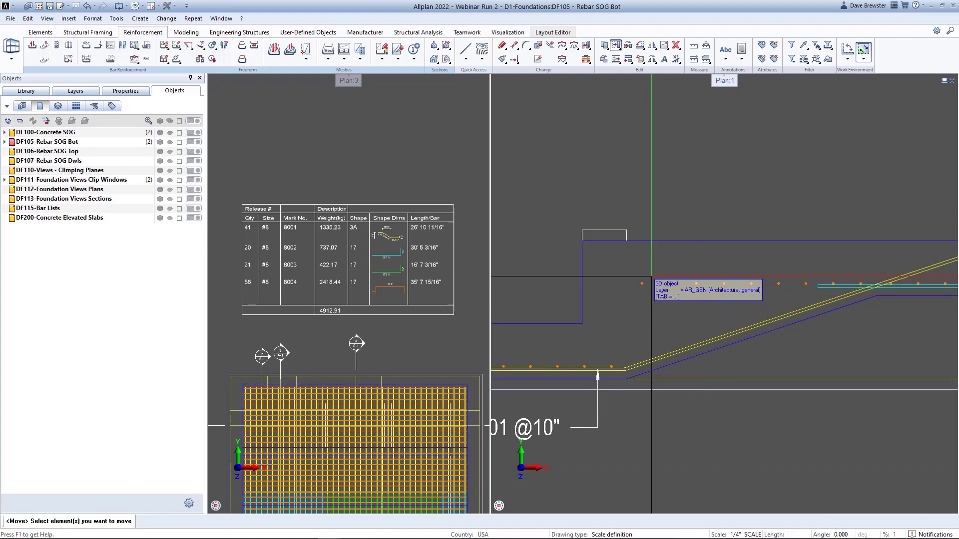
pyautogui.press('Escape')
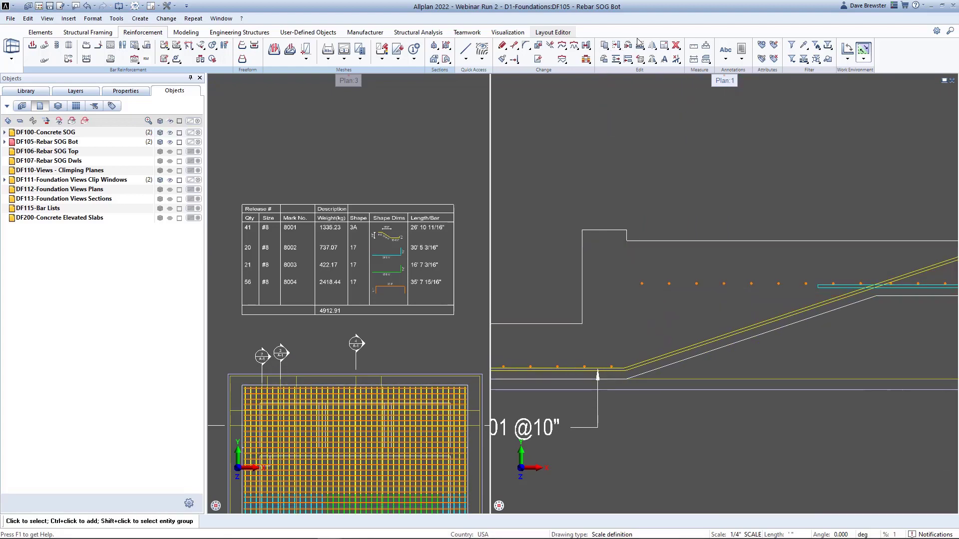
pyautogui.click(514, 46)
pyautogui.moveTo(652, 257); pyautogui.dragTo(635, 304)
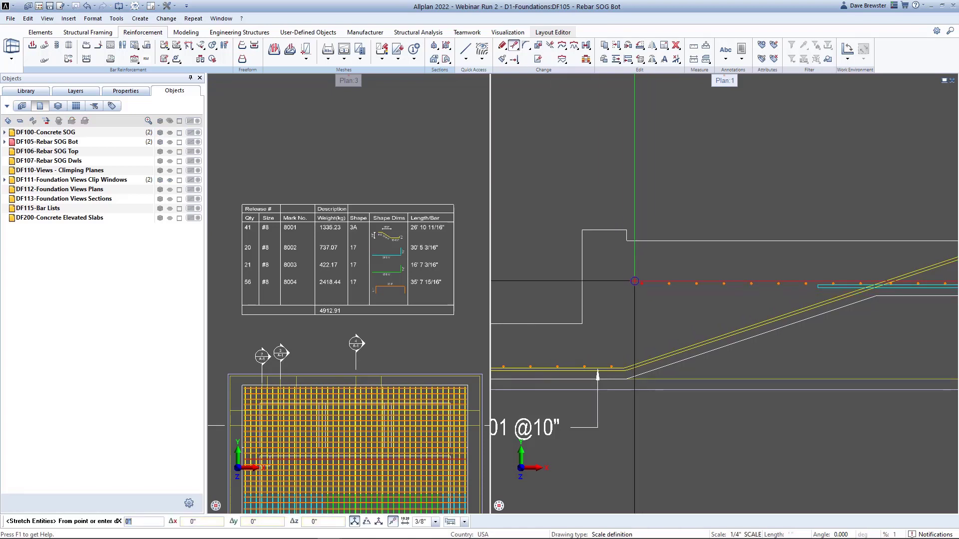
pyautogui.click(630, 274)
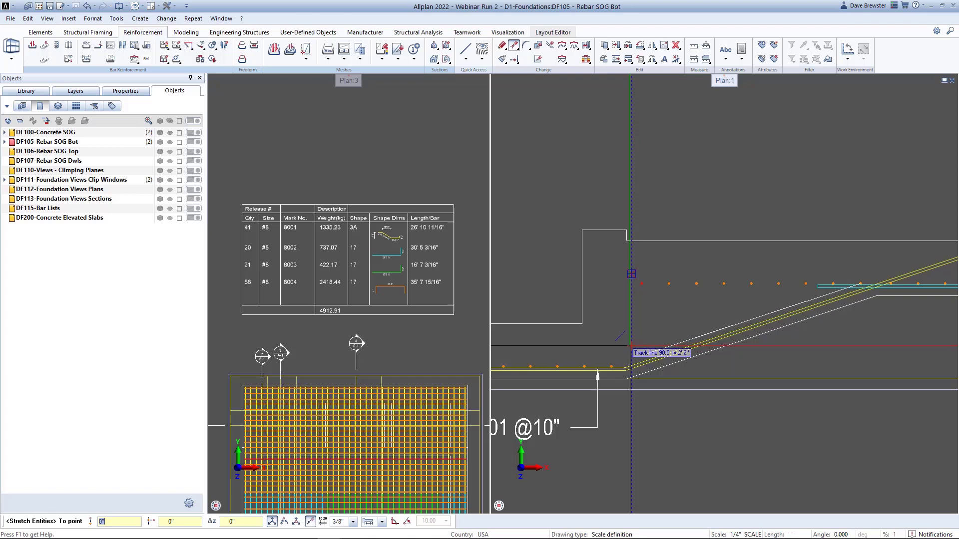
pyautogui.click(631, 346)
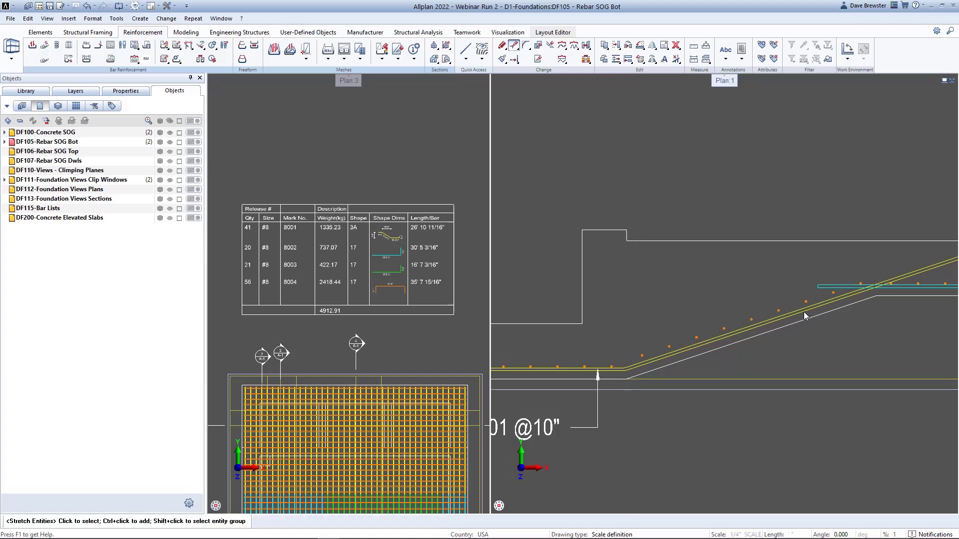
# - Move the sloped 8004 placement about 1 9/16" down onto the inclined 8001 bar in section 3
pyautogui.press('m')
pyautogui.click(805, 302)
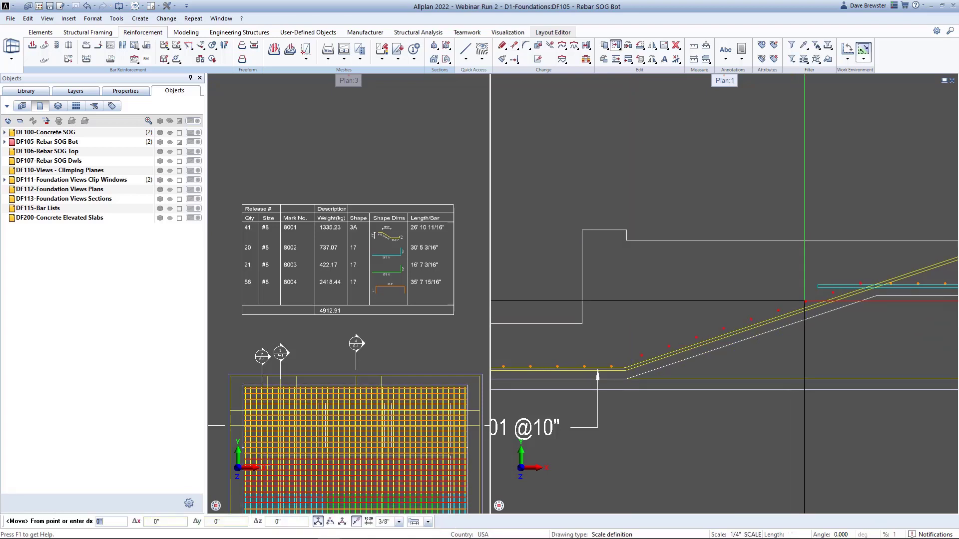
pyautogui.click(789, 181)
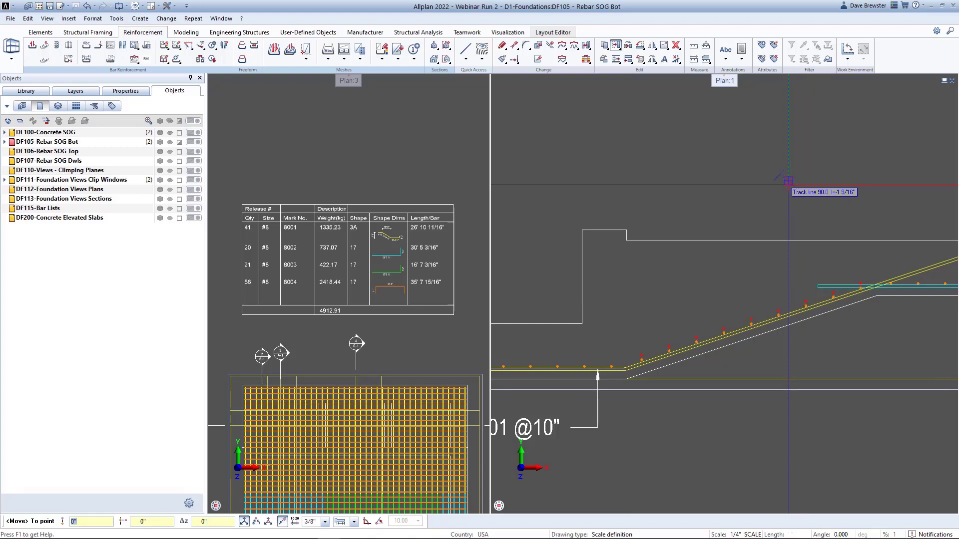
pyautogui.click(788, 186)
# - Examine the adjusted 8004 bars in the other longitudinal sections, the foundation plan and the bar list
pyautogui.scroll(-2, 844, 210)
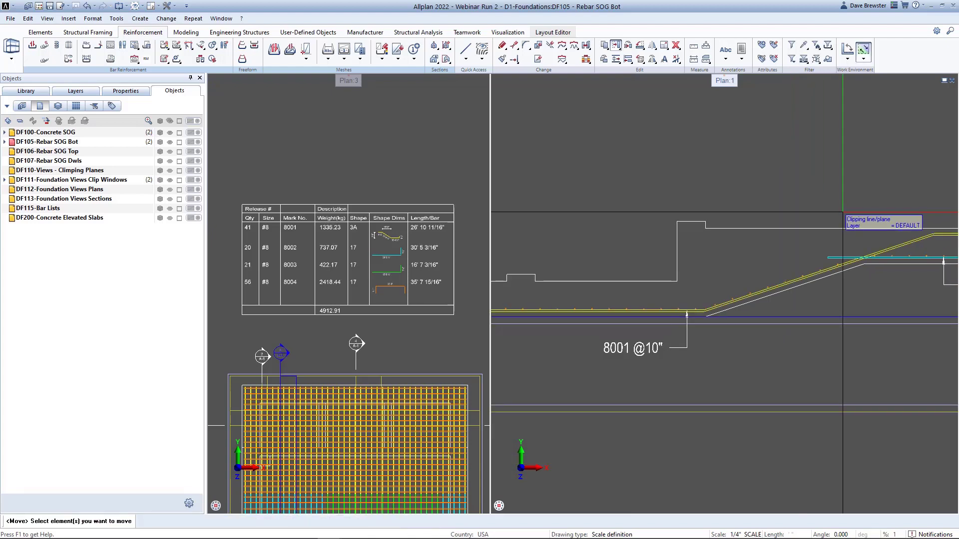
pyautogui.scroll(-4, 839, 218)
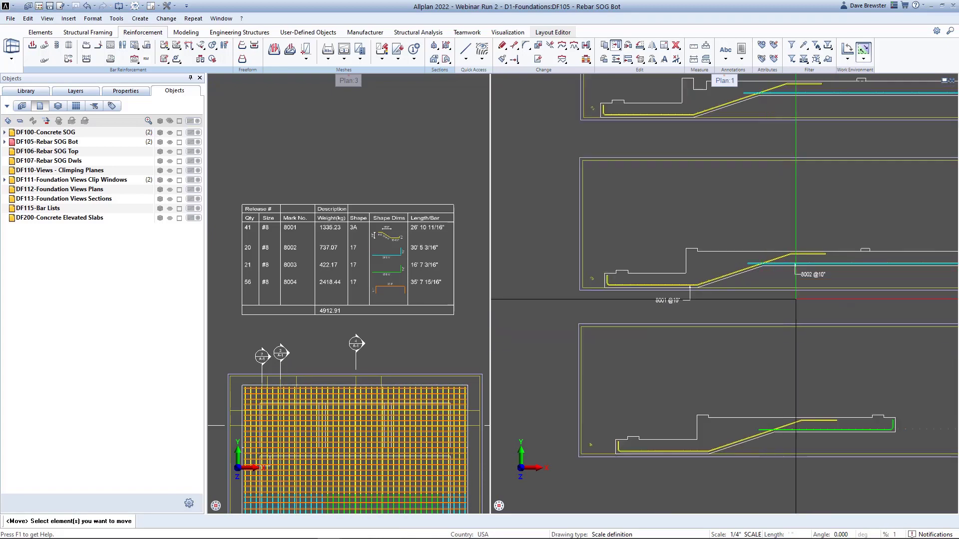
pyautogui.scroll(1, 766, 319)
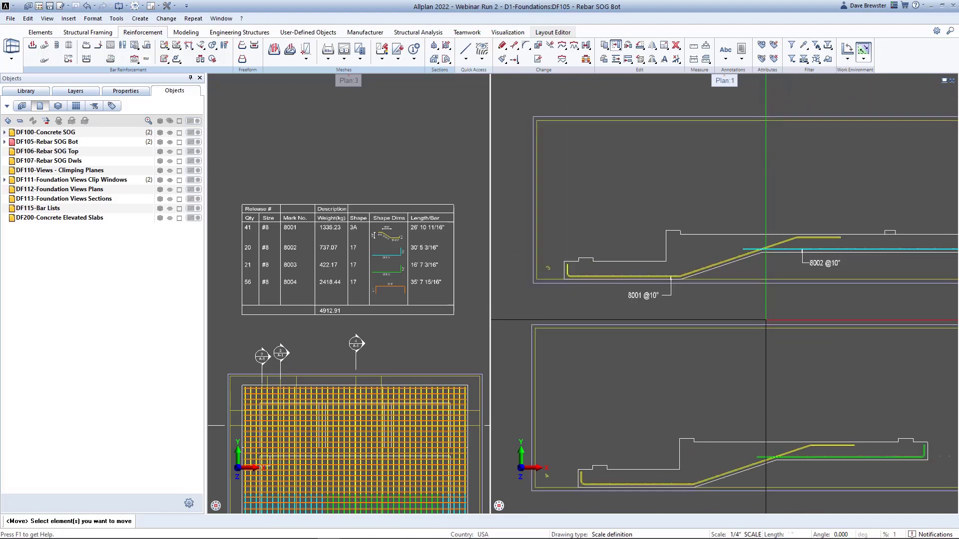
pyautogui.moveTo(682, 283); pyautogui.dragTo(781, 315, button='middle')
pyautogui.scroll(-2, 781, 315)
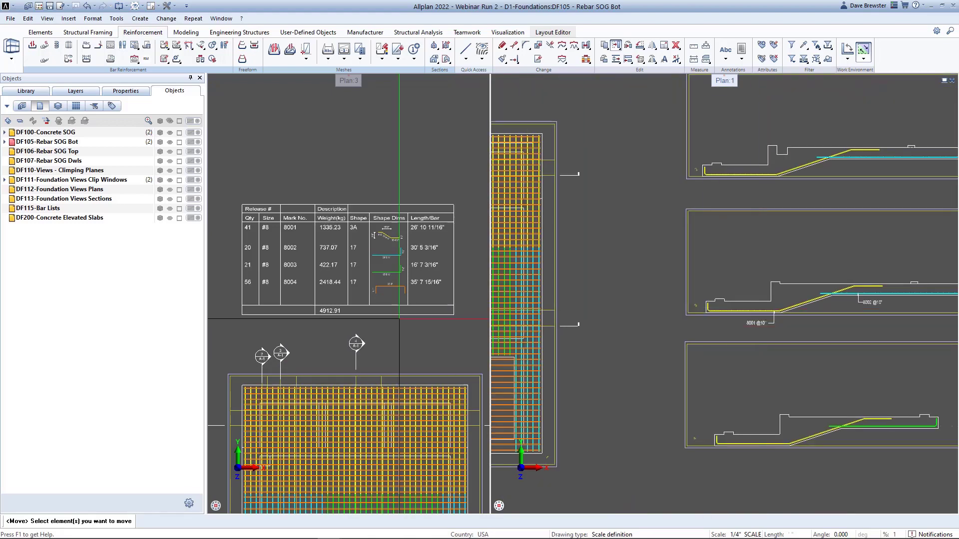
pyautogui.scroll(1, 353, 293)
pyautogui.moveTo(586, 345); pyautogui.dragTo(771, 333, button='middle')
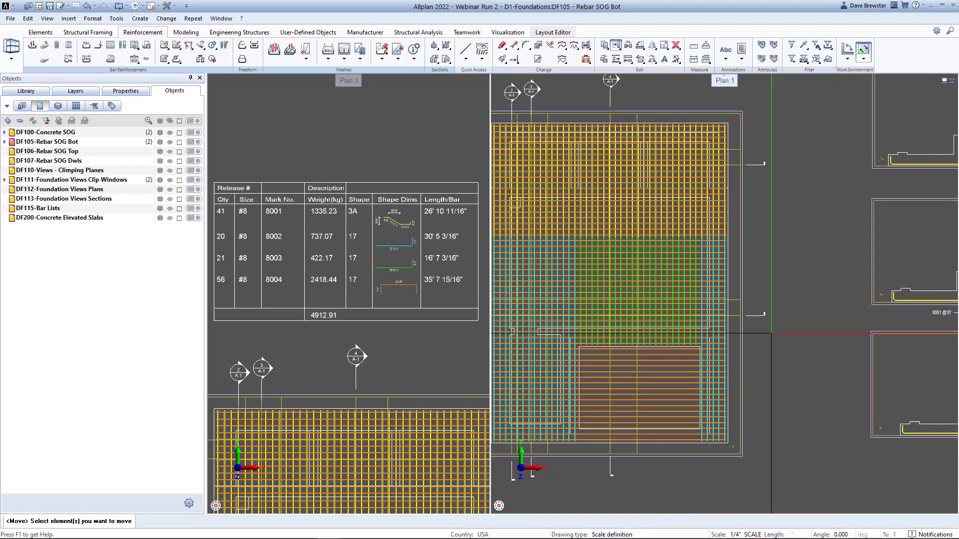
# - Split the 8004 bars around the rectangular slab opening with 3" clearance, from its upper corner down to the slab's lower edge in plan
pyautogui.scroll(4, 754, 332)
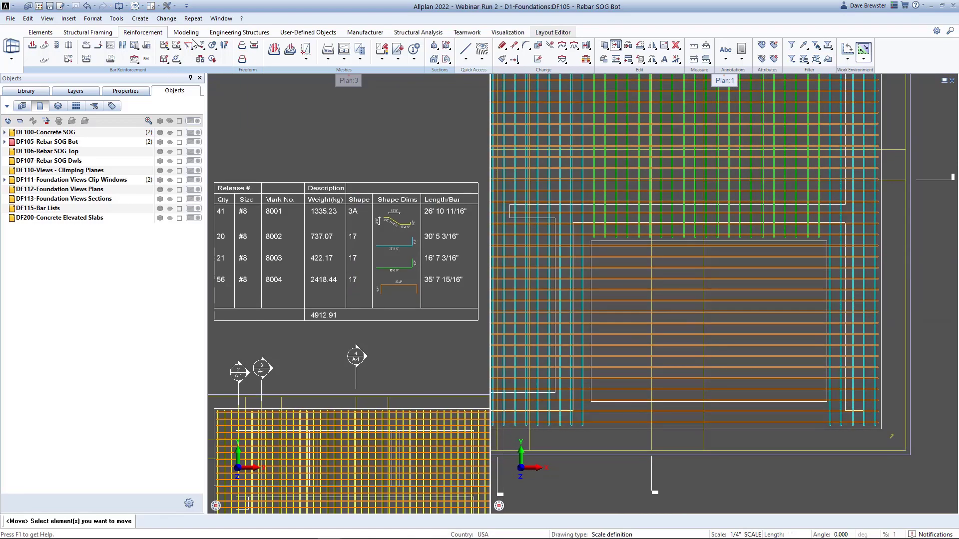
pyautogui.click(189, 45)
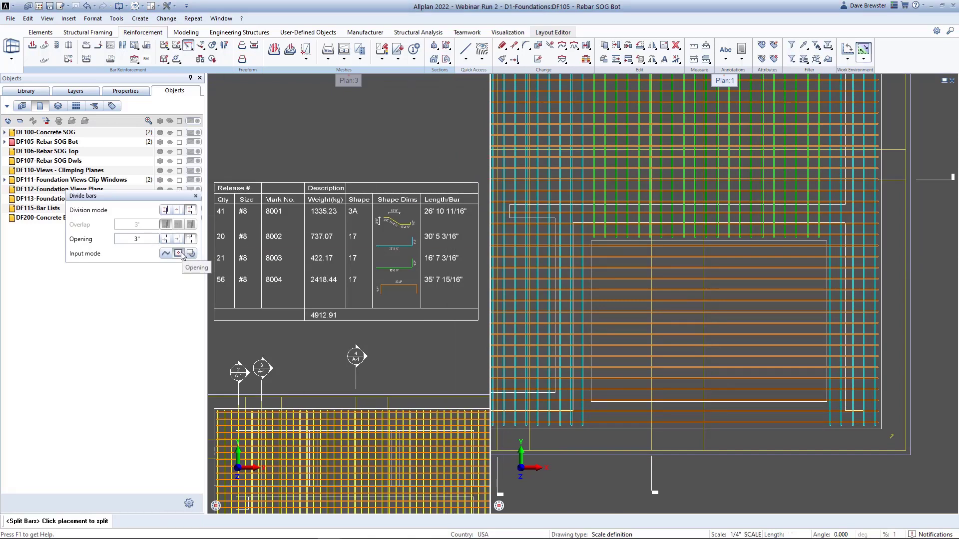
pyautogui.click(625, 269)
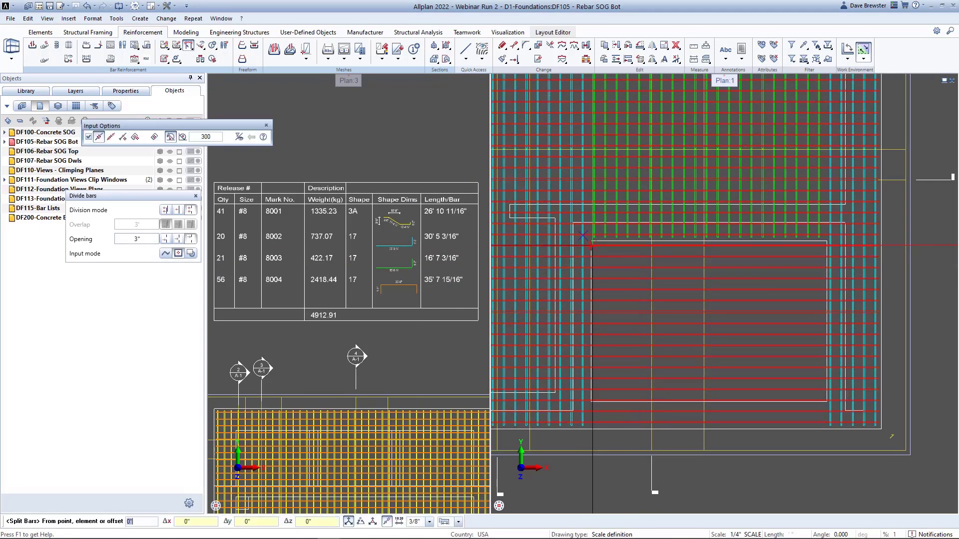
pyautogui.scroll(2, 829, 433)
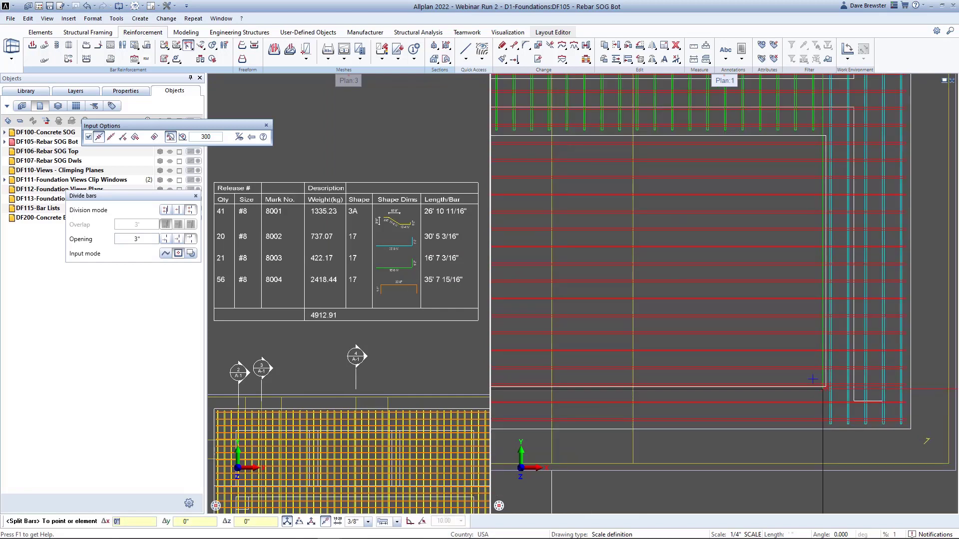
pyautogui.click(825, 428)
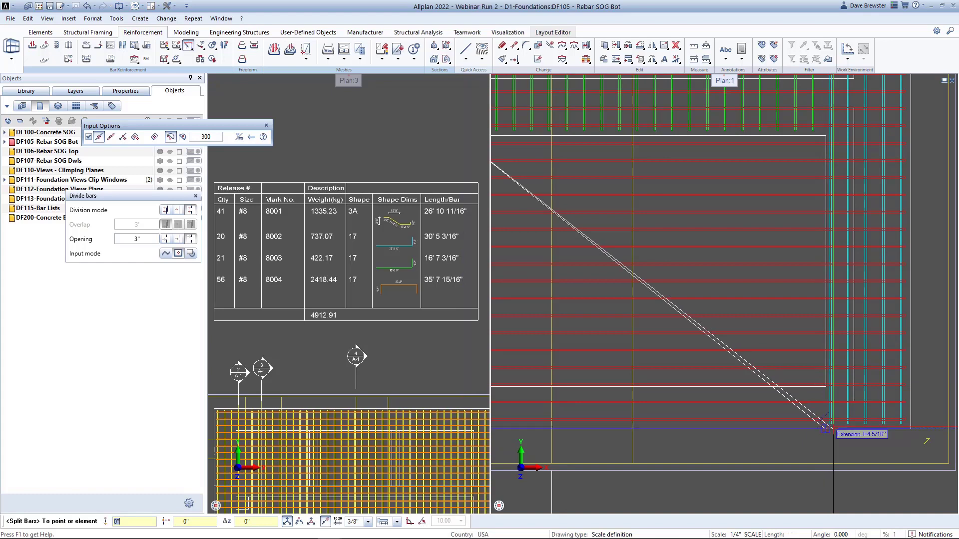
pyautogui.press('Escape')
pyautogui.moveTo(867, 398); pyautogui.dragTo(878, 378, button='middle')
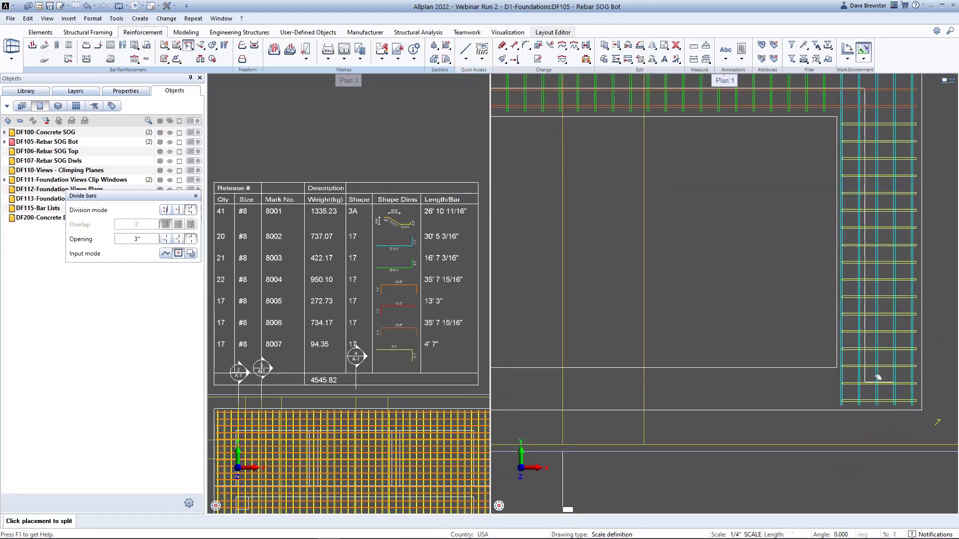
# - Delete the two lowest short 8007 bars on the narrow side of the opening in the foundation plan
pyautogui.scroll(-1, 882, 381)
pyautogui.moveTo(785, 389); pyautogui.dragTo(777, 339, button='middle')
pyautogui.scroll(-1, 828, 358)
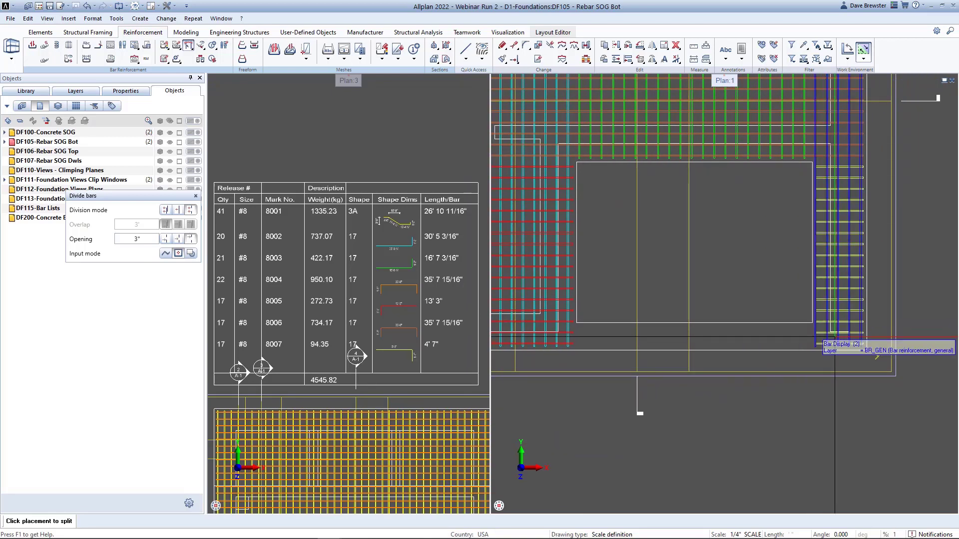
pyautogui.scroll(1, 837, 333)
pyautogui.moveTo(837, 334); pyautogui.dragTo(788, 326, button='middle')
pyautogui.press('Escape')
pyautogui.moveTo(748, 322); pyautogui.dragTo(827, 343)
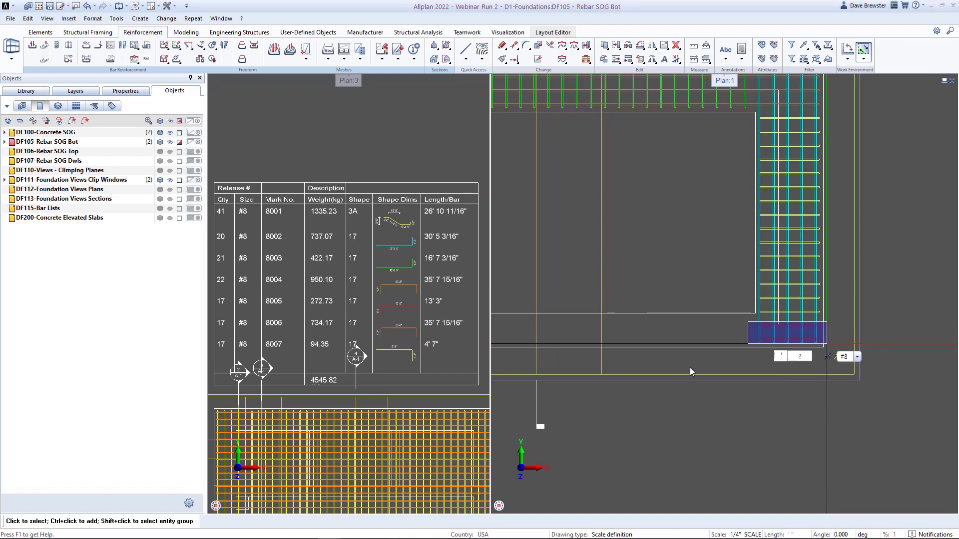
pyautogui.press('Delete')
# - Assign a new mark number to the two lowest 8005 bars on the wide side of the opening
pyautogui.moveTo(655, 348); pyautogui.dragTo(850, 343, button='middle')
pyautogui.scroll(-2, 844, 341)
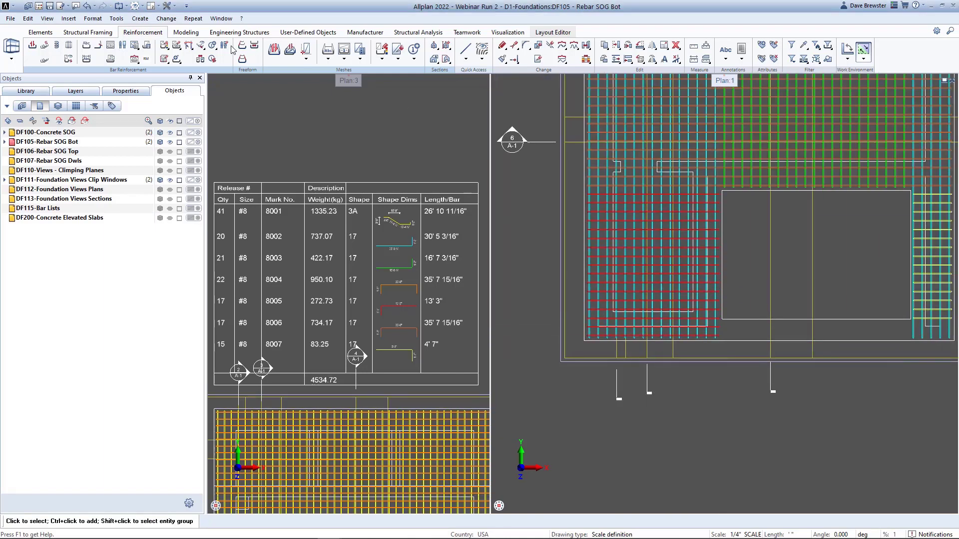
pyautogui.click(212, 46)
pyautogui.scroll(3, 699, 314)
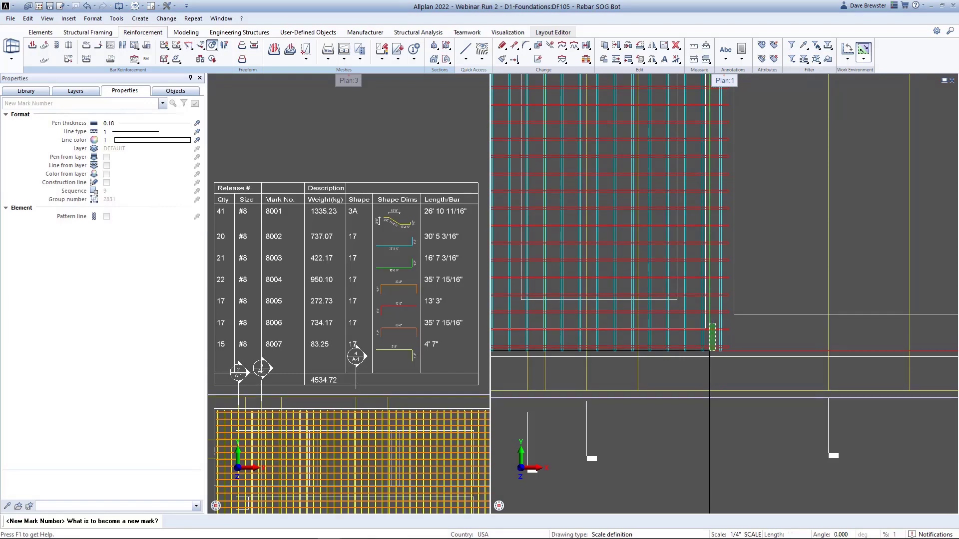
pyautogui.click(710, 350)
pyautogui.press('Return')
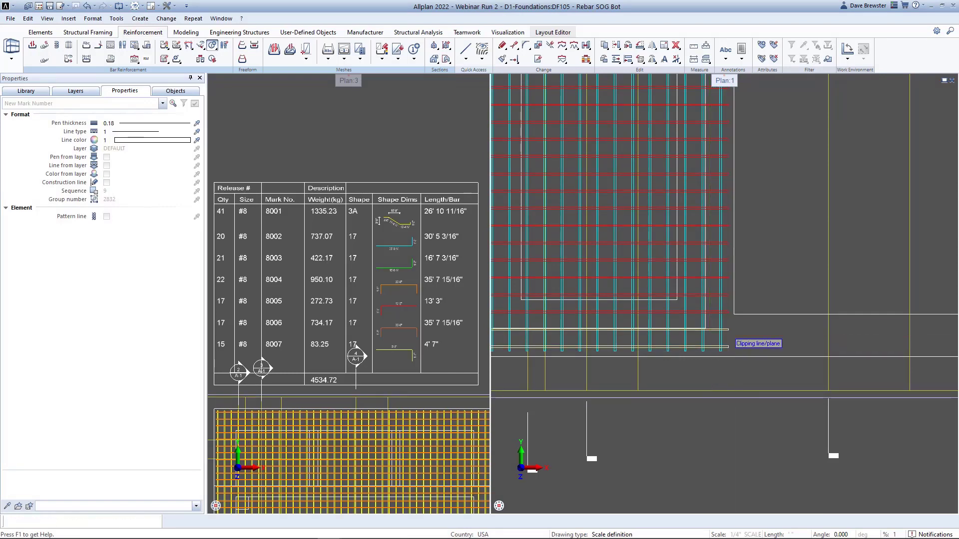
pyautogui.scroll(-4, 732, 339)
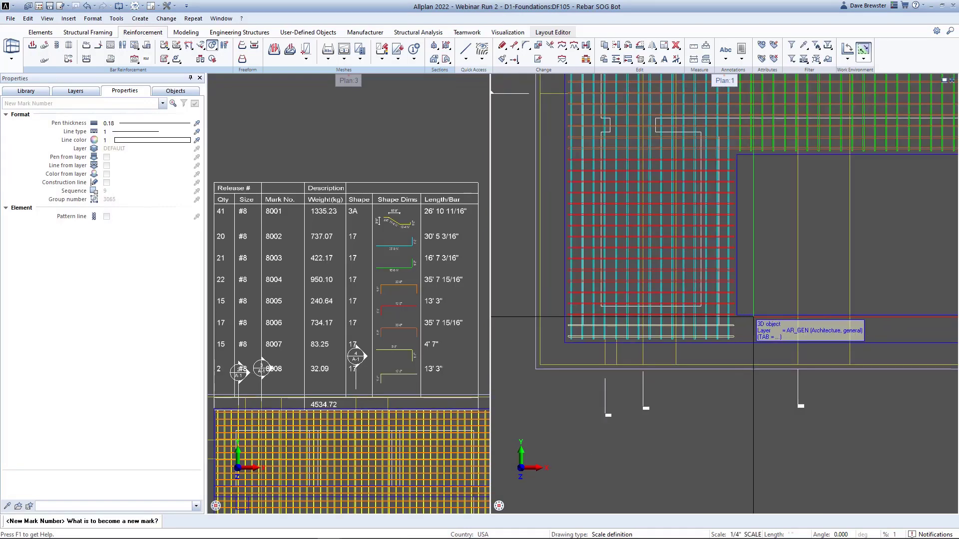
pyautogui.moveTo(744, 312); pyautogui.dragTo(705, 271, button='middle')
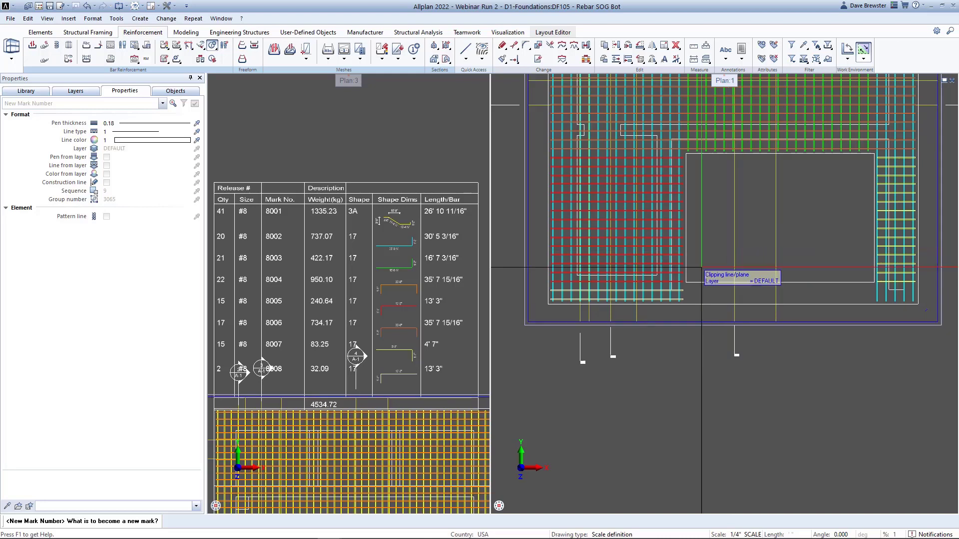
pyautogui.press('Escape')
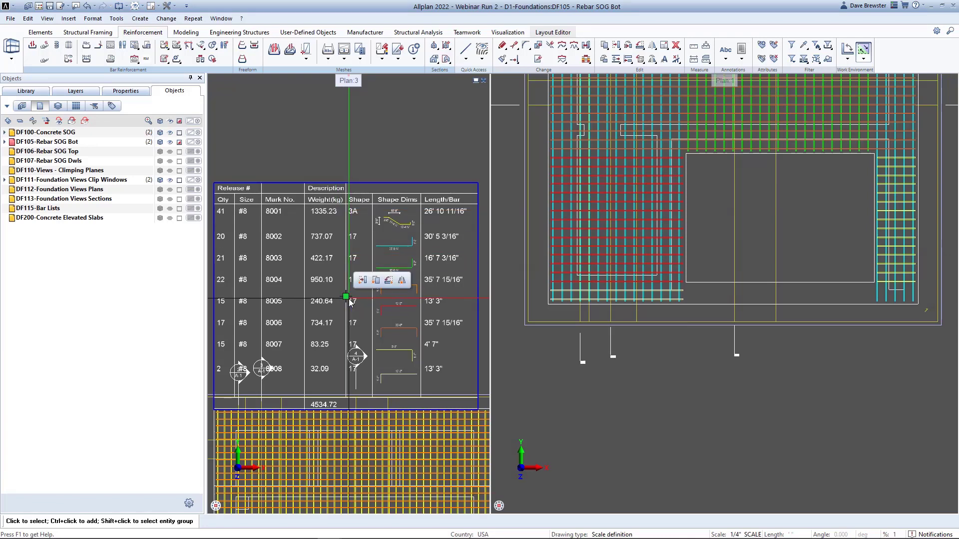
# - Move the bar list straight up so it clears the section markers and the foundation plan
pyautogui.click(346, 298)
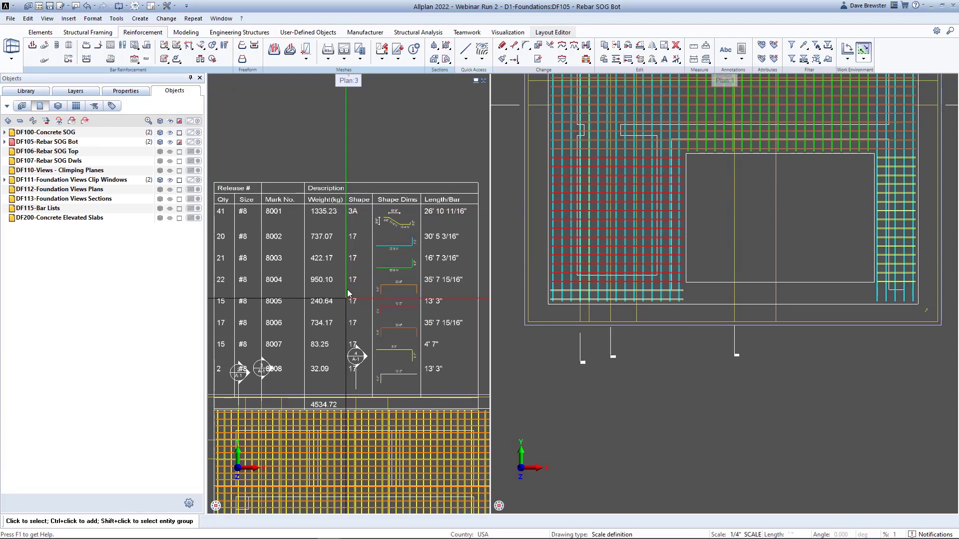
pyautogui.click(347, 208)
pyautogui.moveTo(803, 262); pyautogui.dragTo(759, 280, button='middle')
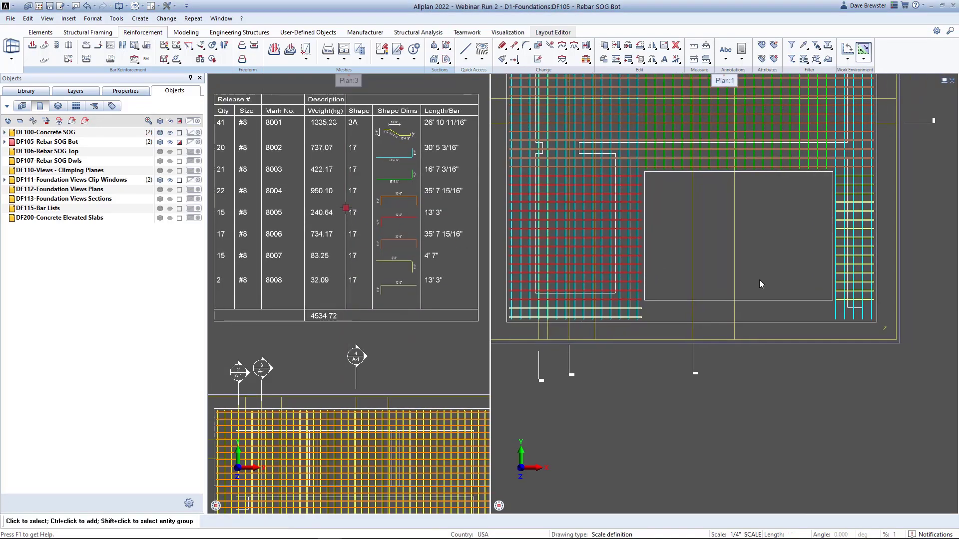
# - Add a vertical segment to the 8005 bar's opening-side end in the cross section, ending 3" below the slab top
pyautogui.scroll(-2, 760, 280)
pyautogui.moveTo(825, 274); pyautogui.dragTo(555, 307, button='middle')
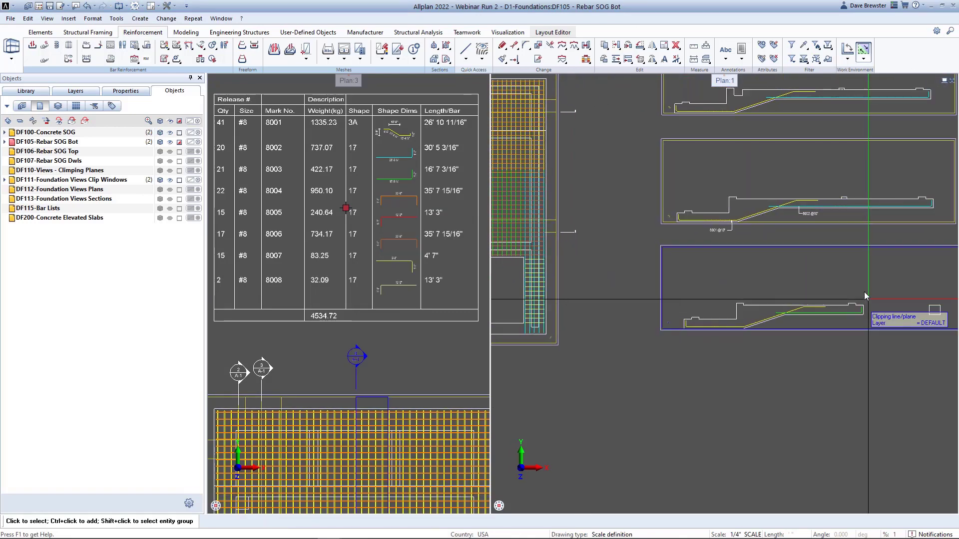
pyautogui.moveTo(841, 290); pyautogui.dragTo(563, 314, button='middle')
pyautogui.scroll(3, 901, 359)
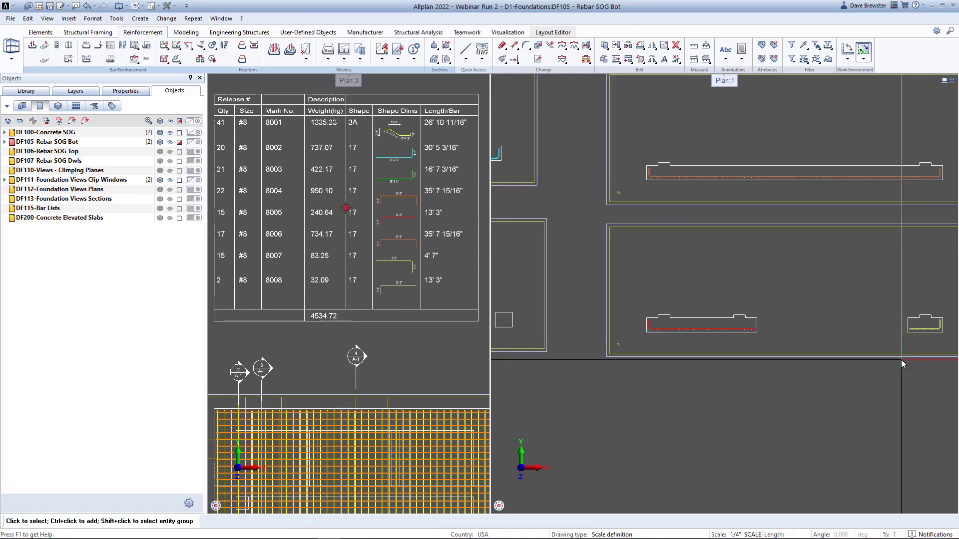
pyautogui.moveTo(901, 360); pyautogui.dragTo(836, 359, button='middle')
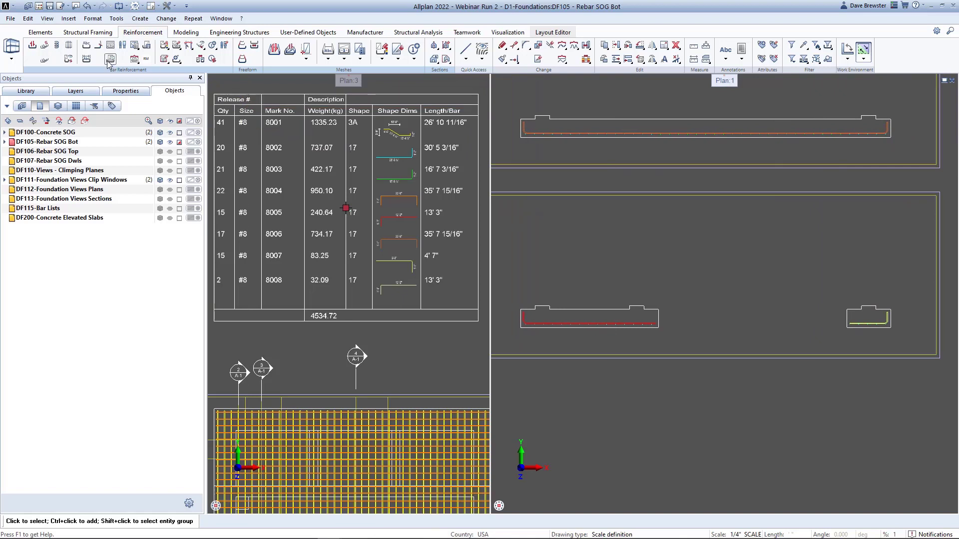
pyautogui.click(176, 60)
pyautogui.scroll(5, 691, 332)
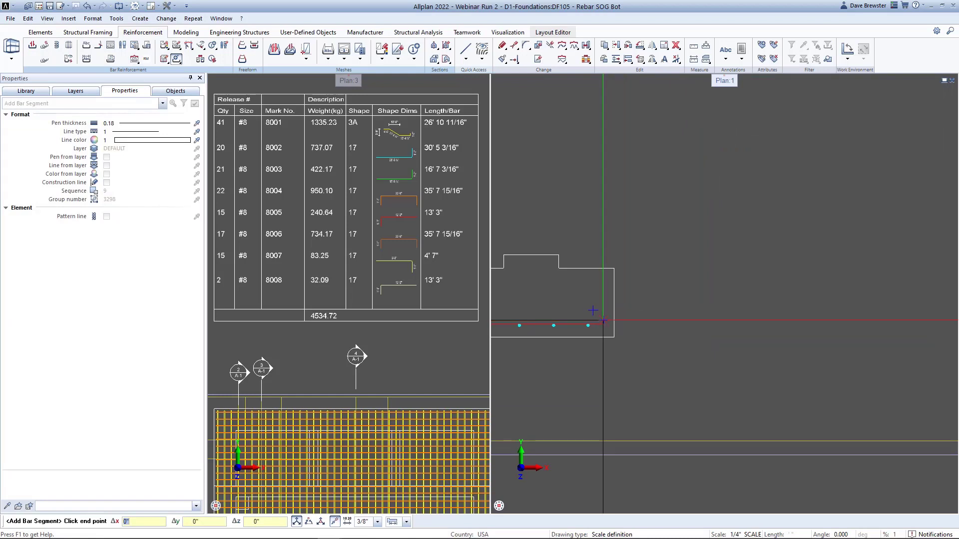
pyautogui.click(602, 319)
pyautogui.rightClick(603, 272)
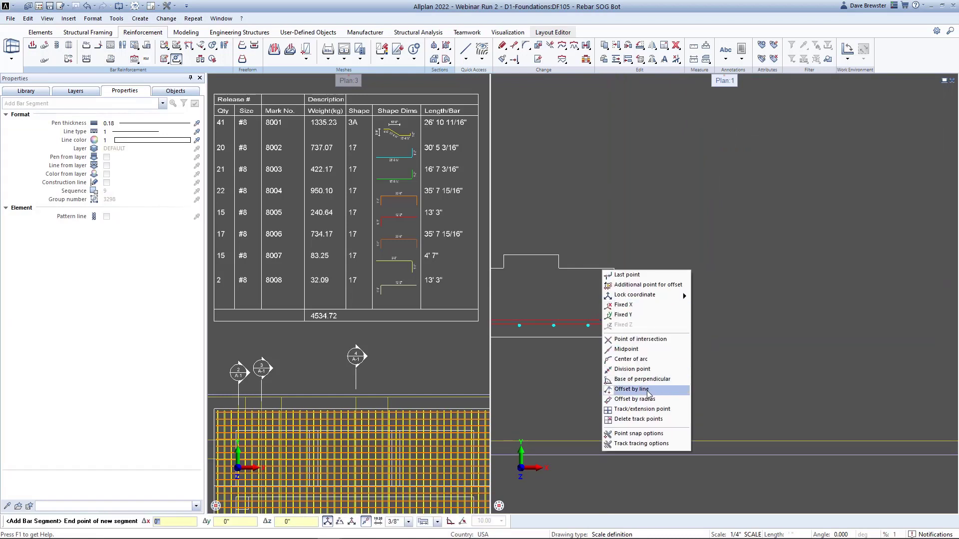
pyautogui.click(642, 409)
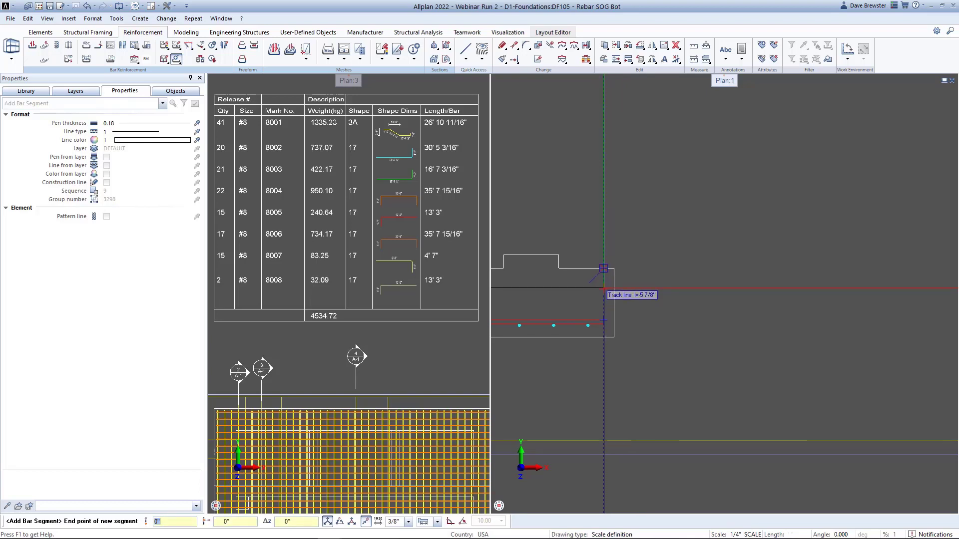
pyautogui.write('3"')
pyautogui.press('Return')
pyautogui.scroll(-4, 614, 289)
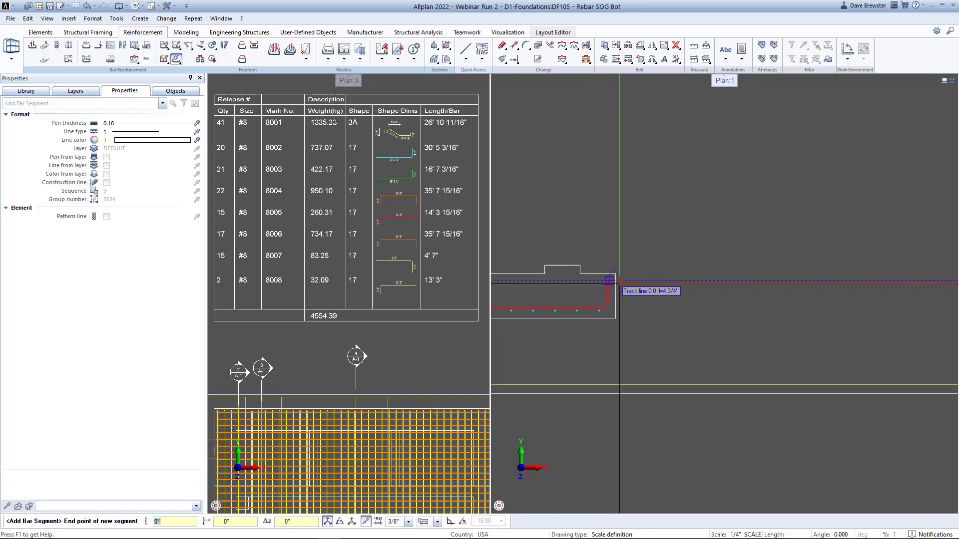
pyautogui.press('Escape')
# - Add a vertical segment to the 8007 bar's opening-side end in the same section, ending 3" below the slab top
pyautogui.moveTo(903, 289); pyautogui.dragTo(685, 294, button='middle')
pyautogui.scroll(5, 702, 296)
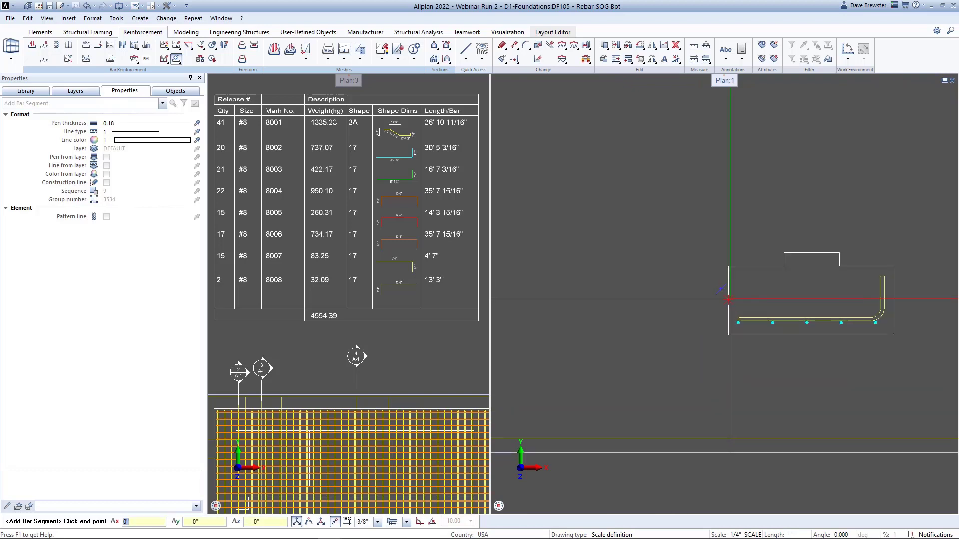
pyautogui.moveTo(744, 313); pyautogui.dragTo(732, 310, button='middle')
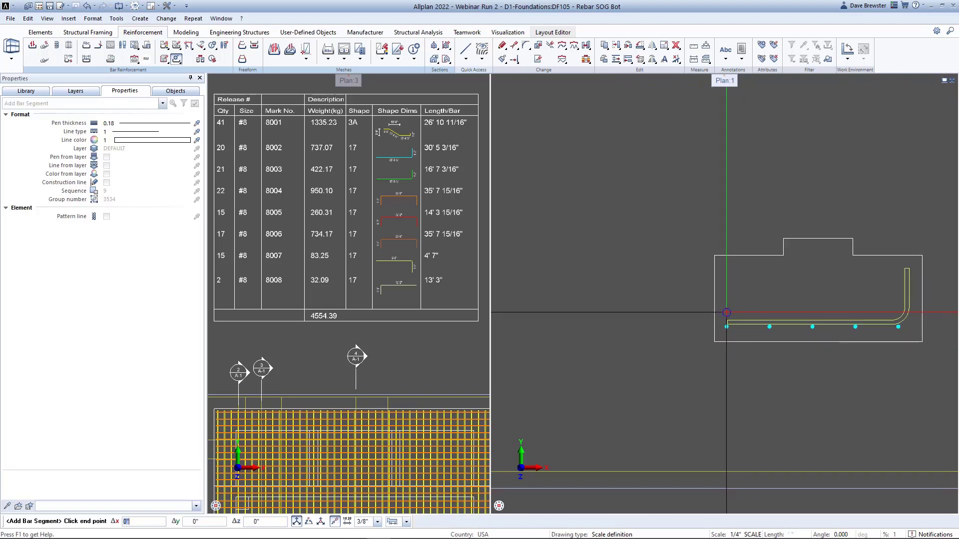
pyautogui.scroll(2, 726, 313)
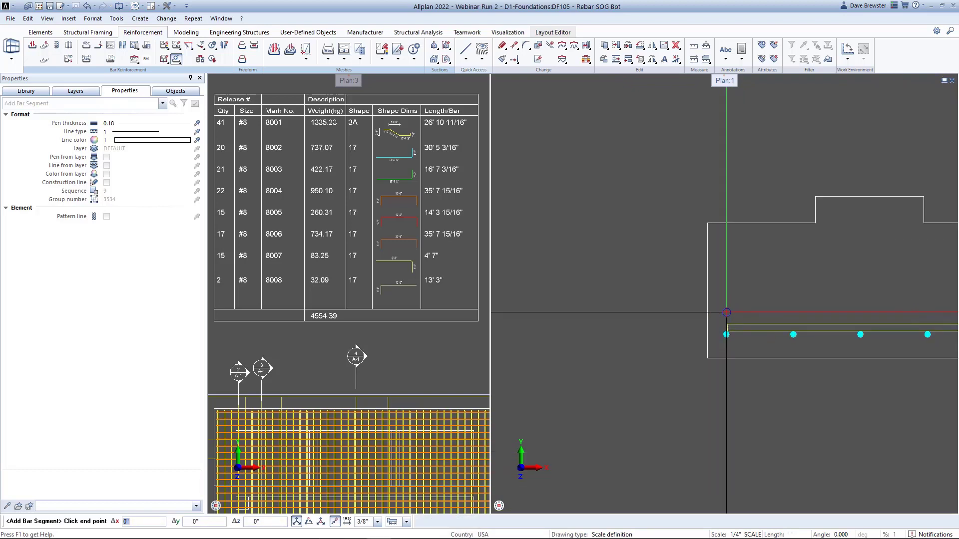
pyautogui.click(727, 324)
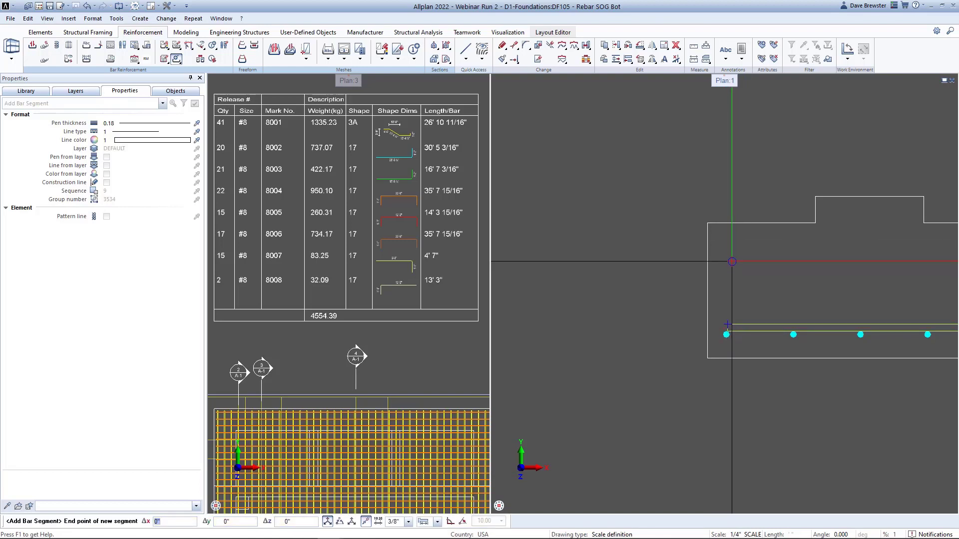
pyautogui.rightClick(731, 228)
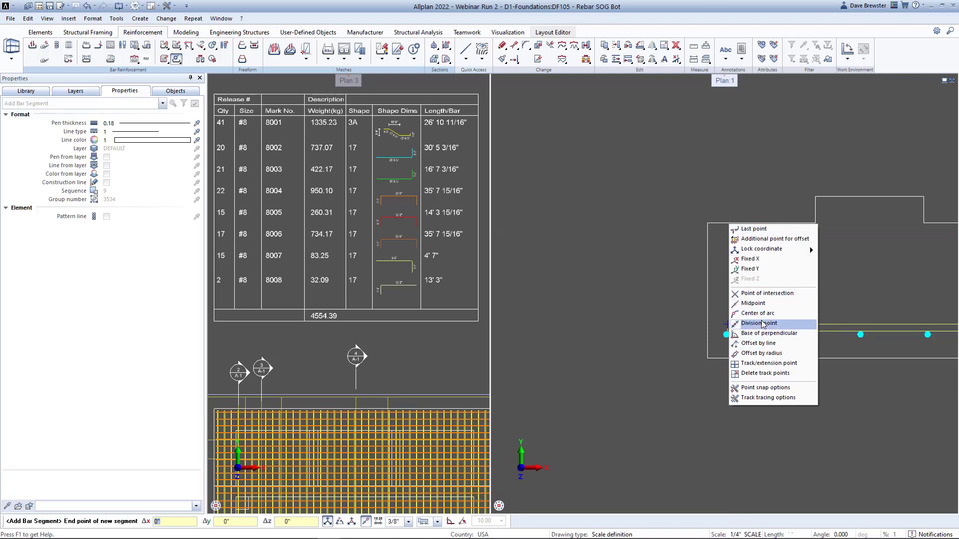
pyautogui.click(769, 363)
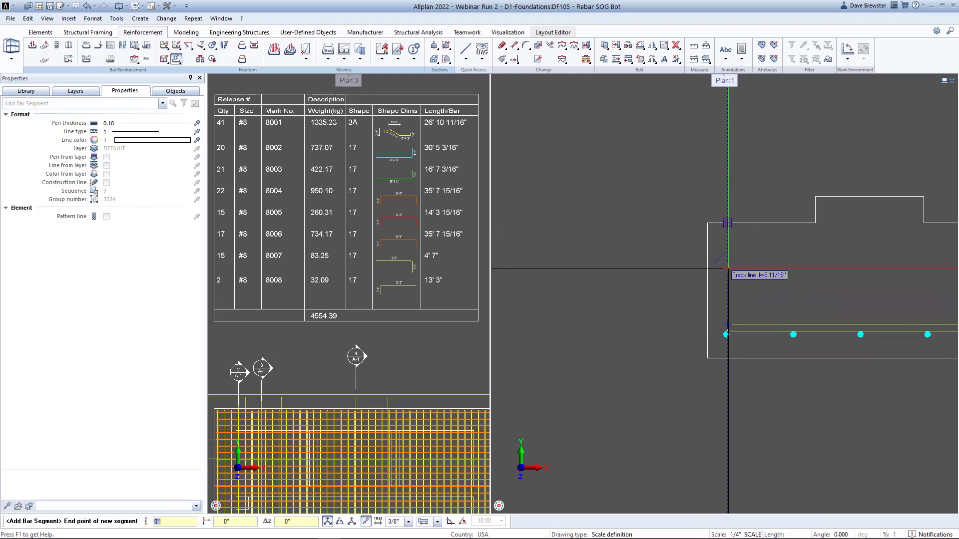
pyautogui.write('3')
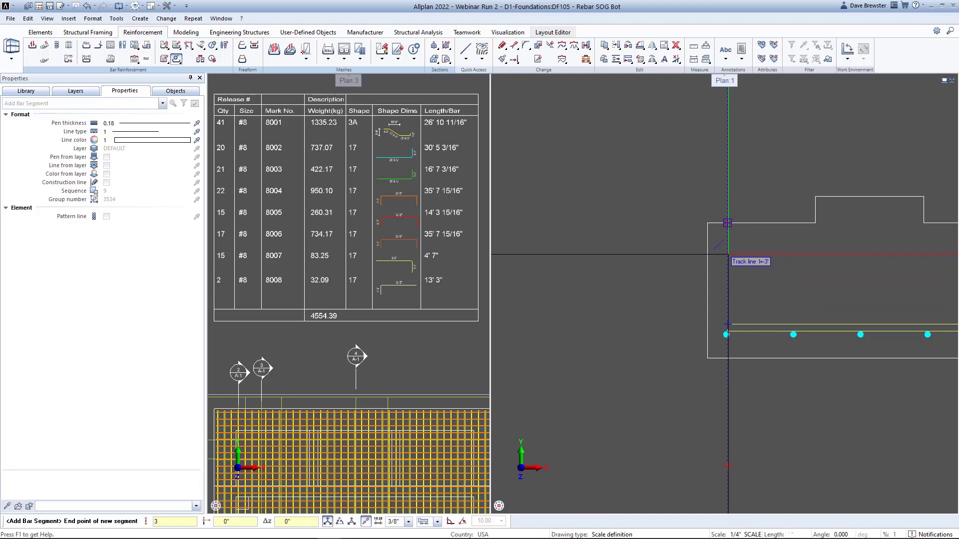
pyautogui.press('Return')
pyautogui.scroll(-2, 738, 257)
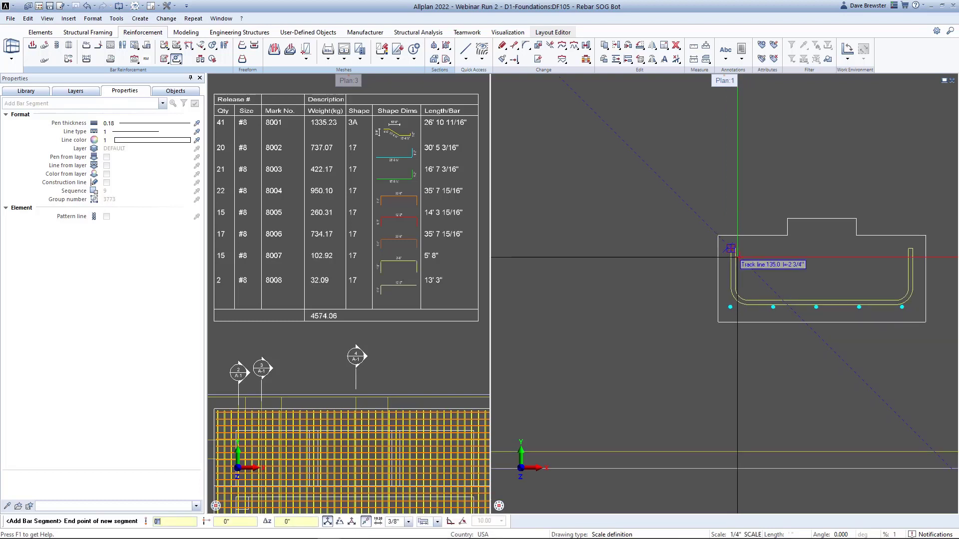
pyautogui.scroll(-6, 738, 258)
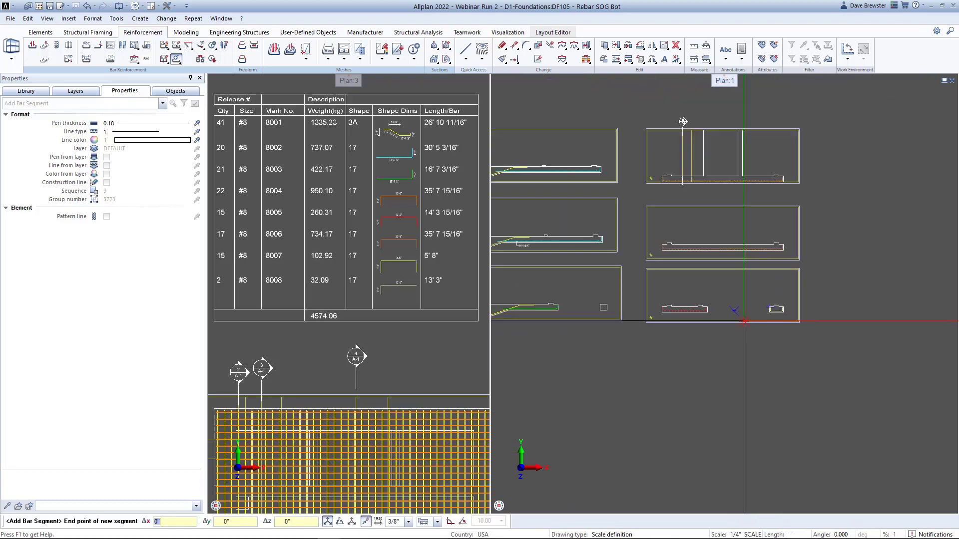
pyautogui.scroll(1, 744, 321)
pyautogui.moveTo(732, 322); pyautogui.dragTo(834, 353, button='middle')
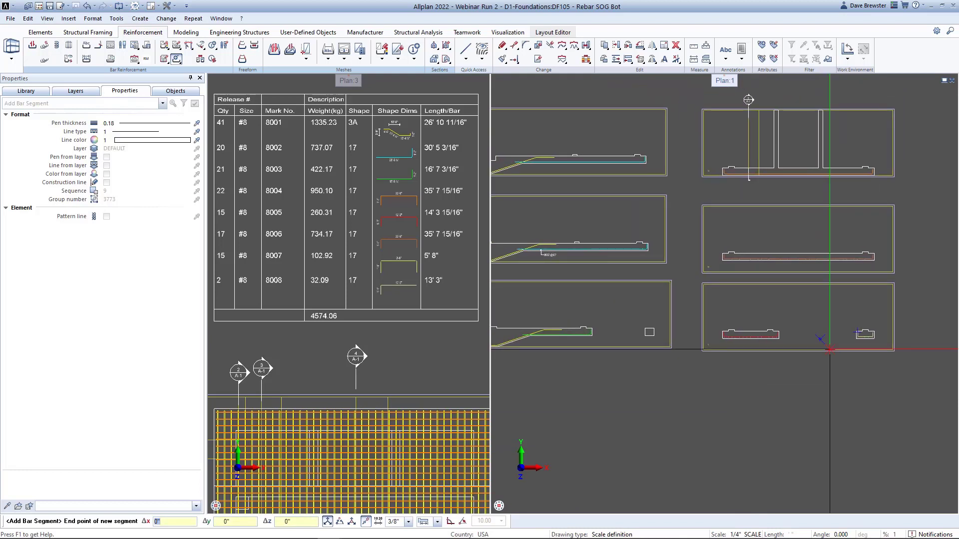
pyautogui.scroll(-3, 830, 348)
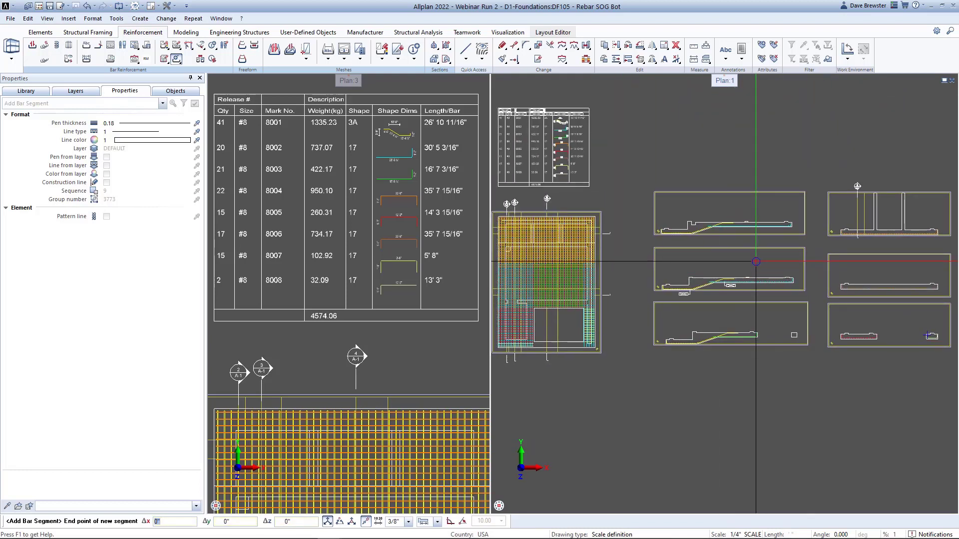
pyautogui.moveTo(753, 265); pyautogui.dragTo(759, 328, button='middle')
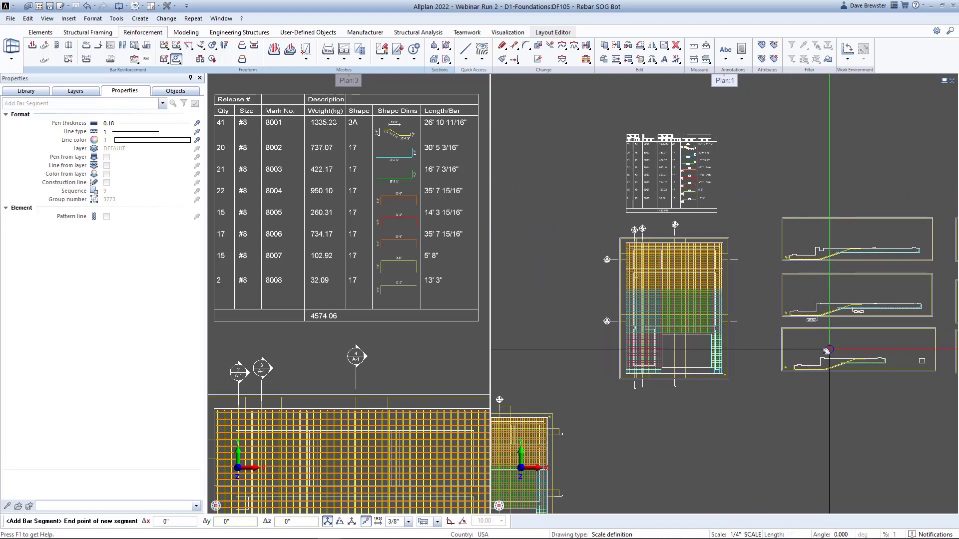
# - Finish adding bar segments and make DF106-Rebar SOG Top the current drawing file
pyautogui.moveTo(824, 350); pyautogui.dragTo(721, 332, button='middle')
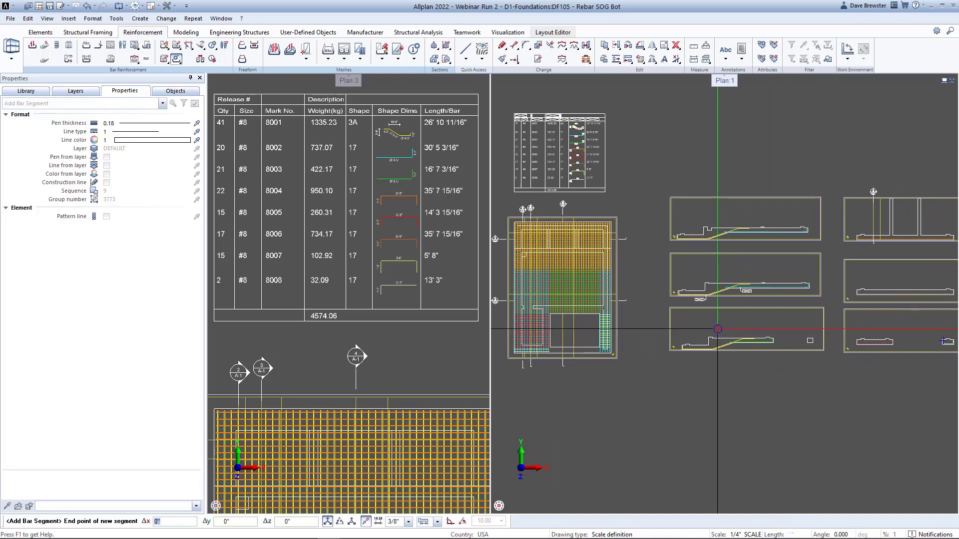
pyautogui.click(174, 92)
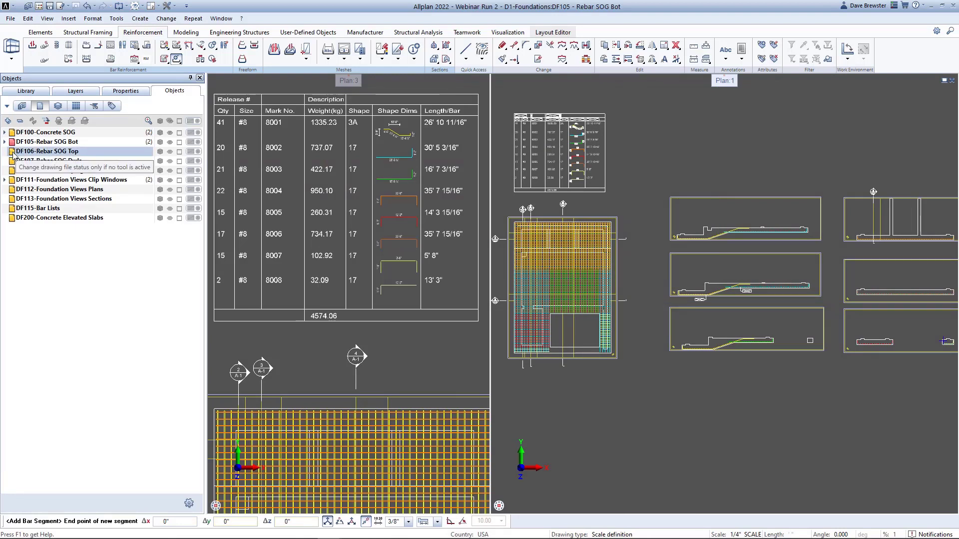
pyautogui.press('Escape')
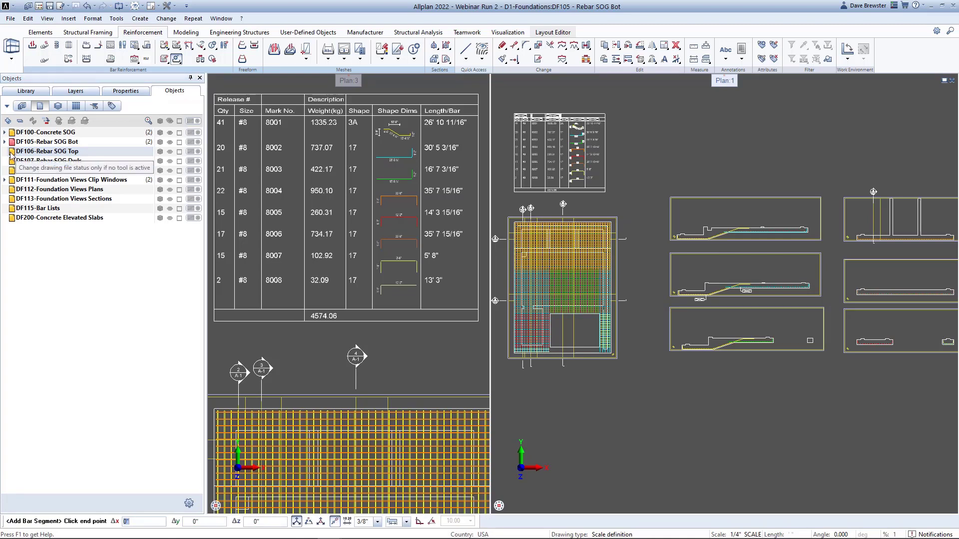
pyautogui.press('Escape')
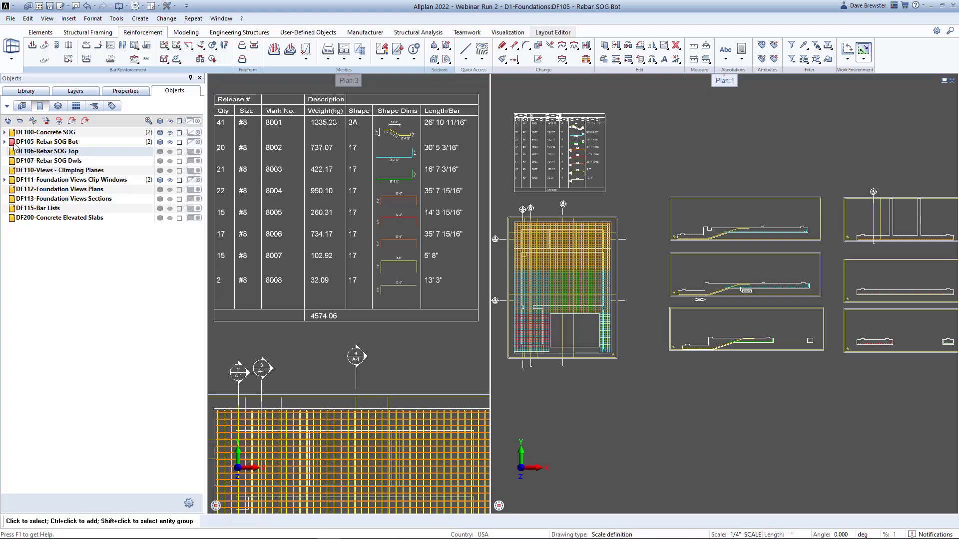
pyautogui.click(14, 144)
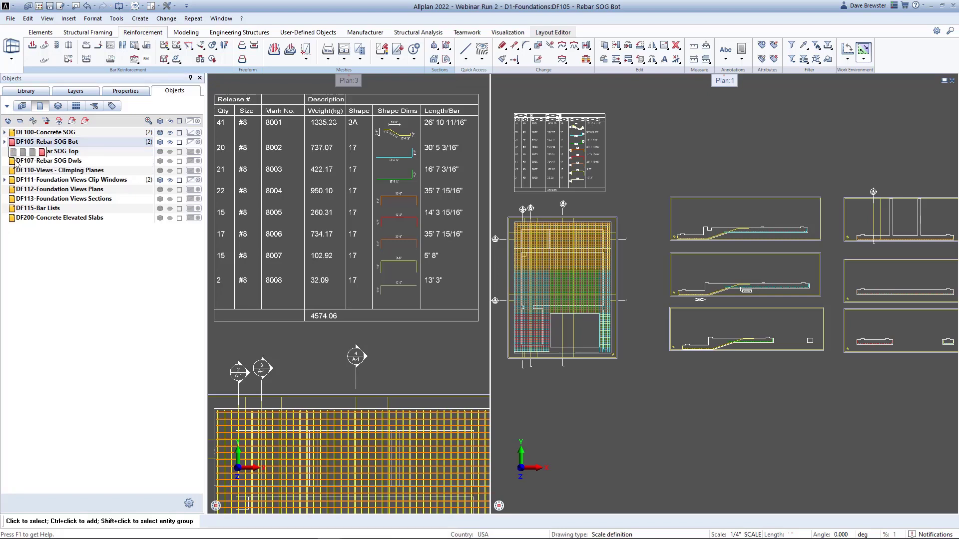
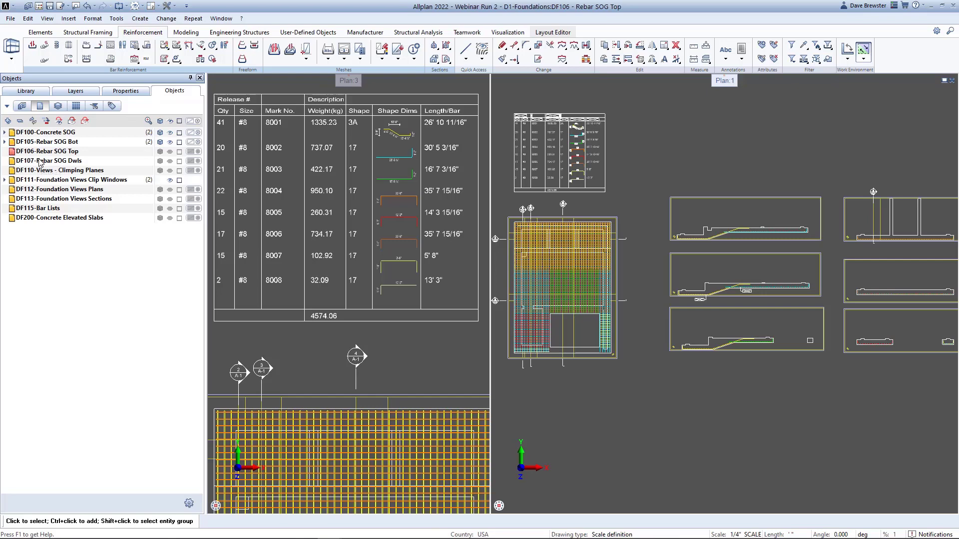
# - Start a freeform #8 bar shape in the uppermost longitudinal section, with a vertical leg from the bottom corner of the upper slab's outer edge
pyautogui.scroll(-1, 730, 254)
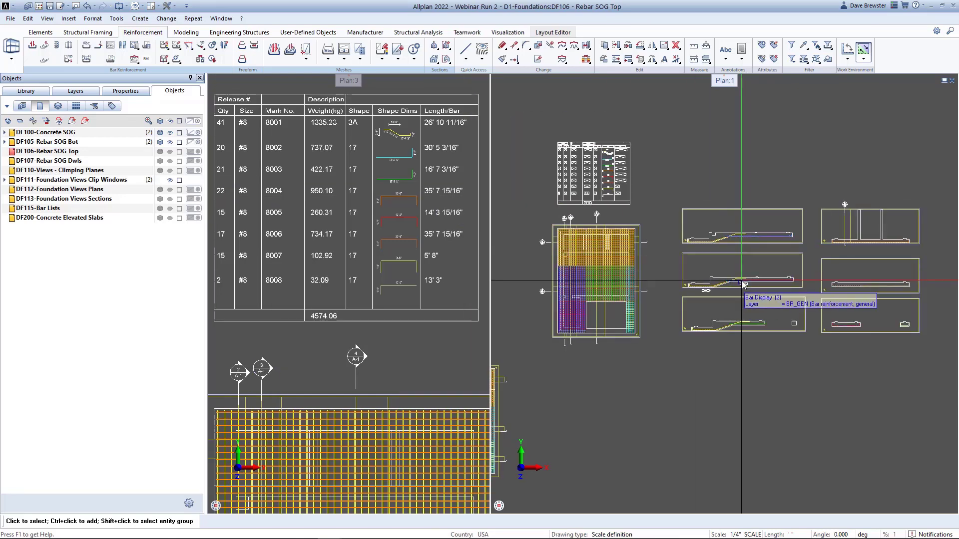
pyautogui.moveTo(768, 281)
pyautogui.mouseDown(button='middle')
pyautogui.moveTo(698, 270)
pyautogui.moveTo(740, 267)
pyautogui.mouseUp(button='middle')
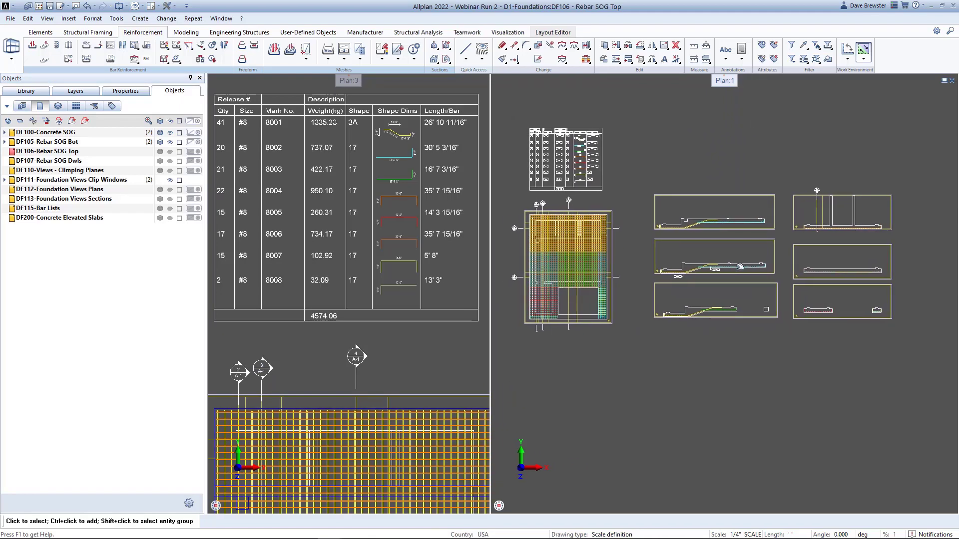
pyautogui.scroll(3, 740, 266)
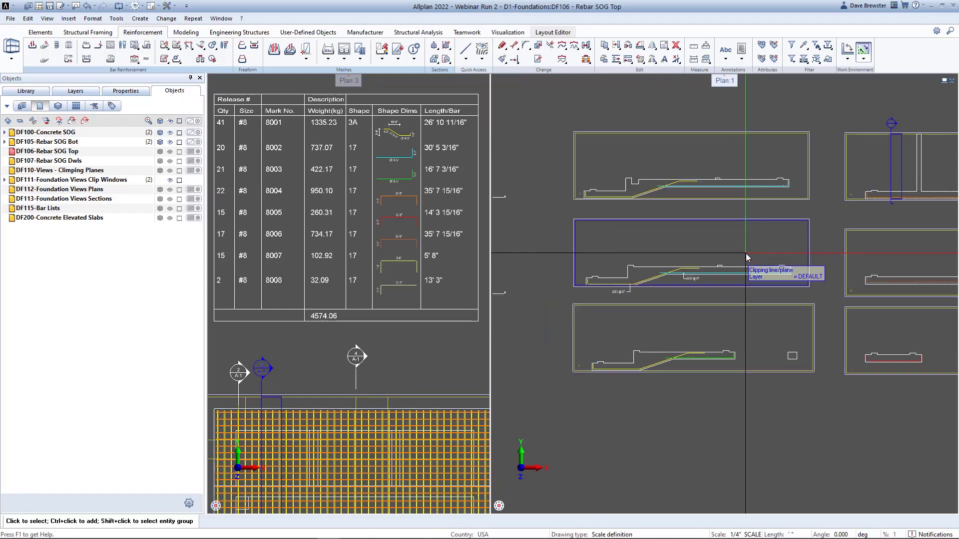
pyautogui.scroll(2, 746, 253)
pyautogui.moveTo(770, 248); pyautogui.dragTo(820, 318, button='middle')
pyautogui.scroll(1, 820, 317)
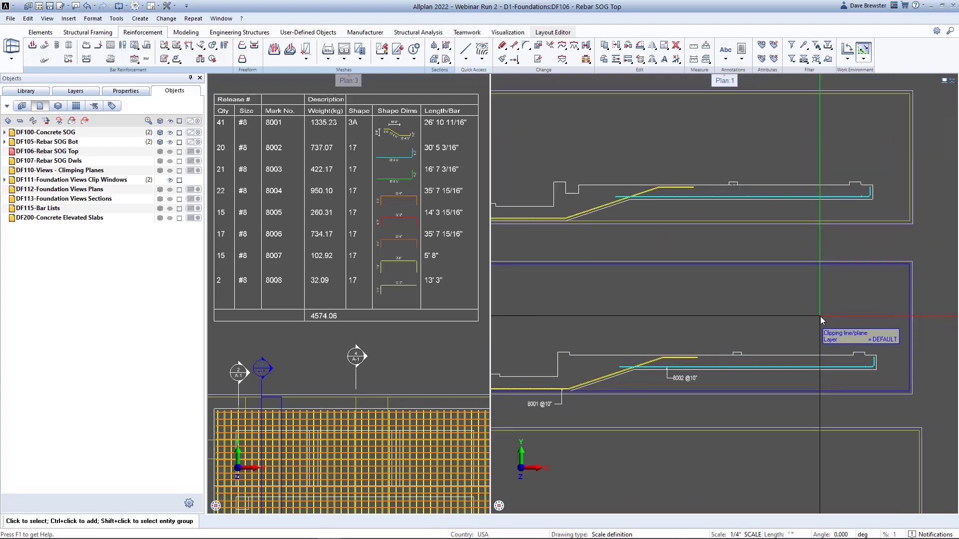
pyautogui.moveTo(755, 233); pyautogui.dragTo(808, 299, button='middle')
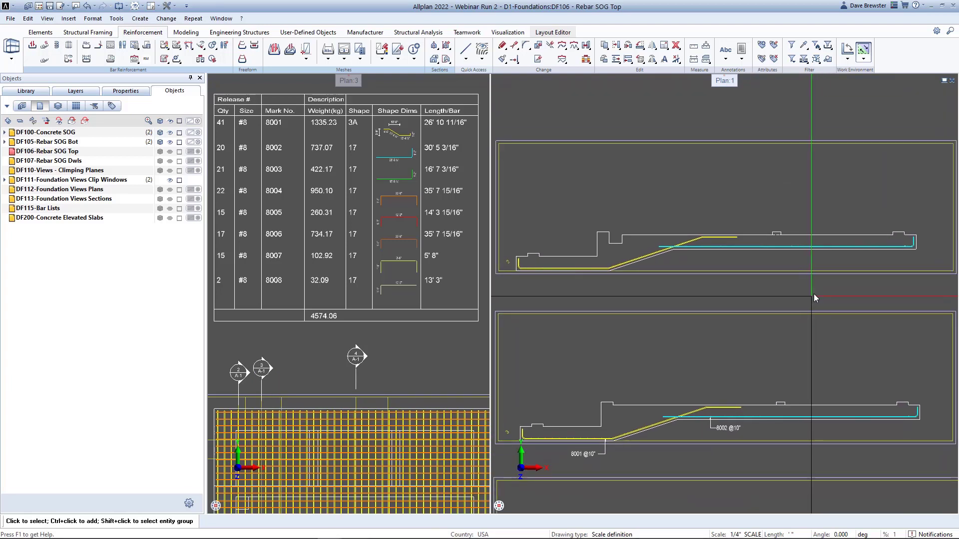
pyautogui.scroll(1, 844, 296)
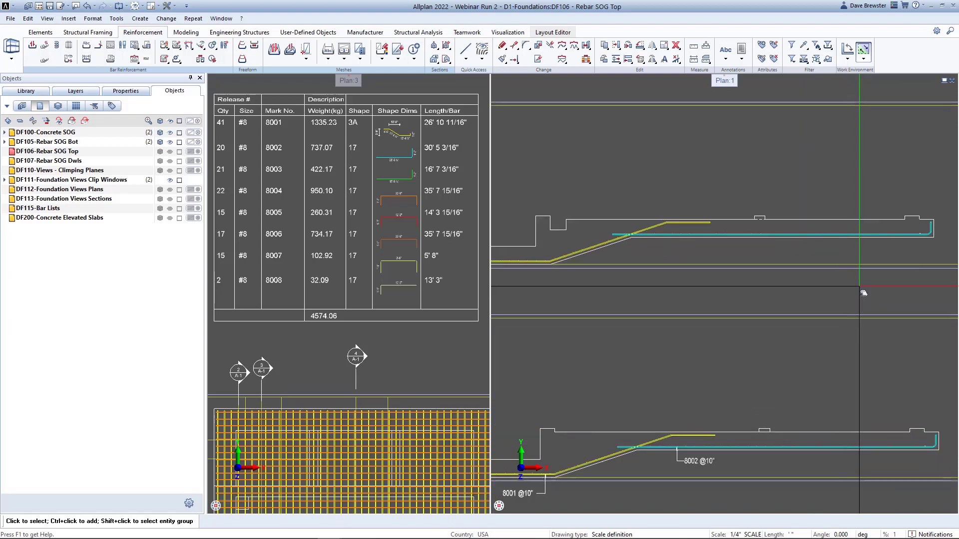
pyautogui.scroll(1, 861, 291)
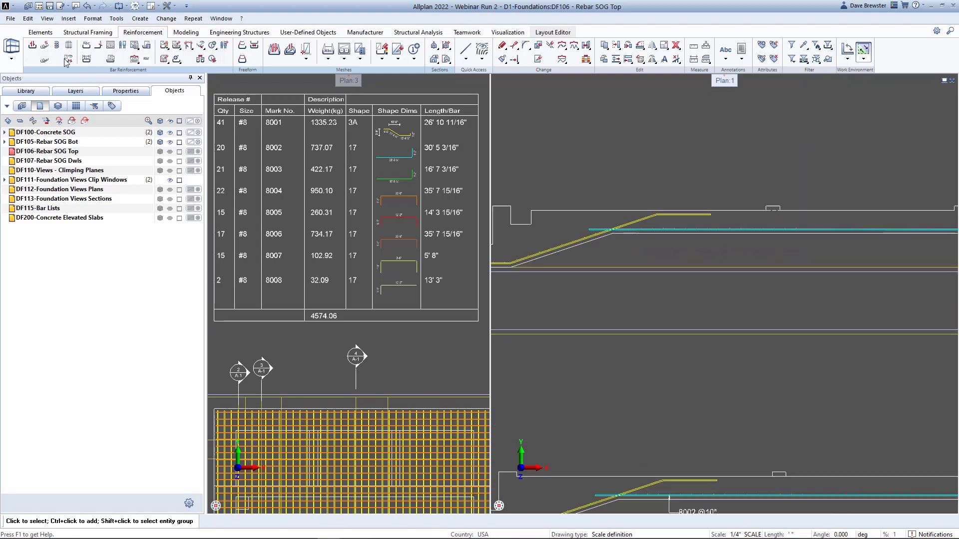
pyautogui.click(35, 48)
pyautogui.scroll(-2, 746, 227)
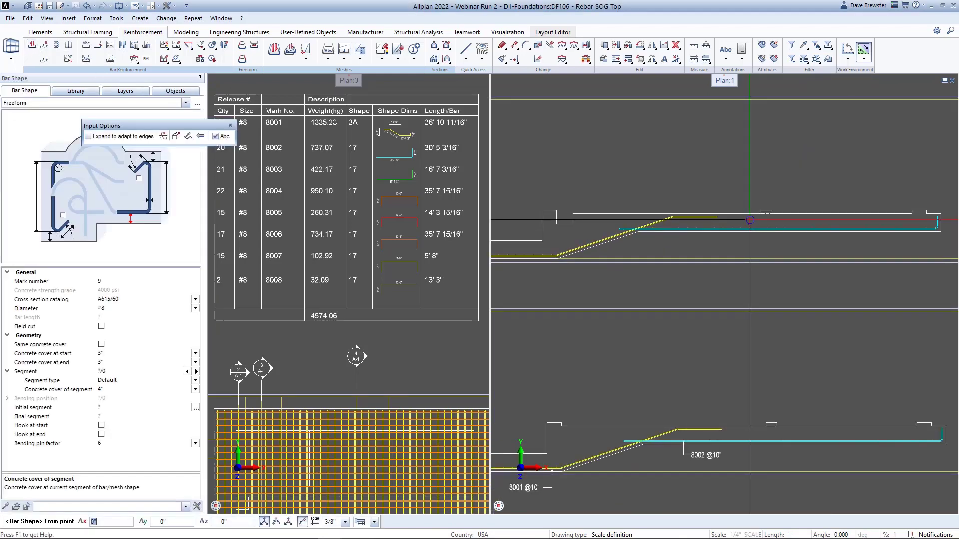
pyautogui.scroll(8, 879, 230)
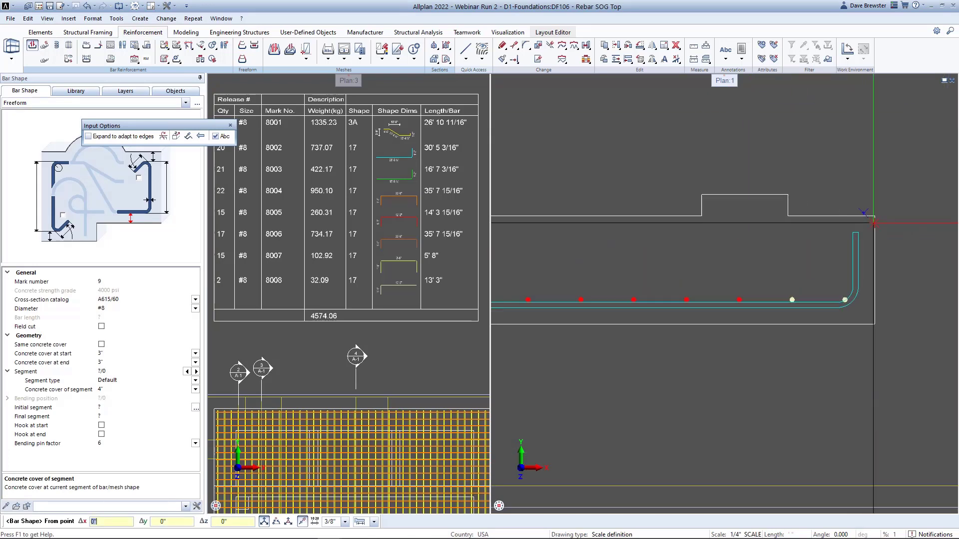
pyautogui.click(875, 325)
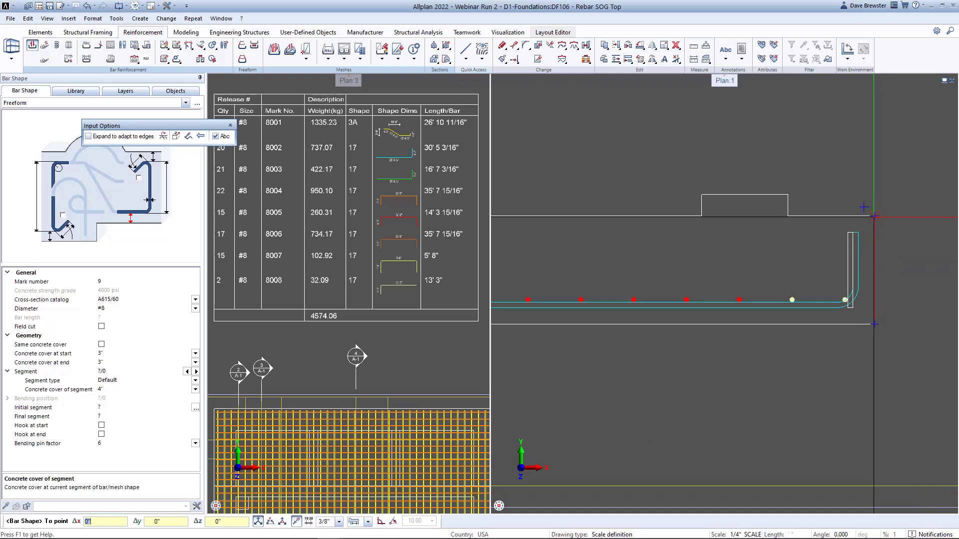
# - Complete the bar with 3" segment cover, running along the slab top and down below the step to the slab's underside level
pyautogui.click(112, 389)
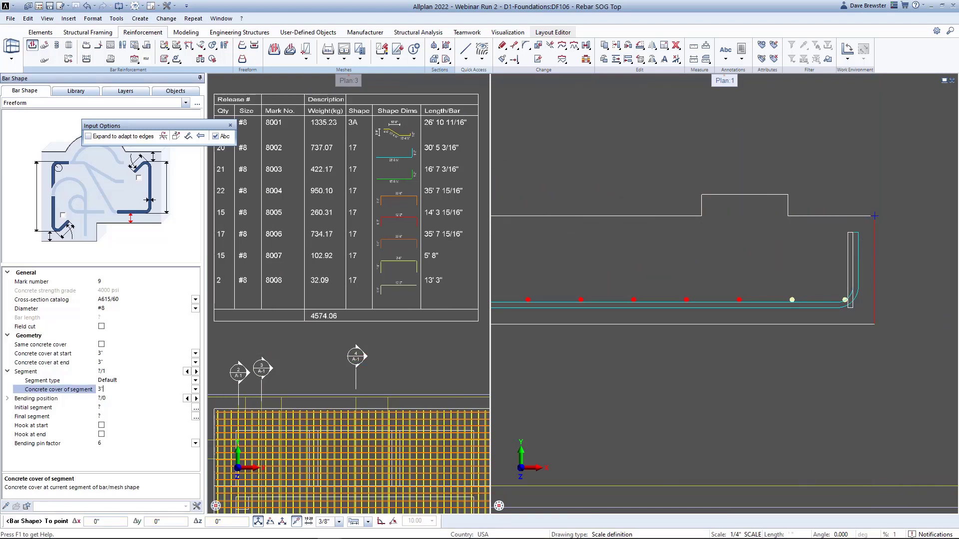
pyautogui.scroll(-1, 750, 216)
pyautogui.scroll(-2, 715, 216)
pyautogui.moveTo(657, 219); pyautogui.dragTo(820, 220, button='middle')
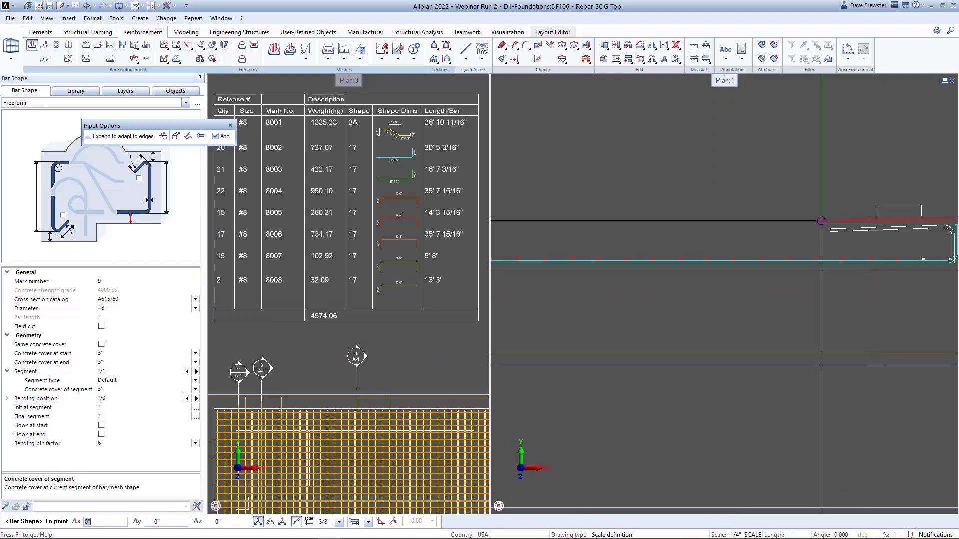
pyautogui.scroll(-2, 722, 218)
pyautogui.moveTo(721, 217); pyautogui.dragTo(896, 218, button='middle')
pyautogui.moveTo(590, 218); pyautogui.dragTo(833, 220, button='middle')
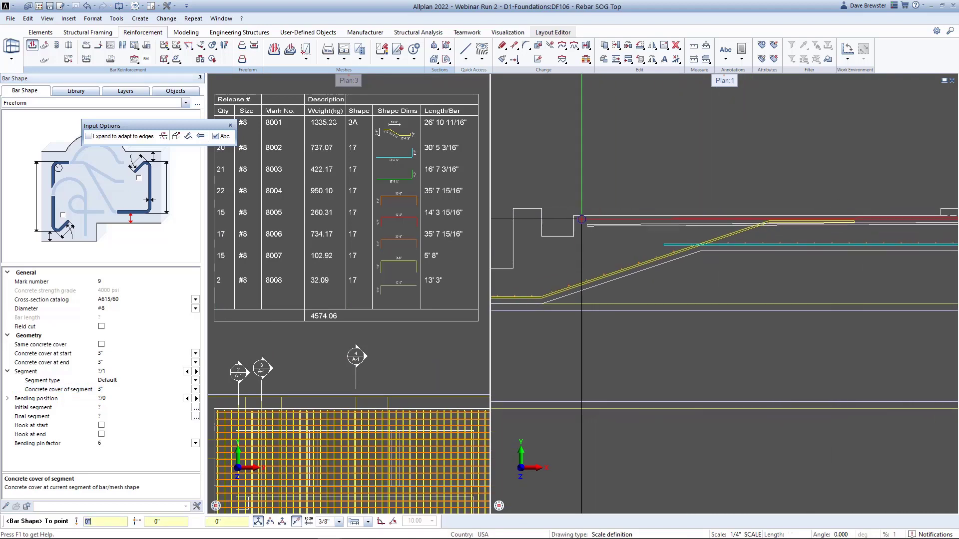
pyautogui.click(502, 206)
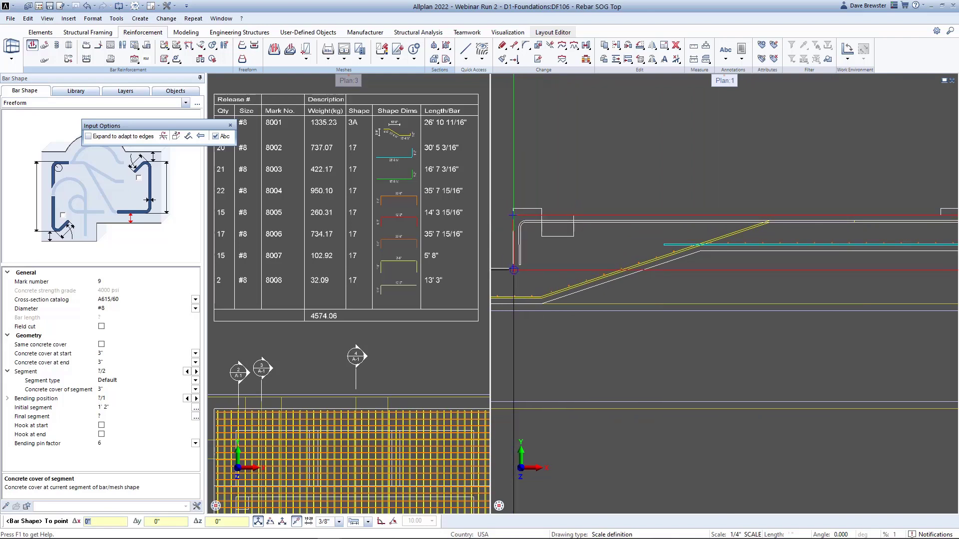
pyautogui.click(517, 304)
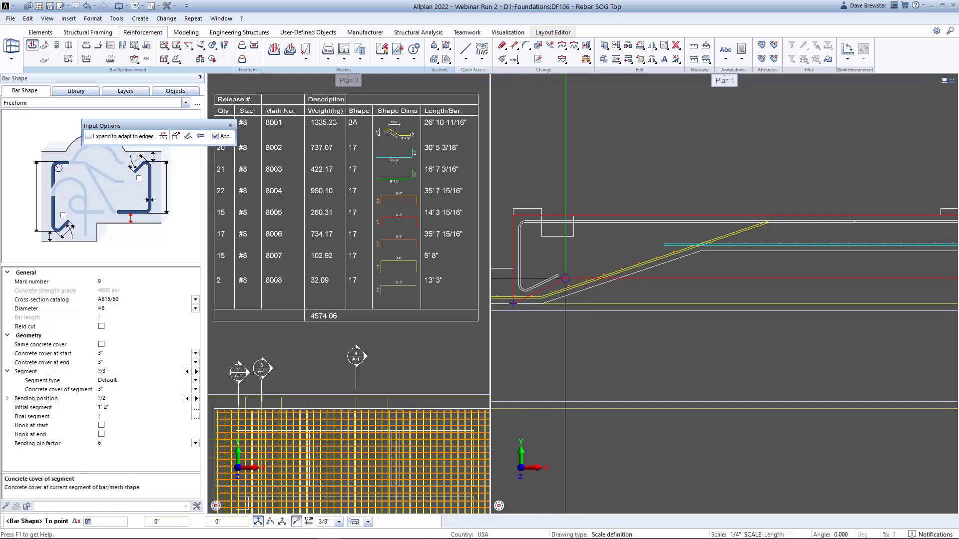
pyautogui.press('Escape')
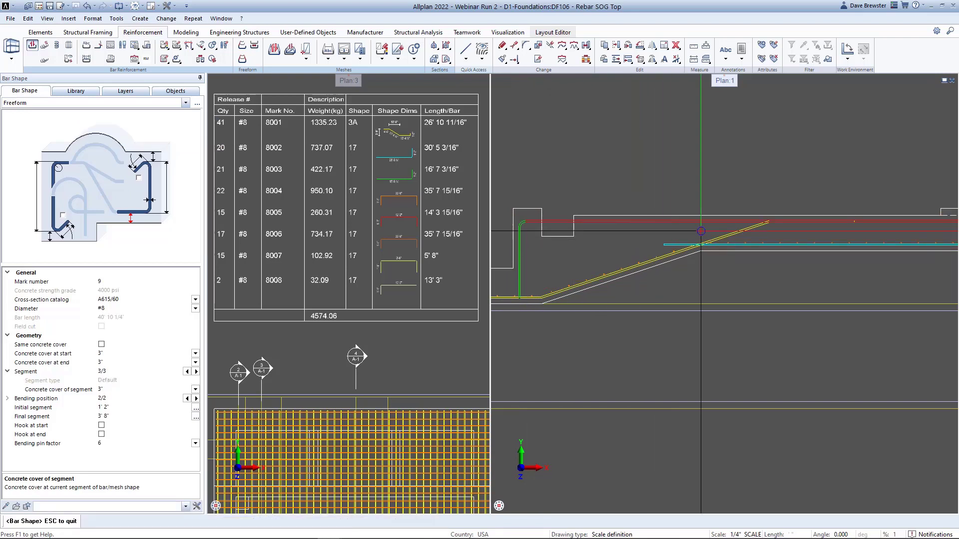
# - Set the concrete cover of the bar's first segment, at the slab's outer edge, to 3" and finish the shape
pyautogui.scroll(-3, 656, 240)
pyautogui.scroll(-4, 773, 234)
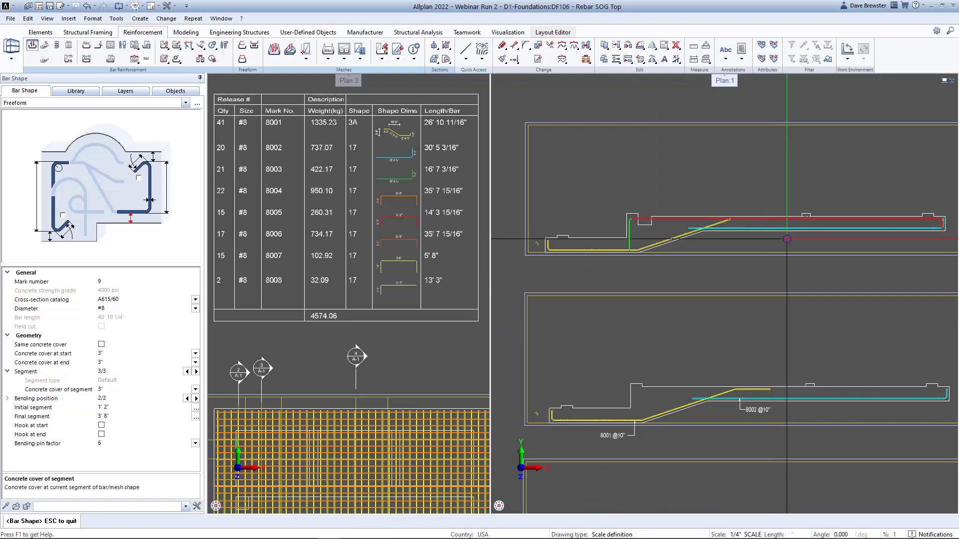
pyautogui.scroll(5, 794, 238)
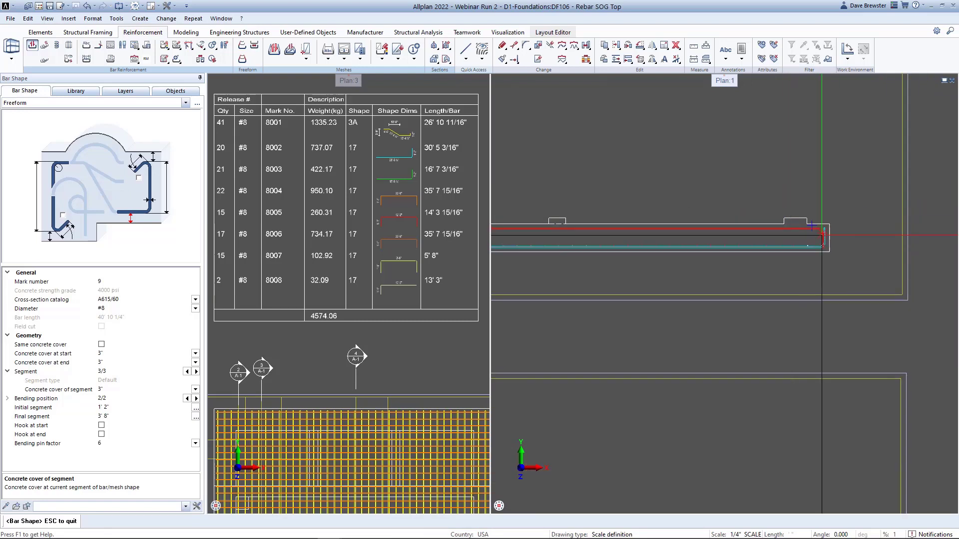
pyautogui.scroll(2, 825, 230)
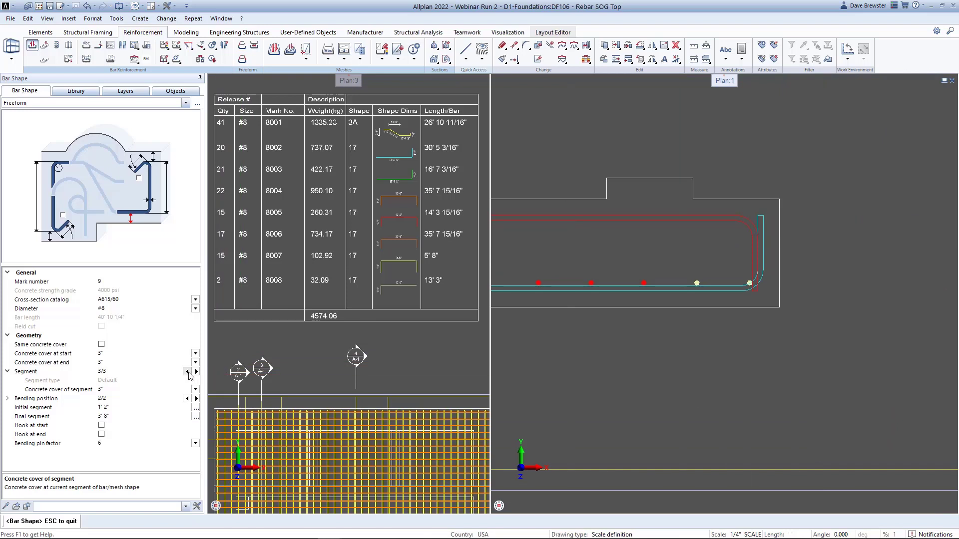
pyautogui.click(186, 372)
pyautogui.click(132, 388)
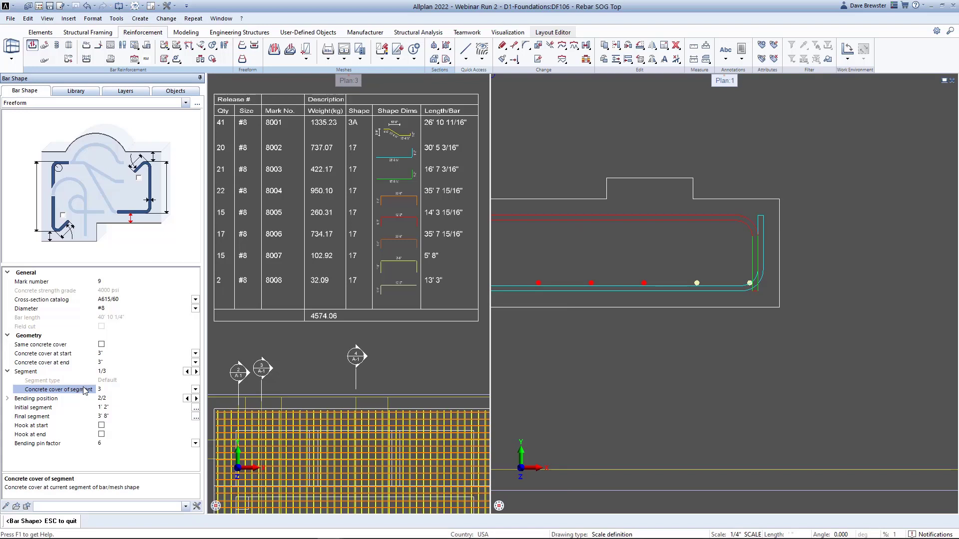
pyautogui.scroll(-5, 688, 272)
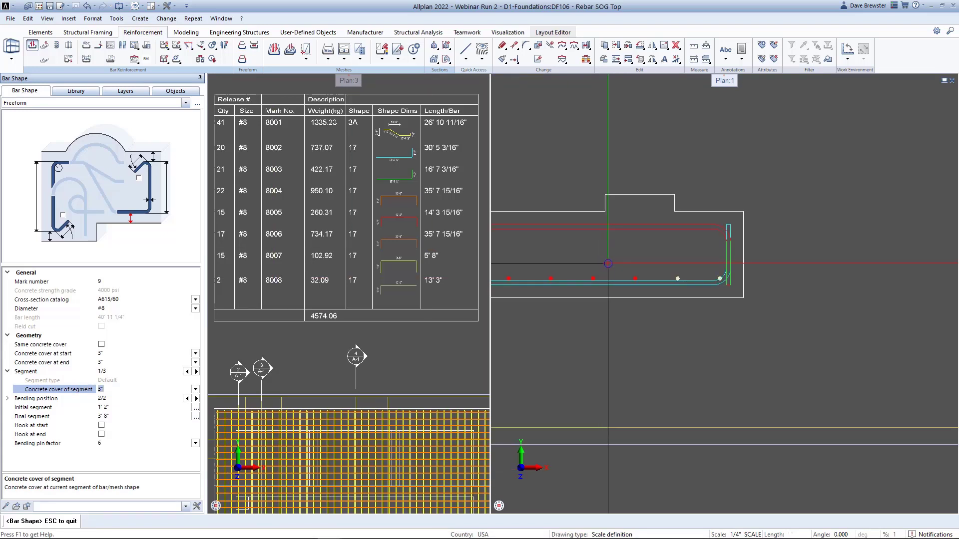
pyautogui.moveTo(688, 271); pyautogui.dragTo(850, 272, button='middle')
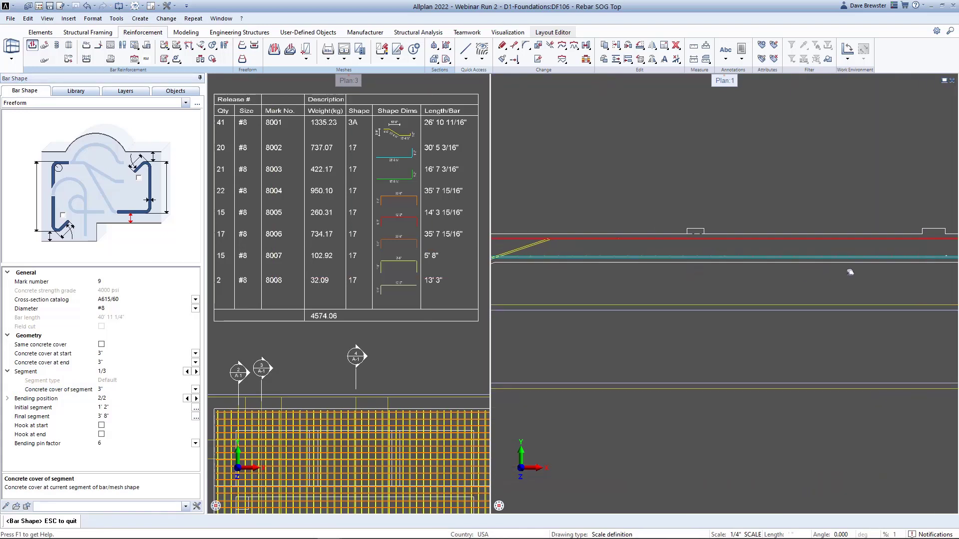
pyautogui.scroll(-2, 848, 268)
pyautogui.press('Escape')
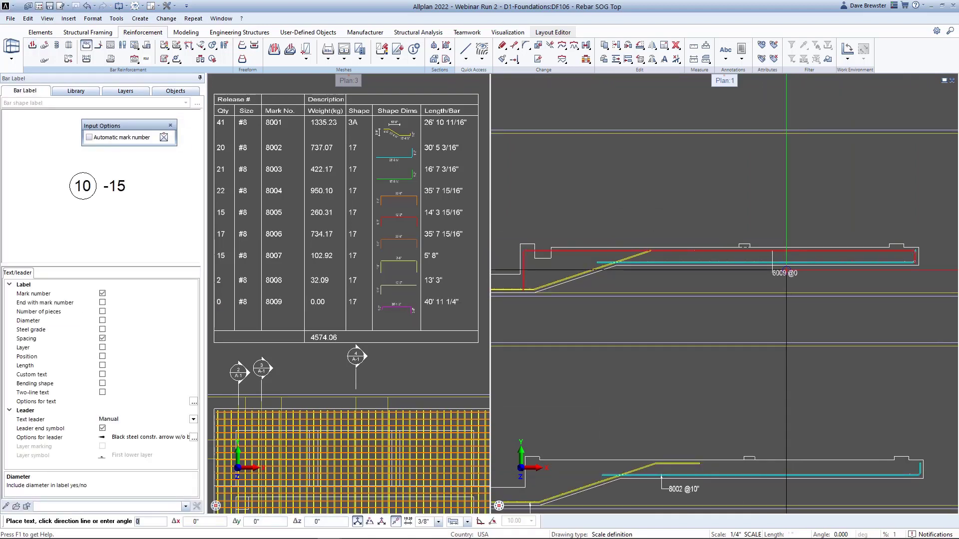
# - Label the new top bar above the slab with its mark number and spacing, add a leader to the bar, and leave it unplaced
pyautogui.scroll(1, 836, 287)
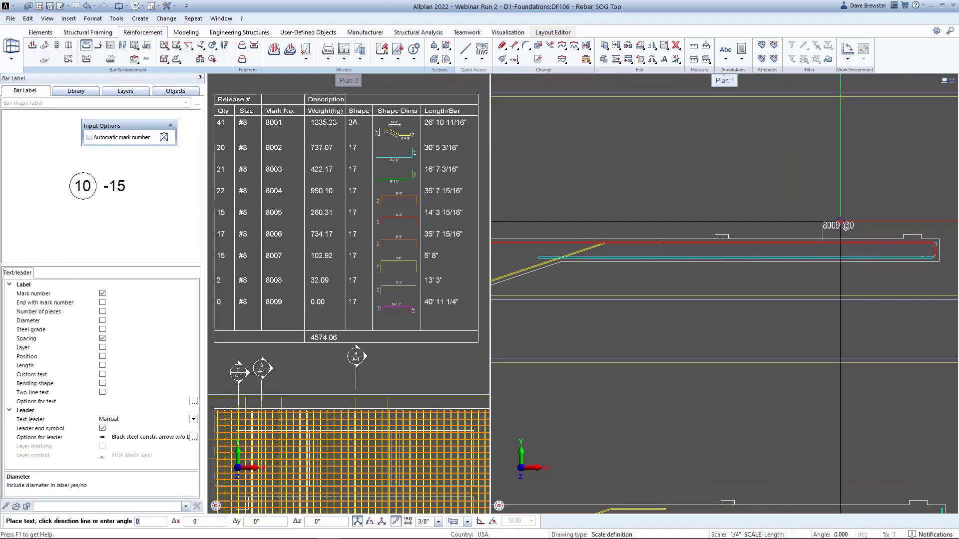
pyautogui.click(840, 222)
pyautogui.scroll(1, 841, 221)
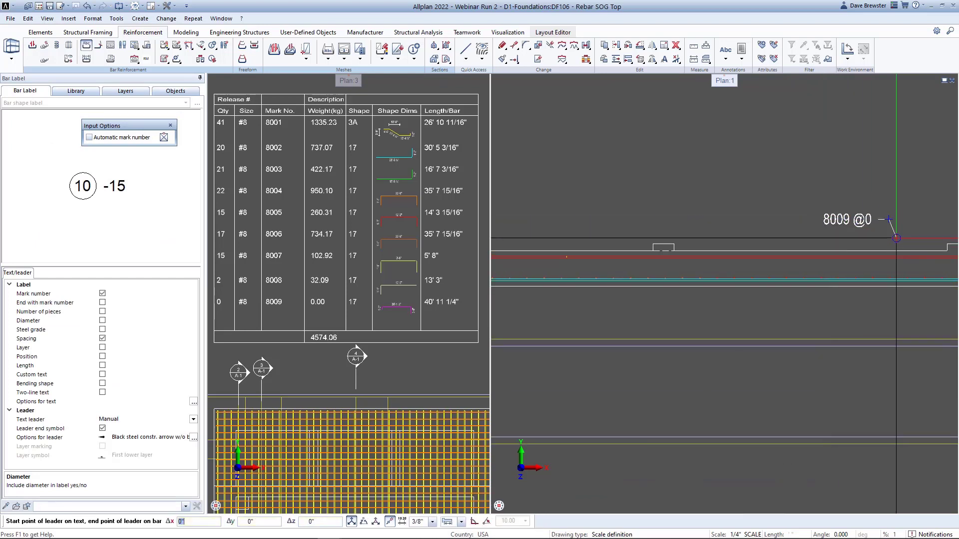
pyautogui.click(888, 252)
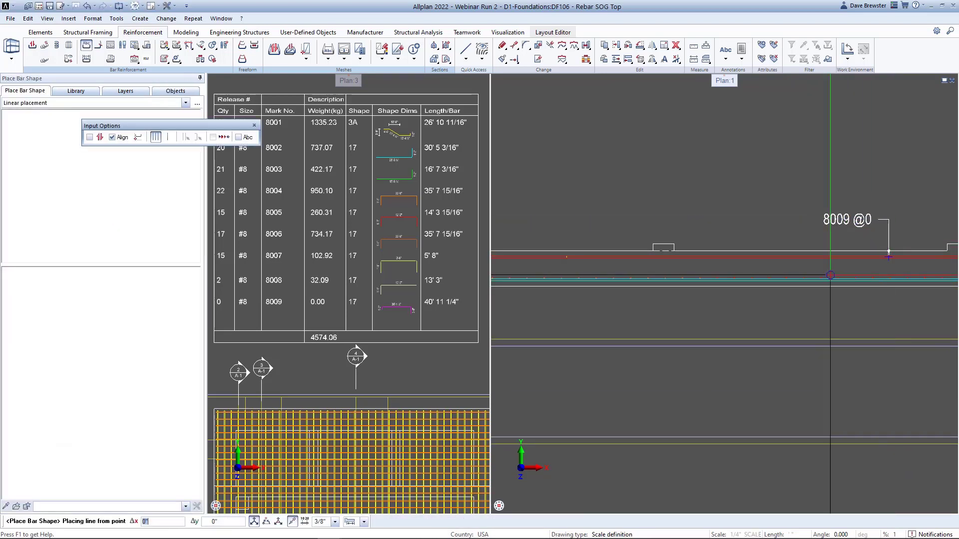
pyautogui.scroll(-4, 578, 302)
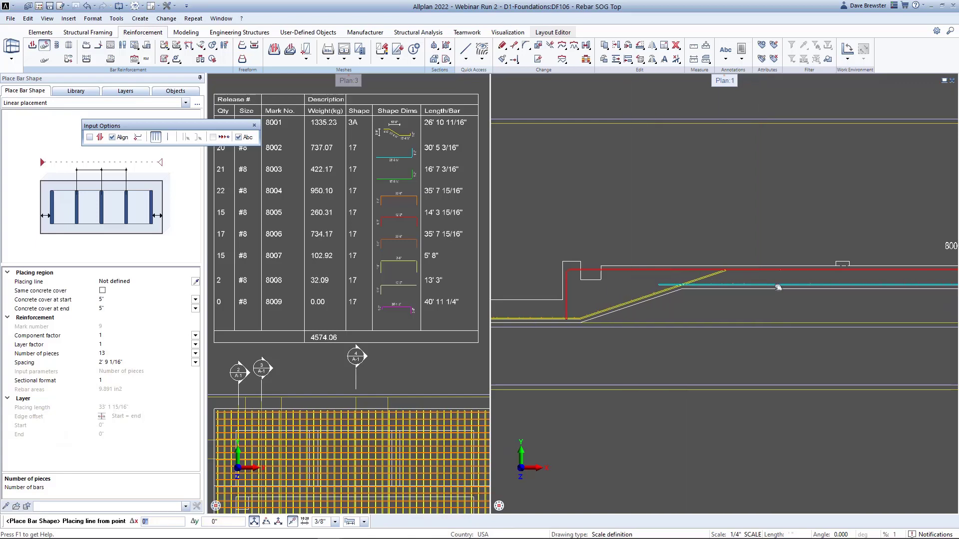
pyautogui.scroll(2, 298, 168)
pyautogui.press('Escape')
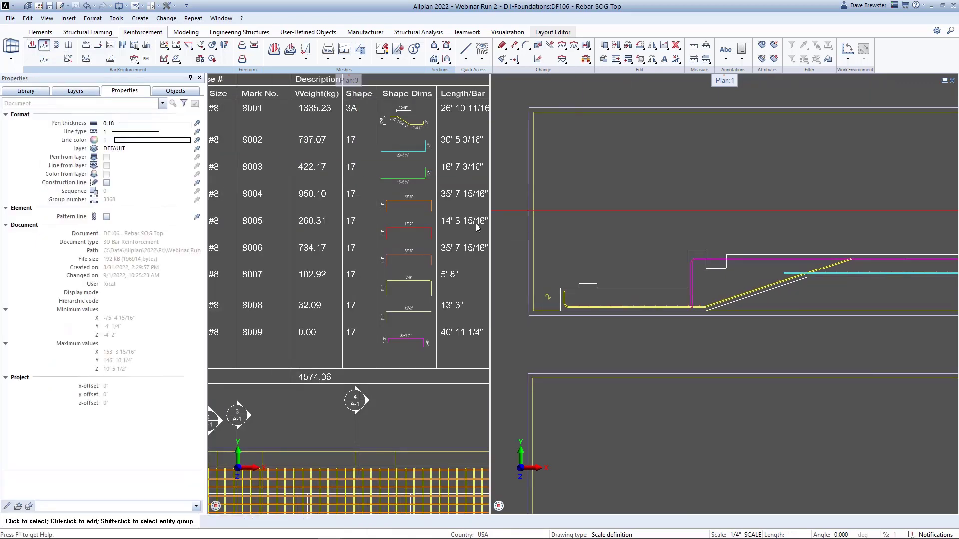
# - Draw a freeform #8 bar with 3" cover up the lower slab's outer edge and along its top, tracked 2' past the upper slab's step
pyautogui.click(560, 310)
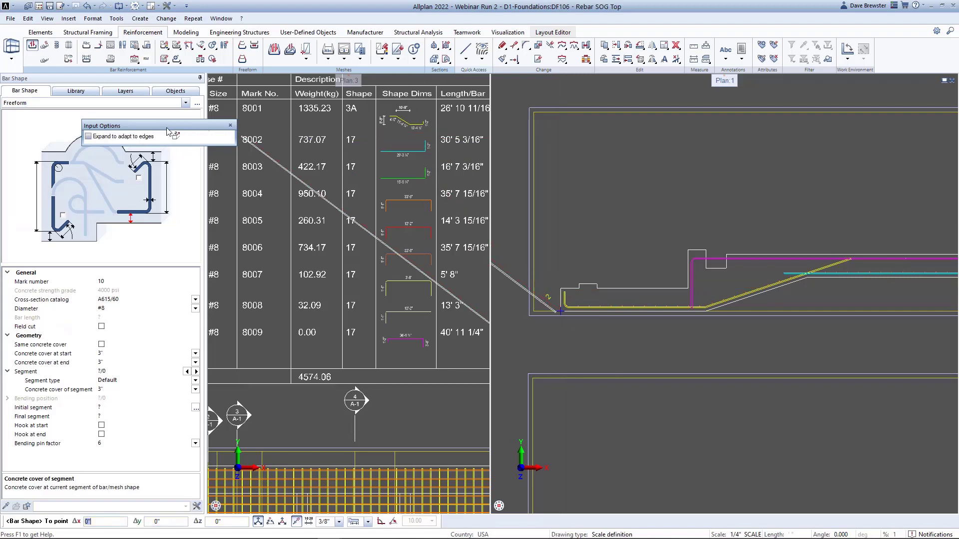
pyautogui.click(561, 288)
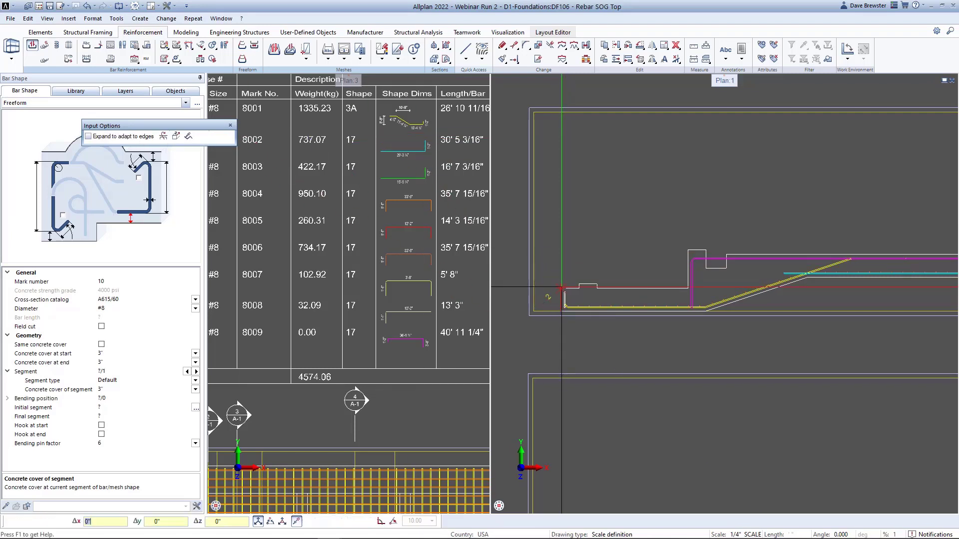
pyautogui.scroll(2, 707, 288)
pyautogui.scroll(3, 707, 287)
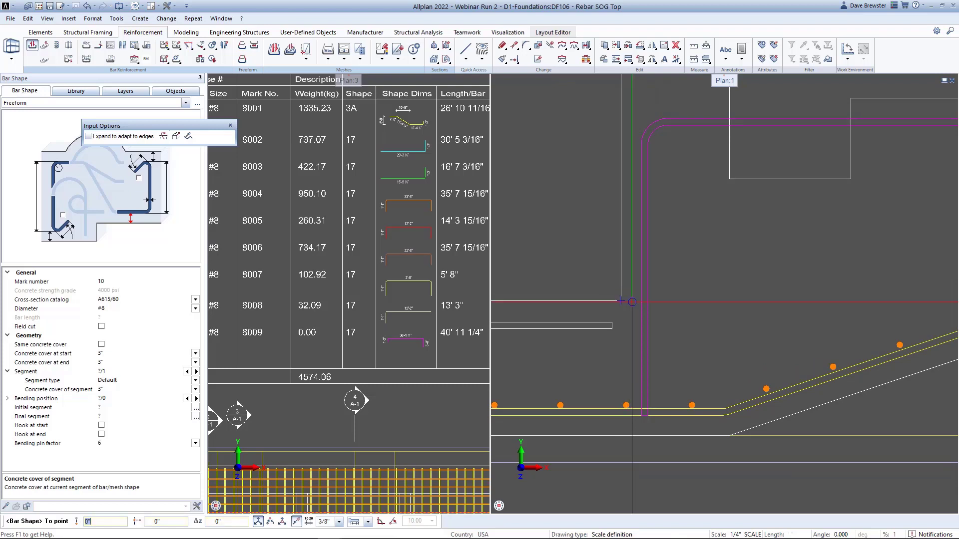
pyautogui.rightClick(649, 302)
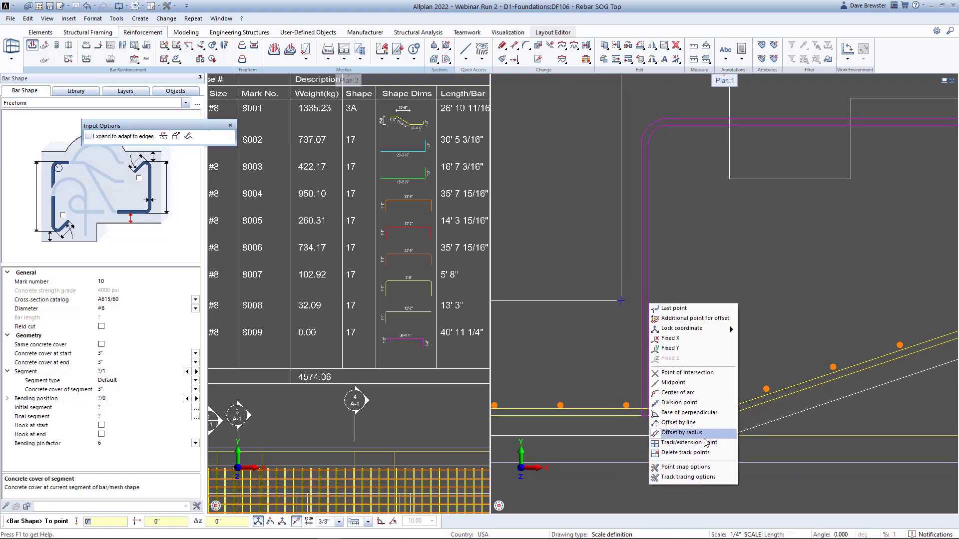
pyautogui.click(705, 443)
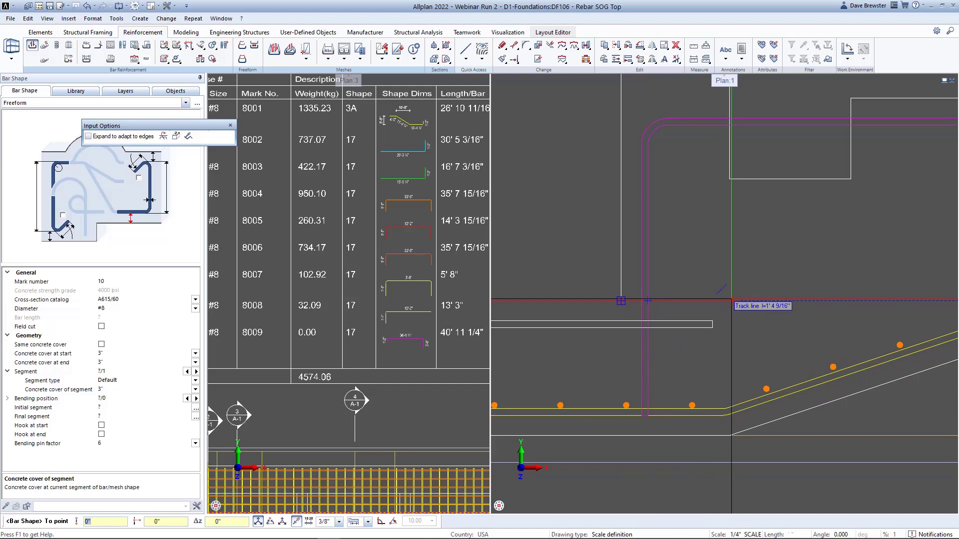
pyautogui.write('2')
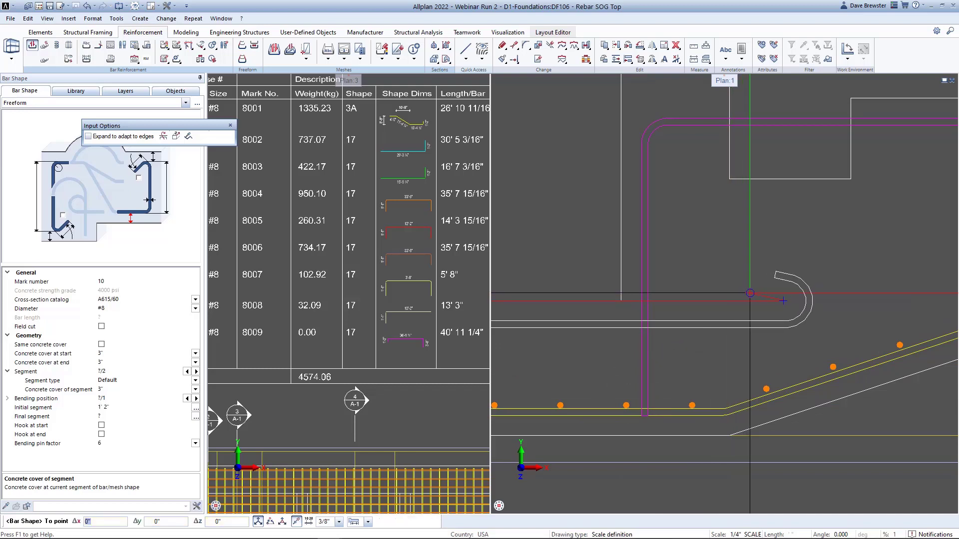
pyautogui.press('Return')
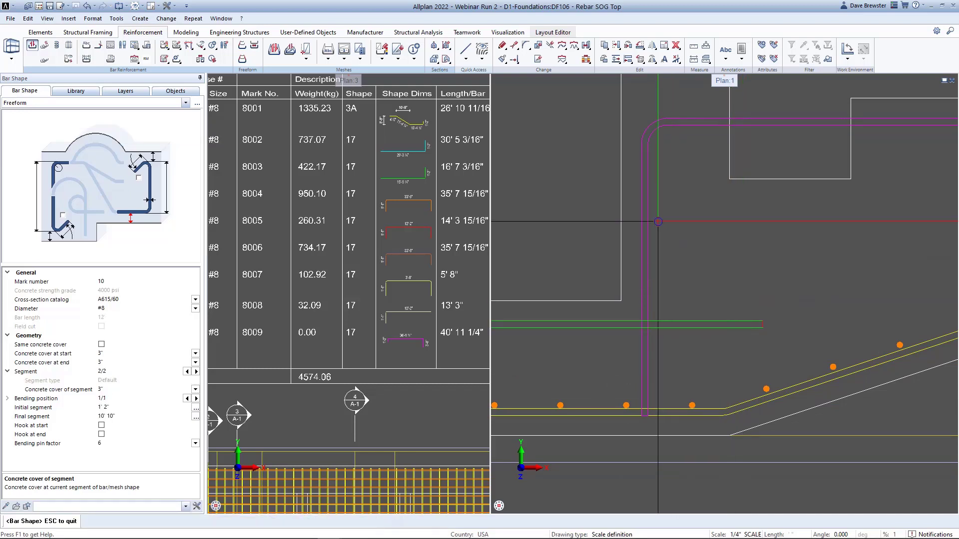
pyautogui.press('Escape')
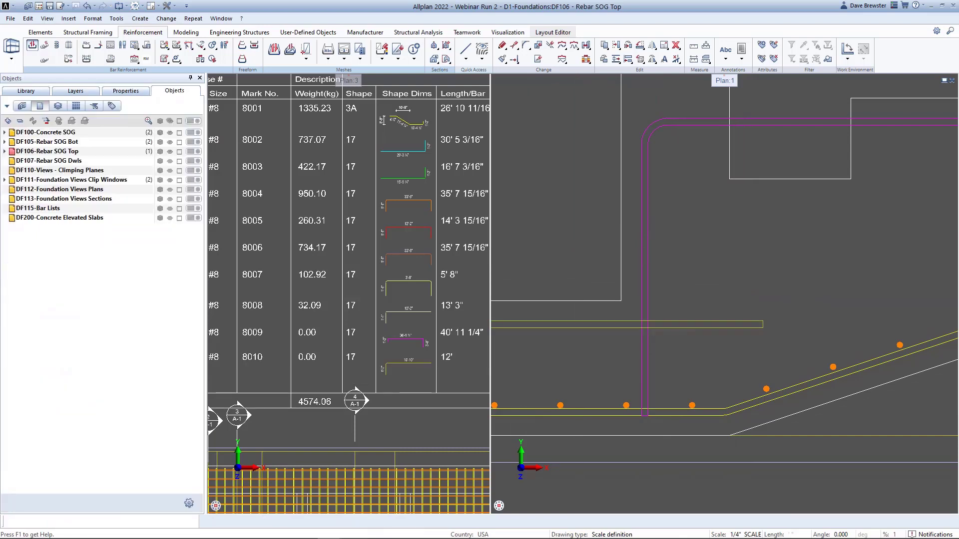
# - Label the new bar above the lower slab with its mark number and spacing, add an angled leader to the bar, and leave it unplaced
pyautogui.scroll(-5, 621, 261)
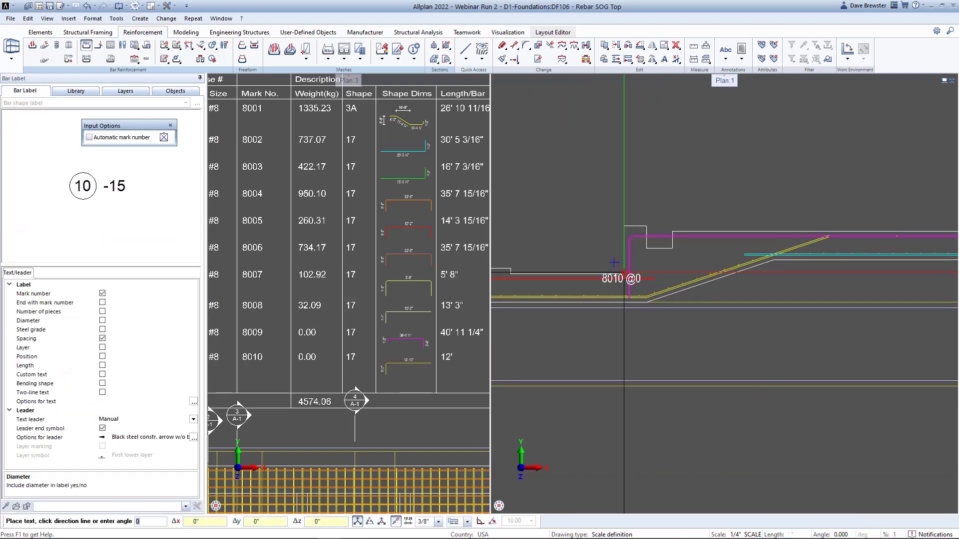
pyautogui.click(804, 231)
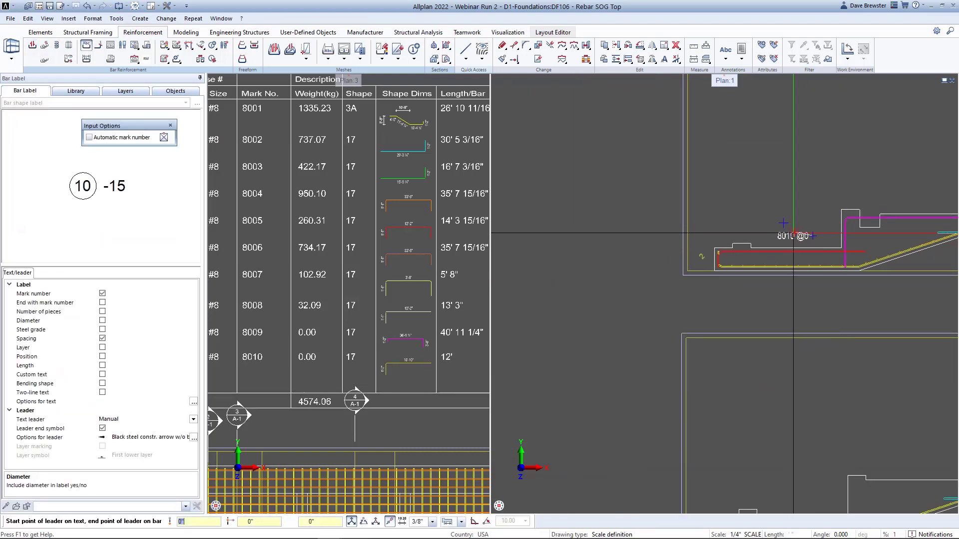
pyautogui.scroll(3, 804, 232)
pyautogui.click(851, 236)
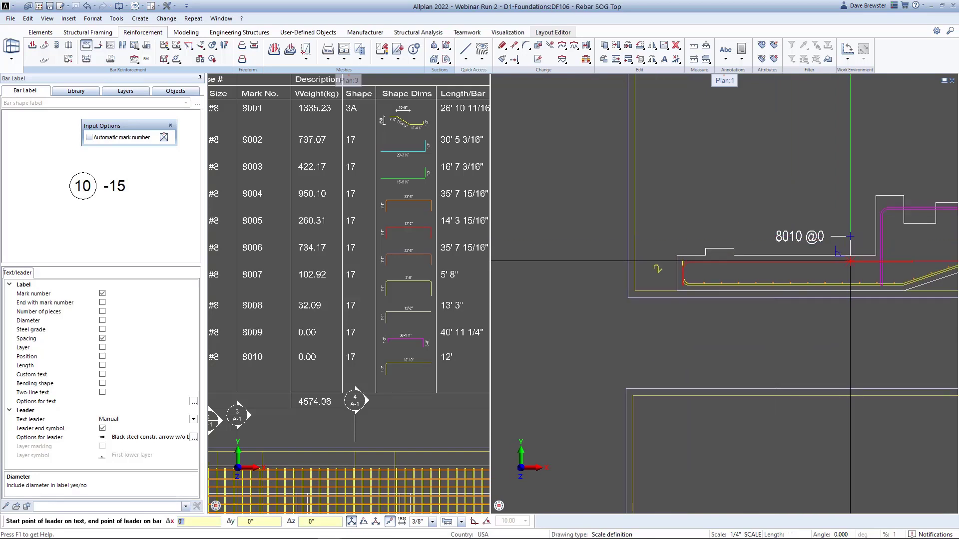
pyautogui.click(851, 258)
pyautogui.press('Escape')
pyautogui.press('Escape')
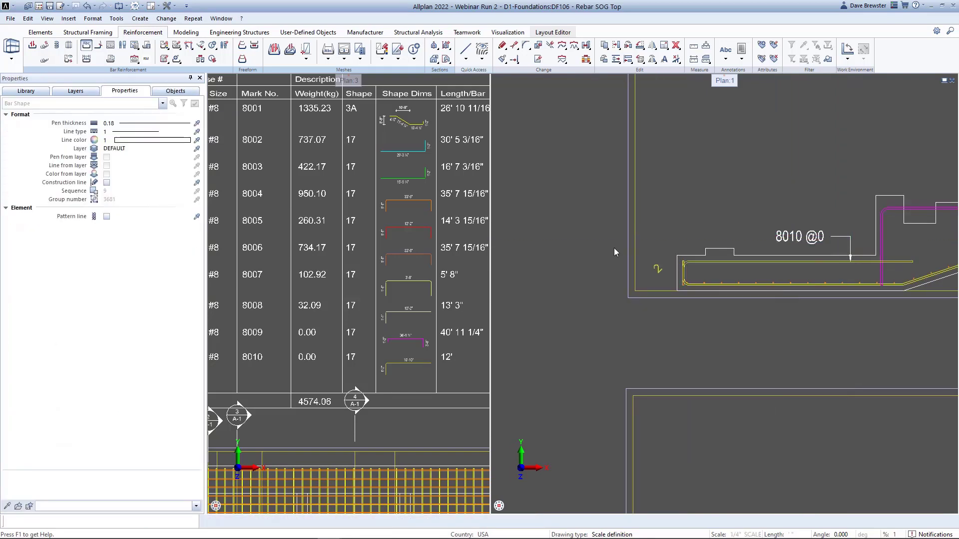
# - Place bar shape 8009 by matching its placing line to an existing bar placement in the slab plan
pyautogui.press('Escape')
pyautogui.moveTo(366, 335); pyautogui.dragTo(483, 320, button='middle')
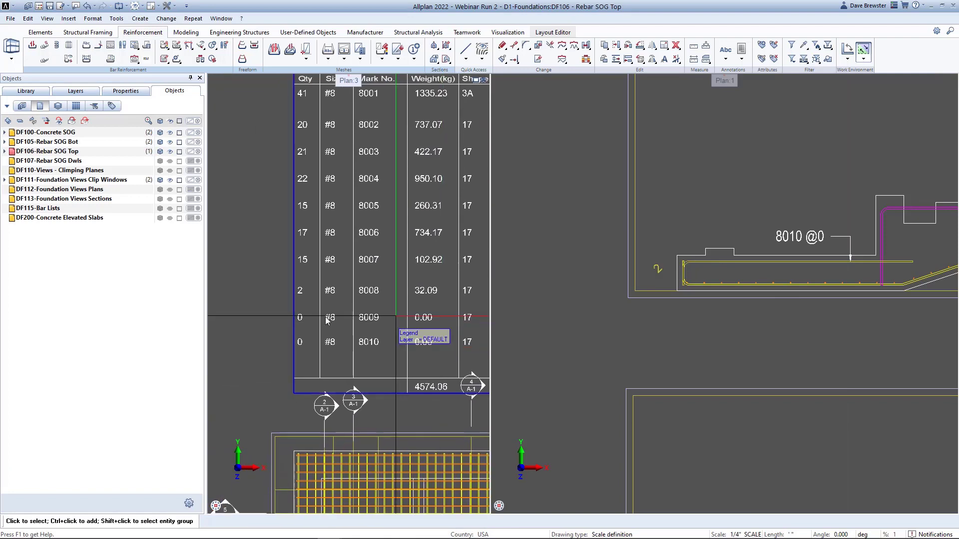
pyautogui.scroll(-6, 635, 273)
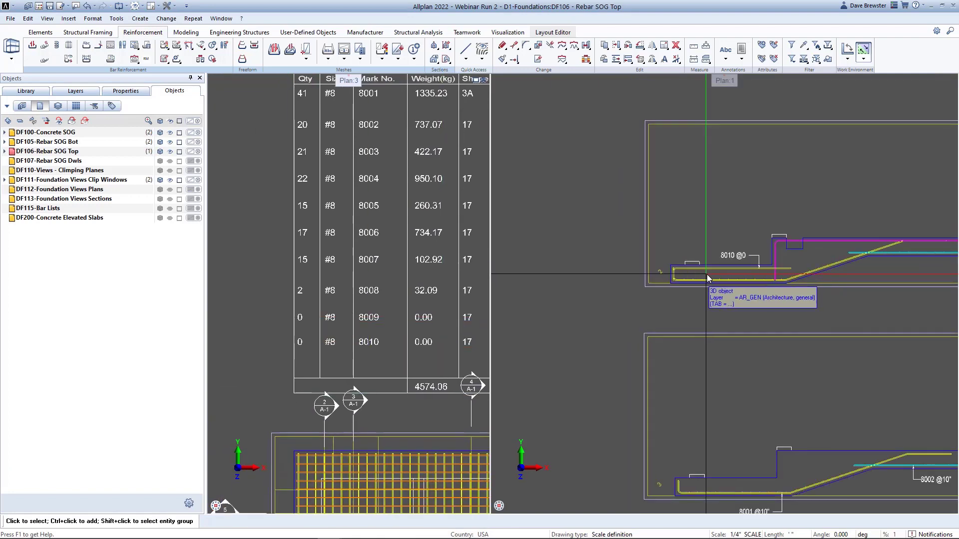
pyautogui.scroll(-1, 726, 295)
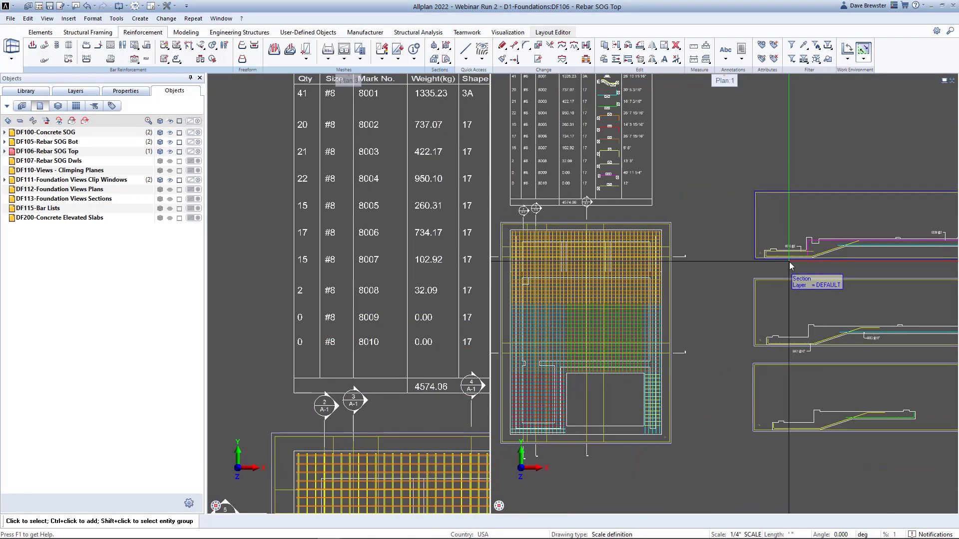
pyautogui.click(48, 46)
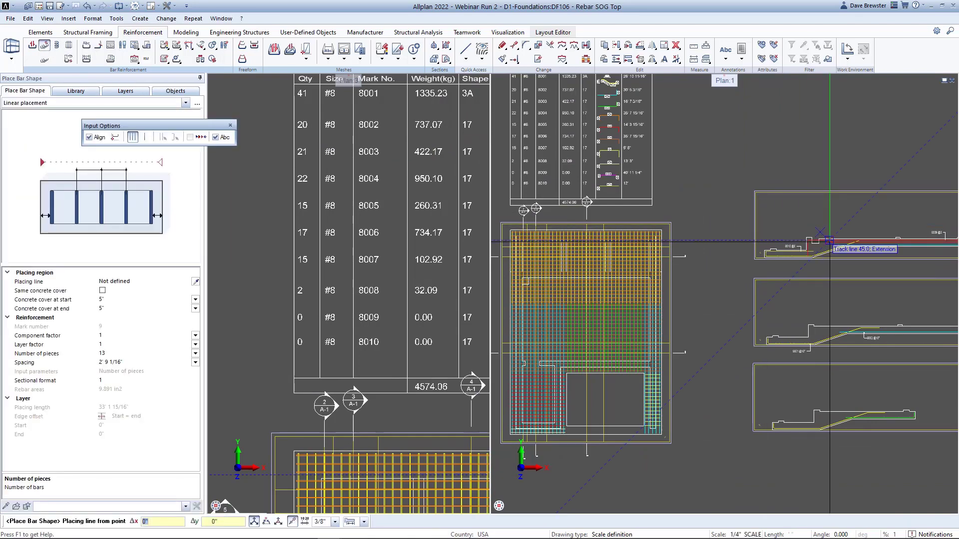
pyautogui.click(196, 282)
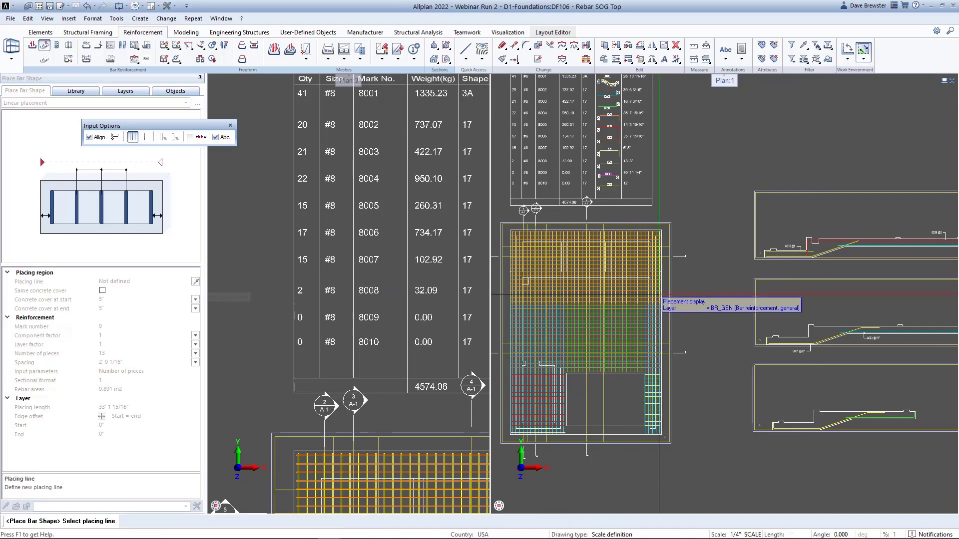
pyautogui.click(631, 289)
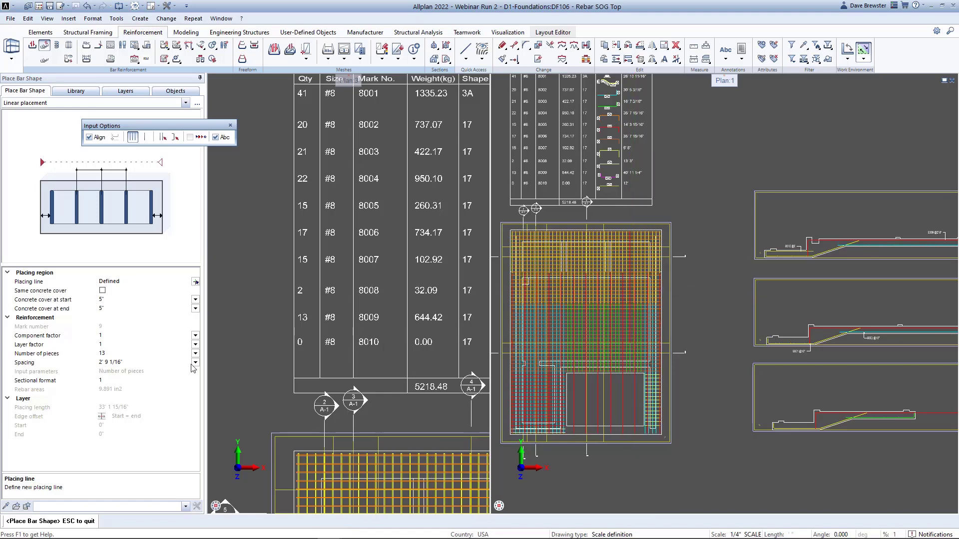
# - Redefine the placing line of bar 8009 by matching it to the existing bars in the upper part of the slab plan
pyautogui.click(196, 283)
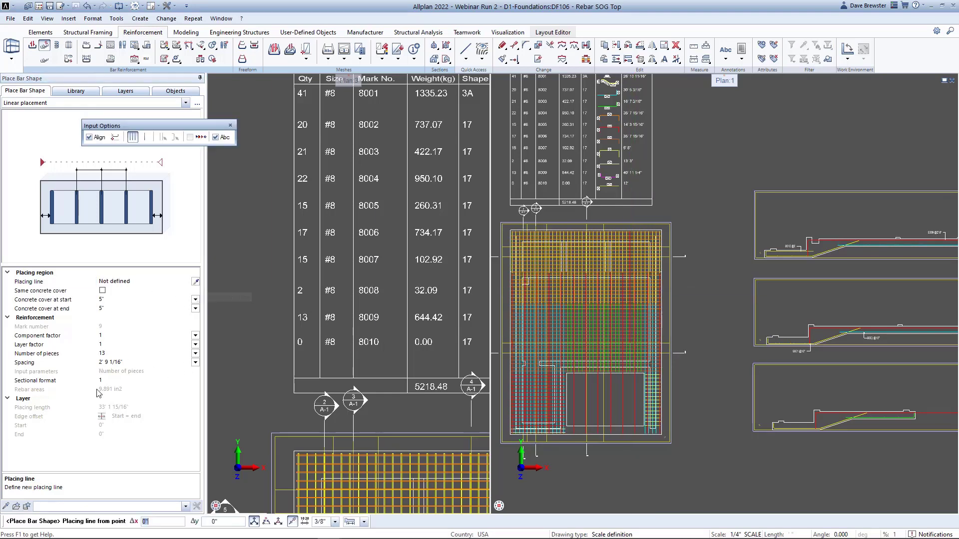
pyautogui.scroll(5, 597, 238)
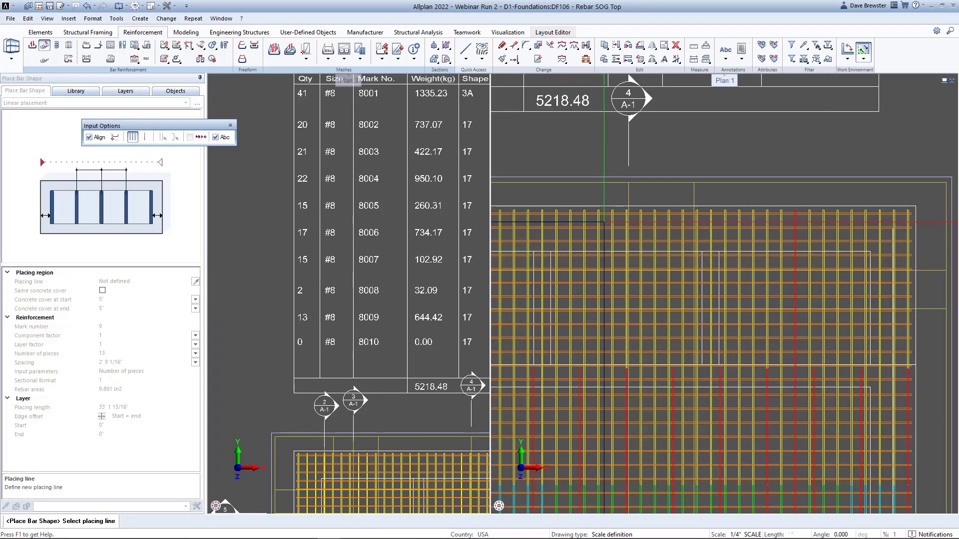
pyautogui.click(597, 238)
pyautogui.press('Escape')
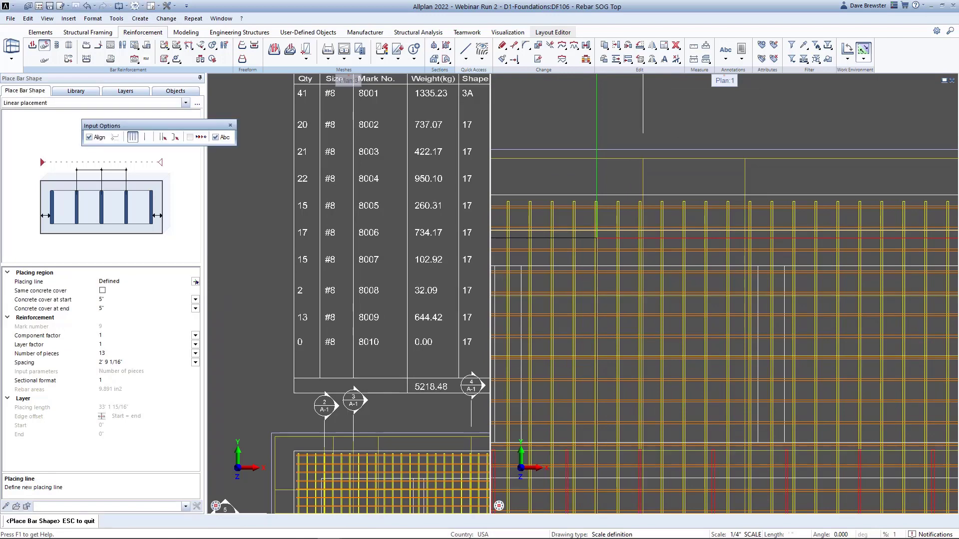
pyautogui.scroll(-5, 648, 304)
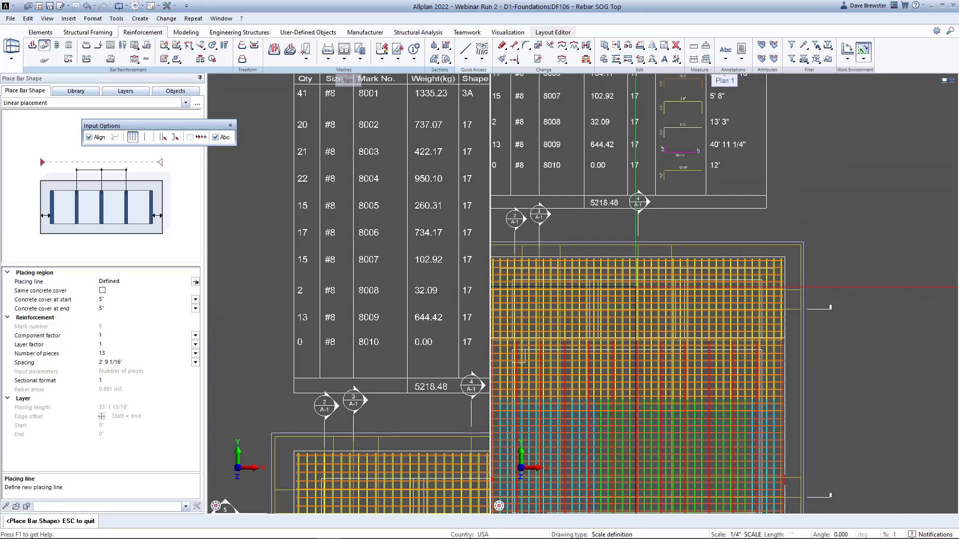
pyautogui.moveTo(649, 304); pyautogui.dragTo(664, 245, button='middle')
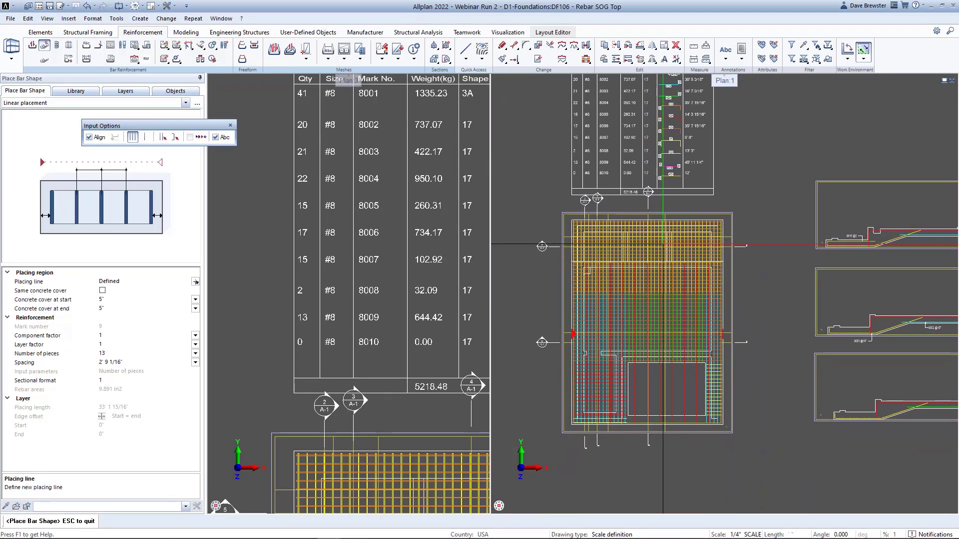
# - Set the bar 8009 placement's spacing to 10", adjust its number of pieces to 41, and finish the placement
pyautogui.click(132, 363)
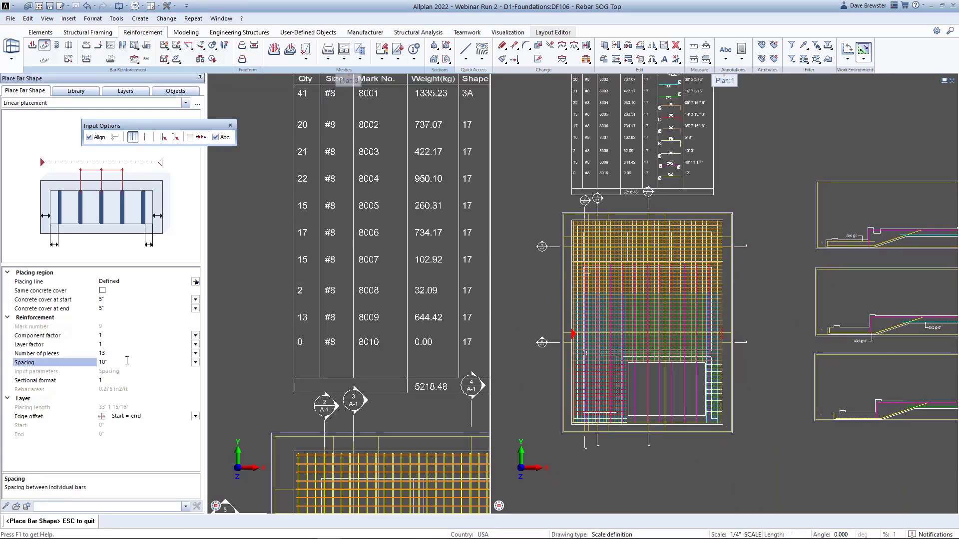
pyautogui.click(116, 354)
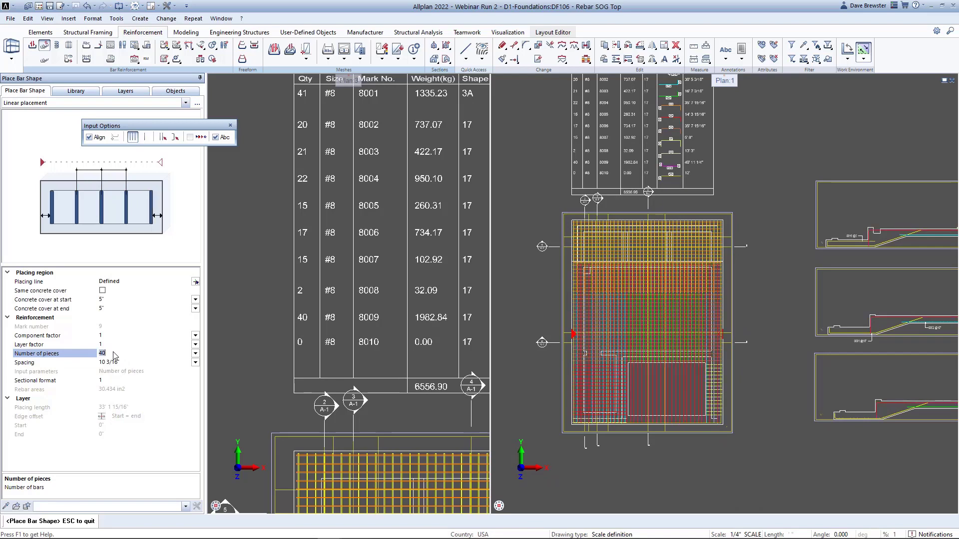
pyautogui.write('41')
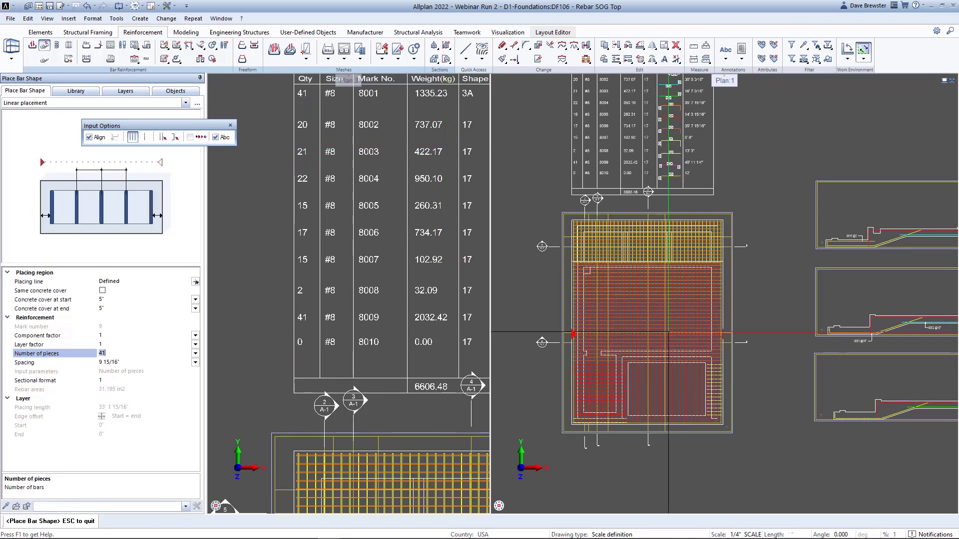
pyautogui.click(196, 282)
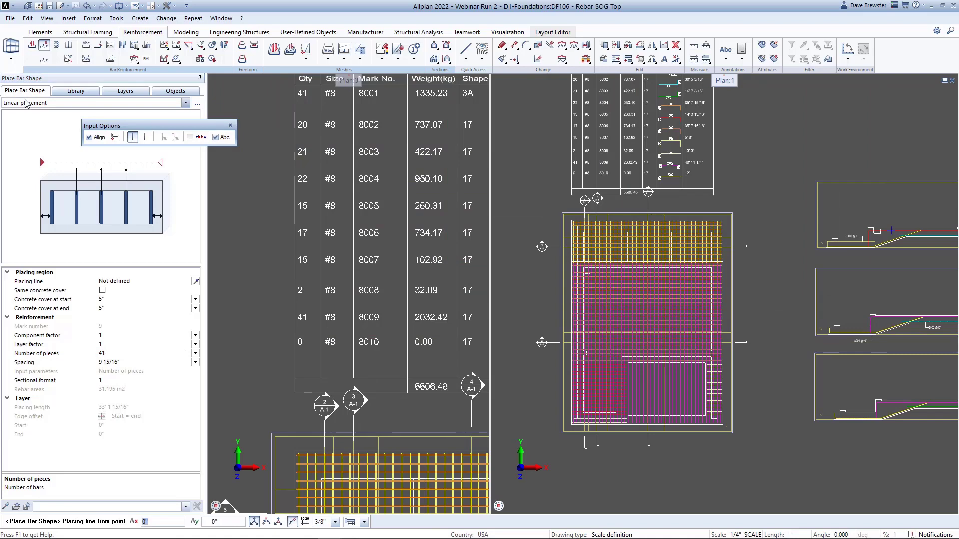
# - Place bar shape 8010 with 41 pieces by matching its placing line to the existing bars in the slab plan
pyautogui.click(43, 46)
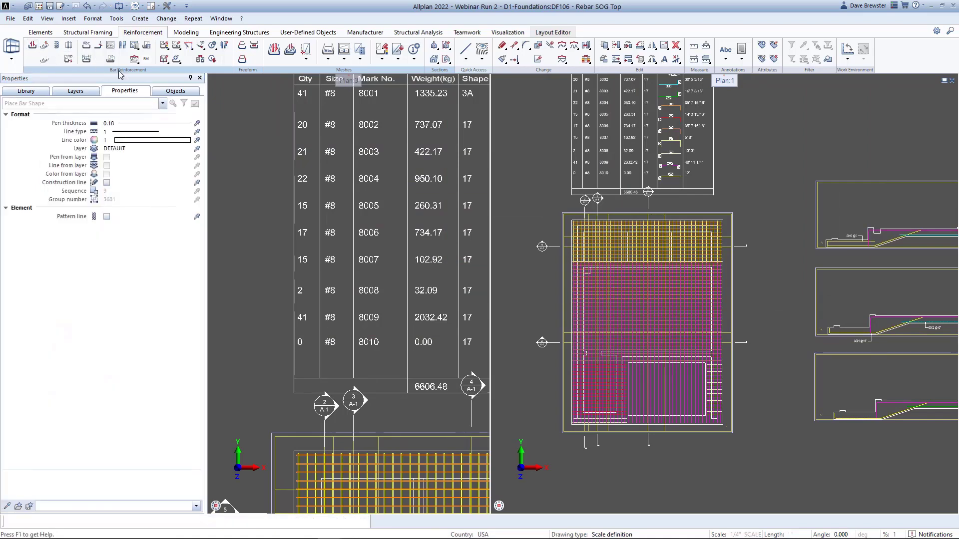
pyautogui.click(847, 241)
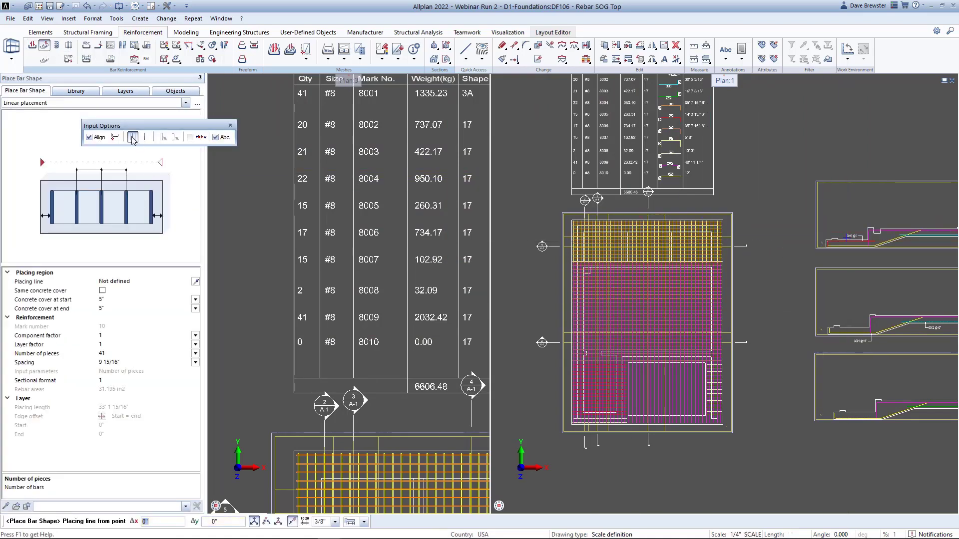
pyautogui.click(195, 282)
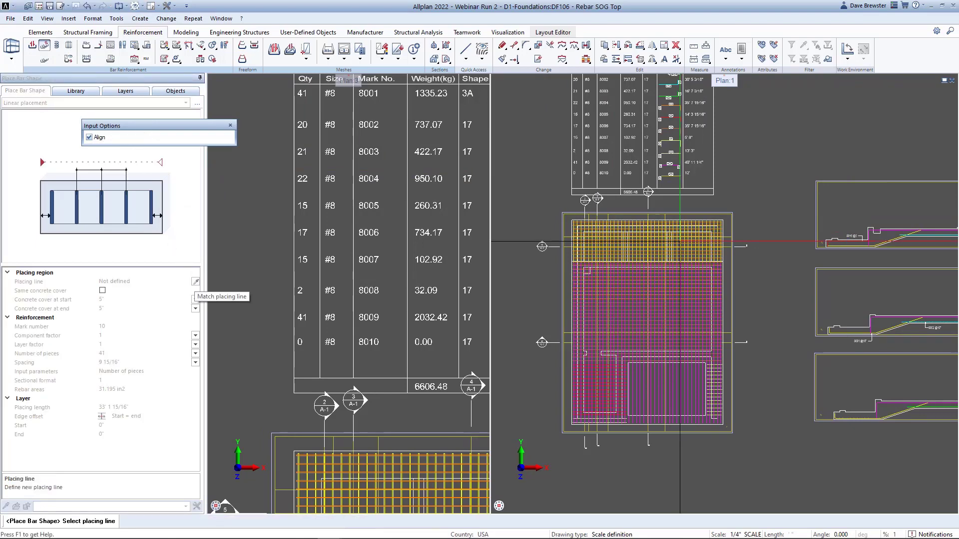
pyautogui.scroll(5, 704, 306)
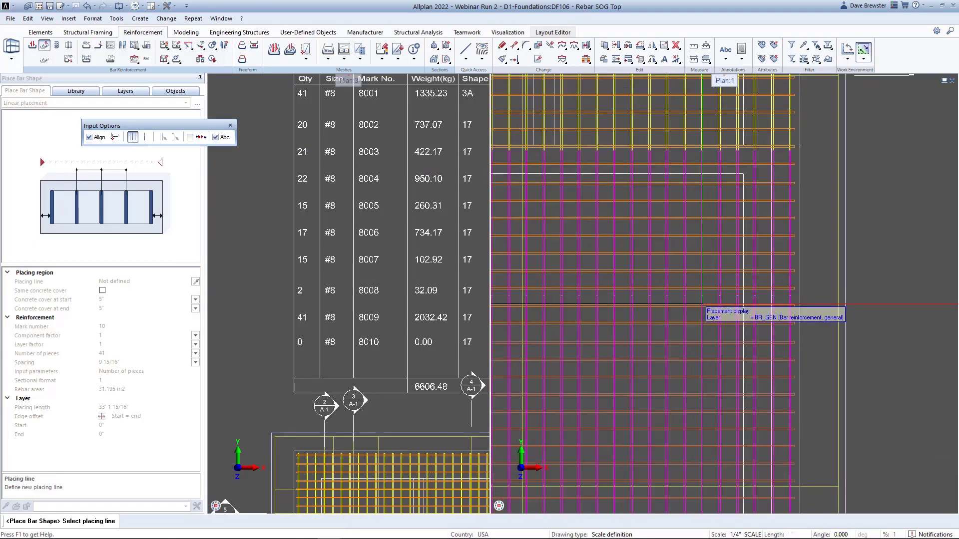
pyautogui.click(703, 306)
pyautogui.scroll(-5, 704, 306)
pyautogui.scroll(-5, 733, 255)
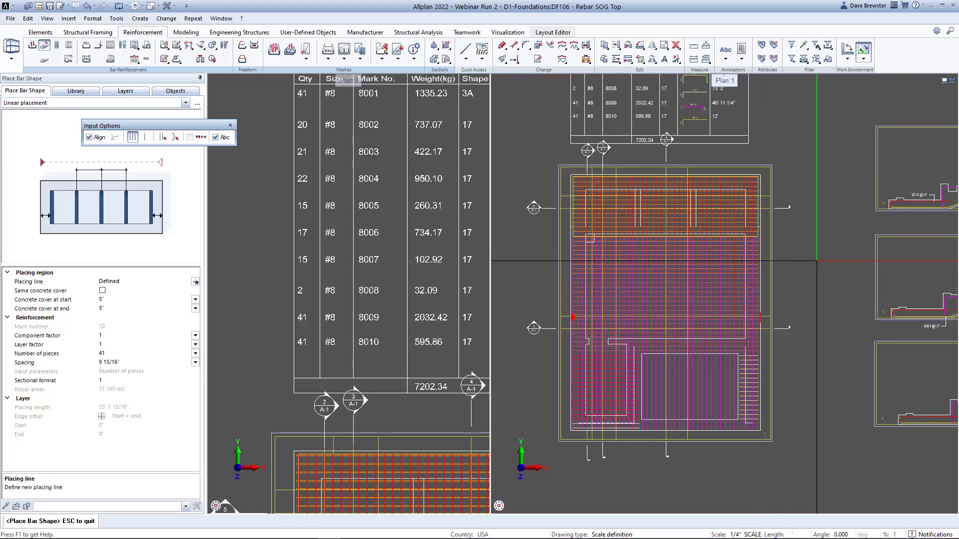
# - Finish the bar 8010 placement and skip adding a dimension line label
pyautogui.scroll(3, 717, 260)
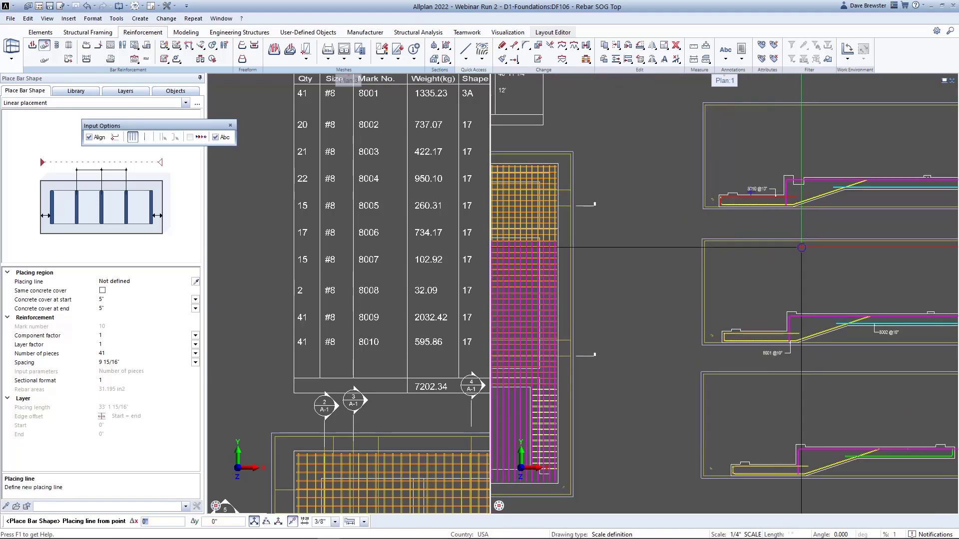
pyautogui.scroll(-2, 805, 245)
pyautogui.moveTo(830, 245); pyautogui.dragTo(769, 238, button='middle')
pyautogui.scroll(1, 769, 238)
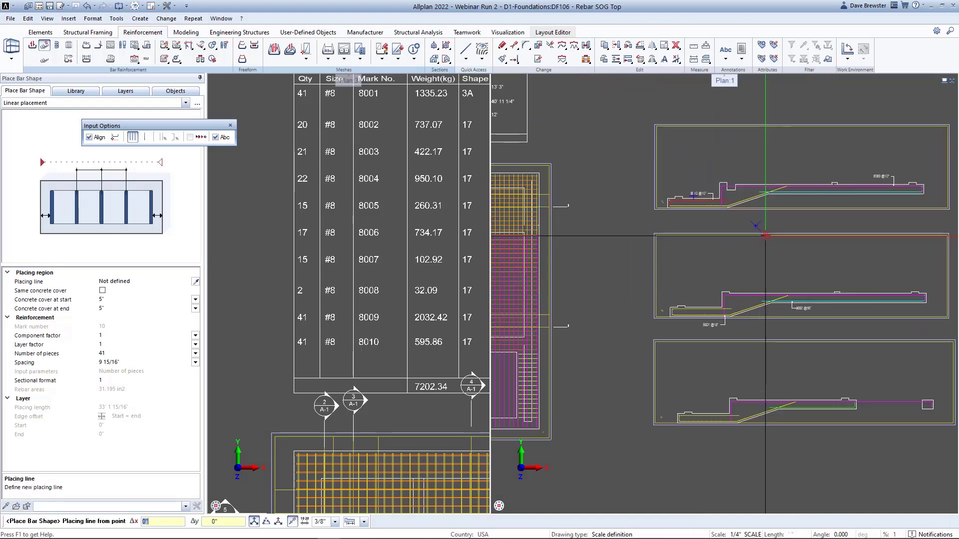
pyautogui.press('Escape')
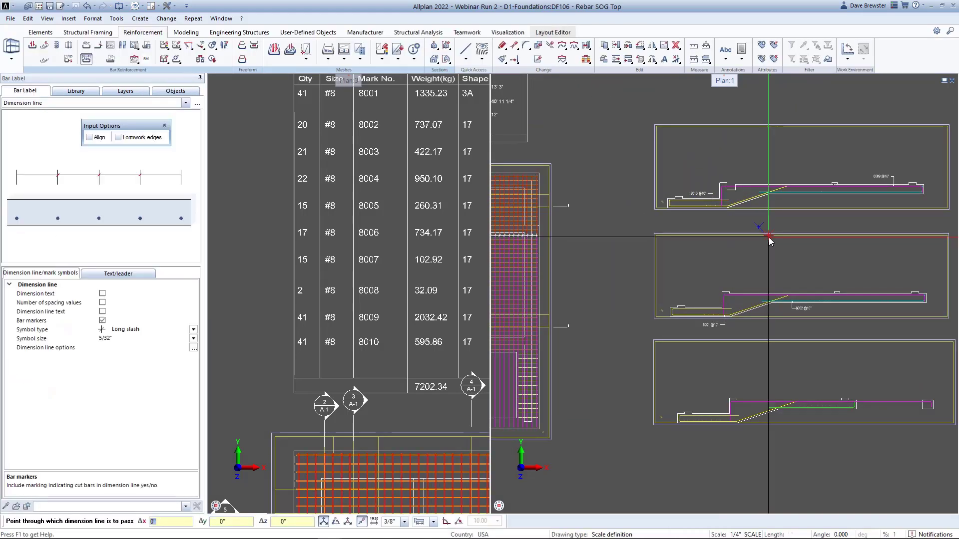
pyautogui.press('Escape')
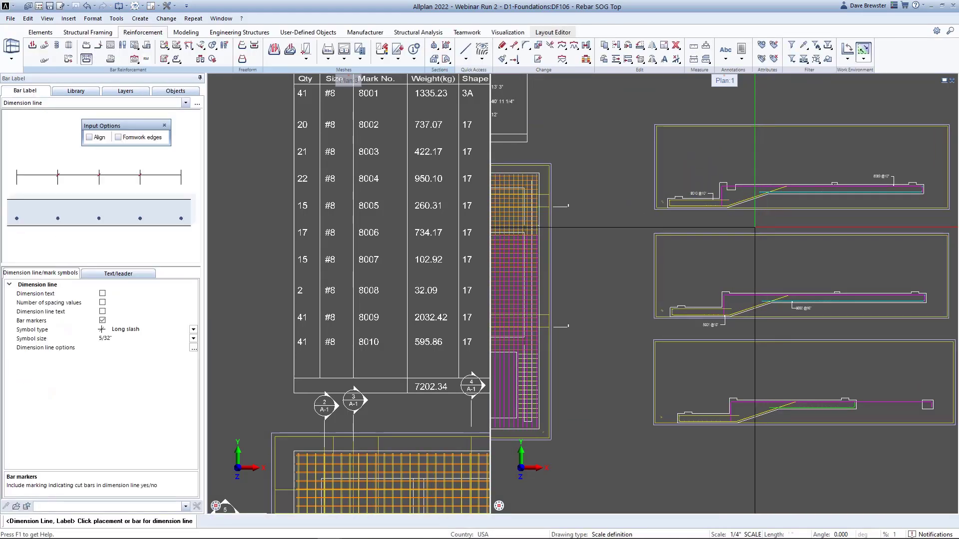
# - Leave the label command and copy the bar schedule legend straight up, placing the copy above the original
pyautogui.scroll(-1, 777, 229)
pyautogui.scroll(-1, 779, 226)
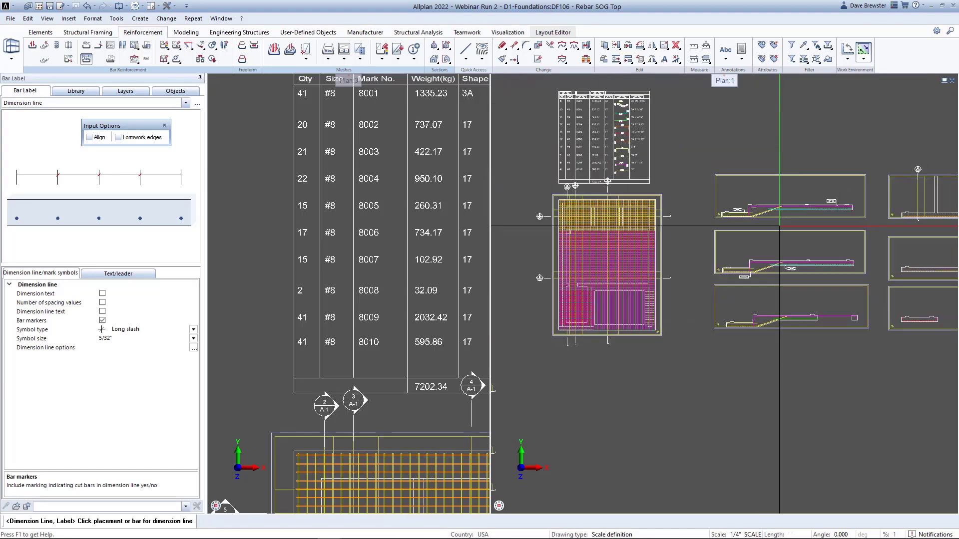
pyautogui.scroll(-1, 834, 223)
pyautogui.scroll(-4, 359, 227)
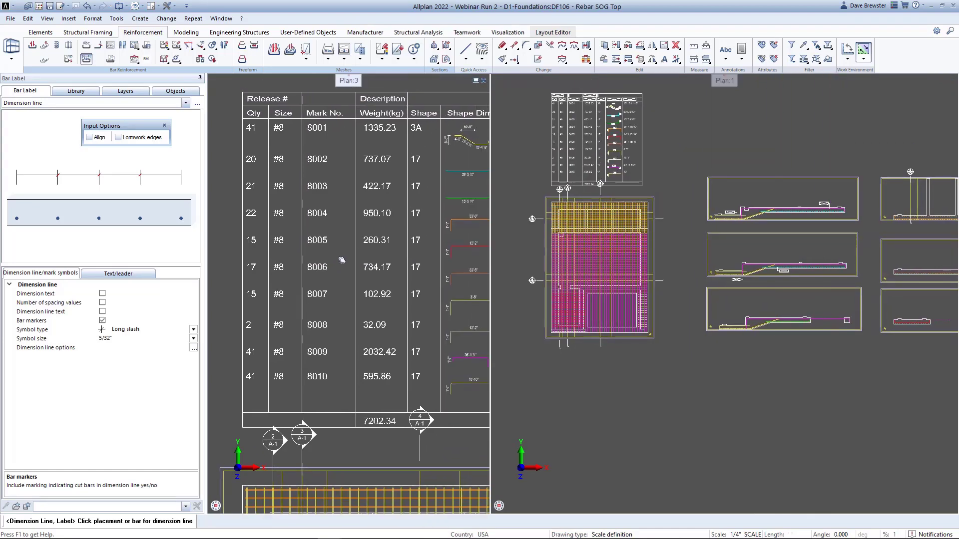
pyautogui.scroll(-5, 353, 240)
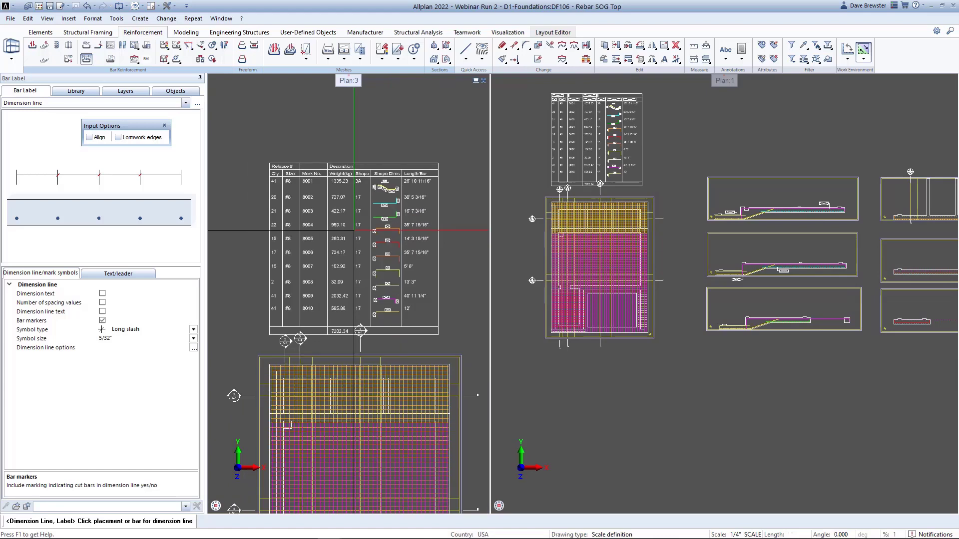
pyautogui.press('Escape')
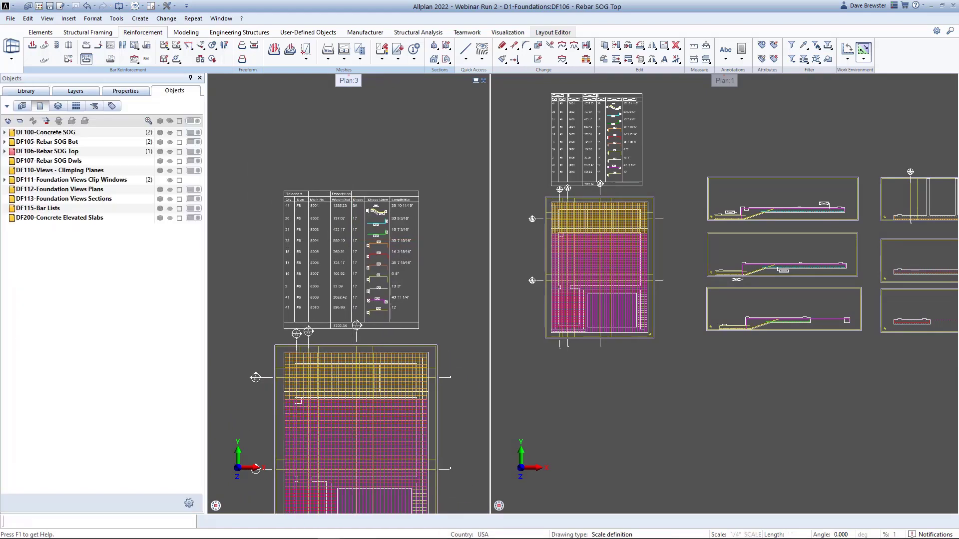
pyautogui.press('c')
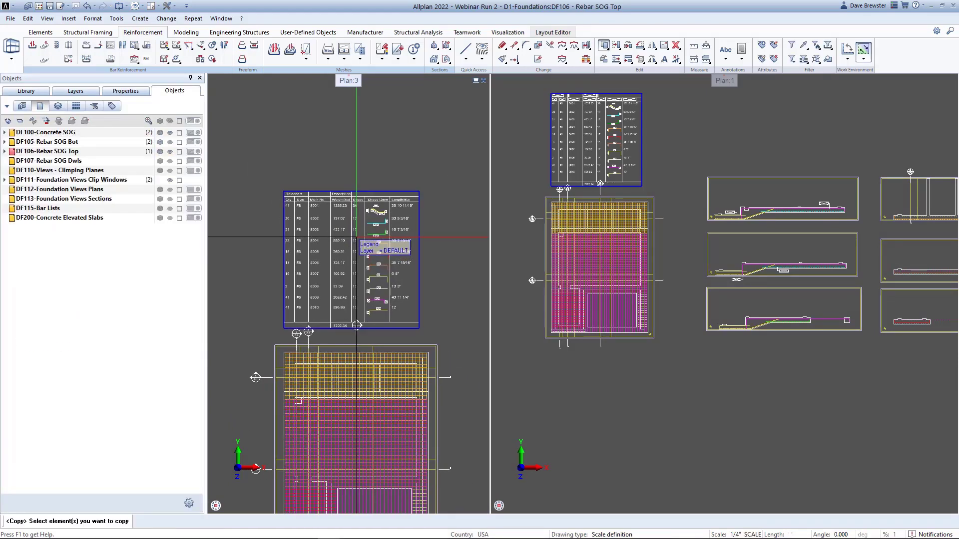
pyautogui.click(356, 236)
pyautogui.click(443, 278)
pyautogui.moveTo(440, 194); pyautogui.dragTo(463, 270, button='middle')
pyautogui.scroll(-1, 462, 269)
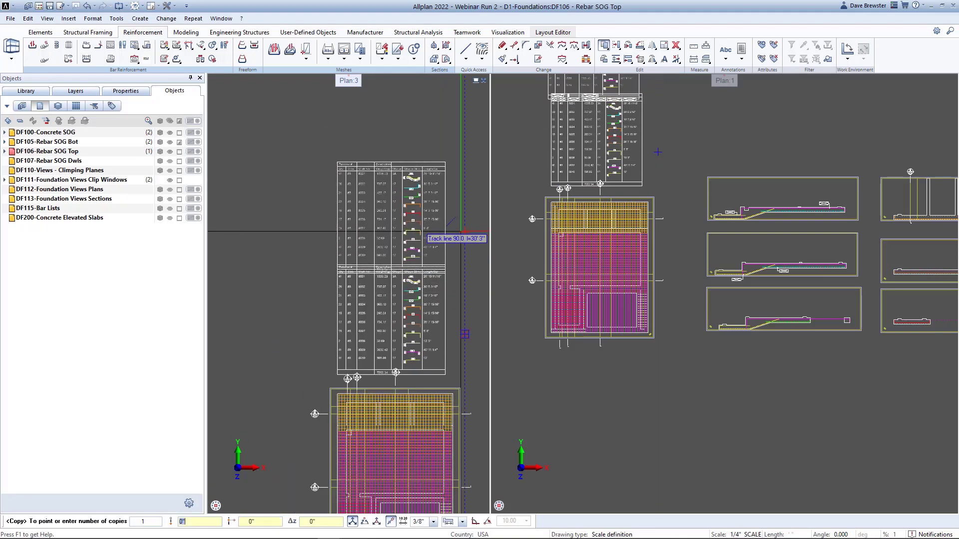
pyautogui.click(461, 208)
pyautogui.press('Escape')
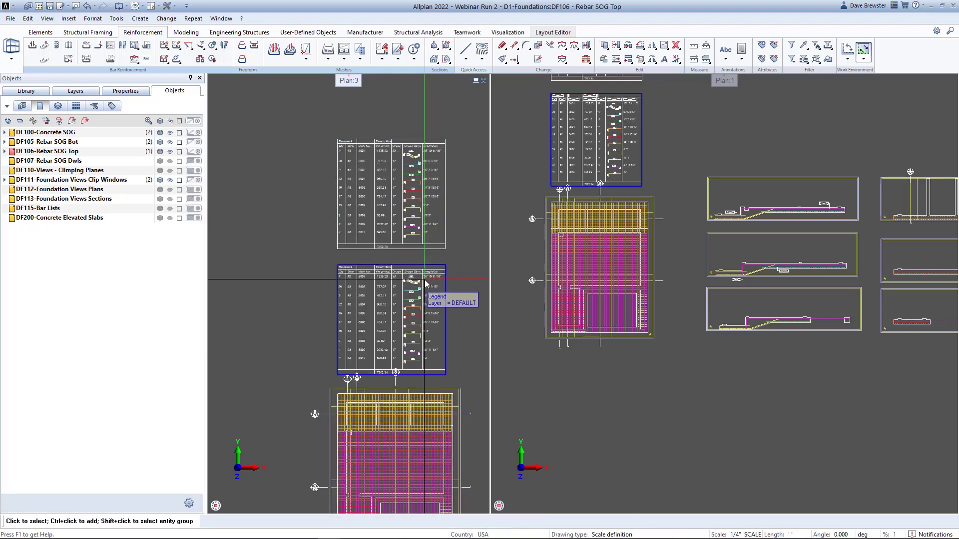
# - Filter the lower bar schedule legend to drawing file 105, Rebar SOG Bot
pyautogui.doubleClick(425, 281)
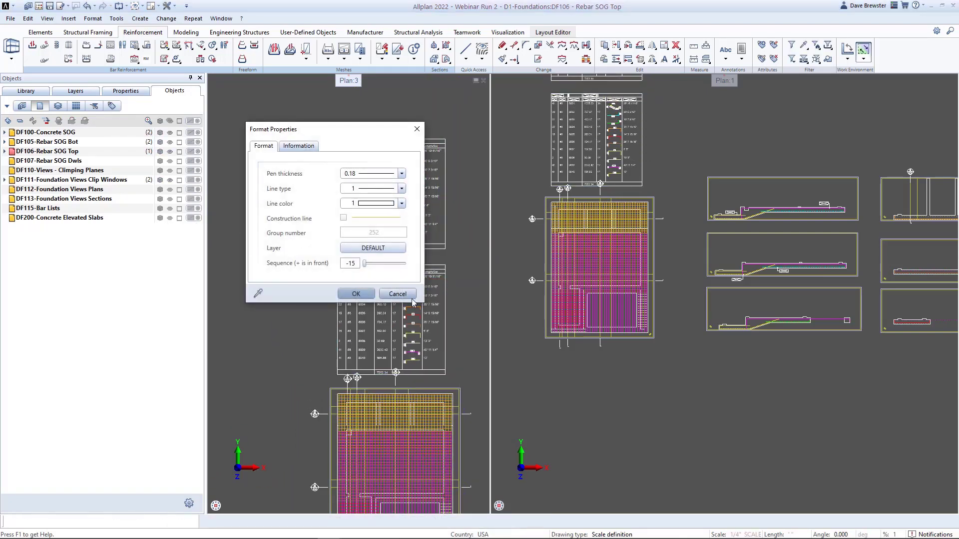
pyautogui.click(410, 298)
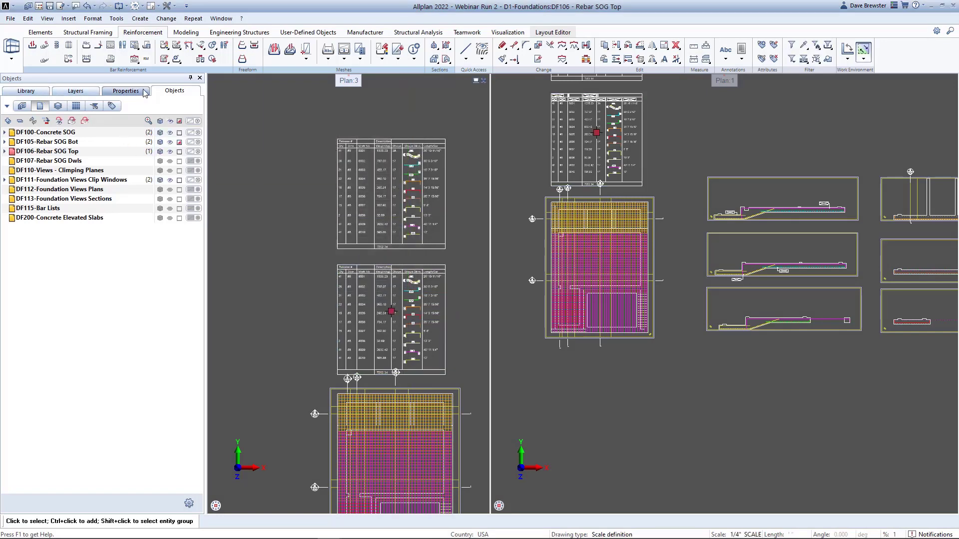
pyautogui.click(126, 91)
pyautogui.click(131, 200)
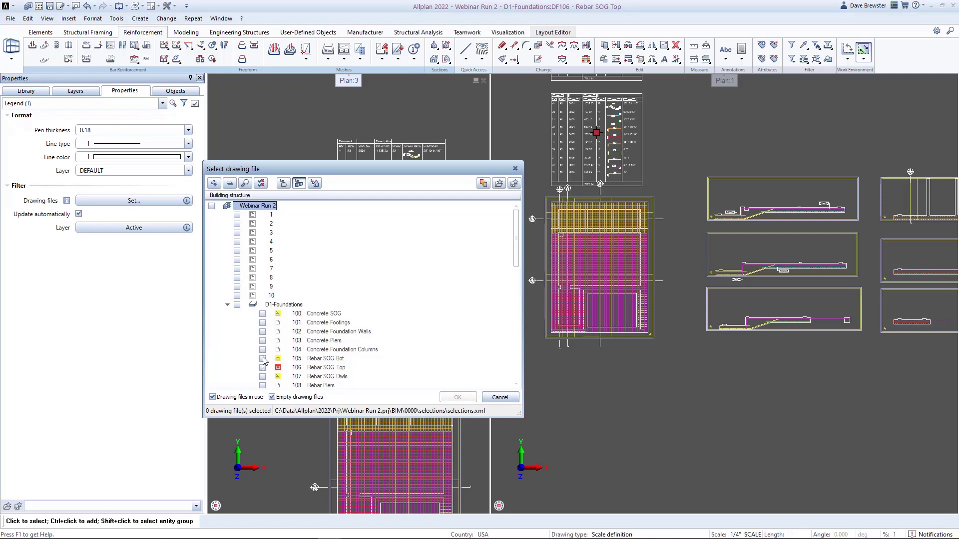
pyautogui.click(475, 401)
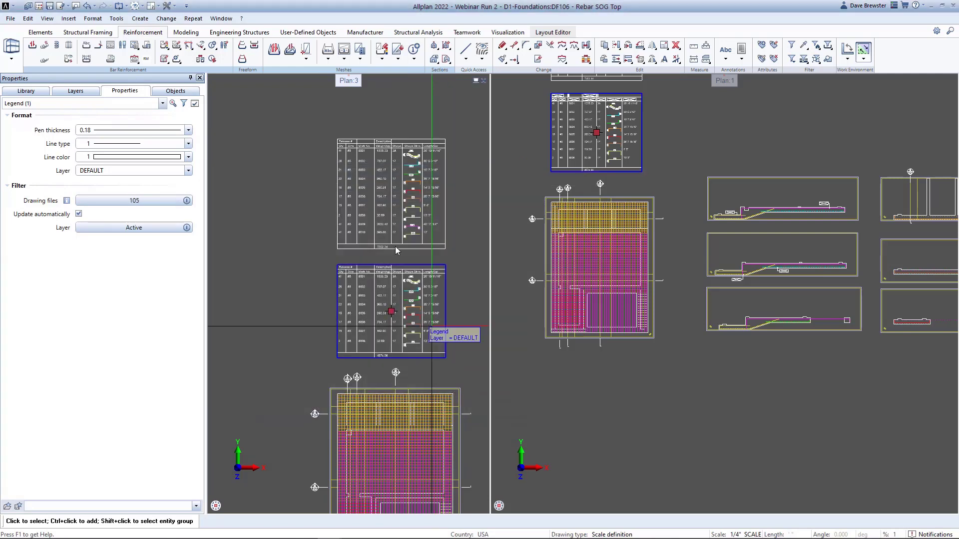
# - Filter the upper bar schedule legend to drawing file 106, Rebar SOG Top
pyautogui.click(134, 200)
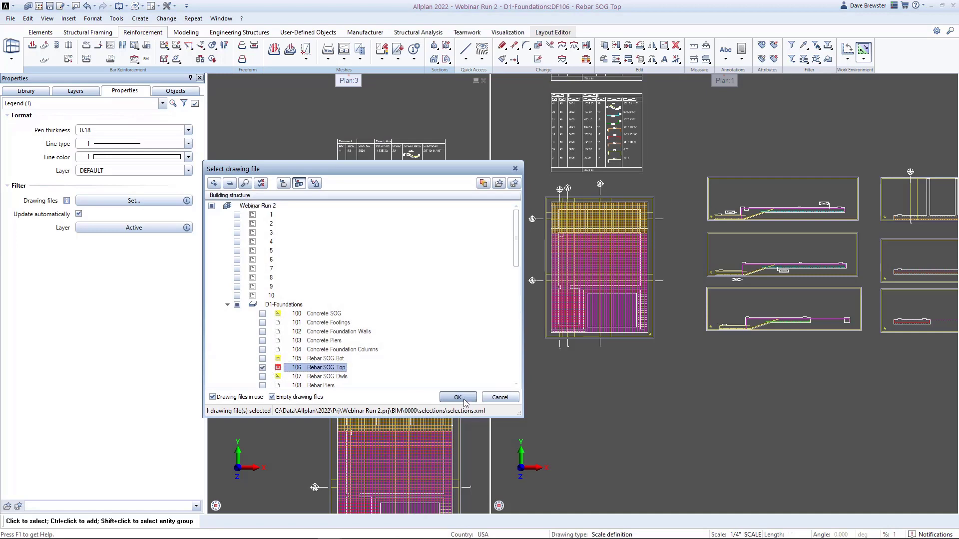
pyautogui.click(463, 399)
pyautogui.moveTo(389, 192)
pyautogui.mouseDown(button='middle')
pyautogui.moveTo(375, 208)
pyautogui.moveTo(388, 196)
pyautogui.mouseUp(button='middle')
pyautogui.click(447, 285)
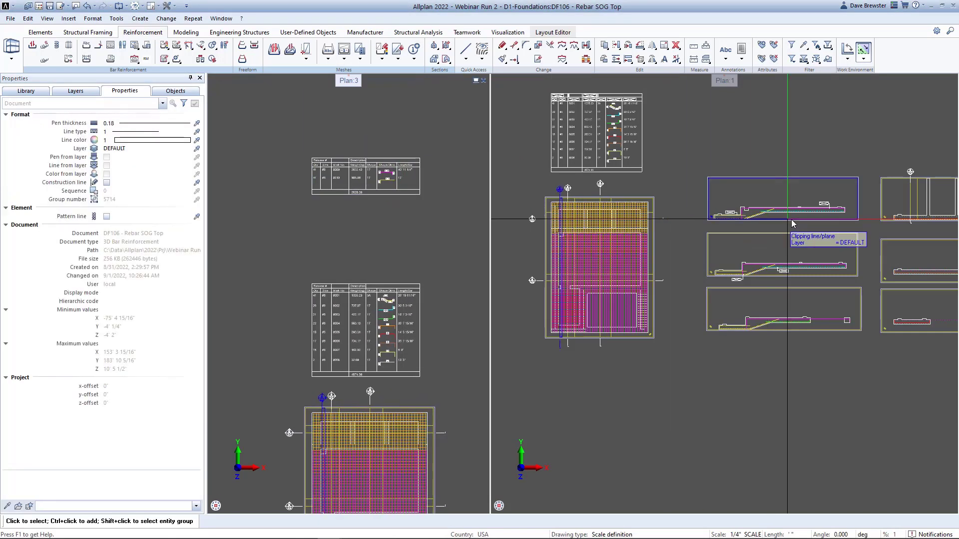
# - Hide drawing file DF105-Rebar SOG Bot in the object list so the top bars stand alone in the slab plan
pyautogui.moveTo(847, 222); pyautogui.dragTo(799, 218, button='middle')
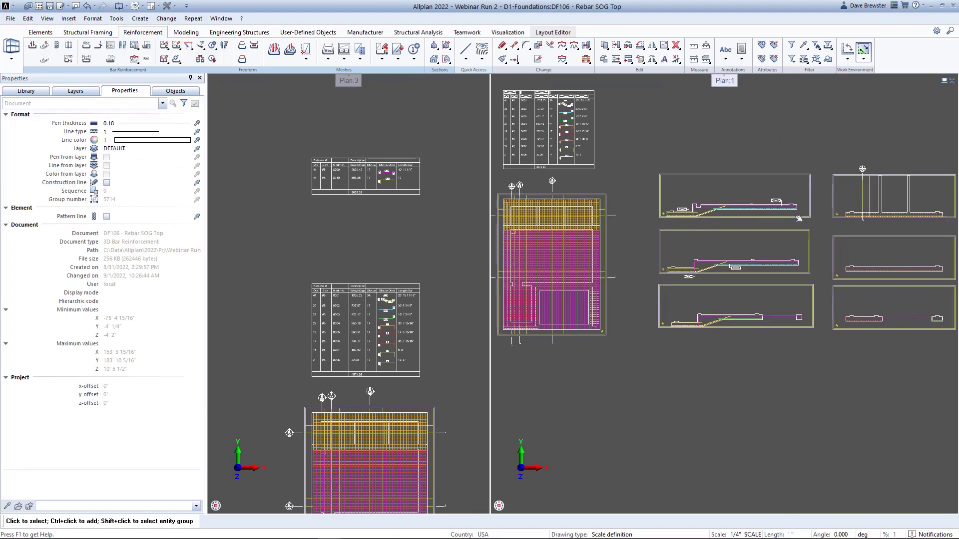
pyautogui.scroll(2, 692, 210)
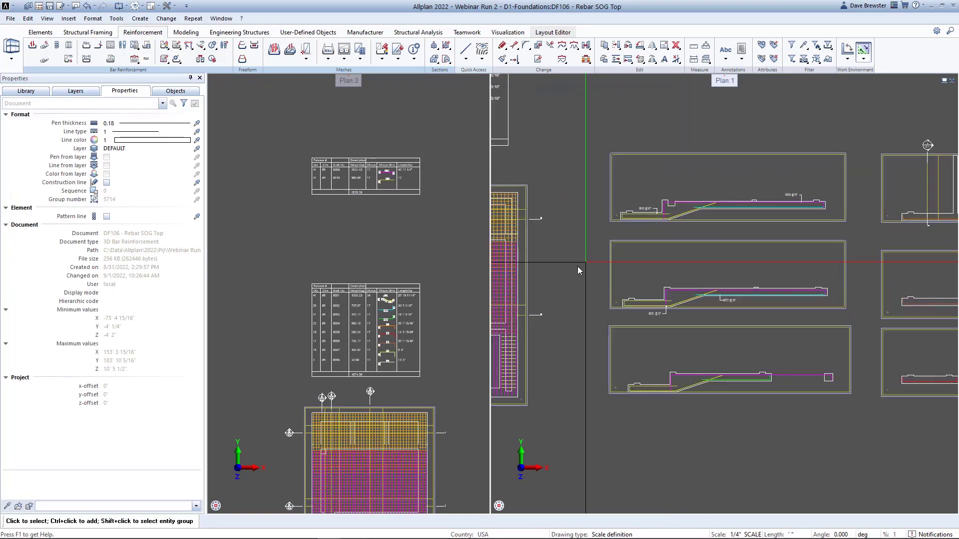
pyautogui.moveTo(578, 270); pyautogui.dragTo(807, 261, button='middle')
pyautogui.scroll(2, 728, 265)
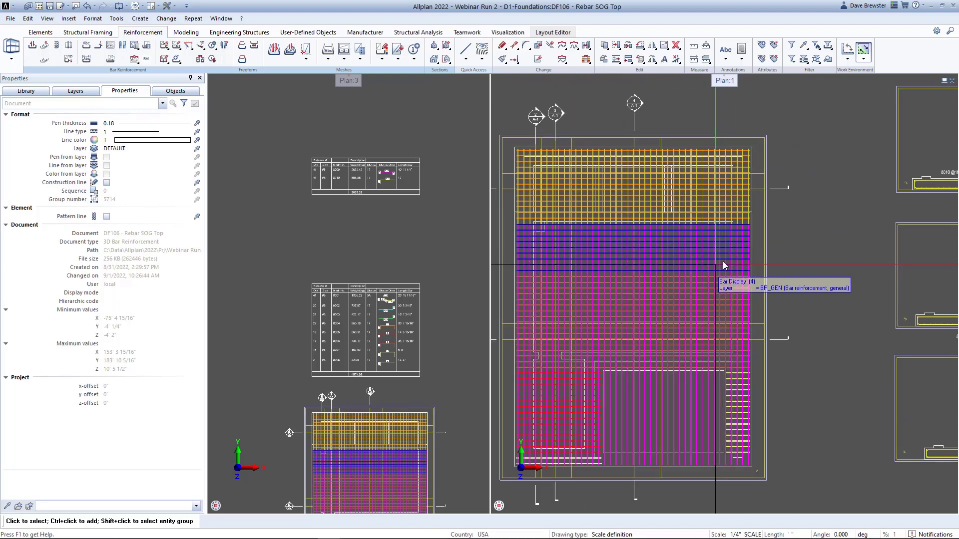
pyautogui.moveTo(725, 265); pyautogui.dragTo(801, 260, button='middle')
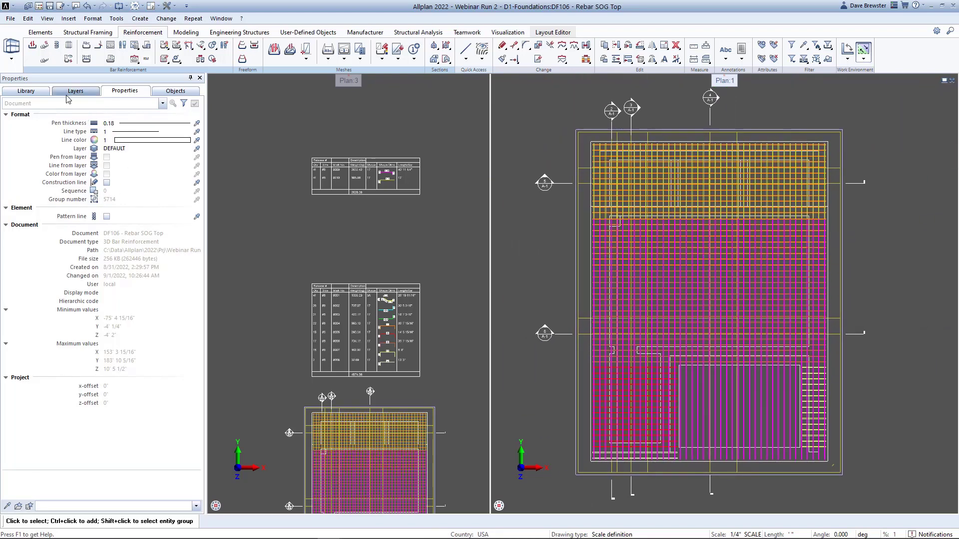
pyautogui.click(173, 91)
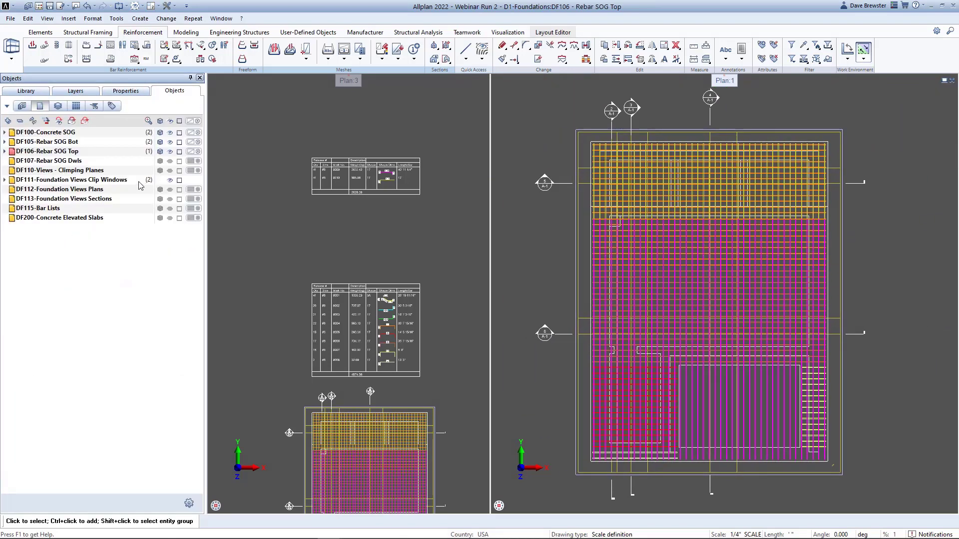
pyautogui.click(169, 142)
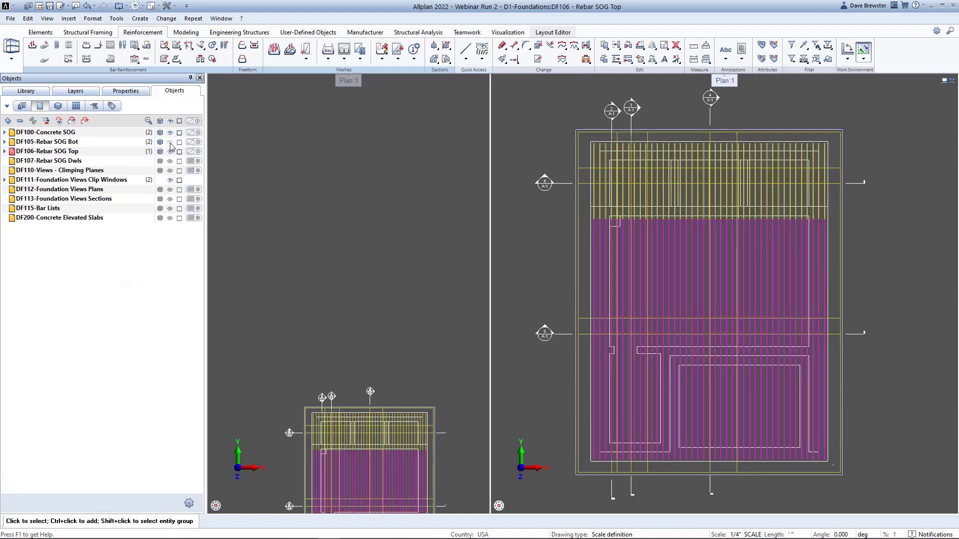
# - Assign a new mark number to the top slab bars that cross the small square recess in the plan
pyautogui.scroll(5, 624, 227)
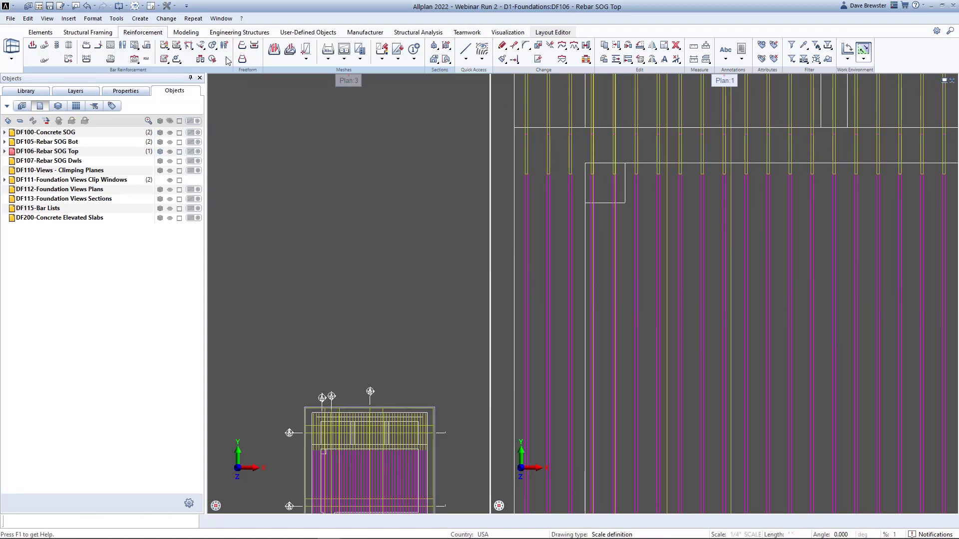
pyautogui.click(213, 45)
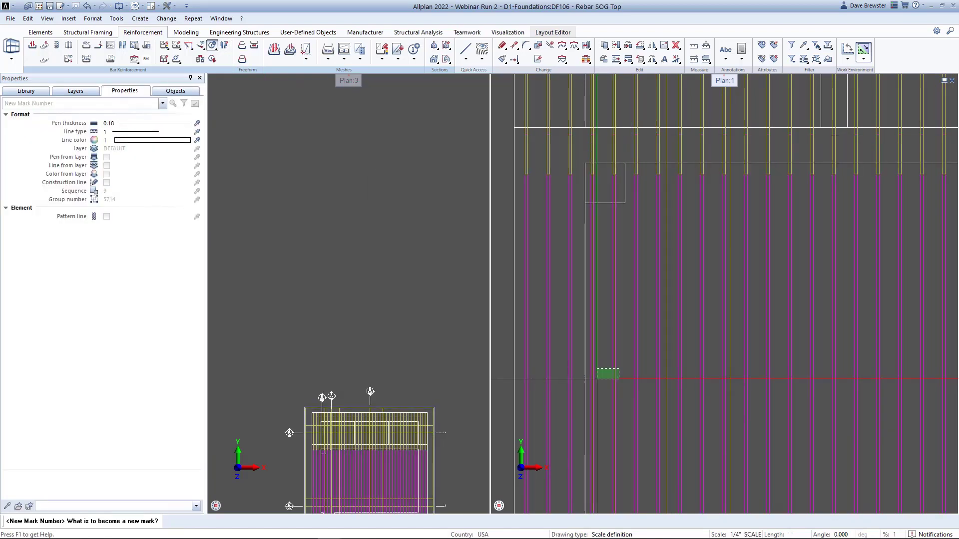
pyautogui.click(606, 379)
pyautogui.press('Return')
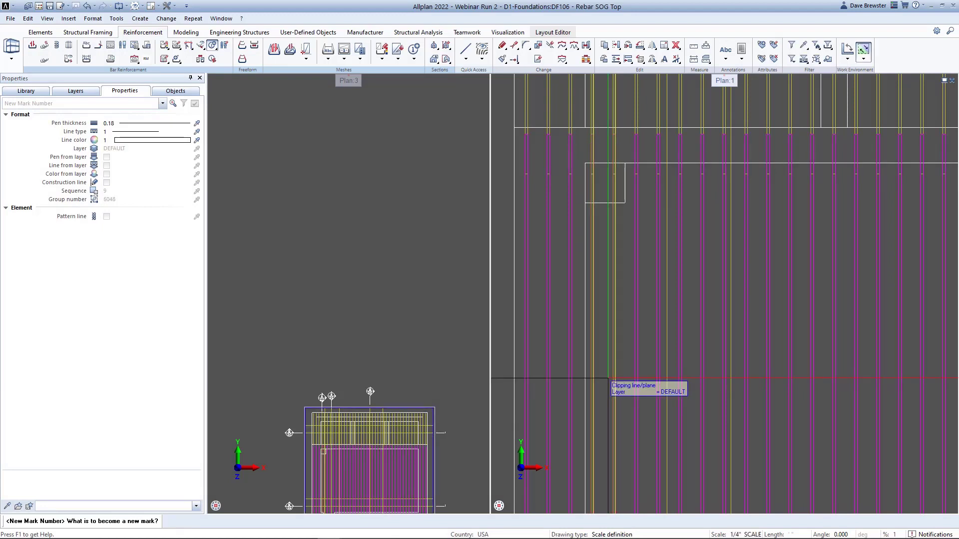
pyautogui.scroll(-3, 620, 384)
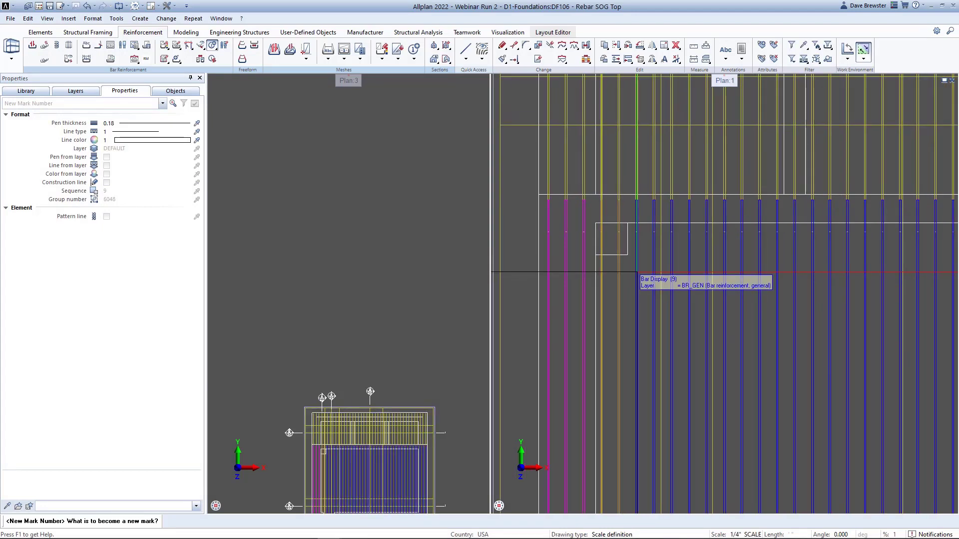
# - Split the newly marked bars around the small square recess, spanning its opposite corners with a 3" opening clearance
pyautogui.scroll(2, 638, 274)
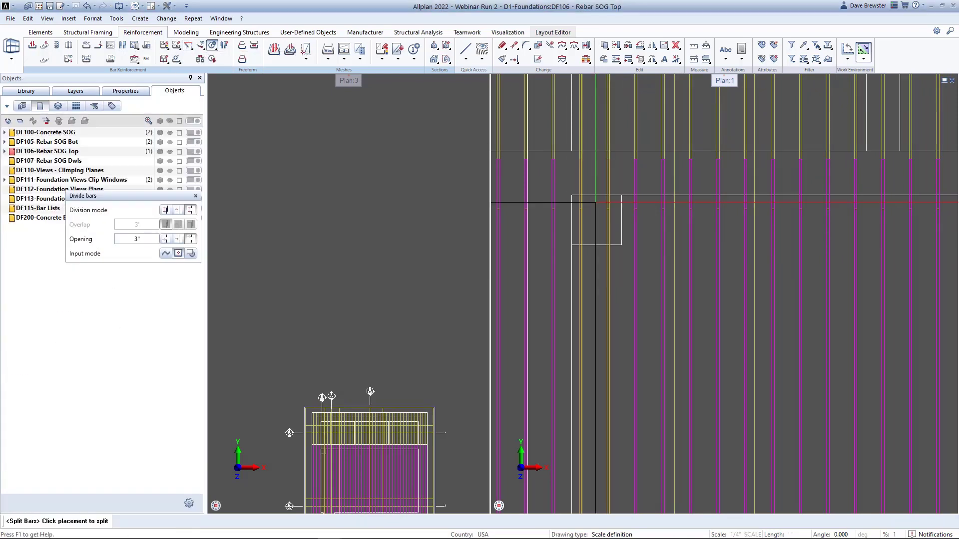
pyautogui.click(609, 268)
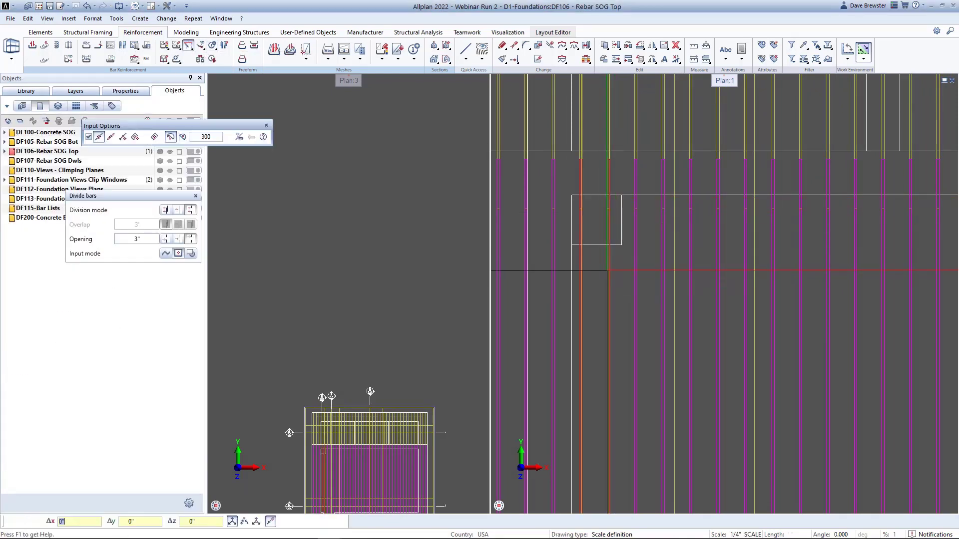
pyautogui.click(572, 246)
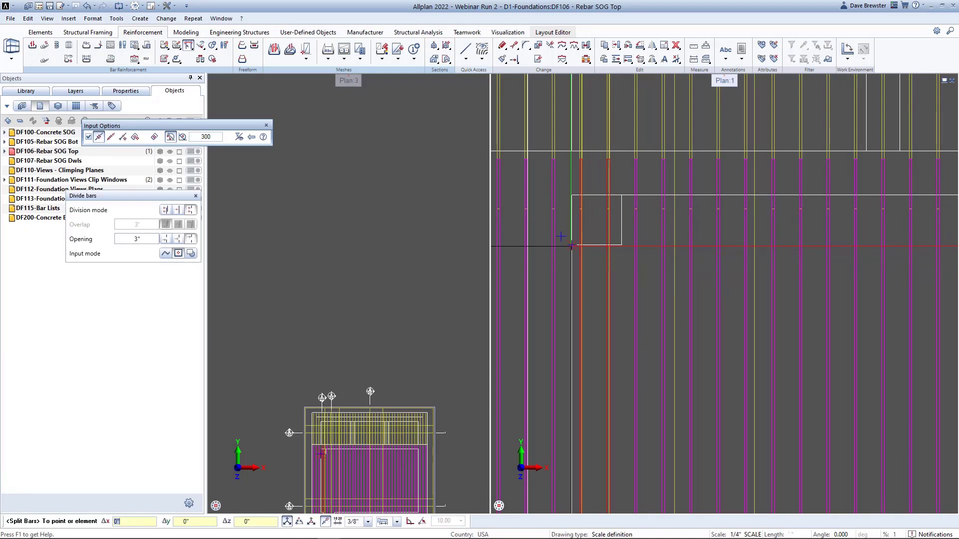
pyautogui.click(621, 195)
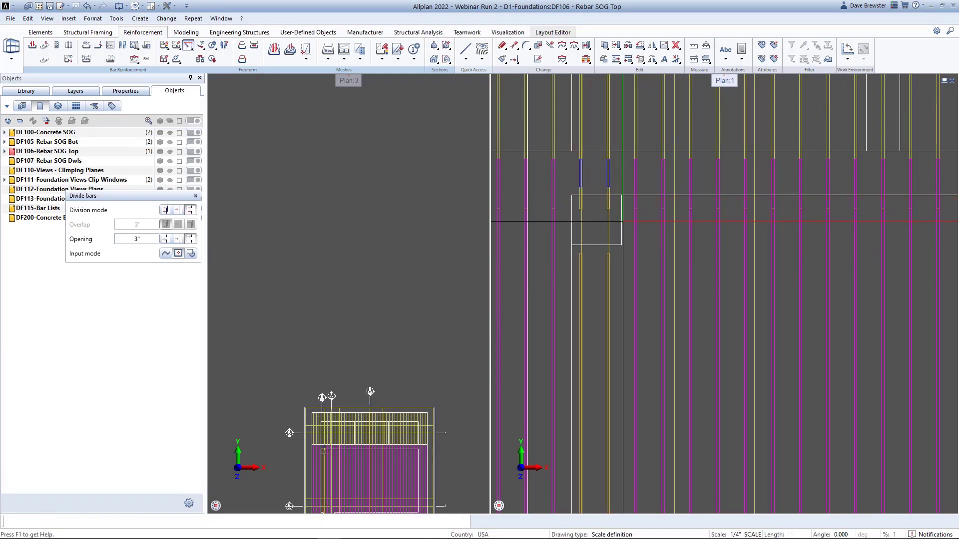
pyautogui.scroll(-5, 599, 245)
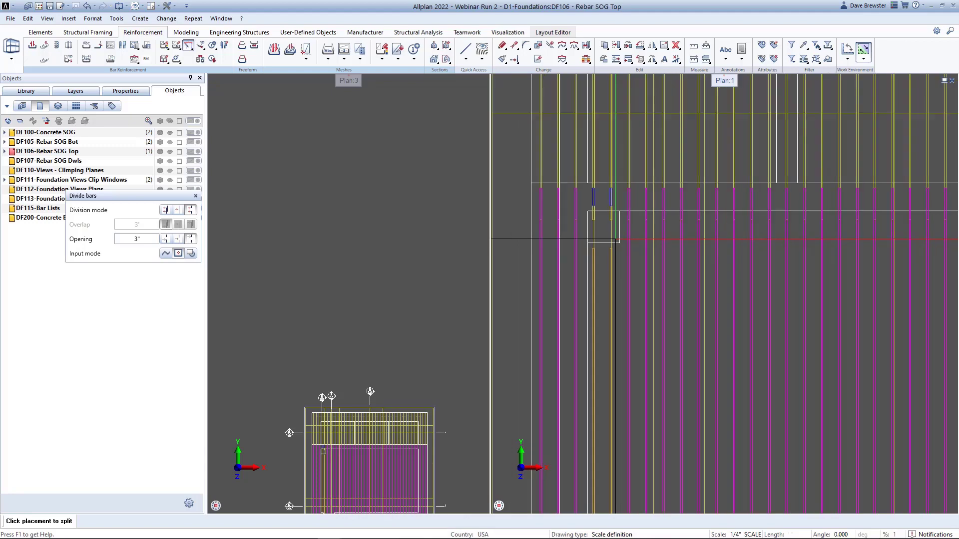
pyautogui.scroll(-5, 608, 258)
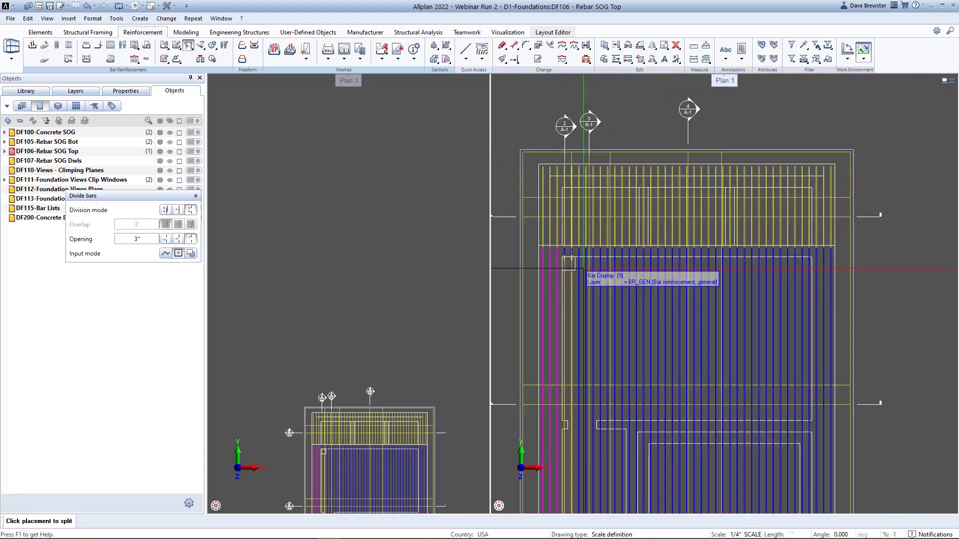
# - In the section, add a downward leg to the short hooked bar beside the recess, ending 2' 3" below the recess floor level
pyautogui.moveTo(749, 264); pyautogui.dragTo(535, 298, button='middle')
pyautogui.scroll(4, 795, 247)
pyautogui.scroll(4, 804, 238)
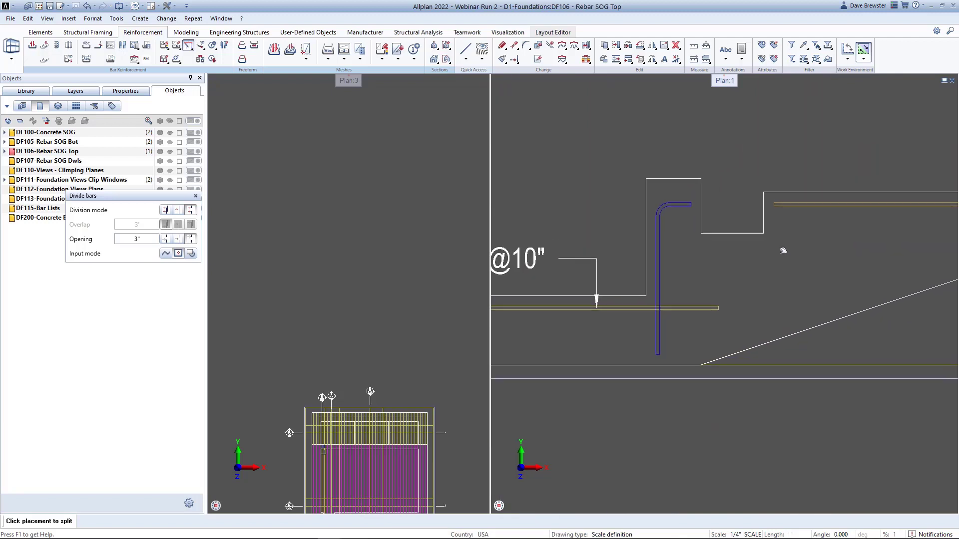
pyautogui.scroll(-3, 772, 253)
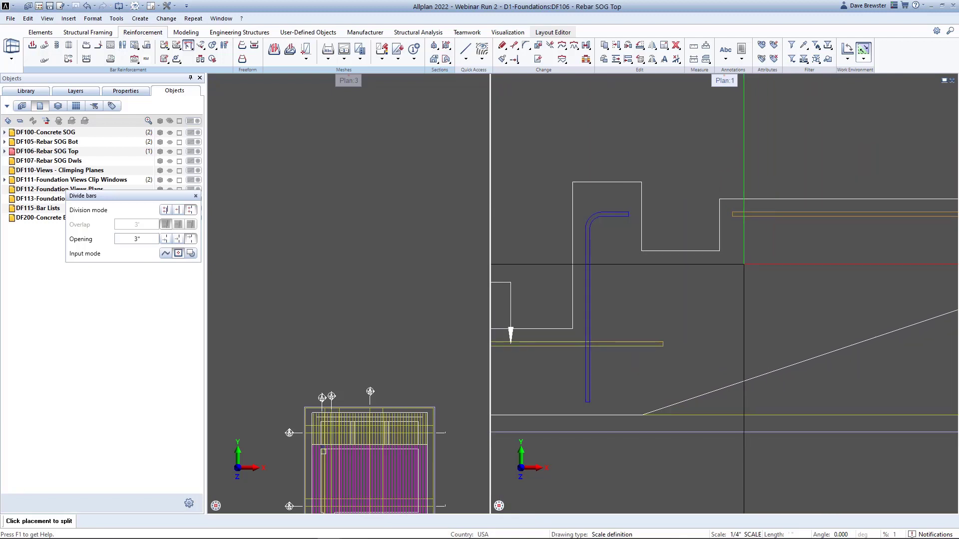
pyautogui.moveTo(731, 291); pyautogui.dragTo(786, 265, button='middle')
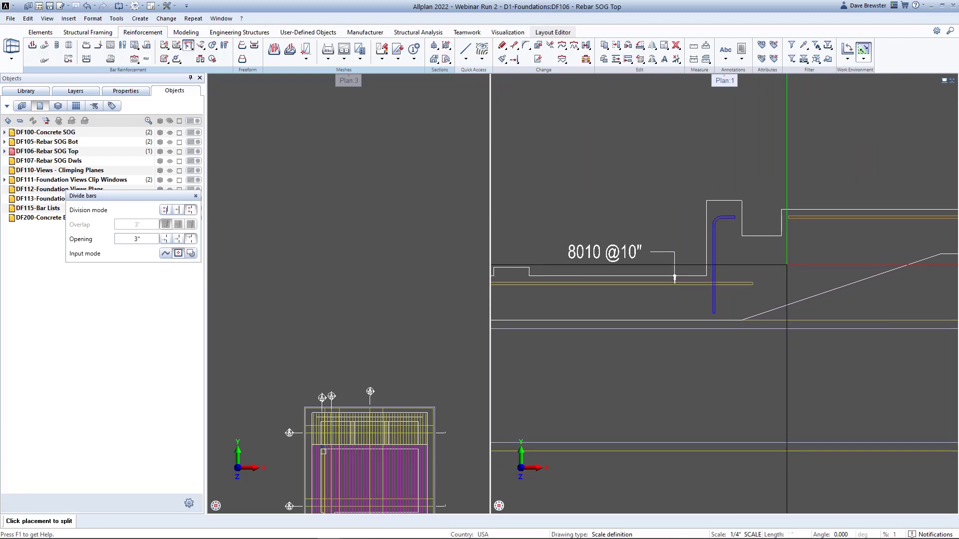
pyautogui.scroll(-1, 786, 266)
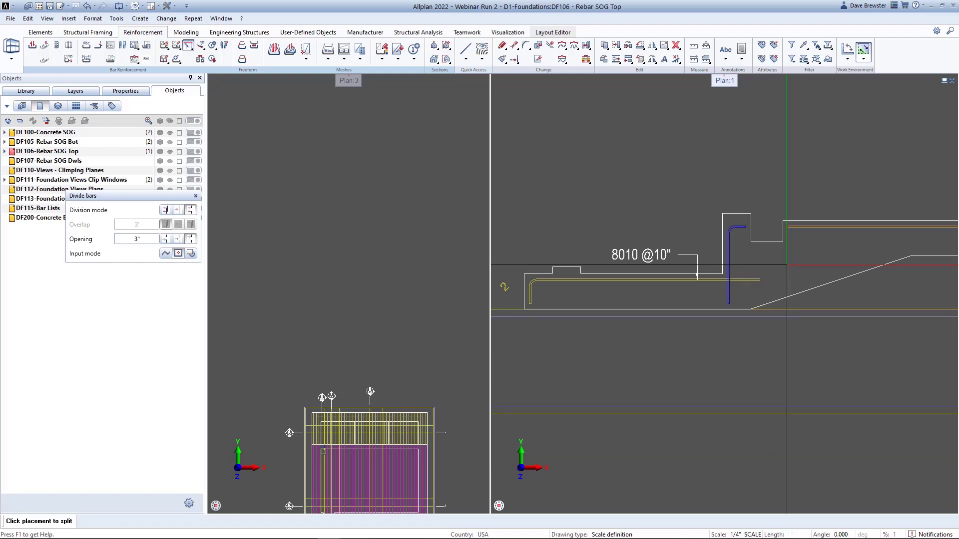
pyautogui.scroll(3, 787, 265)
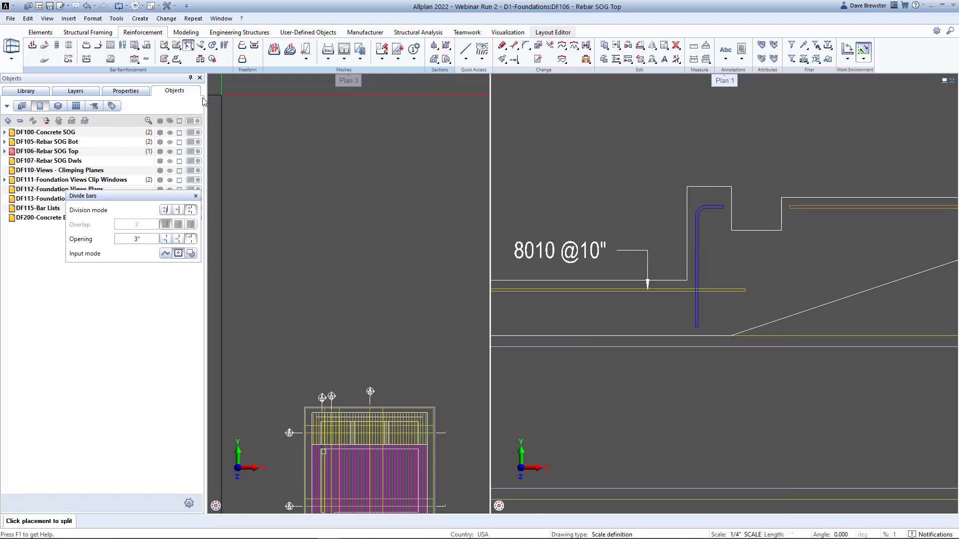
pyautogui.click(177, 59)
pyautogui.scroll(2, 726, 212)
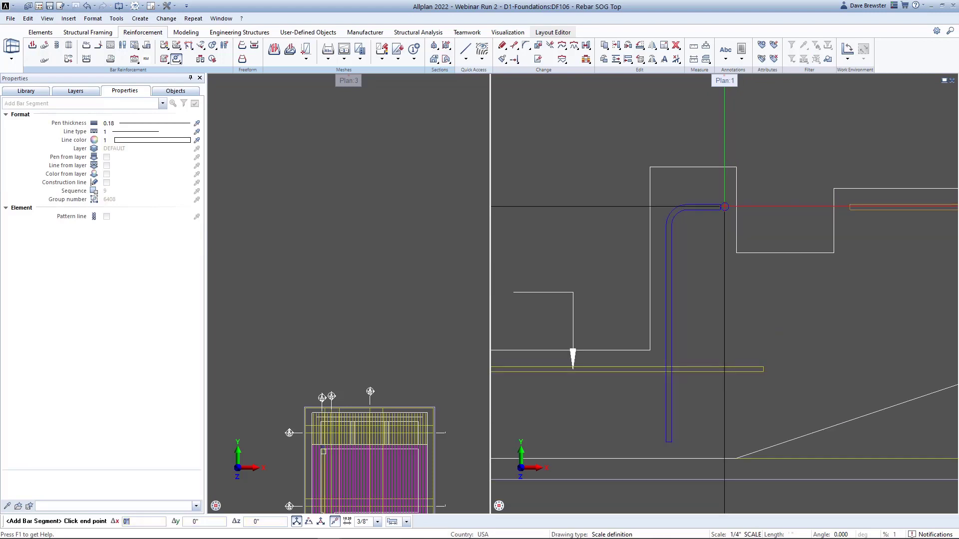
pyautogui.click(721, 210)
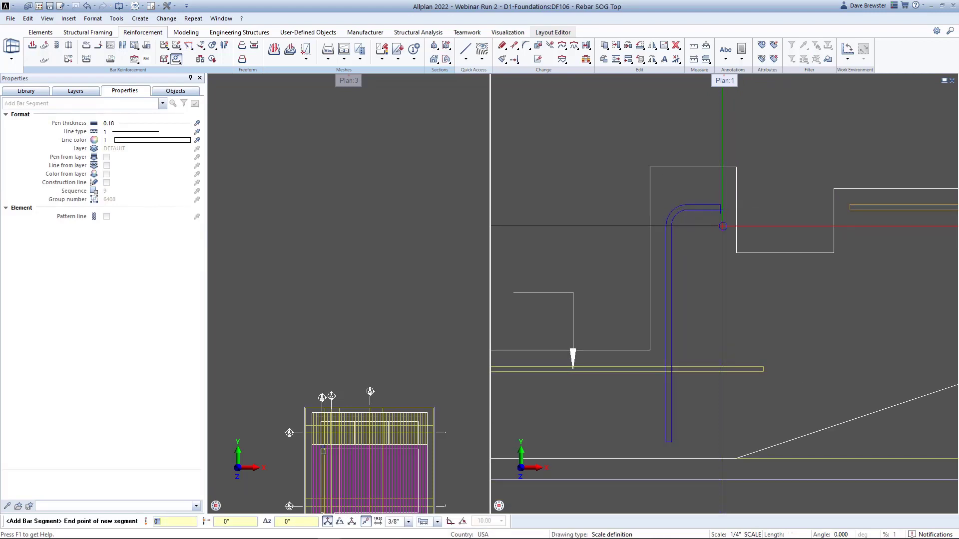
pyautogui.rightClick(721, 253)
pyautogui.click(753, 391)
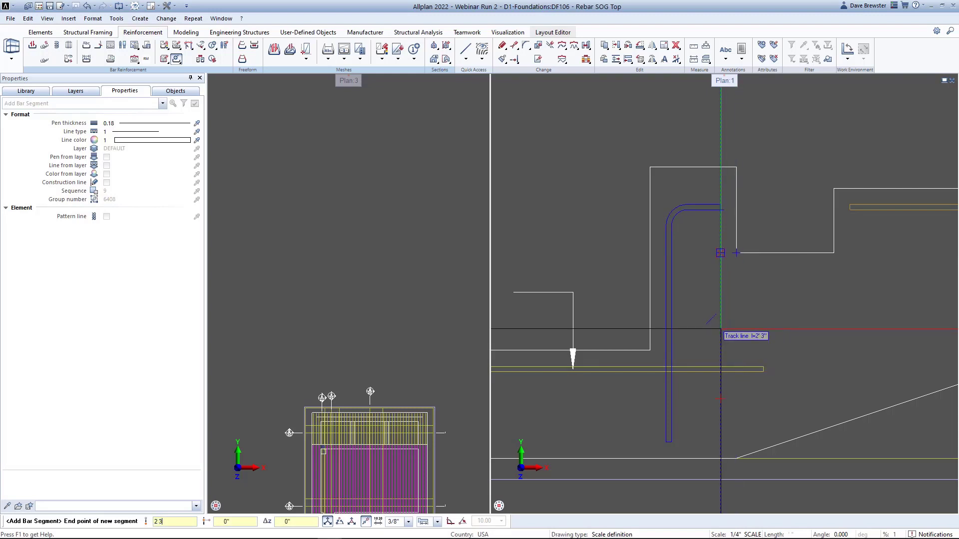
pyautogui.write('2 3')
pyautogui.press('Return')
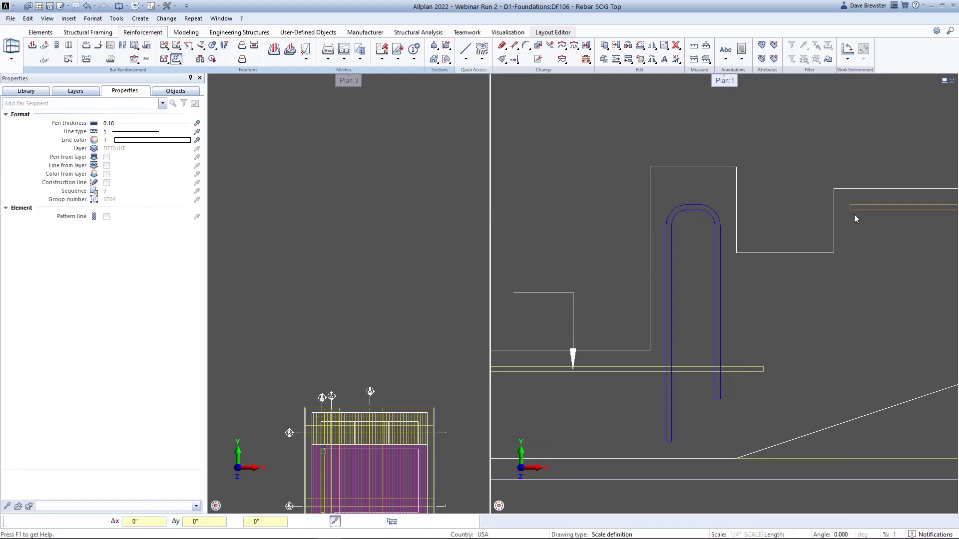
# - Add a downward leg to the long top bar's end across the recess, also ending 2' 3" below the recess floor level
pyautogui.rightClick(853, 255)
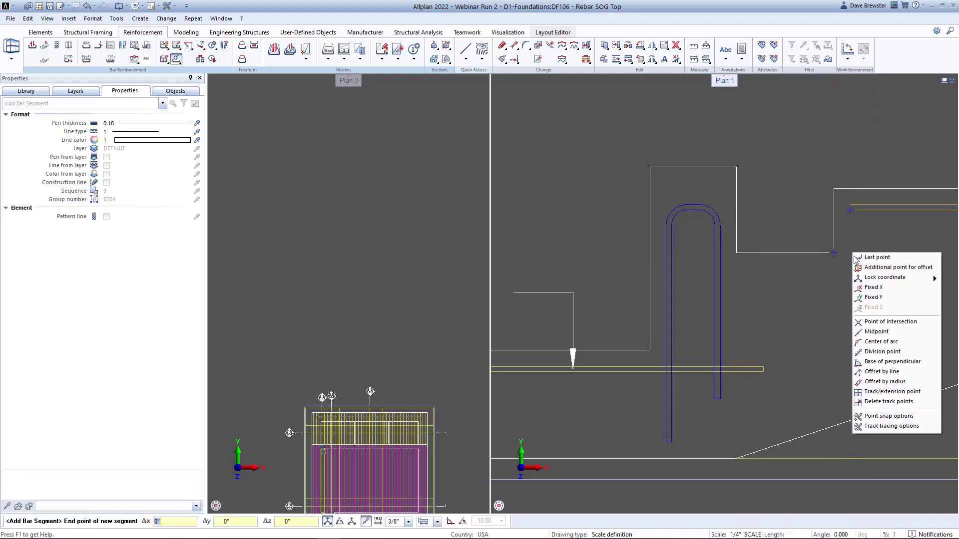
pyautogui.click(893, 393)
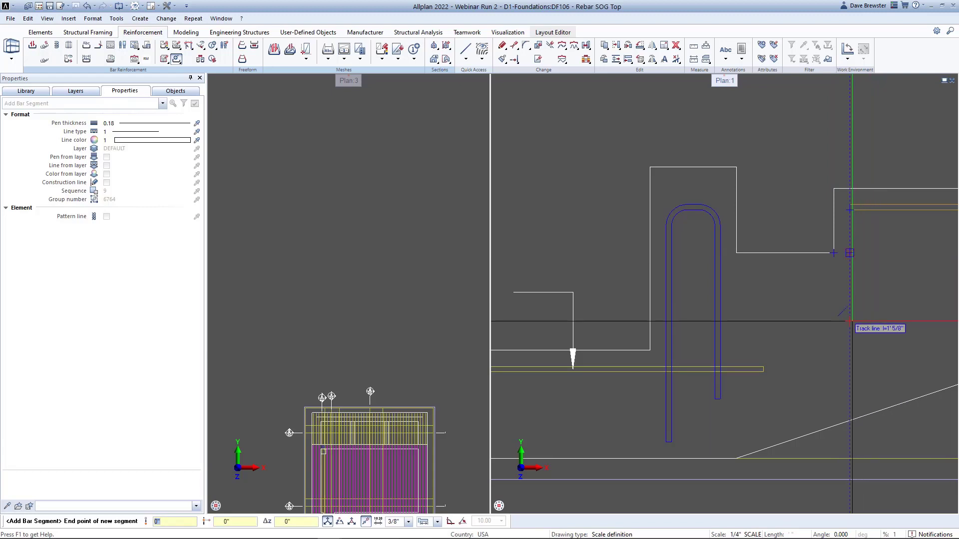
pyautogui.write('2 3')
pyautogui.press('Return')
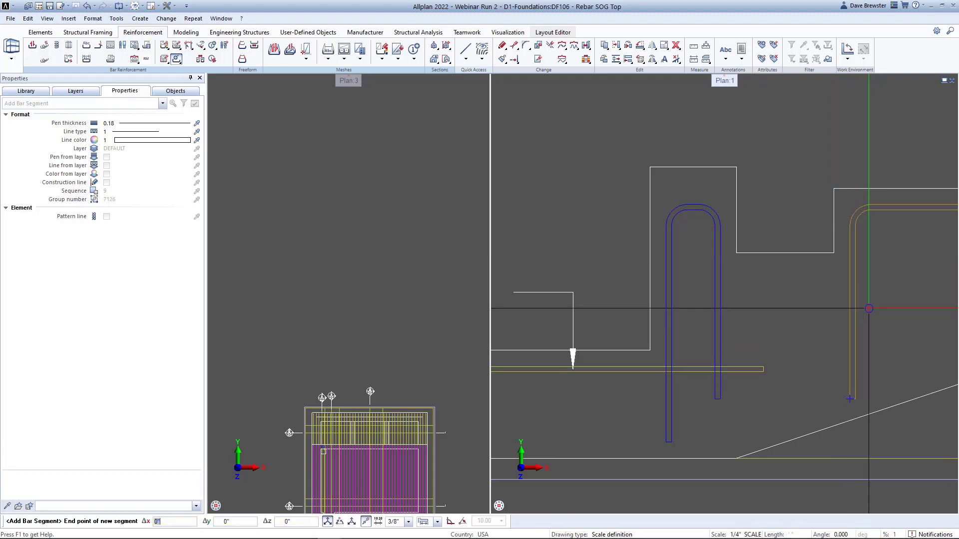
pyautogui.scroll(-2, 819, 314)
pyautogui.moveTo(819, 314); pyautogui.dragTo(787, 312, button='middle')
pyautogui.press('Escape')
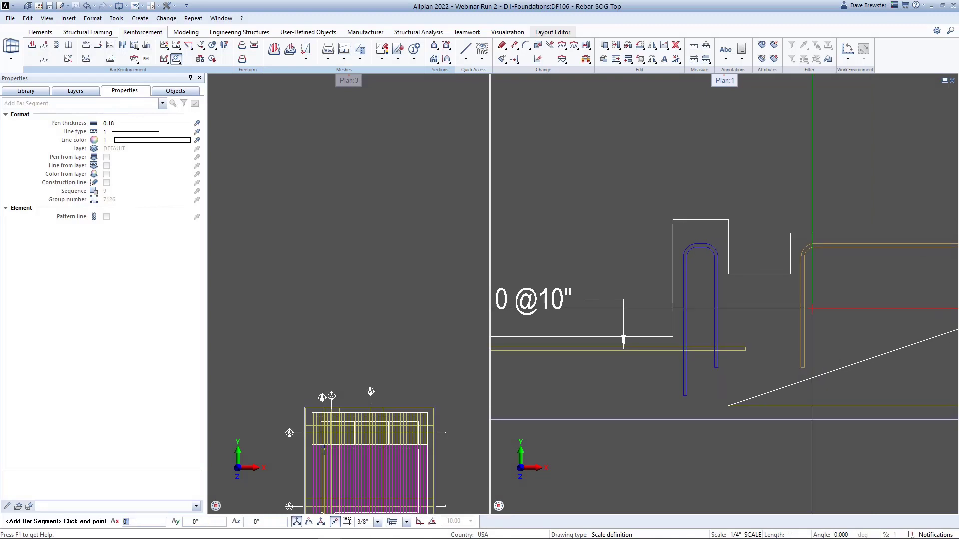
# - Examine the bent end of the uncut top bar at the slab curb in the section below
pyautogui.scroll(-4, 812, 310)
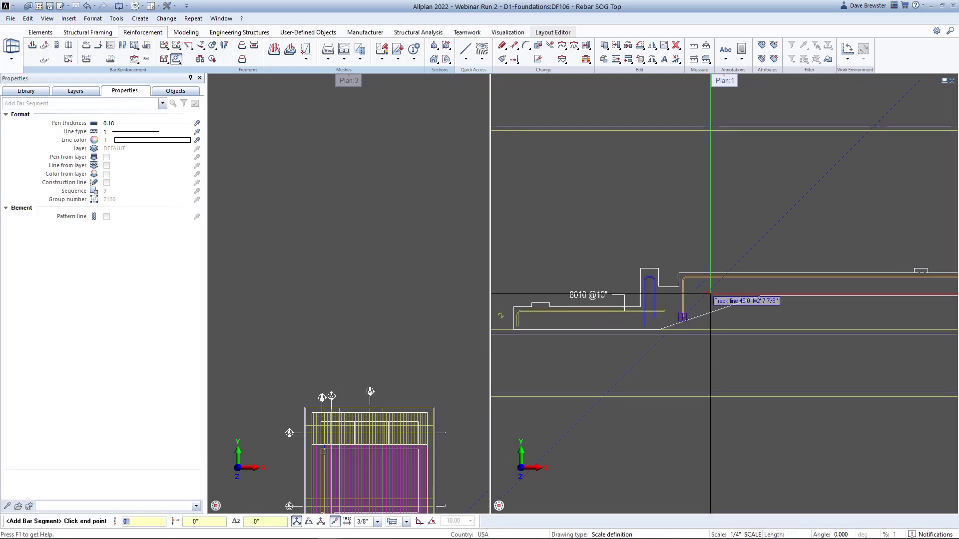
pyautogui.scroll(-1, 710, 294)
pyautogui.moveTo(719, 303); pyautogui.dragTo(717, 204, button='middle')
pyautogui.moveTo(702, 326); pyautogui.dragTo(719, 306, button='middle')
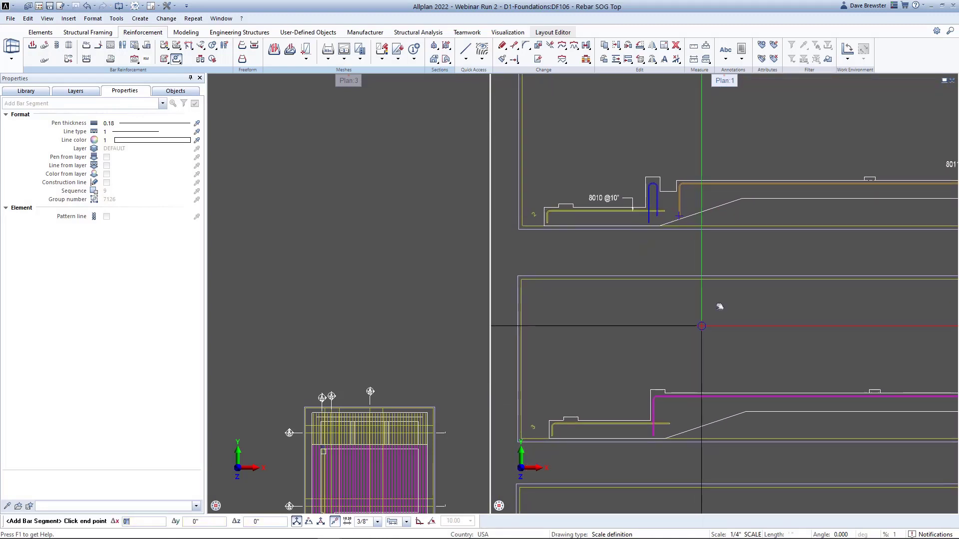
pyautogui.scroll(5, 720, 307)
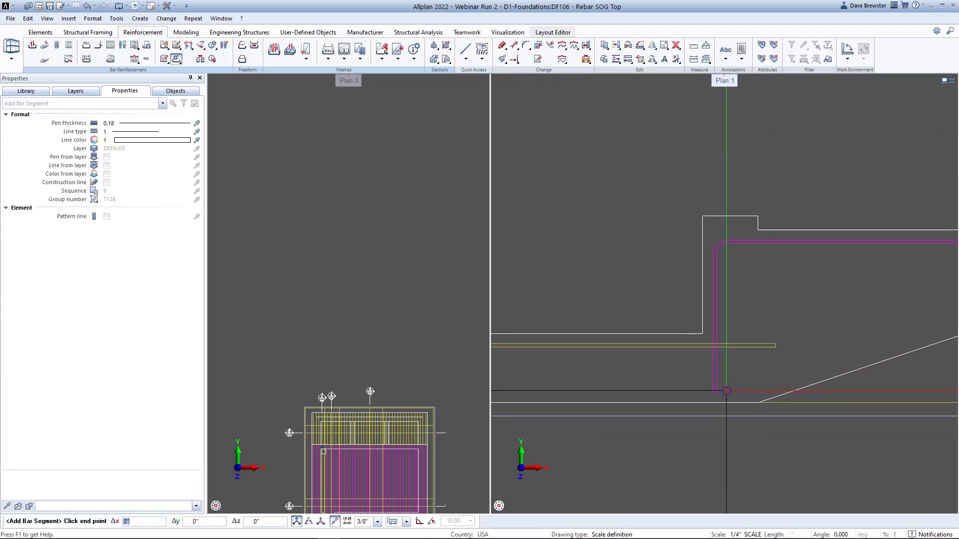
pyautogui.scroll(-1, 767, 255)
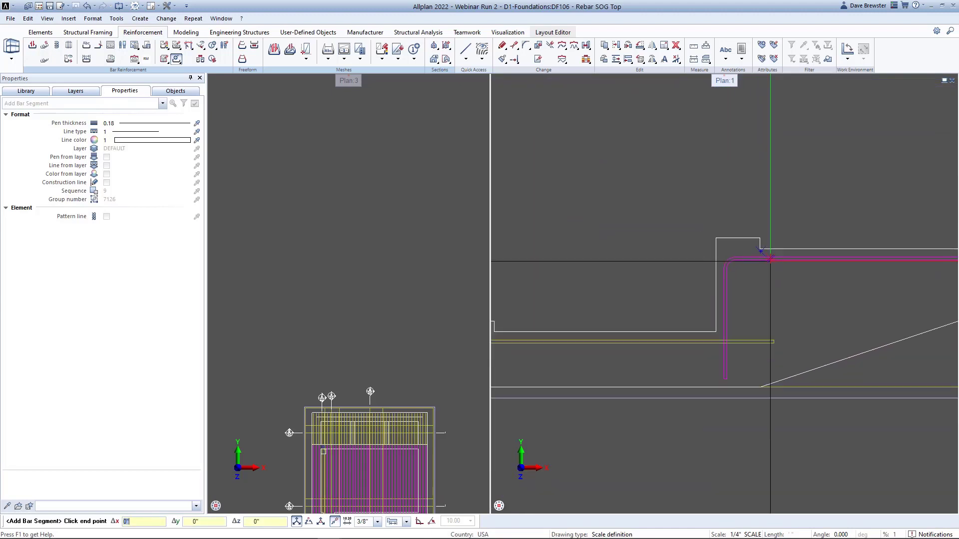
# - Add a hook to the lower end of the unsplit top bar's vertical leg at the slab curb
pyautogui.scroll(2, 735, 379)
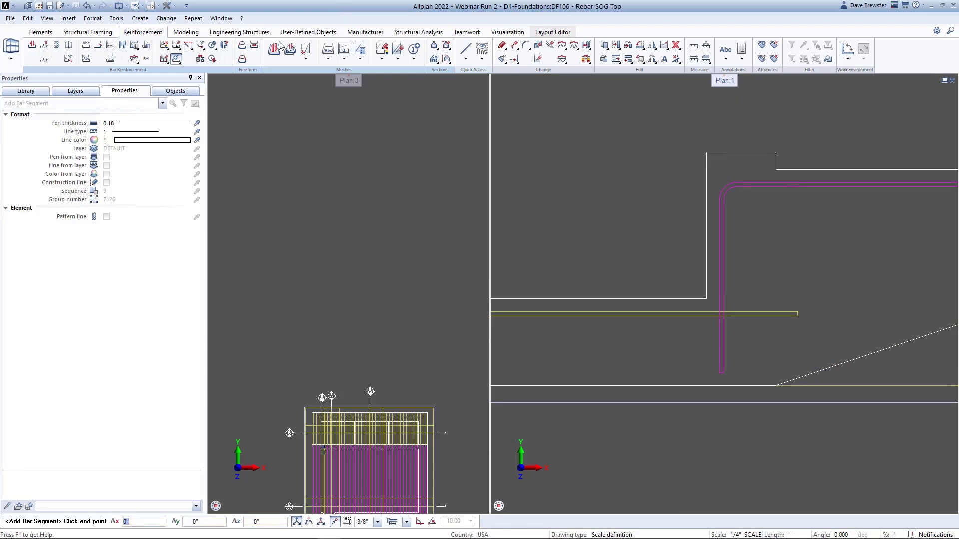
pyautogui.press('Escape')
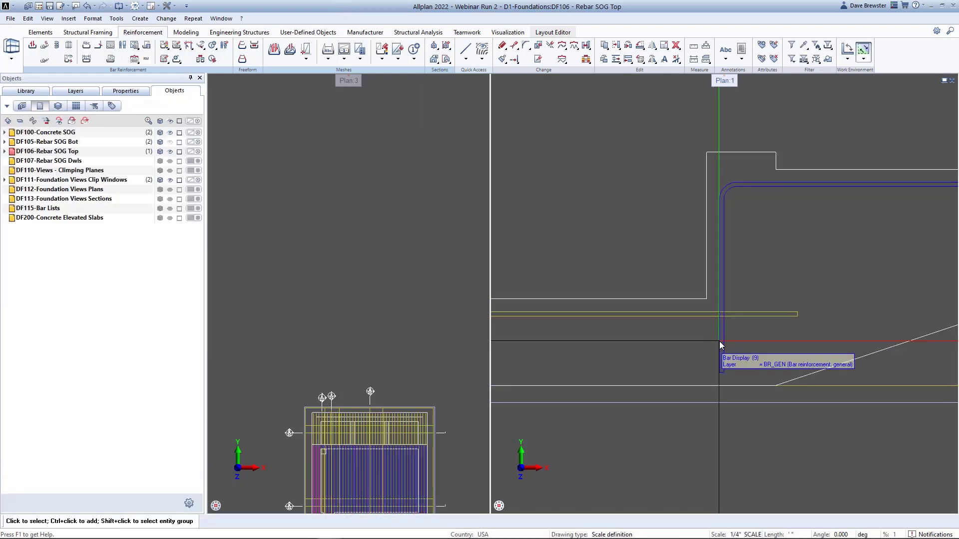
pyautogui.rightClick(720, 341)
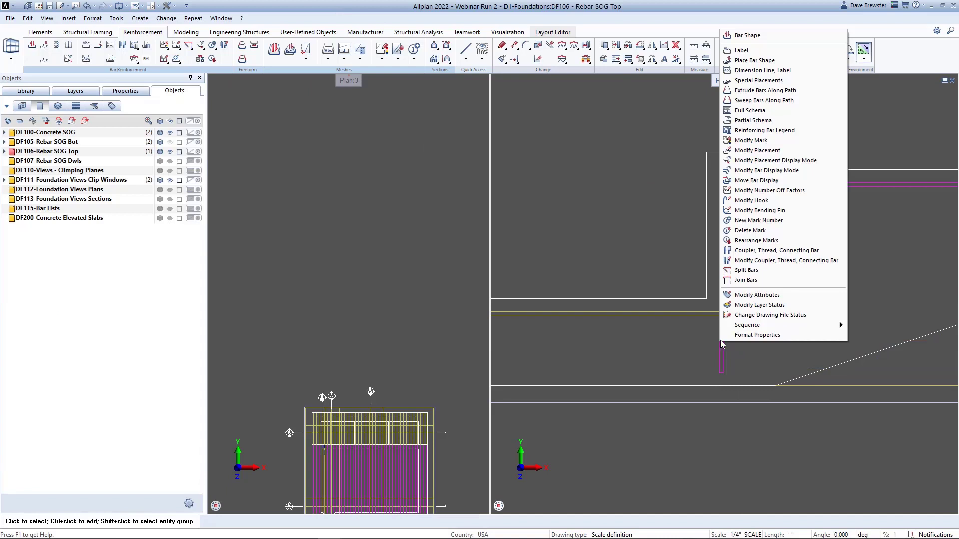
pyautogui.click(757, 200)
pyautogui.click(787, 134)
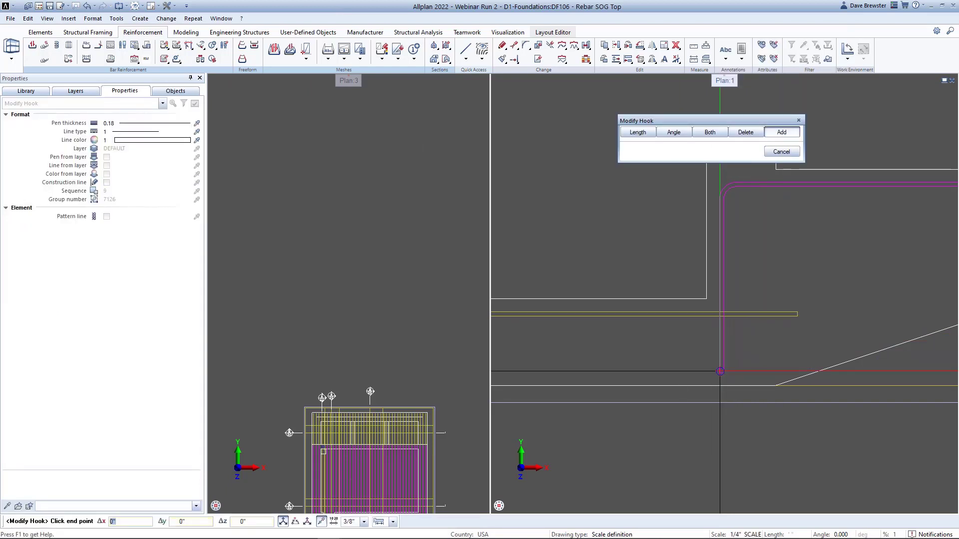
pyautogui.scroll(3, 720, 372)
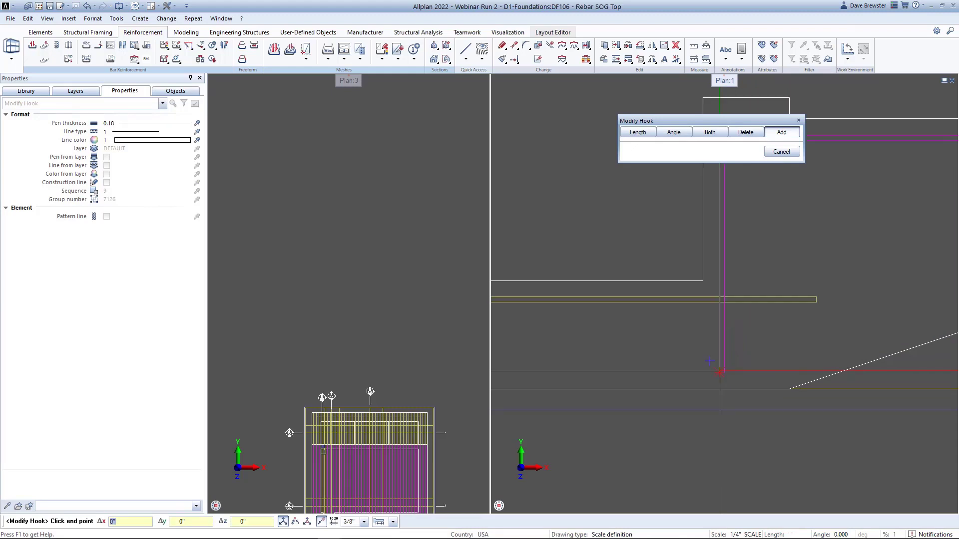
pyautogui.click(709, 361)
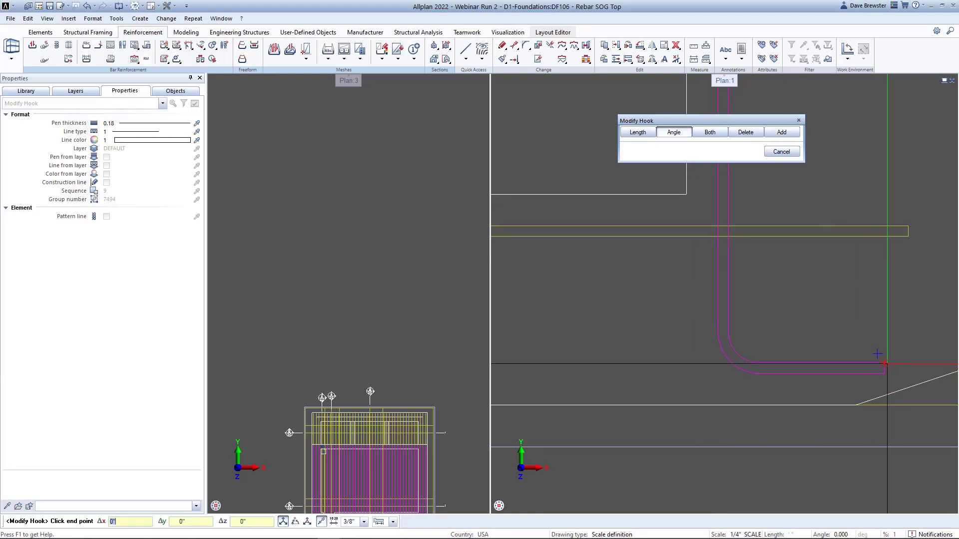
# - Set the new hook's angle to -90 so it points away from the slab, and end the hook modification
pyautogui.click(887, 363)
pyautogui.write('-90')
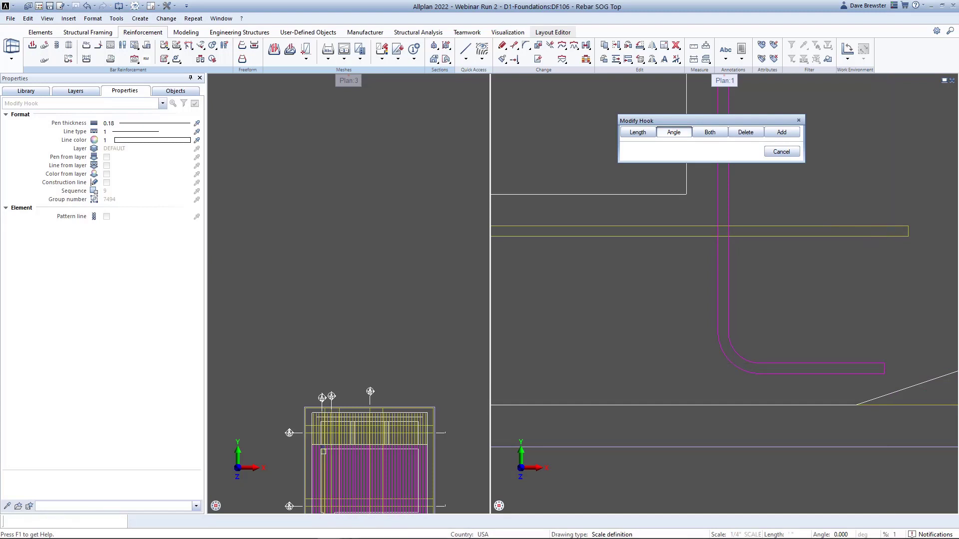
pyautogui.press('Return')
pyautogui.moveTo(810, 255); pyautogui.dragTo(794, 318, button='middle')
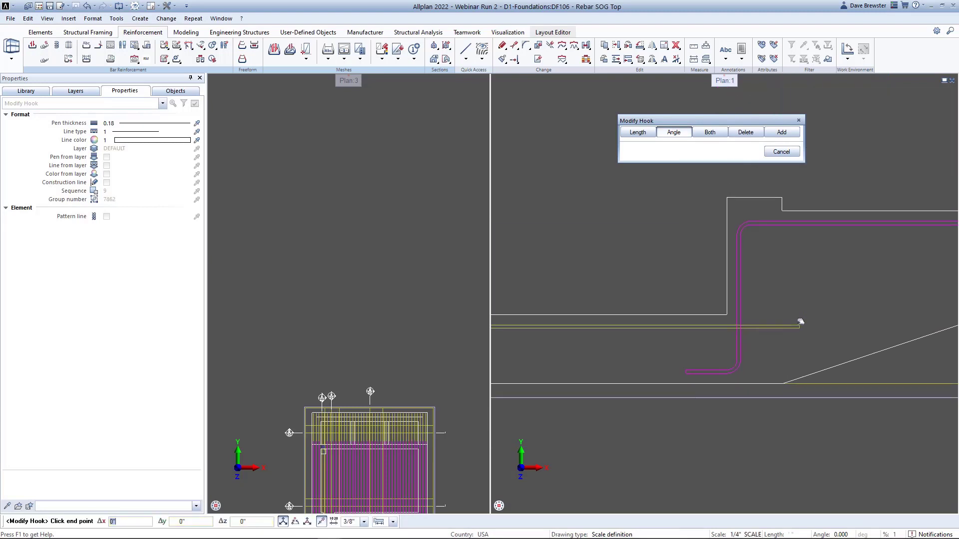
pyautogui.scroll(-1, 796, 313)
pyautogui.moveTo(830, 275); pyautogui.dragTo(707, 284, button='middle')
pyautogui.scroll(-1, 791, 273)
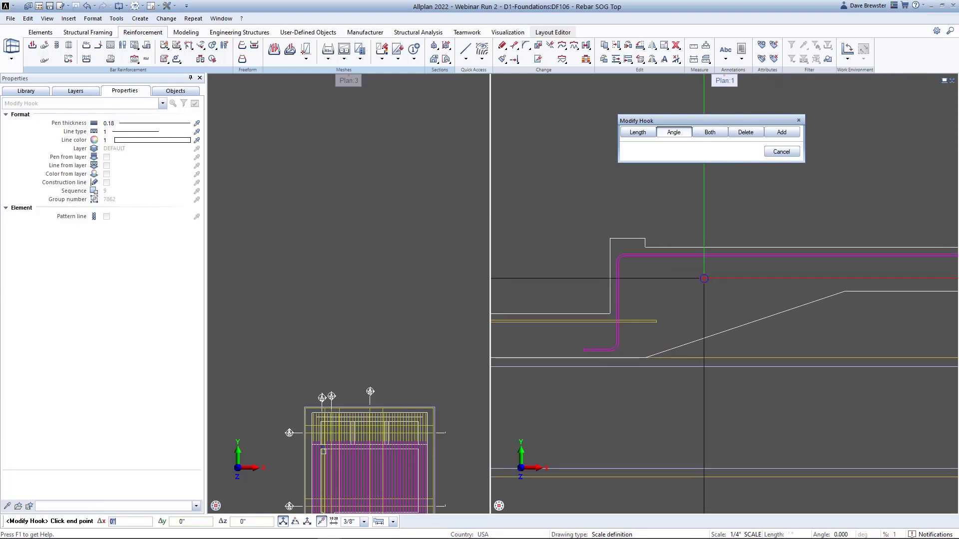
pyautogui.scroll(1, 705, 278)
pyautogui.scroll(-2, 704, 279)
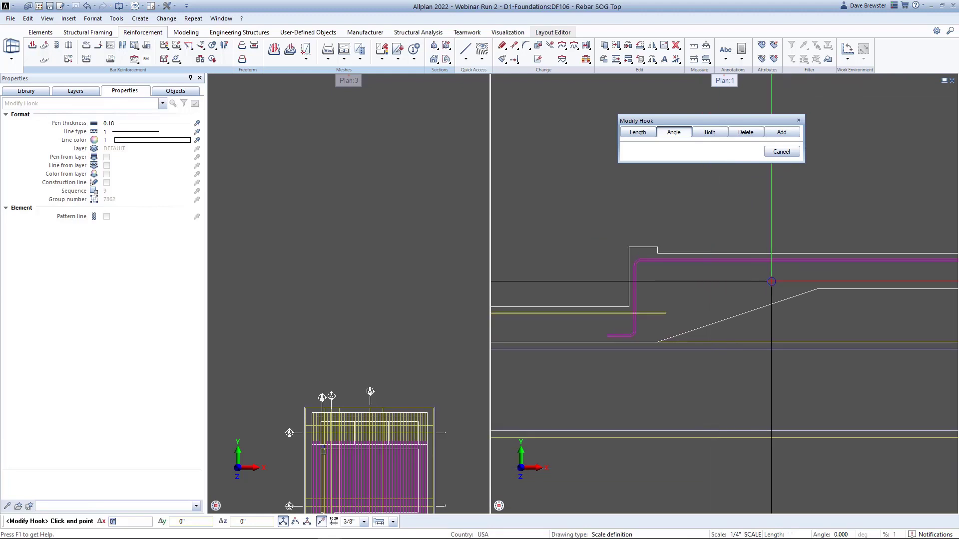
pyautogui.scroll(-2, 729, 292)
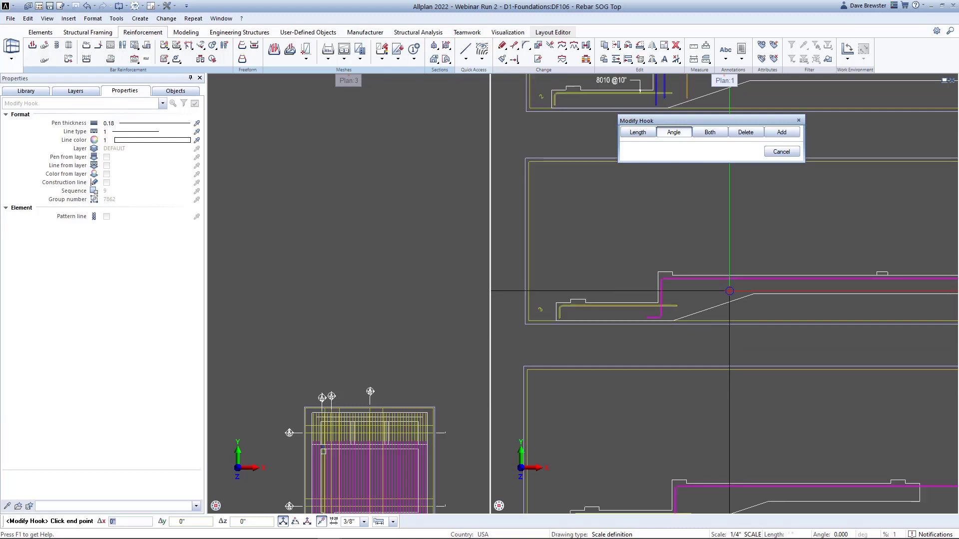
pyautogui.scroll(3, 706, 289)
pyautogui.press('Escape')
pyautogui.press('Escape')
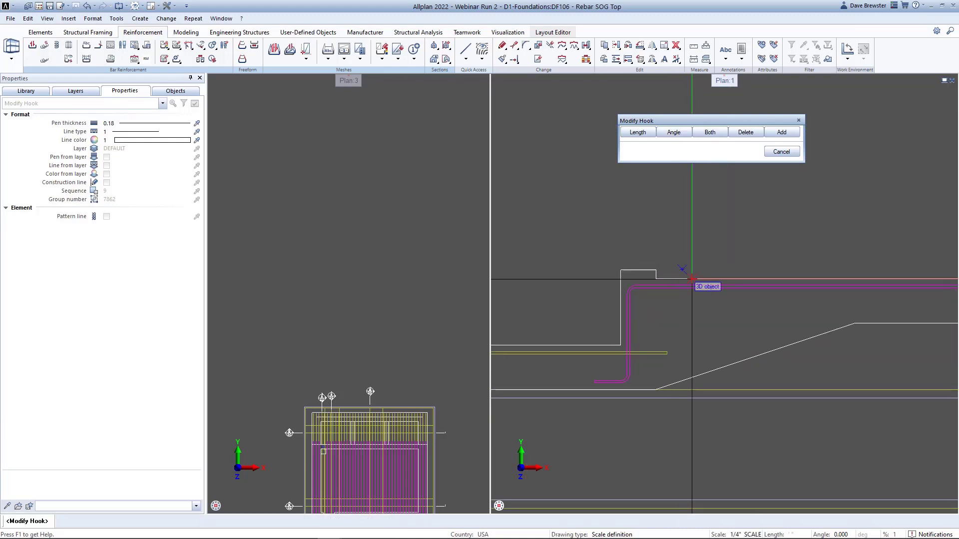
# - Split the hooked top bar along a vertical line 3' in from the outer face of its vertical leg, using a 3' overlap
pyautogui.click(188, 46)
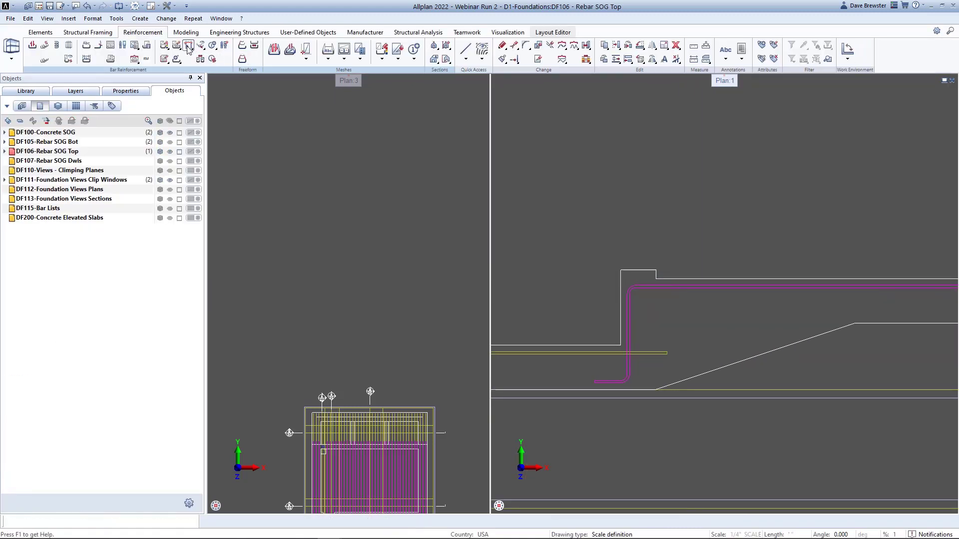
pyautogui.click(165, 210)
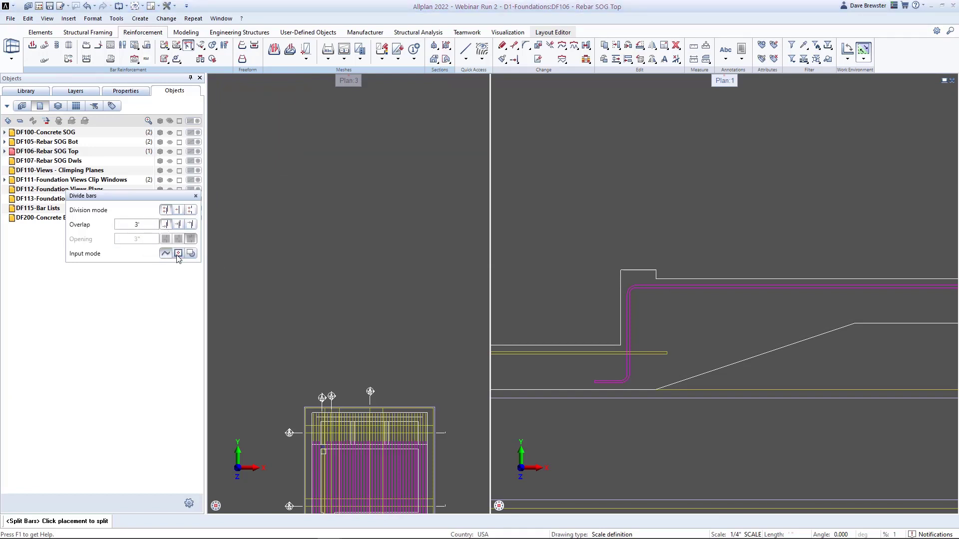
pyautogui.scroll(3, 650, 298)
pyautogui.click(633, 283)
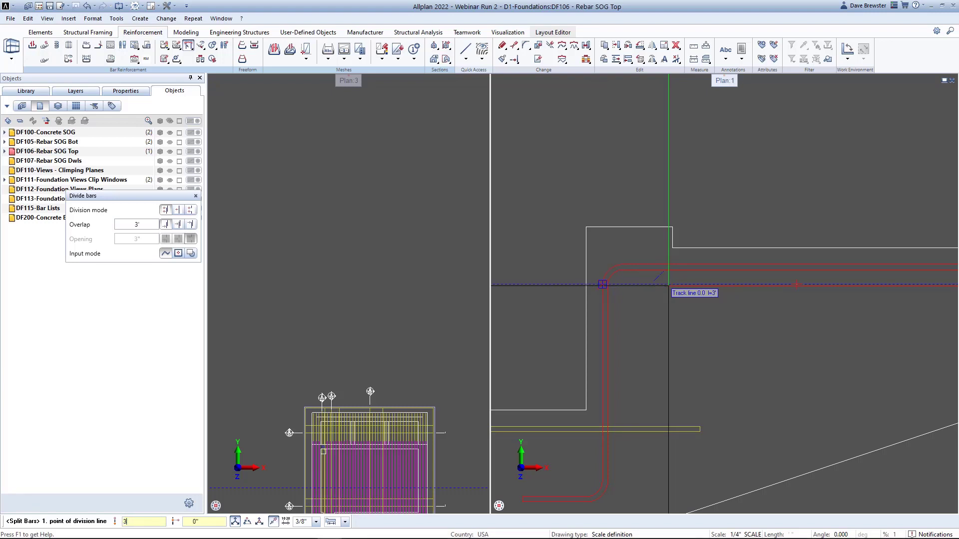
pyautogui.write('3')
pyautogui.press('Return')
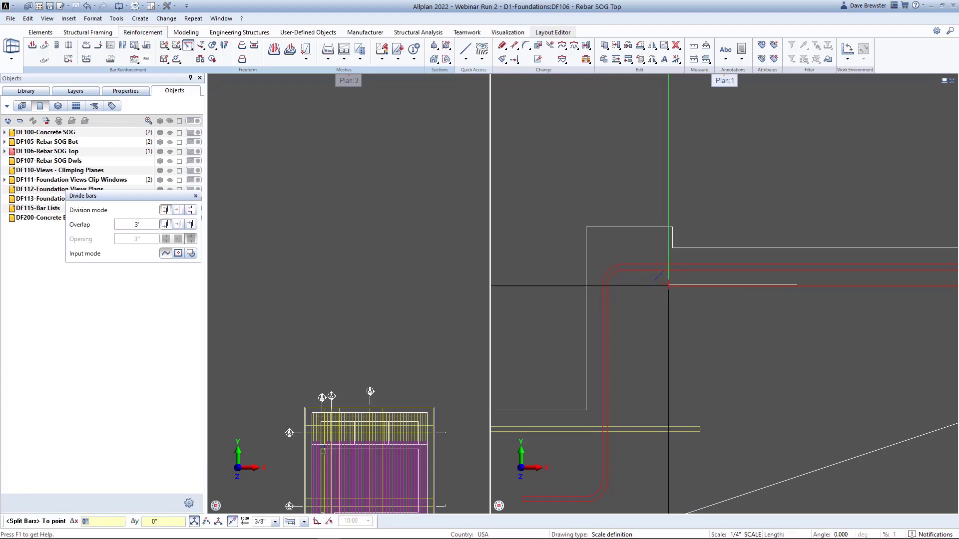
pyautogui.click(798, 228)
pyautogui.press('Escape')
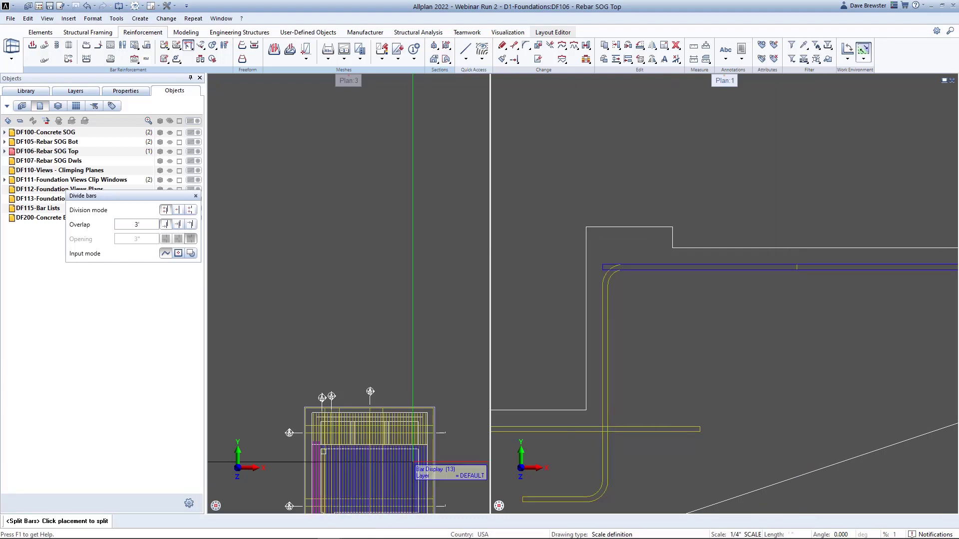
# - Delete the three unsplit top bars between the slab's edge and the small square recess in the plan
pyautogui.scroll(-3, 412, 462)
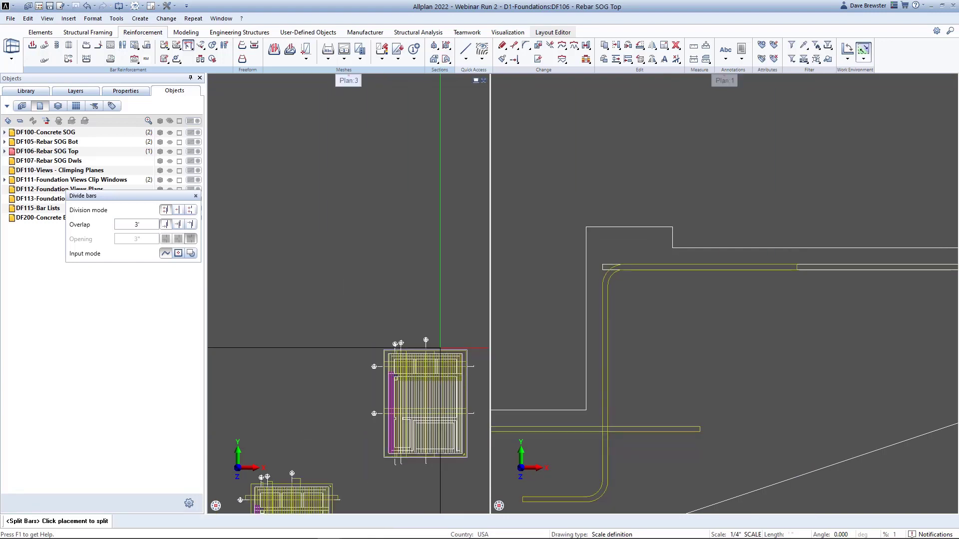
pyautogui.scroll(5, 440, 348)
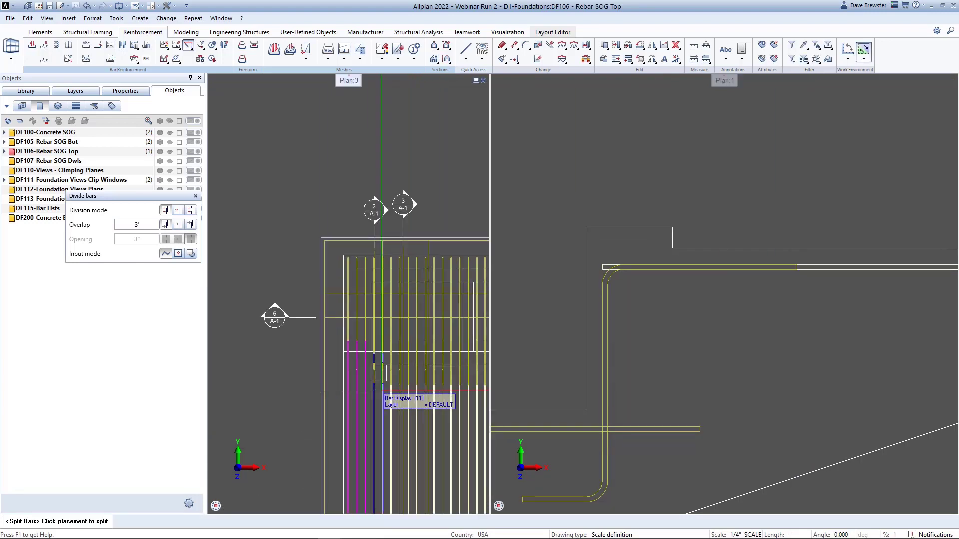
pyautogui.scroll(-2, 381, 391)
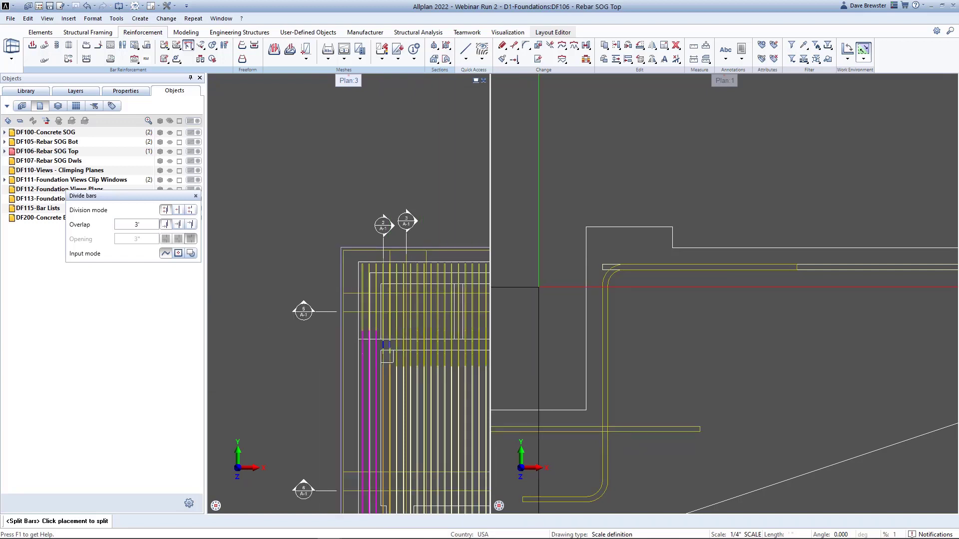
pyautogui.scroll(-3, 553, 289)
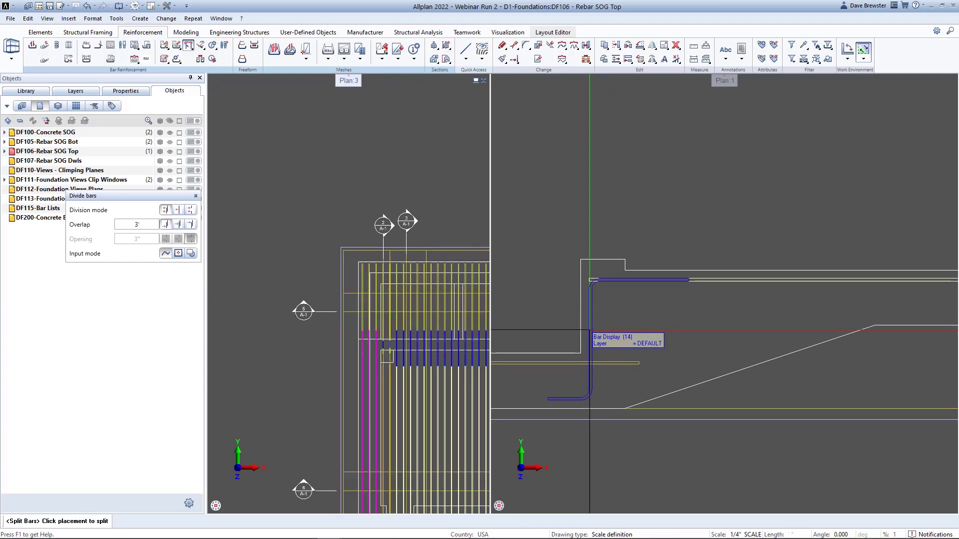
pyautogui.moveTo(594, 333); pyautogui.dragTo(680, 284, button='middle')
pyautogui.scroll(6, 396, 333)
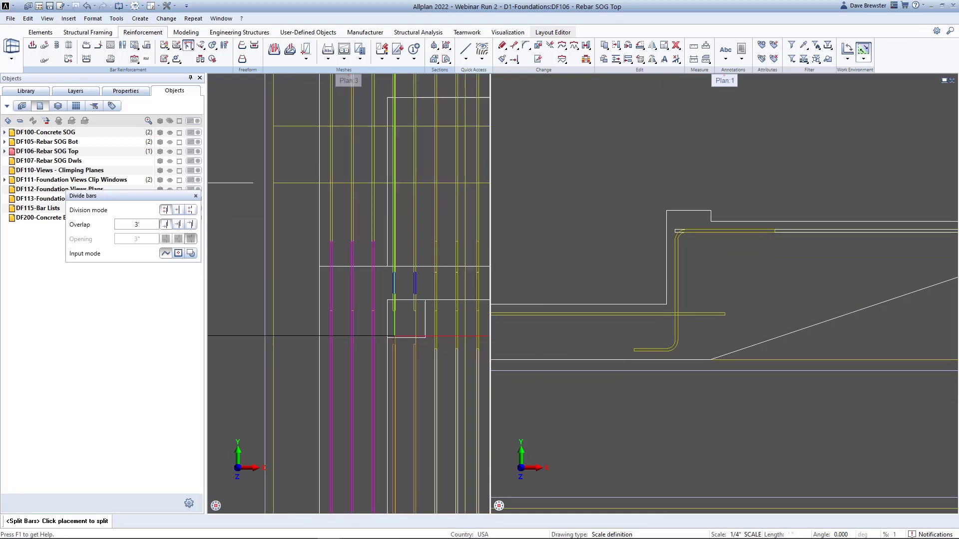
pyautogui.moveTo(396, 333); pyautogui.dragTo(408, 268, button='middle')
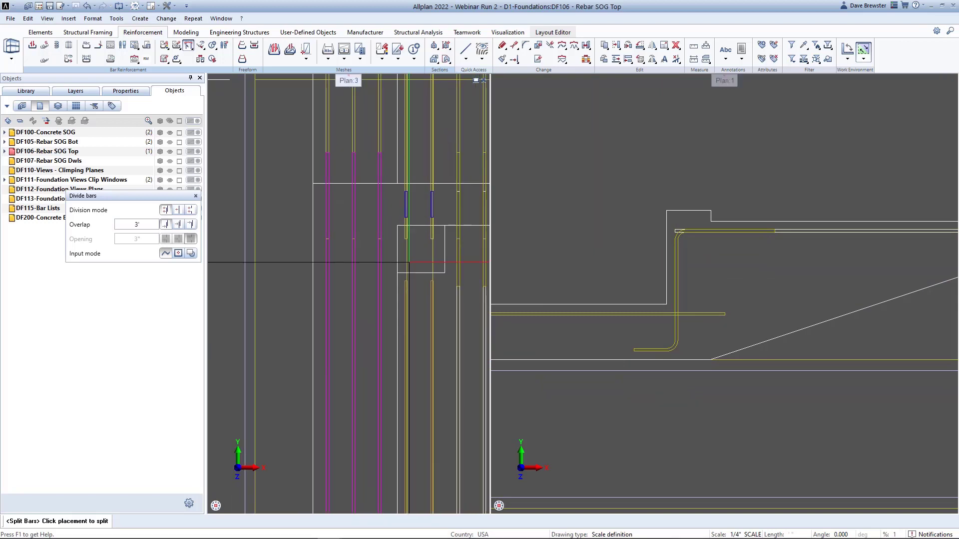
pyautogui.click(380, 311)
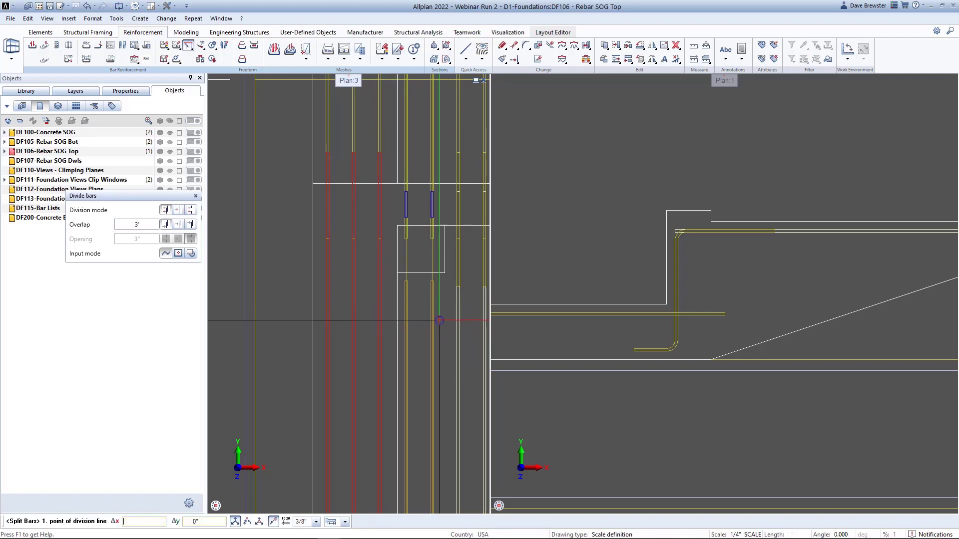
pyautogui.press('Escape')
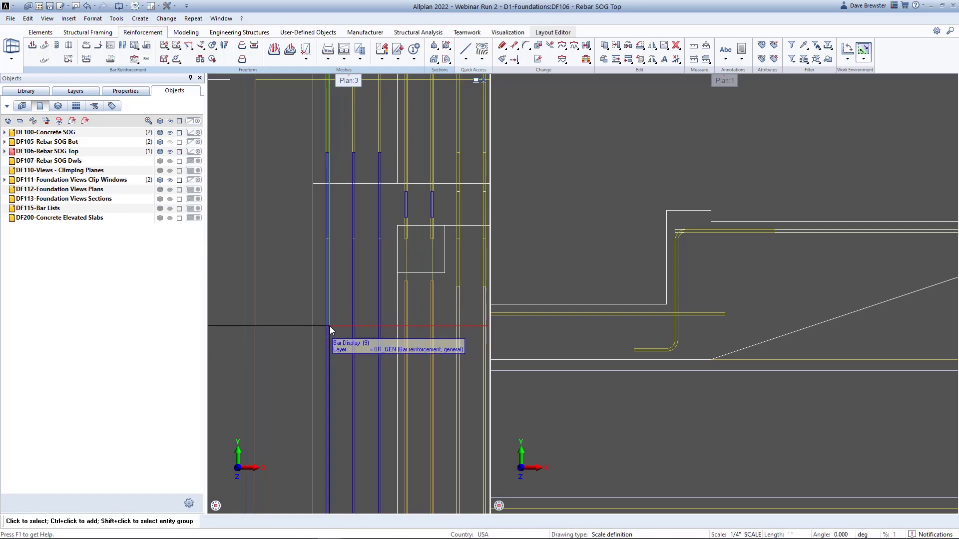
pyautogui.press('Delete')
pyautogui.moveTo(410, 337); pyautogui.dragTo(333, 341, button='middle')
pyautogui.scroll(-1, 406, 338)
# - Copy the three nearest split bars and their hooked end pieces from one side of the small recess into the emptied bar positions across it
pyautogui.press('c')
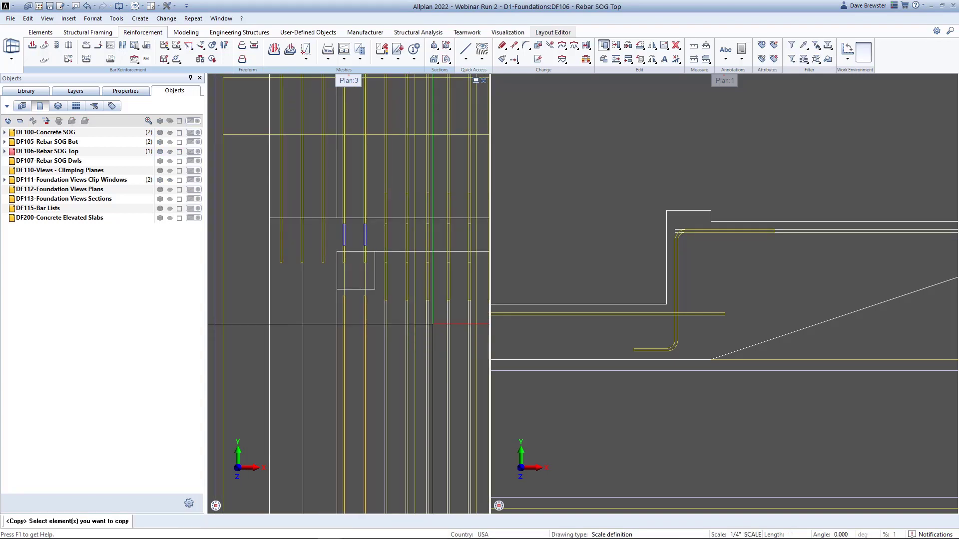
pyautogui.click(433, 324)
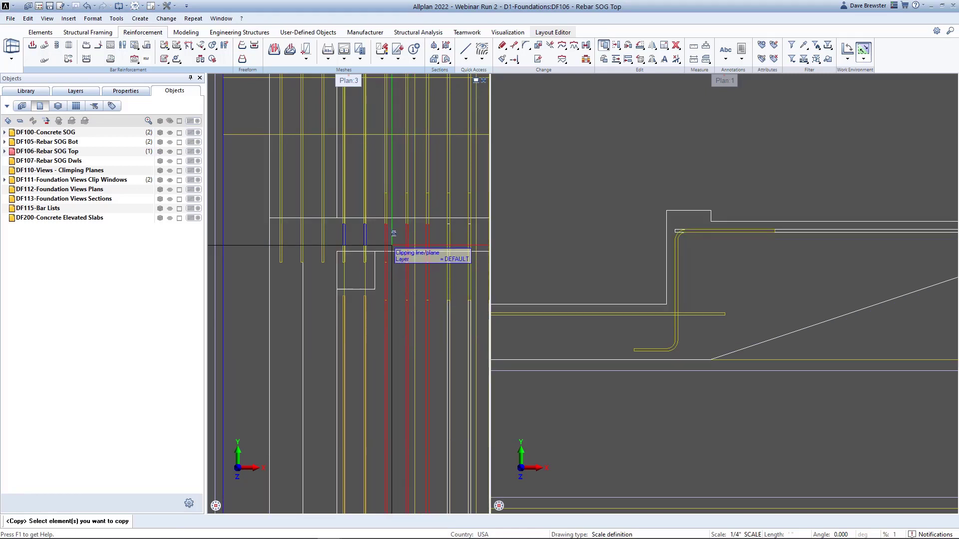
pyautogui.scroll(2, 427, 247)
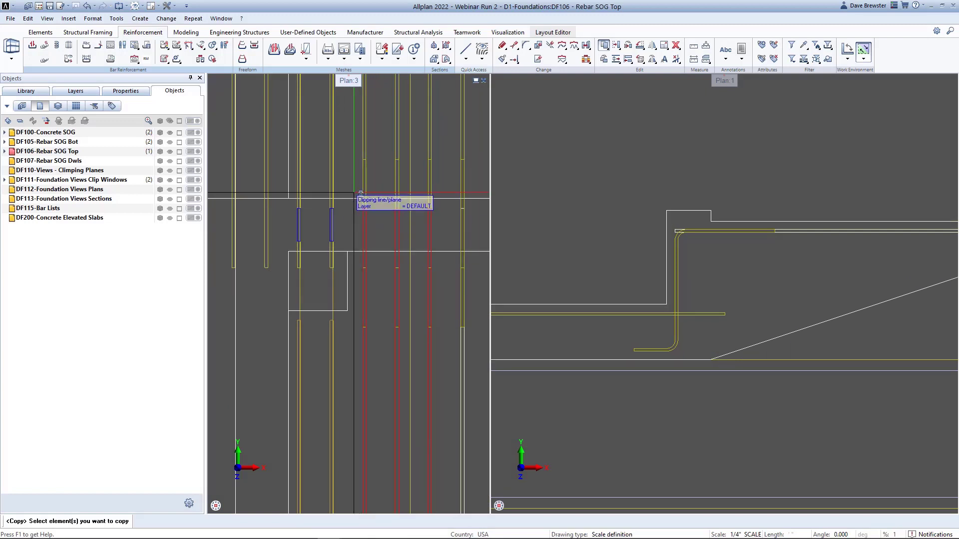
pyautogui.moveTo(354, 152); pyautogui.dragTo(460, 351)
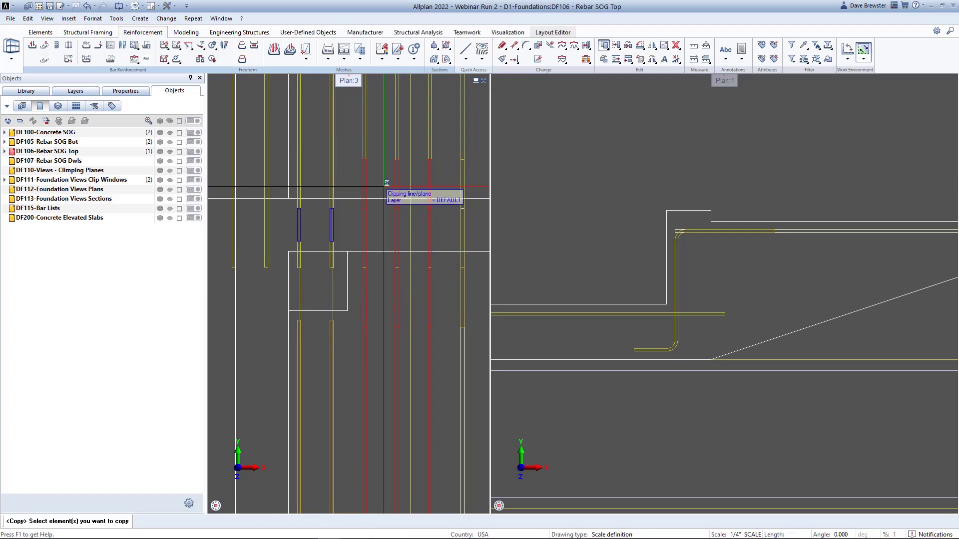
pyautogui.rightClick(392, 182)
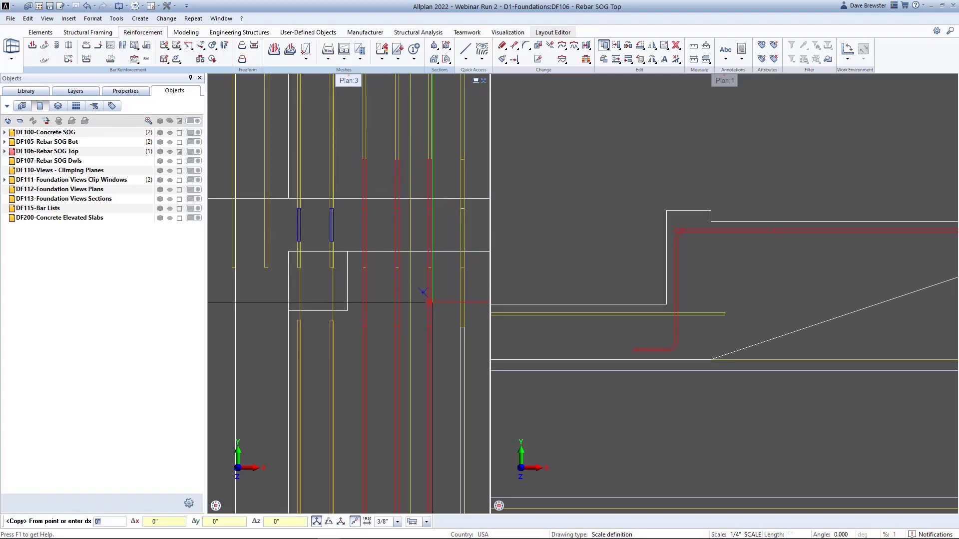
pyautogui.scroll(-1, 429, 299)
pyautogui.click(446, 265)
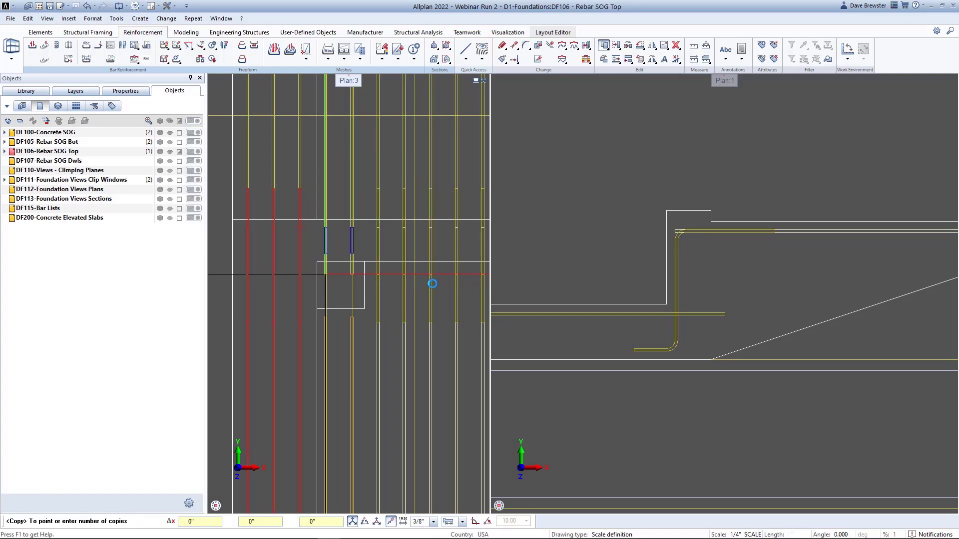
pyautogui.scroll(-2, 597, 281)
pyautogui.press('Escape')
# - In the section through the recess, add a hook to the lower end of the short U-shaped bar's longer leg, at the curb side
pyautogui.scroll(-2, 642, 295)
pyautogui.moveTo(651, 288); pyautogui.dragTo(655, 389, button='middle')
pyautogui.scroll(5, 633, 217)
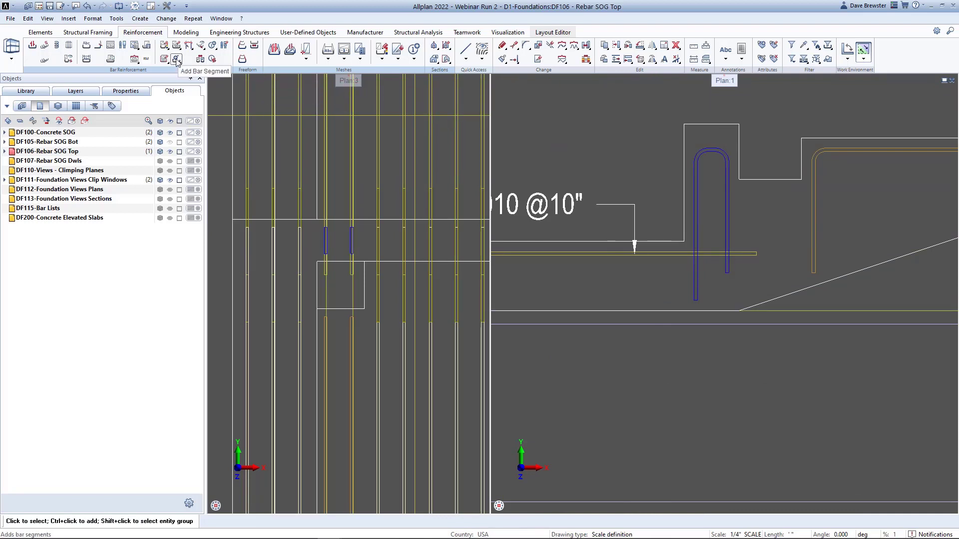
pyautogui.rightClick(695, 216)
pyautogui.click(739, 390)
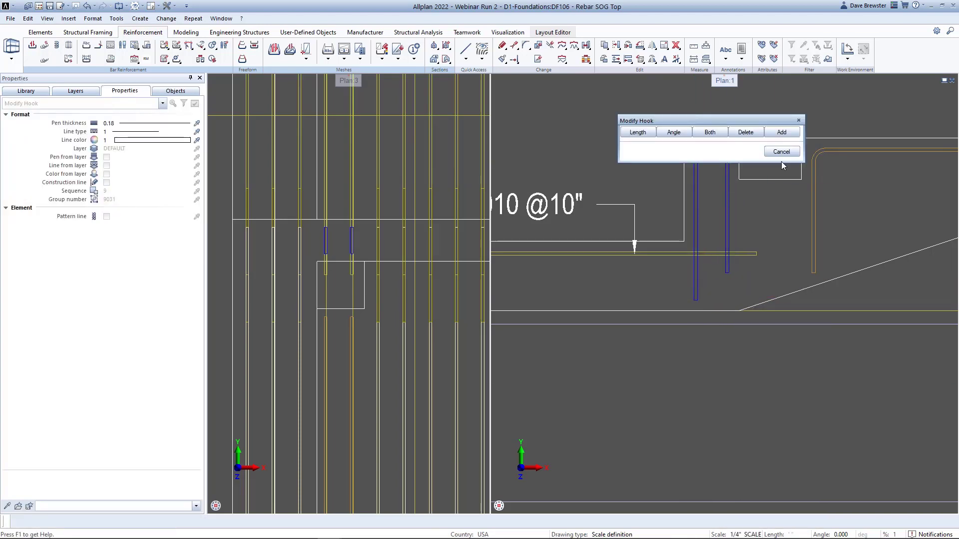
pyautogui.click(780, 132)
pyautogui.scroll(3, 694, 288)
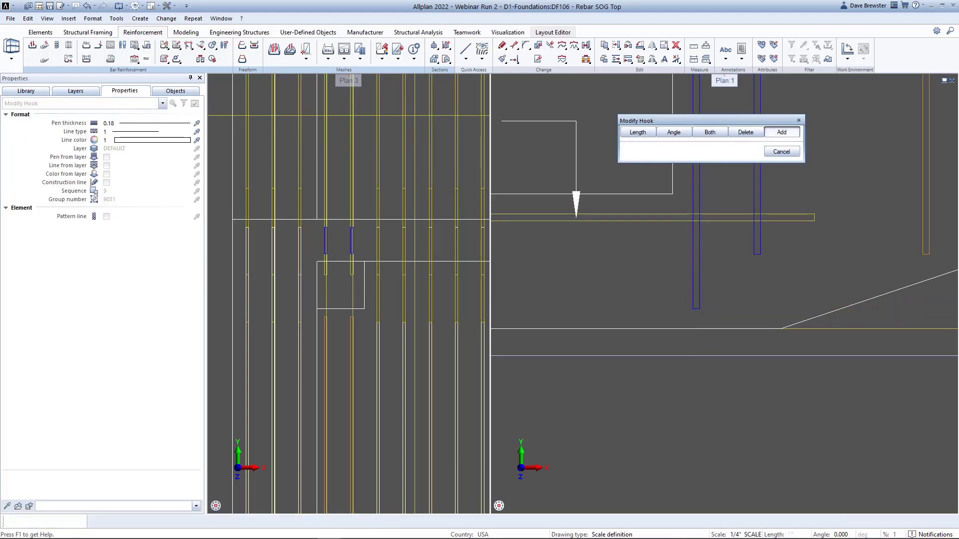
pyautogui.click(692, 306)
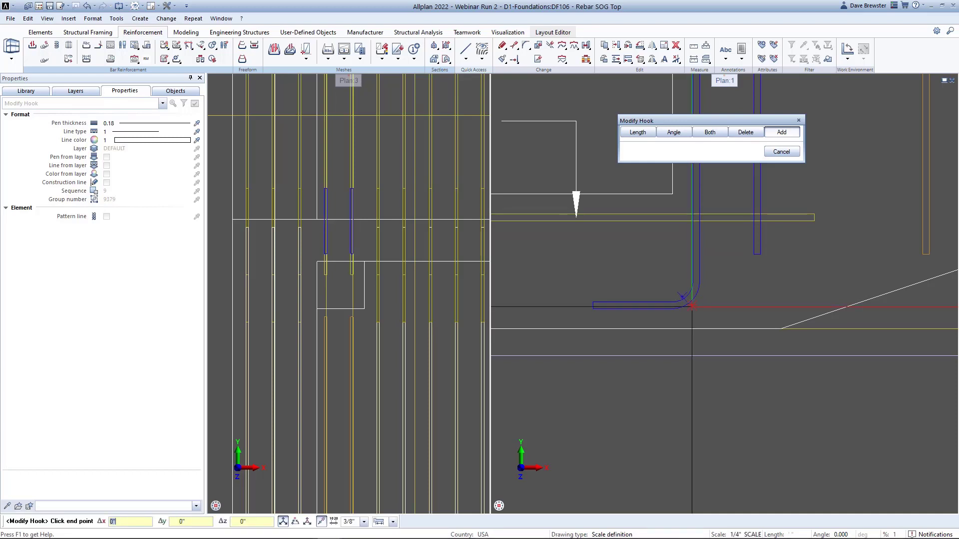
# - Finish editing the hook and make the bottom reinforcement drawing file DF105-Rebar SOG Bot visible
pyautogui.scroll(-4, 688, 303)
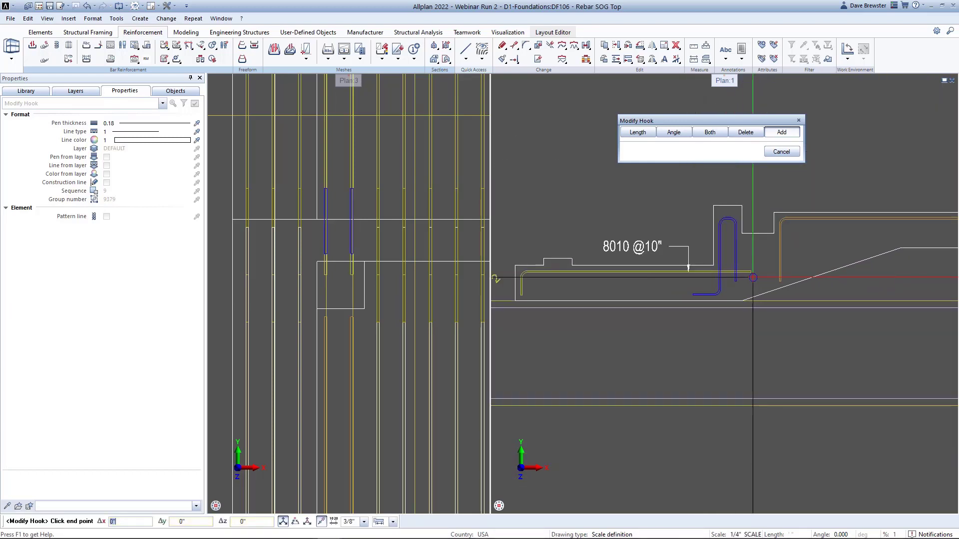
pyautogui.scroll(-1, 765, 292)
pyautogui.press('Escape')
pyautogui.scroll(-4, 387, 264)
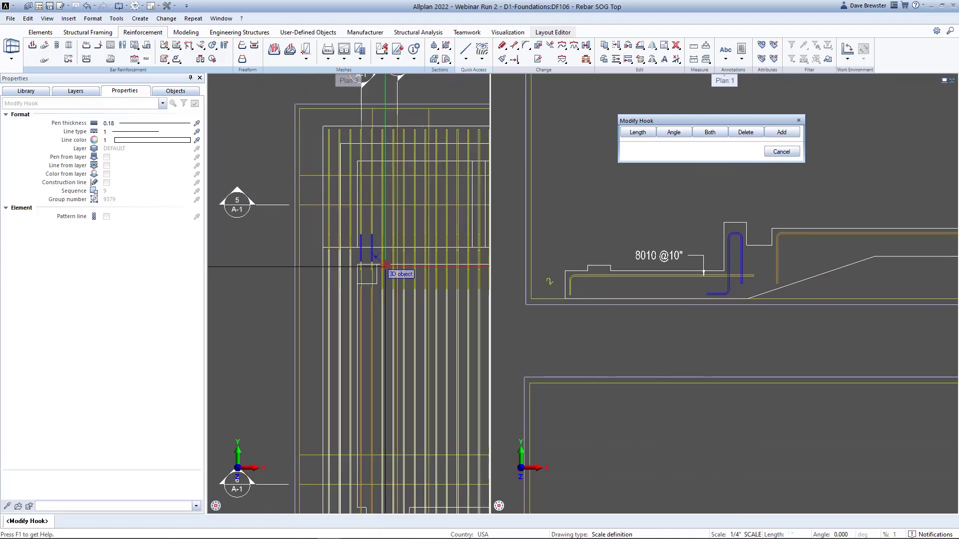
pyautogui.moveTo(395, 276); pyautogui.dragTo(380, 352, button='middle')
pyautogui.scroll(-4, 332, 300)
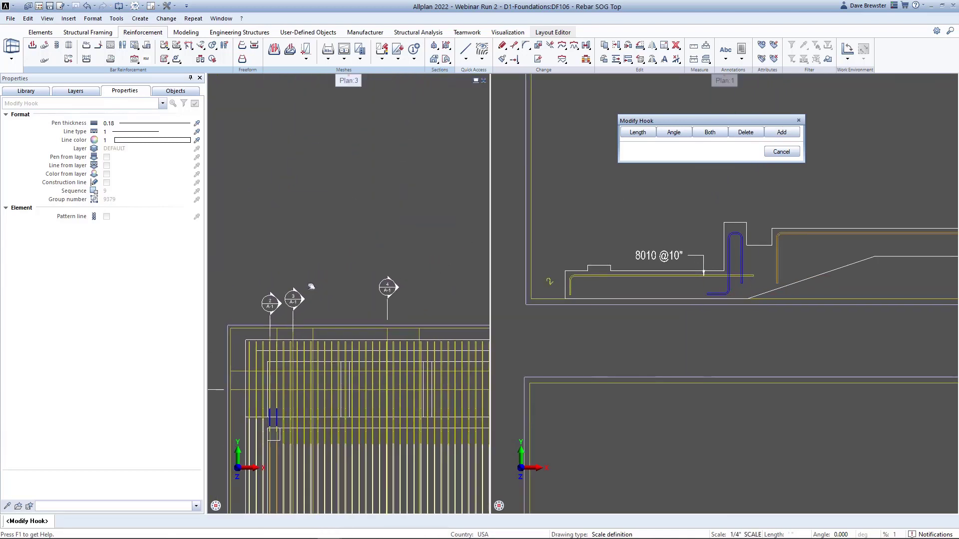
pyautogui.moveTo(358, 226); pyautogui.dragTo(374, 305, button='middle')
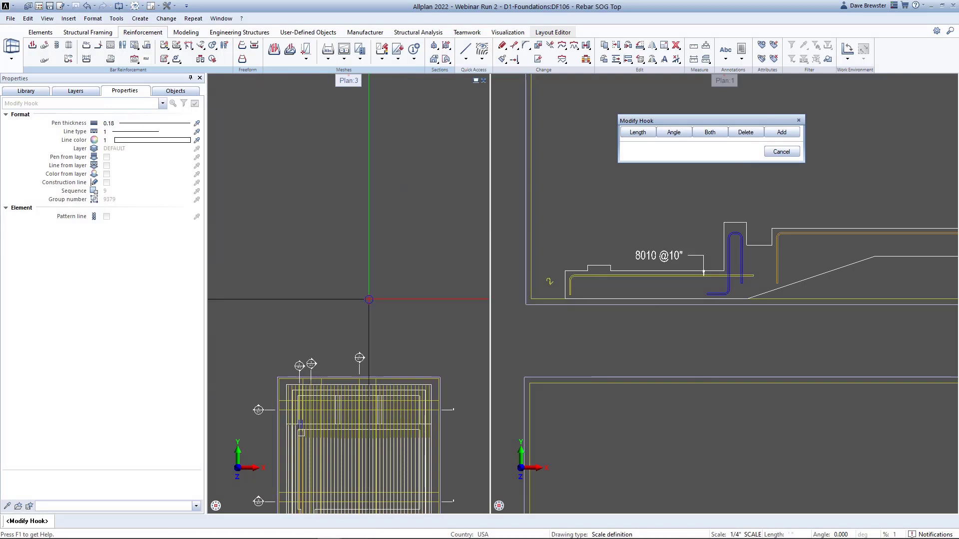
pyautogui.press('Escape')
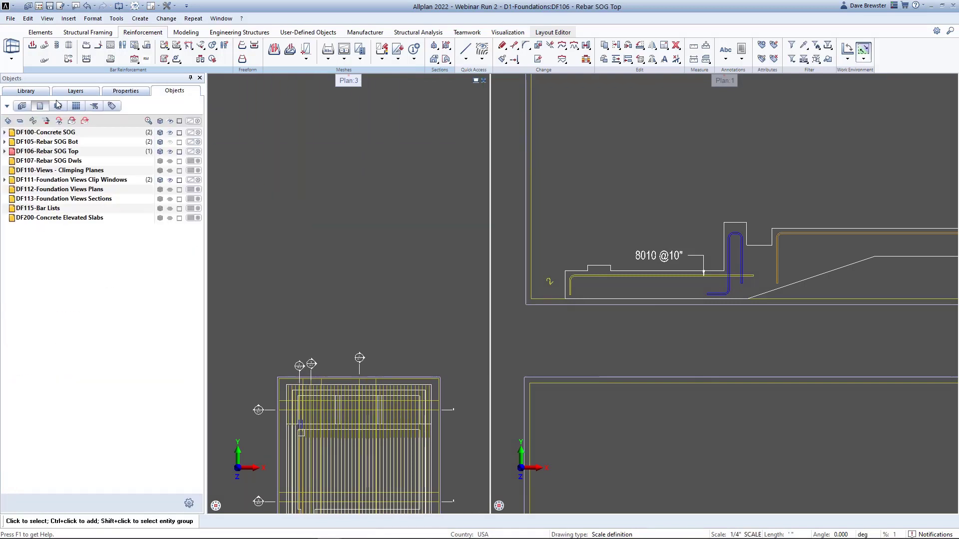
pyautogui.click(171, 143)
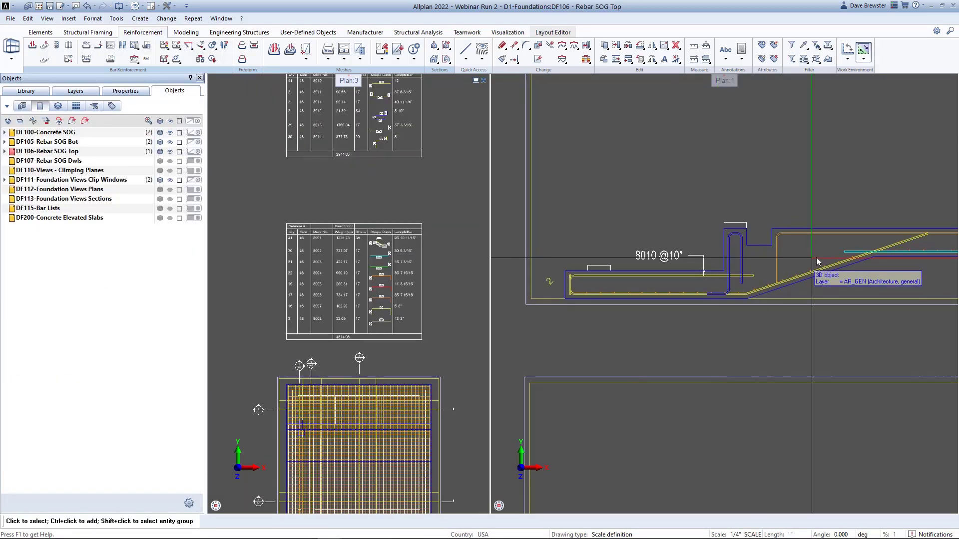
# - Examine the top and bottom bars together in the stacked long sections through the slab
pyautogui.scroll(-1, 816, 275)
pyautogui.moveTo(816, 280); pyautogui.dragTo(717, 253, button='middle')
pyautogui.scroll(-1, 771, 288)
pyautogui.scroll(2, 718, 253)
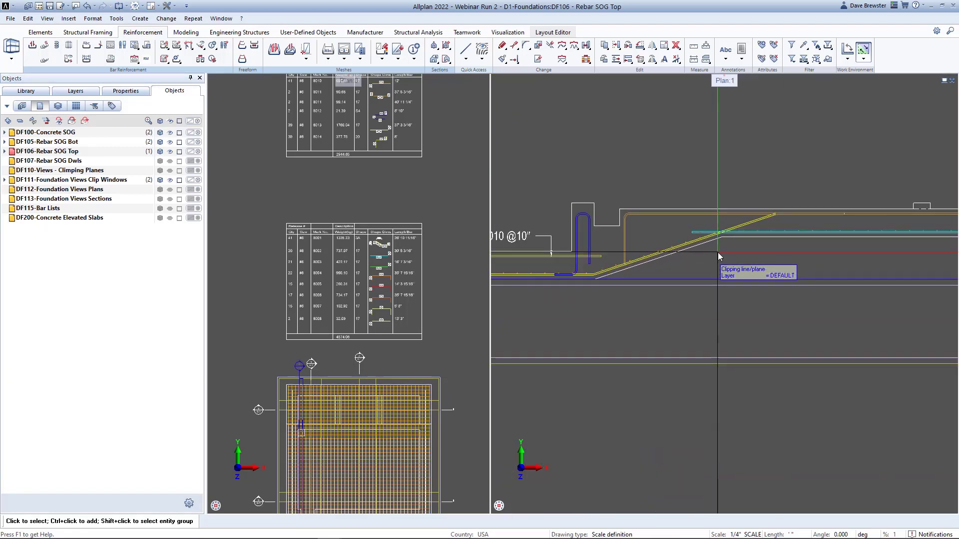
pyautogui.scroll(-2, 718, 253)
pyautogui.moveTo(783, 331); pyautogui.dragTo(784, 293, button='middle')
pyautogui.scroll(-3, 852, 295)
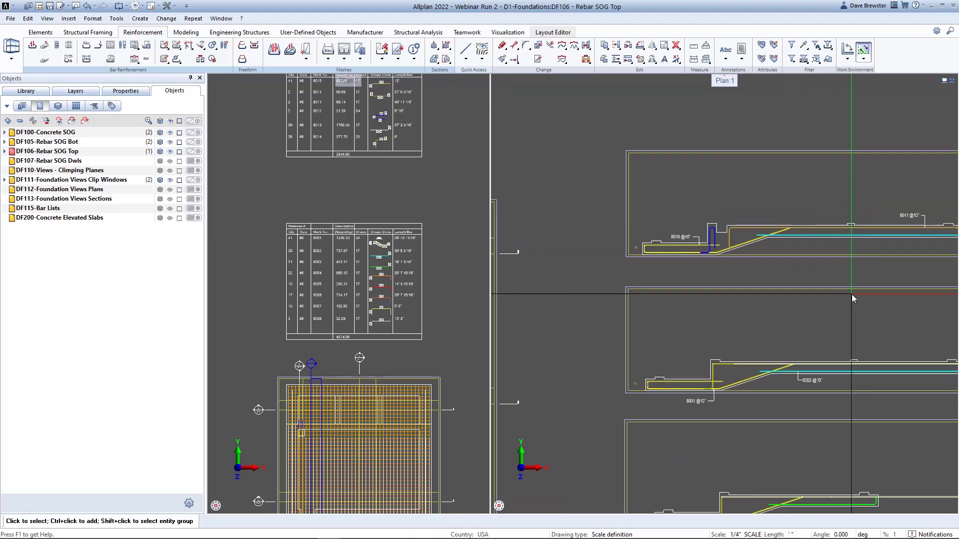
pyautogui.moveTo(870, 306); pyautogui.dragTo(748, 218, button='middle')
pyautogui.scroll(1, 762, 254)
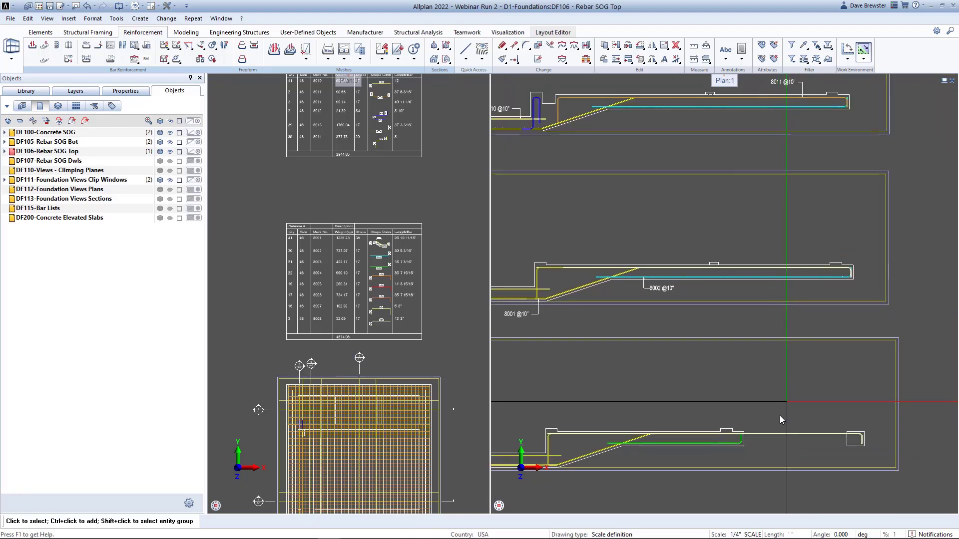
# - Shorten the top bars crossing the large opening in the plan by stretching their ends from the slab edge to the opening's inner edge
pyautogui.moveTo(393, 370); pyautogui.dragTo(389, 279, button='middle')
pyautogui.scroll(3, 427, 441)
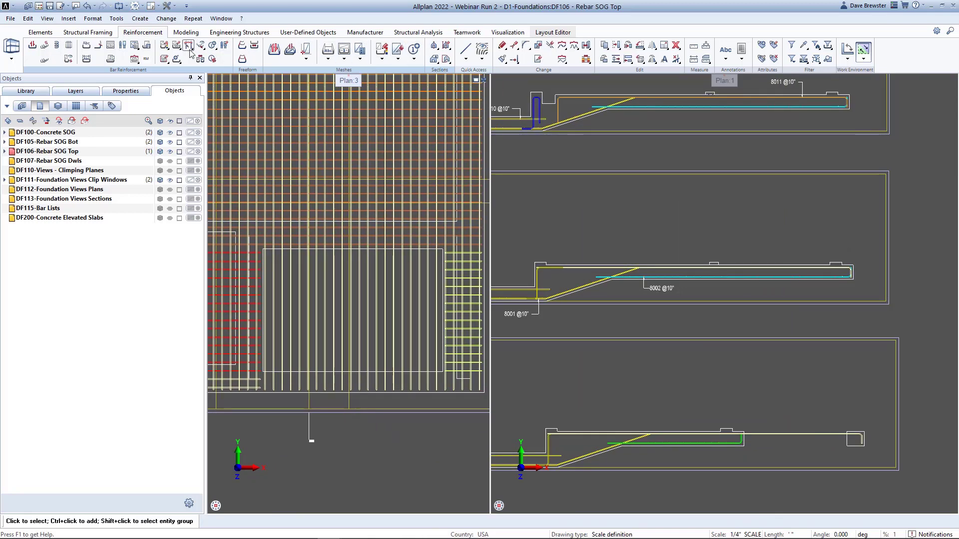
pyautogui.click(515, 46)
pyautogui.moveTo(439, 400); pyautogui.dragTo(266, 380)
pyautogui.scroll(3, 272, 393)
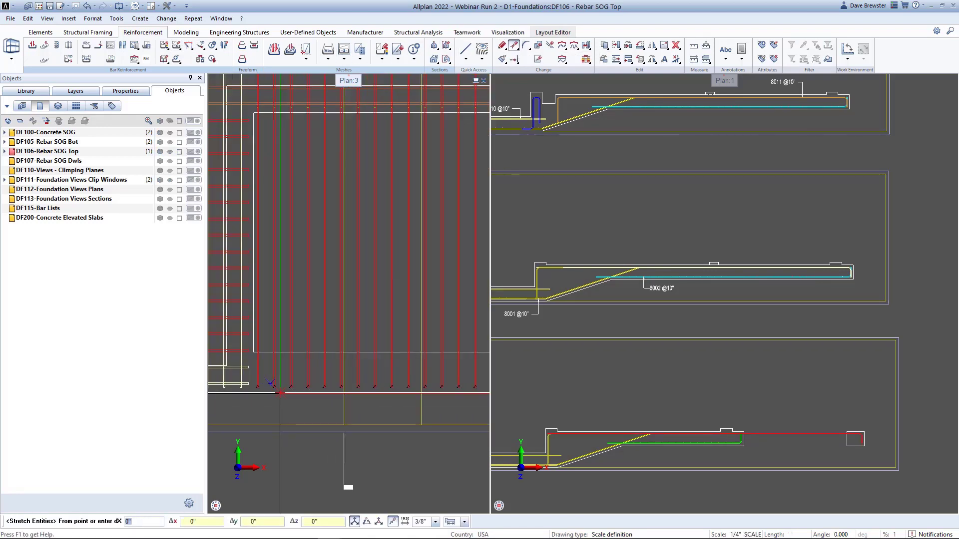
pyautogui.click(279, 393)
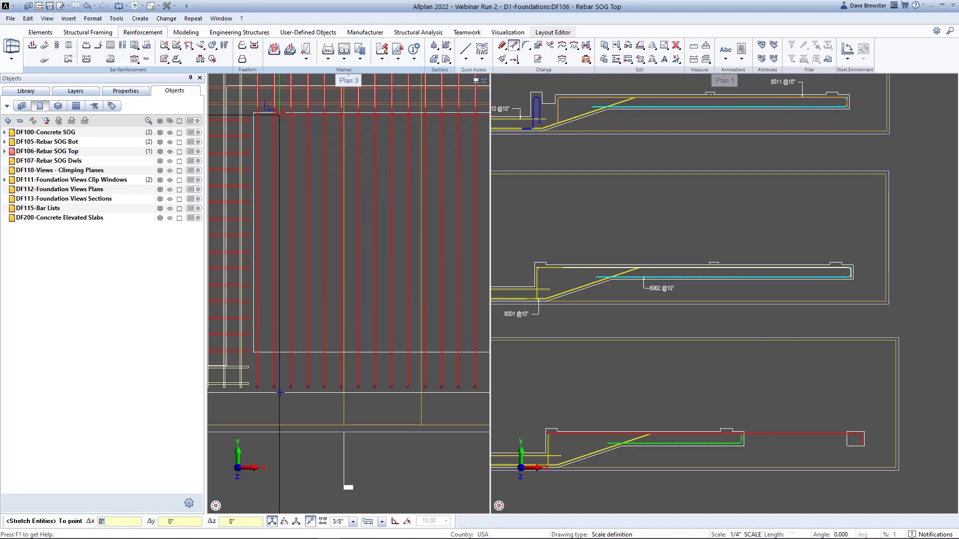
pyautogui.click(279, 115)
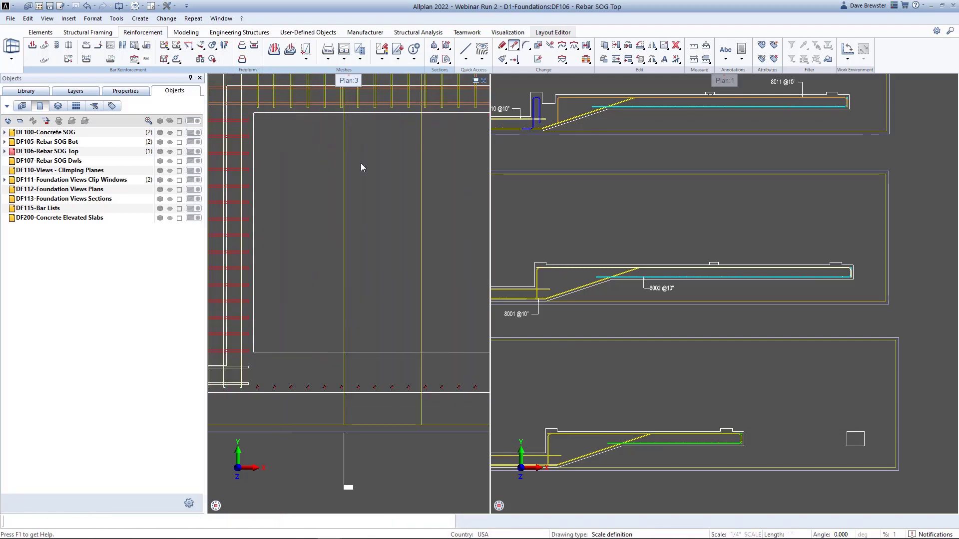
# - Mirror-copy the U-shaped bottom bars on both sides of the large opening about a horizontal axis at the slab's mid-depth in section 7
pyautogui.scroll(-5, 739, 324)
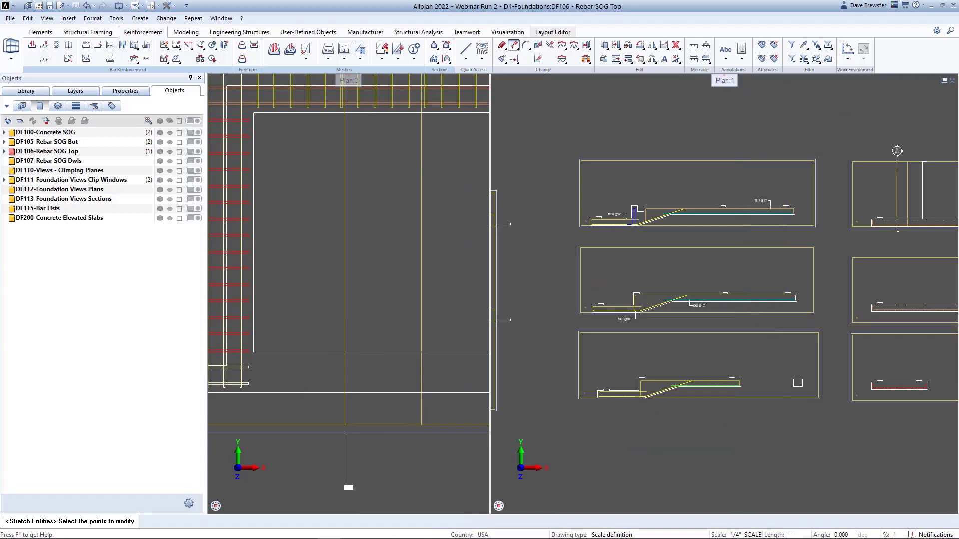
pyautogui.scroll(5, 809, 356)
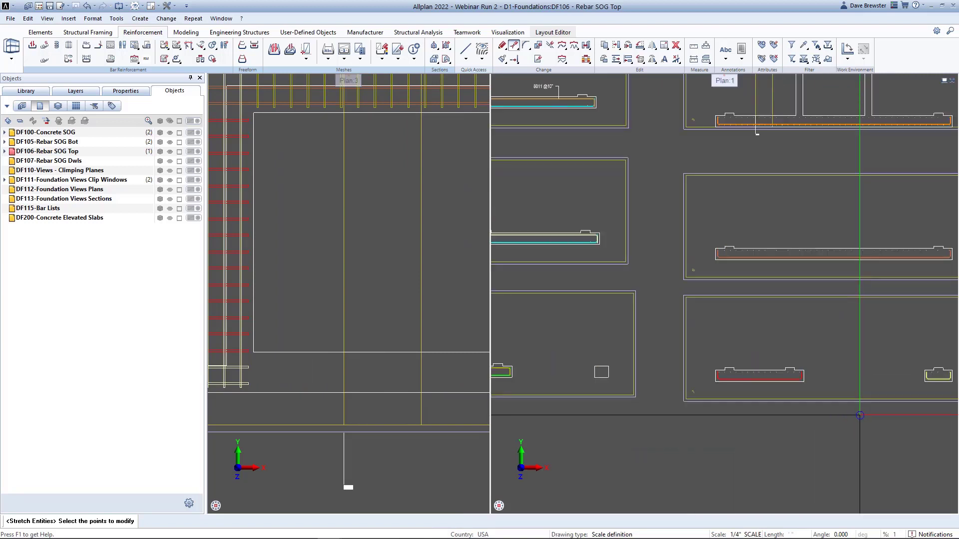
pyautogui.scroll(3, 777, 356)
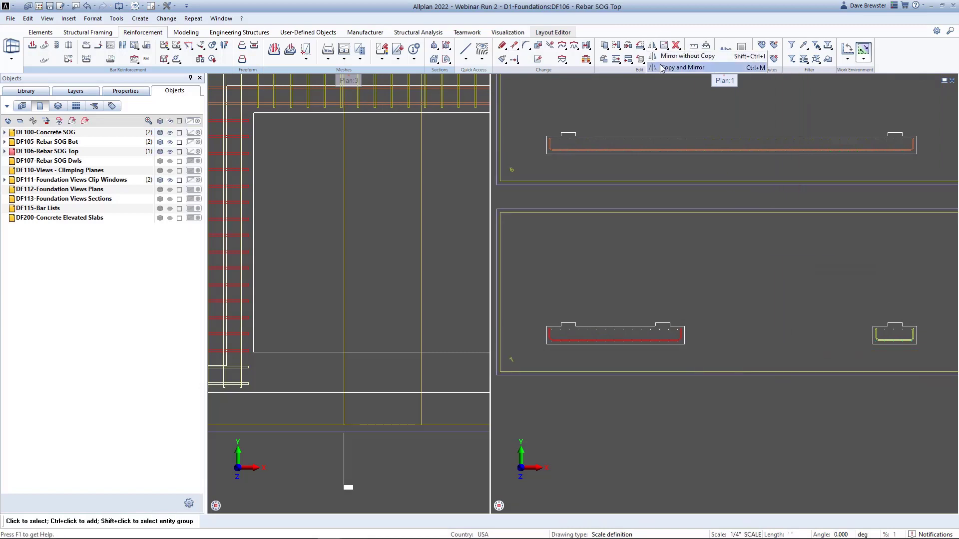
pyautogui.click(653, 46)
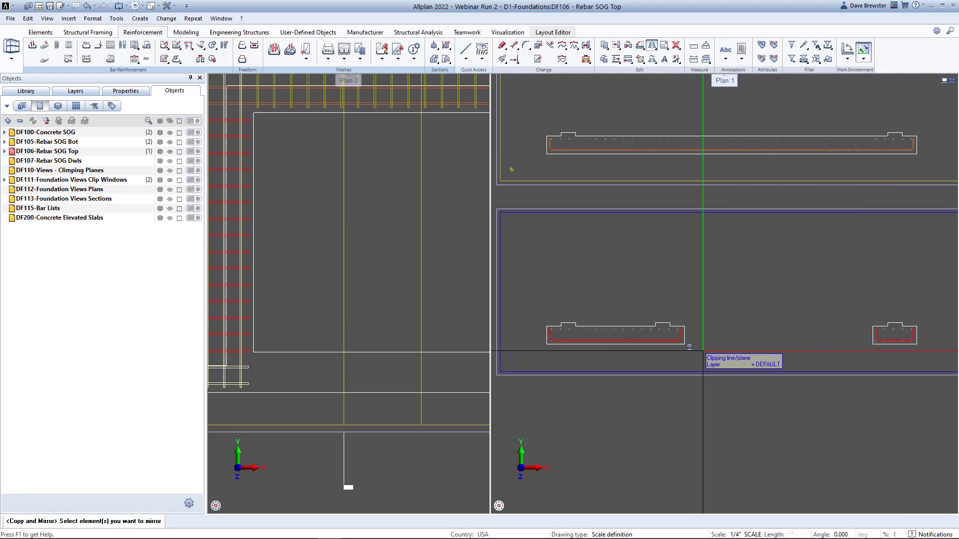
pyautogui.click(675, 340)
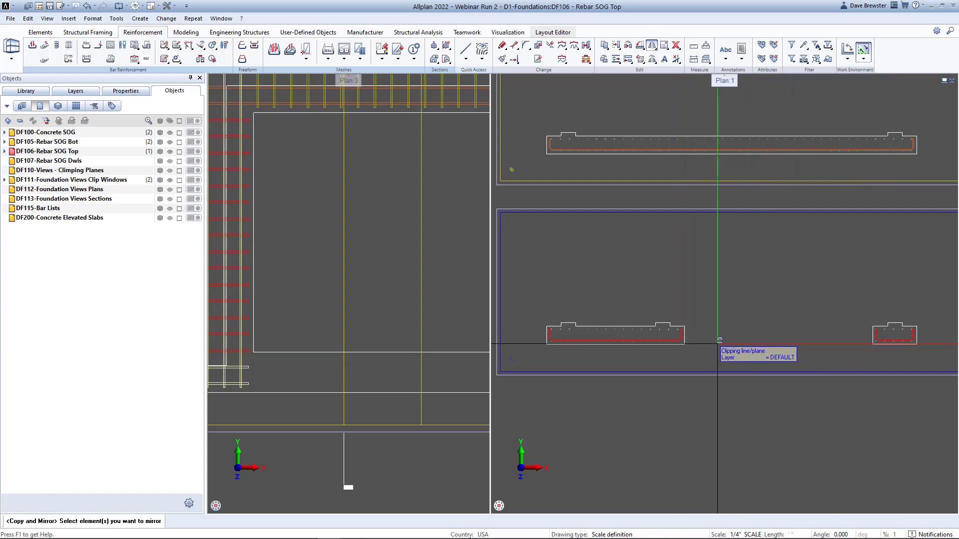
pyautogui.rightClick(699, 342)
pyautogui.scroll(2, 695, 338)
pyautogui.scroll(1, 693, 338)
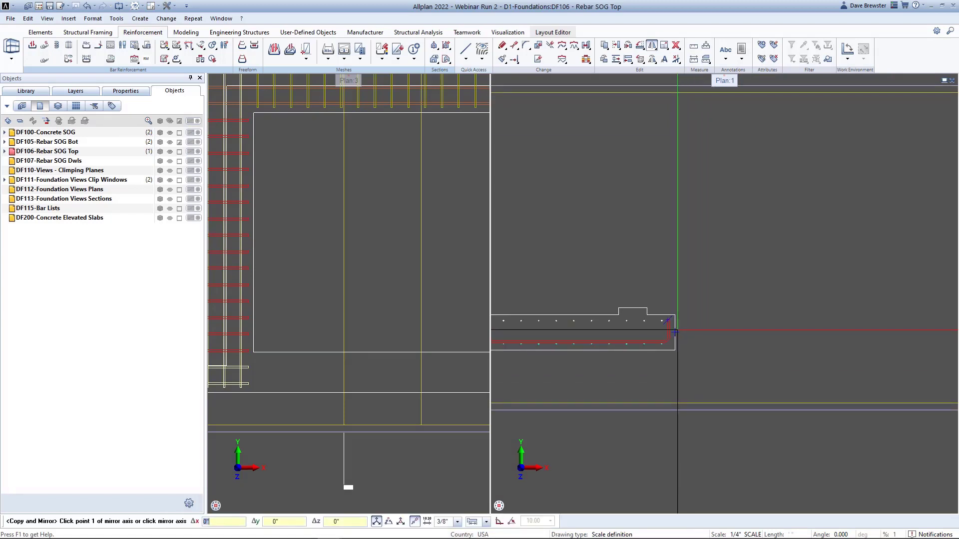
pyautogui.click(689, 333)
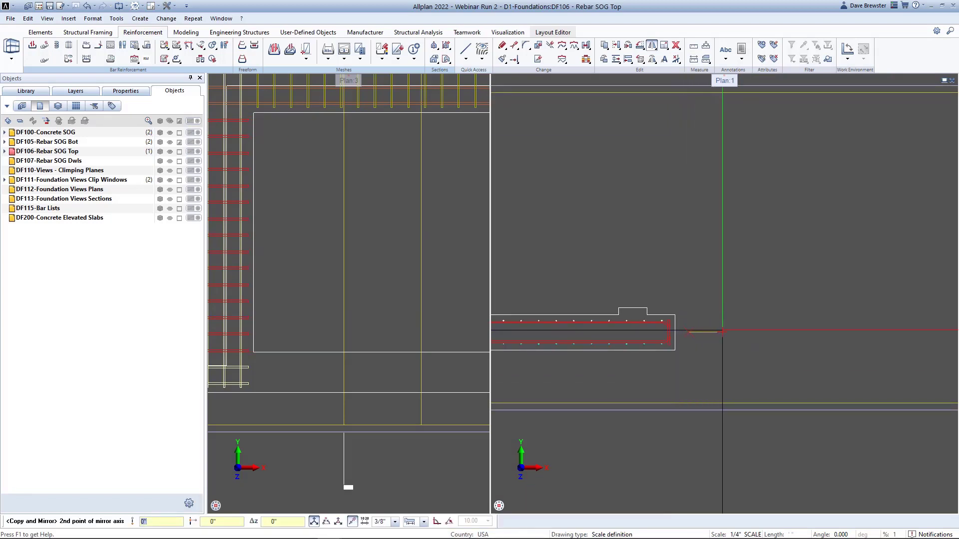
pyautogui.click(723, 331)
pyautogui.scroll(-3, 723, 331)
pyautogui.press('Escape')
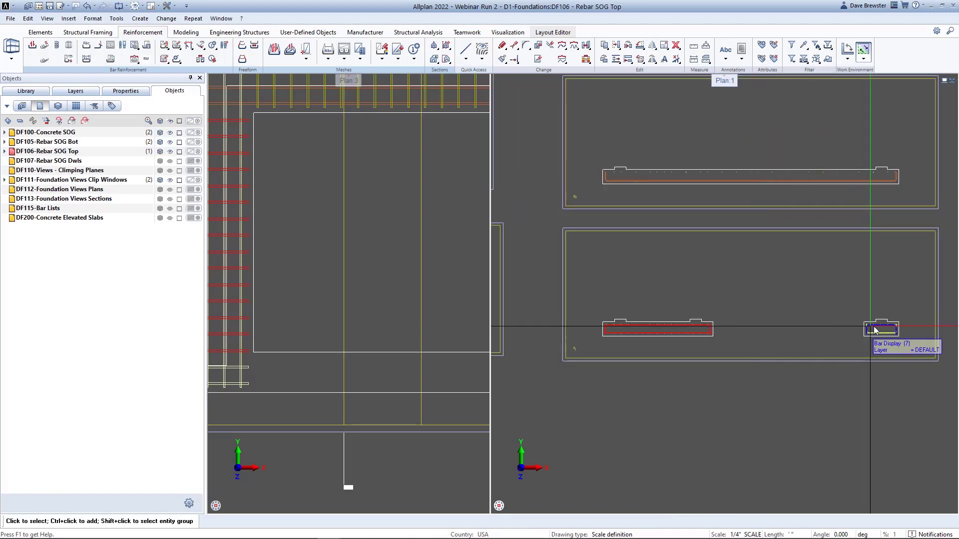
# - Transfer the mirrored top bars beside the large opening into the active file DF106-Rebar SOG Top, keeping their original position
pyautogui.scroll(1, 876, 329)
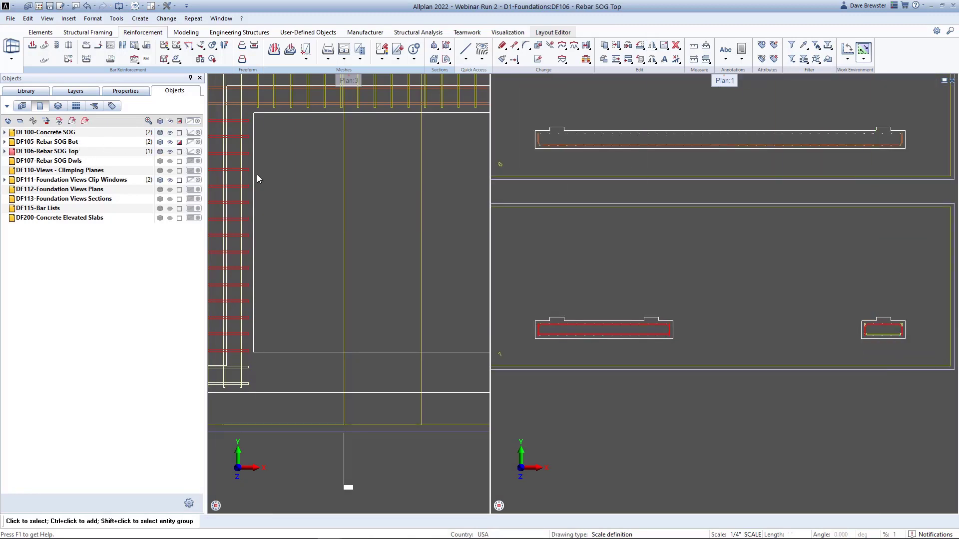
pyautogui.click(885, 326)
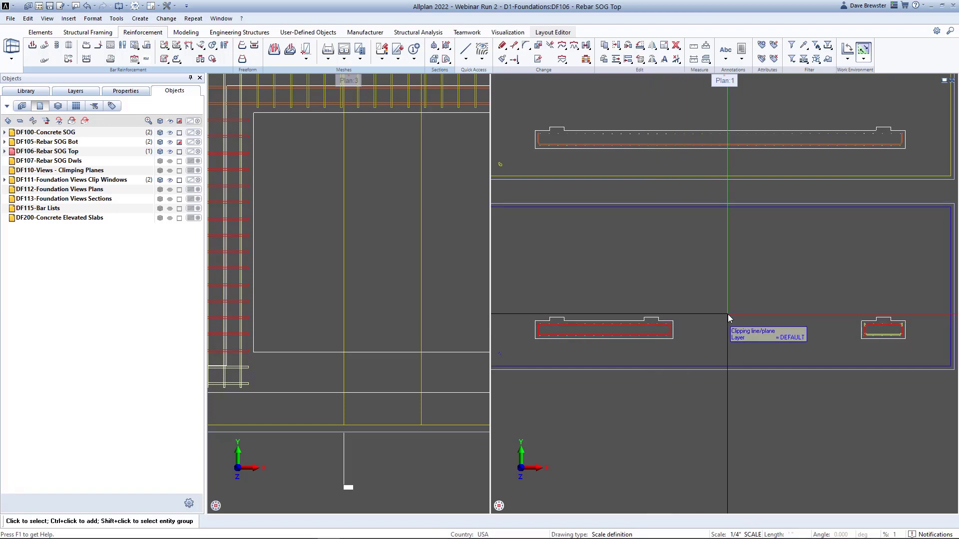
pyautogui.press('Escape')
pyautogui.hotkey('ctrl', 'alt', 'v')
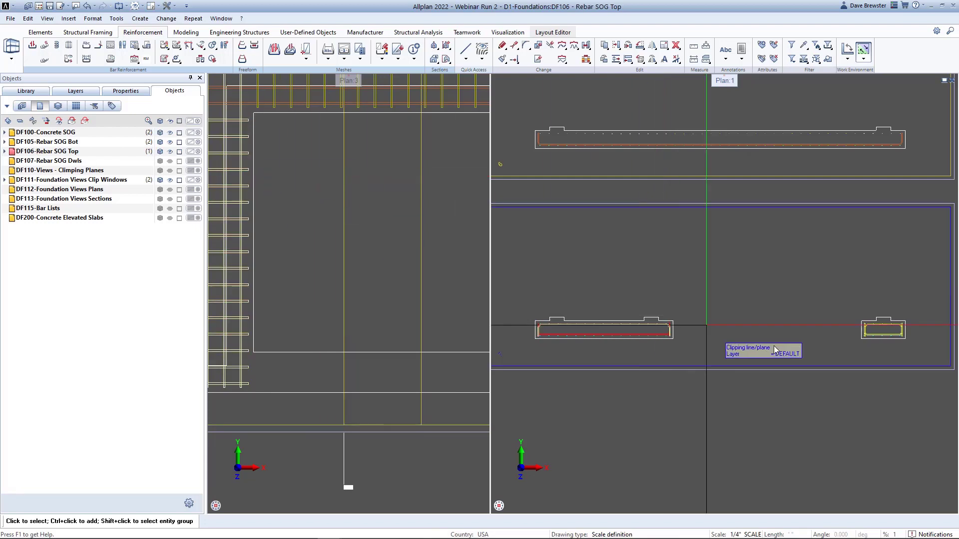
# - Mirror-copy the full-width U-shaped bottom bar in section 6 upward about a horizontal axis at the slab's mid-depth
pyautogui.scroll(-1, 793, 347)
pyautogui.scroll(-4, 316, 199)
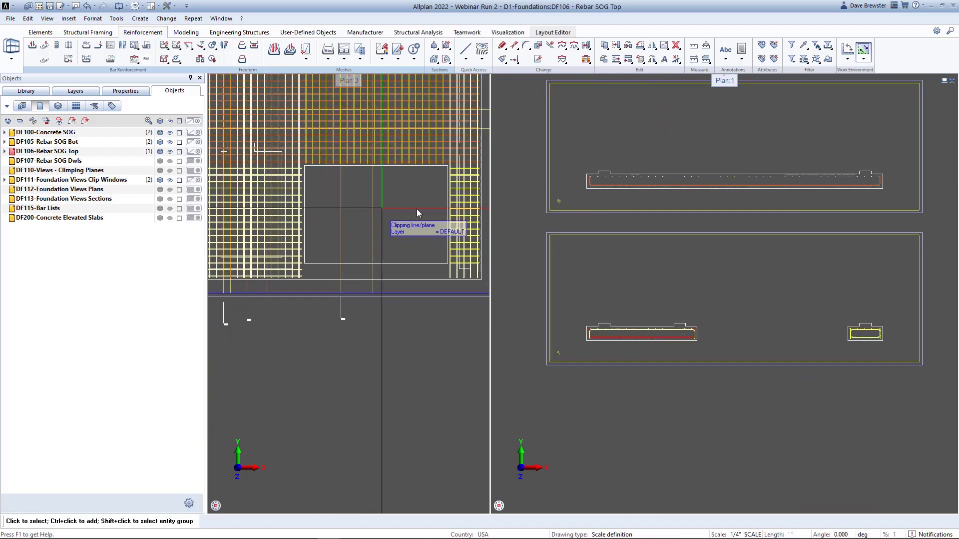
pyautogui.moveTo(763, 276); pyautogui.dragTo(797, 308, button='middle')
pyautogui.scroll(-2, 795, 307)
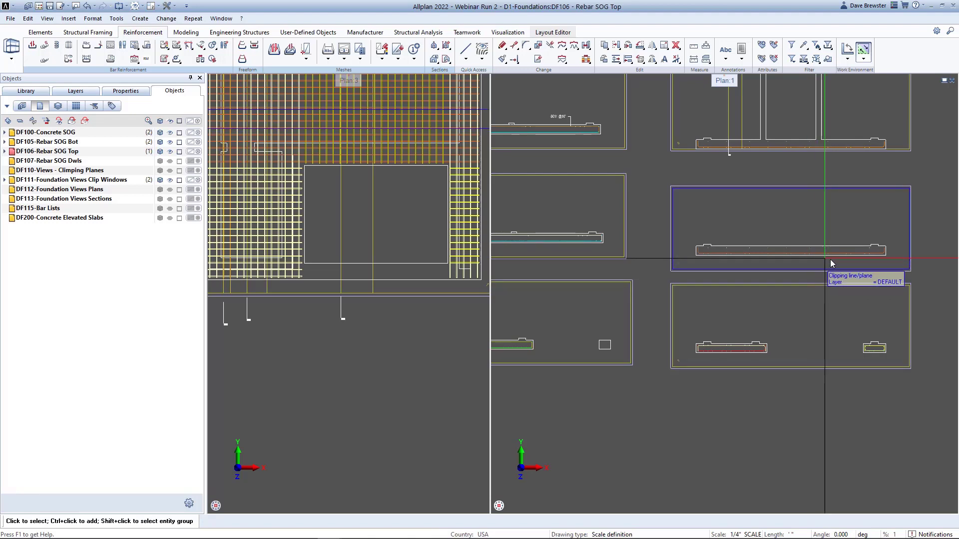
pyautogui.scroll(1, 831, 258)
pyautogui.scroll(2, 832, 256)
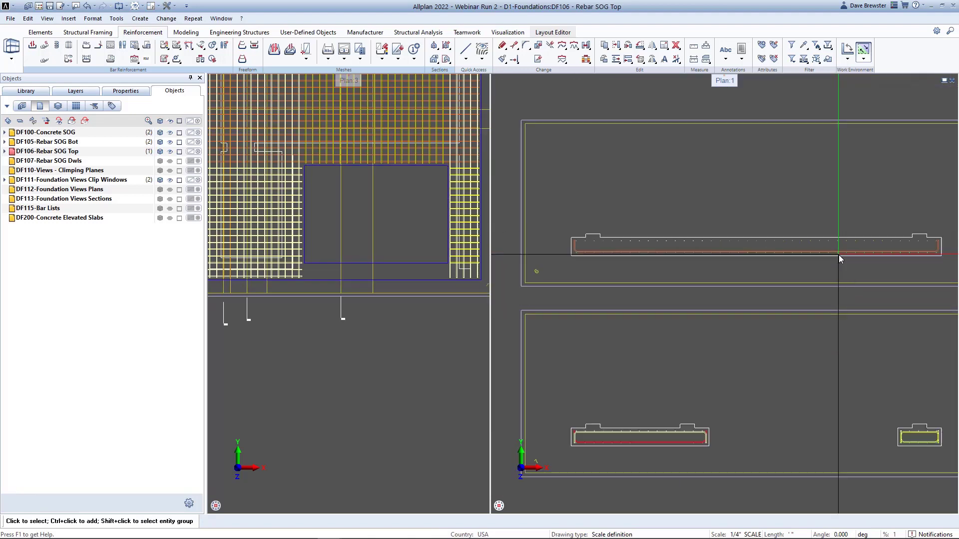
pyautogui.click(652, 46)
pyautogui.scroll(3, 663, 259)
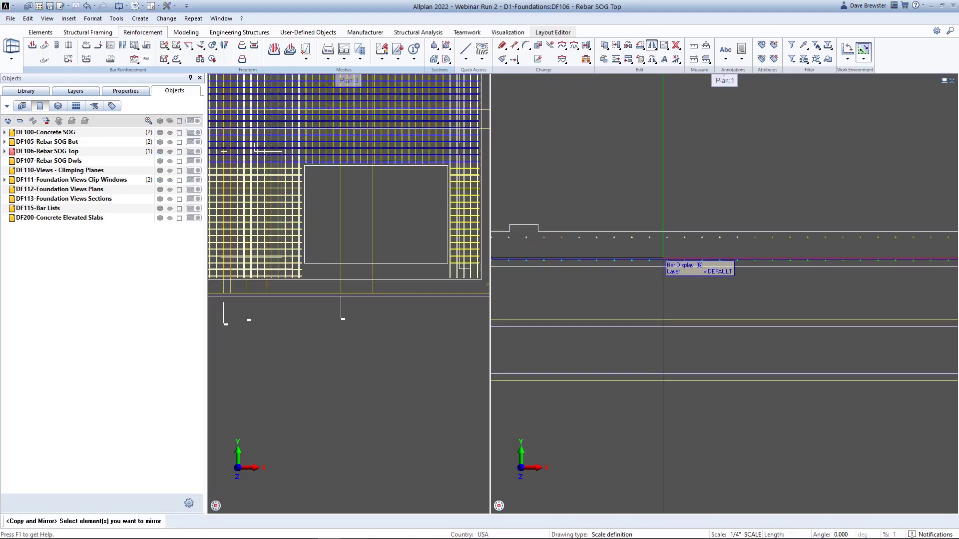
pyautogui.click(663, 258)
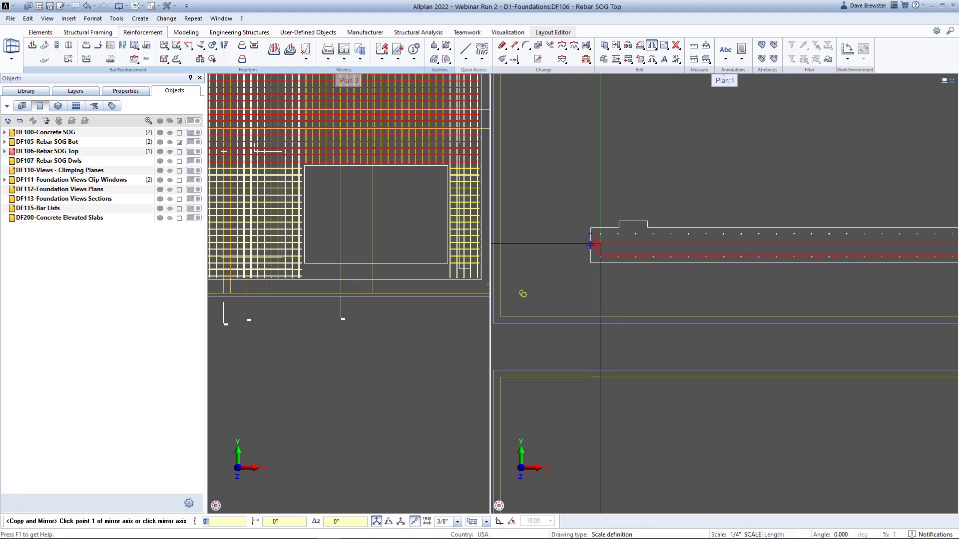
pyautogui.click(607, 245)
pyautogui.click(633, 246)
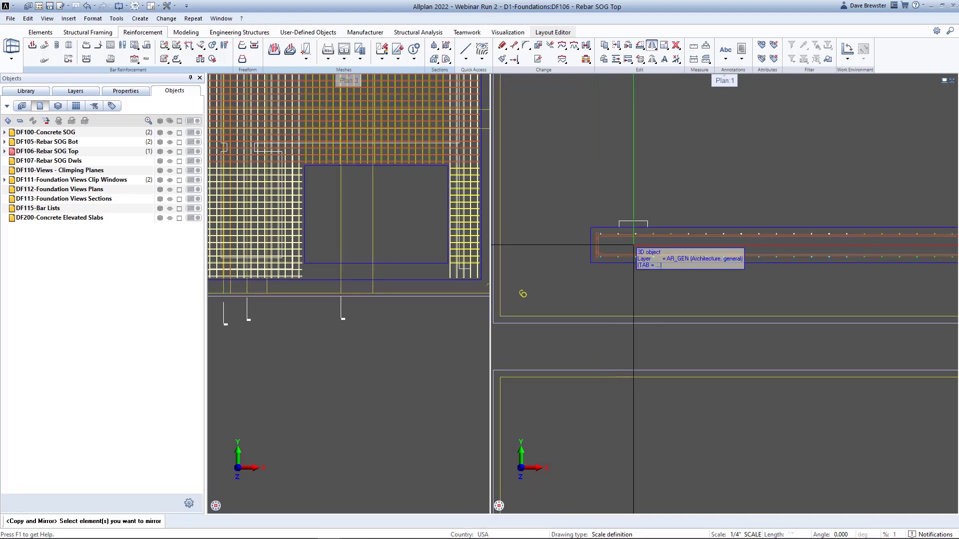
pyautogui.press('Escape')
# - Extend the placement of crosswise #8 top bars in the section across the recess to a point 5" inside the curb's outer face
pyautogui.scroll(-5, 649, 235)
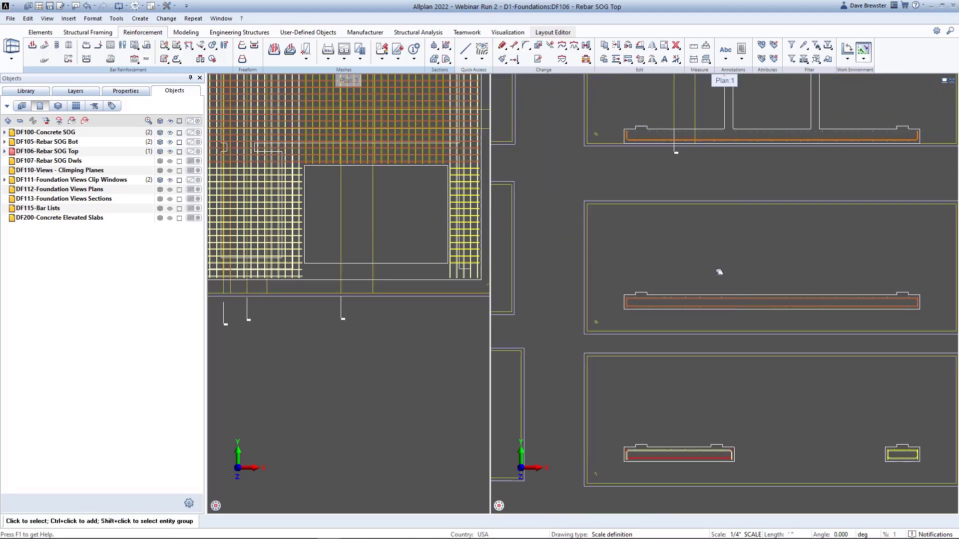
pyautogui.scroll(8, 656, 189)
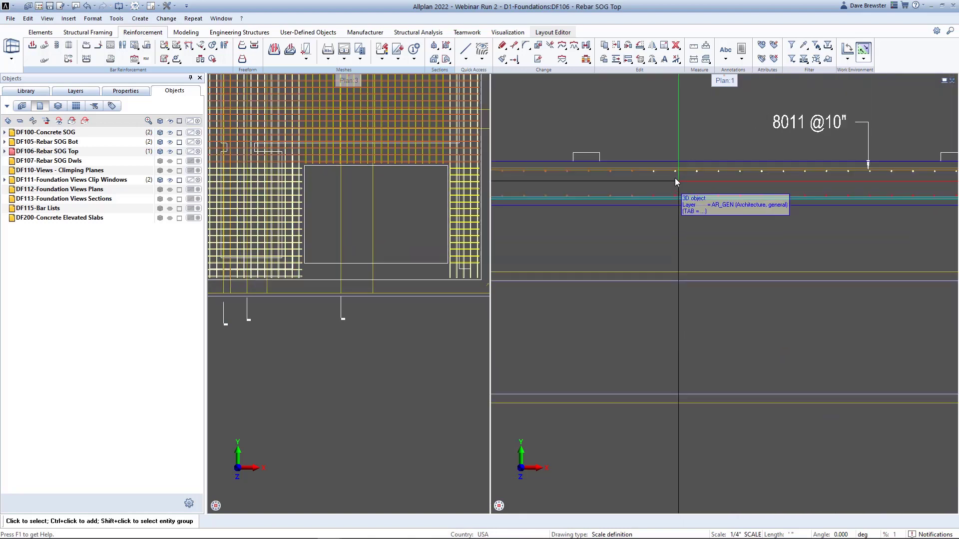
pyautogui.click(625, 172)
pyautogui.scroll(-6, 621, 209)
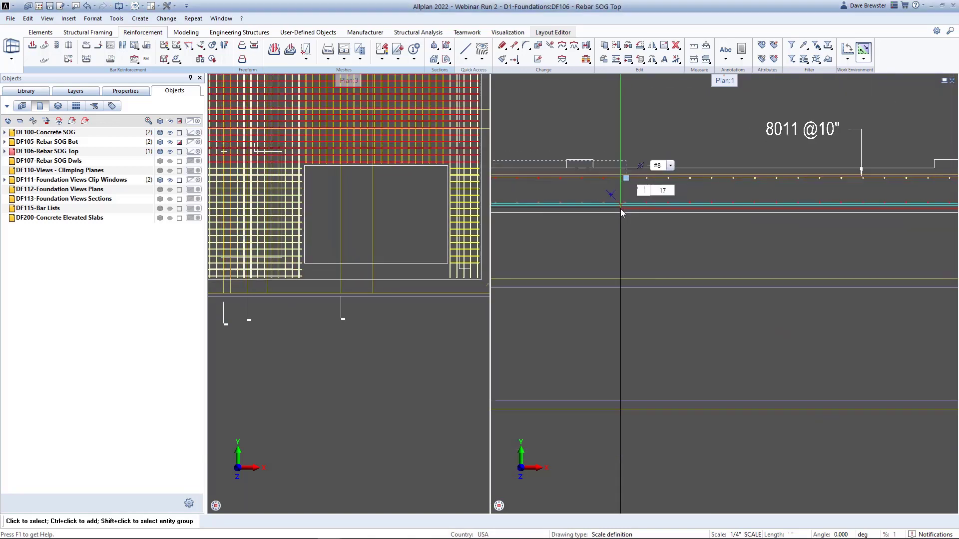
pyautogui.moveTo(661, 219); pyautogui.dragTo(750, 221, button='middle')
pyautogui.scroll(5, 675, 216)
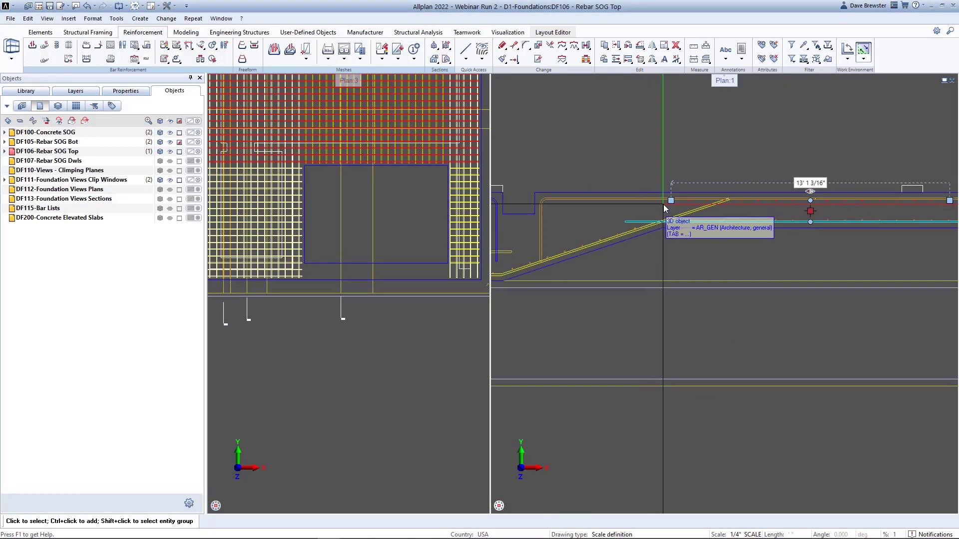
pyautogui.click(671, 201)
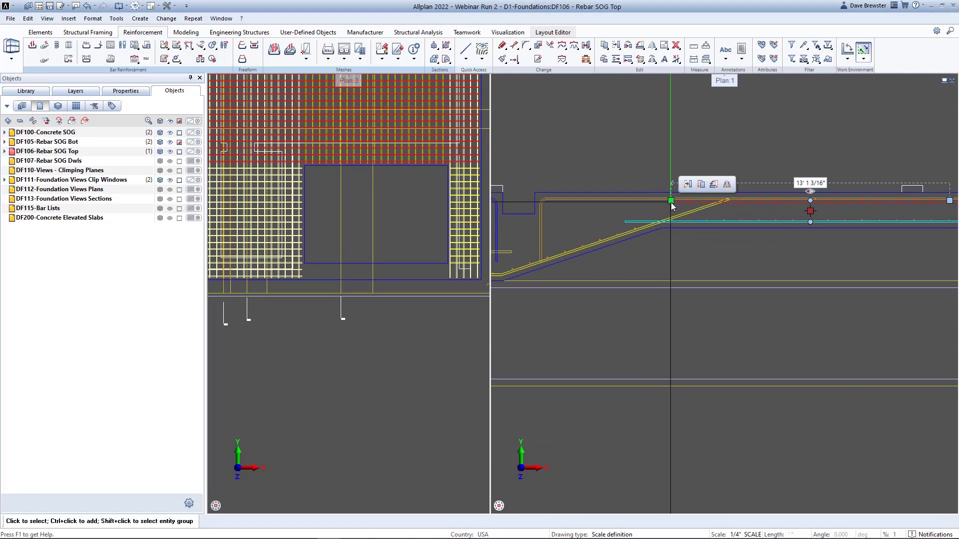
pyautogui.click(671, 201)
pyautogui.moveTo(603, 207); pyautogui.dragTo(751, 220, button='middle')
pyautogui.scroll(1, 751, 221)
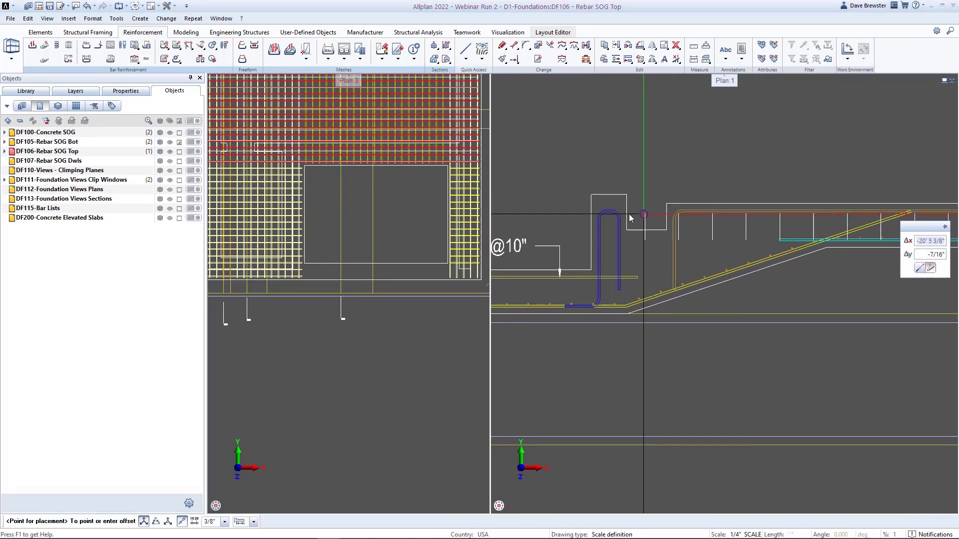
pyautogui.scroll(2, 631, 218)
pyautogui.rightClick(568, 215)
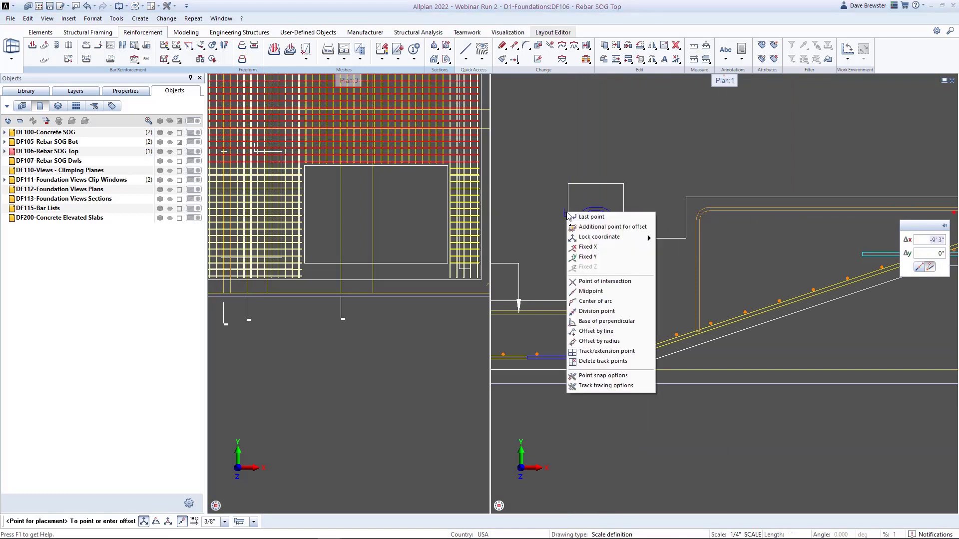
pyautogui.click(605, 351)
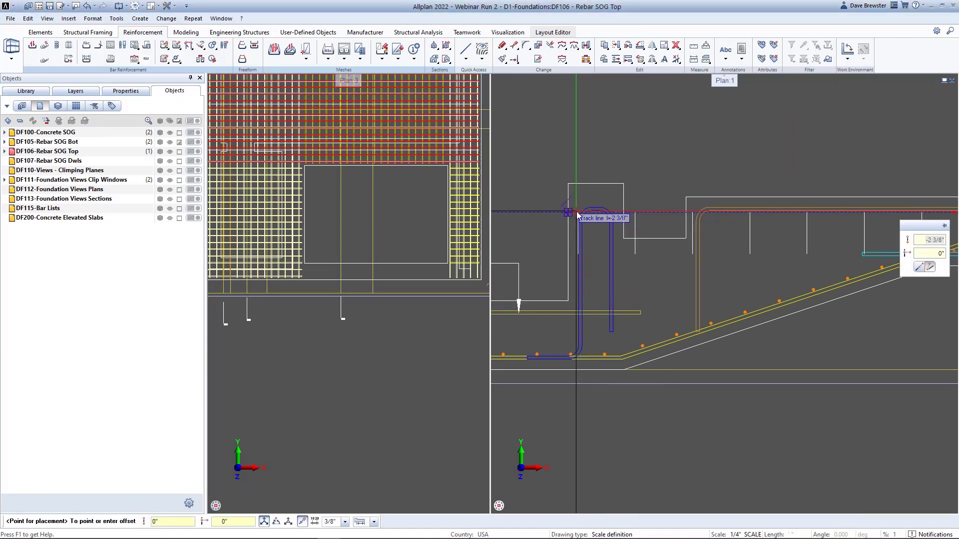
pyautogui.write('5')
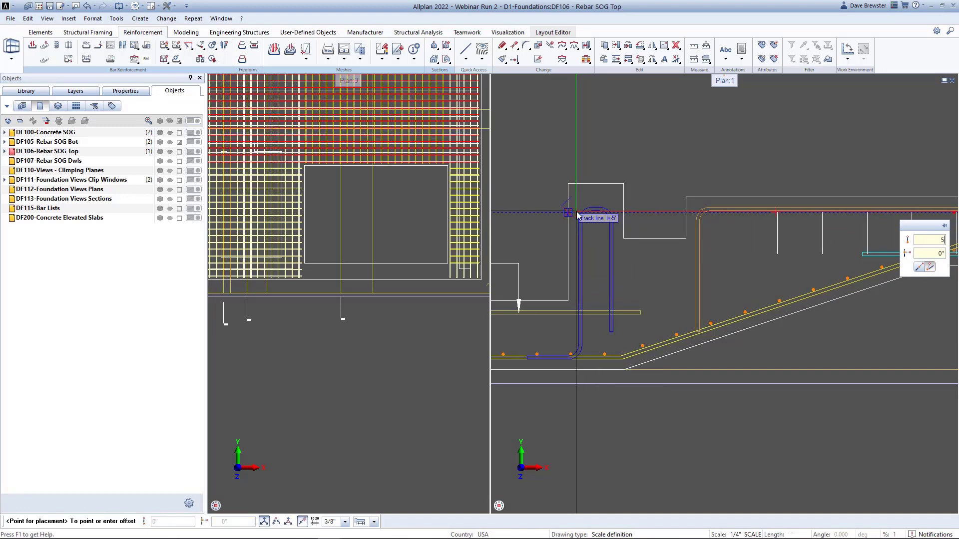
pyautogui.press('Return')
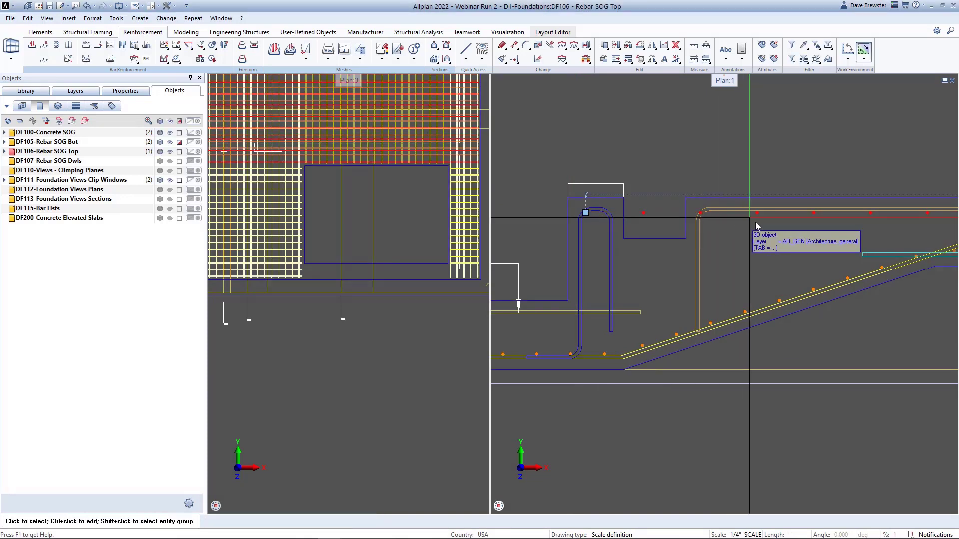
# - Raise the bar count of the extended #8 placement to 29 and check the distribution along the section
pyautogui.moveTo(781, 215); pyautogui.dragTo(652, 235, button='middle')
pyautogui.scroll(-2, 750, 233)
pyautogui.scroll(-2, 659, 233)
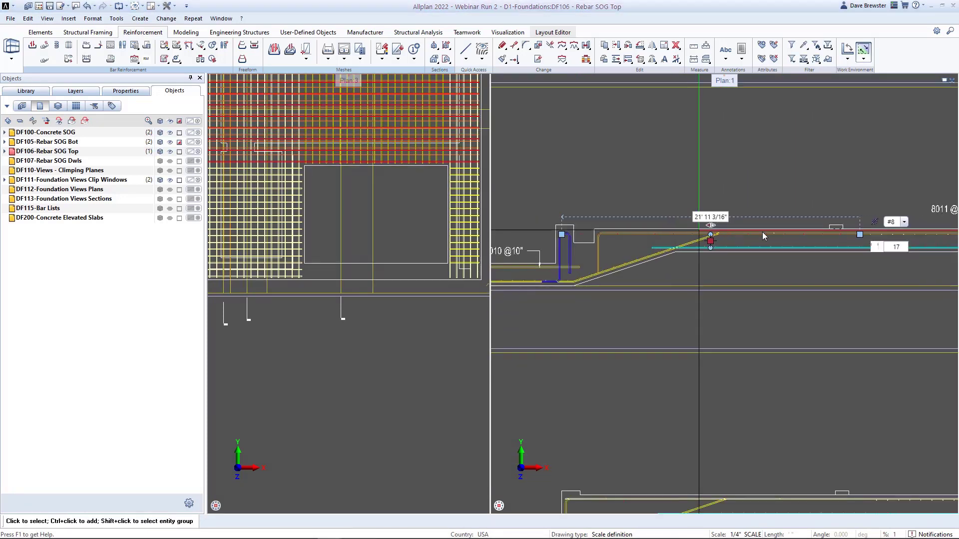
pyautogui.click(897, 248)
pyautogui.scroll(12, 898, 247)
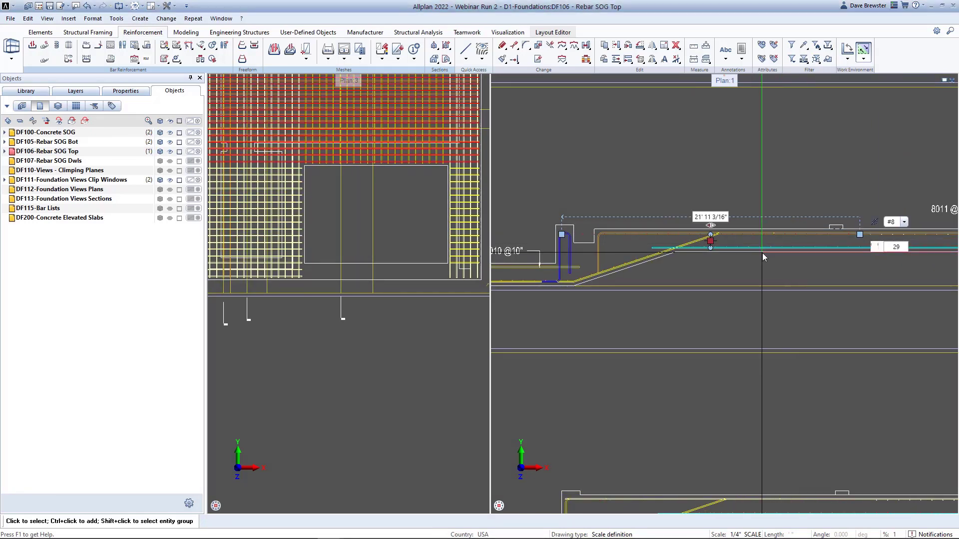
pyautogui.scroll(2, 763, 257)
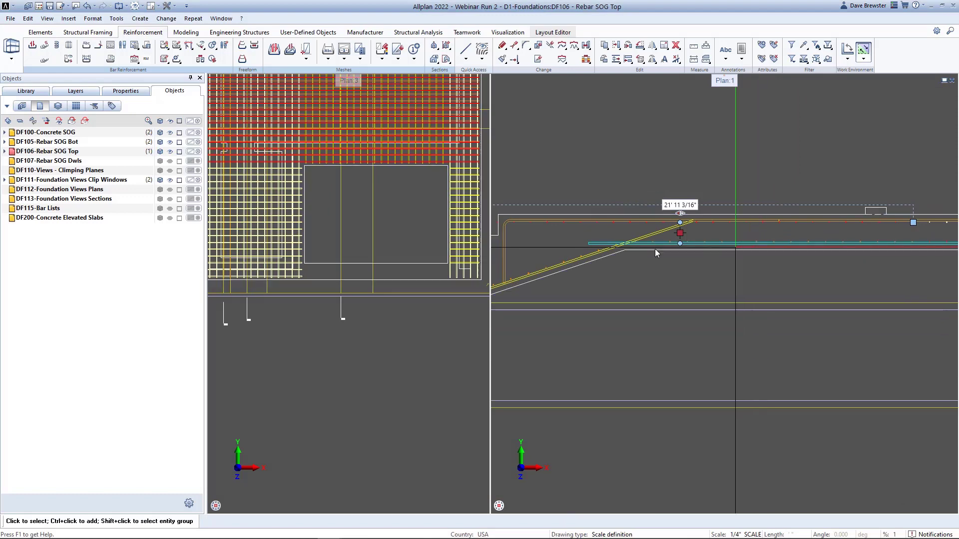
pyautogui.moveTo(609, 248); pyautogui.dragTo(727, 253, button='middle')
pyautogui.scroll(2, 675, 244)
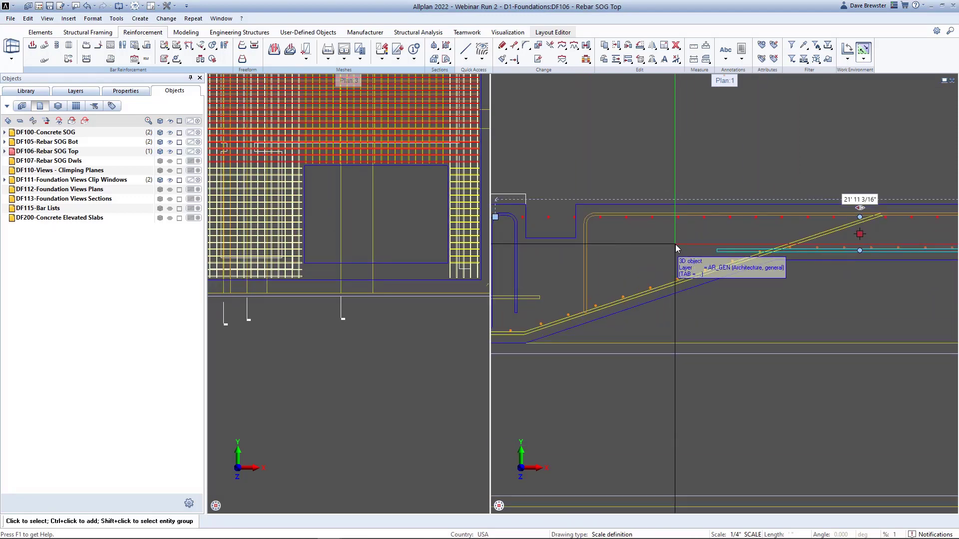
pyautogui.scroll(-3, 806, 232)
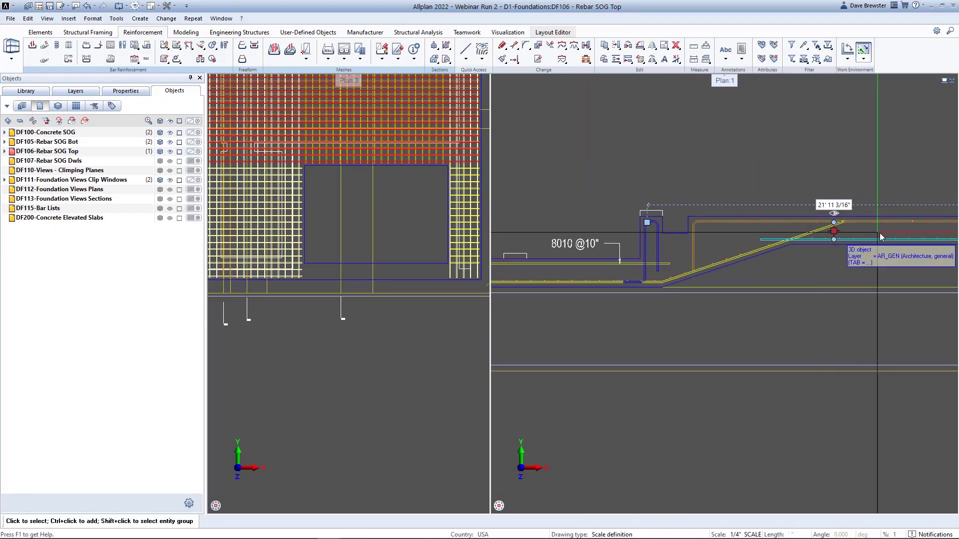
pyautogui.moveTo(877, 238); pyautogui.dragTo(685, 249, button='middle')
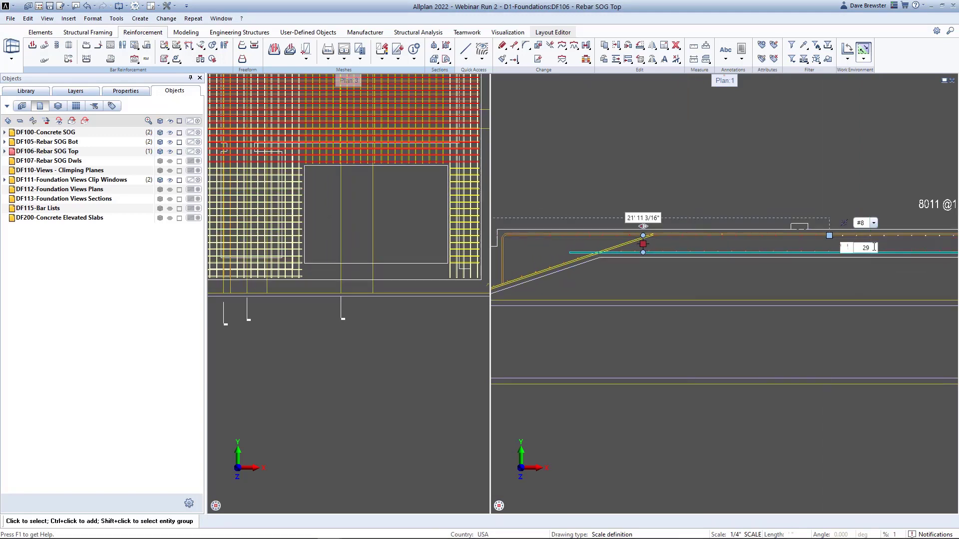
# - Set the bar spacing of the extended #8 placement to 10" and its bar count to 28
pyautogui.click(848, 249)
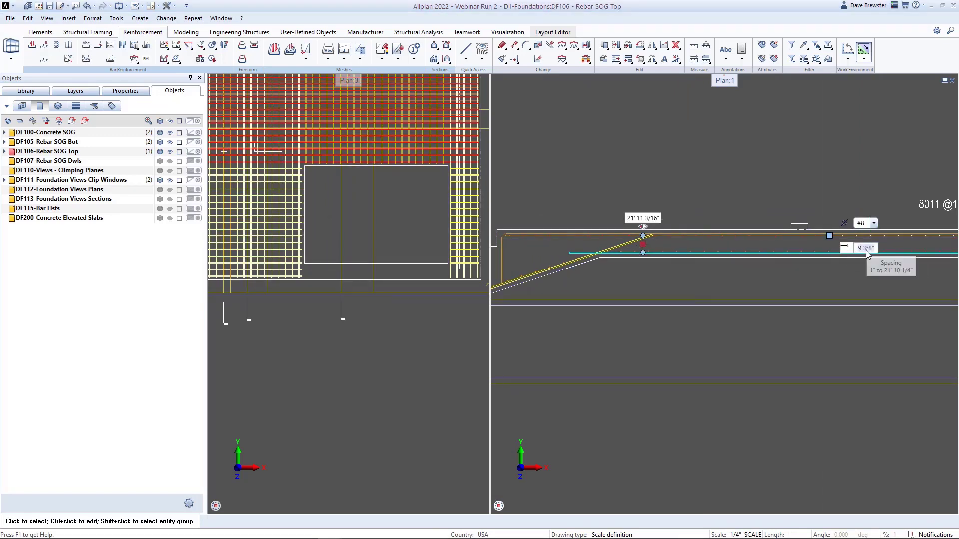
pyautogui.click(866, 251)
pyautogui.write('10"')
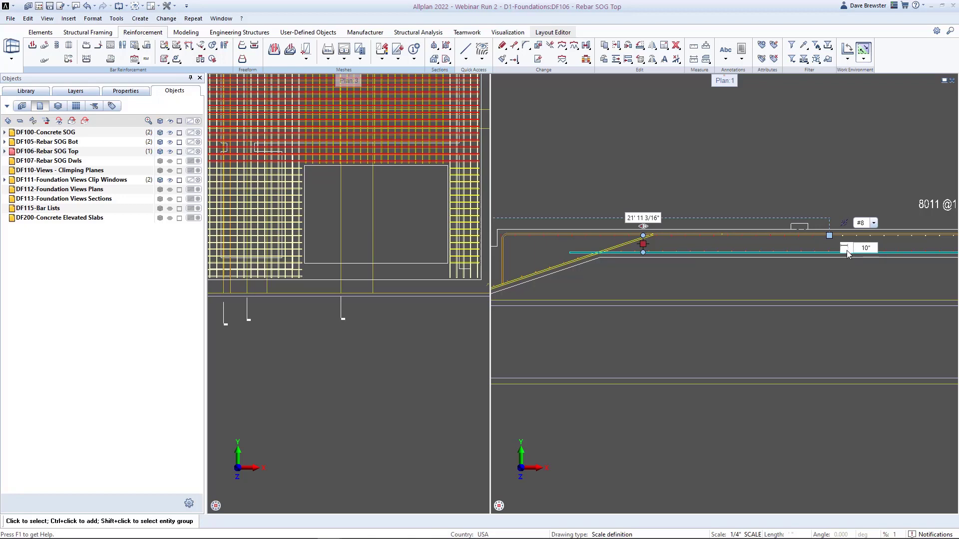
pyautogui.click(848, 250)
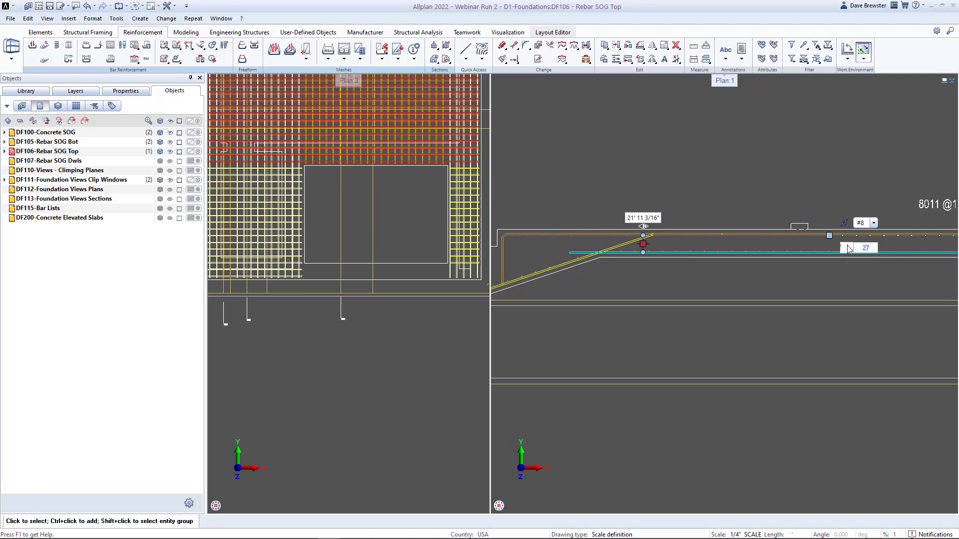
pyautogui.click(867, 245)
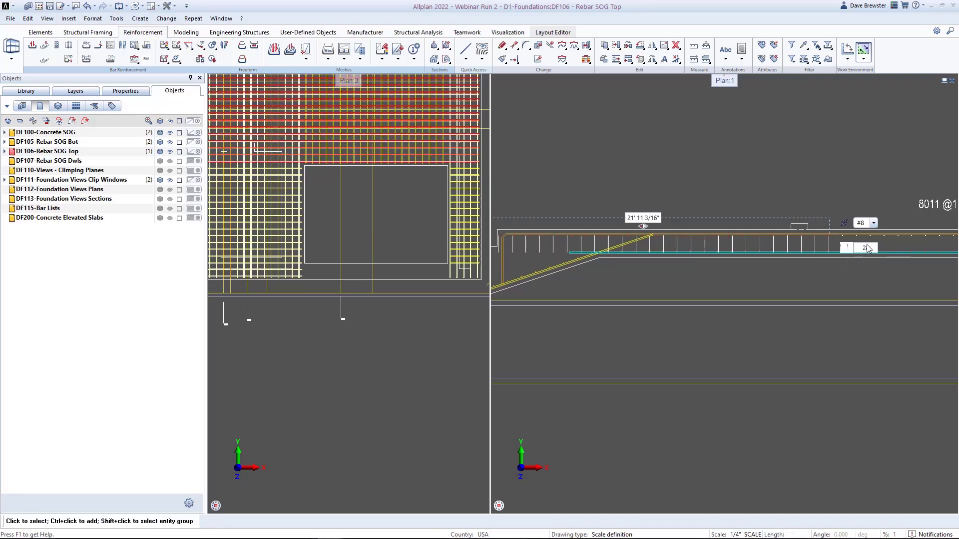
pyautogui.write('8')
pyautogui.press('Return')
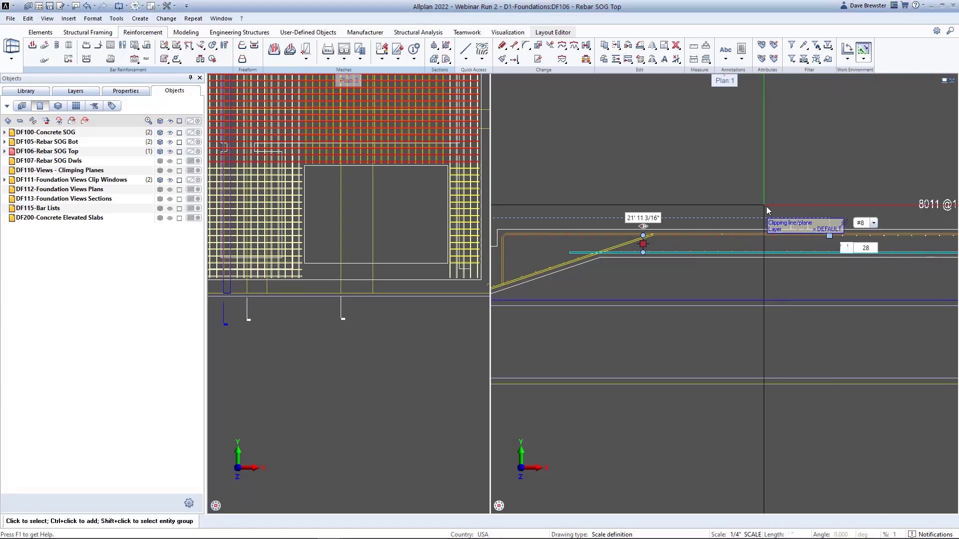
pyautogui.press('Escape')
# - Examine the bars around the curb and recess in the plan and the sections
pyautogui.moveTo(687, 239); pyautogui.dragTo(795, 249, button='middle')
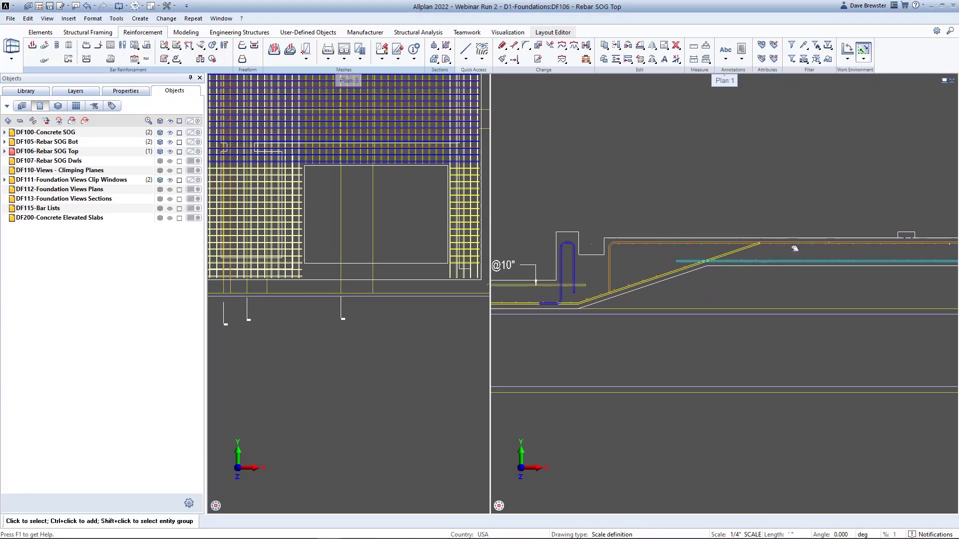
pyautogui.moveTo(352, 176); pyautogui.dragTo(520, 342, button='middle')
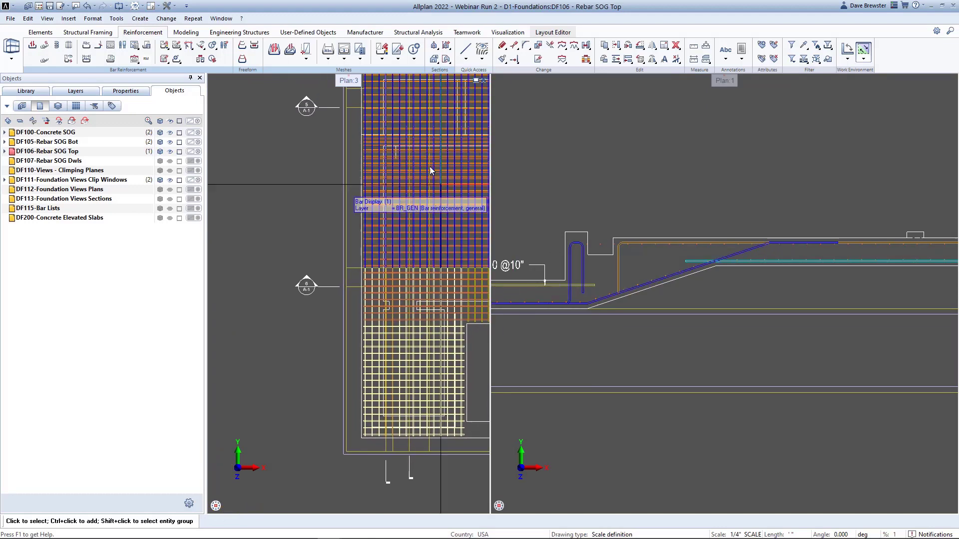
pyautogui.scroll(8, 385, 149)
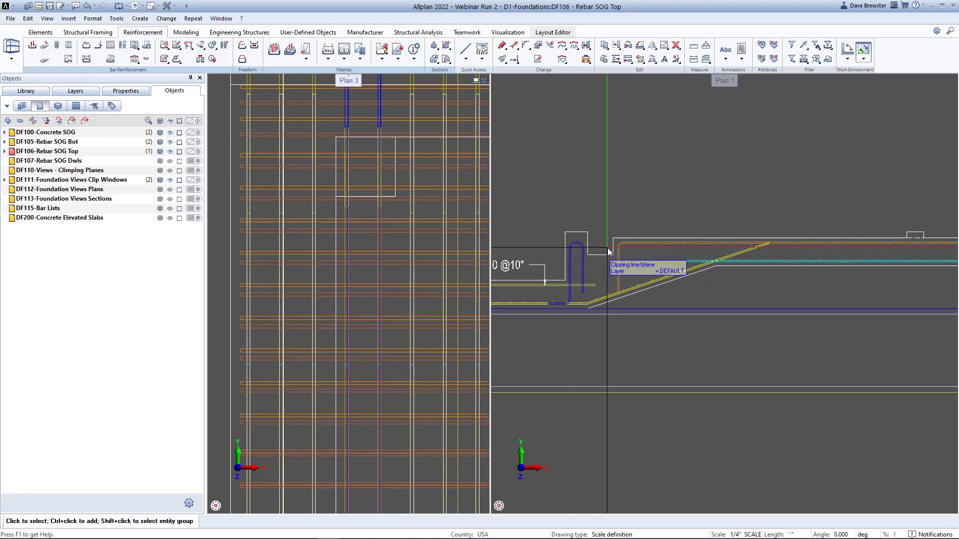
pyautogui.scroll(1, 402, 175)
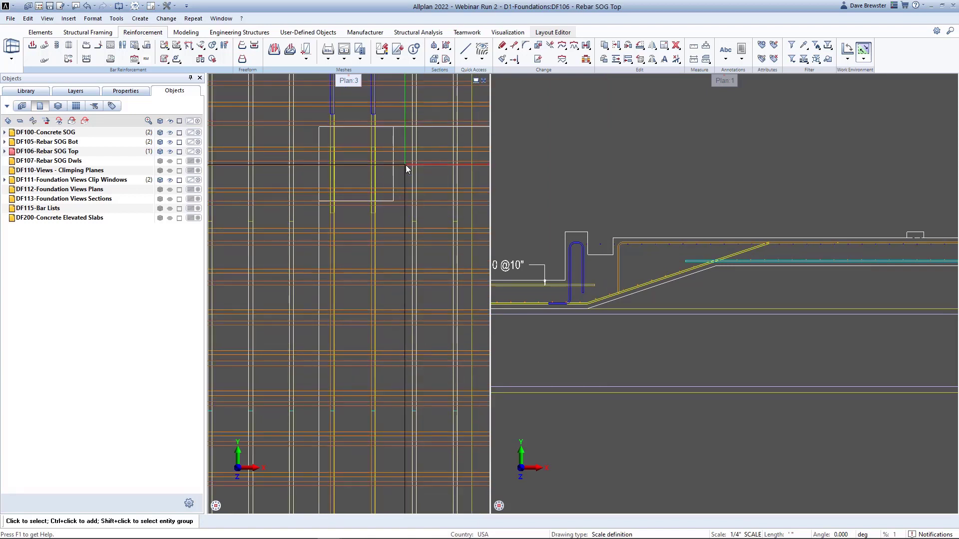
pyautogui.scroll(-1, 631, 274)
pyautogui.scroll(-1, 631, 272)
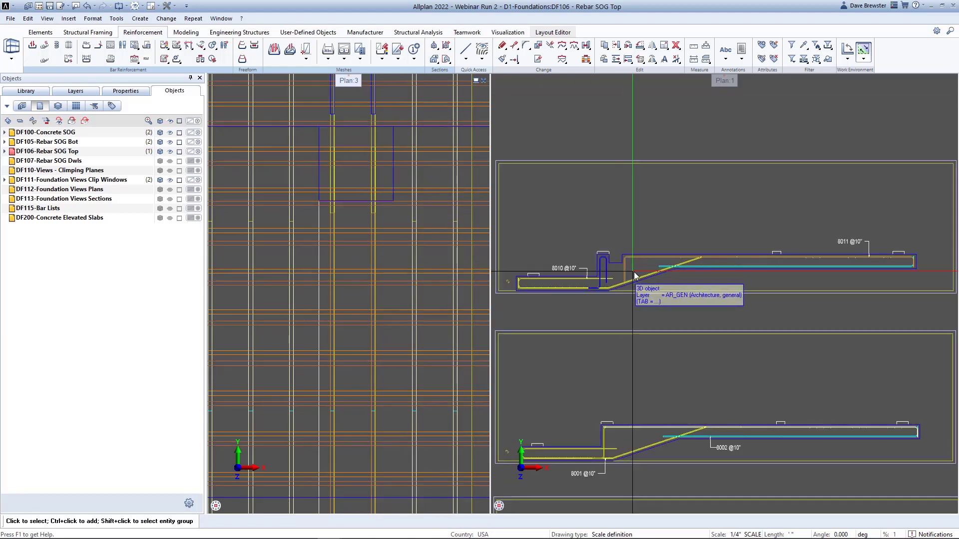
pyautogui.scroll(-3, 780, 295)
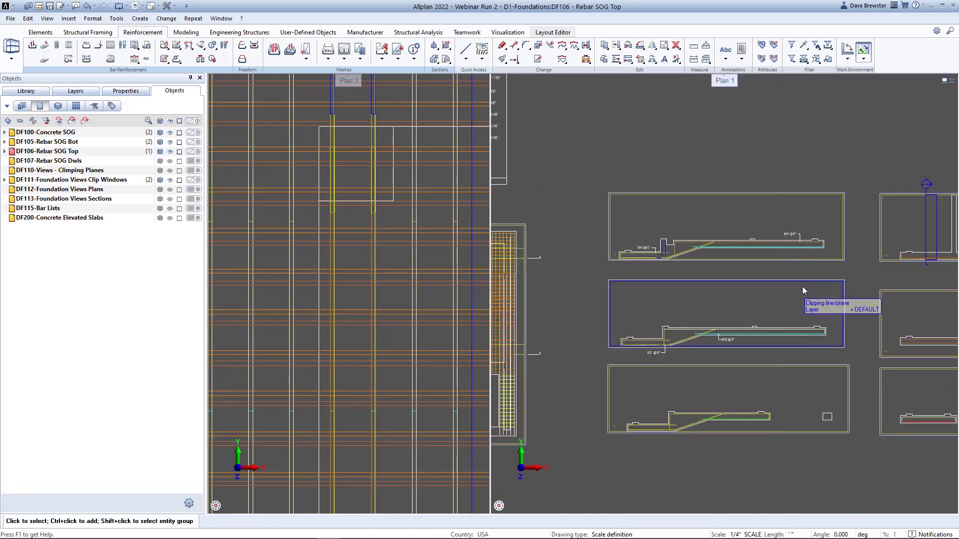
pyautogui.scroll(-2, 803, 286)
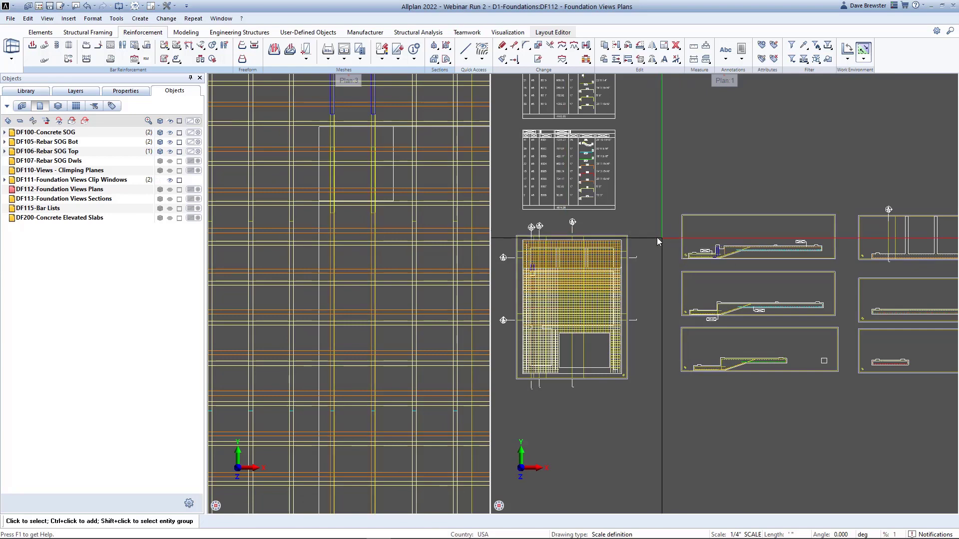
# - Generate a new foundation plan view excluding drawing files 106 Rebar SOG Top and 107 Rebar SOG Dwls, placing it beside the bar schedules above the sections
pyautogui.scroll(-3, 633, 239)
pyautogui.moveTo(632, 266); pyautogui.dragTo(762, 203, button='middle')
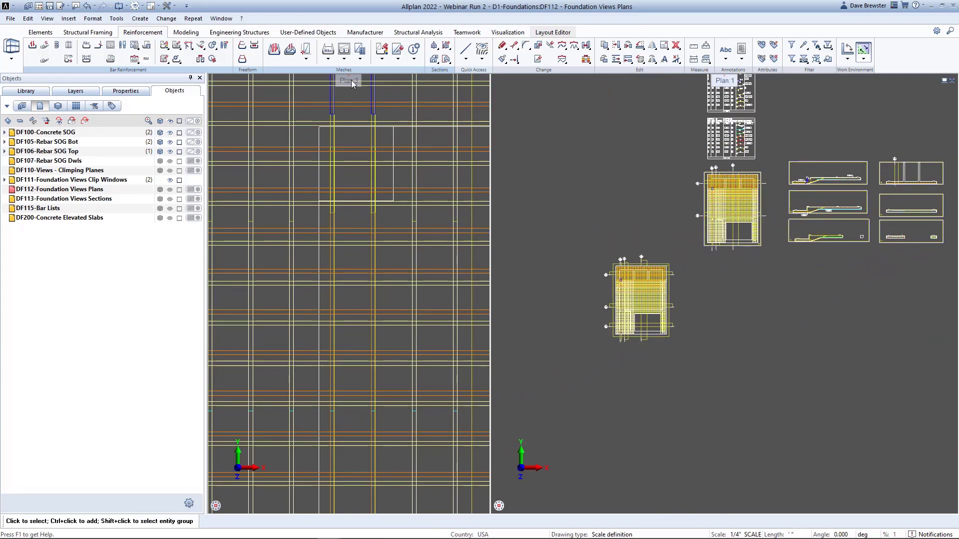
pyautogui.doubleClick(730, 80)
pyautogui.moveTo(454, 321); pyautogui.dragTo(543, 381, button='middle')
pyautogui.scroll(5, 541, 373)
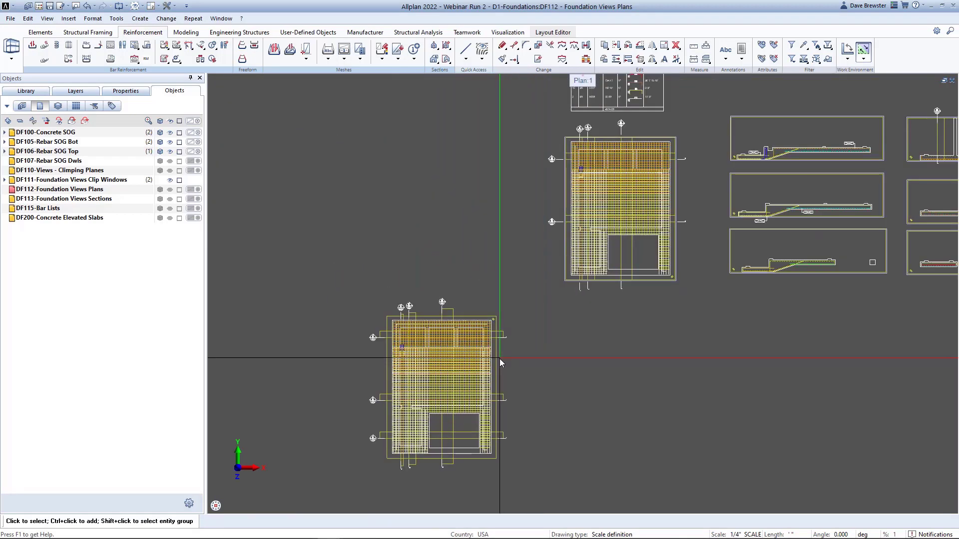
pyautogui.rightClick(498, 364)
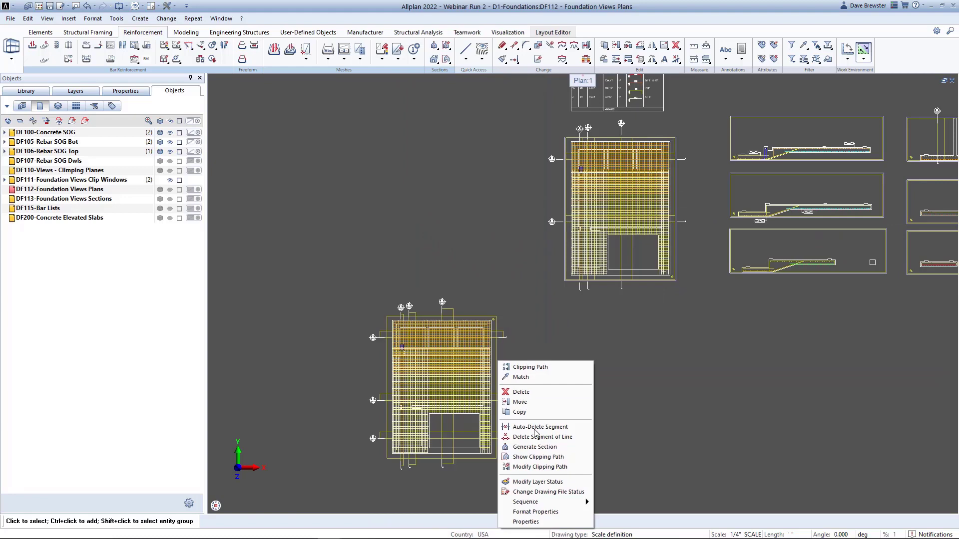
pyautogui.click(551, 453)
pyautogui.click(150, 165)
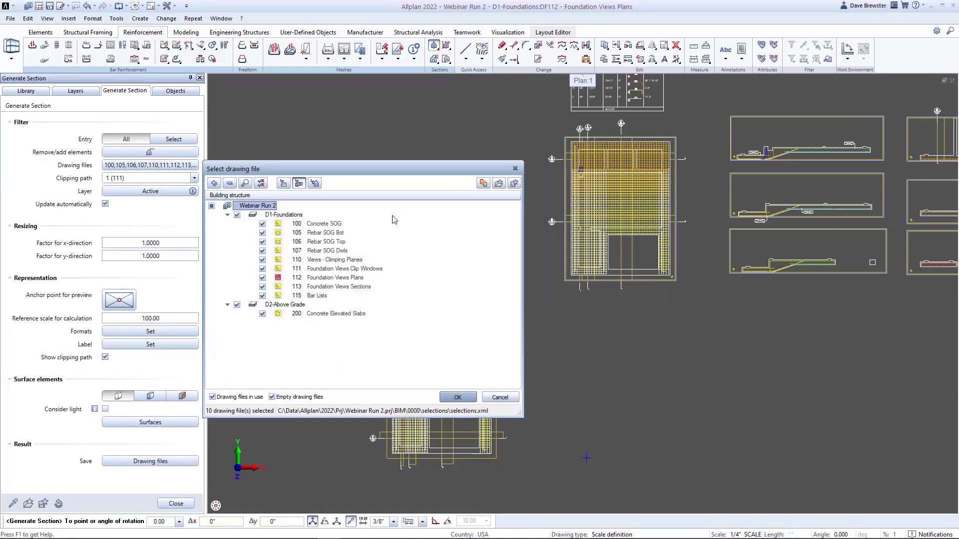
pyautogui.click(262, 251)
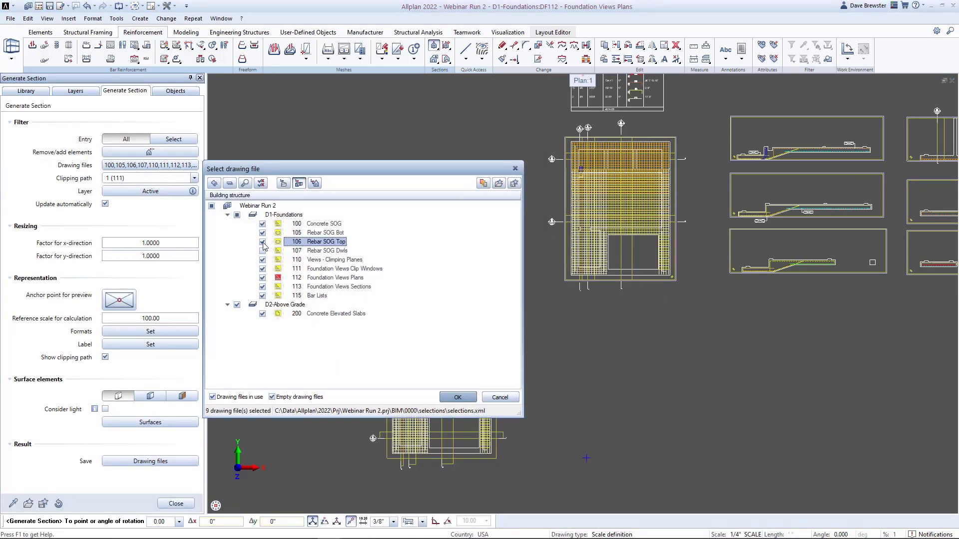
pyautogui.click(455, 398)
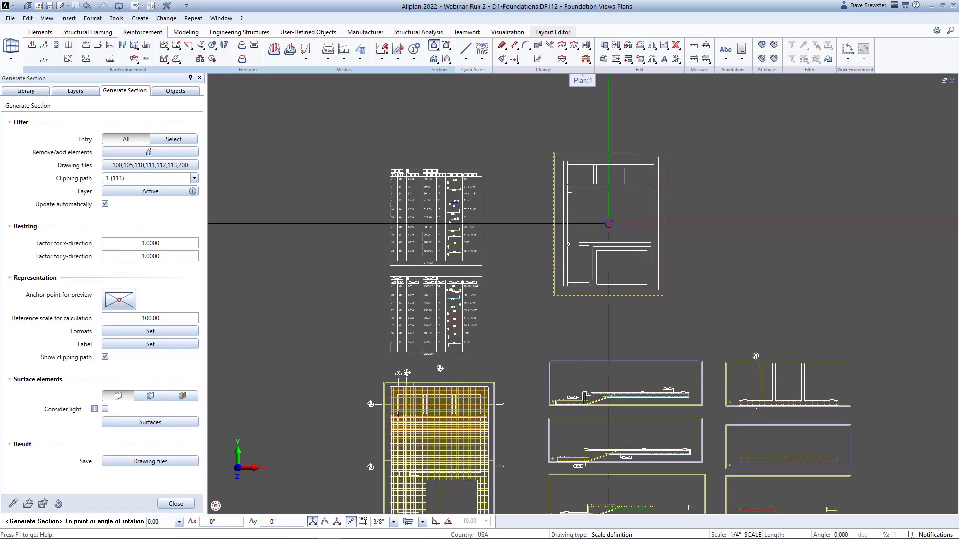
pyautogui.click(609, 224)
pyautogui.scroll(1, 625, 227)
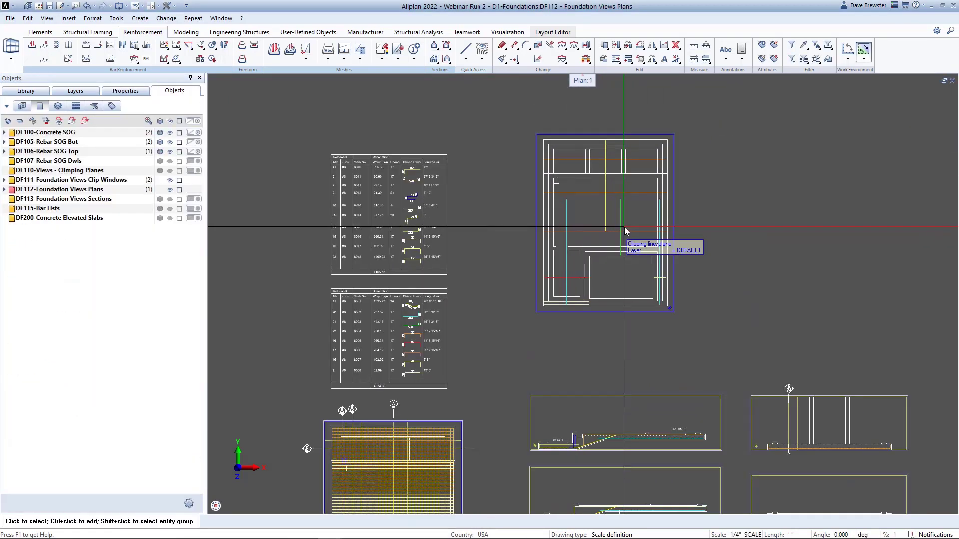
# - Generate a second foundation plan view excluding drawing files 105 Rebar SOG Bot and 107 Rebar SOG Dwls, placing it beside the first generated plan
pyautogui.scroll(-1, 625, 227)
pyautogui.scroll(-1, 624, 227)
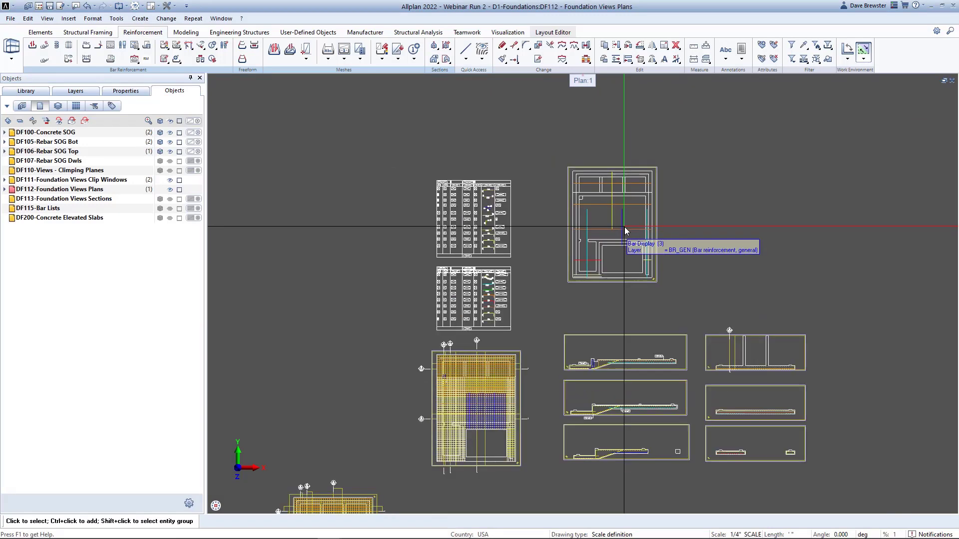
pyautogui.moveTo(625, 226); pyautogui.dragTo(656, 157, button='middle')
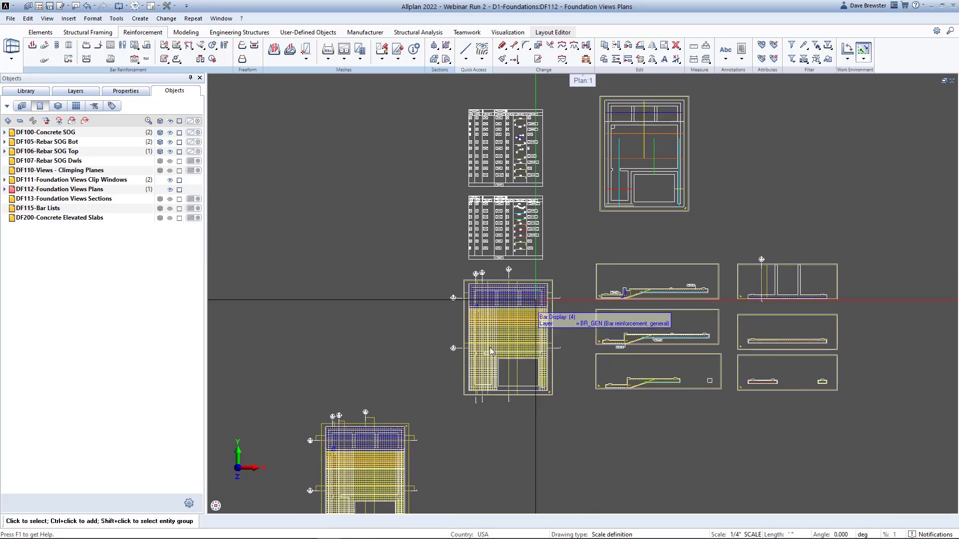
pyautogui.rightClick(402, 427)
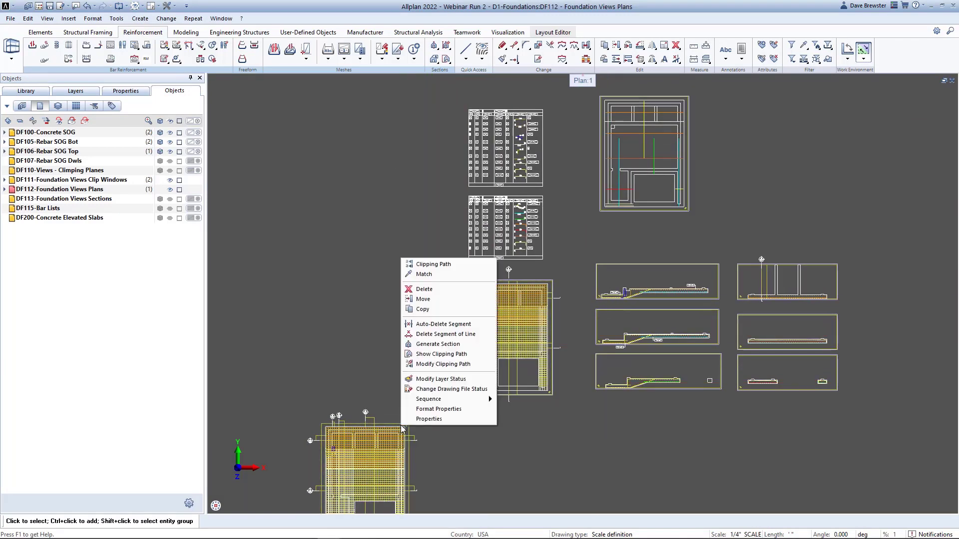
pyautogui.click(433, 348)
pyautogui.click(150, 165)
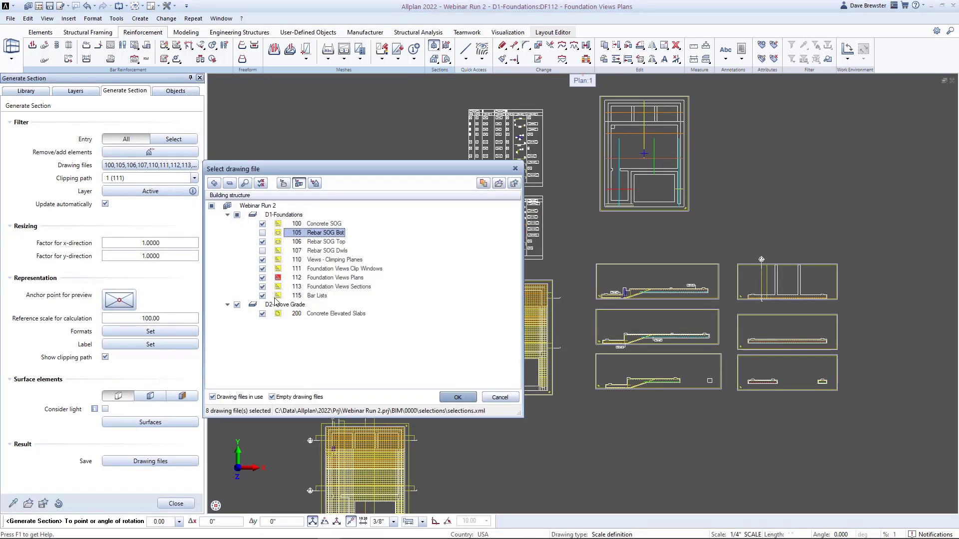
pyautogui.click(458, 397)
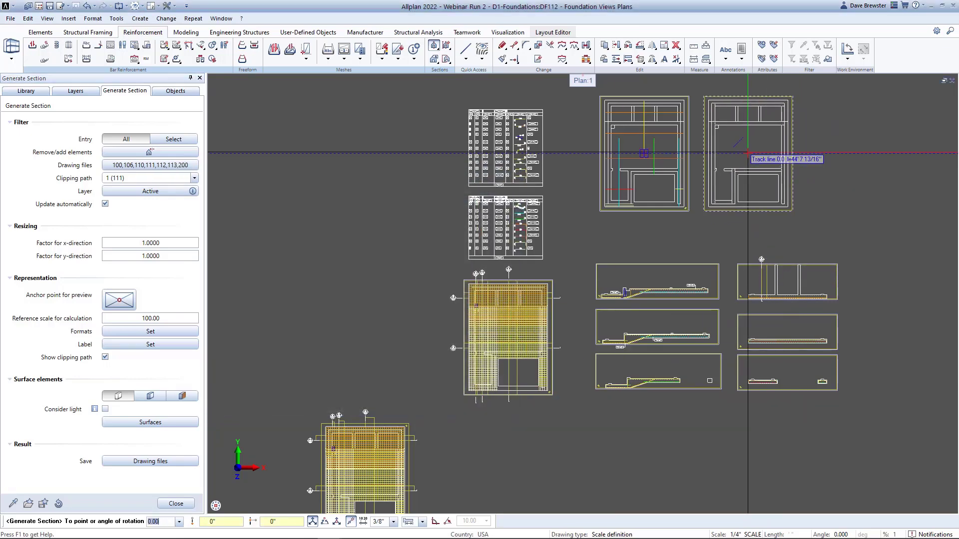
pyautogui.click(748, 152)
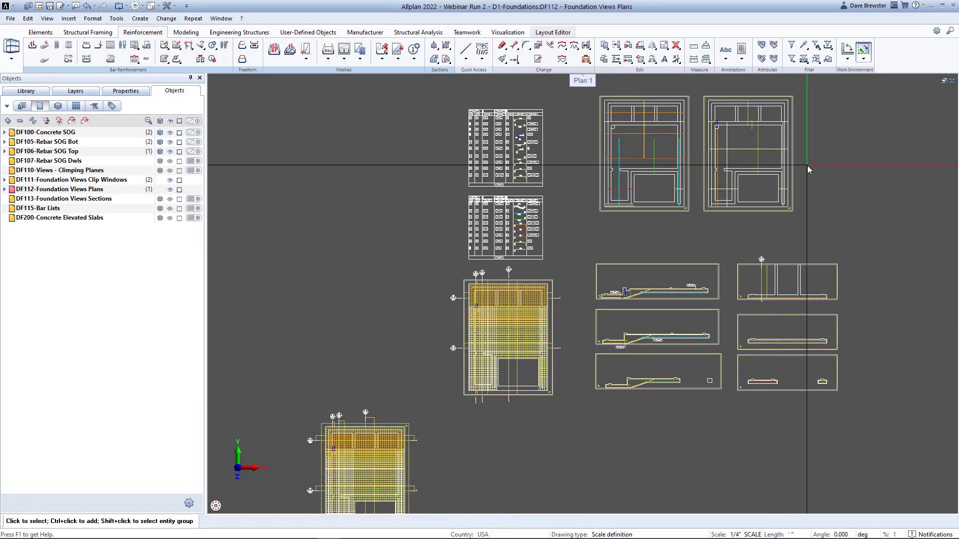
# - Start automatic reinforcement dimensioning with Reinforcement Tools on the plan view that shows the bottom slab bars
pyautogui.moveTo(807, 167)
pyautogui.mouseDown(button='middle')
pyautogui.moveTo(804, 205)
pyautogui.moveTo(781, 236)
pyautogui.mouseUp(button='middle')
pyautogui.scroll(3, 781, 236)
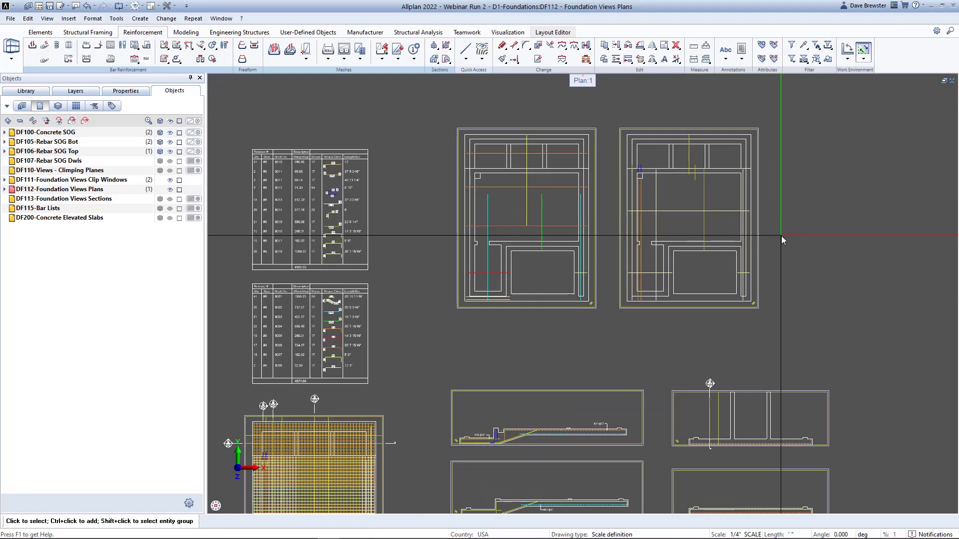
pyautogui.moveTo(623, 243); pyautogui.dragTo(649, 280, button='middle')
pyautogui.scroll(3, 657, 299)
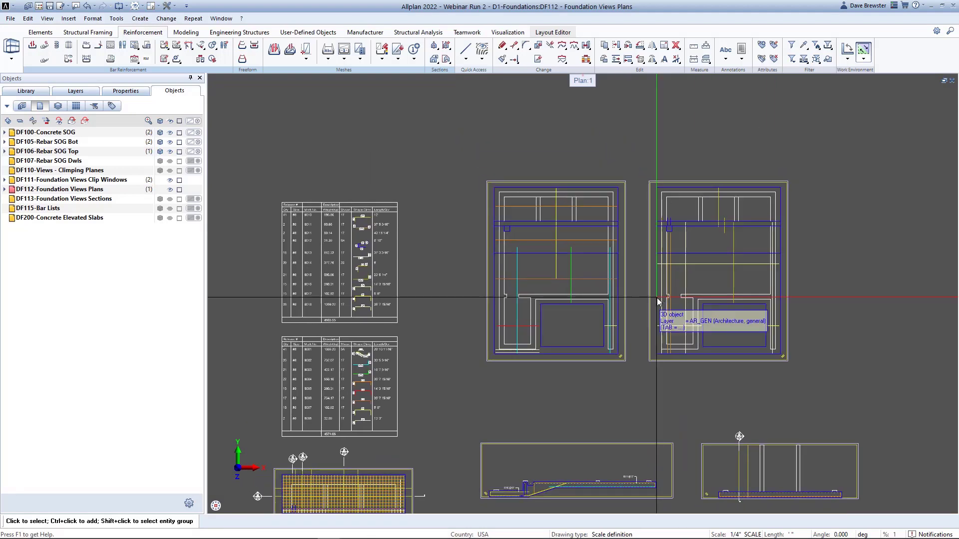
pyautogui.scroll(2, 652, 318)
pyautogui.moveTo(651, 319)
pyautogui.mouseDown(button='middle')
pyautogui.moveTo(663, 365)
pyautogui.moveTo(644, 372)
pyautogui.mouseUp(button='middle')
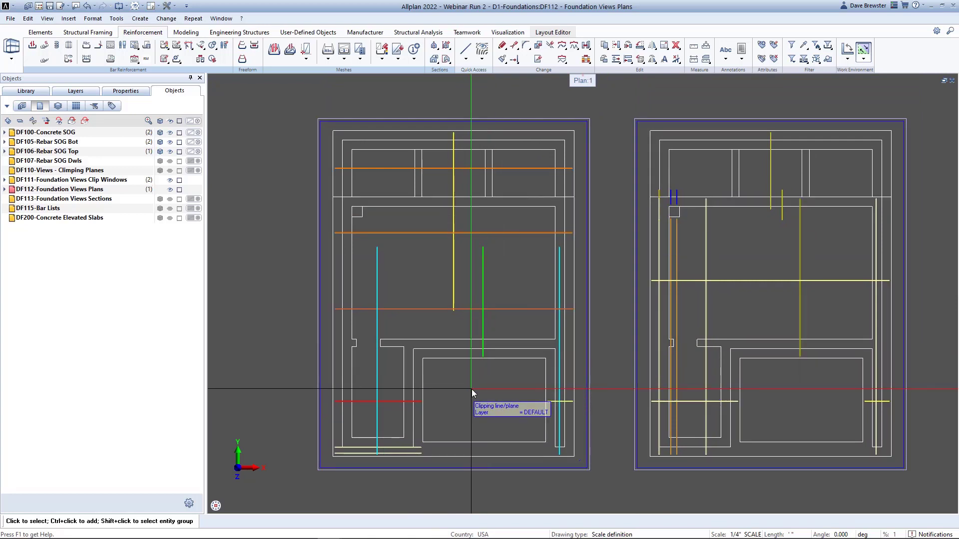
pyautogui.press('Return')
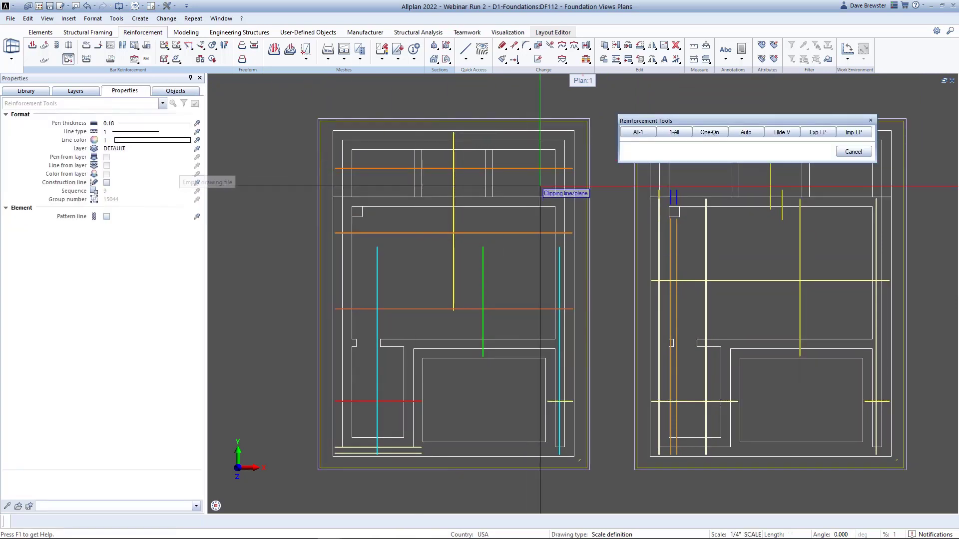
pyautogui.click(756, 135)
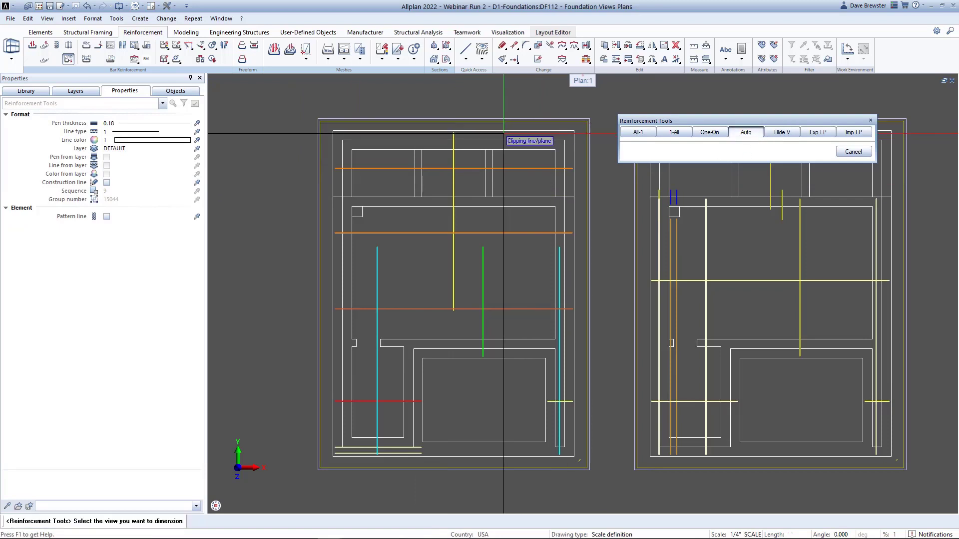
pyautogui.click(504, 135)
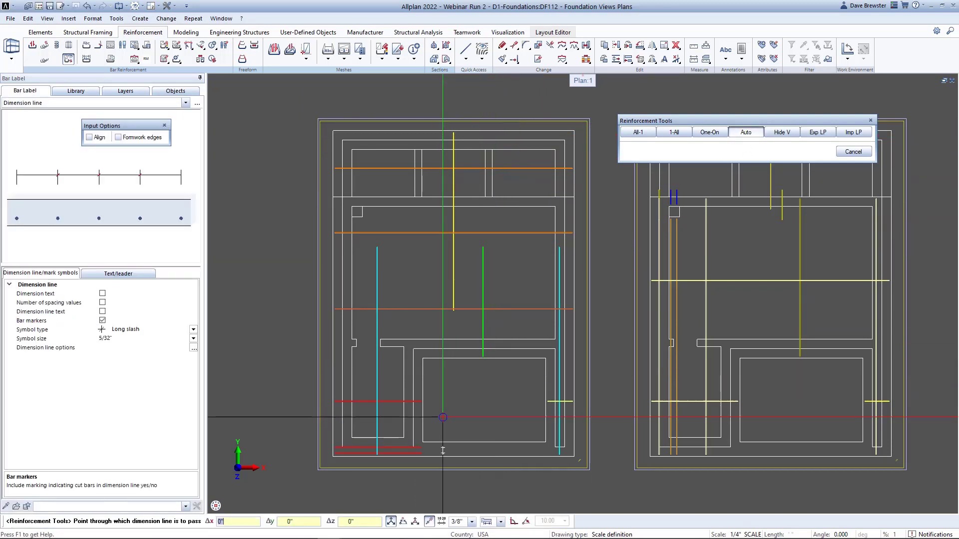
# - Place the dimension line across the two short 8008 bars at the slab's lower edge and add a horizontal label below with a leader
pyautogui.scroll(2, 395, 479)
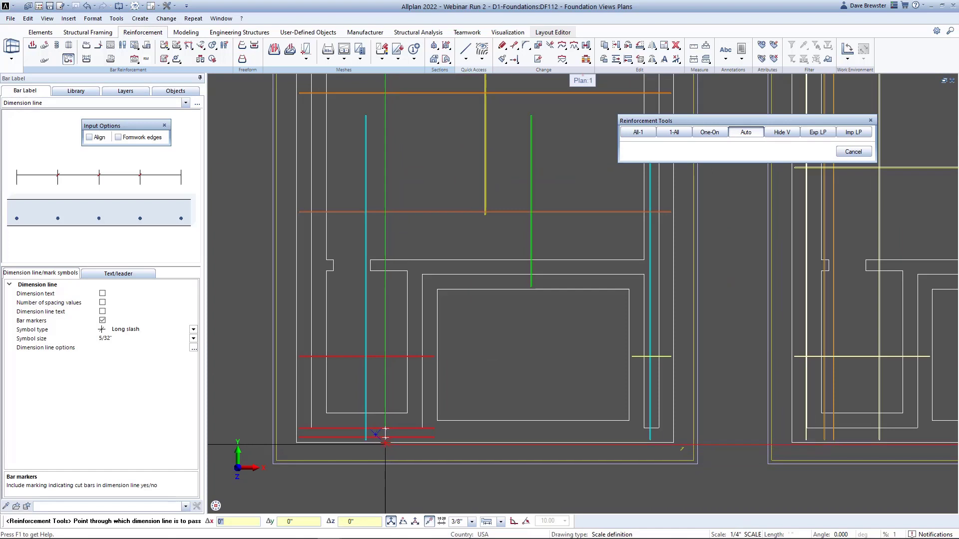
pyautogui.click(385, 438)
pyautogui.scroll(1, 385, 439)
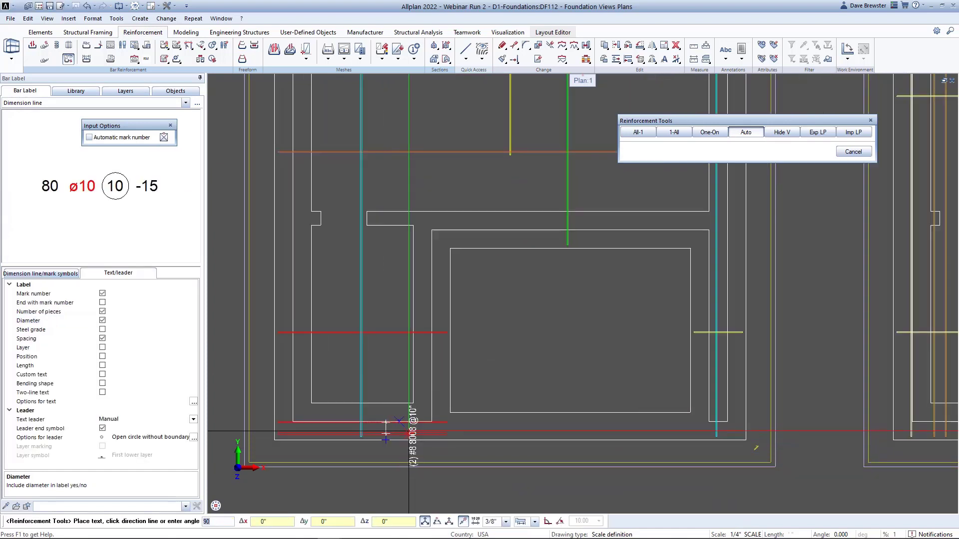
pyautogui.scroll(2, 385, 429)
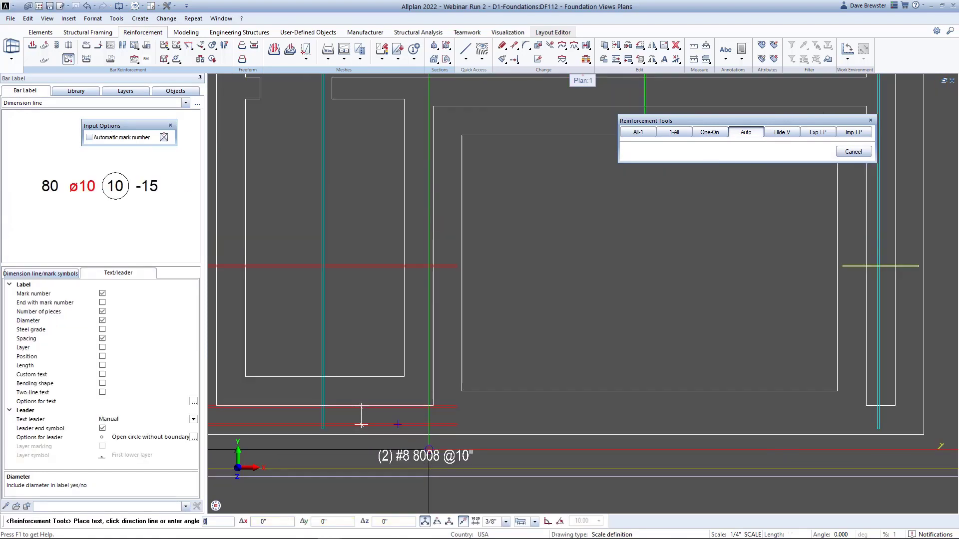
pyautogui.click(361, 426)
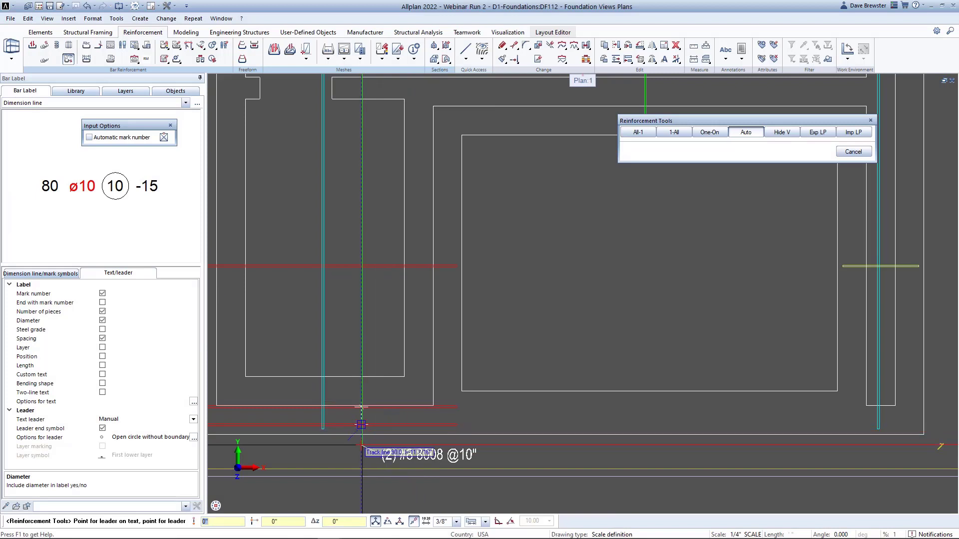
pyautogui.click(361, 454)
pyautogui.click(361, 407)
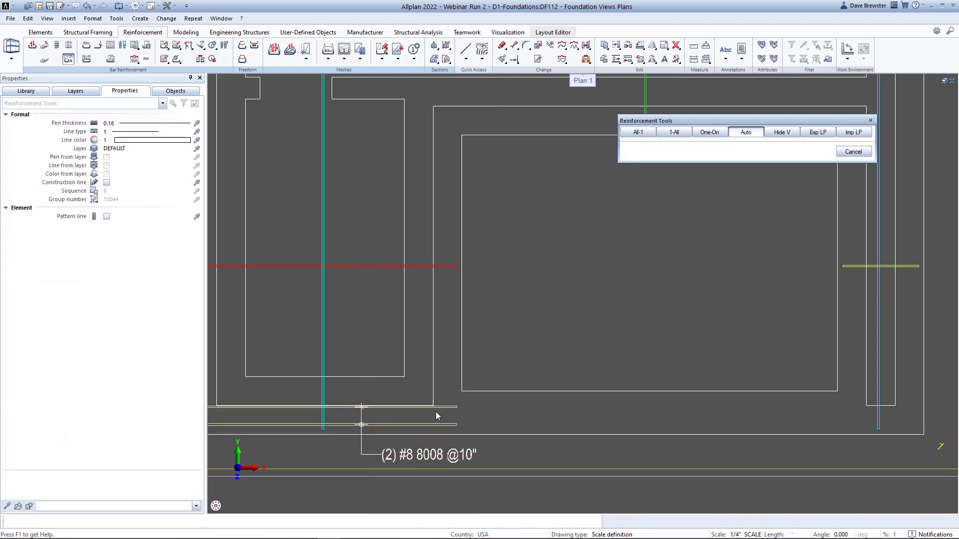
# - Place the dimension line for the crosswise 8004 bars in the upper slab bay and add a horizontal label with a straight leader
pyautogui.scroll(-5, 424, 320)
pyautogui.scroll(2, 432, 294)
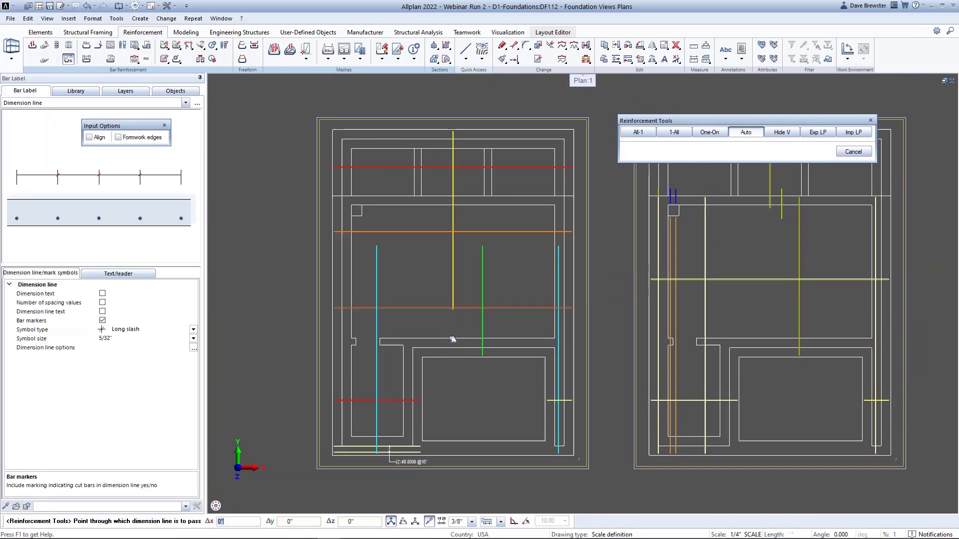
pyautogui.scroll(1, 387, 198)
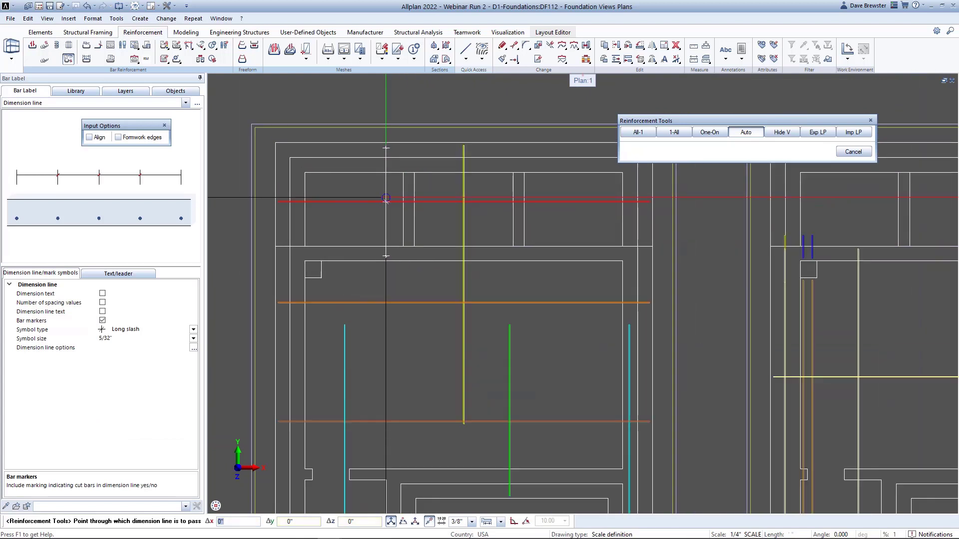
pyautogui.click(390, 201)
pyautogui.scroll(2, 400, 202)
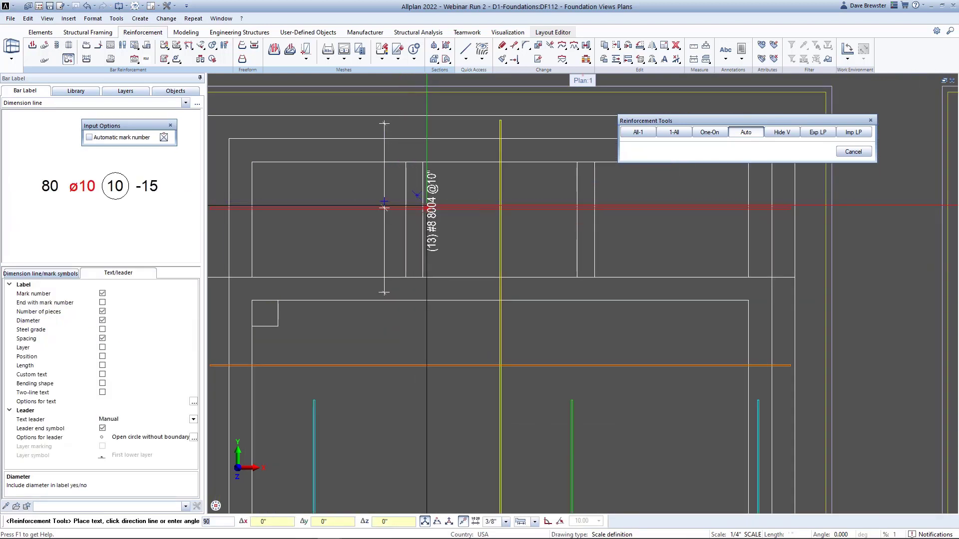
pyautogui.click(435, 209)
pyautogui.press('Return')
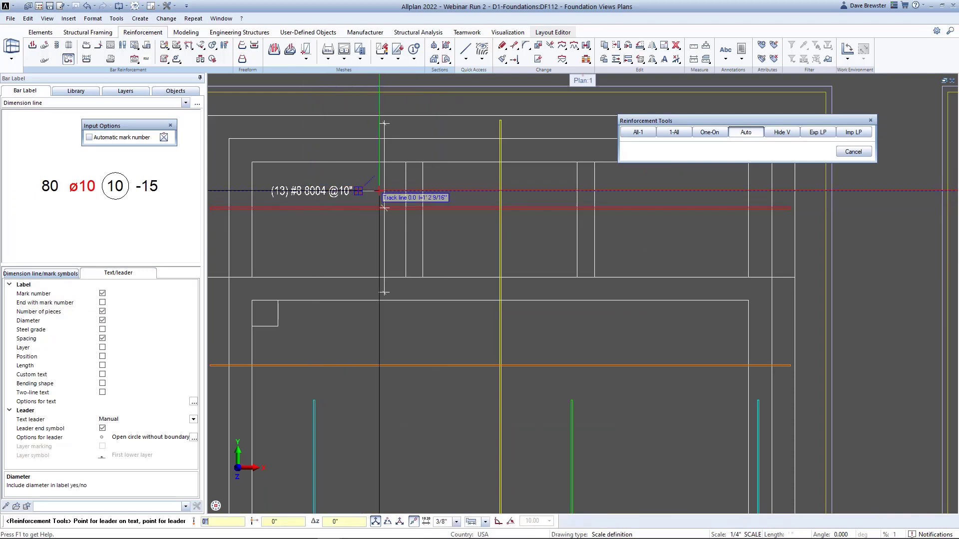
pyautogui.click(384, 191)
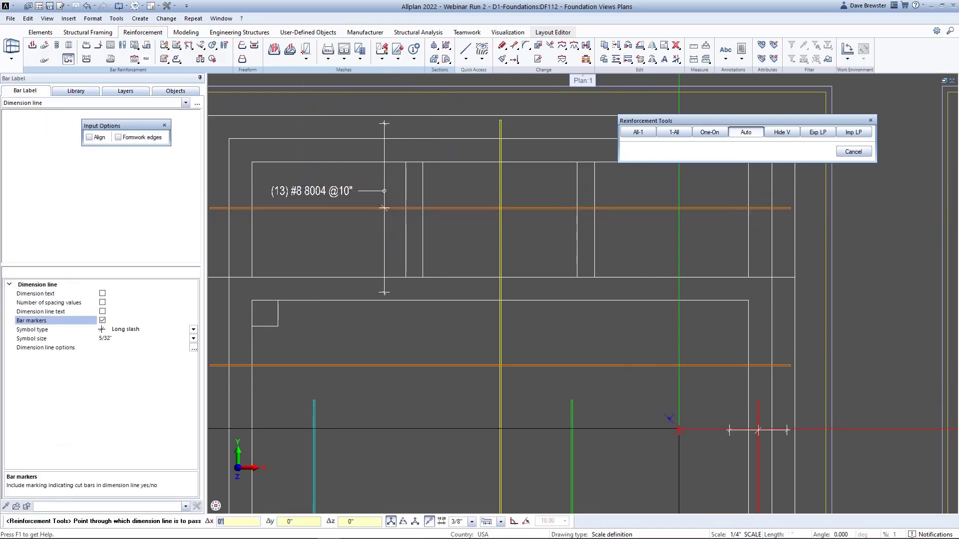
# - Dimension the lengthwise 8002 bars along the slab's right edge and add a horizontal label with an angled leader to the dimension line
pyautogui.moveTo(678, 429); pyautogui.dragTo(528, 318, button='middle')
pyautogui.click(573, 340)
pyautogui.scroll(2, 609, 343)
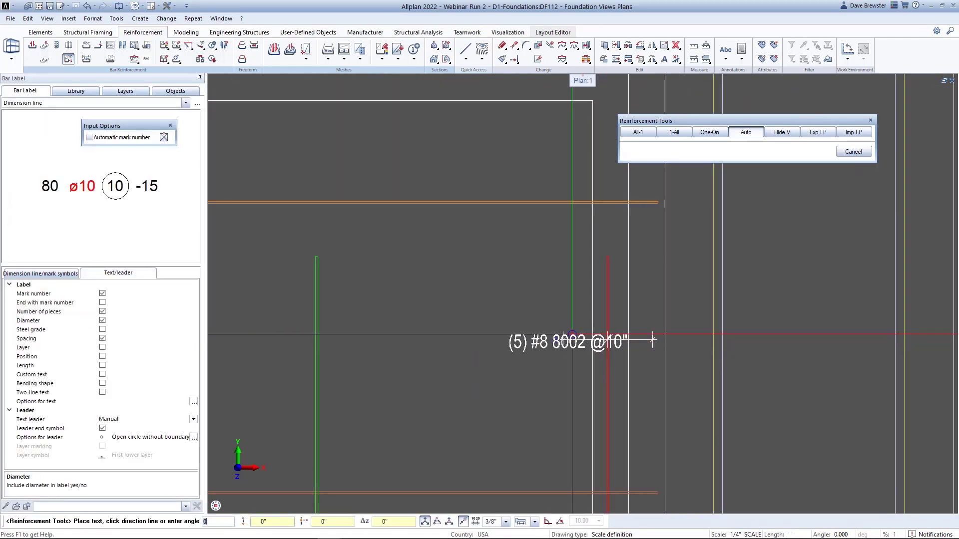
pyautogui.press('Return')
pyautogui.scroll(2, 624, 357)
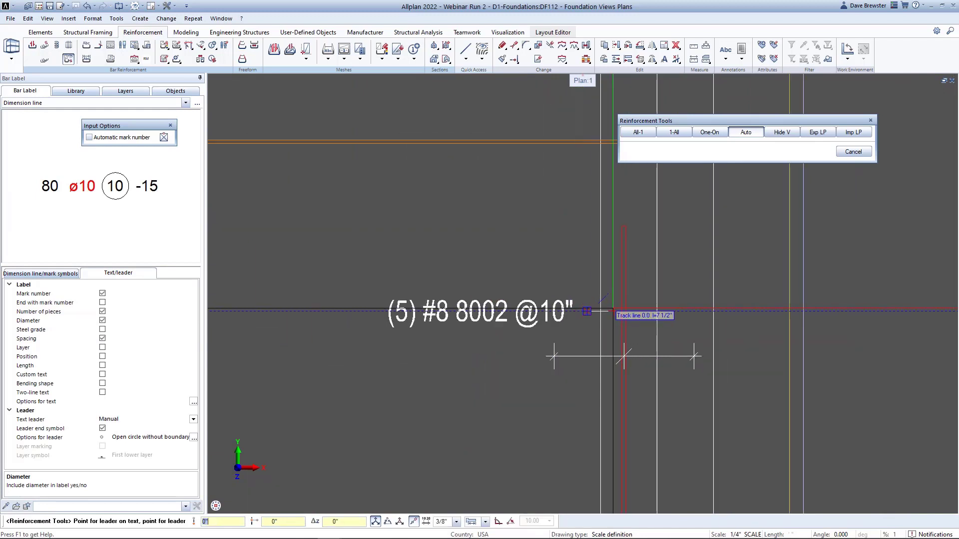
pyautogui.click(613, 308)
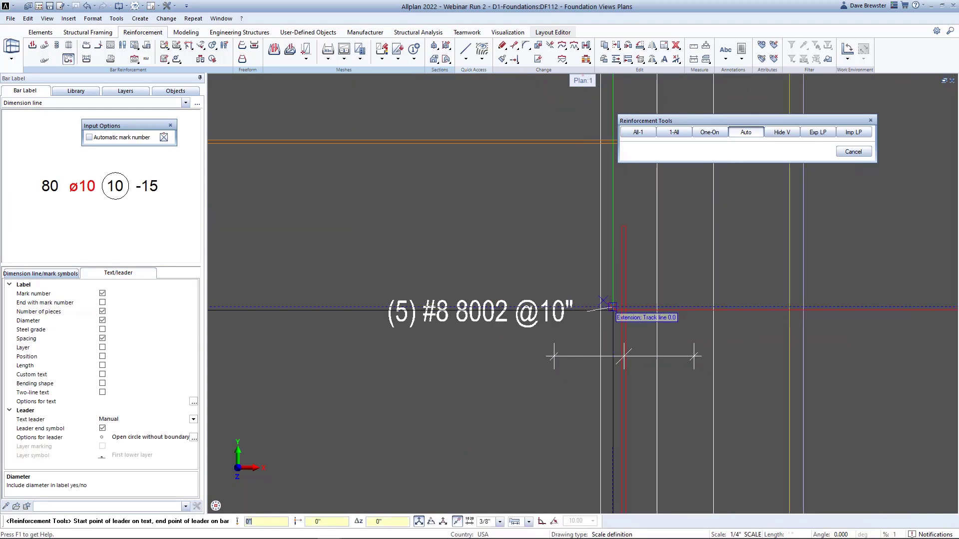
pyautogui.click(613, 356)
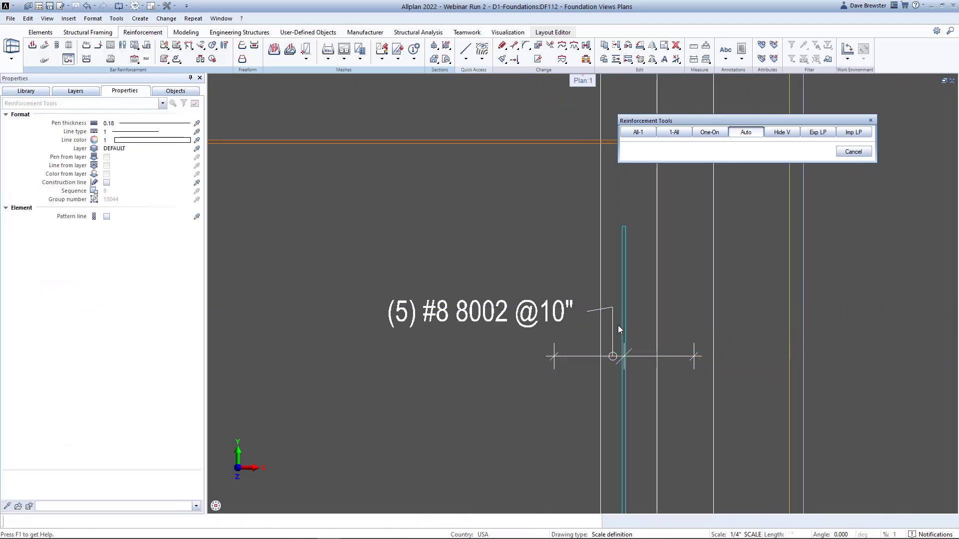
# - Dimension the short crosswise 8005 bars left of the recess and place their label at 0° inside the recess with a leader
pyautogui.scroll(-5, 617, 340)
pyautogui.scroll(-1, 494, 335)
pyautogui.moveTo(494, 335); pyautogui.dragTo(563, 247, button='middle')
pyautogui.scroll(2, 462, 396)
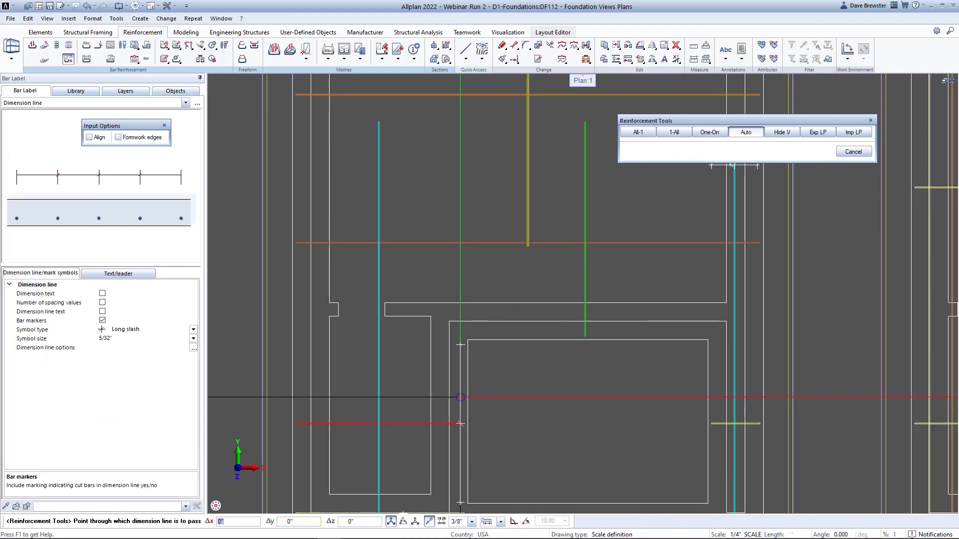
pyautogui.click(455, 399)
pyautogui.scroll(4, 454, 400)
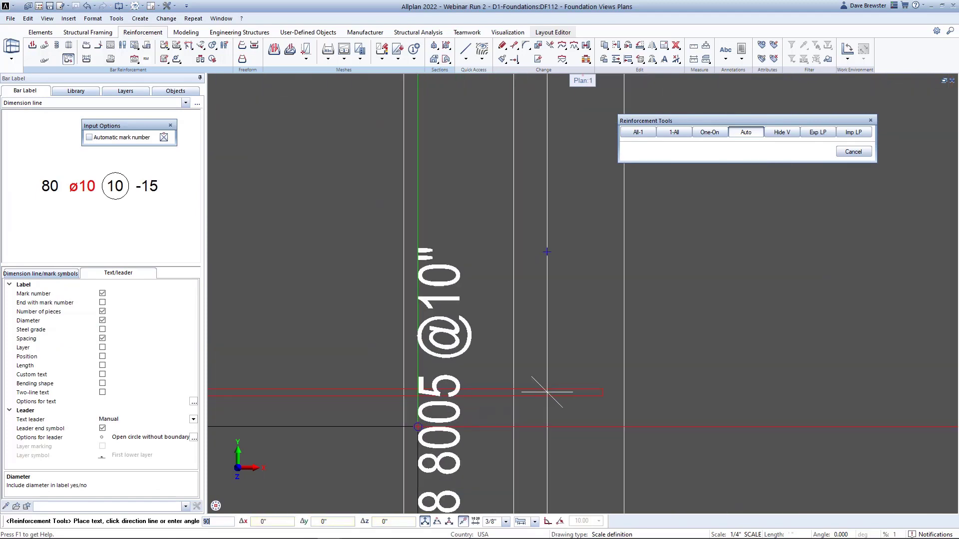
pyautogui.write('0')
pyautogui.scroll(-4, 341, 272)
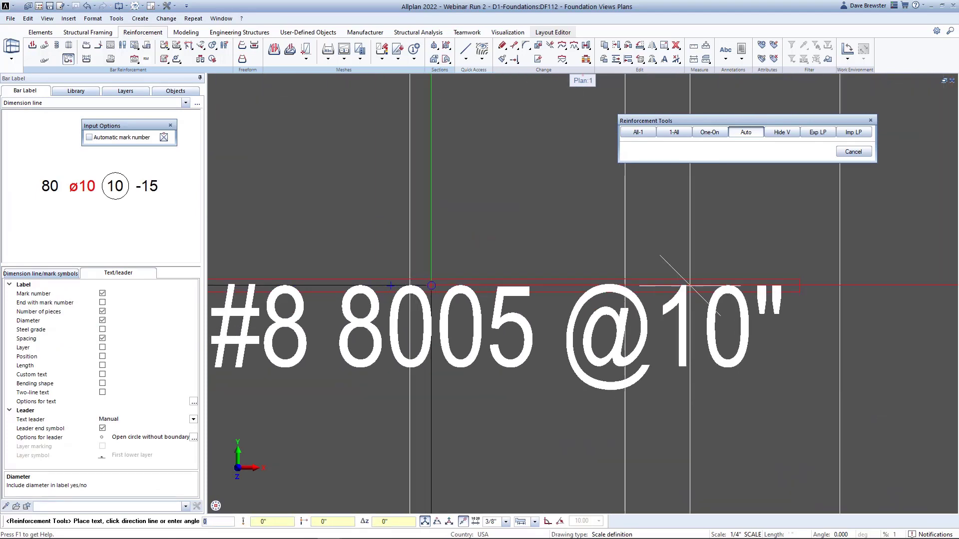
pyautogui.click(758, 215)
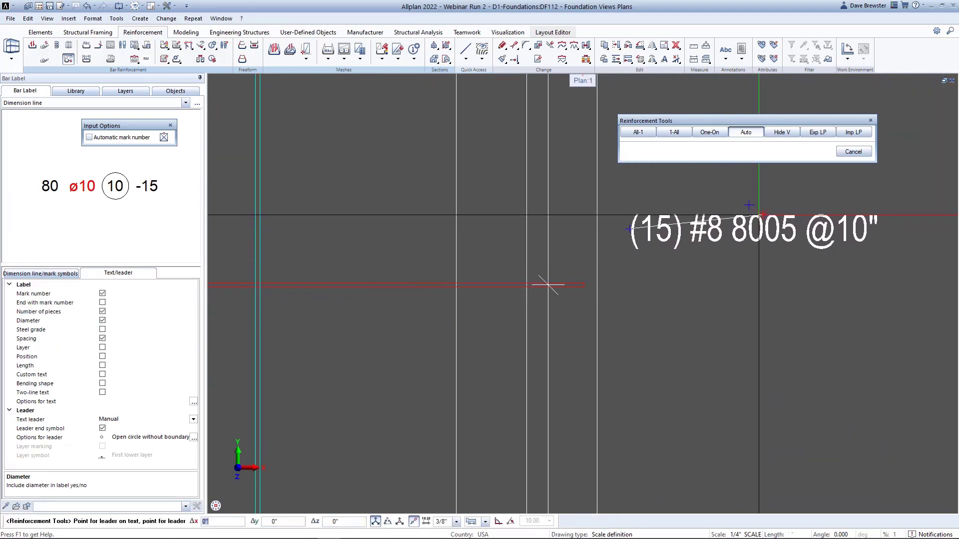
pyautogui.click(549, 230)
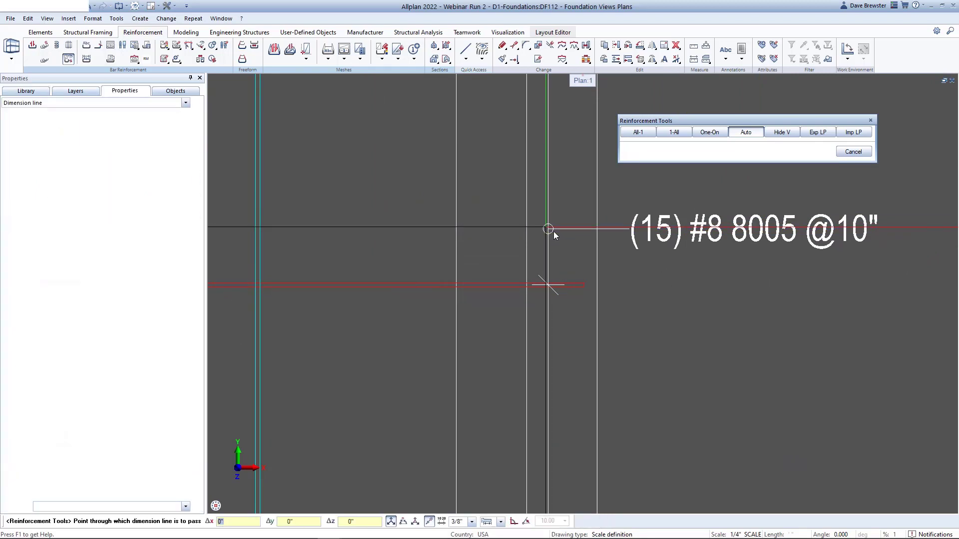
# - Place the dimension line for the lengthwise 8001 bars along the slab's upper edge and add a horizontal label above with a leader
pyautogui.scroll(-3, 552, 230)
pyautogui.scroll(-5, 552, 231)
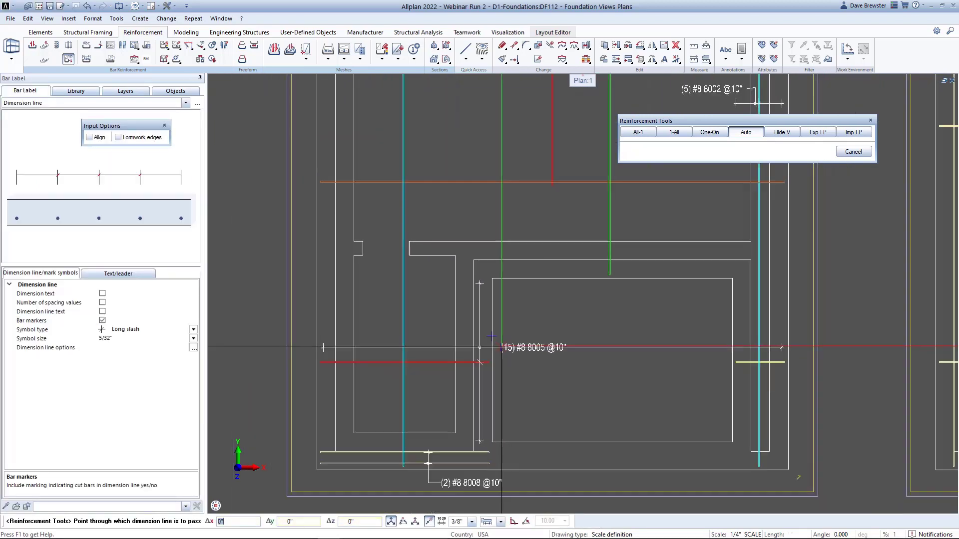
pyautogui.moveTo(546, 233); pyautogui.dragTo(473, 334, button='middle')
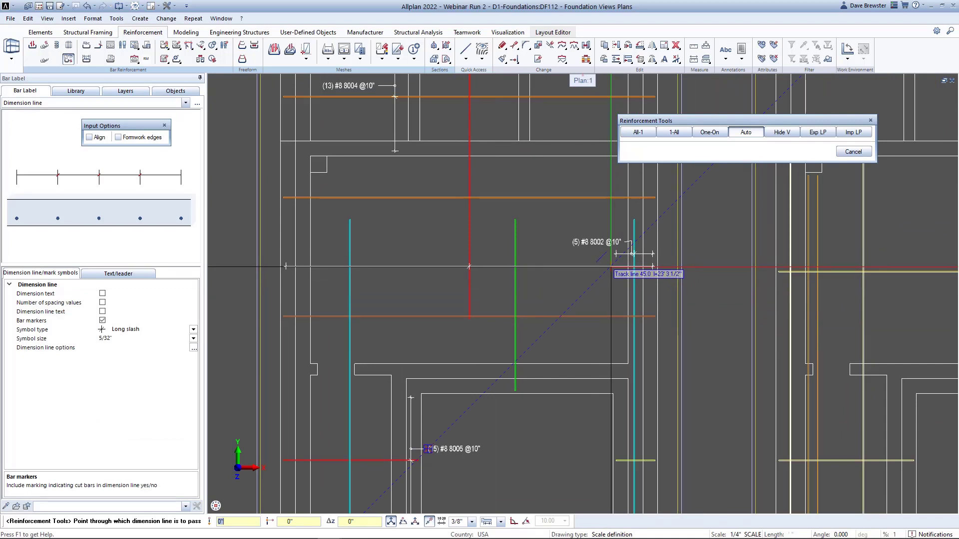
pyautogui.moveTo(563, 192); pyautogui.dragTo(571, 334, button='middle')
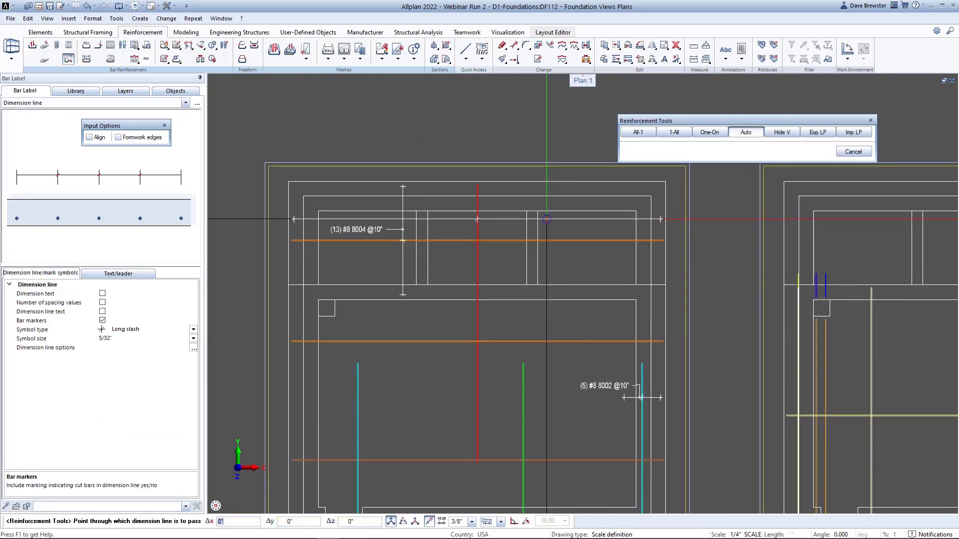
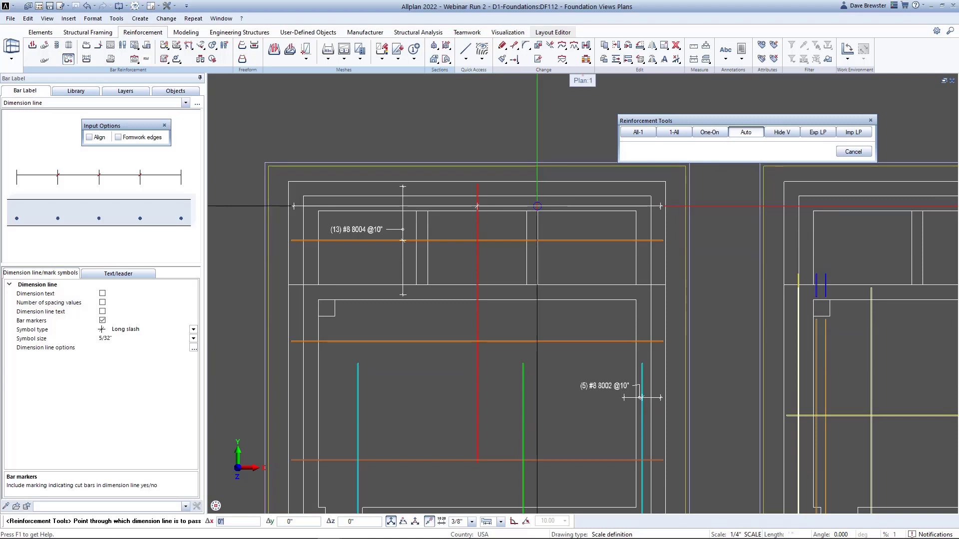
pyautogui.click(537, 206)
pyautogui.scroll(5, 542, 195)
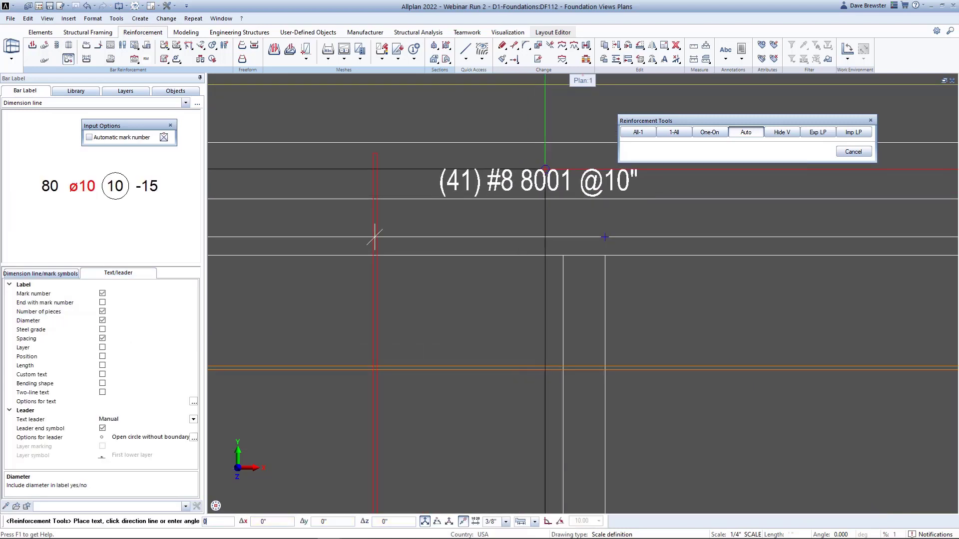
pyautogui.click(562, 170)
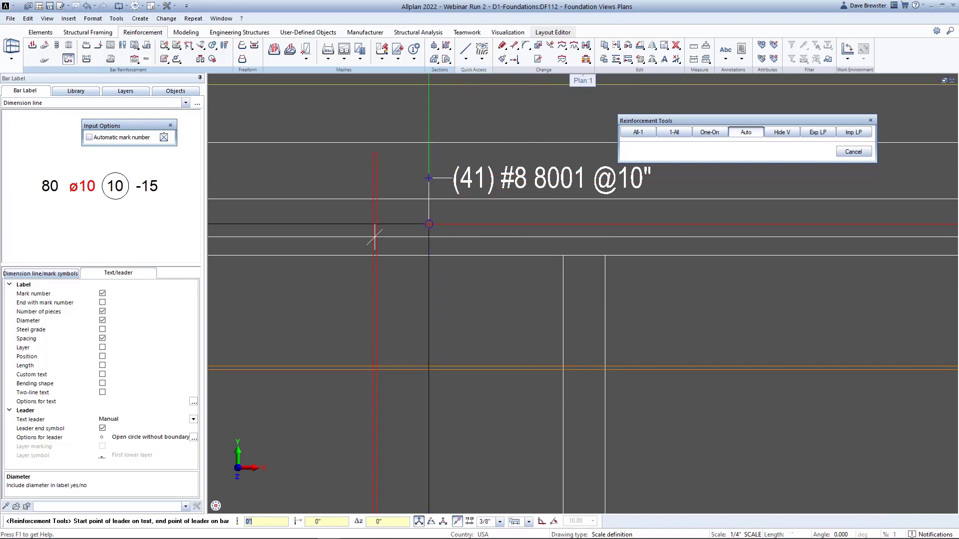
pyautogui.click(375, 237)
pyautogui.scroll(-5, 428, 236)
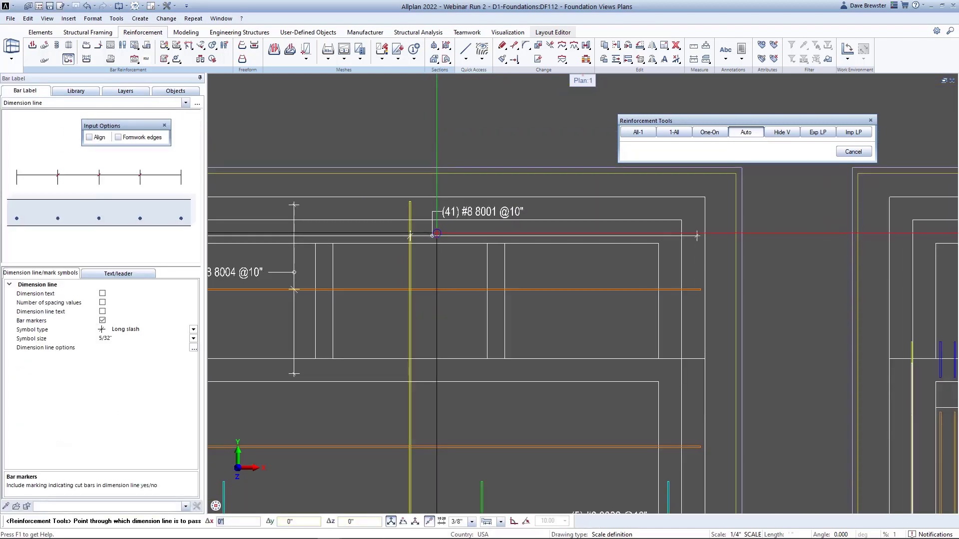
# - Dimension the crosswise 8006 bars above the recess and place their label at 0° left of the dimension line with a straight leader
pyautogui.scroll(-3, 447, 256)
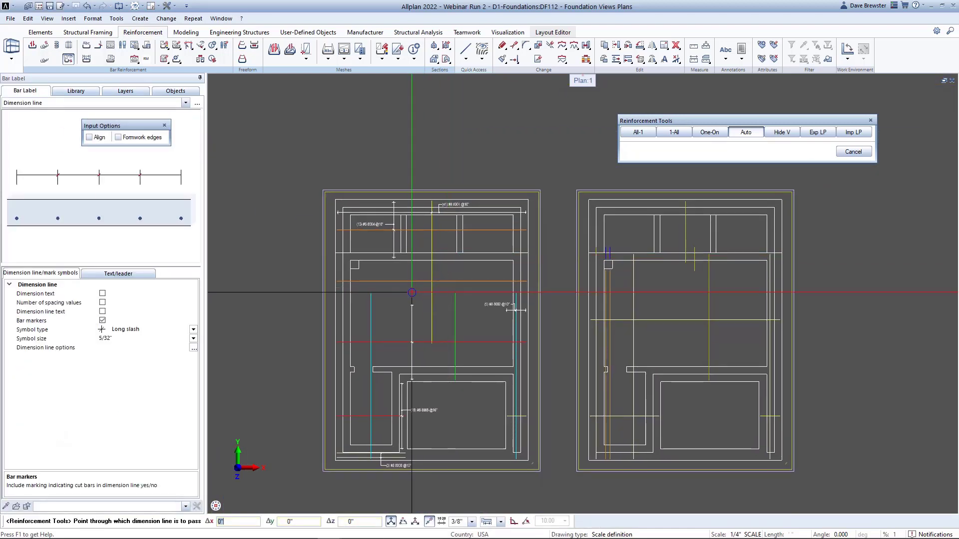
pyautogui.scroll(1, 412, 292)
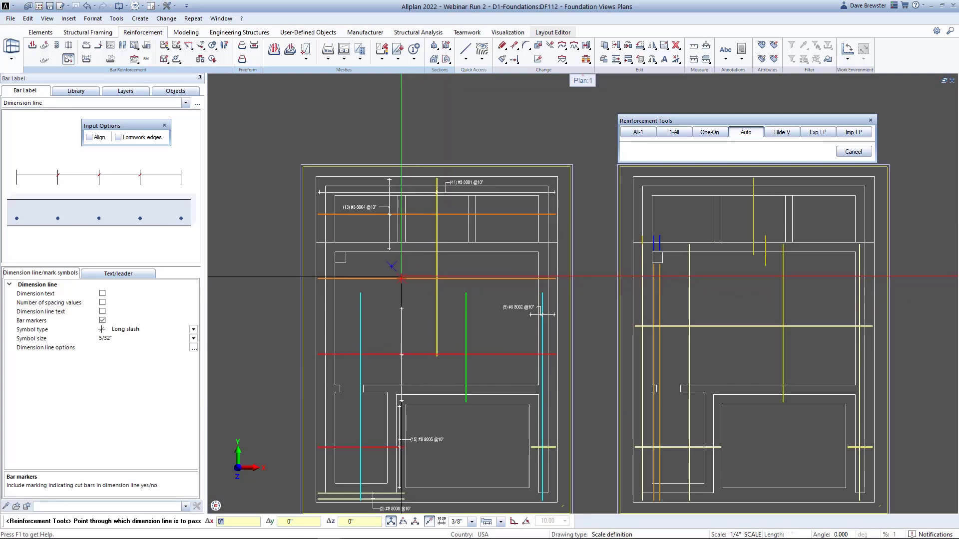
pyautogui.click(399, 409)
pyautogui.scroll(3, 407, 372)
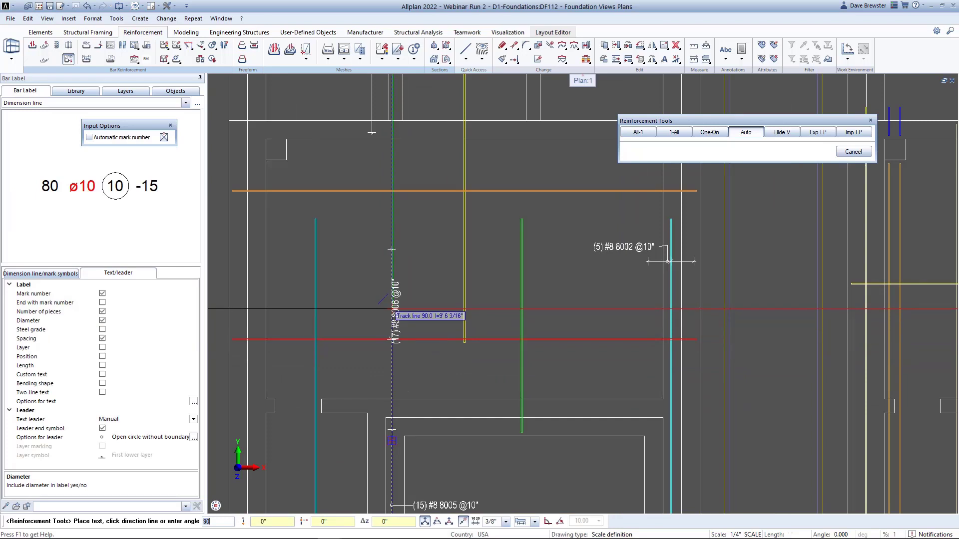
pyautogui.write('0')
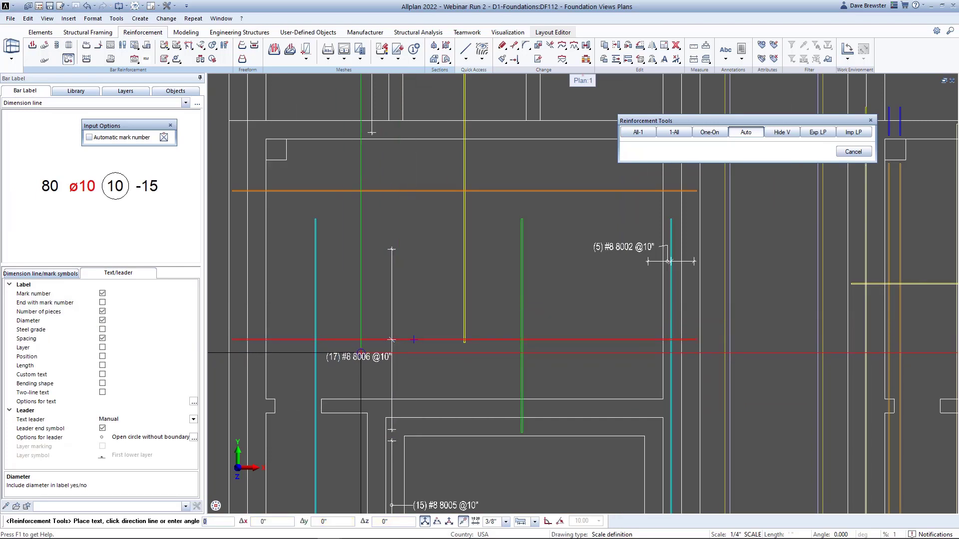
pyautogui.scroll(2, 356, 355)
pyautogui.click(349, 388)
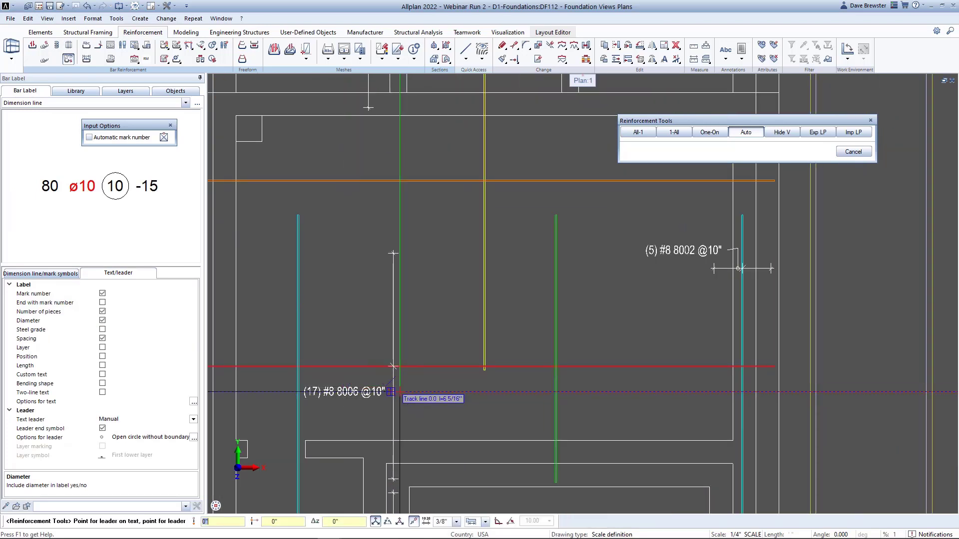
pyautogui.click(414, 388)
pyautogui.scroll(-2, 414, 388)
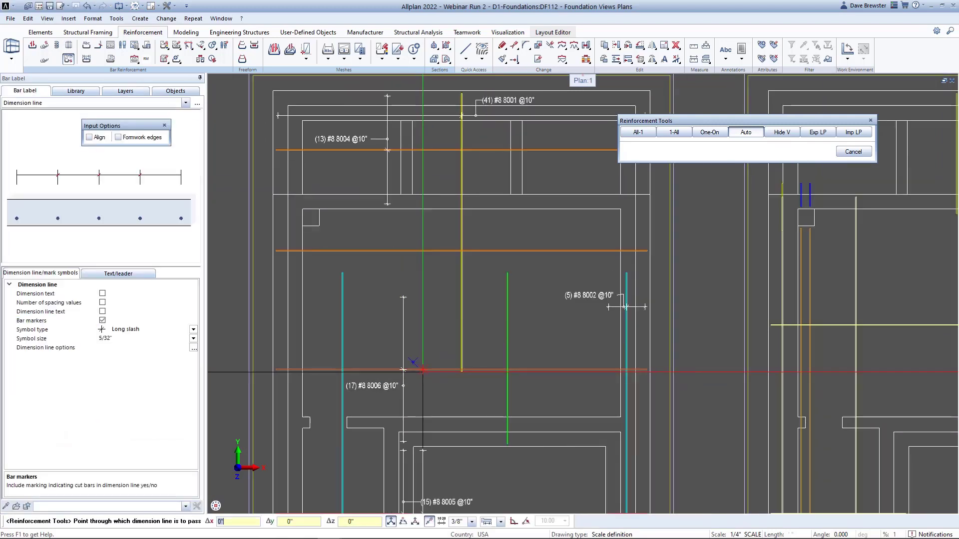
# - Dimension the short crosswise 8007 bars right of the recess and place their label at 0° inside the recess with a leader
pyautogui.scroll(-1, 426, 365)
pyautogui.moveTo(582, 437); pyautogui.dragTo(548, 391, button='middle')
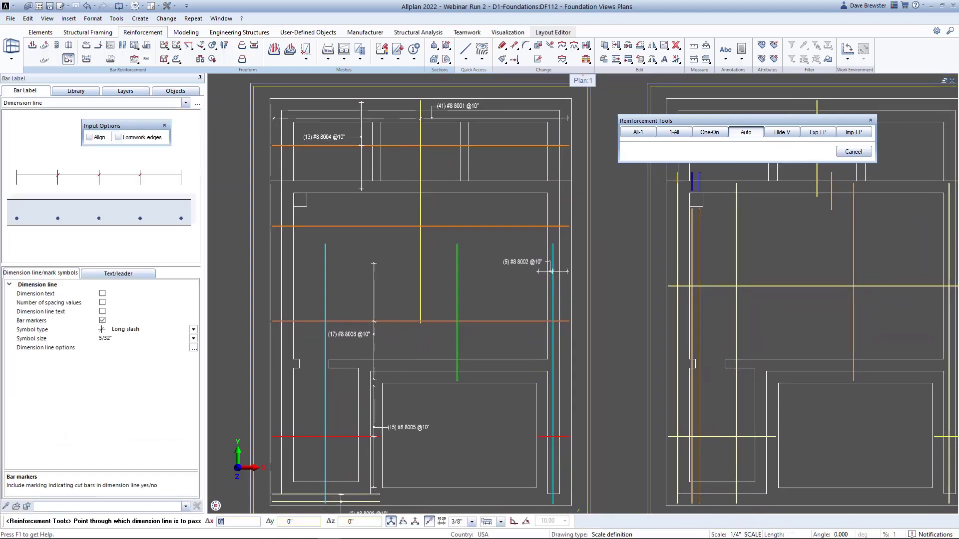
pyautogui.scroll(1, 542, 396)
pyautogui.click(542, 396)
pyautogui.scroll(3, 538, 445)
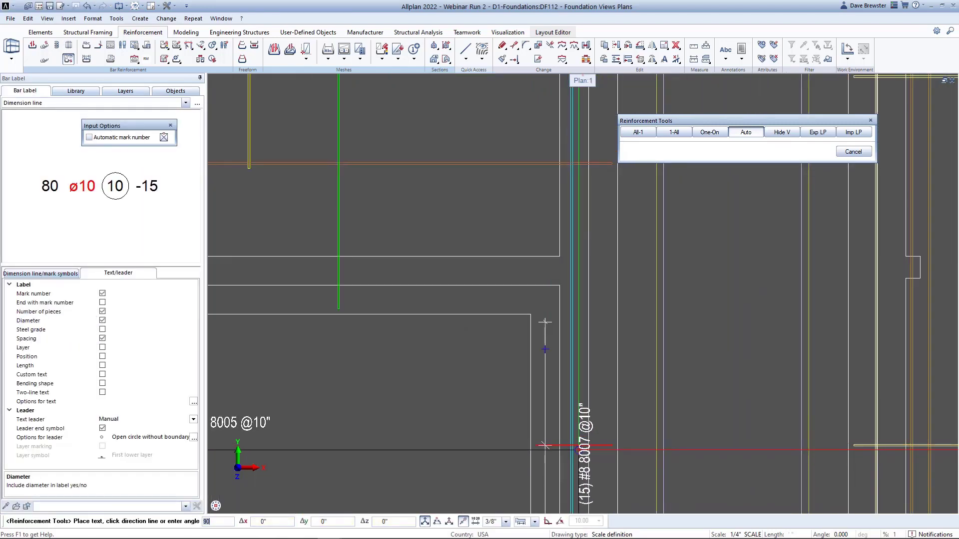
pyautogui.write('0')
pyautogui.click(468, 420)
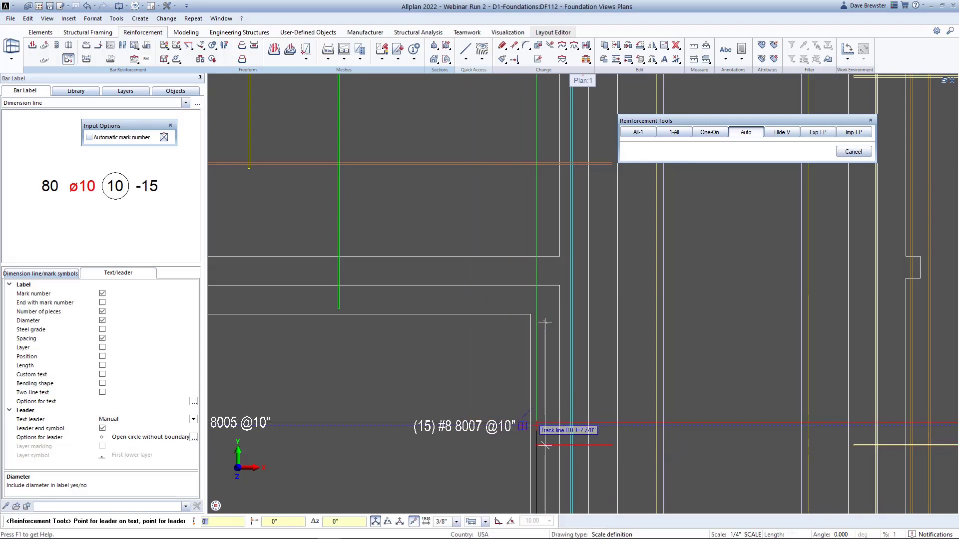
pyautogui.click(545, 427)
# - Dimension the lengthwise 8003 bars in line with the 8002 dimension at the right edge and set their label directly above the line
pyautogui.scroll(-2, 545, 407)
pyautogui.scroll(-1, 507, 353)
pyautogui.moveTo(507, 353); pyautogui.dragTo(536, 454, button='middle')
pyautogui.scroll(1, 535, 454)
pyautogui.click(572, 281)
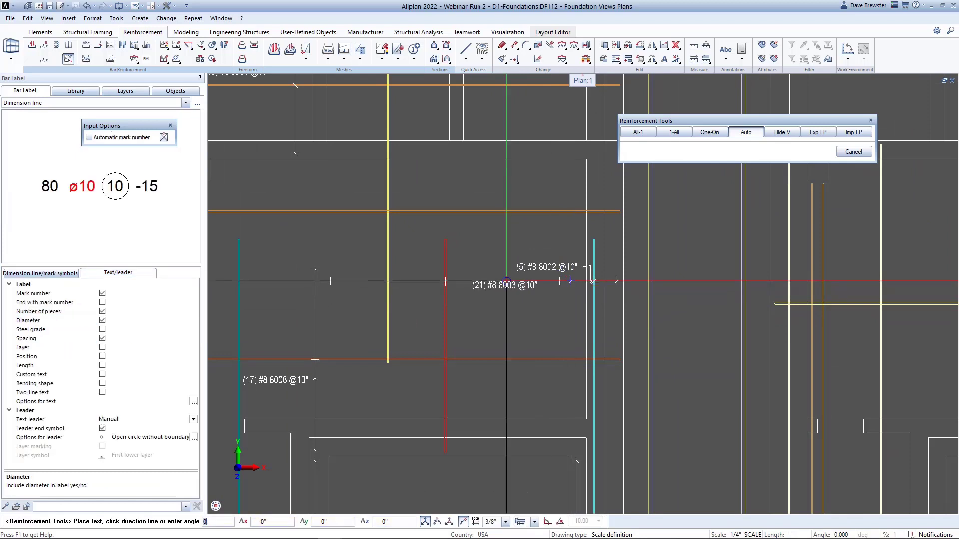
pyautogui.scroll(2, 477, 276)
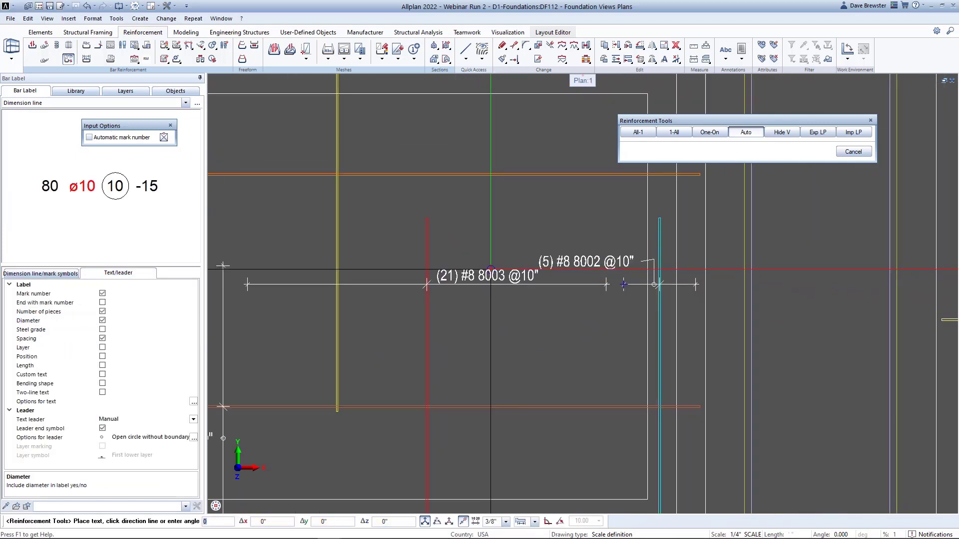
pyautogui.click(427, 284)
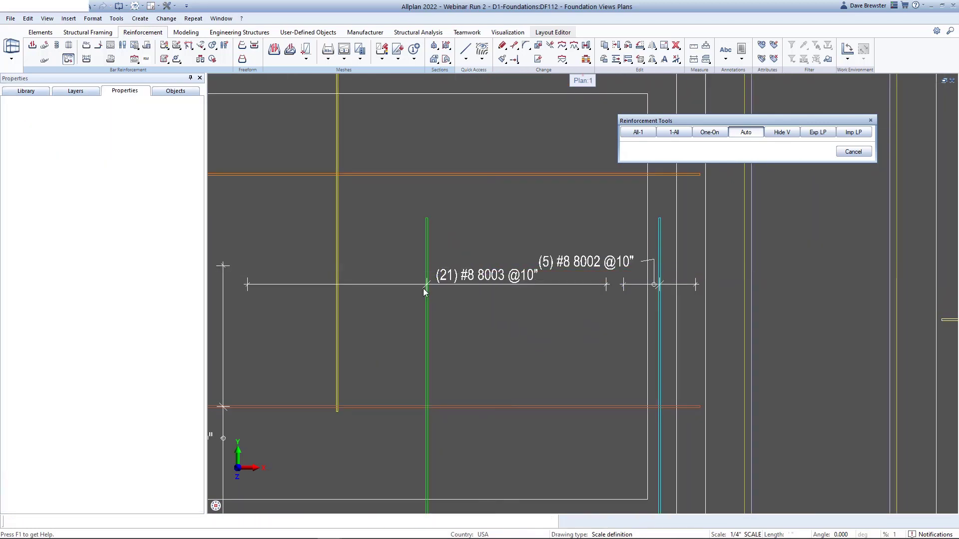
# - Dimension the crosswise 8004 bars in the slab's middle bay and add a horizontal label left of the line with a straight leader
pyautogui.scroll(-2, 427, 284)
pyautogui.scroll(1, 453, 292)
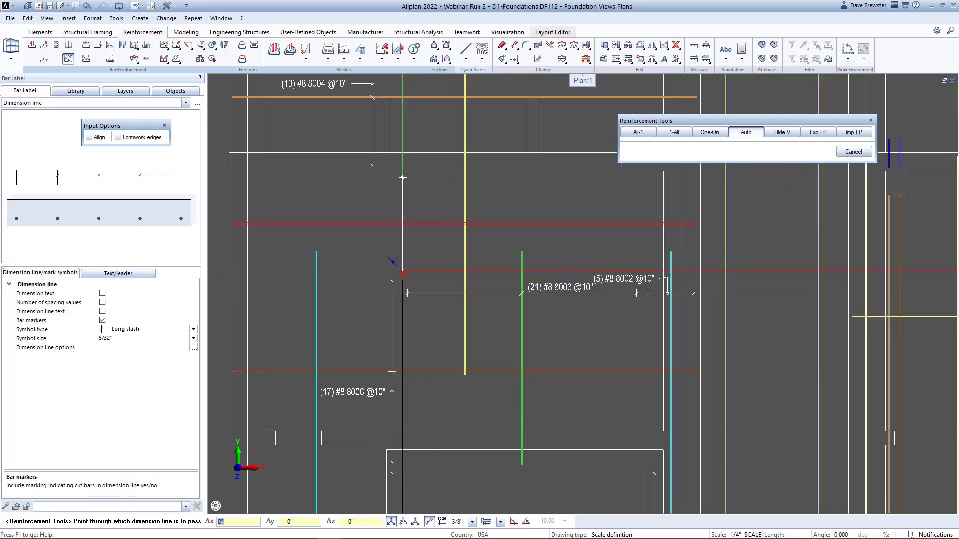
pyautogui.click(403, 274)
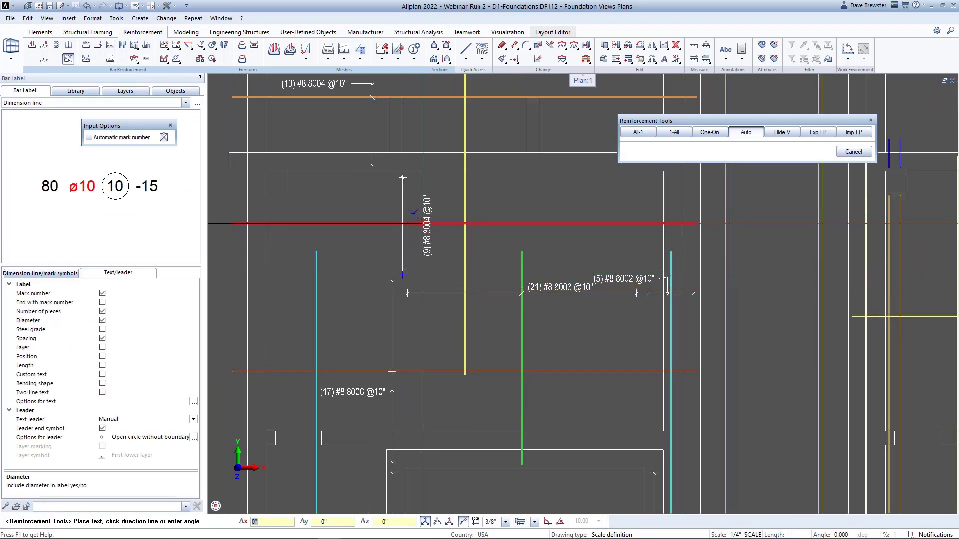
pyautogui.click(360, 202)
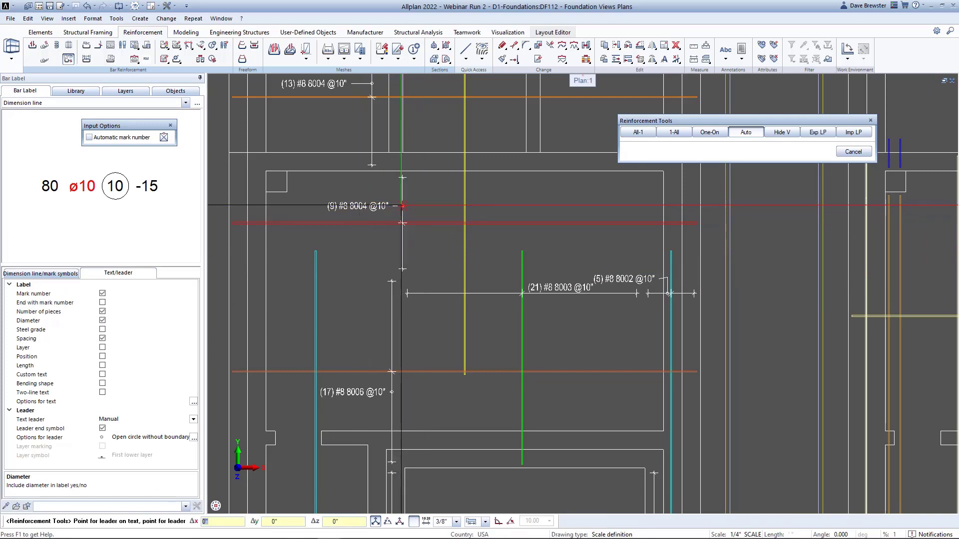
pyautogui.click(403, 205)
pyautogui.press('Escape')
# - Dimension the left group of lengthwise 8002 bars in line with the 8003 dimension and set the label directly above without a leader
pyautogui.click(410, 292)
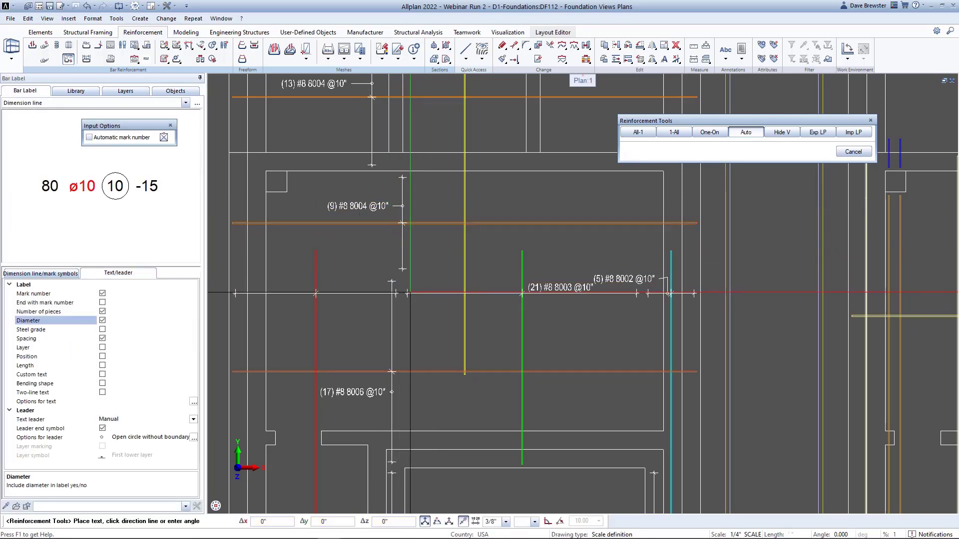
pyautogui.scroll(2, 348, 285)
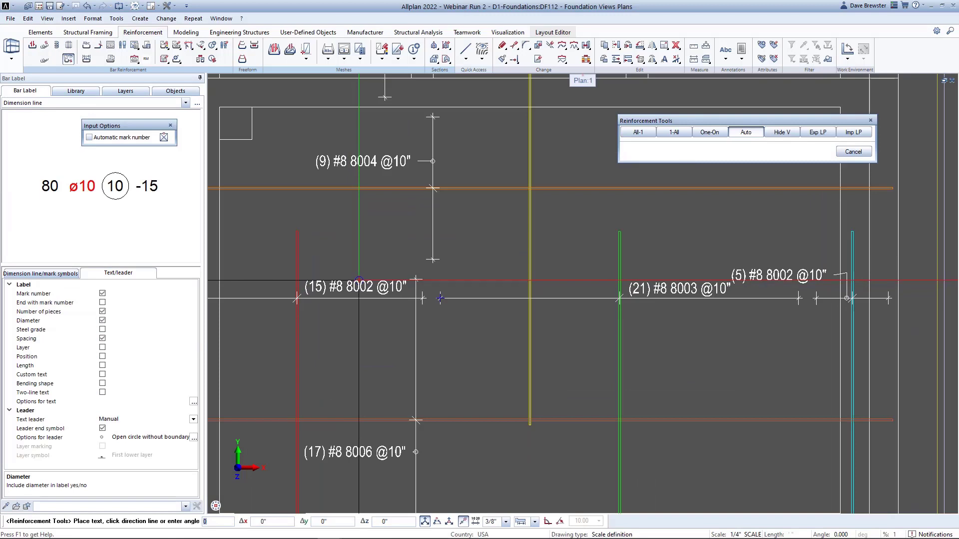
pyautogui.click(359, 282)
pyautogui.press('Escape')
# - Start dimensioning the second plan view: dimension the two 8011 bars below the small square opening and label them outside the slab with an angled leader
pyautogui.scroll(-4, 440, 294)
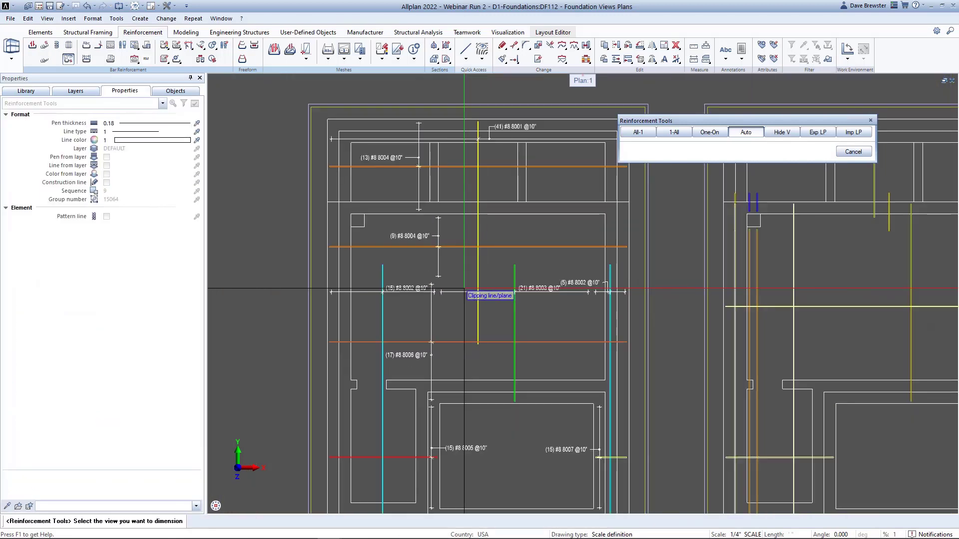
pyautogui.scroll(-3, 467, 349)
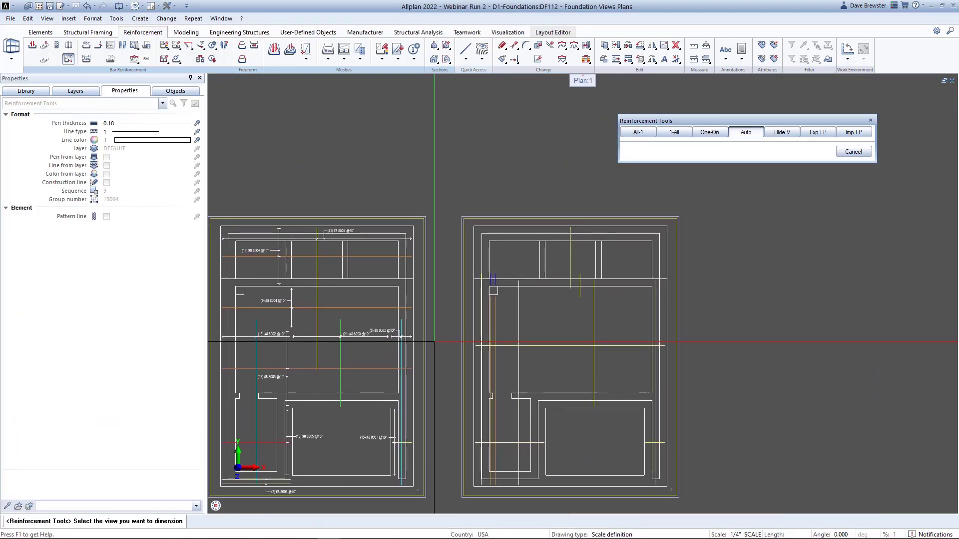
pyautogui.click(644, 241)
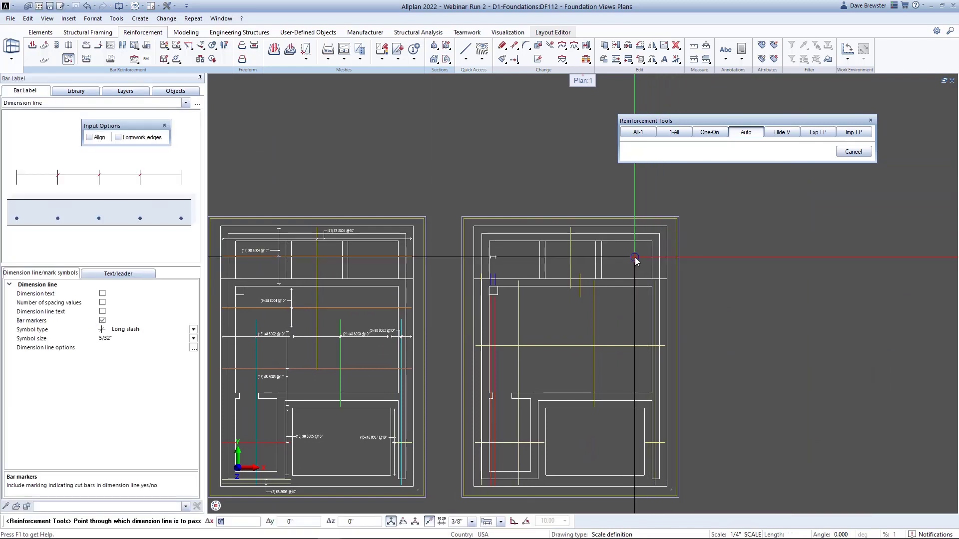
pyautogui.scroll(1, 487, 345)
pyautogui.scroll(5, 487, 344)
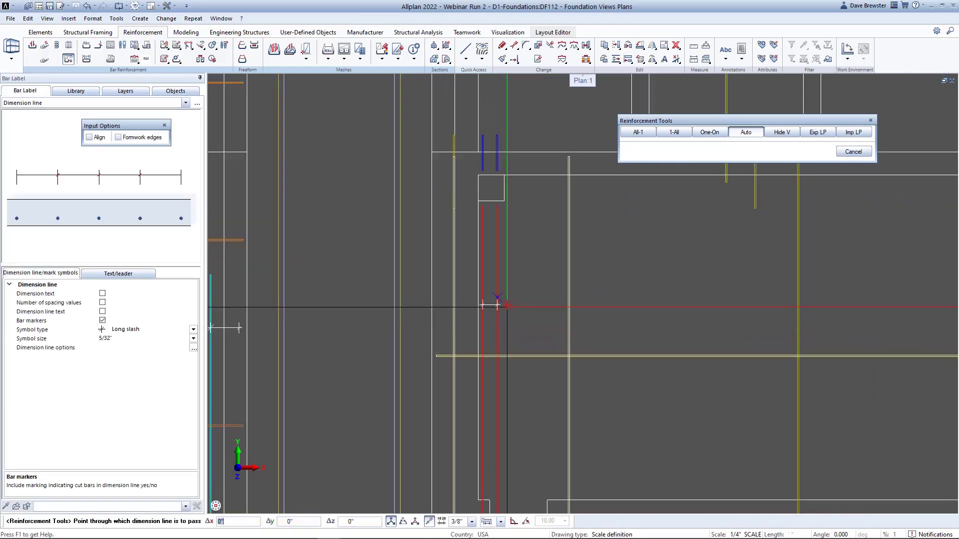
pyautogui.click(504, 223)
pyautogui.scroll(2, 505, 223)
pyautogui.scroll(-2, 529, 250)
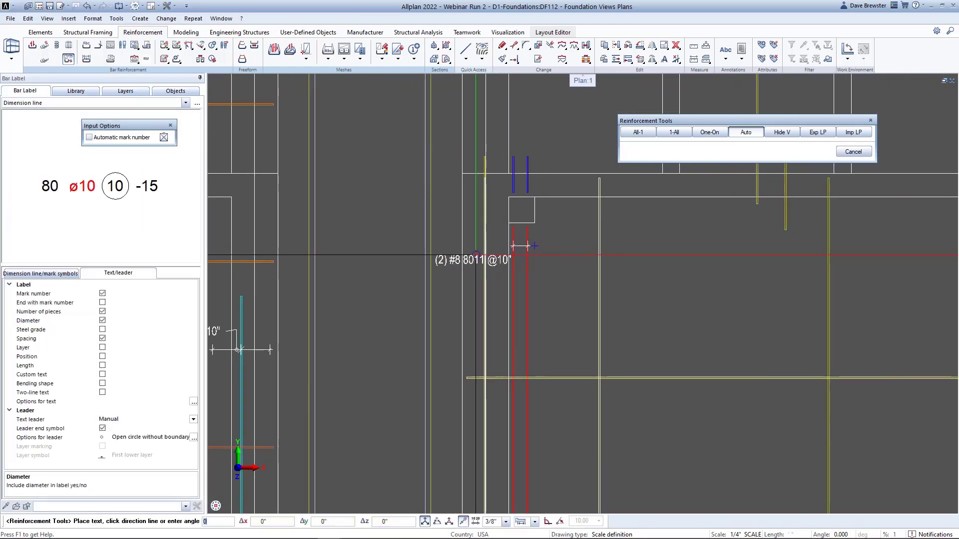
pyautogui.click(402, 220)
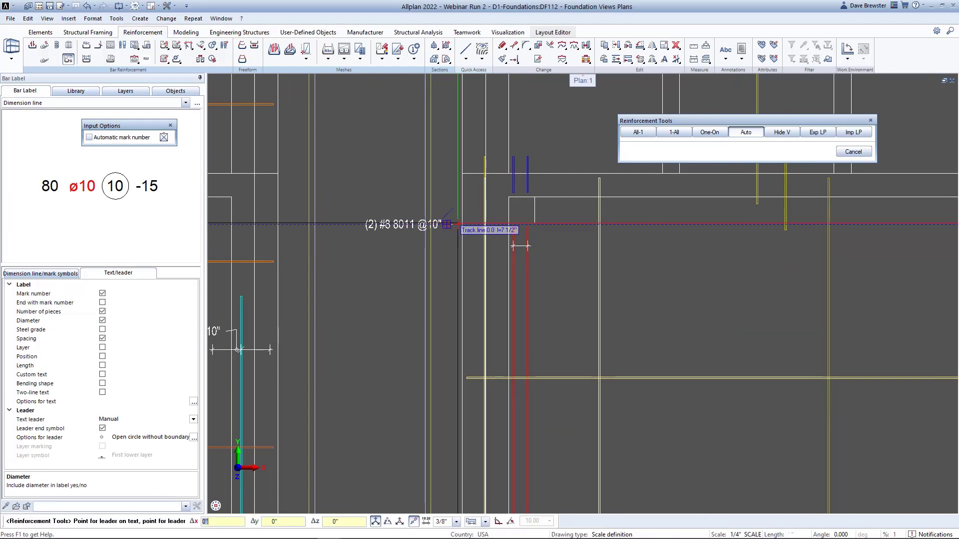
pyautogui.click(470, 223)
pyautogui.scroll(1, 518, 249)
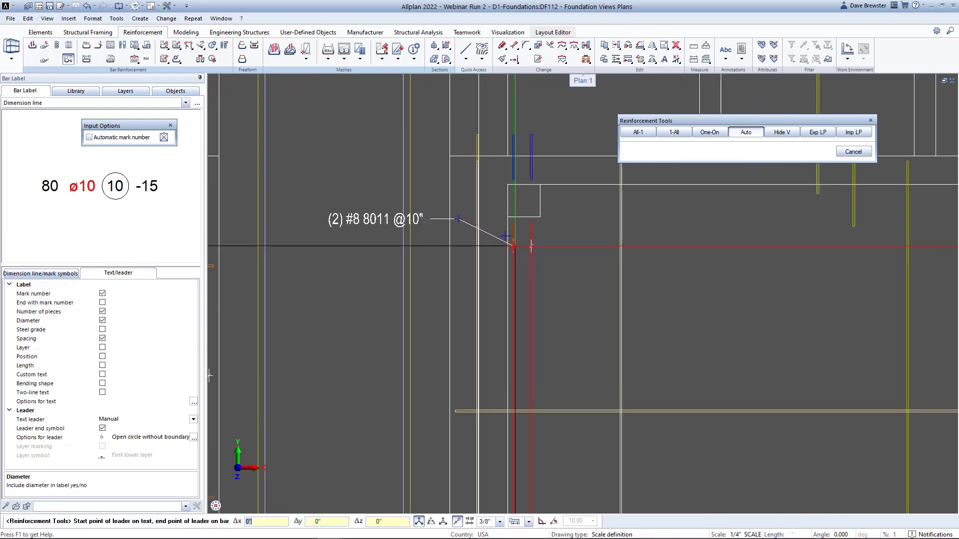
pyautogui.click(513, 245)
# - Dimension the two 8012 bars above the small square opening and label them outside the slab with an angled leader
pyautogui.scroll(1, 525, 249)
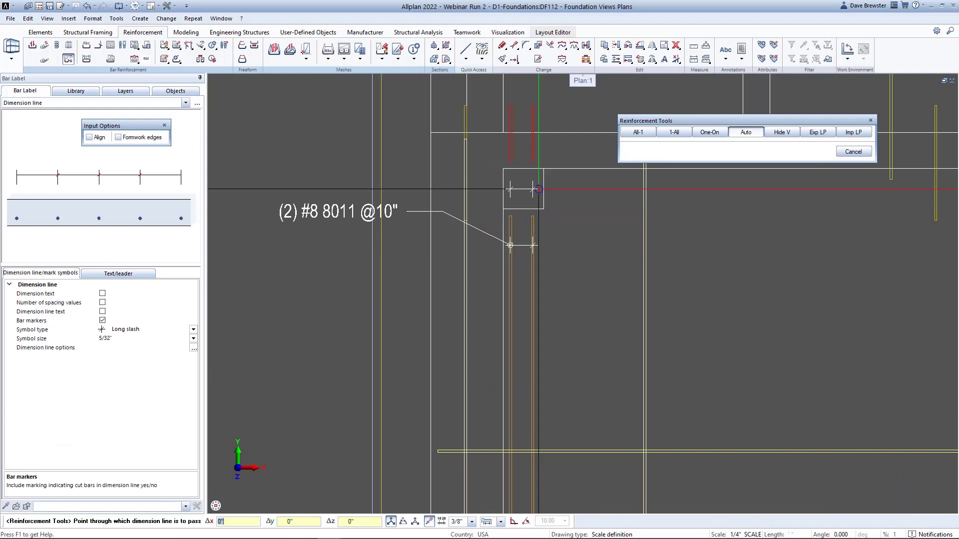
pyautogui.click(539, 141)
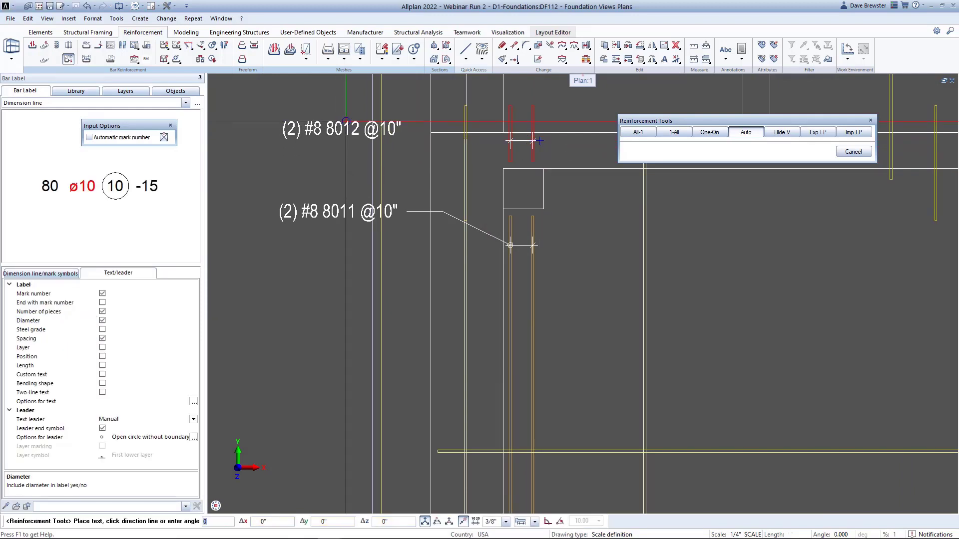
pyautogui.click(539, 141)
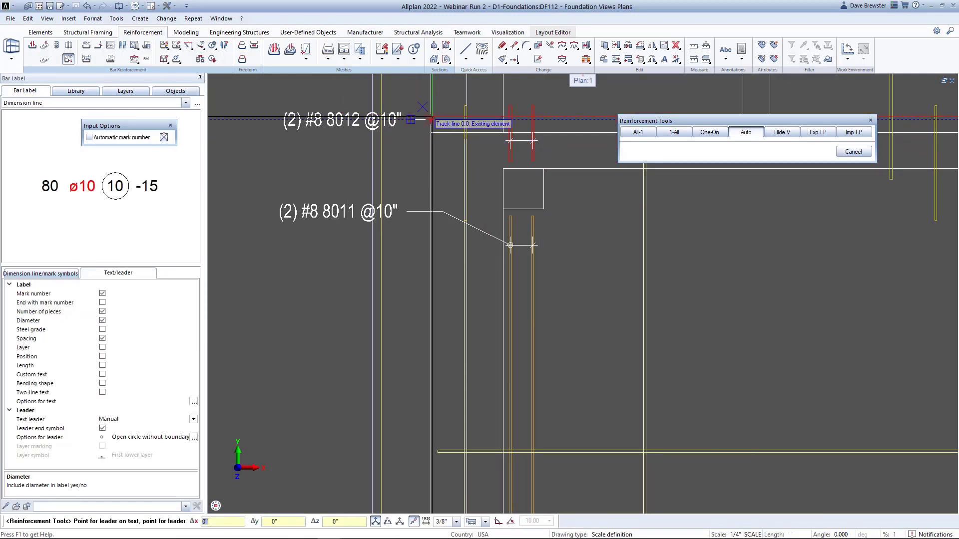
pyautogui.click(426, 119)
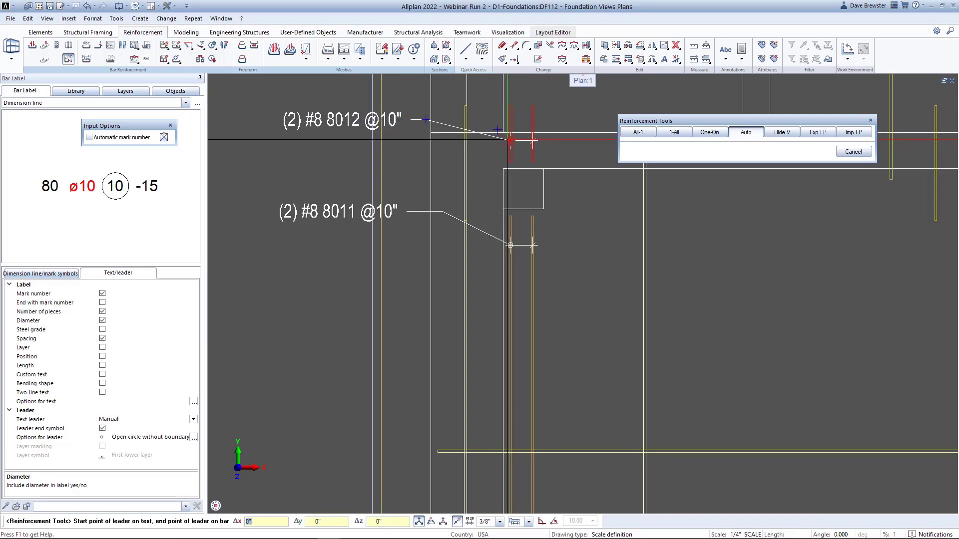
pyautogui.click(510, 141)
# - Dimension the lengthwise 8010 bars across the slab's upper bays and set their label directly above the line without a leader
pyautogui.scroll(-2, 510, 155)
pyautogui.moveTo(507, 165); pyautogui.dragTo(268, 304, button='middle')
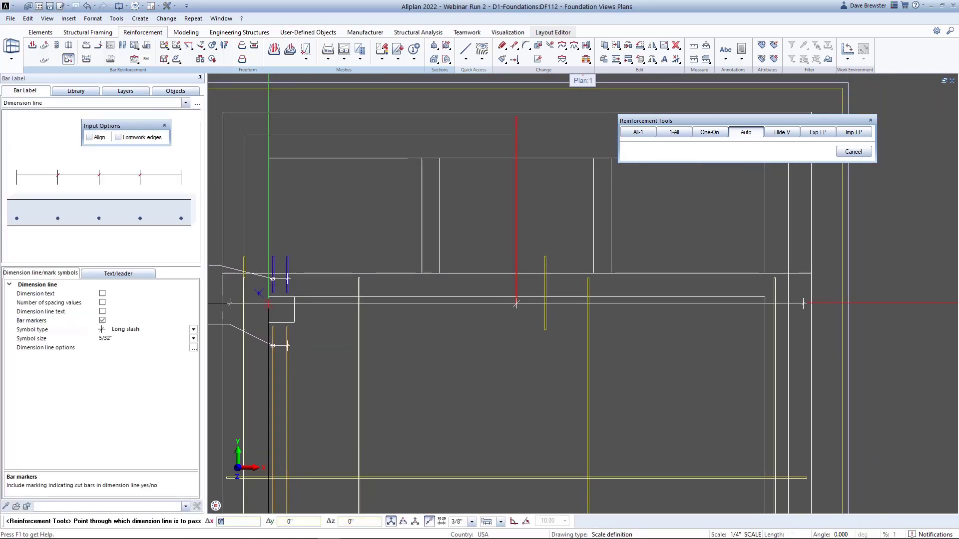
pyautogui.click(399, 214)
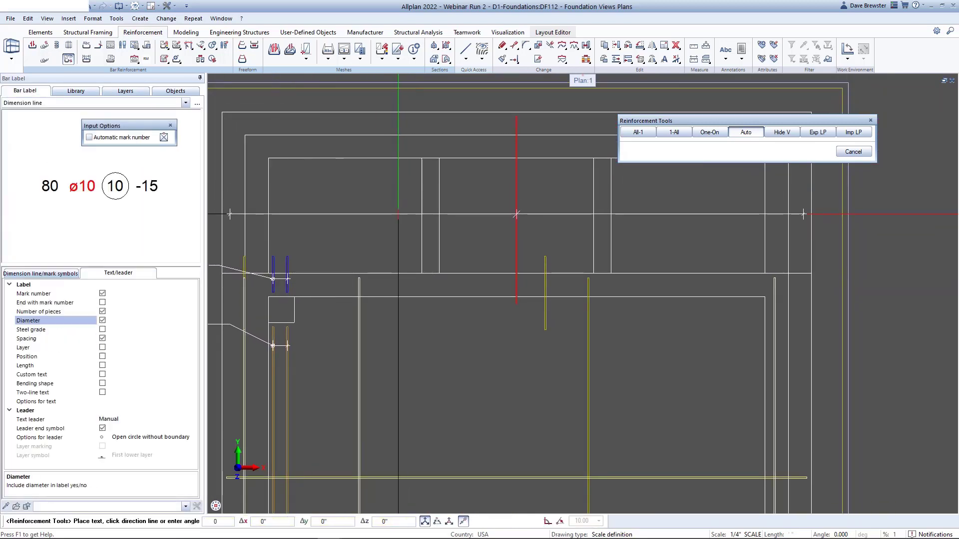
pyautogui.scroll(2, 516, 214)
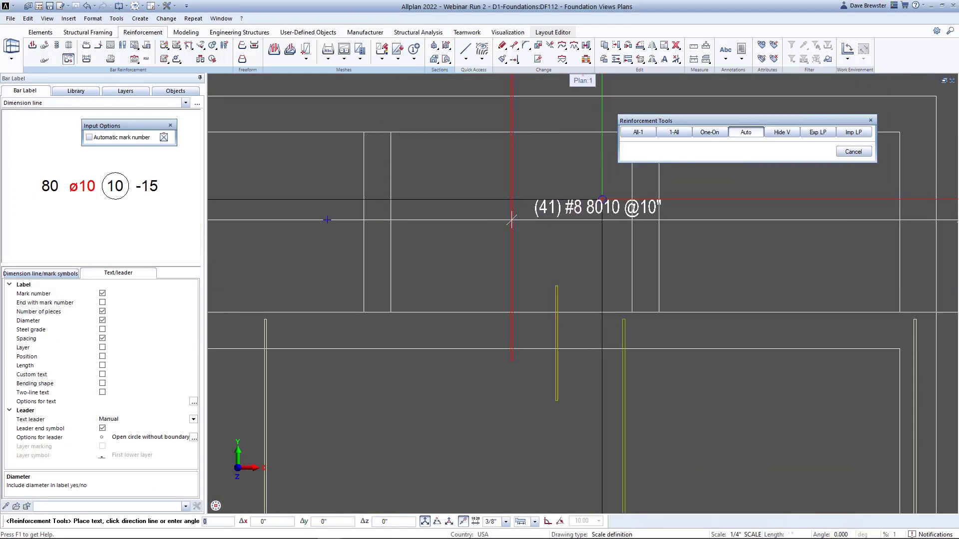
pyautogui.click(511, 219)
pyautogui.scroll(-1, 587, 203)
pyautogui.press('Escape')
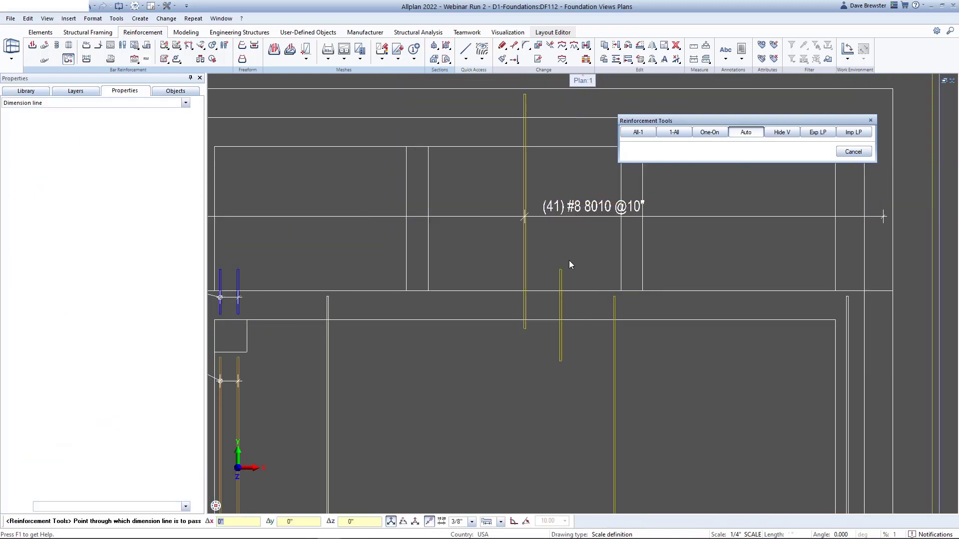
# - Dimension the short 8017 bars beside the lower rectangular opening and add a label at angle 0 left of the line with a straight leader
pyautogui.scroll(-4, 568, 262)
pyautogui.moveTo(564, 286); pyautogui.dragTo(559, 215, button='middle')
pyautogui.scroll(4, 625, 379)
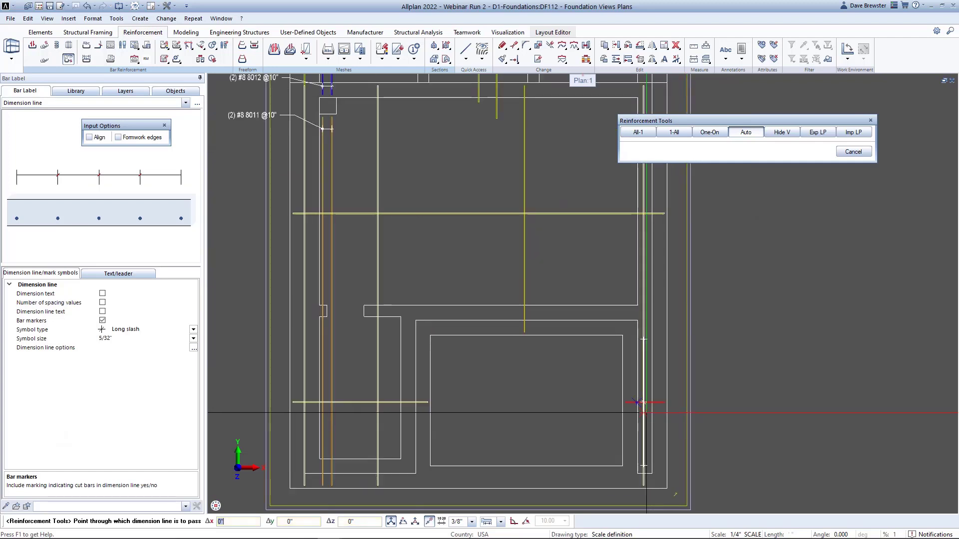
pyautogui.click(628, 411)
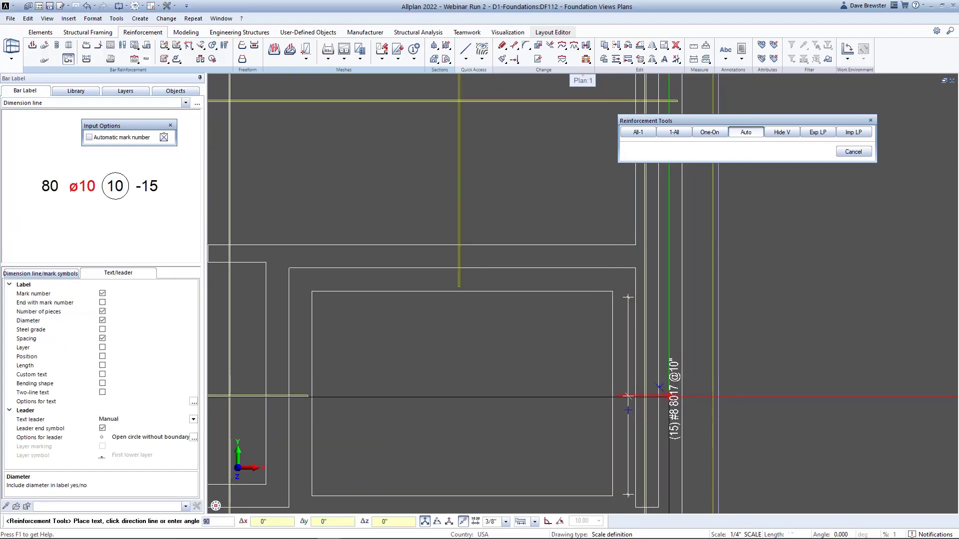
pyautogui.write('0')
pyautogui.click(568, 377)
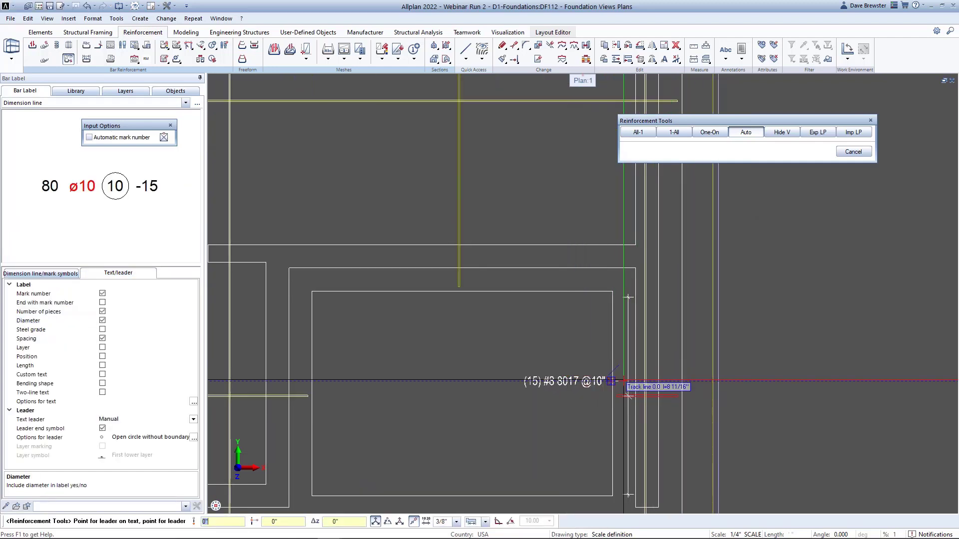
pyautogui.click(627, 381)
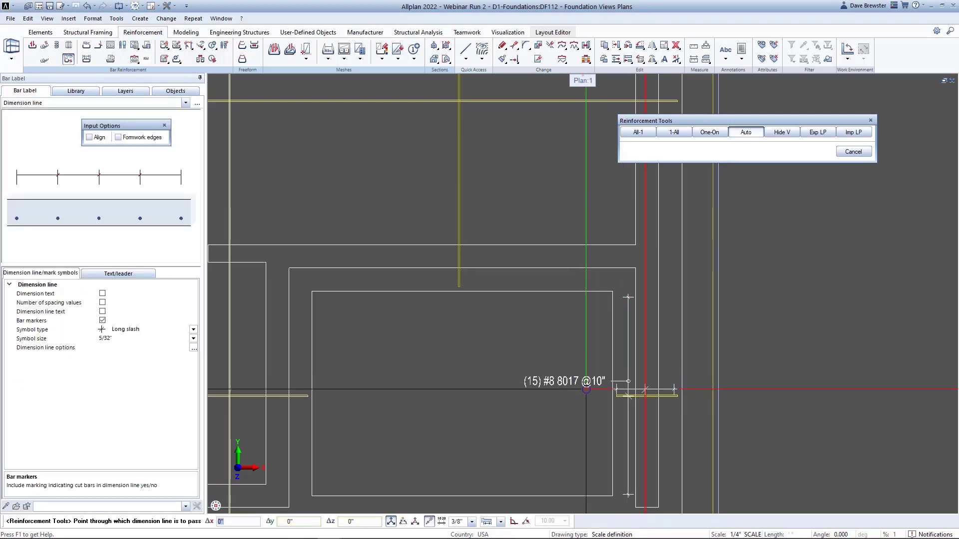
# - Dimension the right group of lengthwise 8013 bars in the middle bay and label it above left of the line with a right-angled leader
pyautogui.scroll(-3, 608, 398)
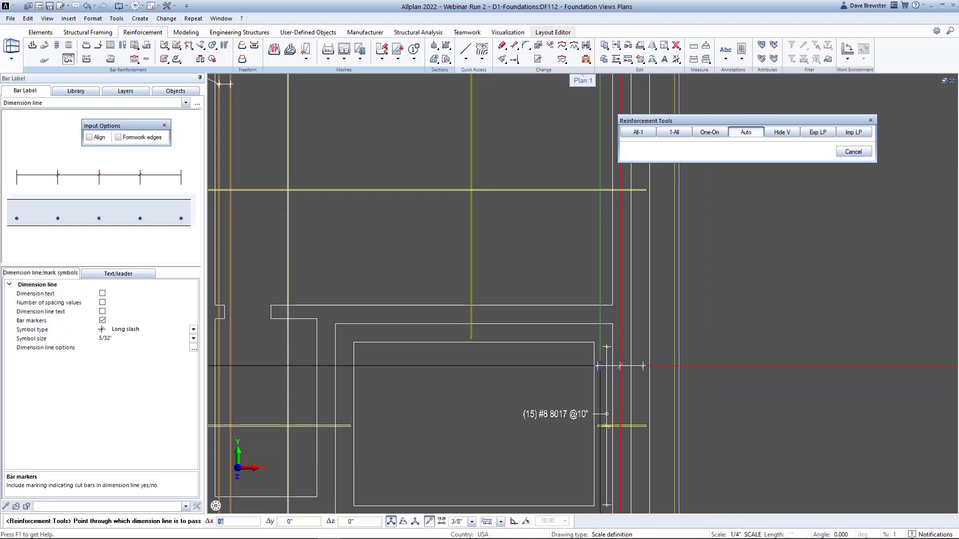
pyautogui.moveTo(602, 340); pyautogui.dragTo(579, 455, button='middle')
pyautogui.scroll(1, 584, 390)
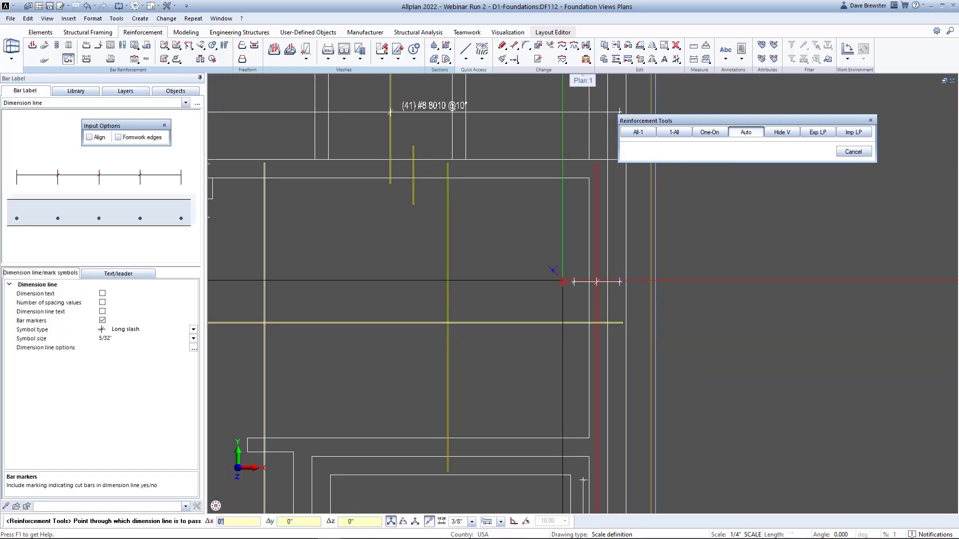
pyautogui.click(563, 281)
pyautogui.scroll(2, 557, 279)
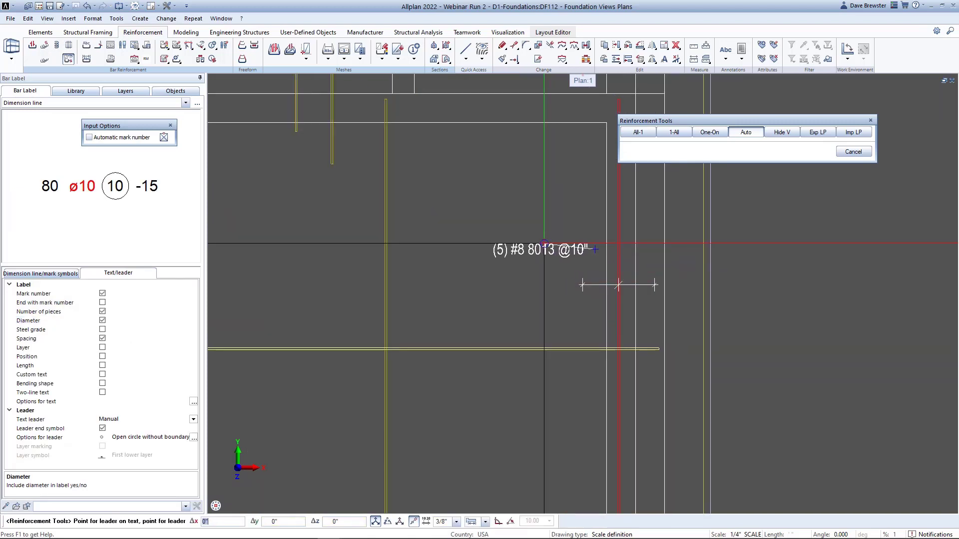
pyautogui.scroll(3, 613, 249)
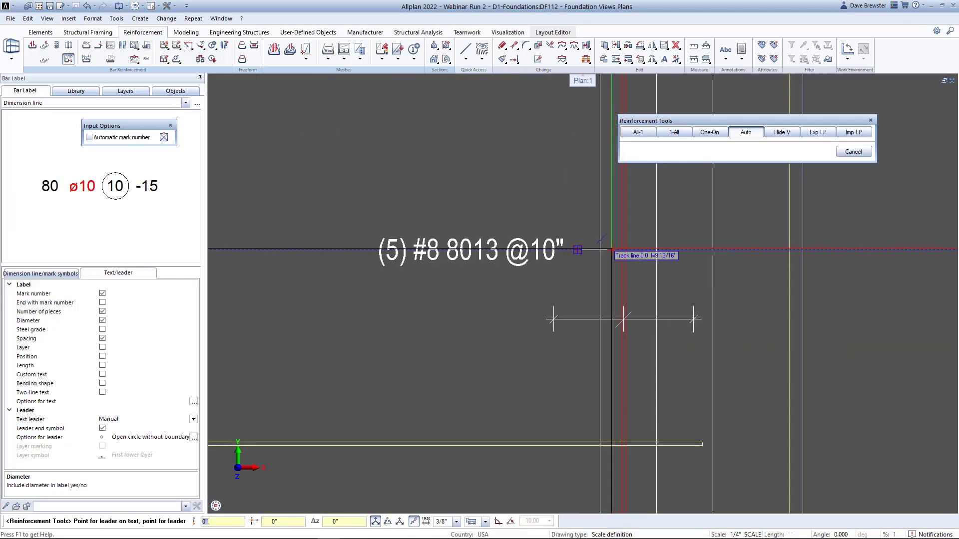
pyautogui.click(609, 249)
pyautogui.click(608, 319)
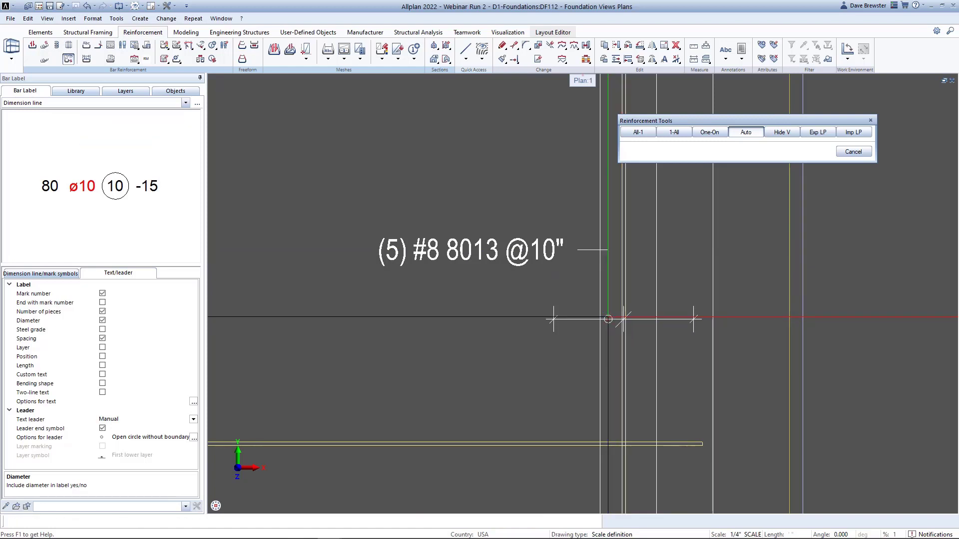
# - Dimension the left group of lengthwise 8013 bars in line with the right group and label it above the line with a right-angled leader
pyautogui.scroll(-4, 610, 321)
pyautogui.scroll(3, 587, 321)
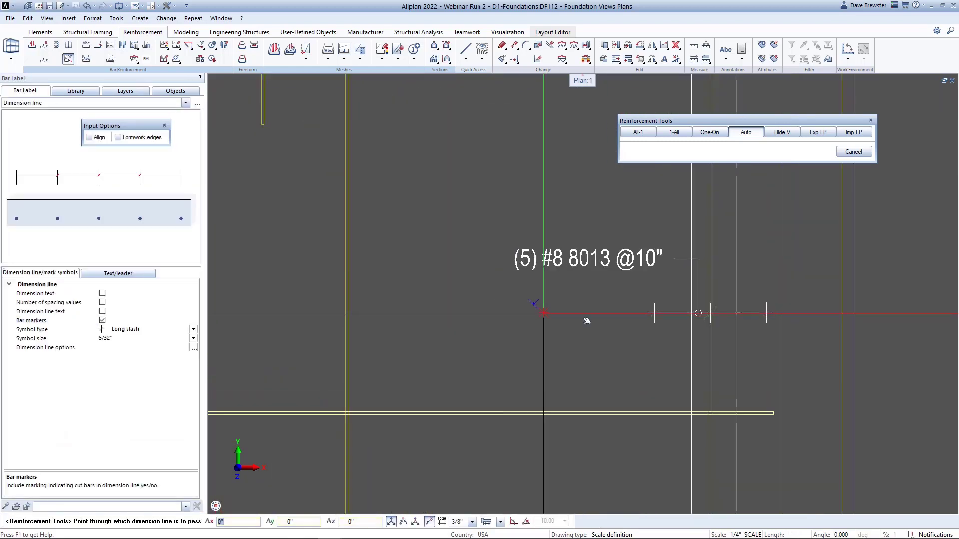
pyautogui.moveTo(587, 321); pyautogui.dragTo(664, 328, button='middle')
pyautogui.click(729, 320)
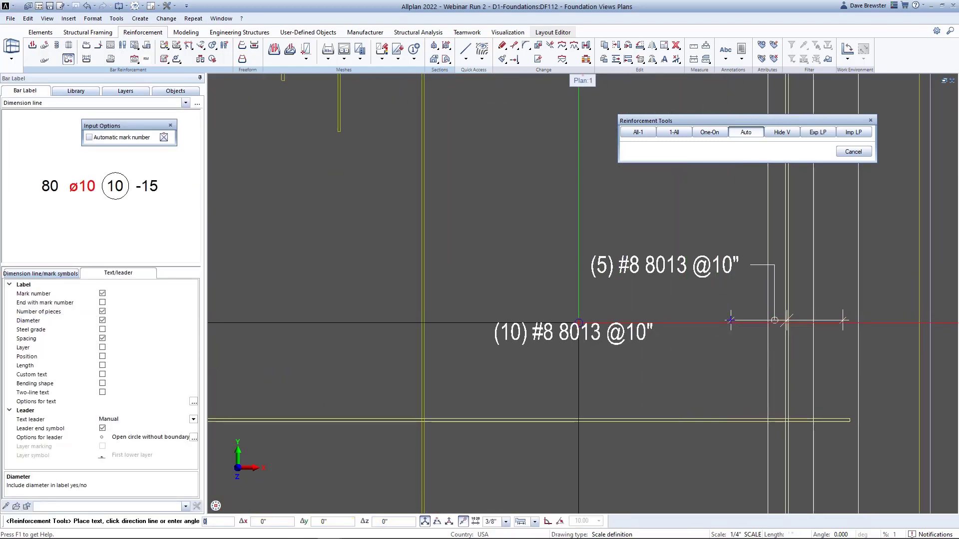
pyautogui.scroll(-3, 570, 322)
pyautogui.moveTo(567, 322); pyautogui.dragTo(831, 326, button='middle')
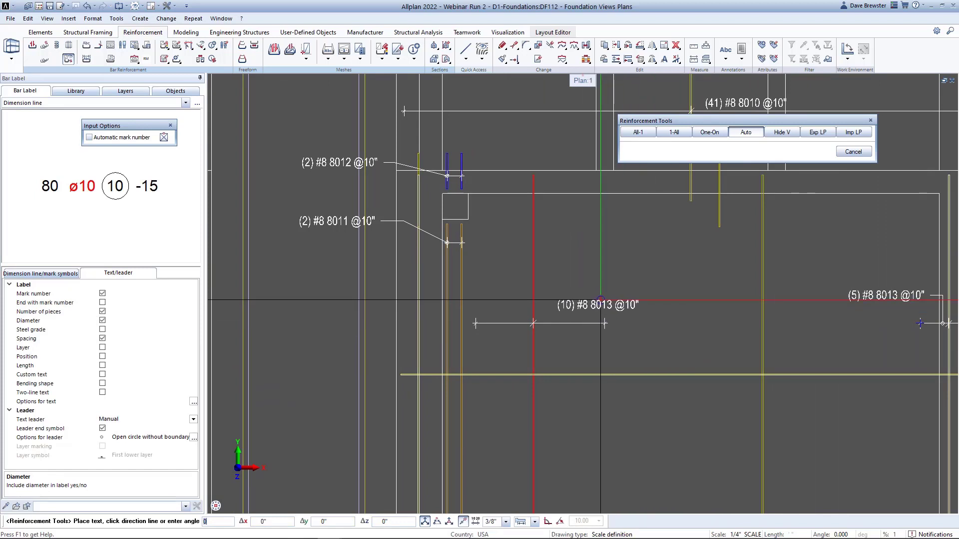
pyautogui.click(600, 299)
pyautogui.scroll(2, 552, 303)
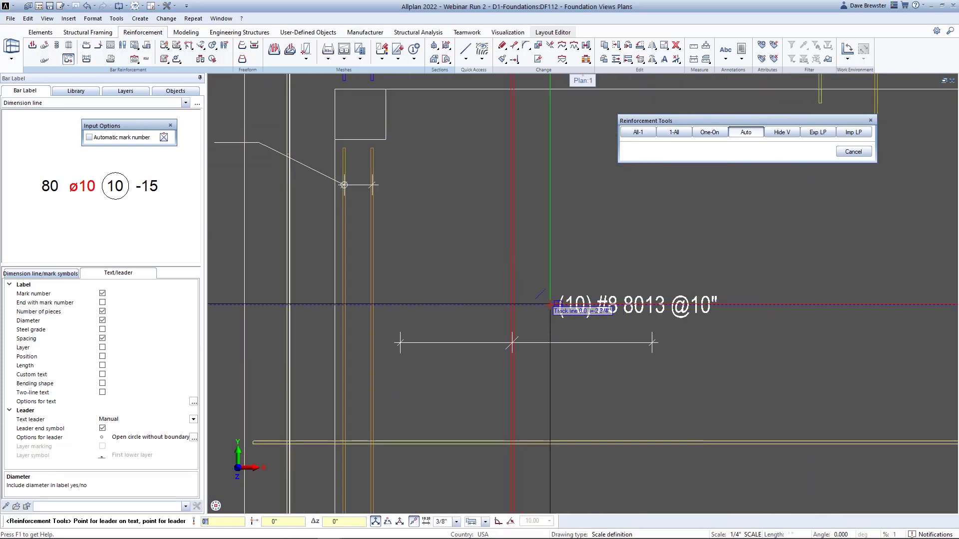
pyautogui.click(540, 304)
pyautogui.click(538, 343)
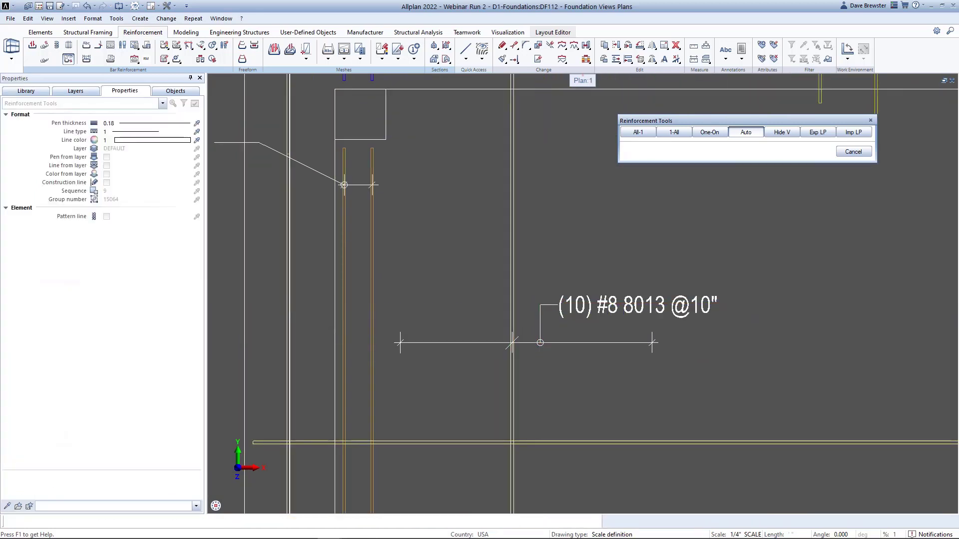
# - Dimension the lengthwise 8015 bars in line with the 8013 dimensions and set their label directly above the line without a leader
pyautogui.scroll(-2, 614, 341)
pyautogui.click(636, 341)
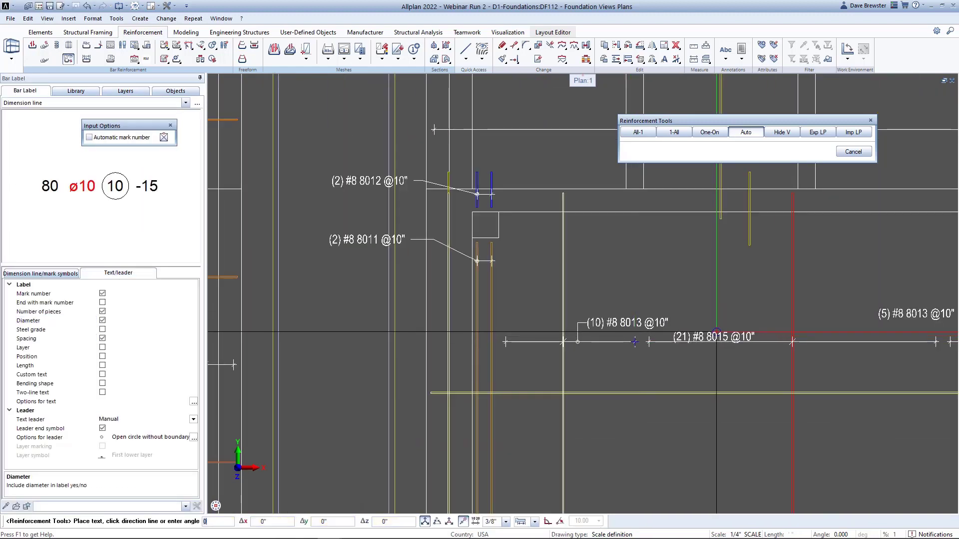
pyautogui.scroll(3, 636, 341)
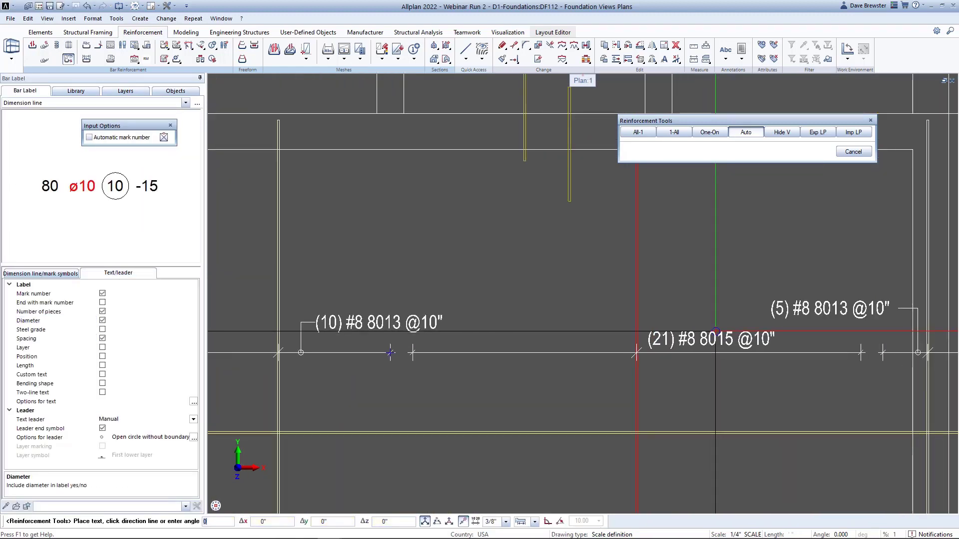
pyautogui.click(716, 331)
pyautogui.click(716, 331)
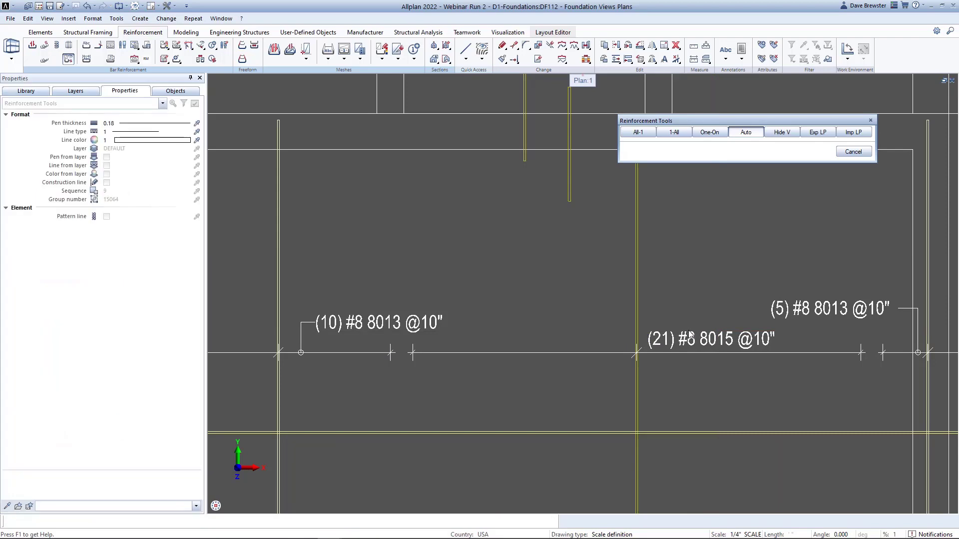
# - Dimension the crosswise 8016 bars left of the lower rectangular opening and add a horizontal label right of the line with a straight leader
pyautogui.scroll(-3, 599, 331)
pyautogui.scroll(-4, 572, 332)
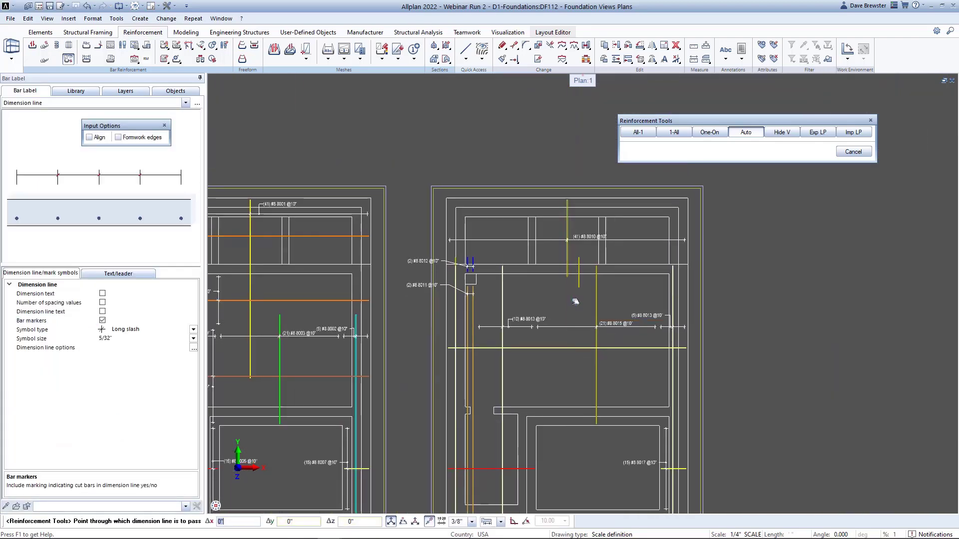
pyautogui.scroll(2, 516, 356)
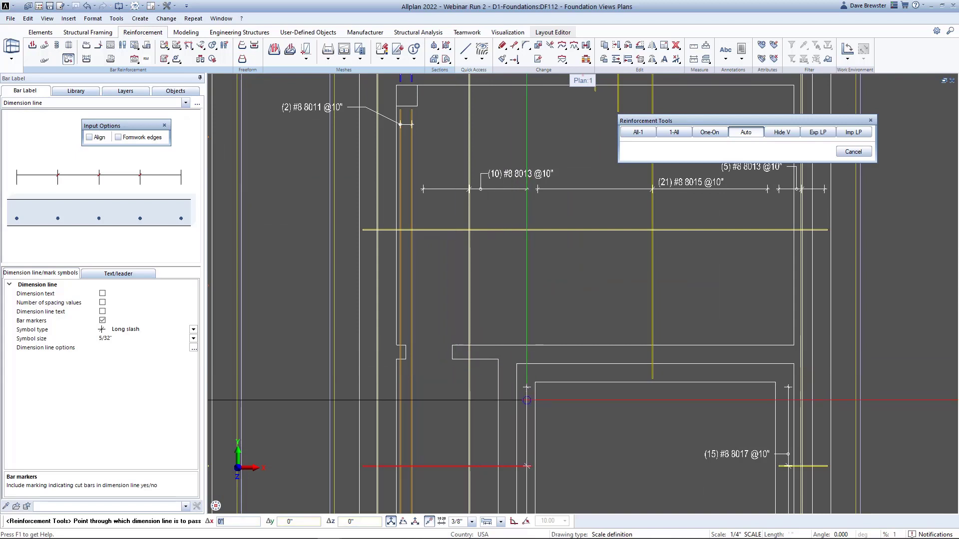
pyautogui.click(527, 400)
pyautogui.scroll(2, 544, 447)
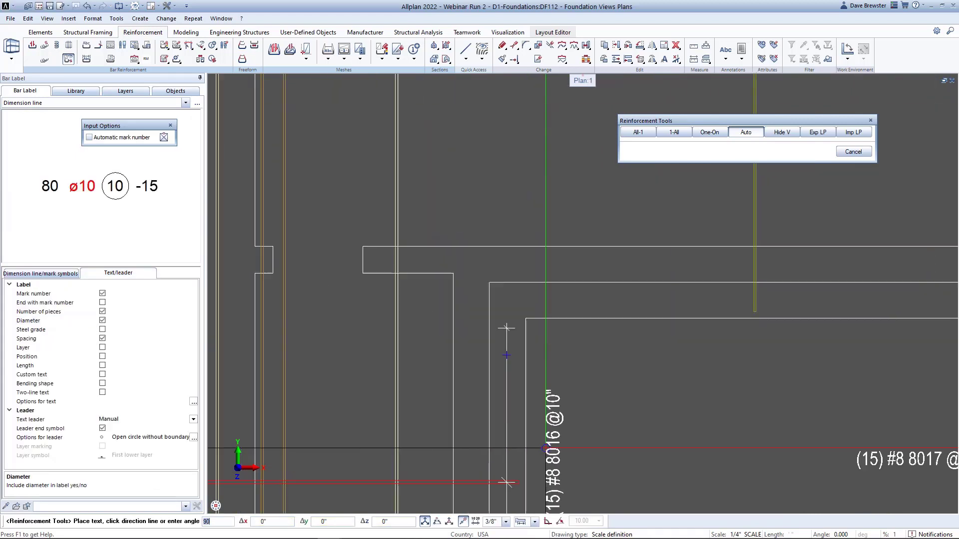
pyautogui.click(462, 485)
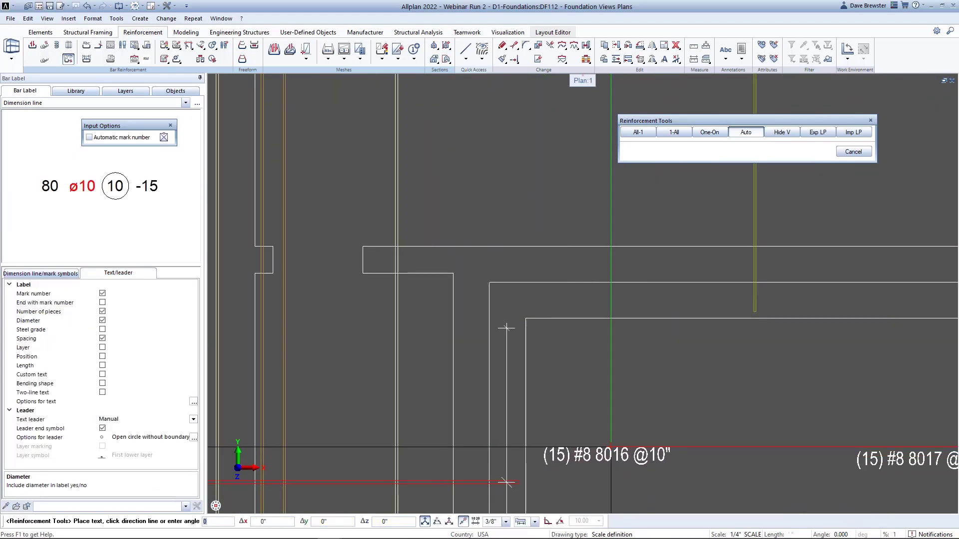
pyautogui.click(525, 454)
pyautogui.click(507, 454)
pyautogui.press('Escape')
# - Dimension the crosswise 8018 bars between the 8013 and 8015 dimensions and add a horizontal label right of the line with a straight leader
pyautogui.scroll(-2, 543, 415)
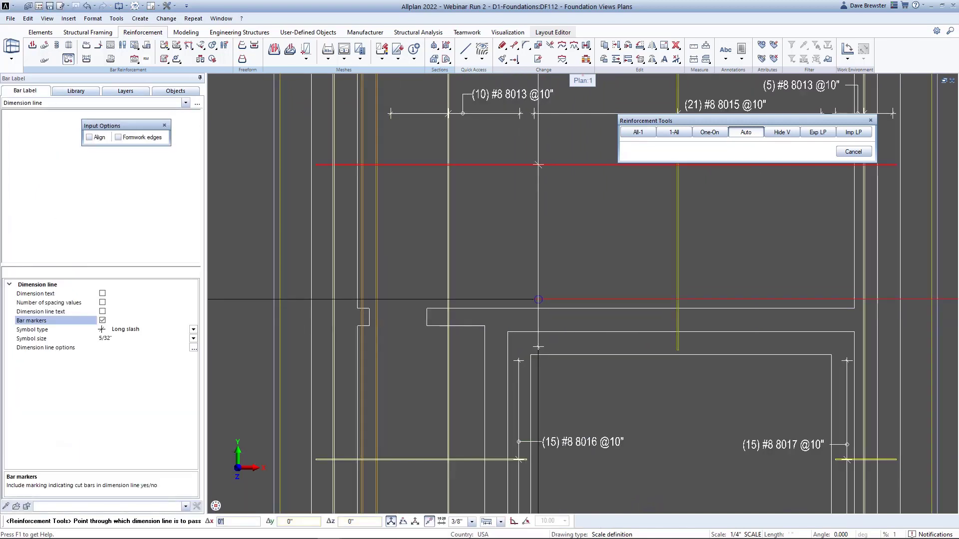
pyautogui.moveTo(539, 305); pyautogui.dragTo(497, 429, button='middle')
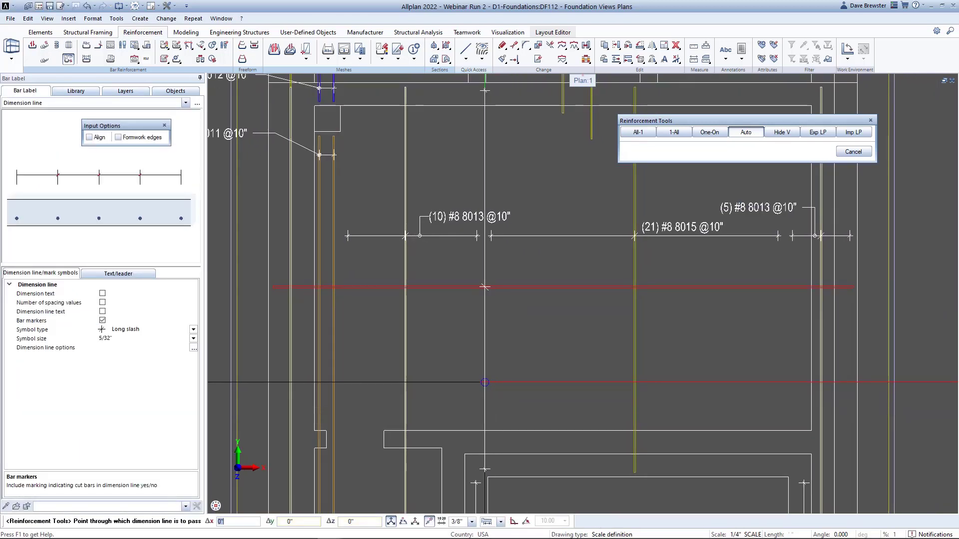
pyautogui.click(485, 382)
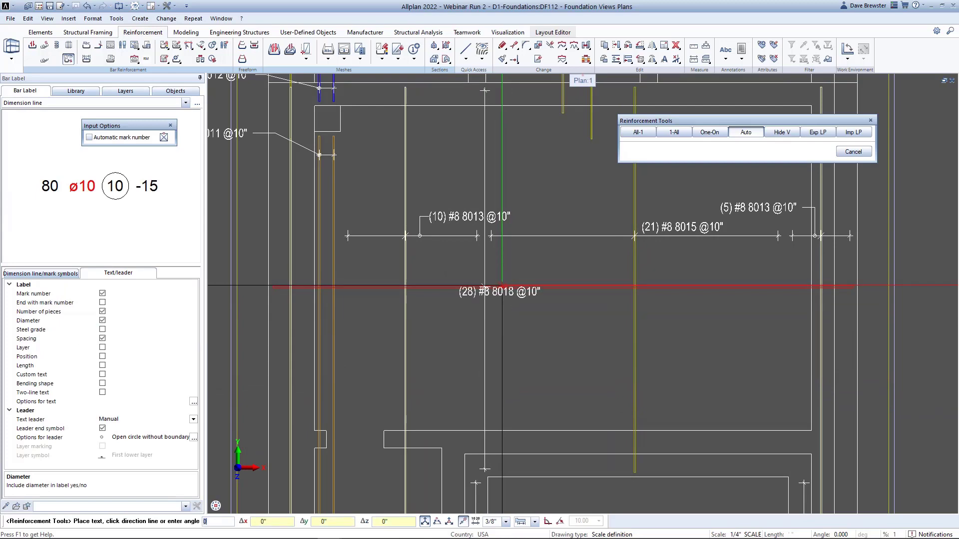
pyautogui.scroll(2, 519, 277)
pyautogui.click(558, 265)
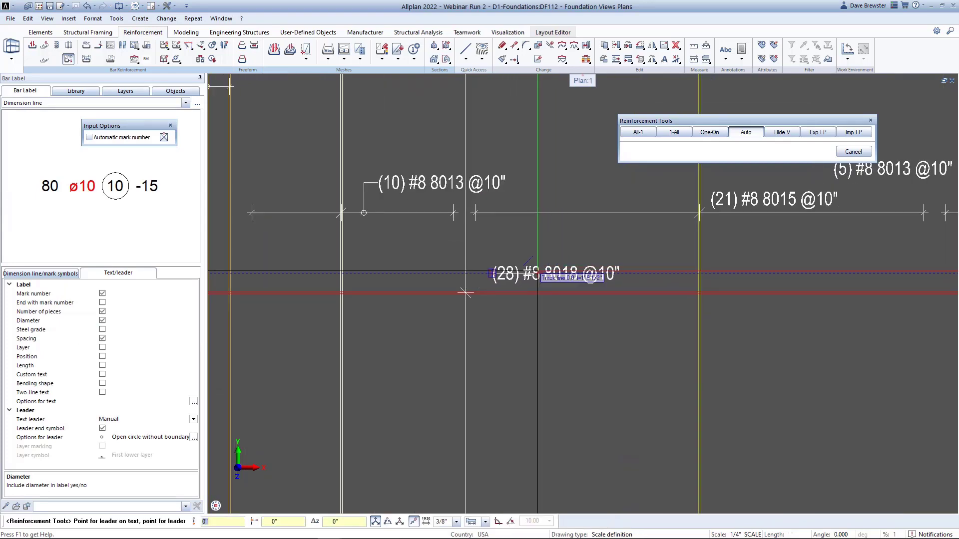
pyautogui.click(467, 280)
pyautogui.scroll(-1, 469, 287)
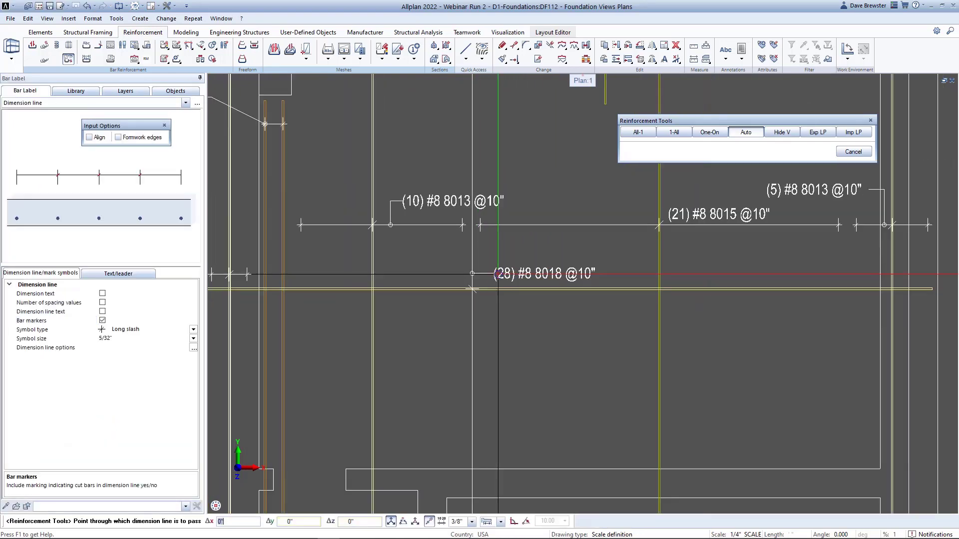
pyautogui.scroll(-5, 498, 274)
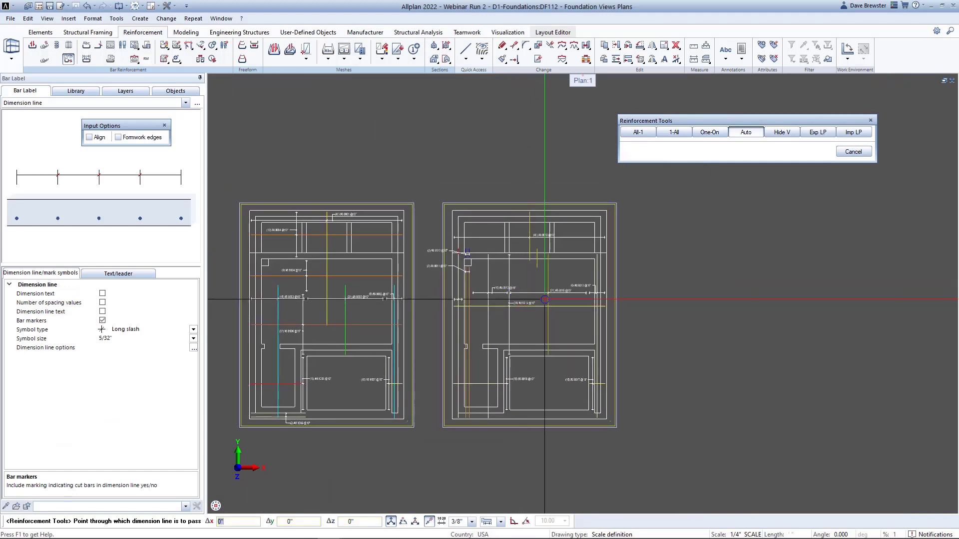
# - Dimension the left group of lengthwise 8014 bars just above the 8012 dimension and label it above the 8012 label with an angled leader
pyautogui.scroll(10, 469, 249)
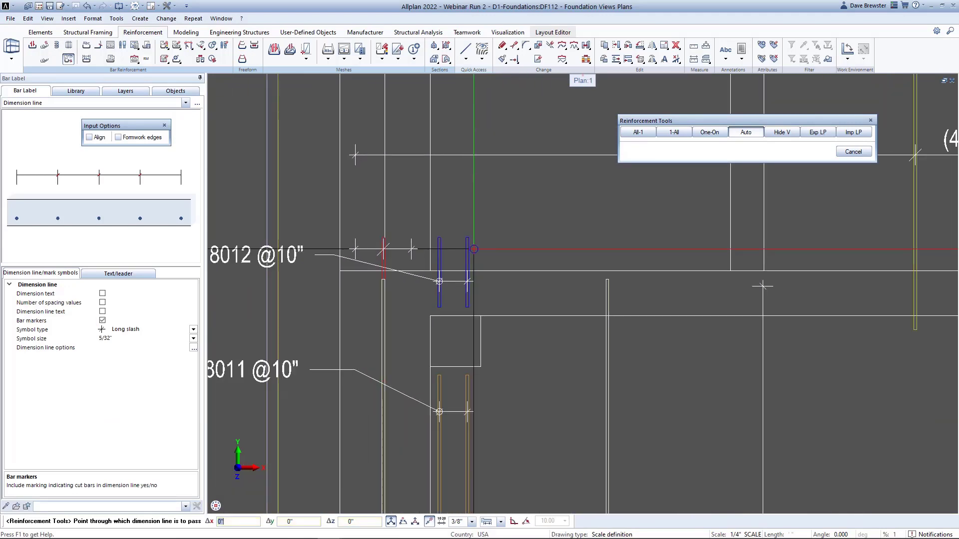
pyautogui.click(474, 249)
pyautogui.moveTo(286, 205); pyautogui.dragTo(533, 249, button='middle')
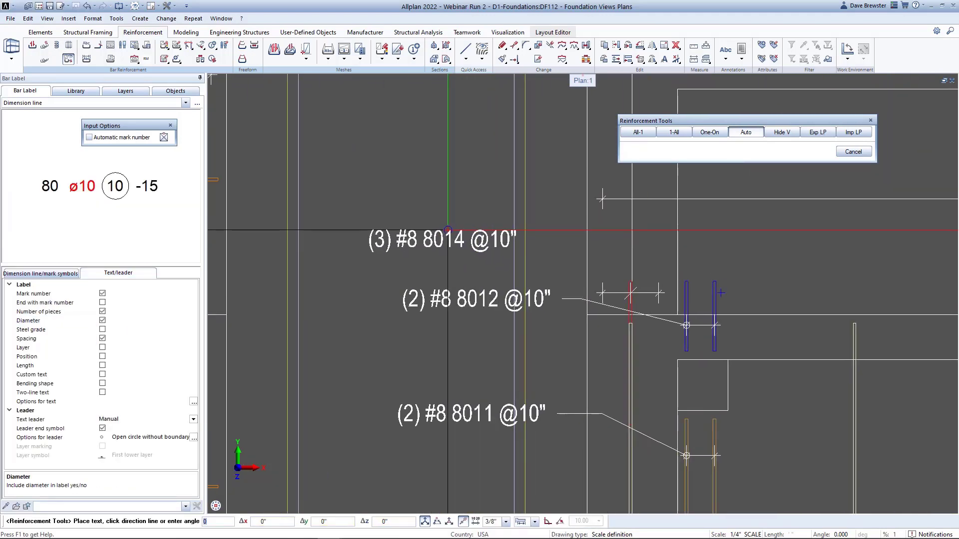
pyautogui.click(482, 235)
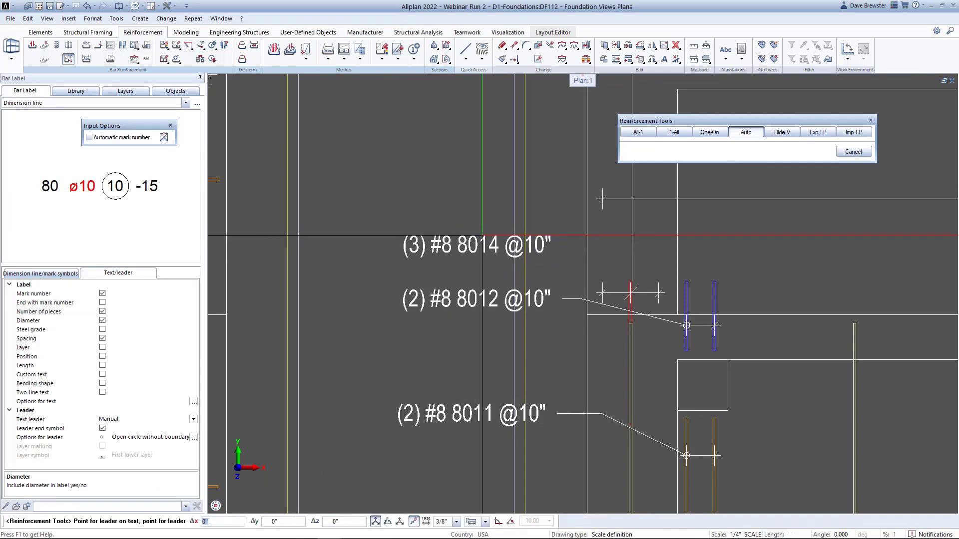
pyautogui.click(580, 245)
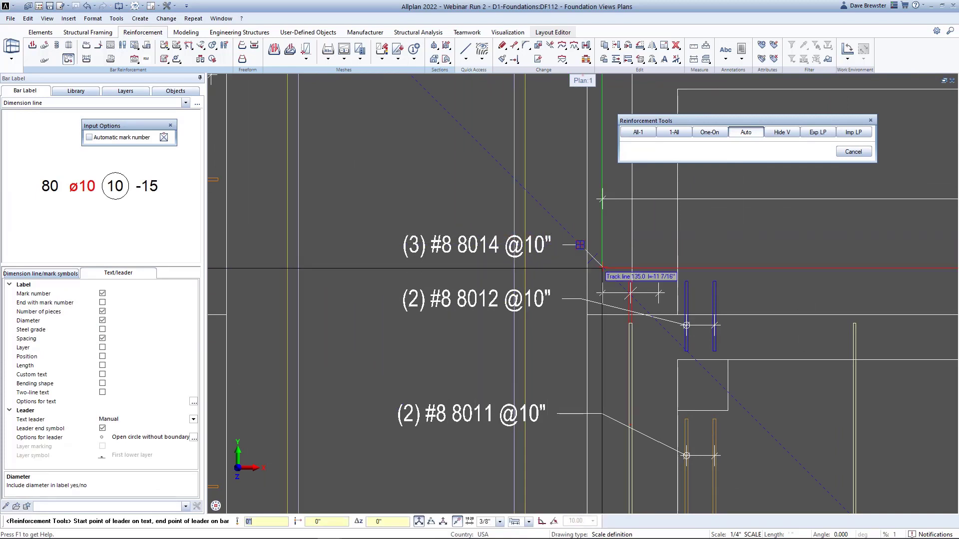
pyautogui.click(603, 292)
# - Dimension the right group of lengthwise 8014 bars in line with the left group and set its label directly above the line without a leader
pyautogui.scroll(-1, 679, 304)
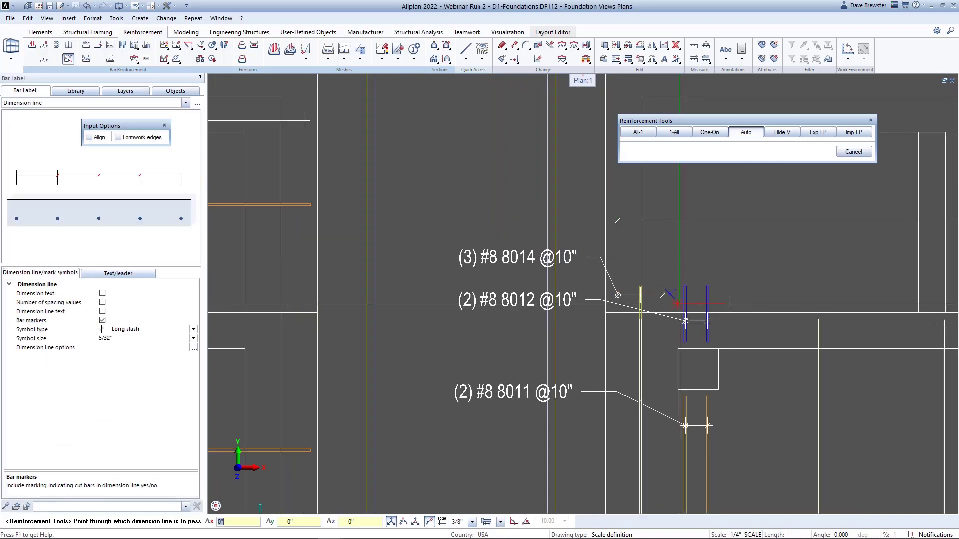
pyautogui.scroll(-5, 688, 300)
pyautogui.moveTo(685, 297); pyautogui.dragTo(586, 304, button='middle')
pyautogui.scroll(-1, 585, 304)
pyautogui.scroll(4, 643, 320)
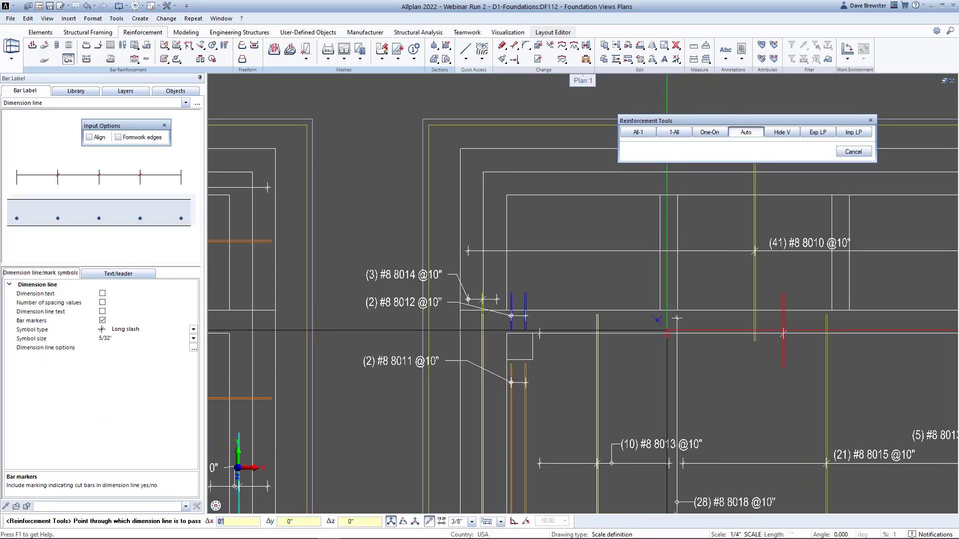
pyautogui.moveTo(667, 330); pyautogui.dragTo(552, 336, button='middle')
pyautogui.scroll(1, 552, 336)
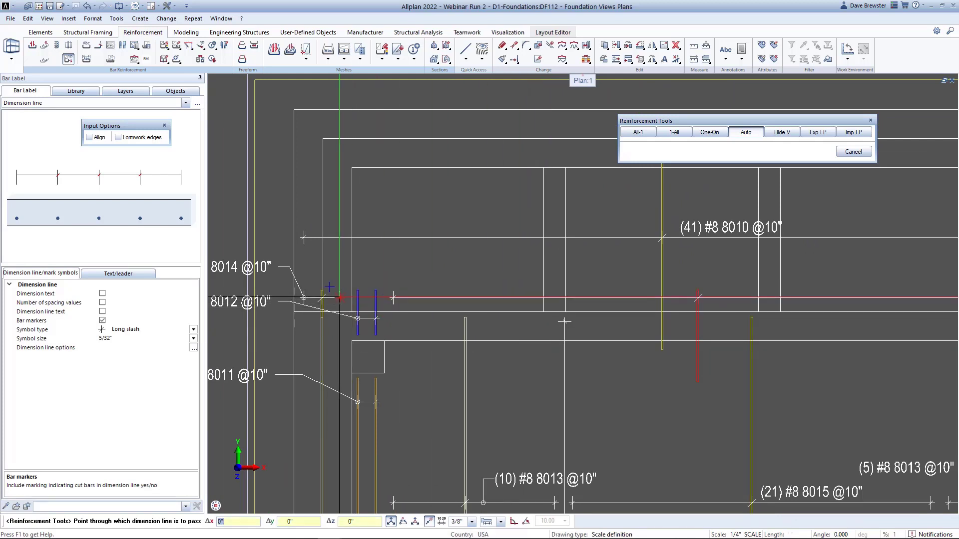
pyautogui.click(360, 298)
pyautogui.moveTo(833, 294); pyautogui.dragTo(670, 323, button='middle')
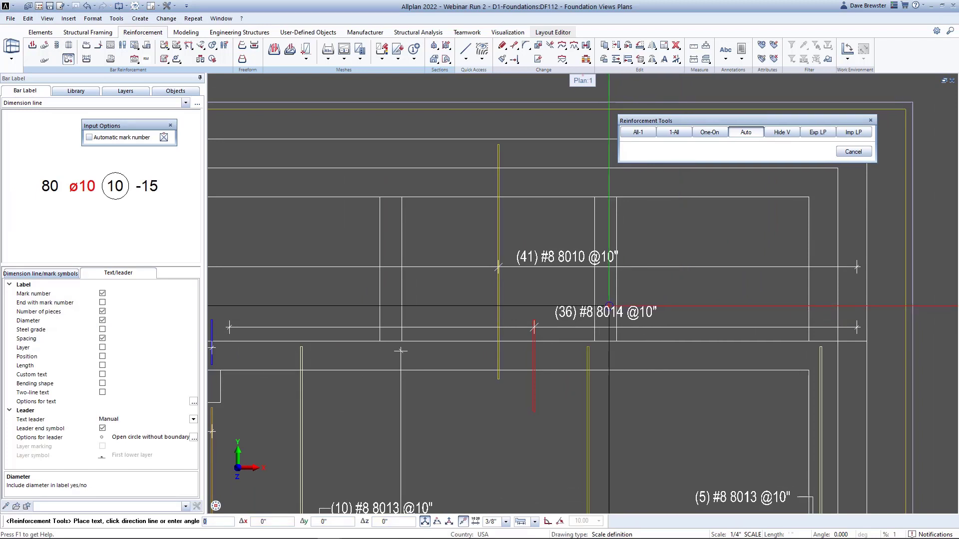
pyautogui.click(610, 308)
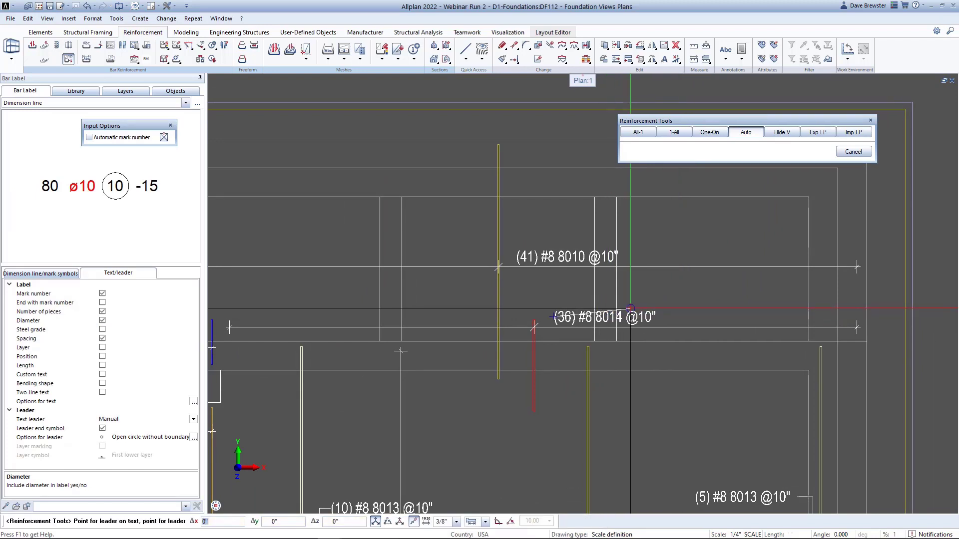
pyautogui.press('Escape')
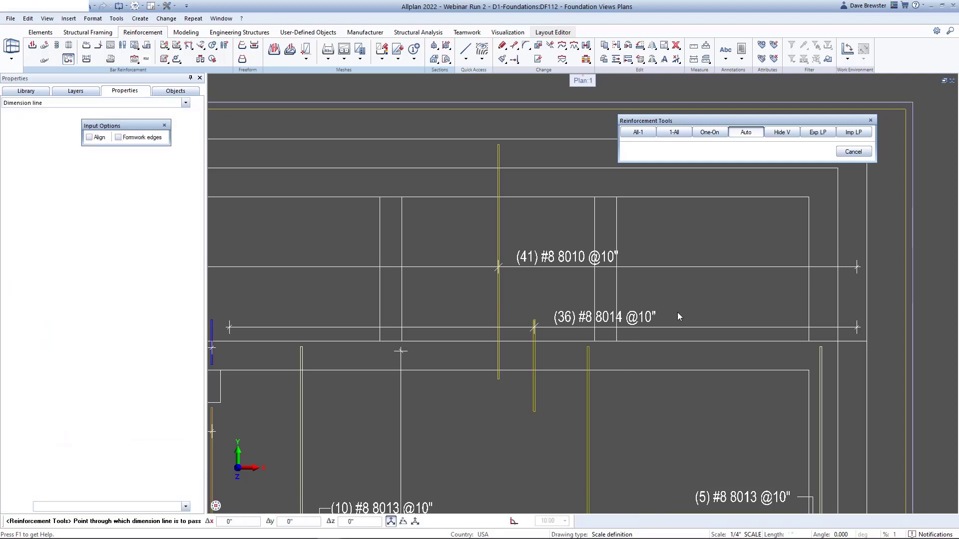
# - Dimension the leftmost lengthwise 8013 bars in line with the other 8013 dimensions, label them below the 8011 label with an angled leader, and end dimensioning
pyautogui.scroll(-3, 685, 313)
pyautogui.moveTo(635, 356); pyautogui.dragTo(647, 340, button='middle')
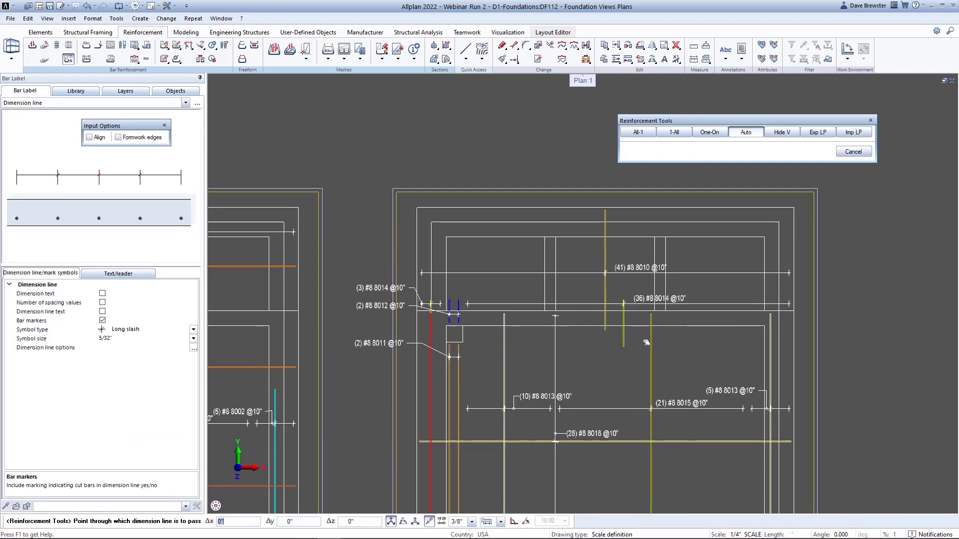
pyautogui.scroll(1, 587, 355)
pyautogui.scroll(2, 426, 367)
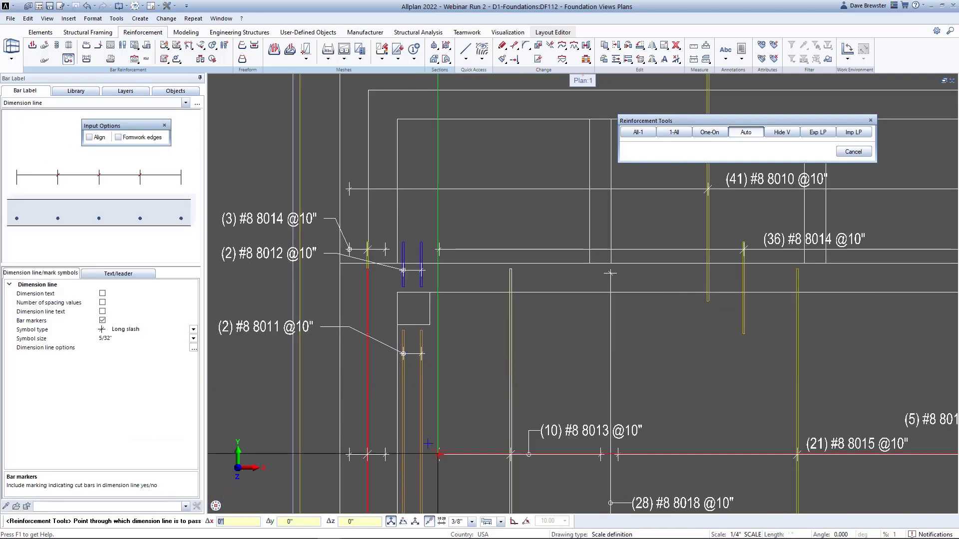
pyautogui.click(438, 455)
pyautogui.click(323, 431)
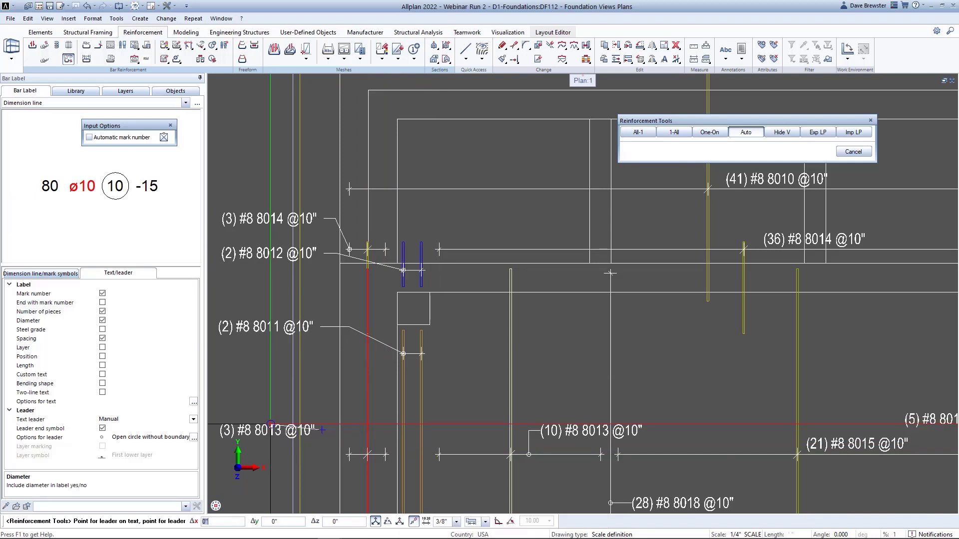
pyautogui.click(333, 430)
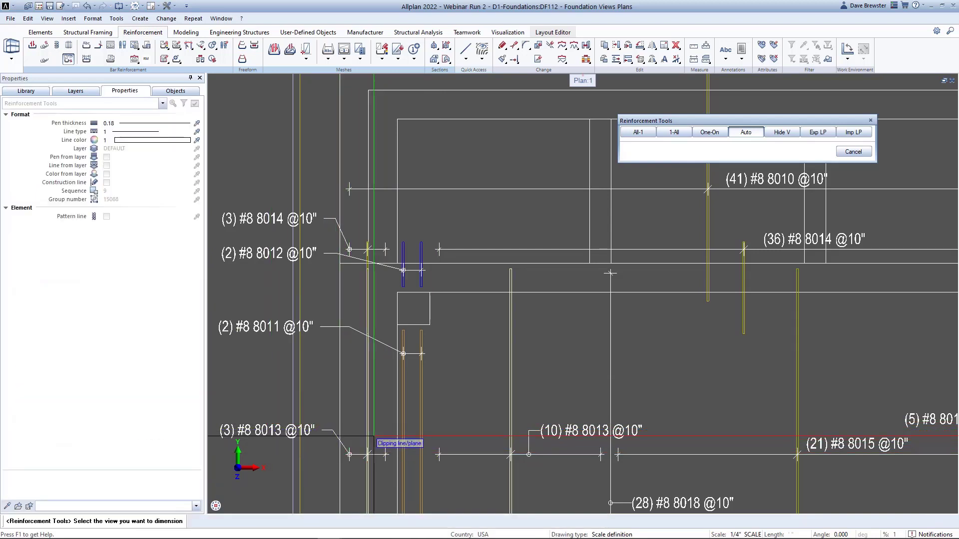
pyautogui.scroll(-1, 374, 436)
pyautogui.scroll(-5, 374, 436)
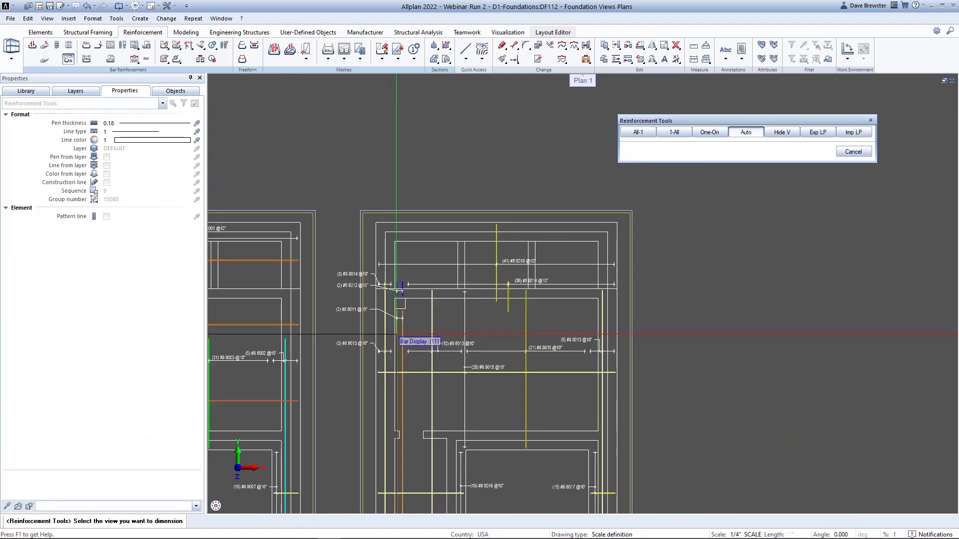
pyautogui.moveTo(460, 294); pyautogui.dragTo(491, 270, button='middle')
pyautogui.scroll(1, 492, 270)
pyautogui.press('Escape')
pyautogui.press('Escape')
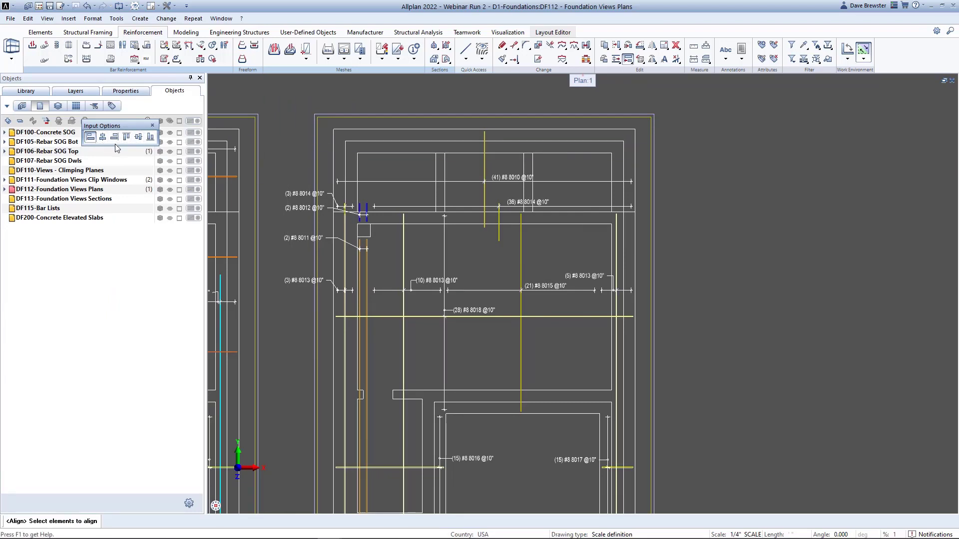
# - Leave the Align command and look over the labelled foundation plans, bar lists and section views
pyautogui.press('Escape')
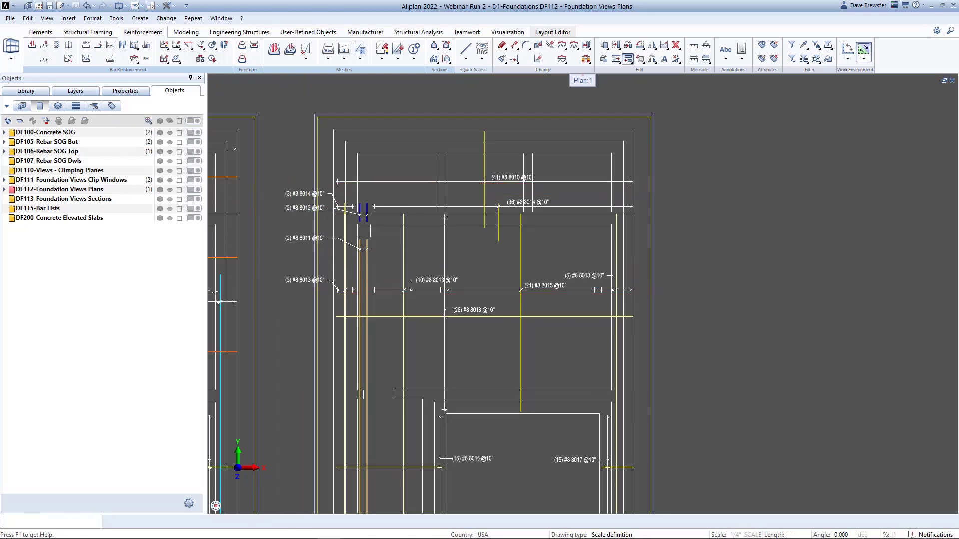
pyautogui.moveTo(432, 287); pyautogui.dragTo(438, 264, button='middle')
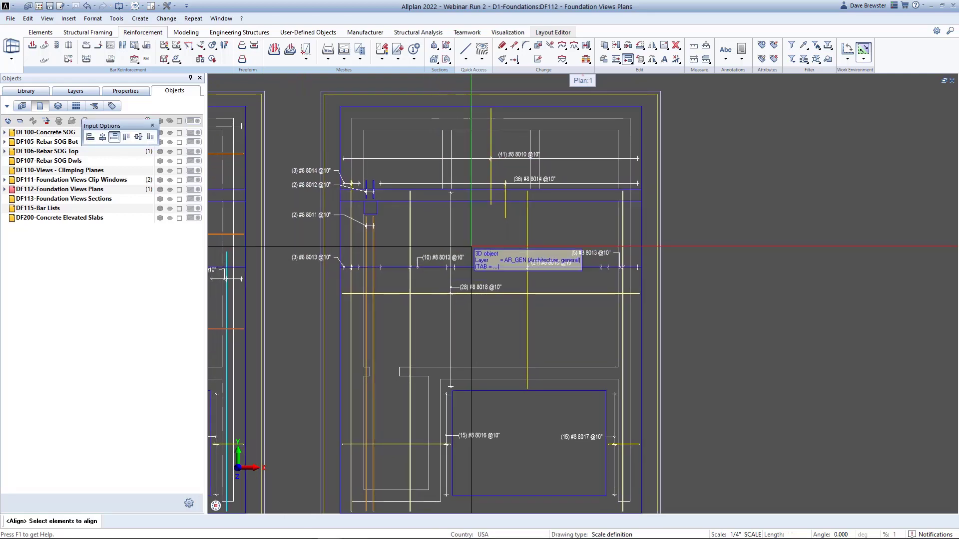
pyautogui.scroll(5, 471, 246)
pyautogui.press('Escape')
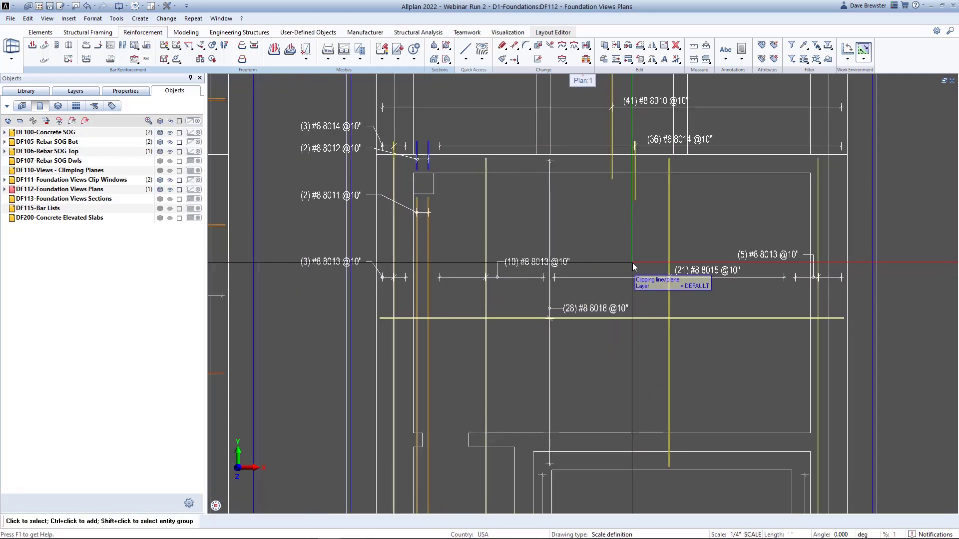
pyautogui.scroll(-6, 632, 263)
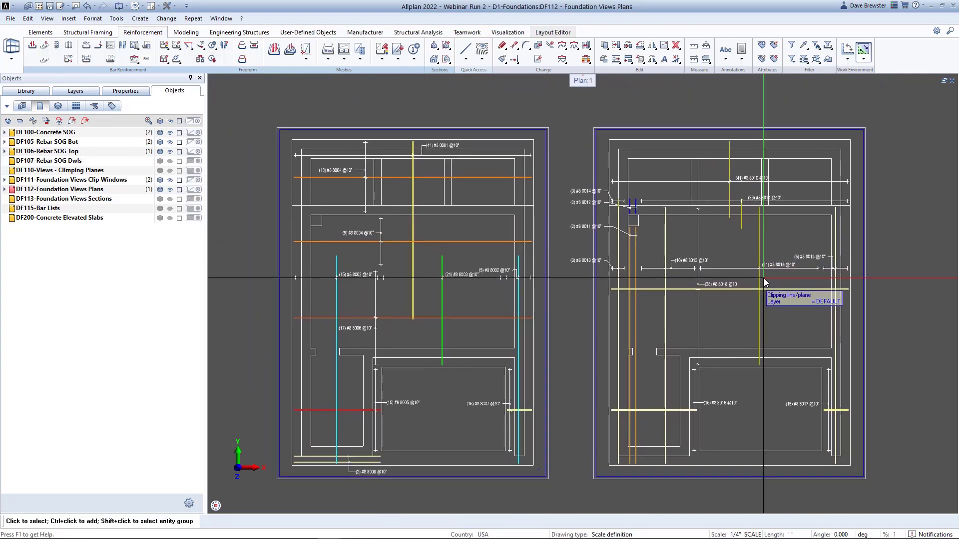
pyautogui.scroll(-2, 765, 282)
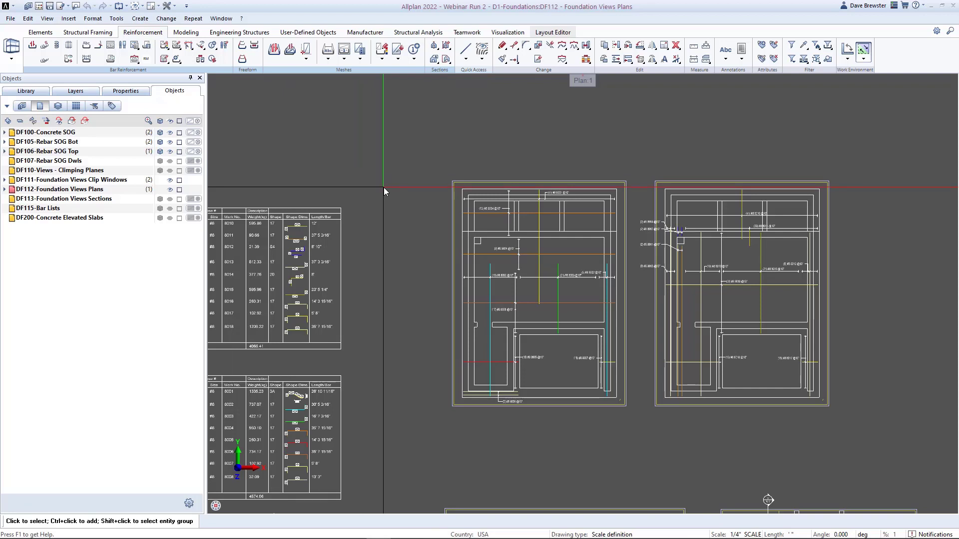
pyautogui.moveTo(384, 246); pyautogui.dragTo(425, 211, button='middle')
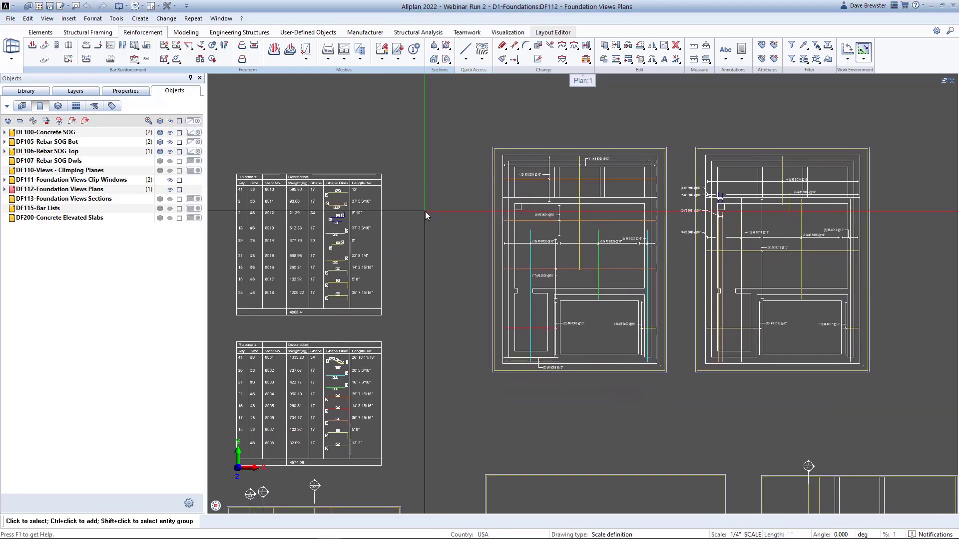
pyautogui.scroll(-5, 425, 211)
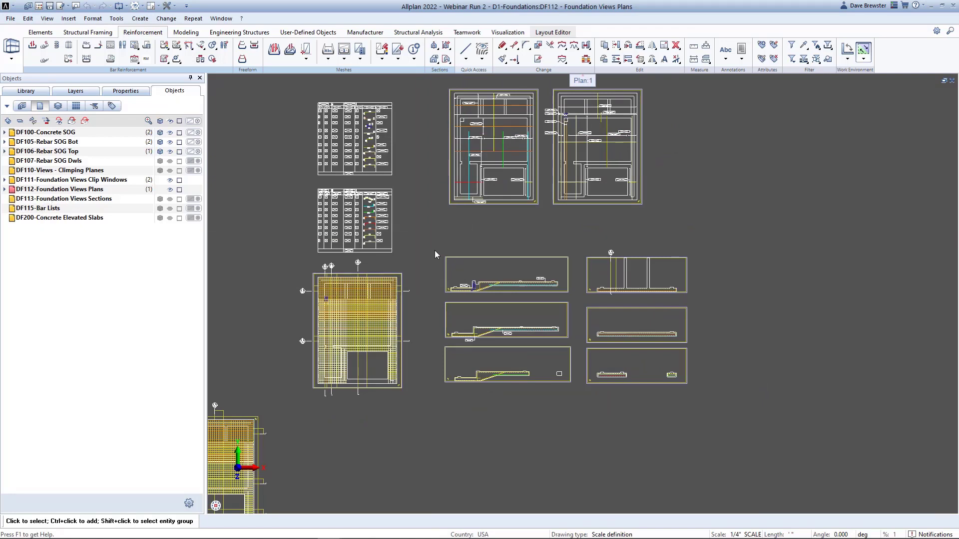
# - Move the six foundation section views into drawing file DF113-Foundation Views Sections, keeping their original position
pyautogui.moveTo(434, 250); pyautogui.dragTo(697, 388)
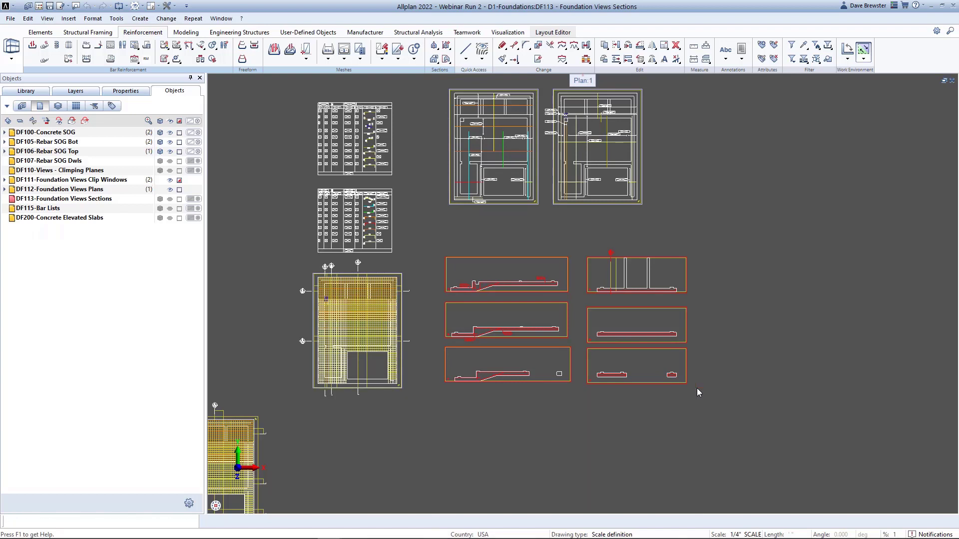
pyautogui.press('Delete')
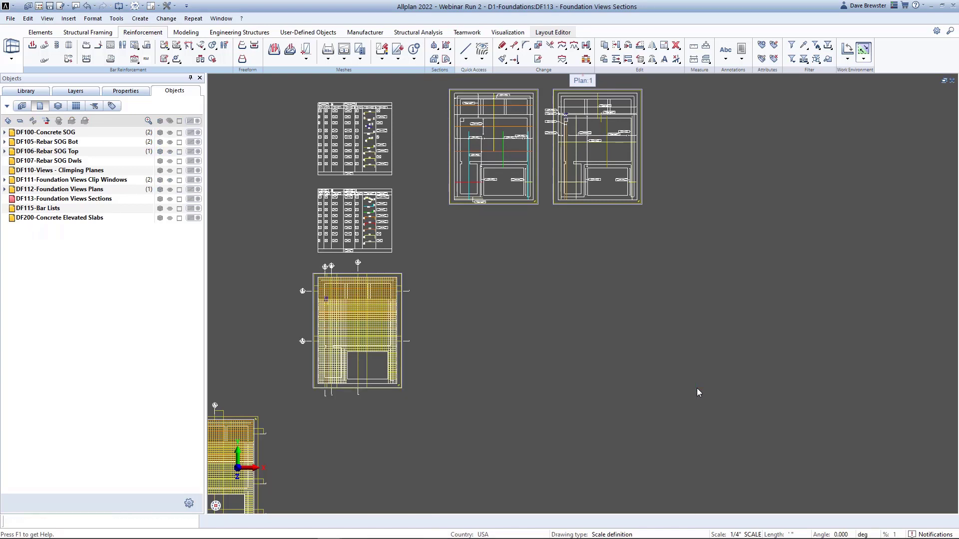
pyautogui.hotkey('ctrl', 'z')
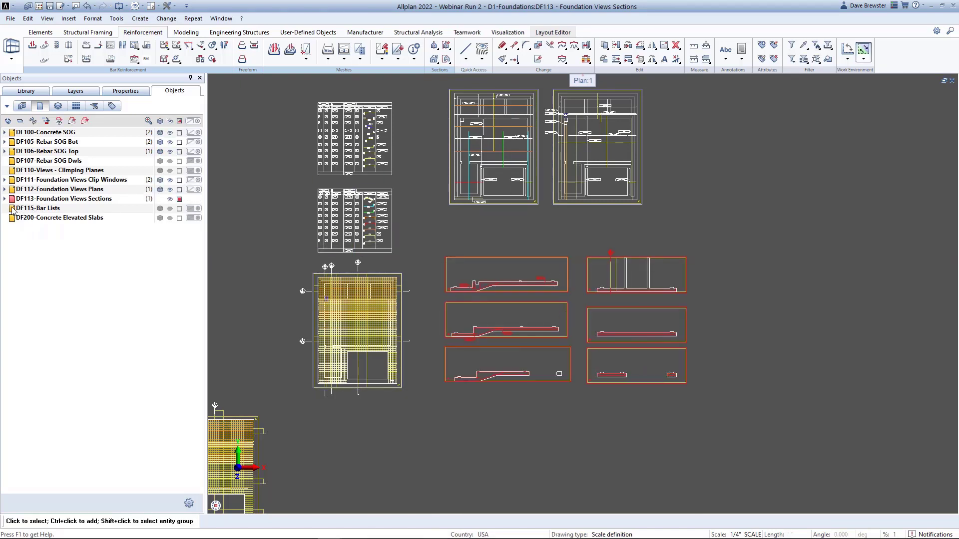
# - Make DF115-Bar Lists the current drawing file and move both bar list tables into it at their original position
pyautogui.click(42, 218)
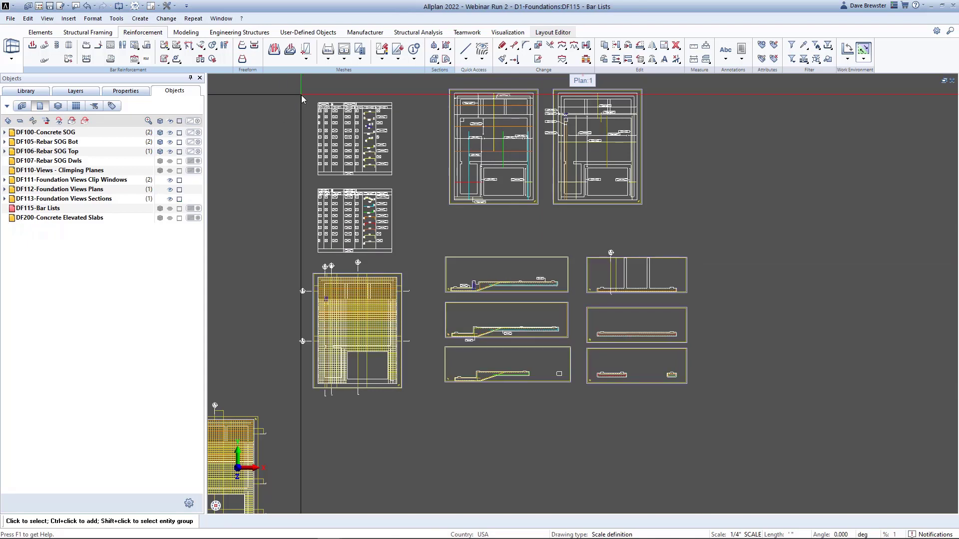
pyautogui.moveTo(301, 95)
pyautogui.mouseDown()
pyautogui.moveTo(406, 193)
pyautogui.moveTo(406, 258)
pyautogui.mouseUp()
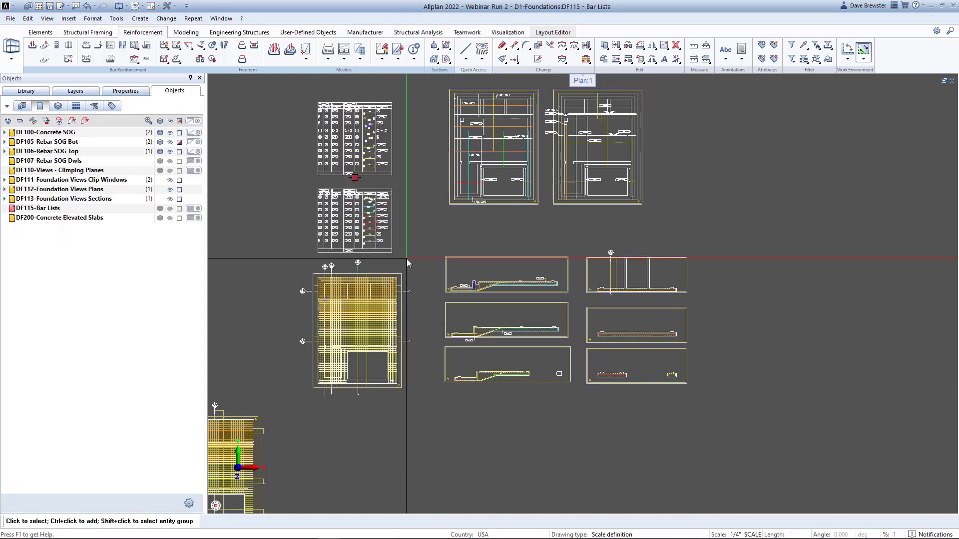
pyautogui.press('Delete')
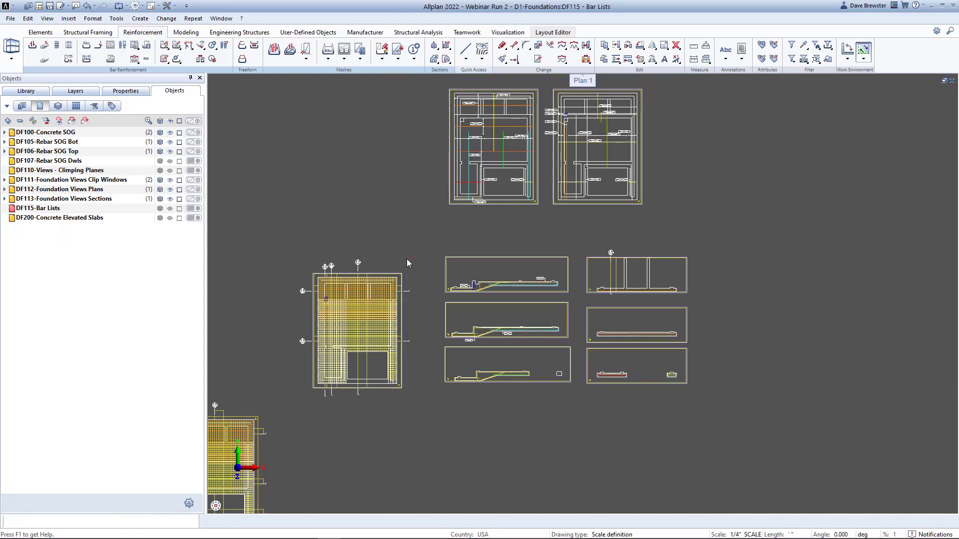
pyautogui.hotkey('ctrl', 'z')
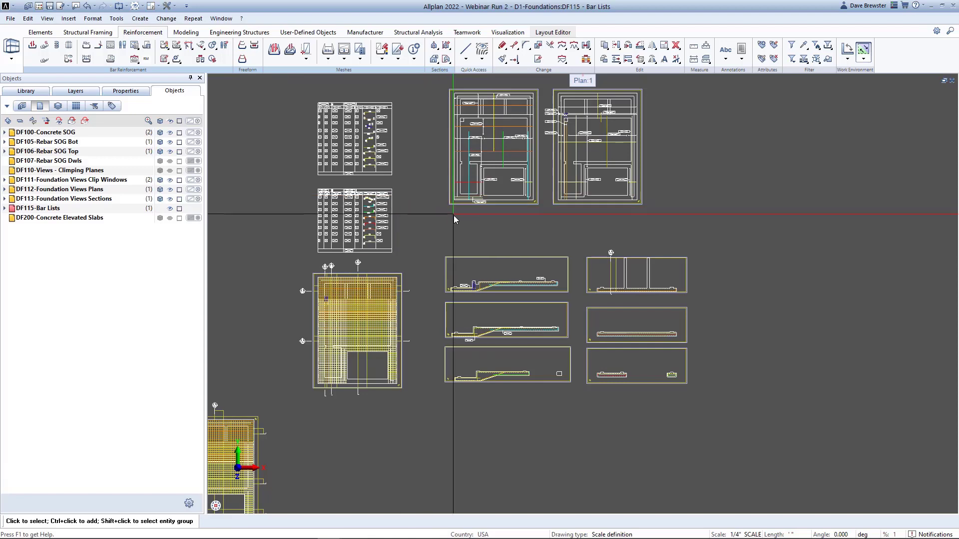
# - Open the Reinforcement Release Manager over the two foundation plans
pyautogui.scroll(3, 519, 302)
pyautogui.scroll(1, 520, 303)
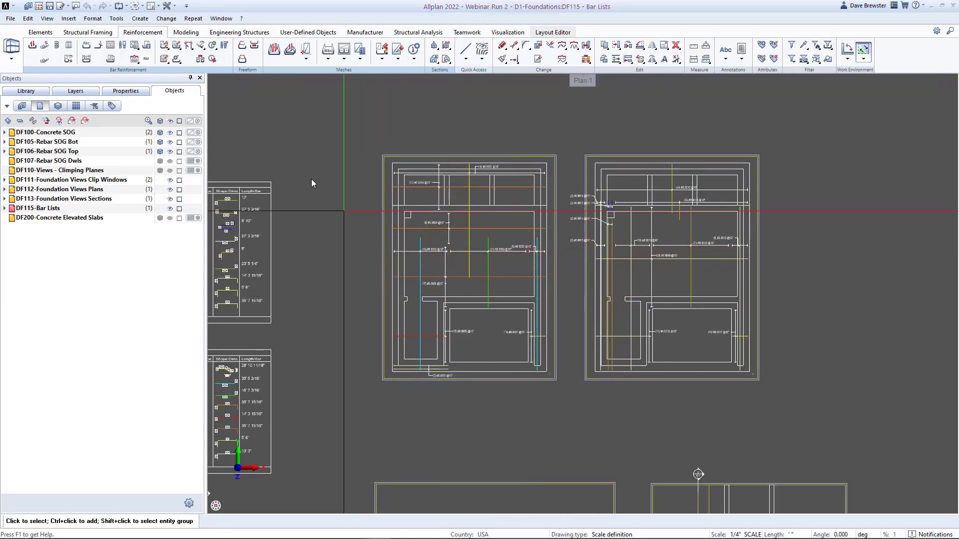
pyautogui.click(145, 61)
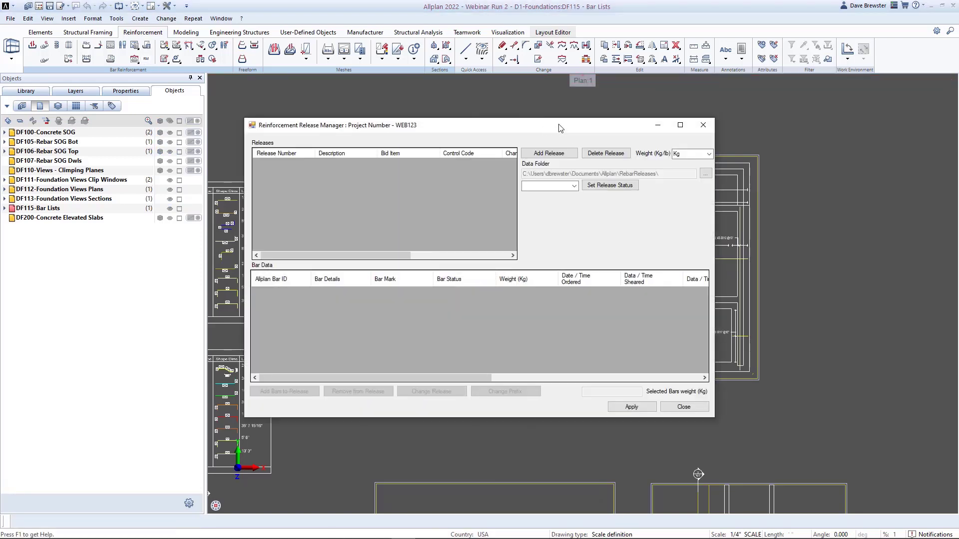
pyautogui.moveTo(559, 125); pyautogui.dragTo(571, 128)
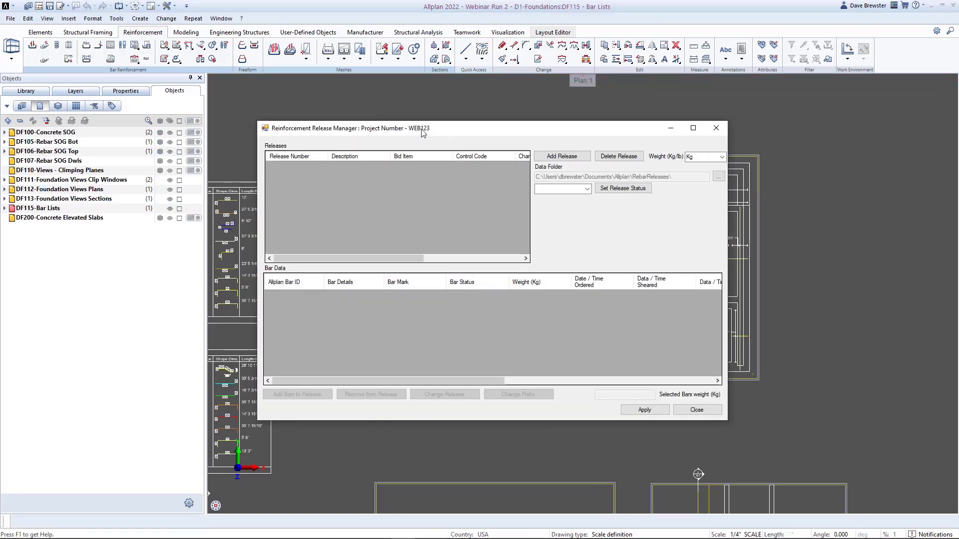
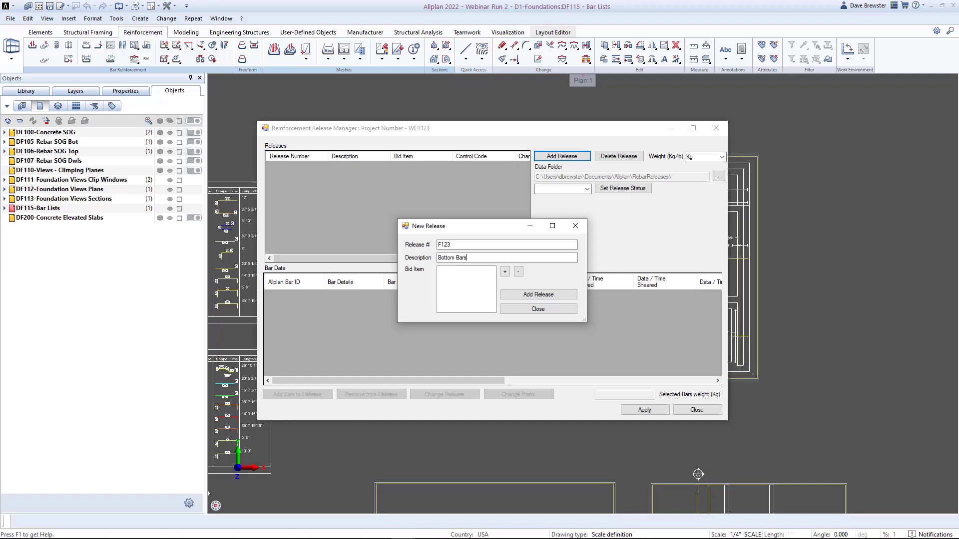
# - Create a bid item named Foundation and add release F123, Bottom Bars, with that bid item
pyautogui.click(505, 272)
pyautogui.write('F')
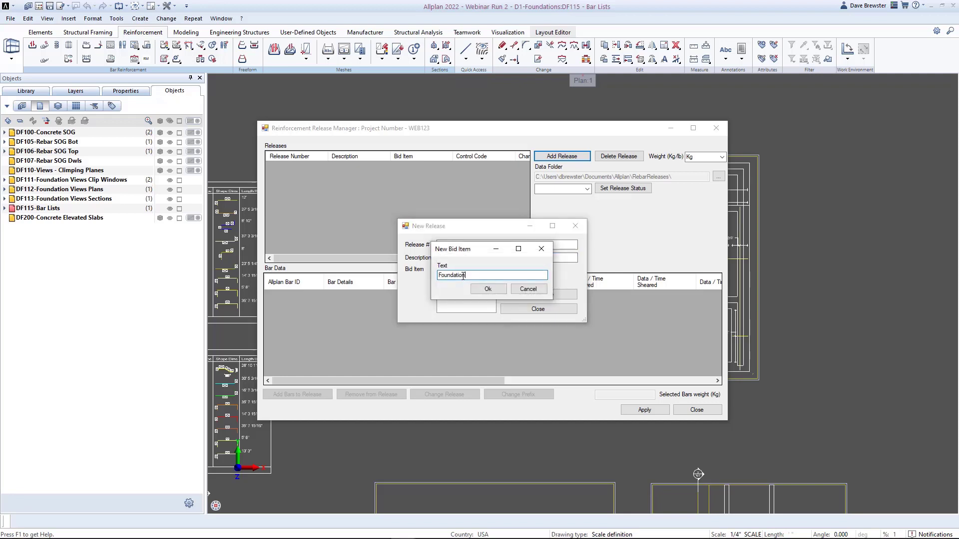
pyautogui.write('oundation')
pyautogui.click(488, 289)
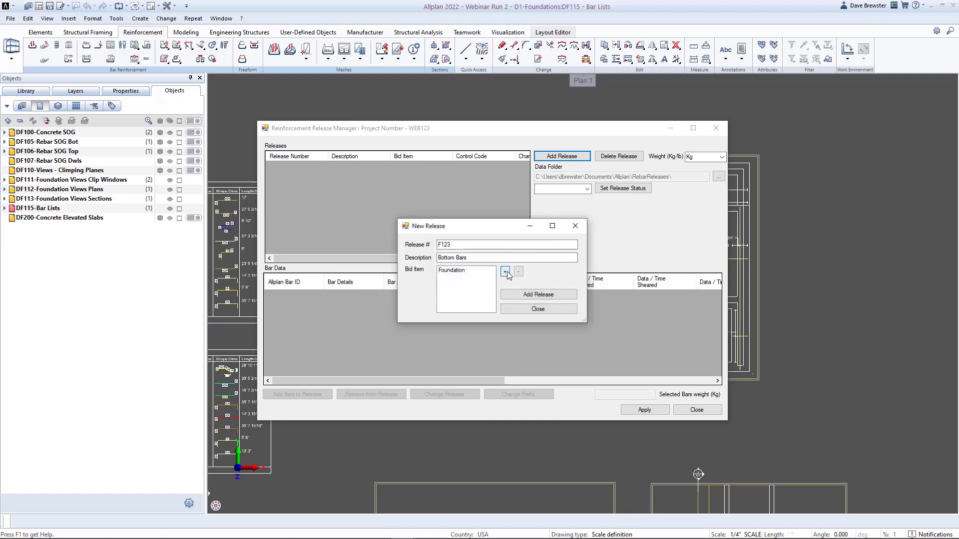
pyautogui.click(453, 271)
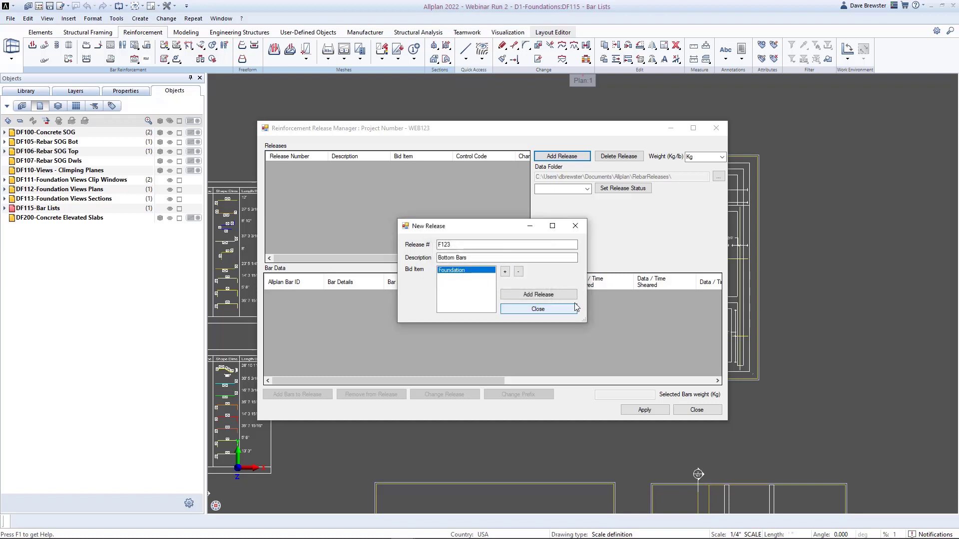
pyautogui.click(533, 295)
# - Add release F124 with the description Top Bars and the Foundation bid item, and finish entering releases
pyautogui.click(468, 244)
pyautogui.write('F')
pyautogui.click(467, 257)
pyautogui.write('Top')
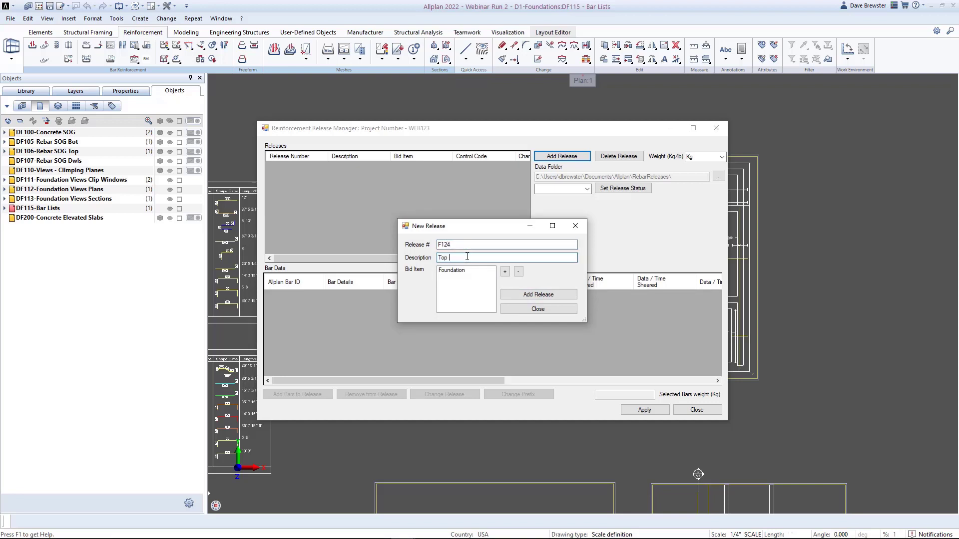
pyautogui.click(464, 271)
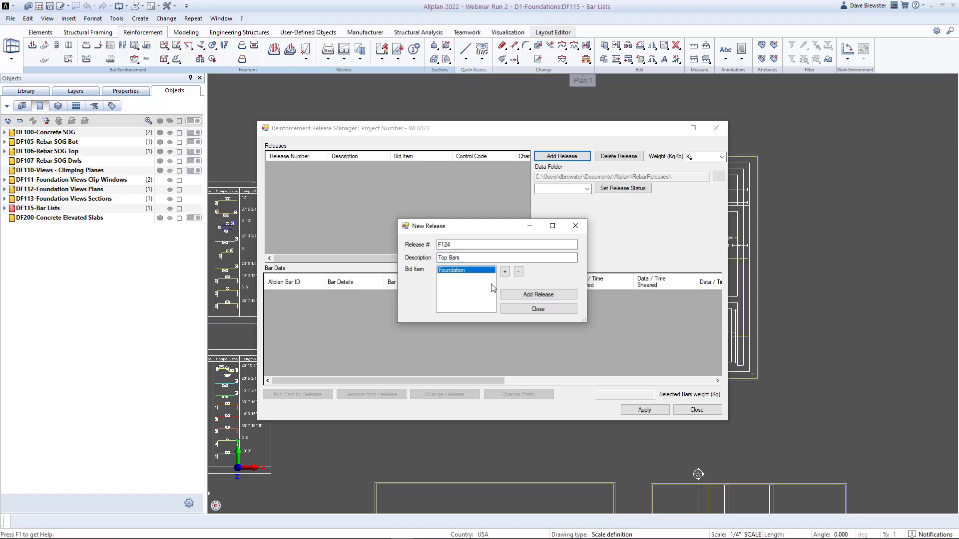
pyautogui.click(543, 295)
pyautogui.click(536, 309)
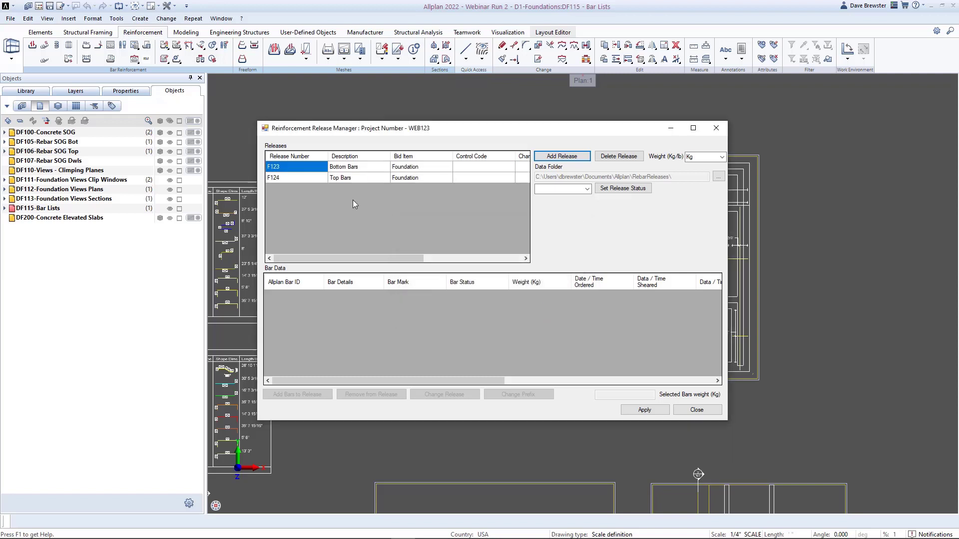
# - Add all reinforcement in the bottom-bar foundation plan to release F123
pyautogui.click(309, 179)
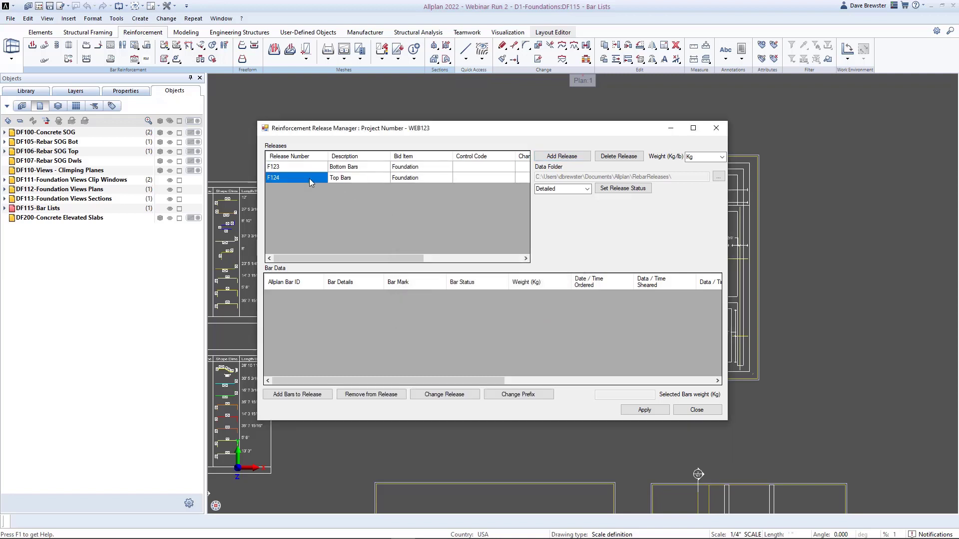
pyautogui.moveTo(377, 258); pyautogui.dragTo(356, 257)
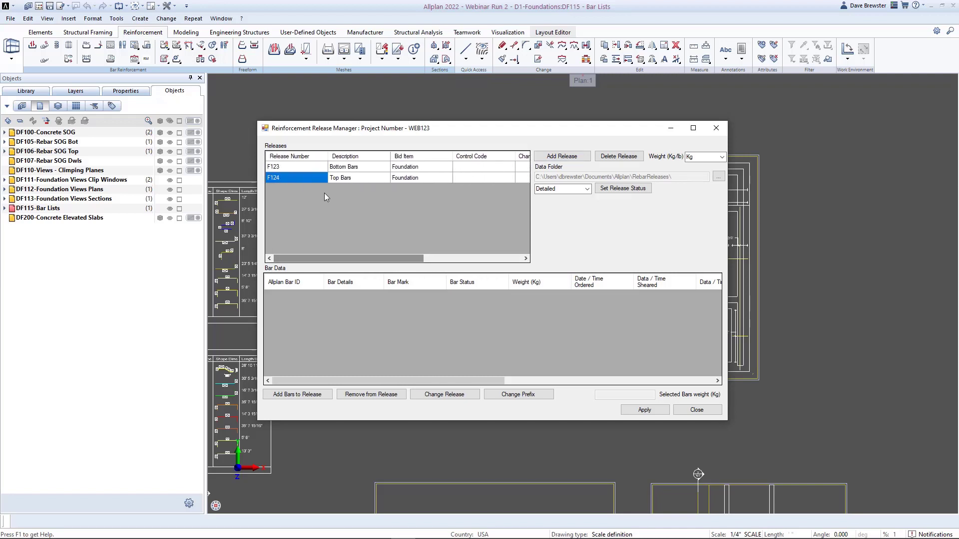
pyautogui.click(287, 168)
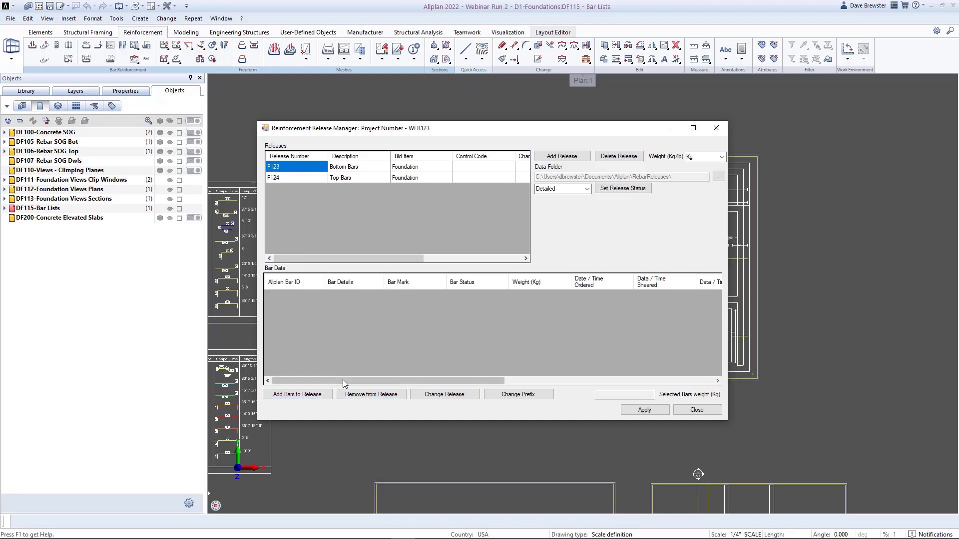
pyautogui.click(298, 395)
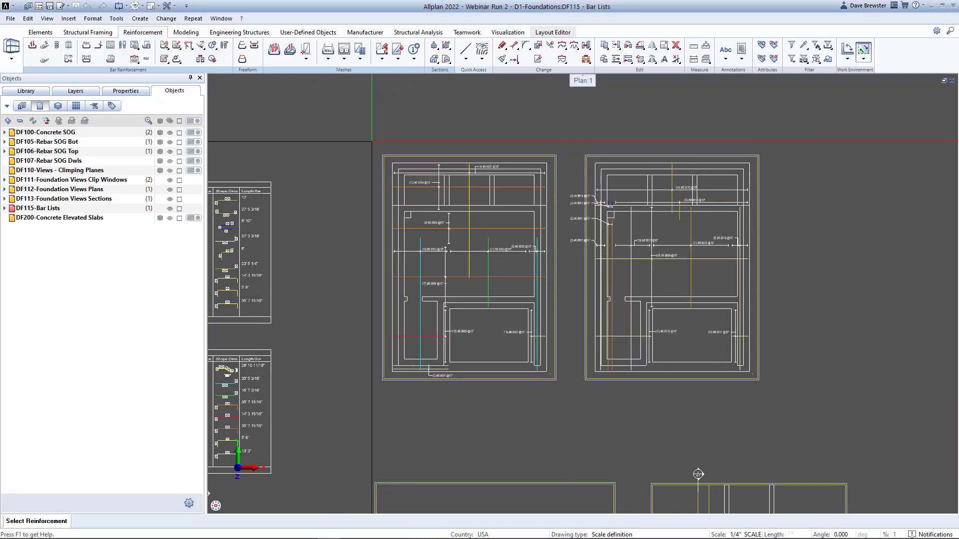
pyautogui.moveTo(371, 142); pyautogui.dragTo(559, 429)
pyautogui.click(560, 430)
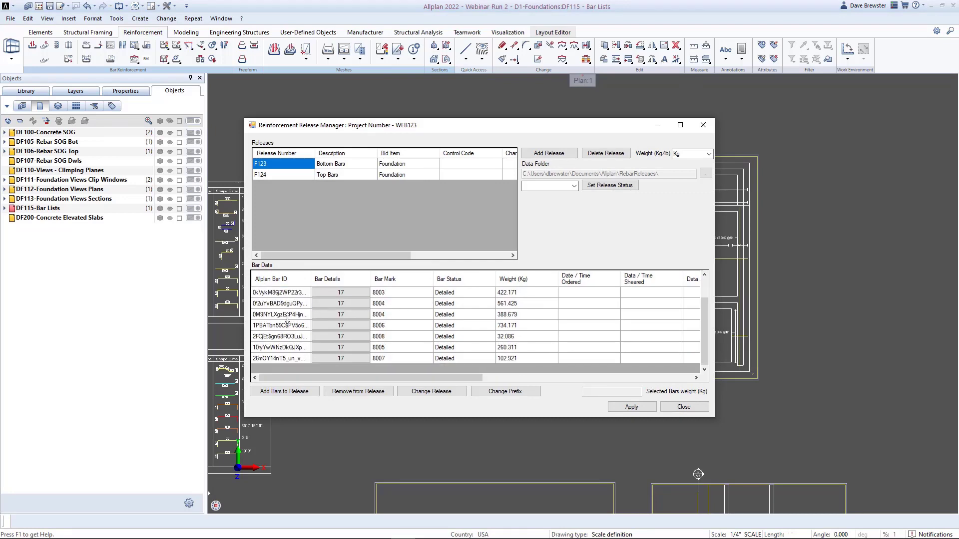
# - View the bar details of bar mark 8001 and the first bar mark 8002 in release F123
pyautogui.click(336, 295)
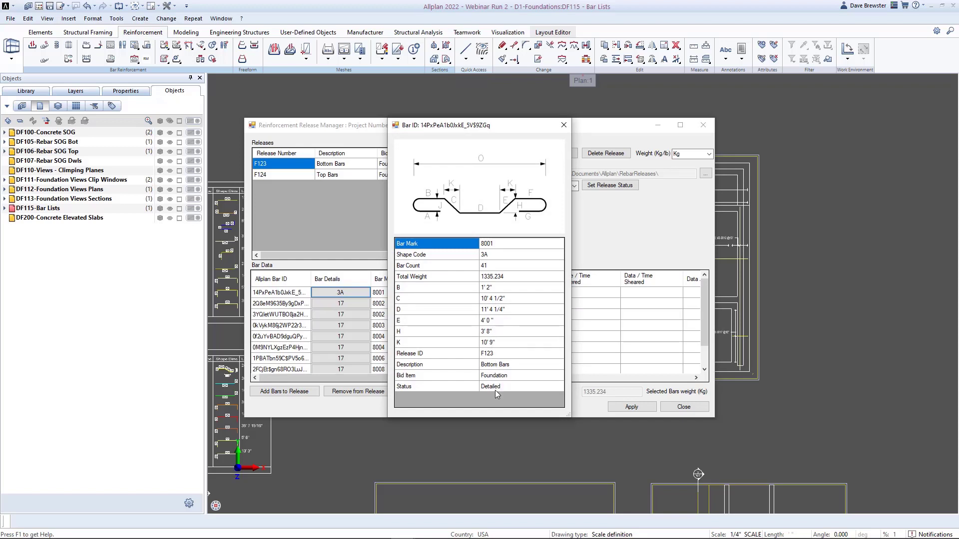
pyautogui.click(563, 126)
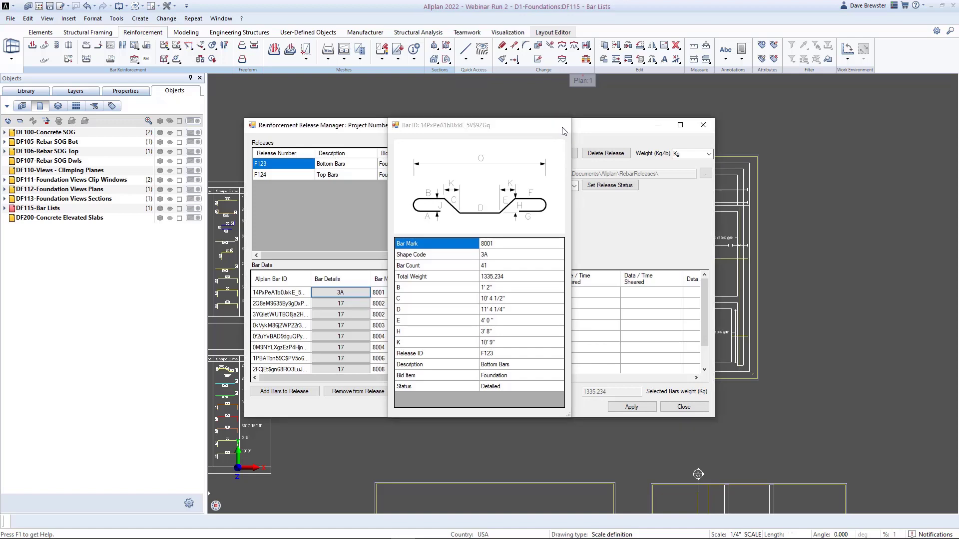
pyautogui.click(348, 309)
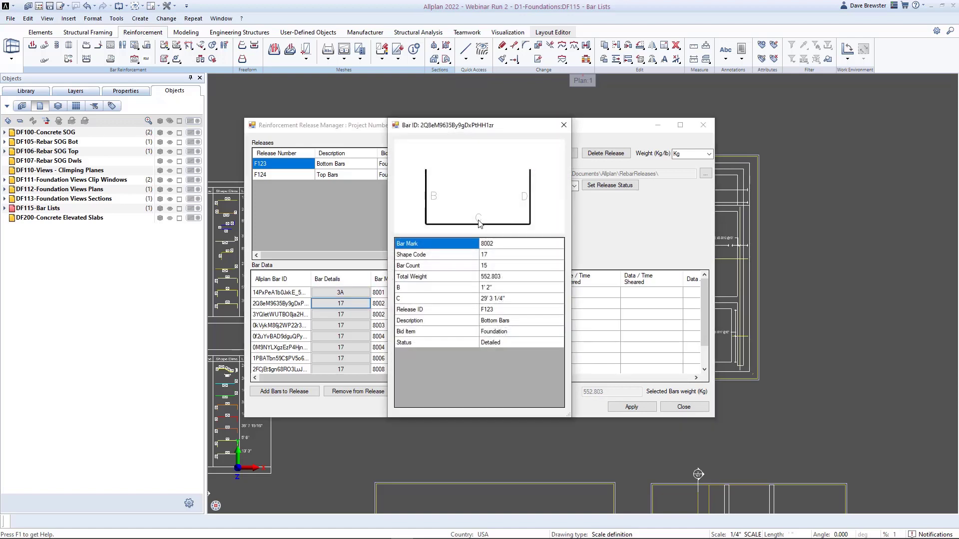
pyautogui.click(564, 126)
# - Uncover the bottom-bar plan and highlight the second 8002 bar and the first 8004 bar of release F123 in it
pyautogui.moveTo(565, 127); pyautogui.dragTo(888, 143)
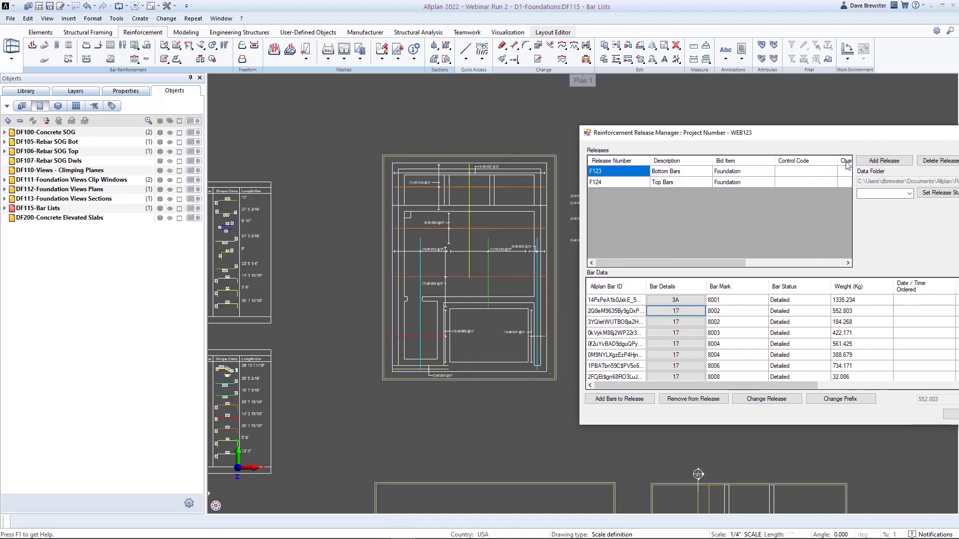
pyautogui.click(630, 324)
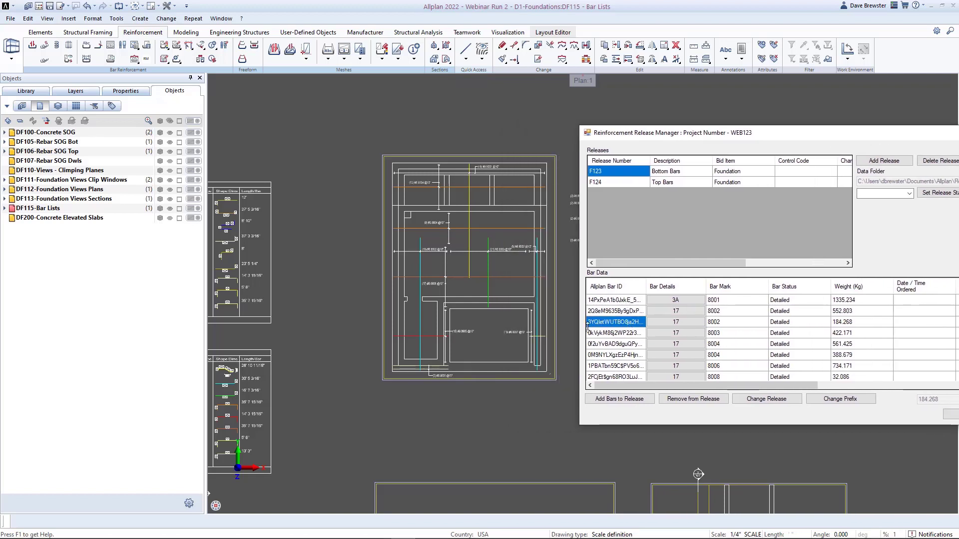
pyautogui.click(611, 344)
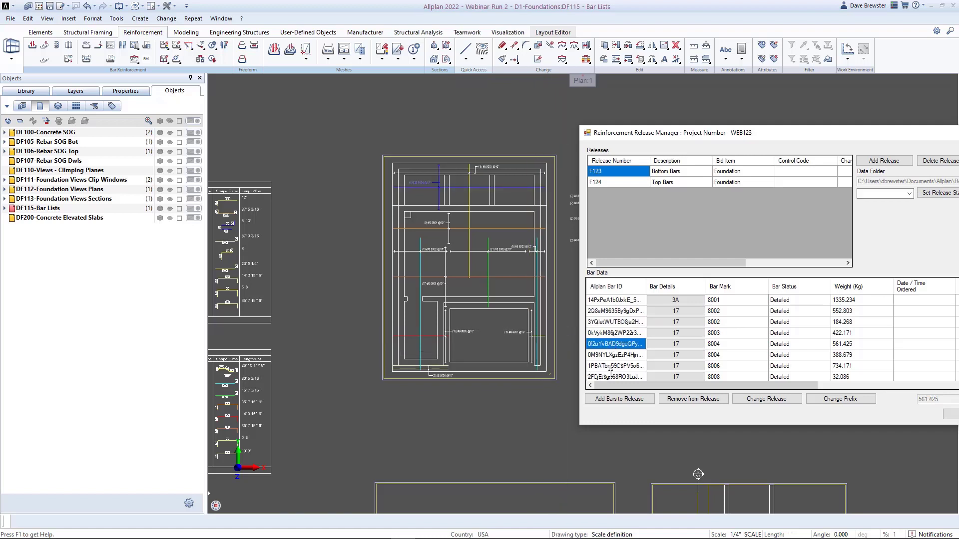
# - Highlight the 8006 bar and all the bars of release F123 together in the bottom-bar plan
pyautogui.click(614, 366)
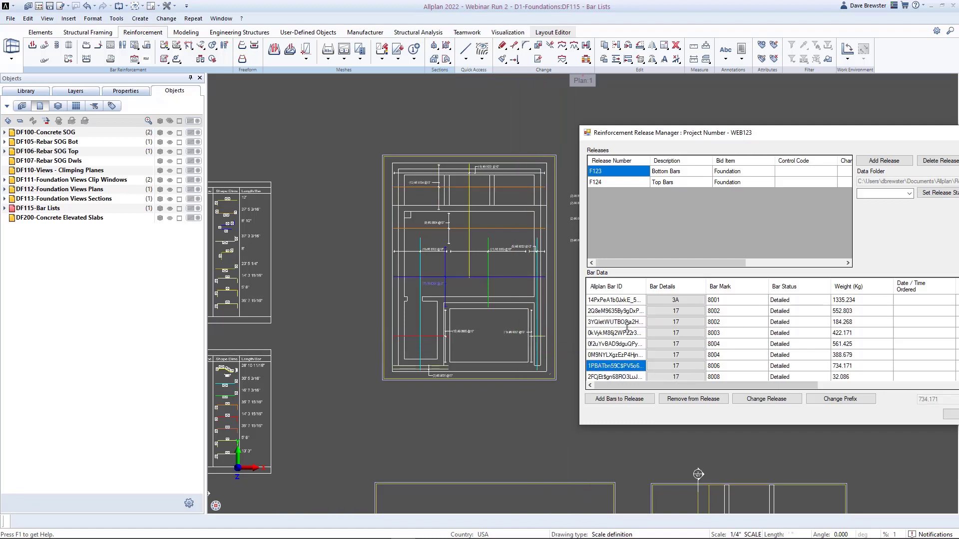
pyautogui.click(635, 300)
pyautogui.scroll(-1, 635, 349)
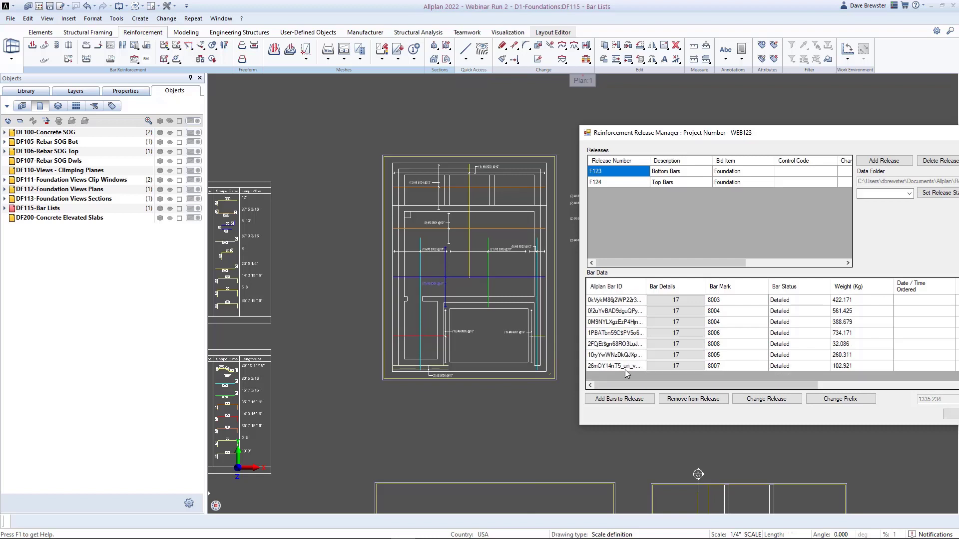
pyautogui.keyDown('shift'); pyautogui.click(625, 366); pyautogui.keyUp('shift')
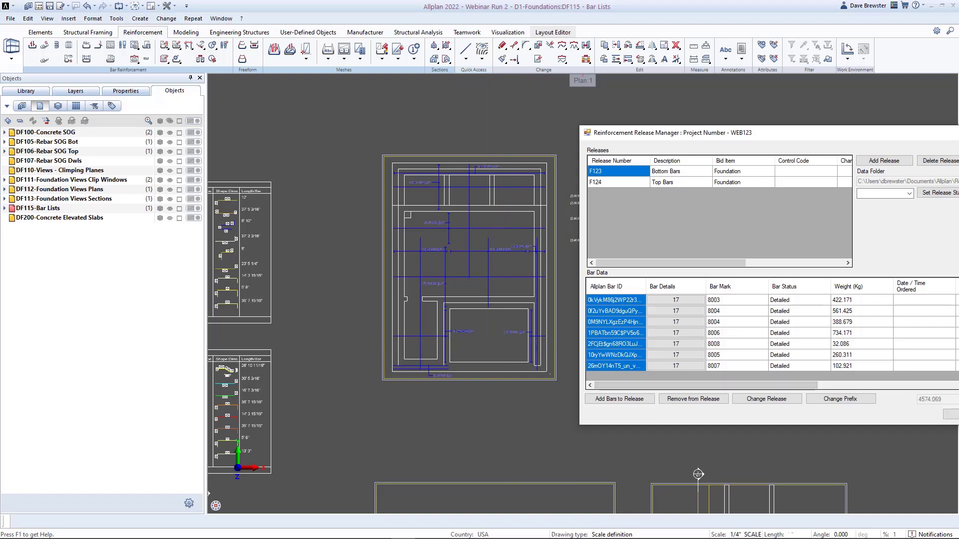
# - Close the release manager and show the foundation model in a widened southwest isometric viewport beside the plan
pyautogui.press('Escape')
pyautogui.doubleClick(586, 83)
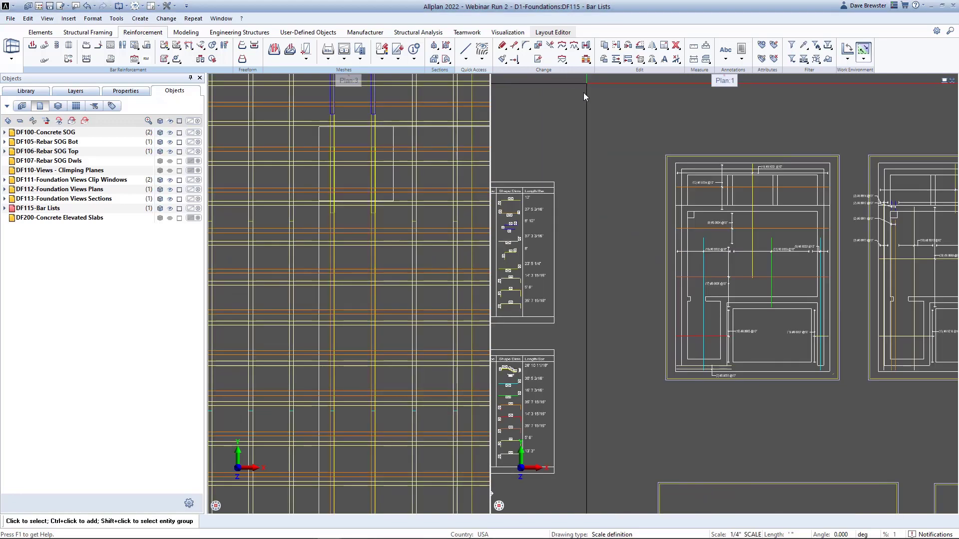
pyautogui.click(216, 493)
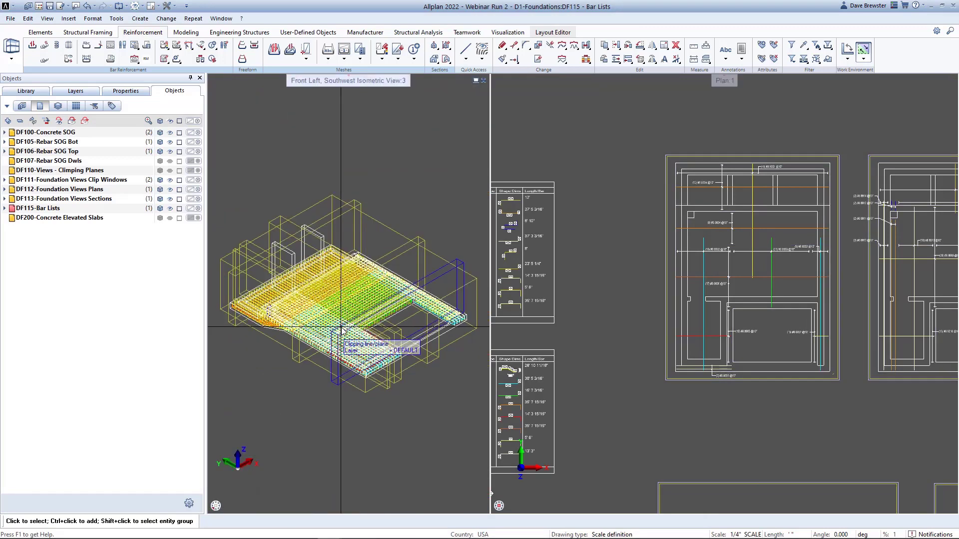
pyautogui.scroll(3, 345, 328)
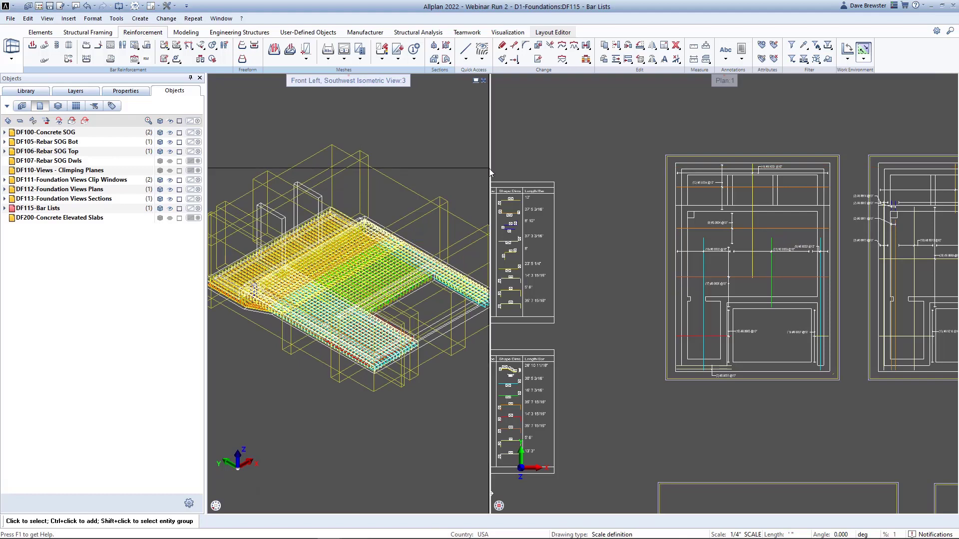
pyautogui.moveTo(490, 173); pyautogui.dragTo(579, 172)
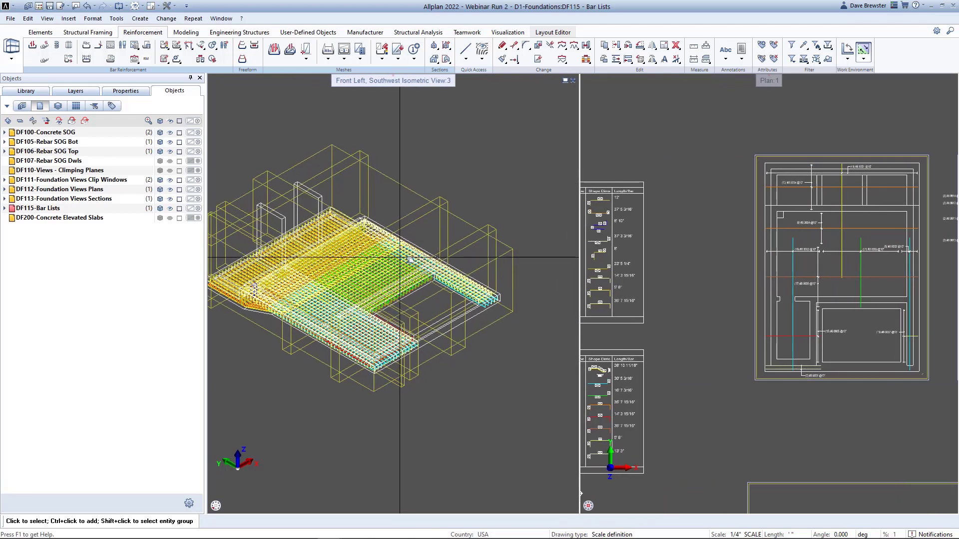
# - Highlight all the bars of release F123 in the isometric view using the Reinforcement Release Manager, and close the manager
pyautogui.click(149, 60)
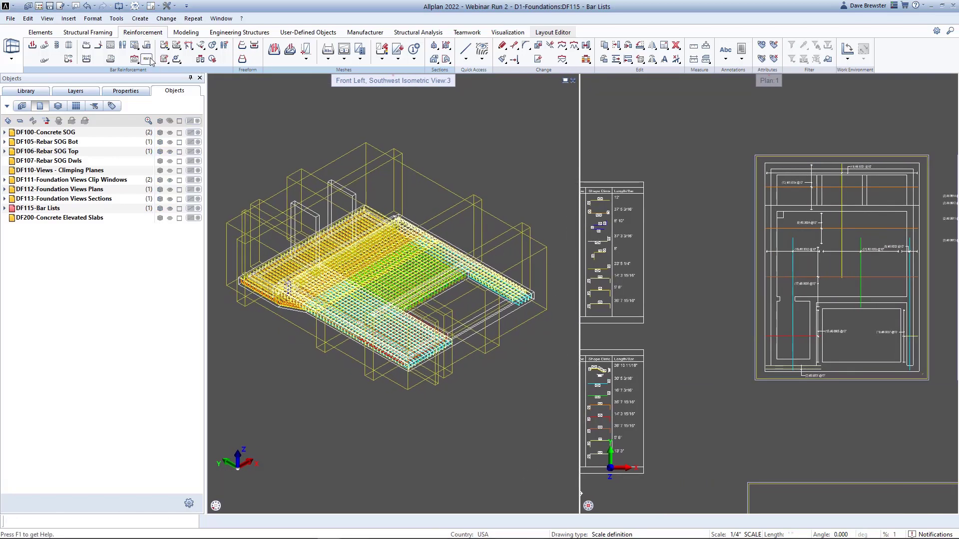
pyautogui.moveTo(406, 131); pyautogui.dragTo(666, 131)
pyautogui.scroll(-1, 553, 342)
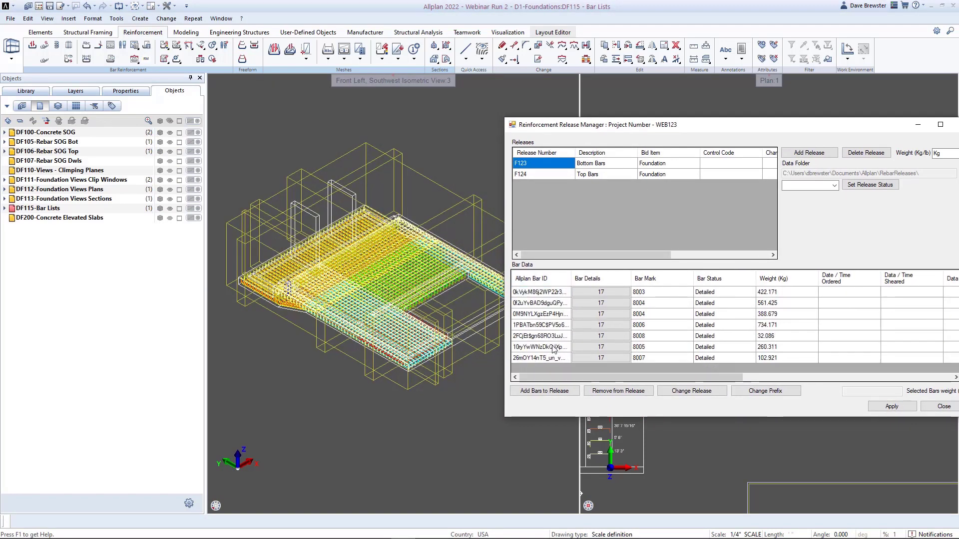
pyautogui.keyDown('shift'); pyautogui.click(548, 359); pyautogui.keyUp('shift')
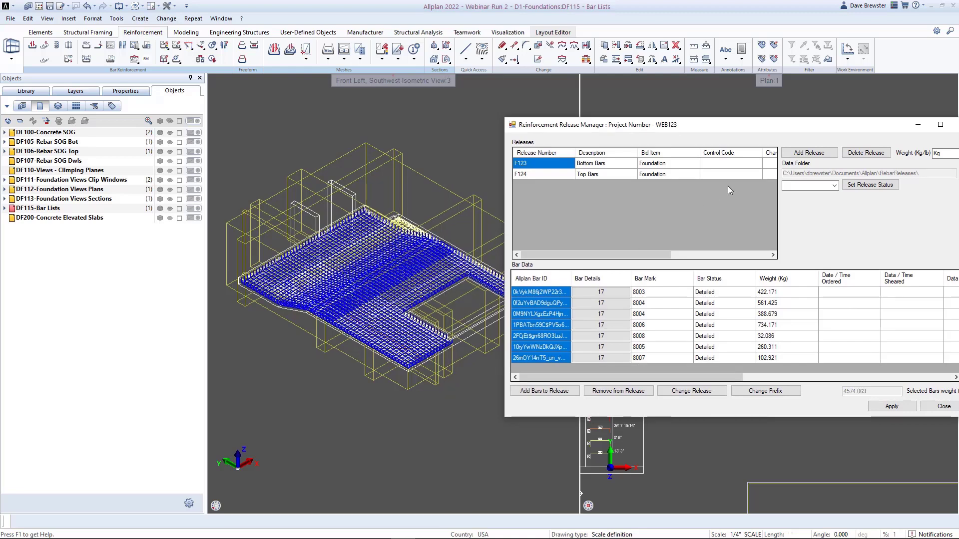
pyautogui.moveTo(740, 128); pyautogui.dragTo(611, 134)
pyautogui.click(814, 413)
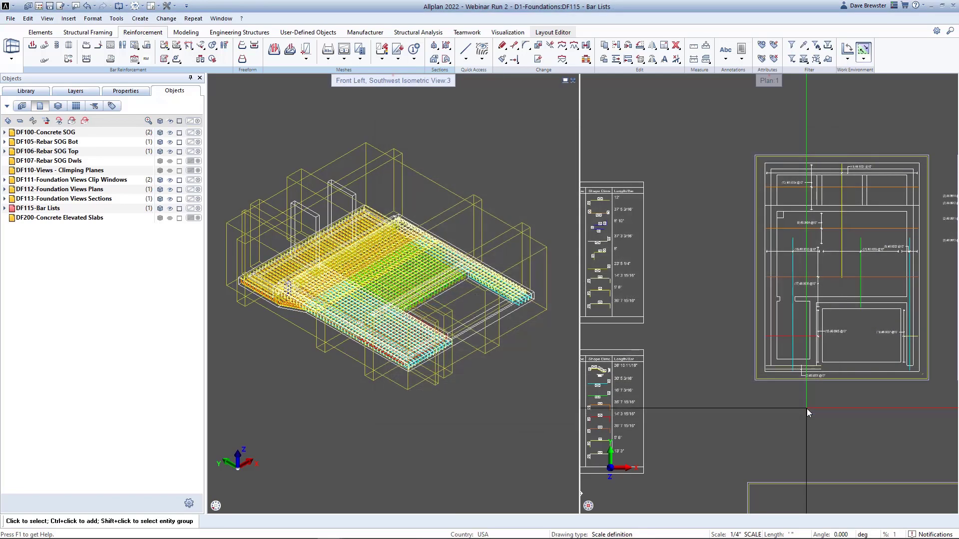
# - Maximize the plan viewport and add all reinforcement in the top-bar foundation plan to release F124
pyautogui.doubleClick(771, 81)
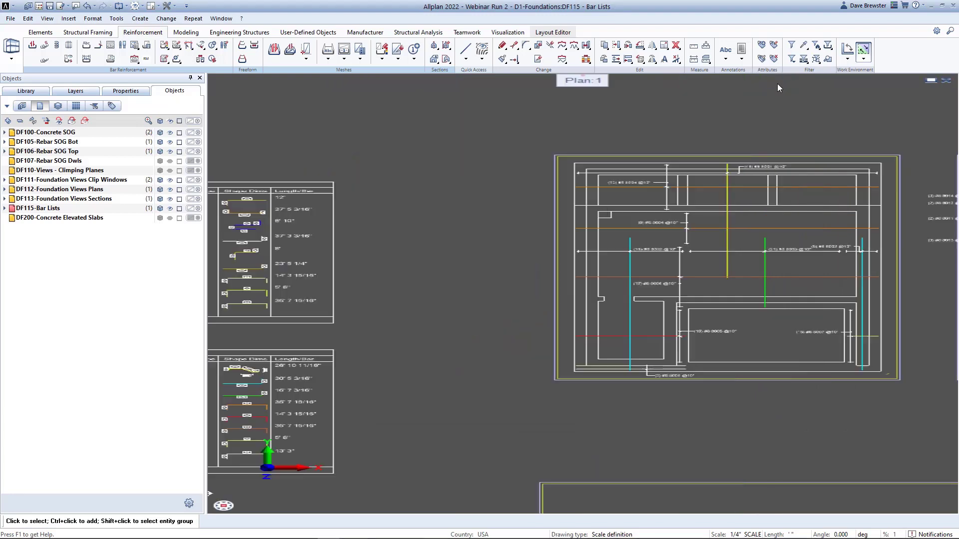
pyautogui.scroll(1, 680, 291)
pyautogui.moveTo(661, 302); pyautogui.dragTo(688, 311, button='middle')
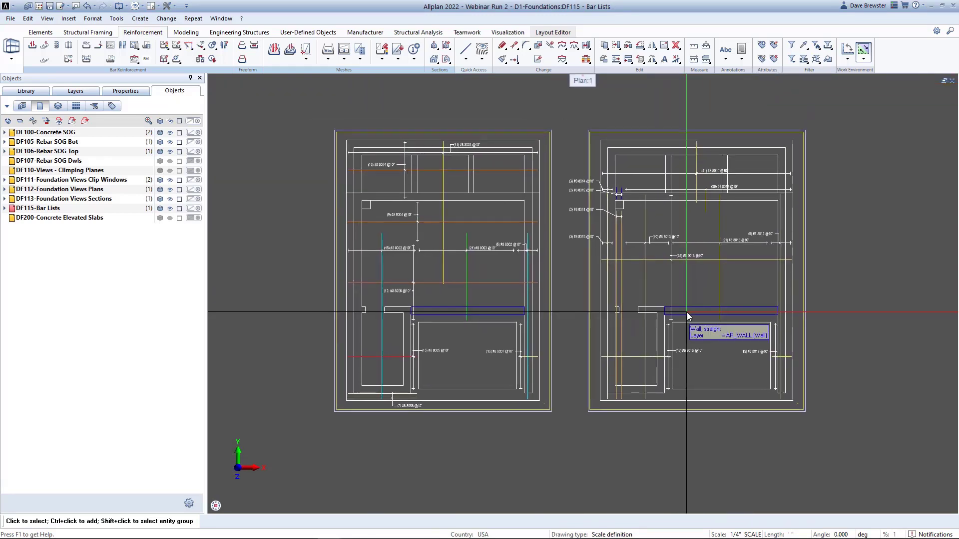
pyautogui.click(146, 59)
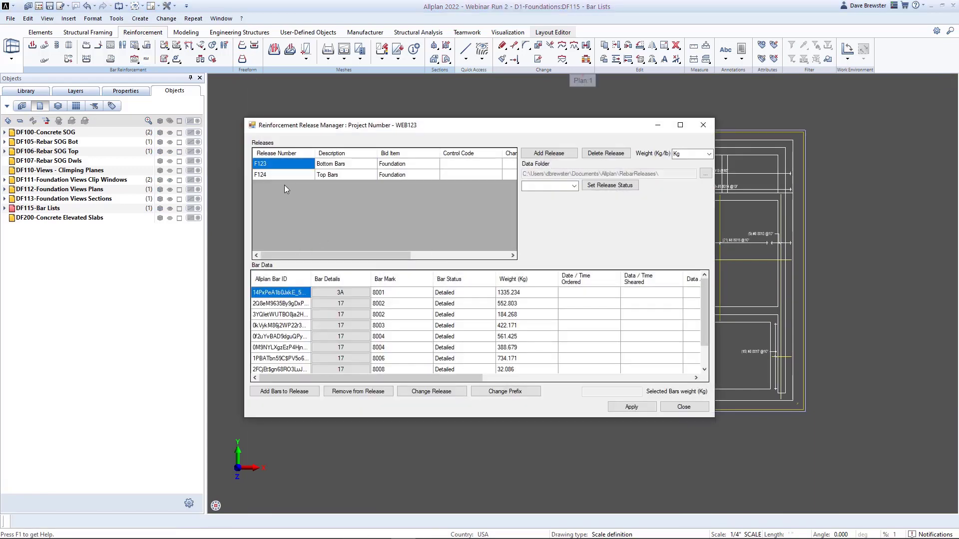
pyautogui.click(274, 175)
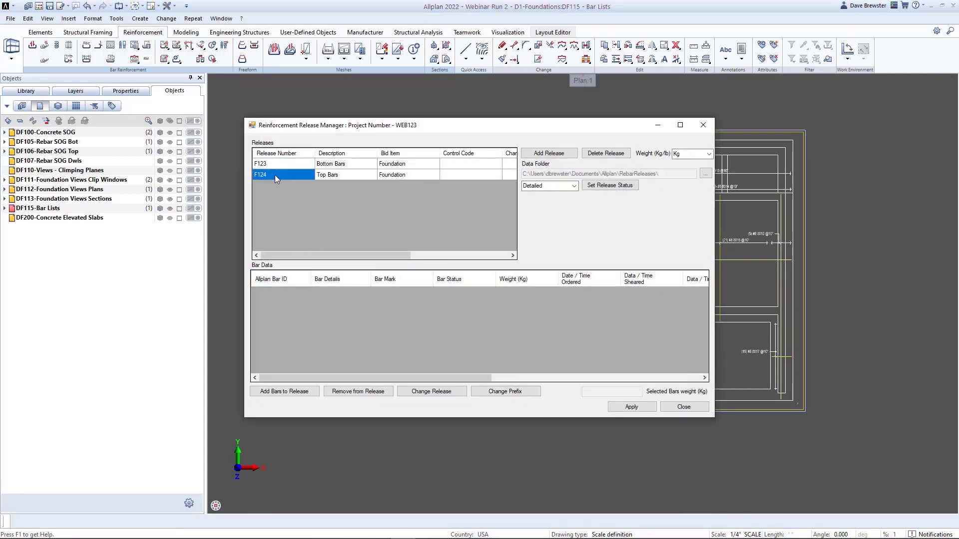
pyautogui.click(298, 393)
pyautogui.moveTo(562, 117); pyautogui.dragTo(809, 427)
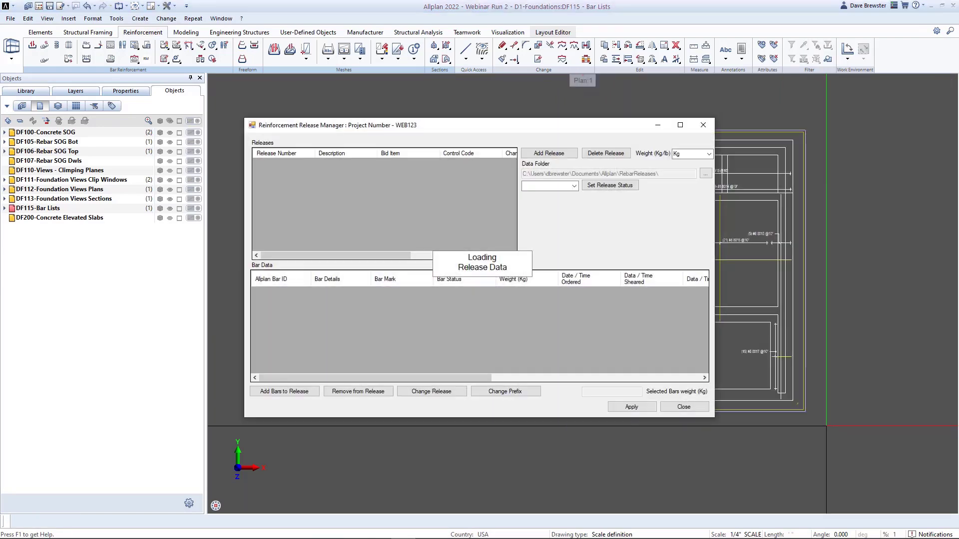
# - View the bar details of the first bar mark 8014 and bar mark 8012 in release F124 and look through its bar list
pyautogui.click(271, 174)
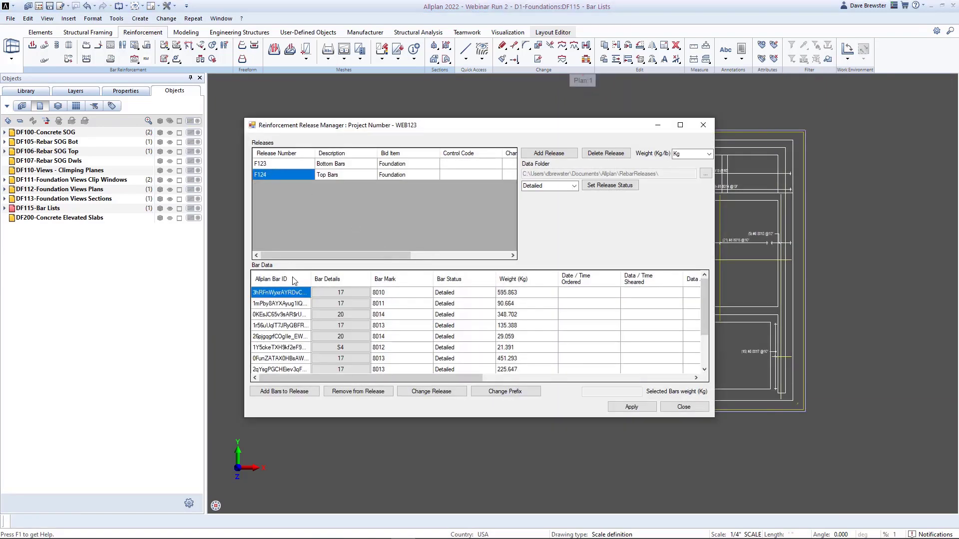
pyautogui.click(348, 316)
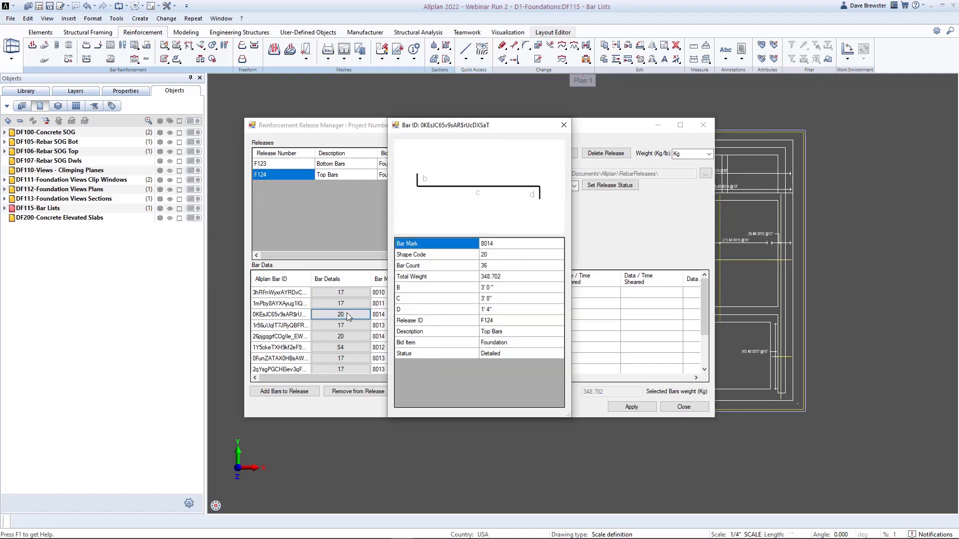
pyautogui.click(564, 125)
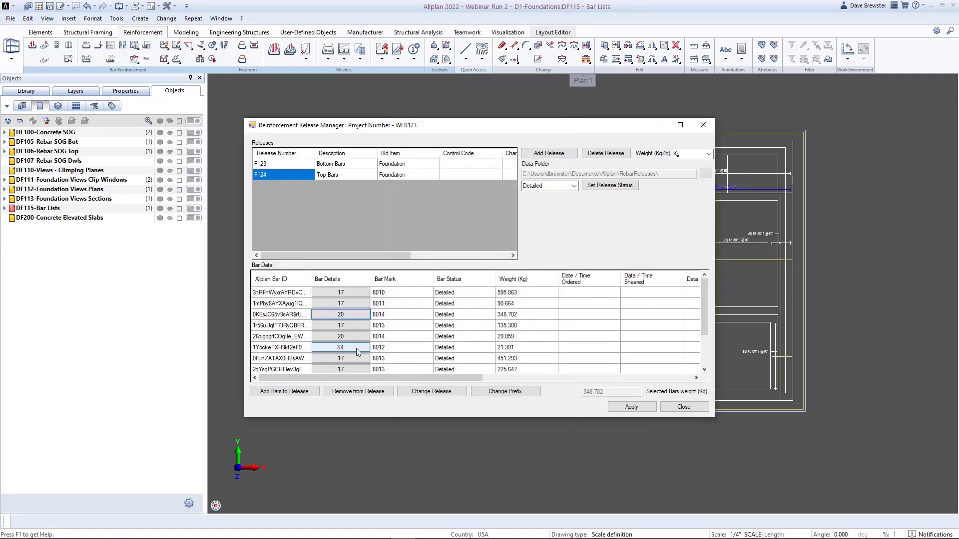
pyautogui.click(357, 348)
pyautogui.click(564, 125)
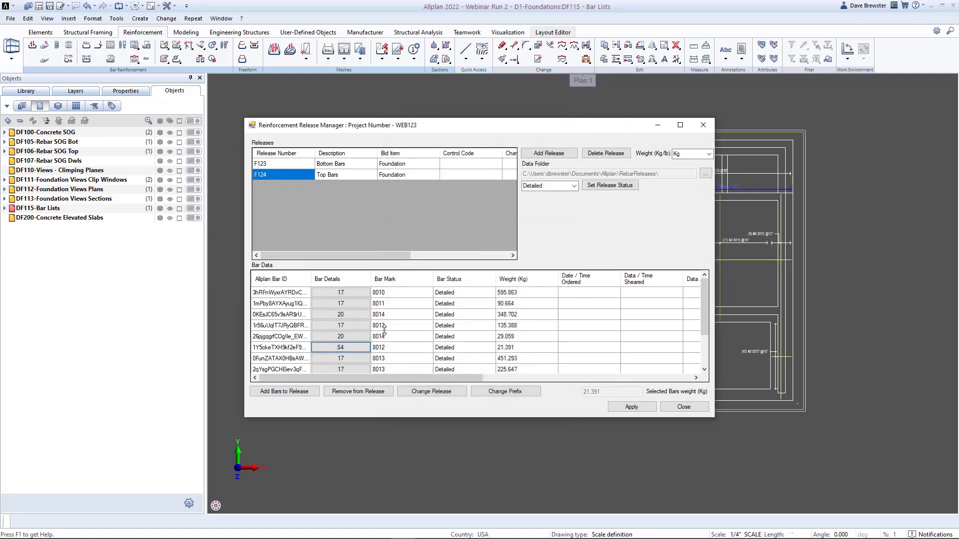
pyautogui.scroll(-1, 288, 352)
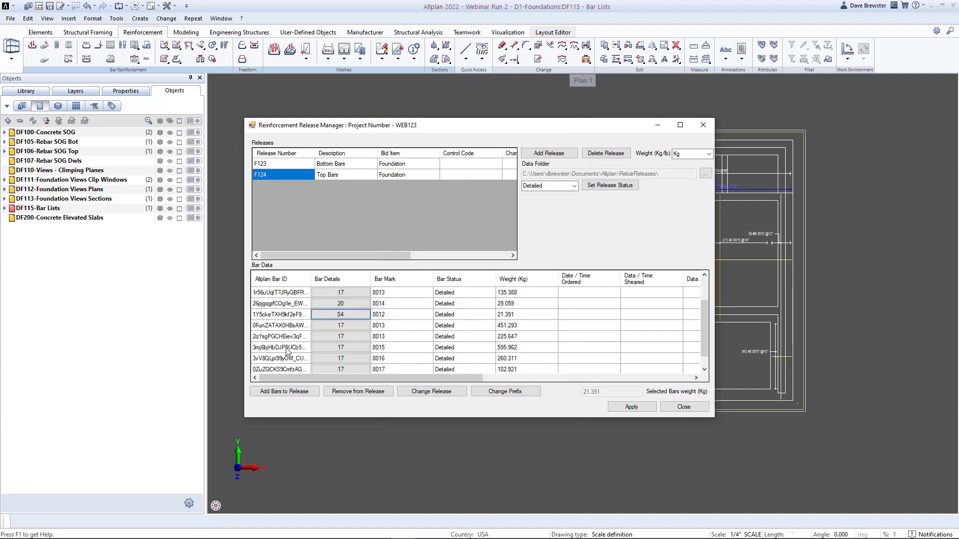
pyautogui.scroll(1, 287, 351)
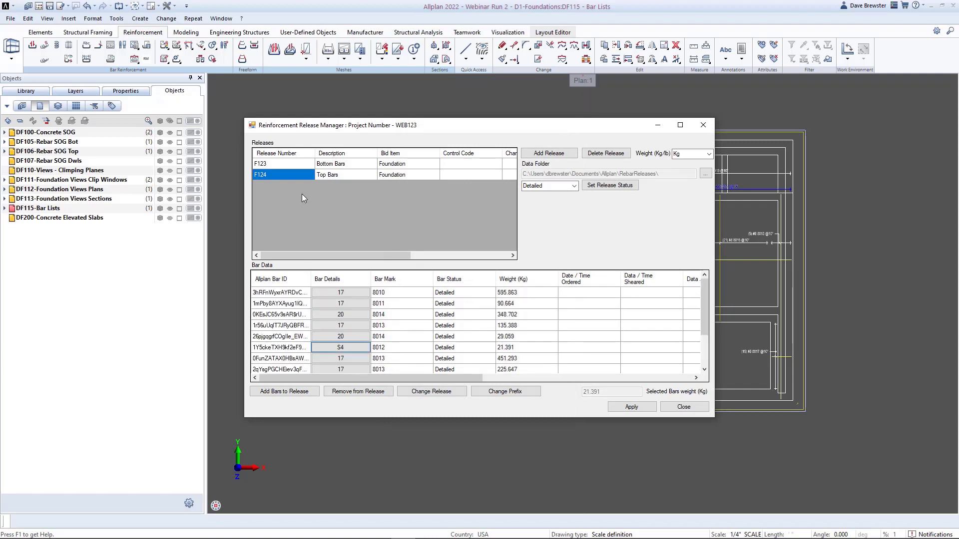
# - Change the bar mark prefix of all bars in release F123 to B
pyautogui.click(283, 165)
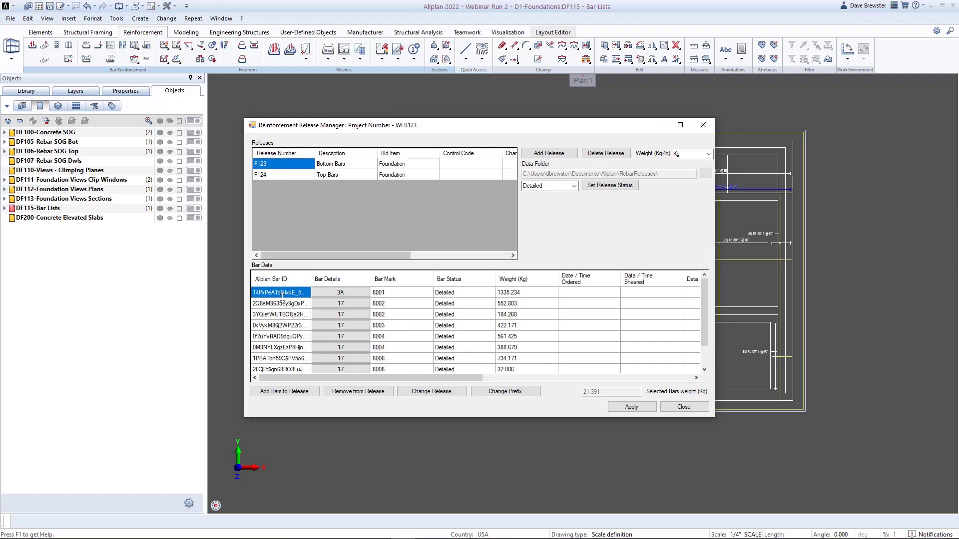
pyautogui.click(289, 176)
pyautogui.moveTo(534, 132); pyautogui.dragTo(738, 137)
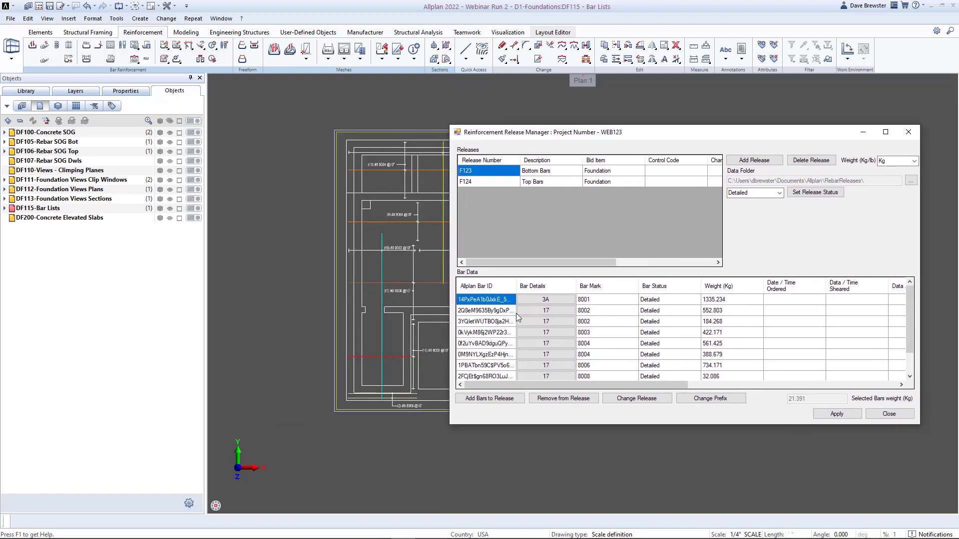
pyautogui.scroll(-1, 493, 369)
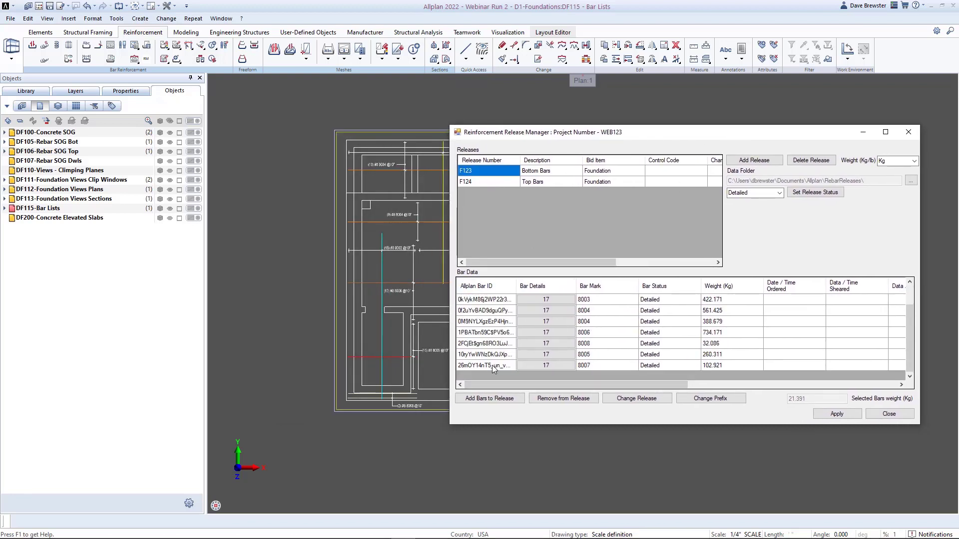
pyautogui.hotkey('ctrl', 'a')
pyautogui.click(709, 398)
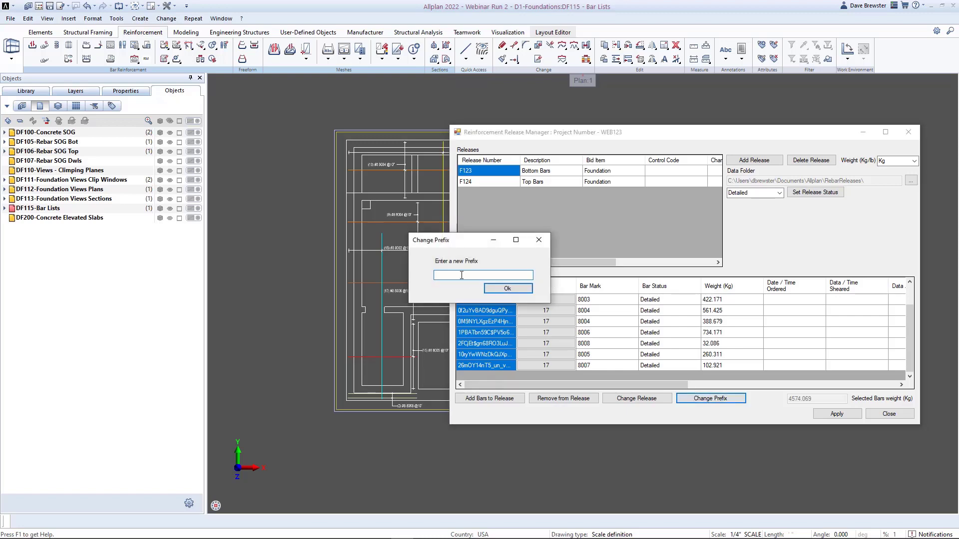
pyautogui.click(507, 288)
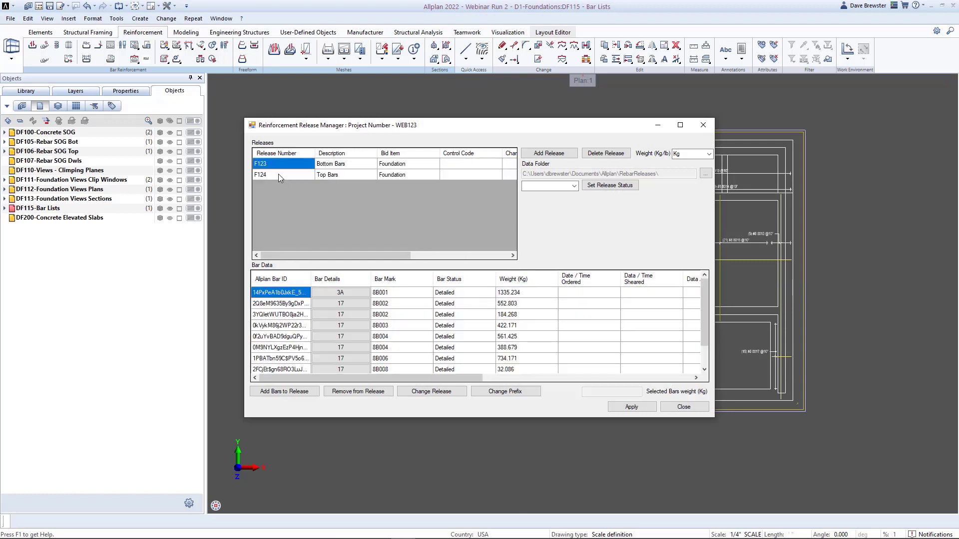
# - Change the bar mark prefix of all bars in release F124 to T
pyautogui.click(279, 175)
pyautogui.scroll(-2, 293, 310)
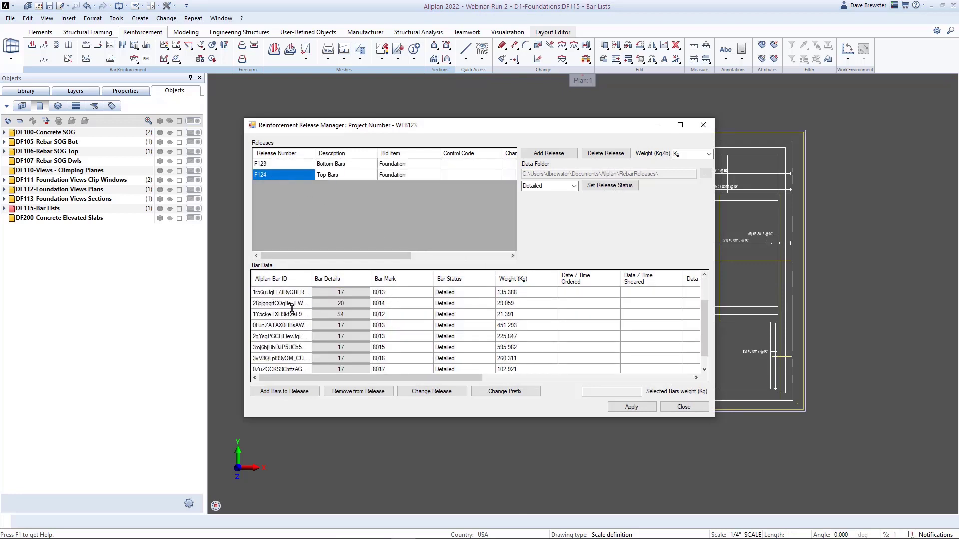
pyautogui.keyDown('shift'); pyautogui.click(294, 359); pyautogui.keyUp('shift')
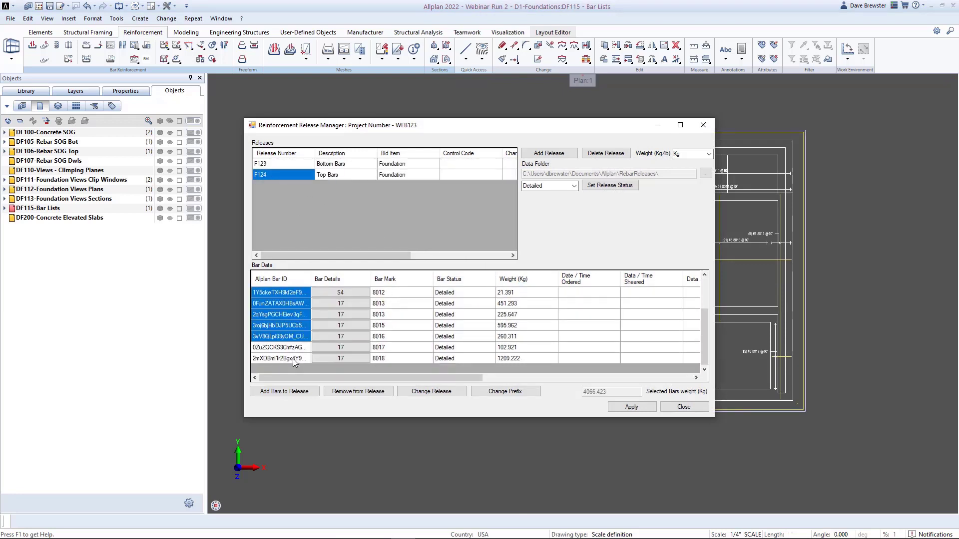
pyautogui.scroll(2, 358, 353)
pyautogui.click(509, 394)
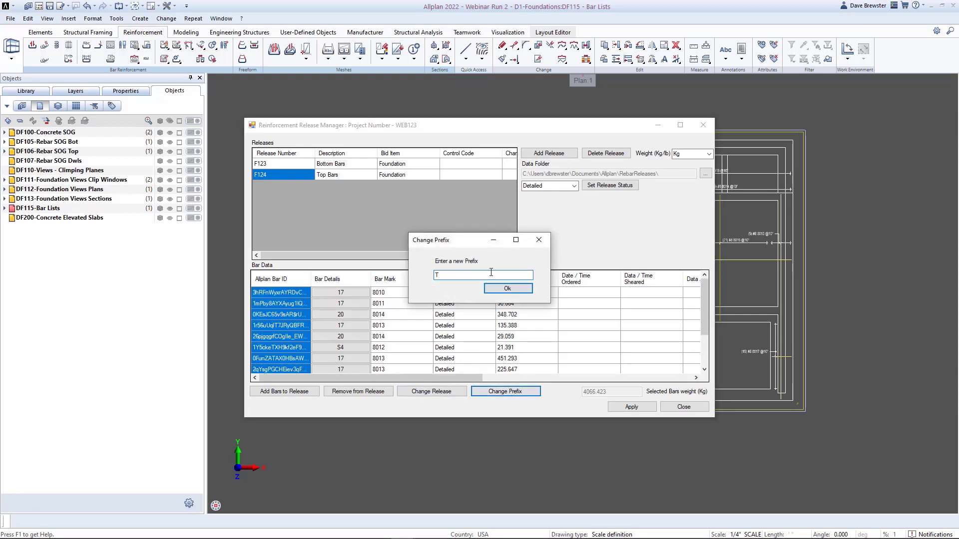
pyautogui.click(507, 289)
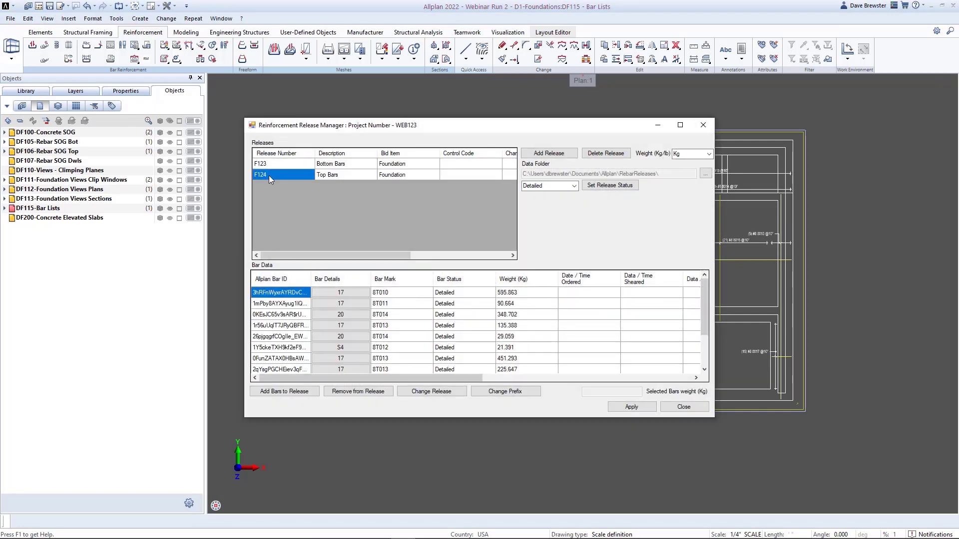
# - Close the release manager and check the bar marks in both foundation plans and in the F123 and F124 bar lists
pyautogui.click(276, 168)
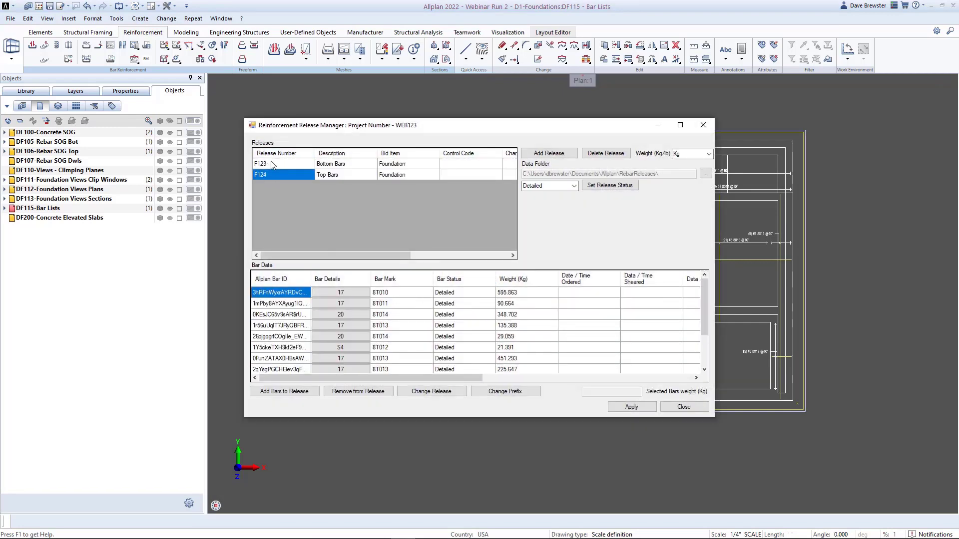
pyautogui.click(682, 408)
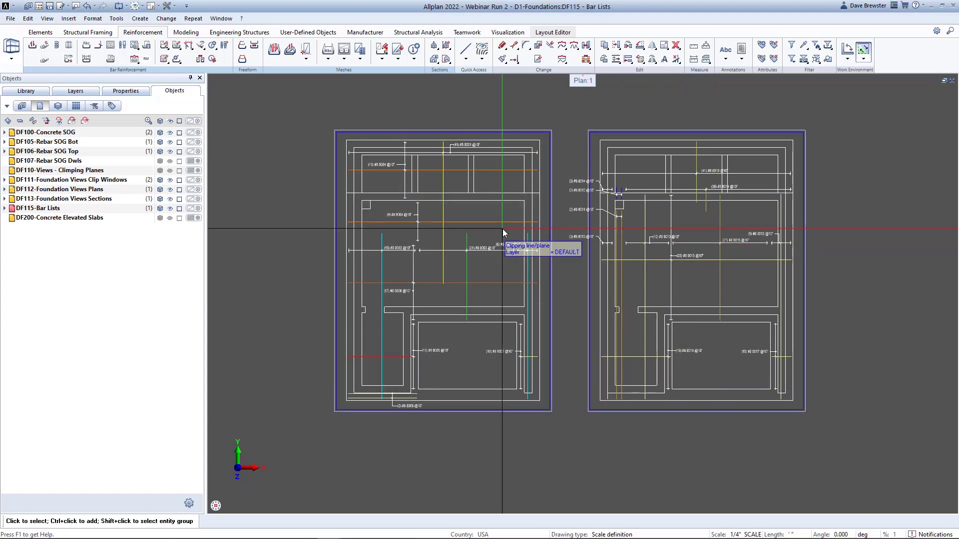
pyautogui.scroll(1, 509, 244)
pyautogui.scroll(3, 484, 247)
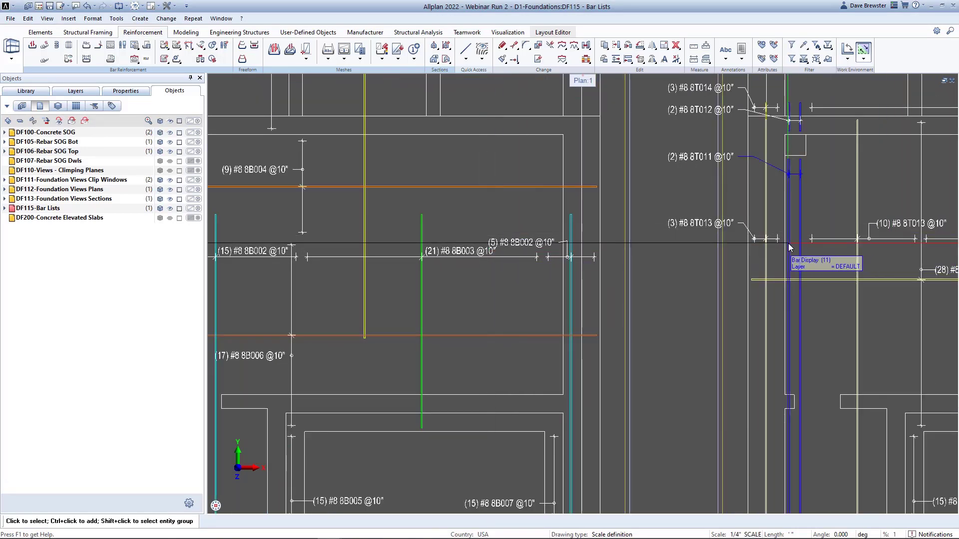
pyautogui.scroll(-3, 789, 243)
pyautogui.moveTo(503, 234); pyautogui.dragTo(727, 211, button='middle')
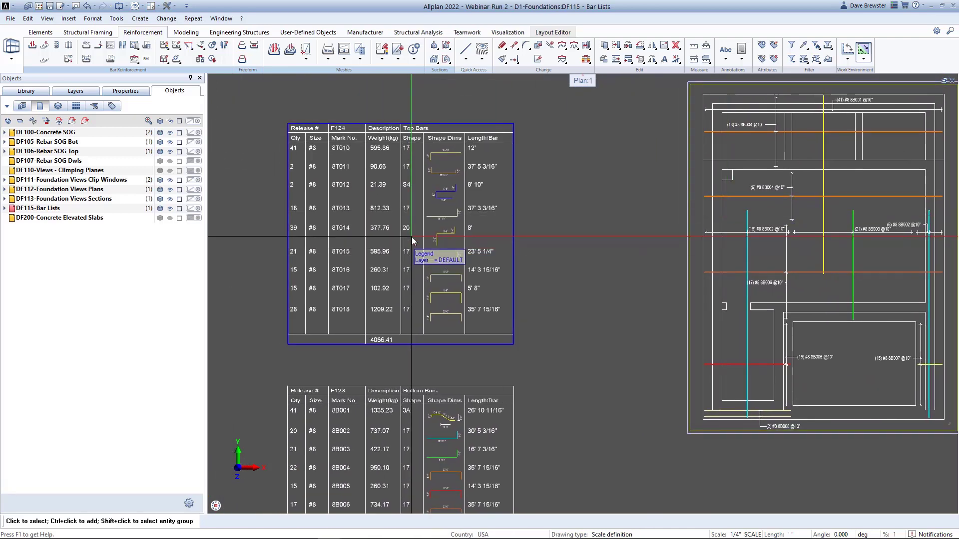
# - Show the F123 bar weights in lb in the release manager, widen the Allplan Bar ID column and close the manager
pyautogui.scroll(-2, 413, 241)
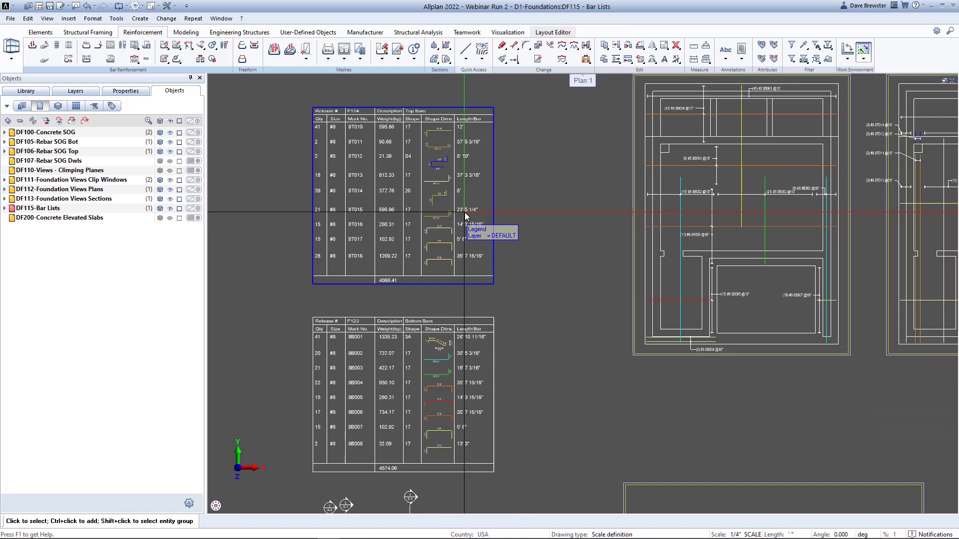
pyautogui.scroll(-1, 528, 219)
pyautogui.moveTo(542, 227); pyautogui.dragTo(479, 245, button='middle')
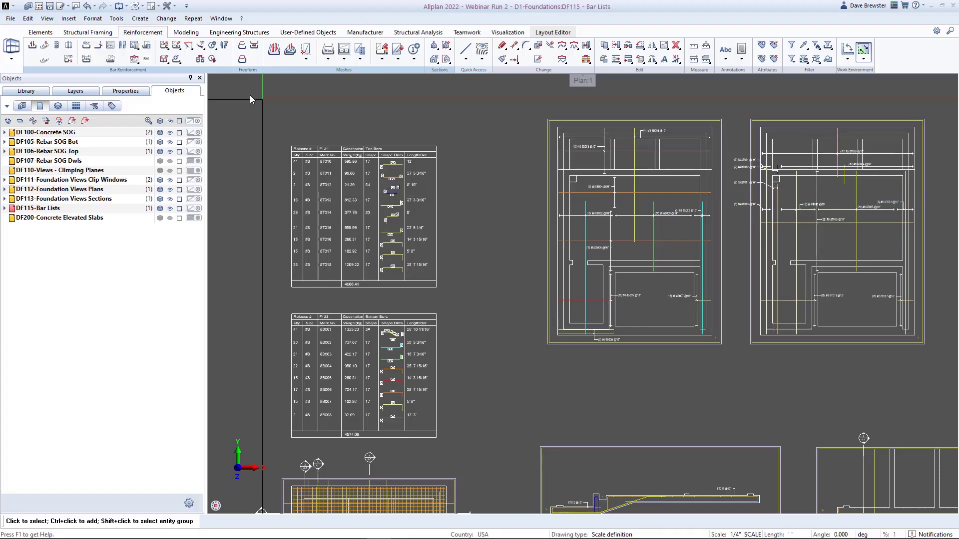
pyautogui.click(147, 59)
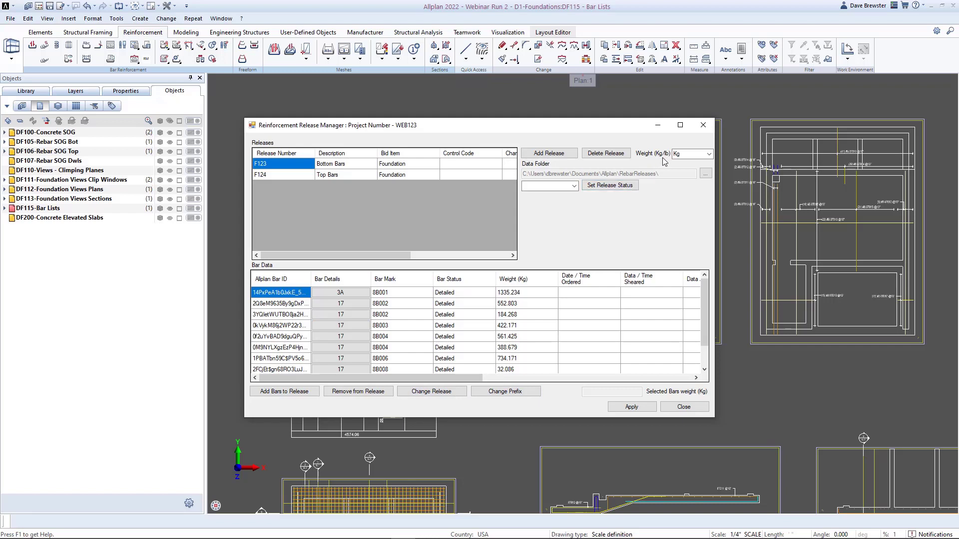
pyautogui.click(709, 154)
pyautogui.click(690, 170)
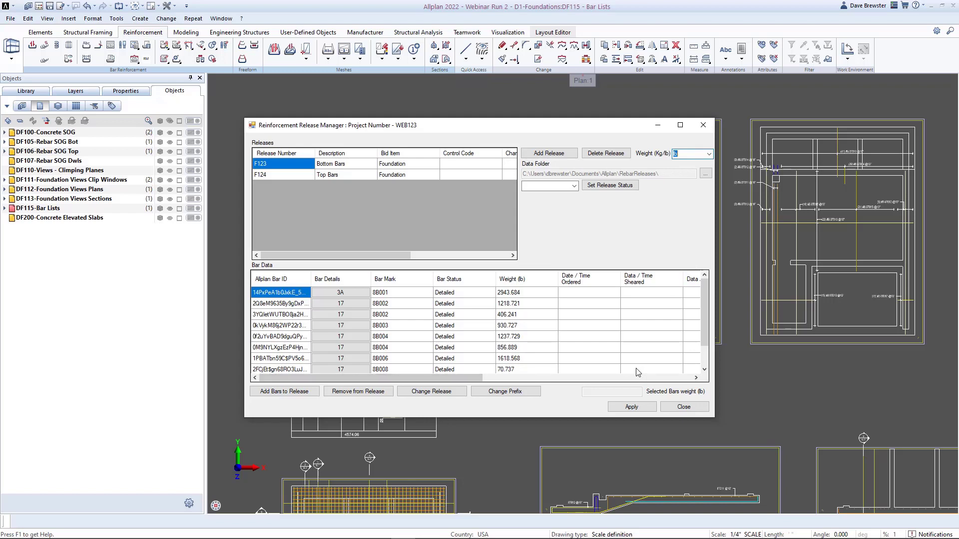
pyautogui.moveTo(312, 279); pyautogui.dragTo(334, 278)
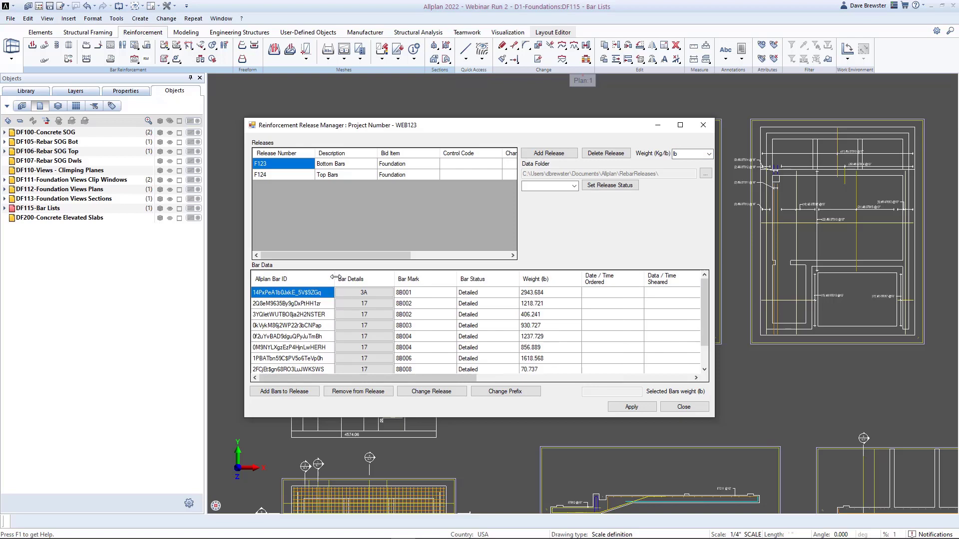
pyautogui.click(684, 407)
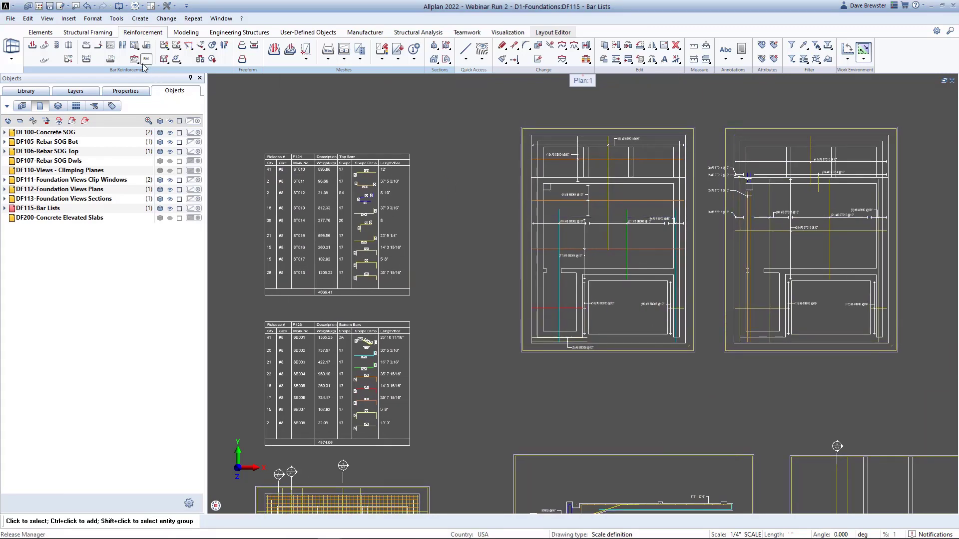
# - Make DF105-Rebar SOG Bot current and set up a Soule export of release F123 with marks of straight bars switched off
pyautogui.click(12, 143)
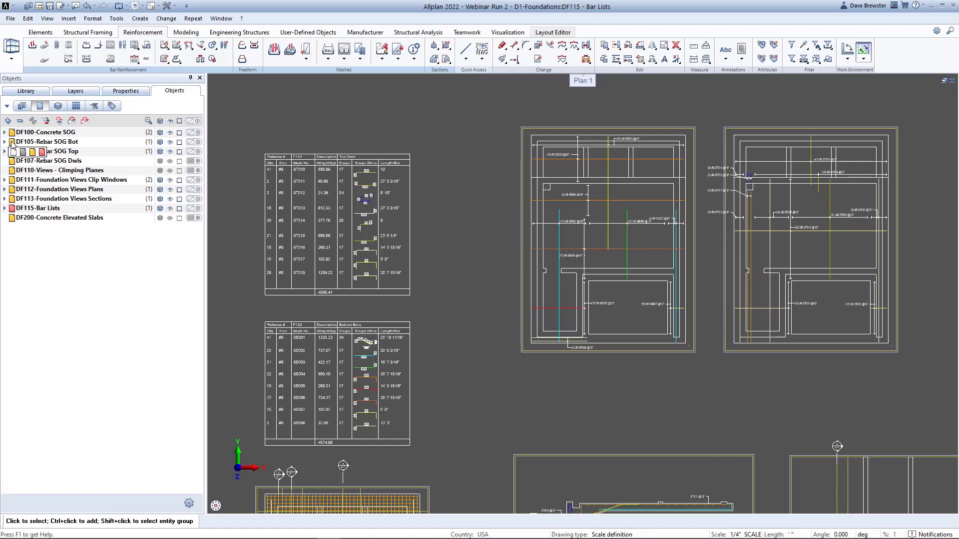
pyautogui.click(135, 59)
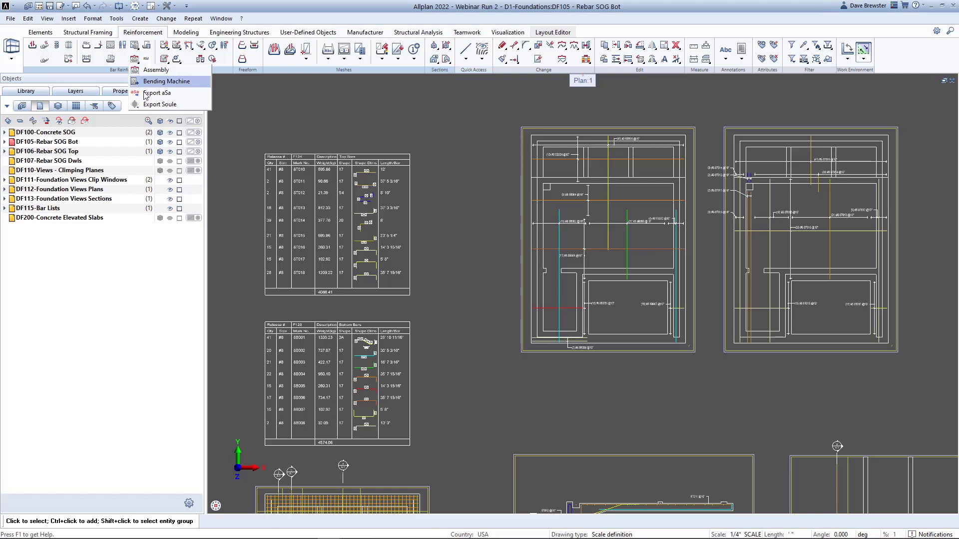
pyautogui.click(149, 81)
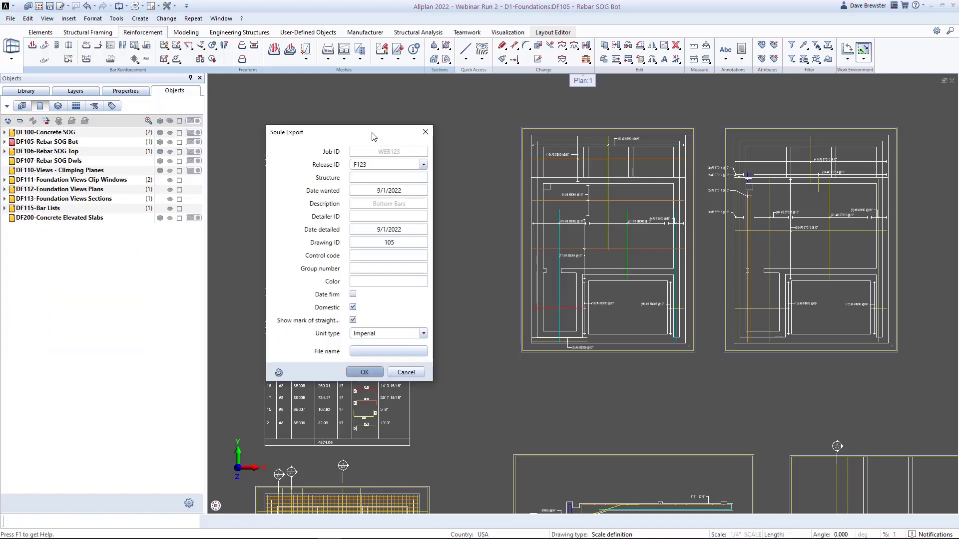
pyautogui.click(392, 163)
pyautogui.click(391, 162)
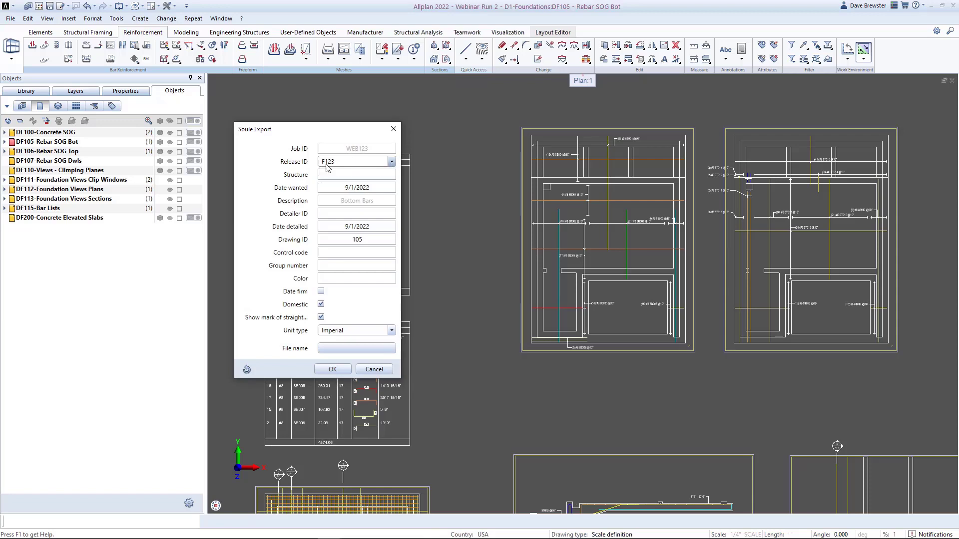
pyautogui.click(321, 317)
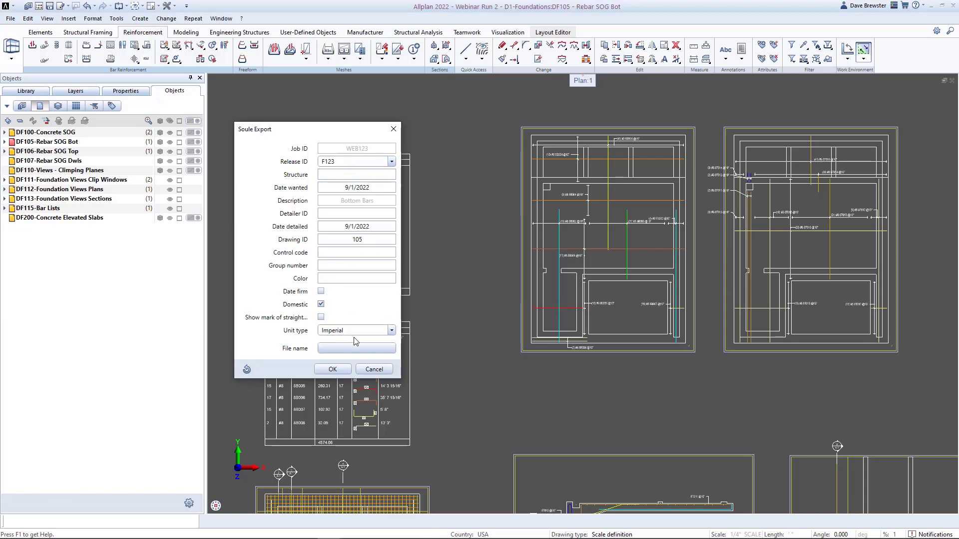
# - Name the export file F123.xml in the Releases folder and run the Soule export
pyautogui.click(358, 349)
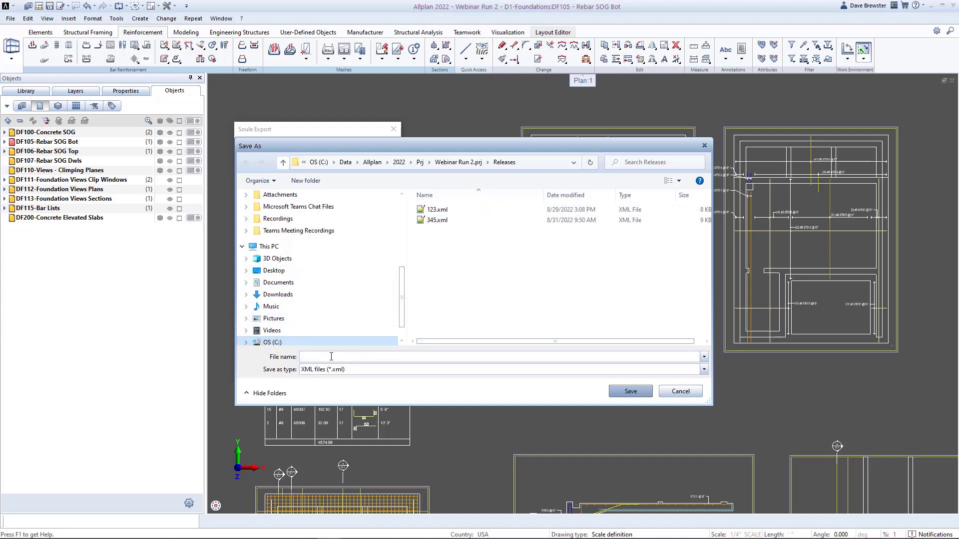
pyautogui.write('F123')
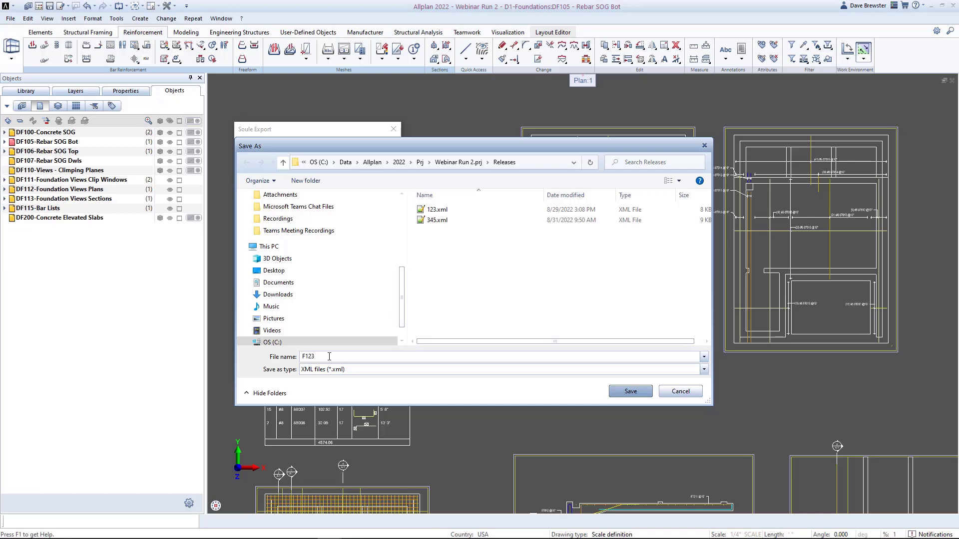
pyautogui.click(617, 392)
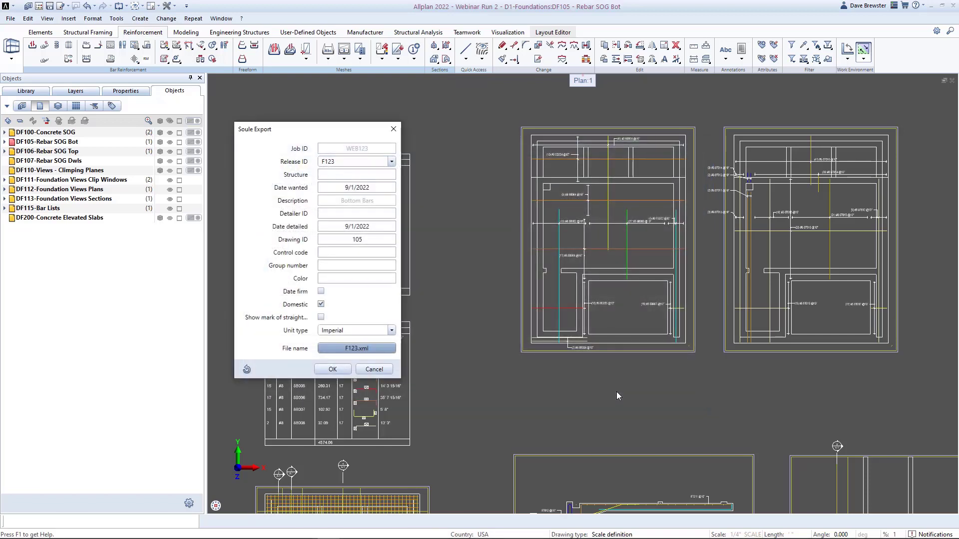
pyautogui.click(337, 371)
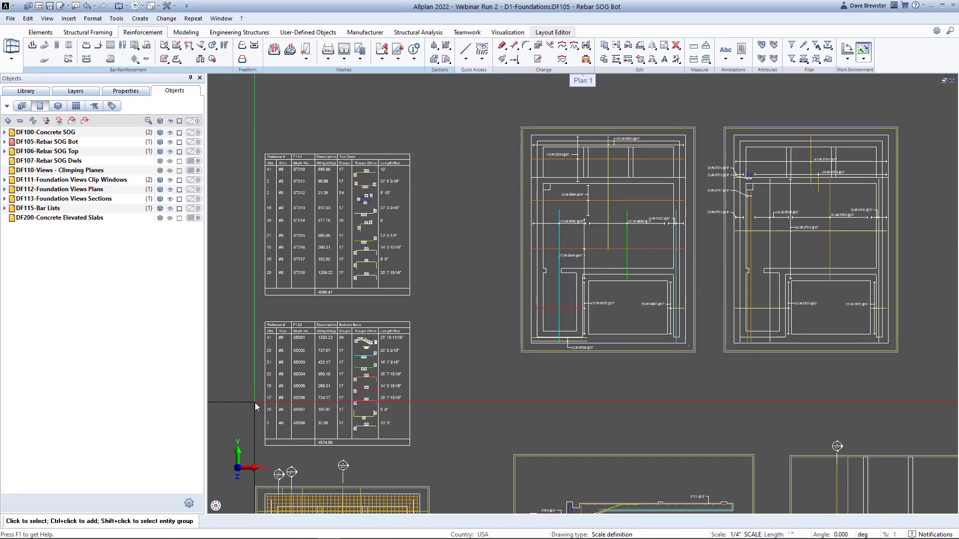
# - Check the bar status of the exported release F123 in the release manager, then close it
pyautogui.click(145, 59)
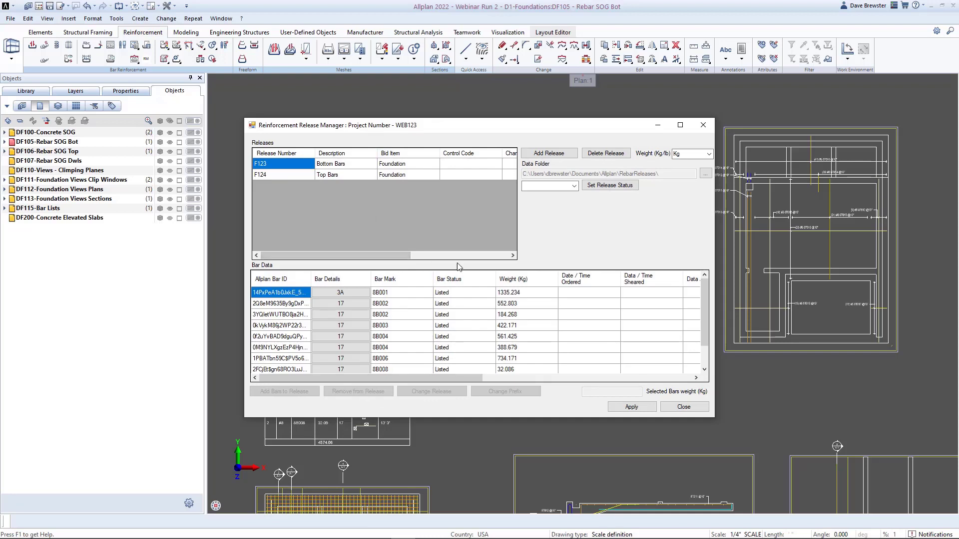
pyautogui.moveTo(388, 259)
pyautogui.mouseDown()
pyautogui.moveTo(477, 259)
pyautogui.moveTo(380, 262)
pyautogui.mouseUp()
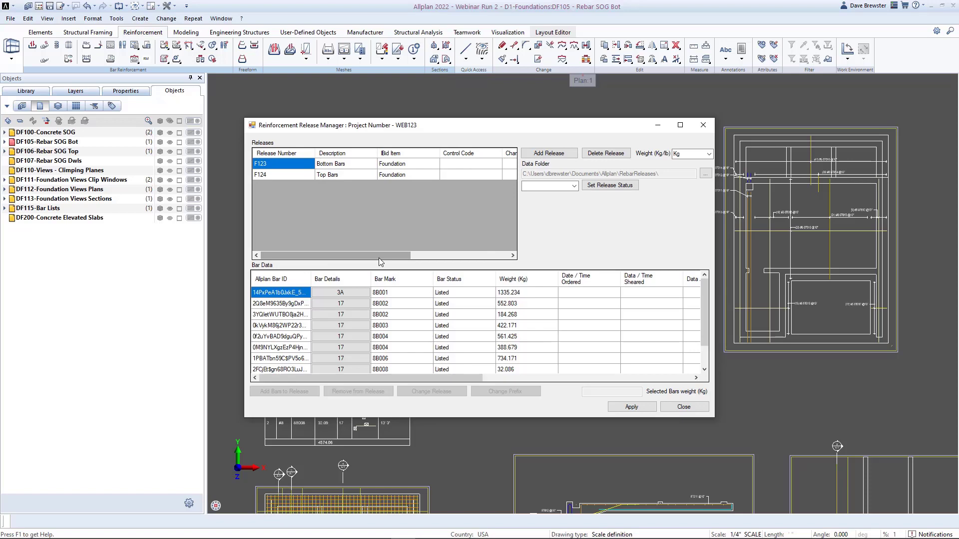
pyautogui.moveTo(380, 262)
pyautogui.mouseDown()
pyautogui.moveTo(417, 261)
pyautogui.moveTo(381, 262)
pyautogui.mouseUp()
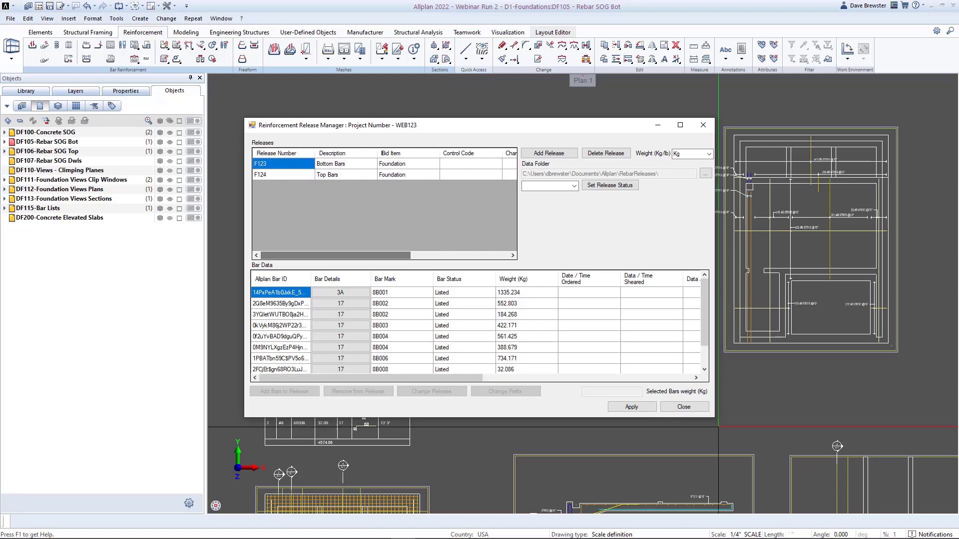
pyautogui.click(684, 407)
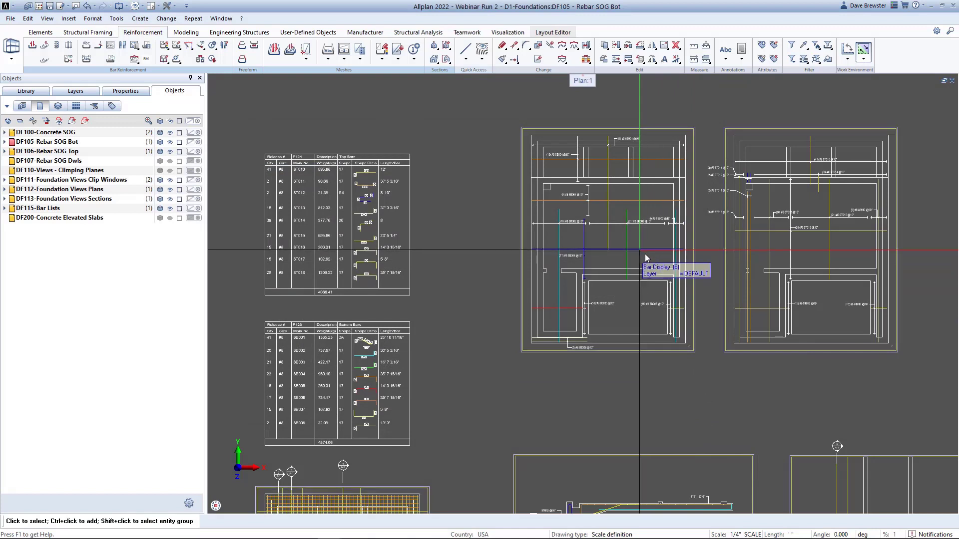
# - Try to export the already released DF105 reinforcement to Soule a second time
pyautogui.click(140, 66)
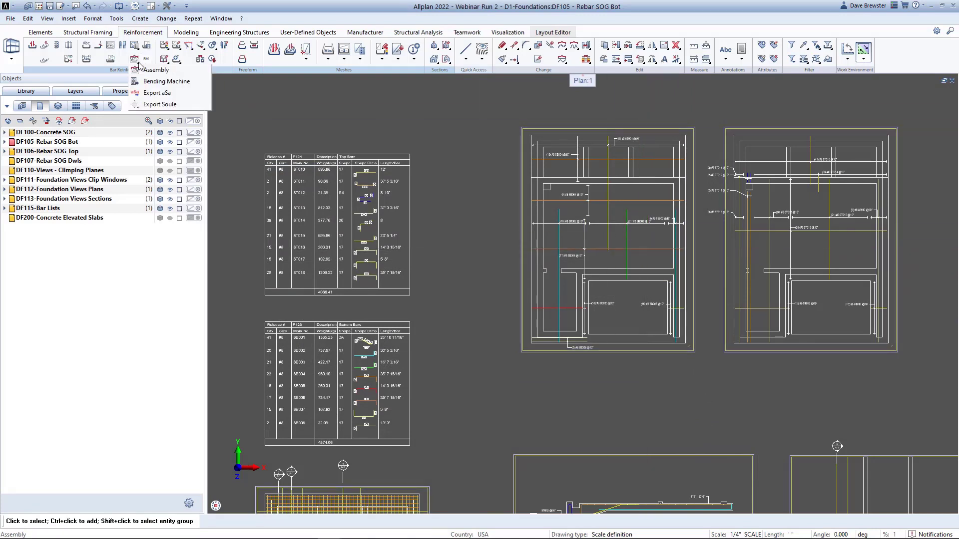
pyautogui.click(153, 107)
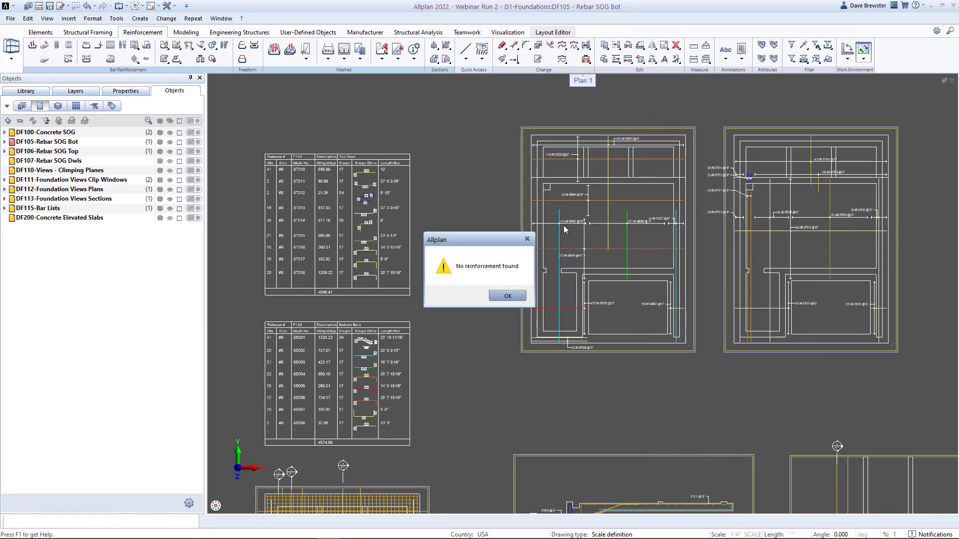
pyautogui.click(508, 297)
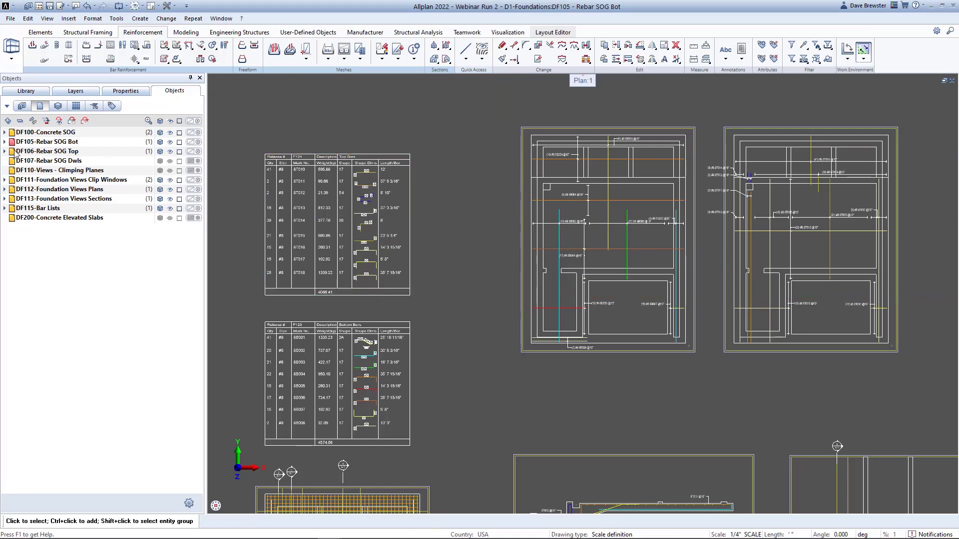
# - Make DF106-Rebar SOG Top current and view the Soule export settings for release F124 without exporting
pyautogui.click(41, 163)
pyautogui.click(133, 58)
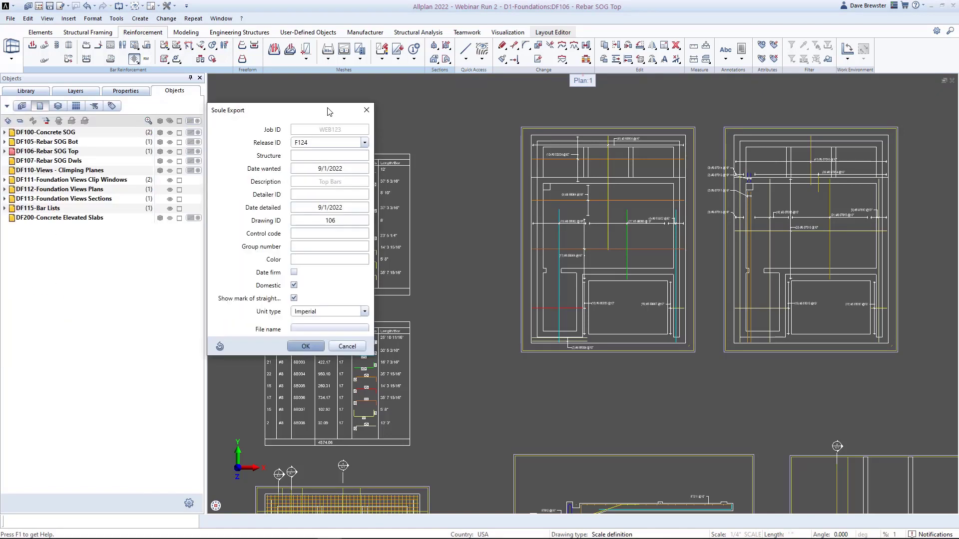
pyautogui.moveTo(320, 111); pyautogui.dragTo(334, 114)
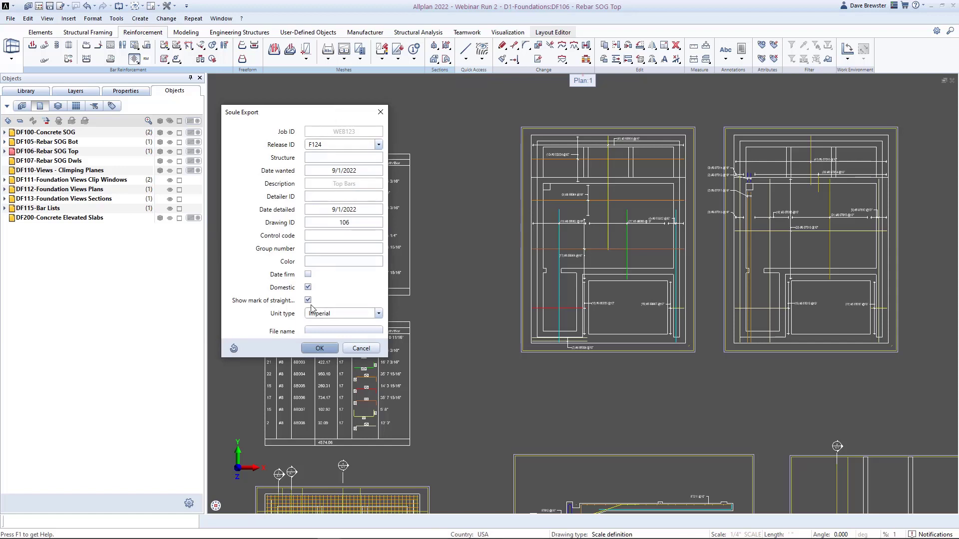
pyautogui.click(362, 350)
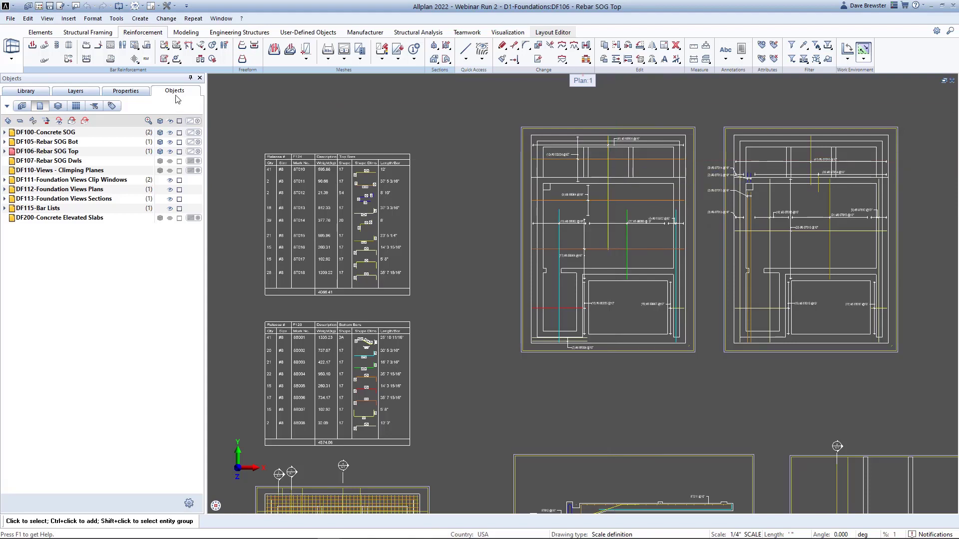
# - Set the status of release F123 to Detailed and close the release manager
pyautogui.click(146, 59)
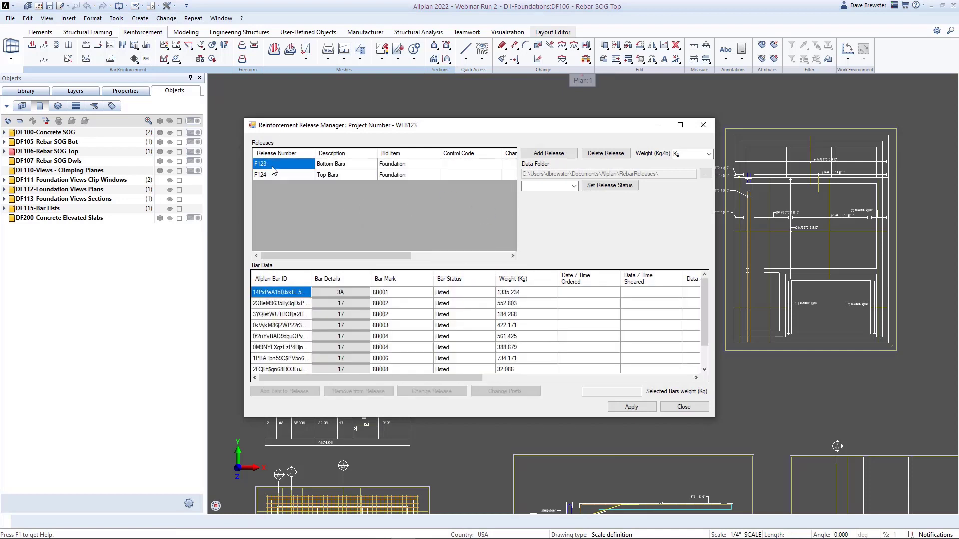
pyautogui.moveTo(344, 255)
pyautogui.mouseDown()
pyautogui.moveTo(447, 256)
pyautogui.moveTo(329, 262)
pyautogui.mouseUp()
pyautogui.click(574, 186)
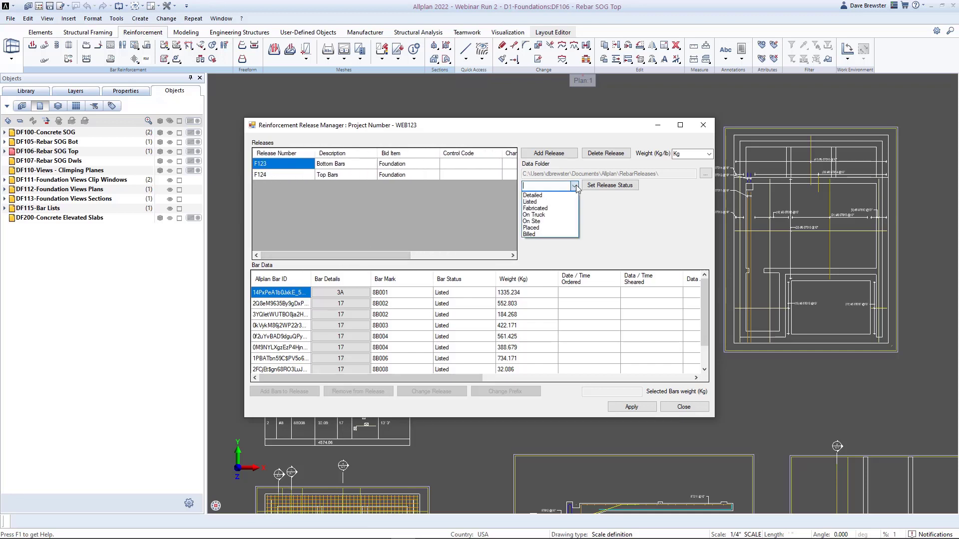
pyautogui.click(551, 200)
pyautogui.click(605, 187)
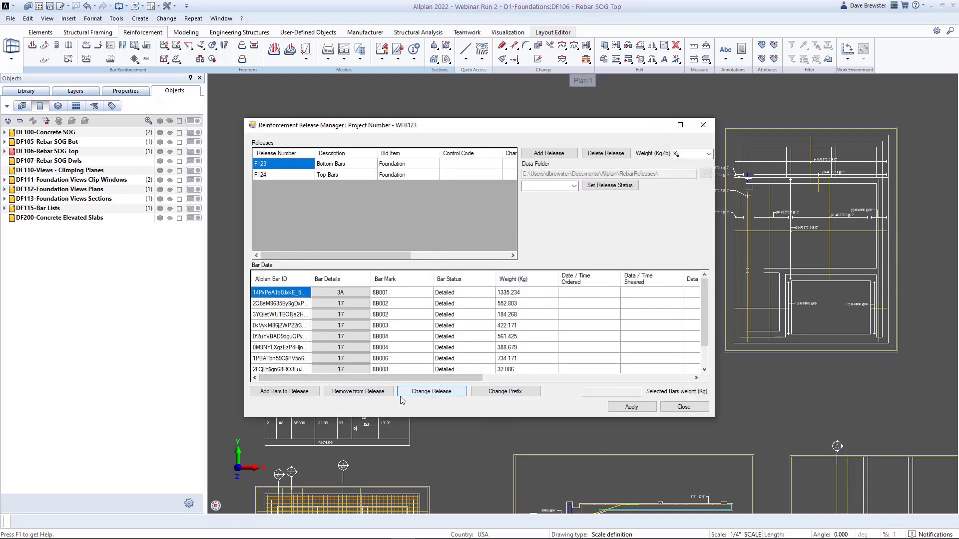
pyautogui.click(684, 407)
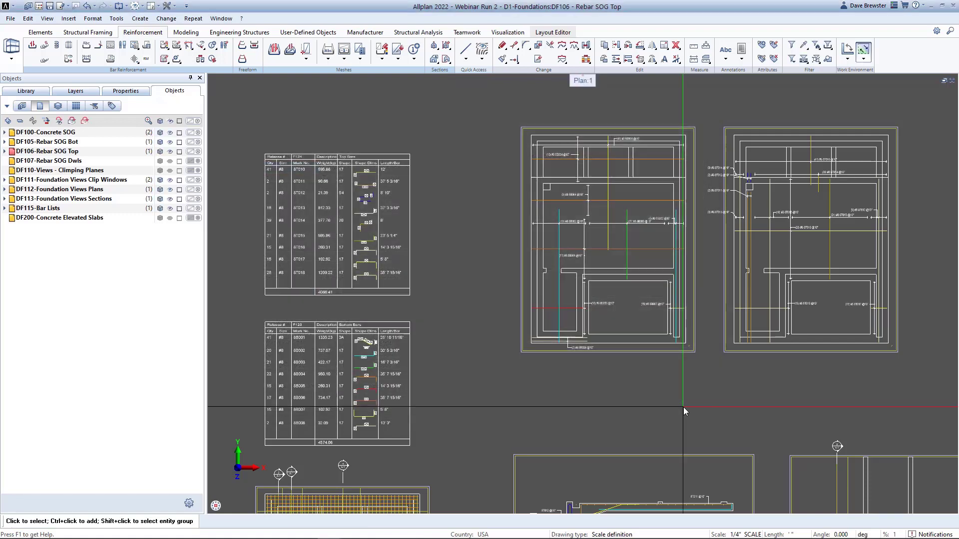
# - Copy the horizontal mark 4 bars in the upper part of the bottom-bar foundation plan to a spot just above the foundation
pyautogui.click(605, 48)
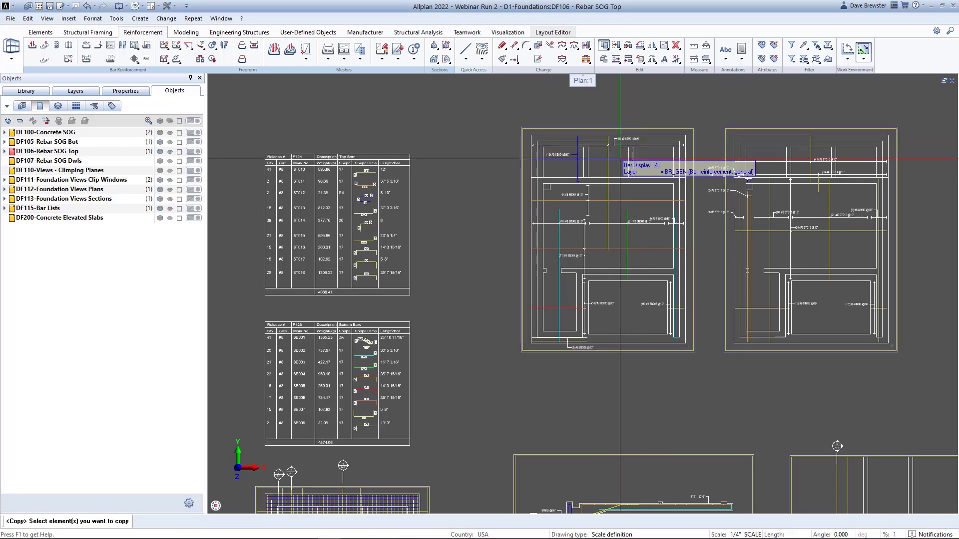
pyautogui.click(620, 159)
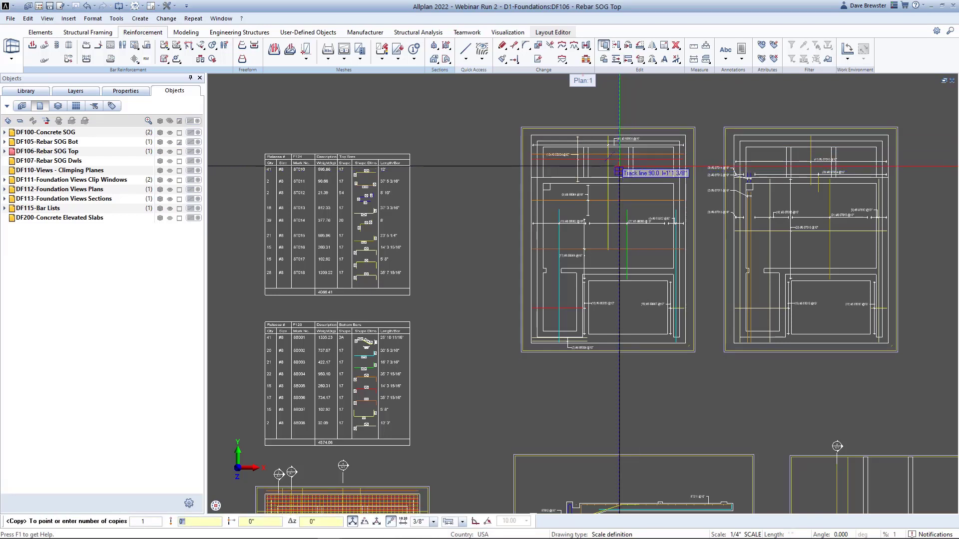
pyautogui.click(617, 117)
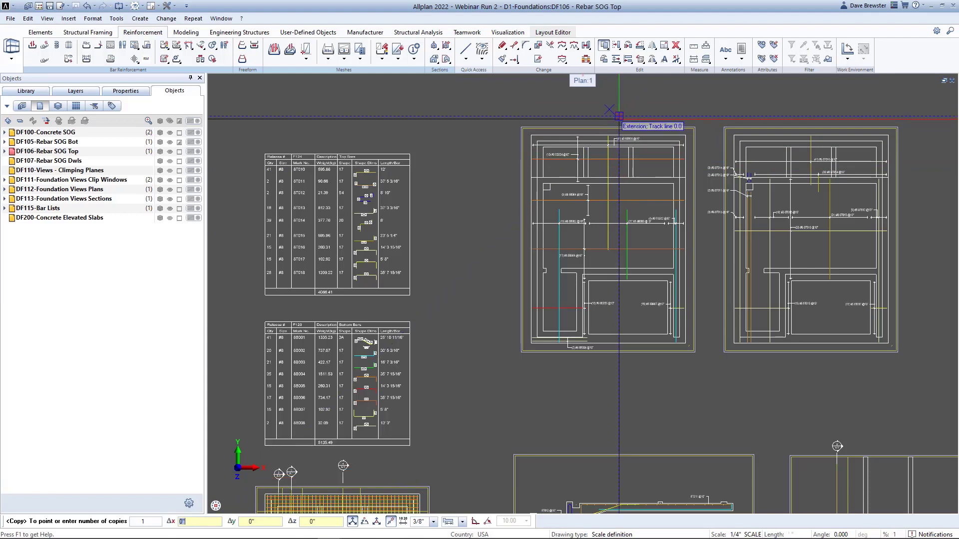
pyautogui.press('Escape')
pyautogui.scroll(-3, 616, 111)
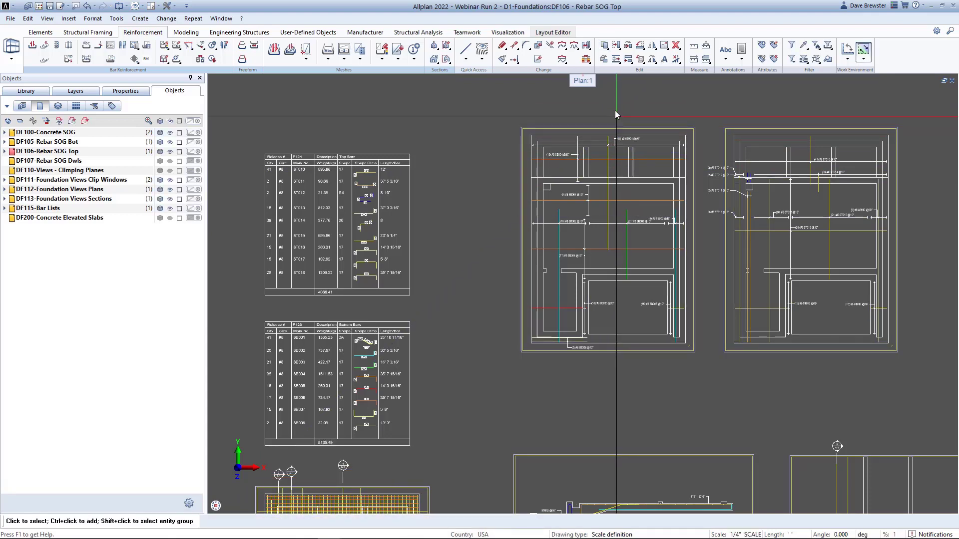
pyautogui.scroll(-1, 558, 284)
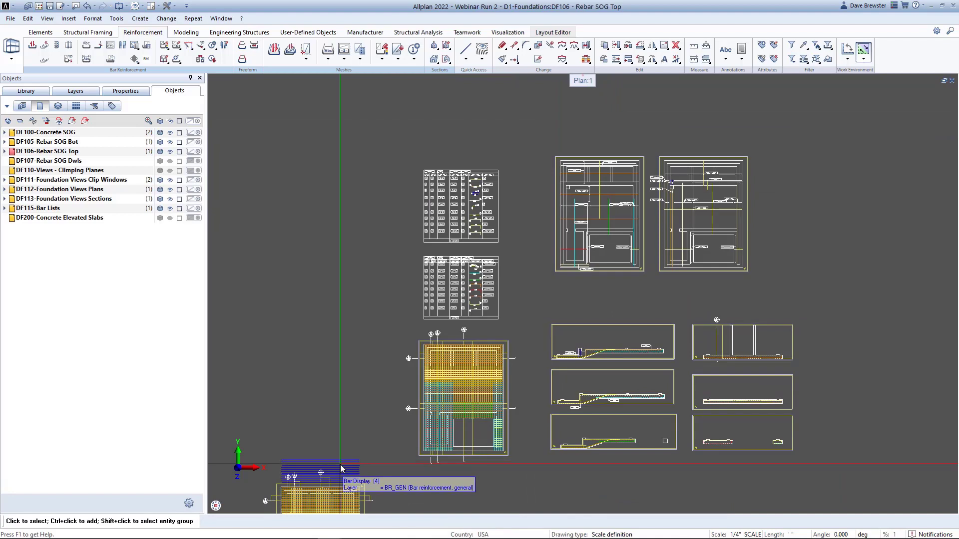
pyautogui.scroll(2, 637, 250)
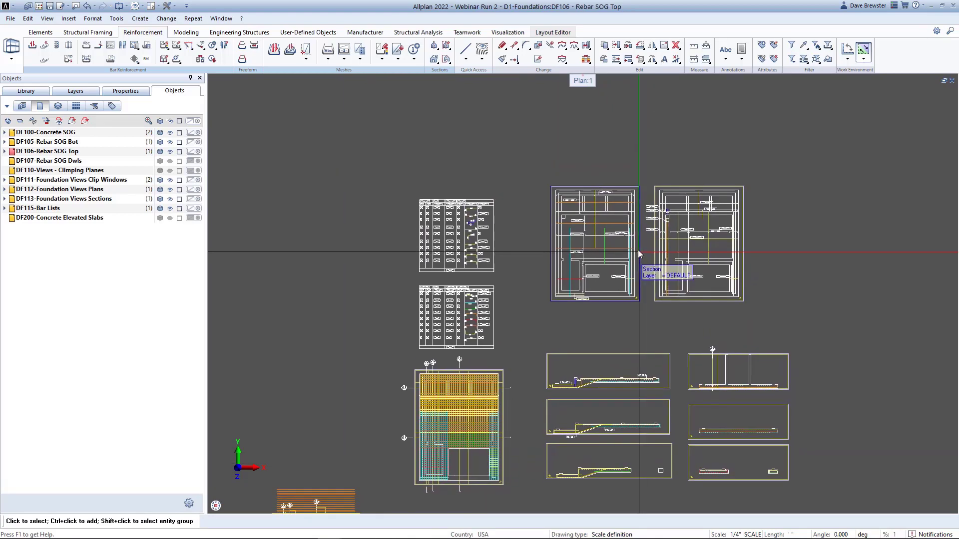
# - Open the reinforcement release manager and select all bars of release F123 to check their combined weight
pyautogui.scroll(-1, 637, 250)
pyautogui.scroll(1, 594, 279)
pyautogui.scroll(-2, 590, 283)
pyautogui.moveTo(594, 296); pyautogui.dragTo(704, 172, button='middle')
pyautogui.scroll(1, 699, 179)
pyautogui.moveTo(616, 326); pyautogui.dragTo(806, 166, button='middle')
pyautogui.moveTo(683, 328); pyautogui.dragTo(717, 261, button='middle')
pyautogui.click(178, 59)
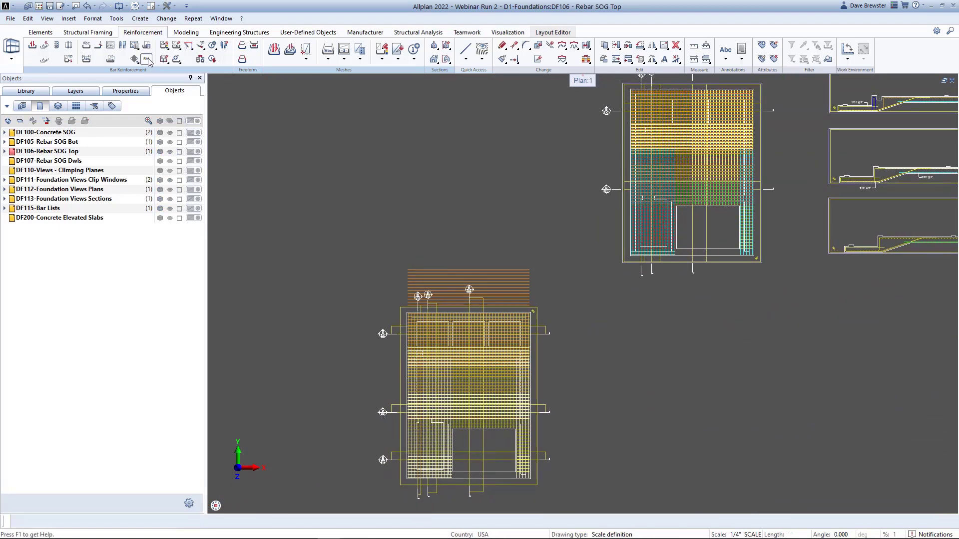
pyautogui.moveTo(455, 129); pyautogui.dragTo(786, 122)
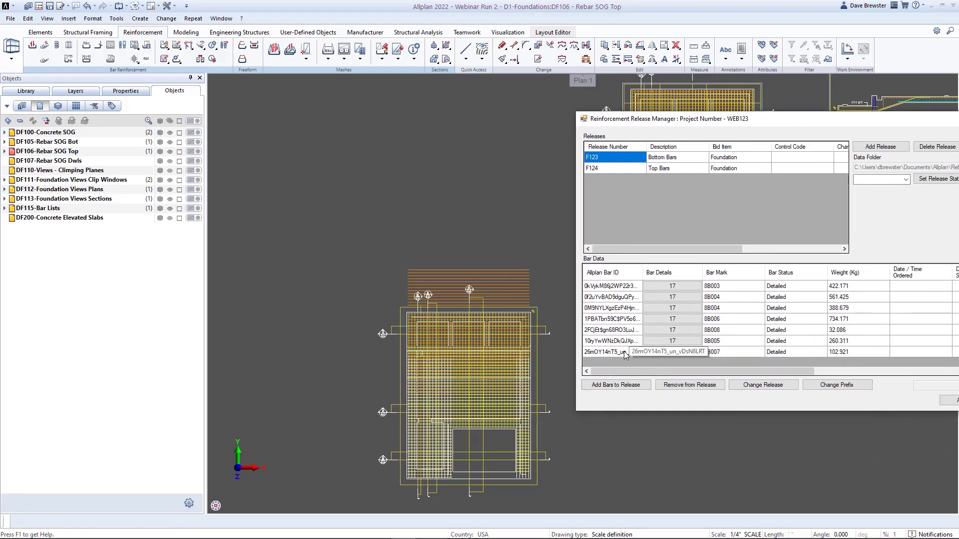
pyautogui.keyDown('shift'); pyautogui.click(624, 352); pyautogui.keyUp('shift')
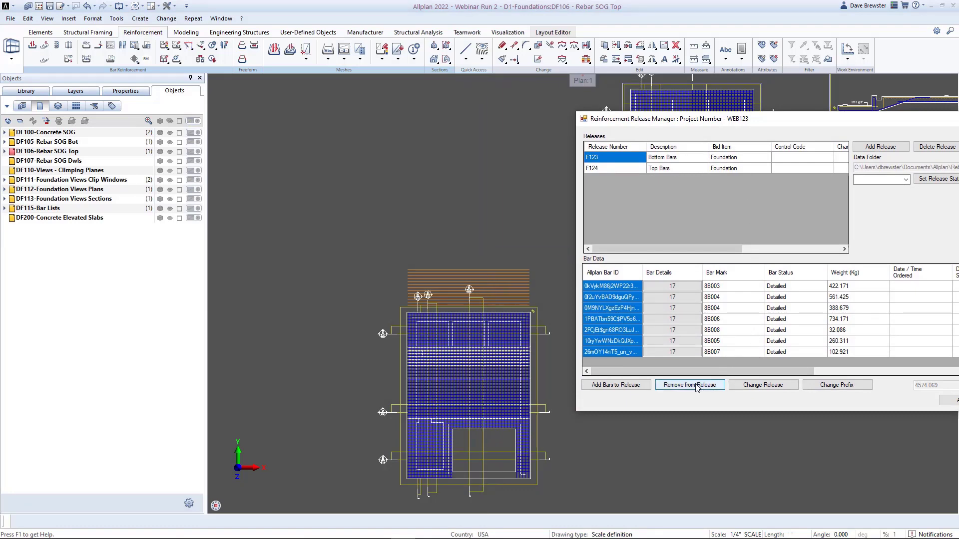
# - Add the copied horizontal bars just above the bottom-bar foundation plan to release F123
pyautogui.click(630, 388)
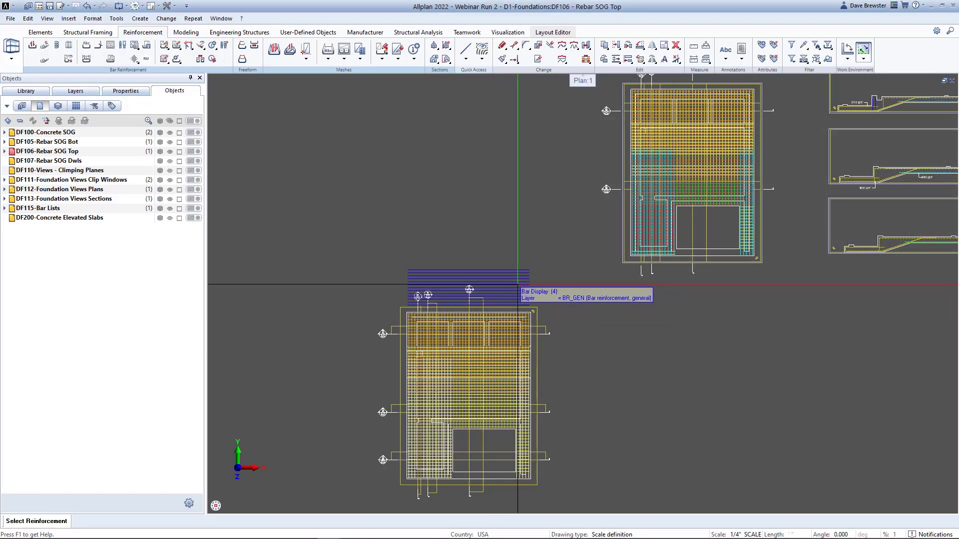
pyautogui.click(518, 285)
pyautogui.press('Escape')
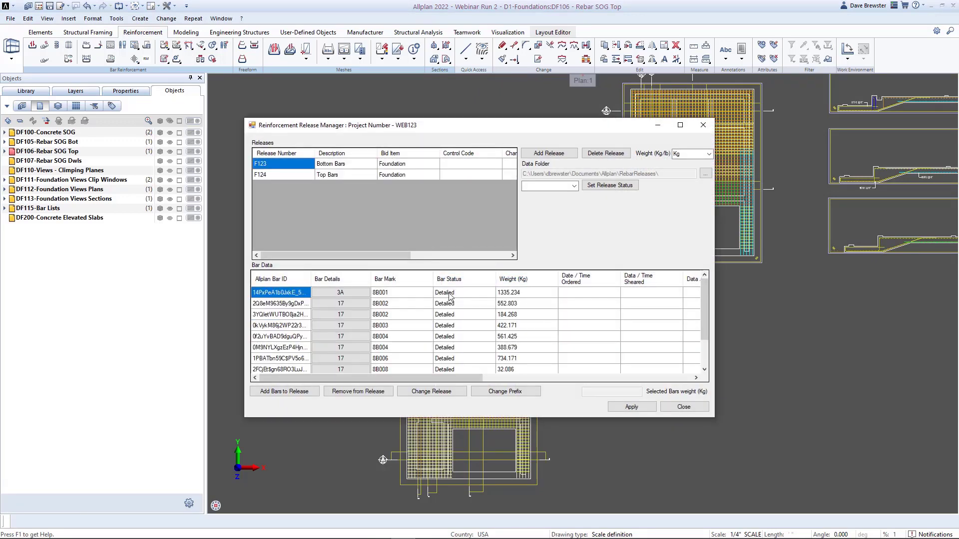
# - Review the extended bar list of release F123 with all its bars highlighted in the model, and close the release manager
pyautogui.moveTo(524, 134); pyautogui.dragTo(898, 135)
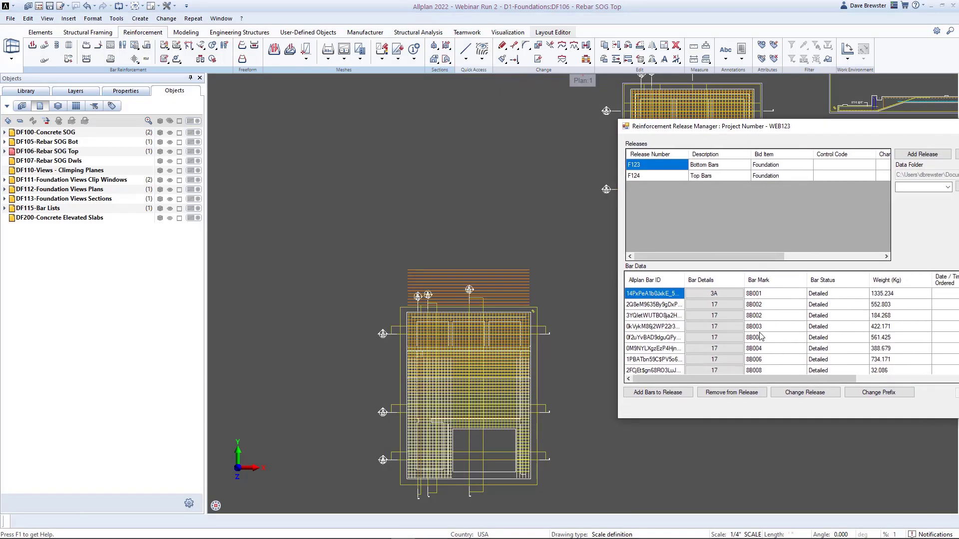
pyautogui.scroll(-2, 678, 366)
pyautogui.keyDown('shift'); pyautogui.click(668, 359); pyautogui.keyUp('shift')
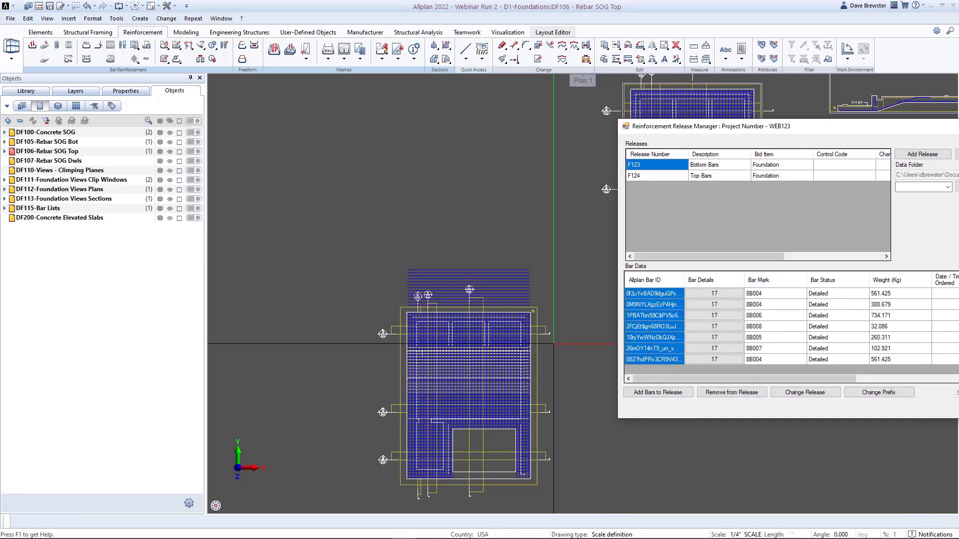
pyautogui.moveTo(825, 129); pyautogui.dragTo(698, 92)
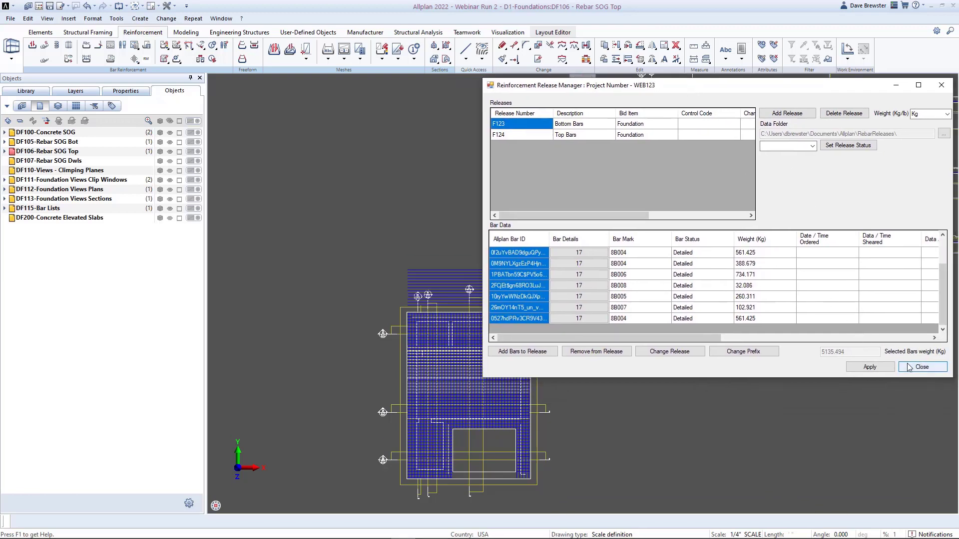
pyautogui.click(911, 367)
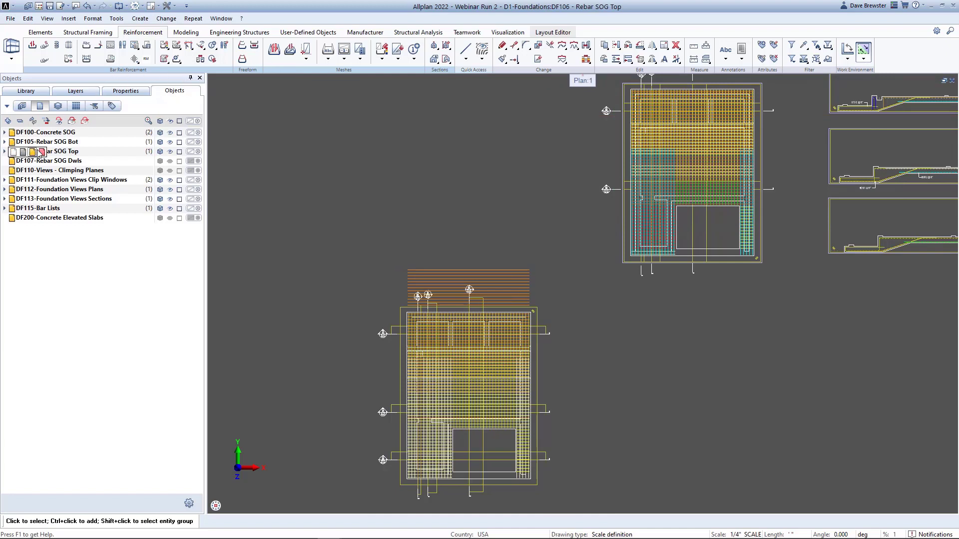
# - Make DF105-Rebar SOG Bot current and export release F123 to Soule, replacing the existing file F123.xml
pyautogui.click(133, 59)
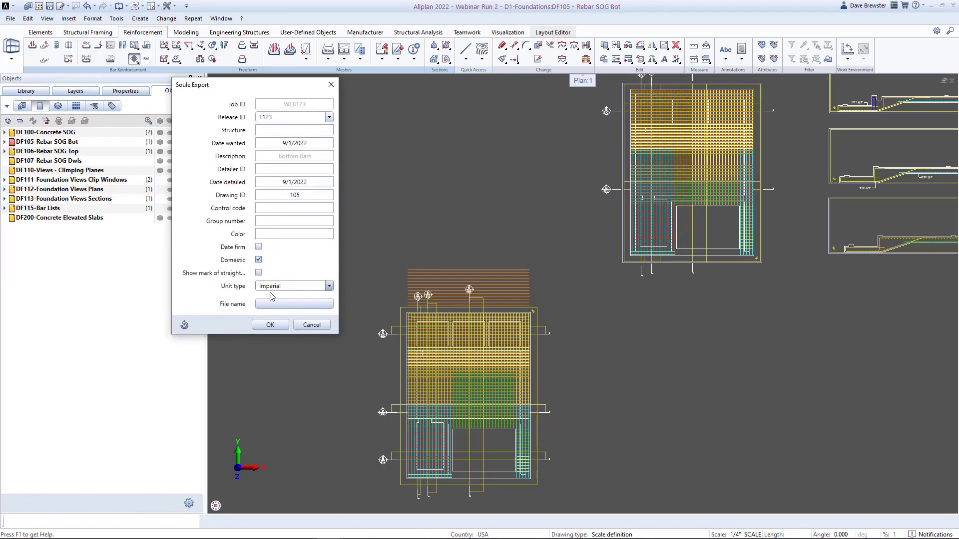
pyautogui.click(294, 303)
pyautogui.click(374, 187)
pyautogui.click(568, 347)
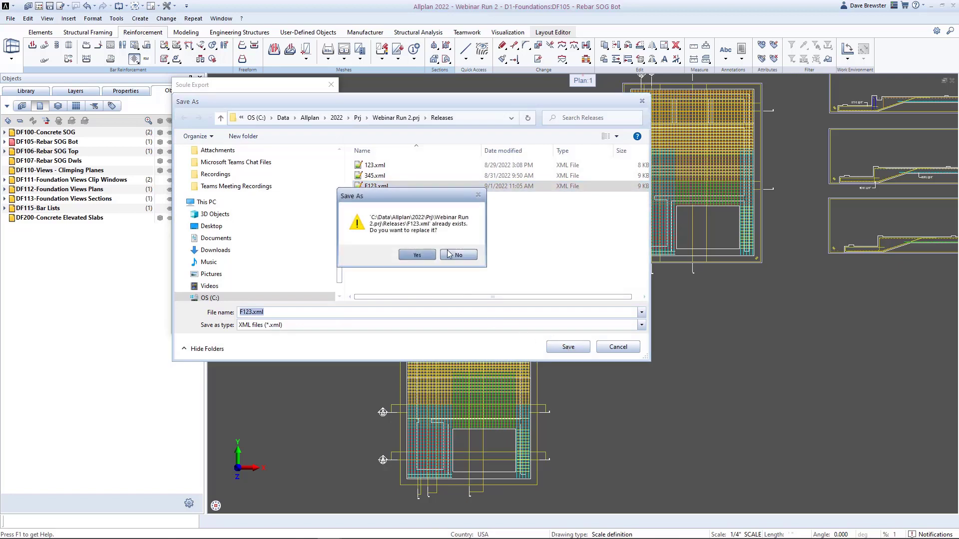
pyautogui.click(410, 256)
pyautogui.click(269, 325)
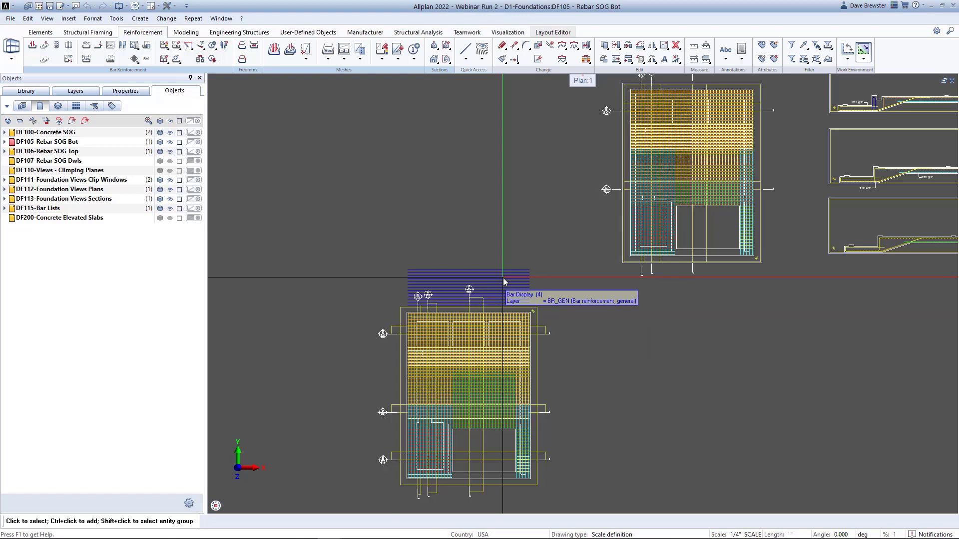
# - Examine the foundation plans, section views and bar lists in the drawing
pyautogui.moveTo(541, 238); pyautogui.dragTo(522, 211, button='middle')
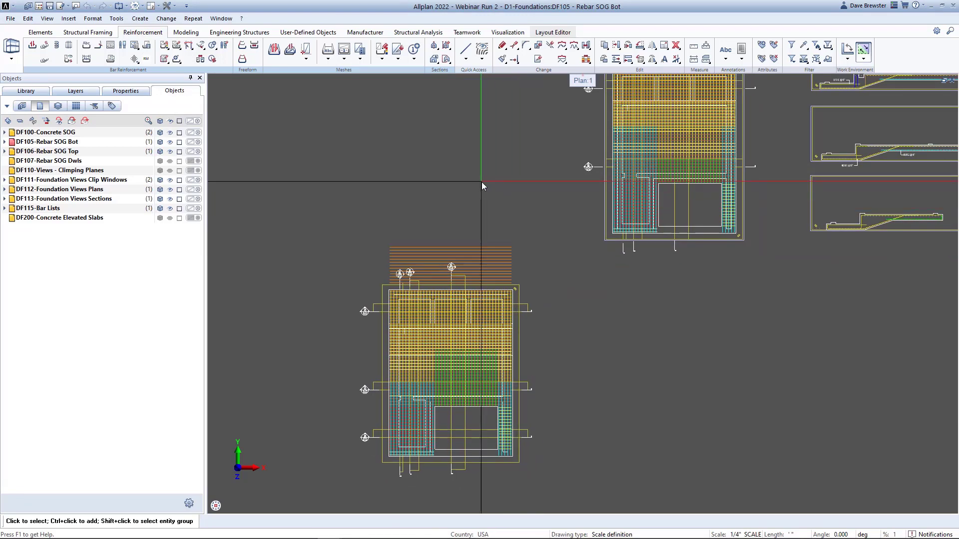
pyautogui.click(466, 32)
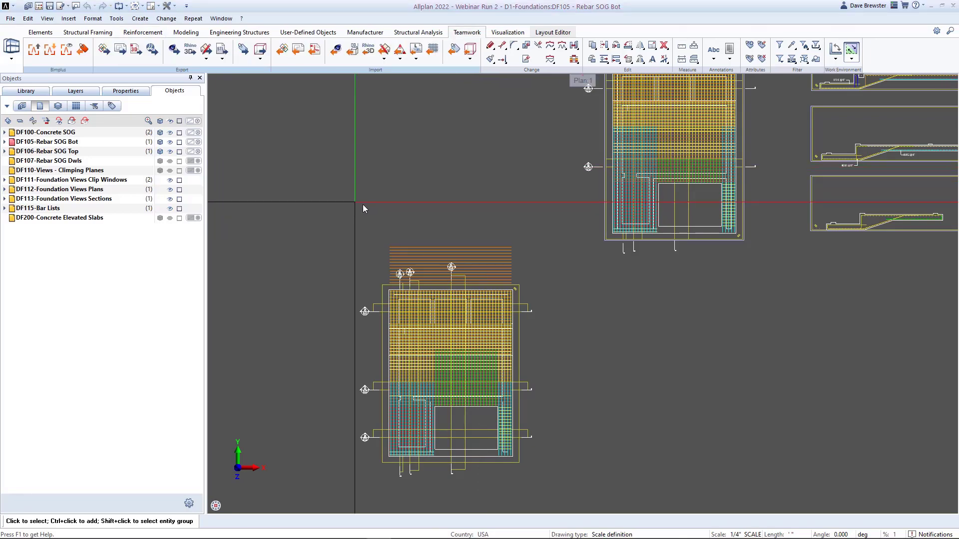
pyautogui.moveTo(424, 202); pyautogui.dragTo(296, 303, button='middle')
pyautogui.moveTo(657, 208); pyautogui.dragTo(494, 257, button='middle')
pyautogui.scroll(3, 602, 234)
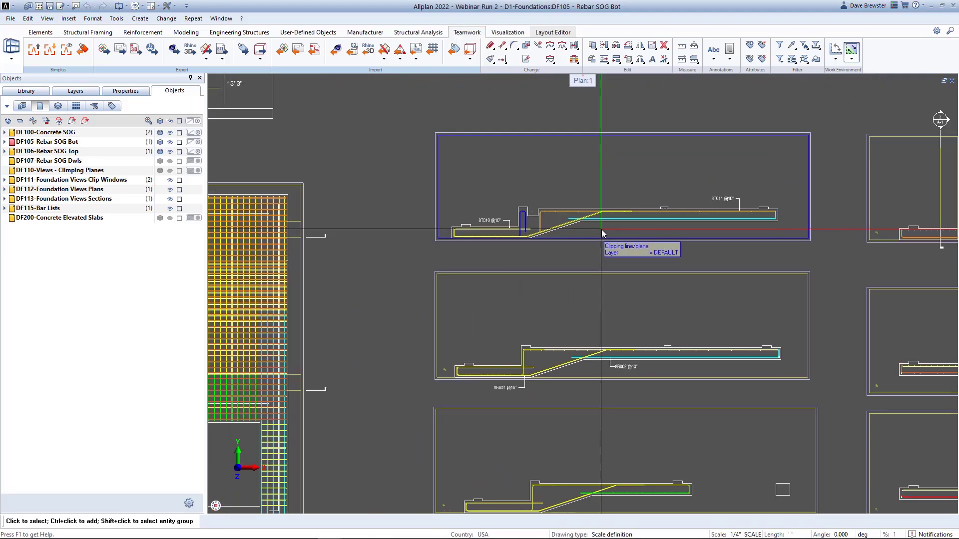
pyautogui.scroll(3, 599, 212)
pyautogui.scroll(-2, 598, 212)
pyautogui.scroll(-4, 598, 212)
pyautogui.scroll(-2, 650, 254)
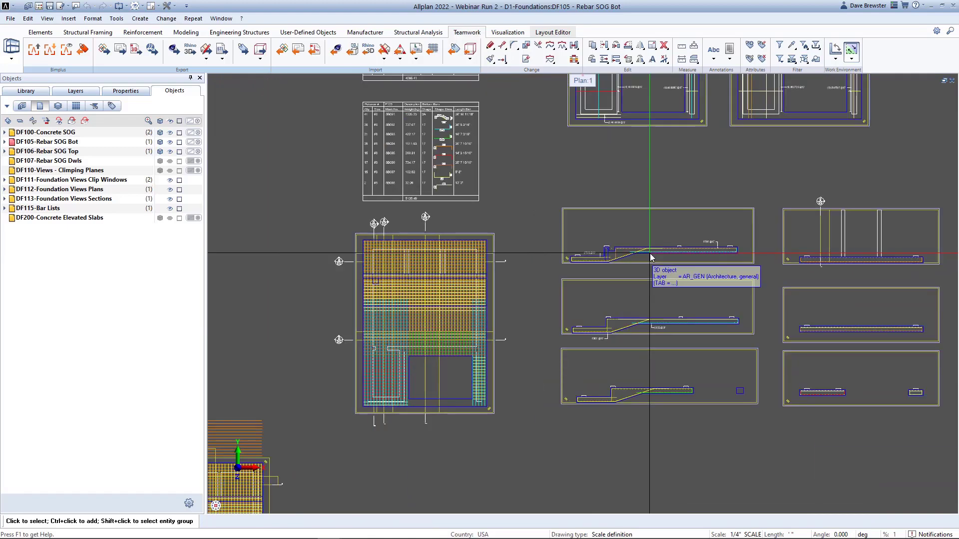
pyautogui.moveTo(549, 215)
pyautogui.mouseDown(button='middle')
pyautogui.moveTo(644, 236)
pyautogui.moveTo(658, 286)
pyautogui.mouseUp(button='middle')
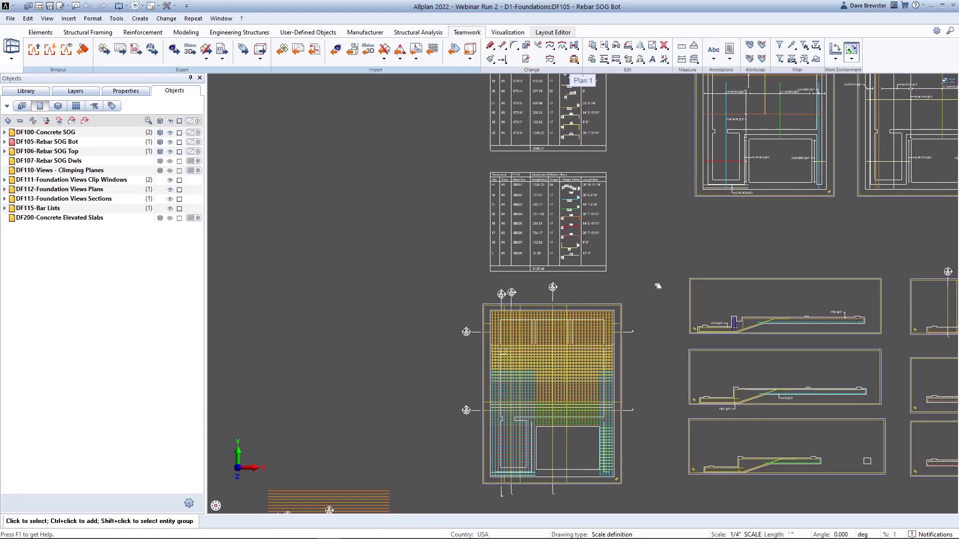
pyautogui.scroll(-1, 654, 281)
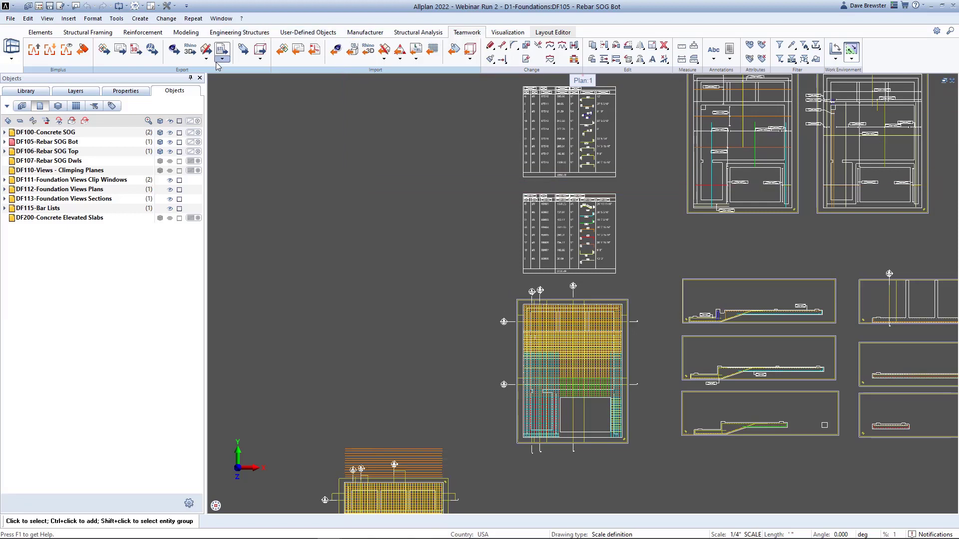
# - Make DF110-Views - Climping Planes the current drawing file
pyautogui.click(60, 190)
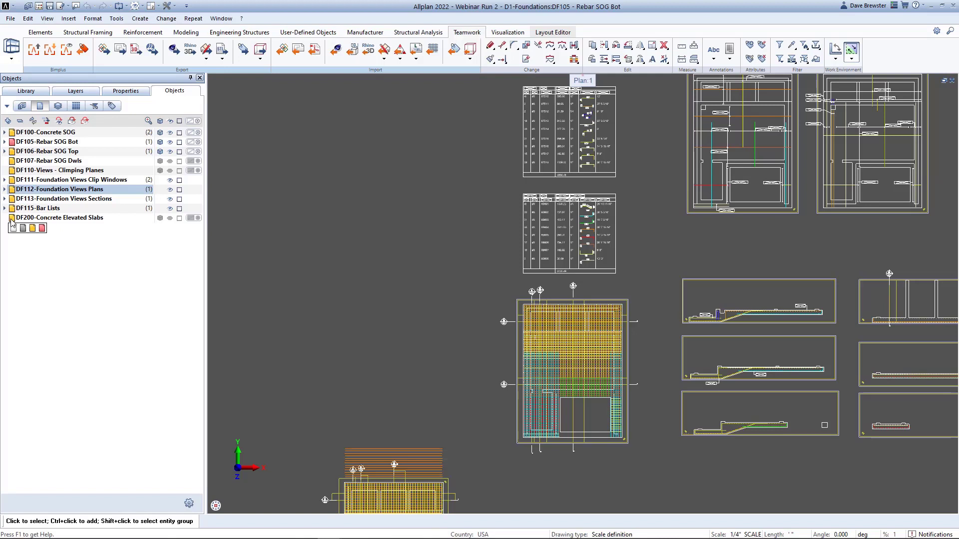
pyautogui.moveTo(11, 170)
pyautogui.click(41, 180)
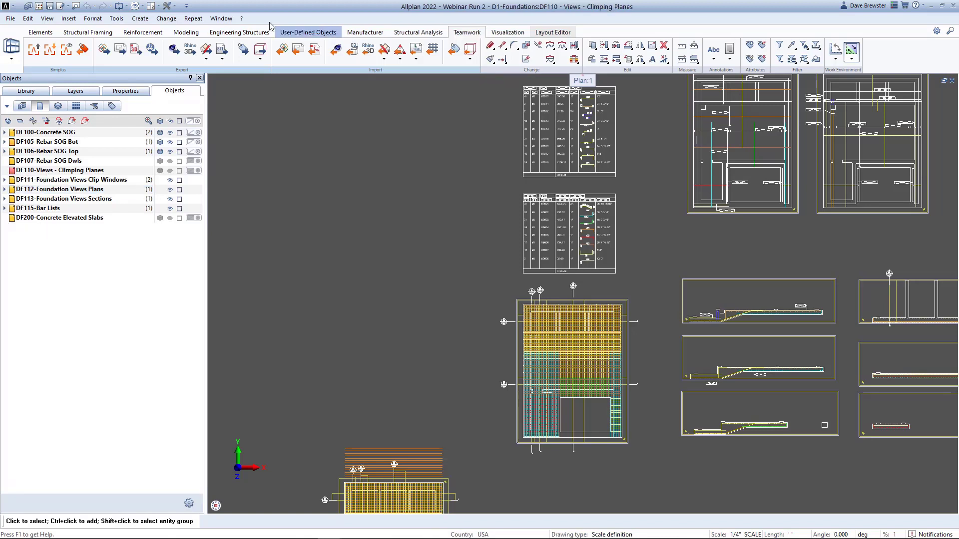
# - Try generating a Front Left, Southwest Isometric view of the foundation beside the bar lists, and undo it
pyautogui.click(135, 35)
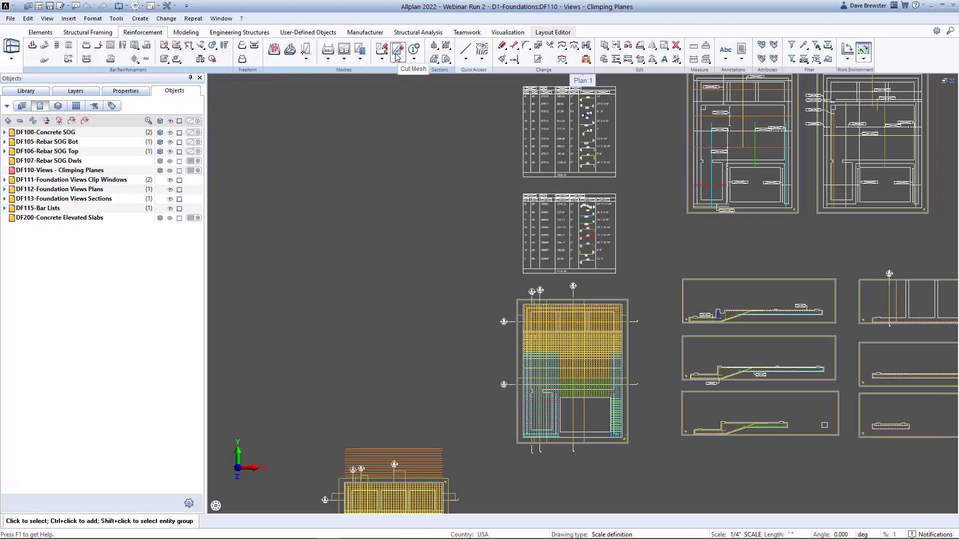
pyautogui.click(436, 47)
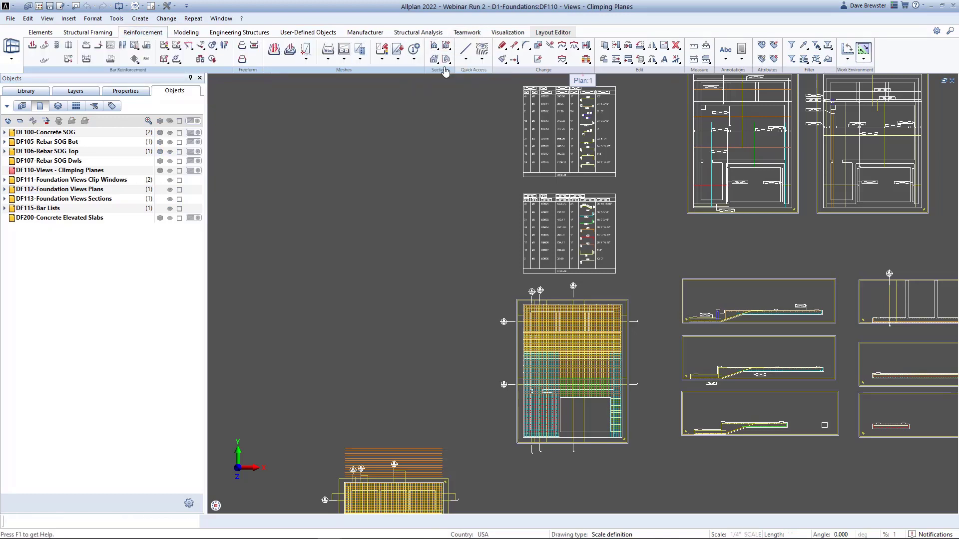
pyautogui.click(66, 307)
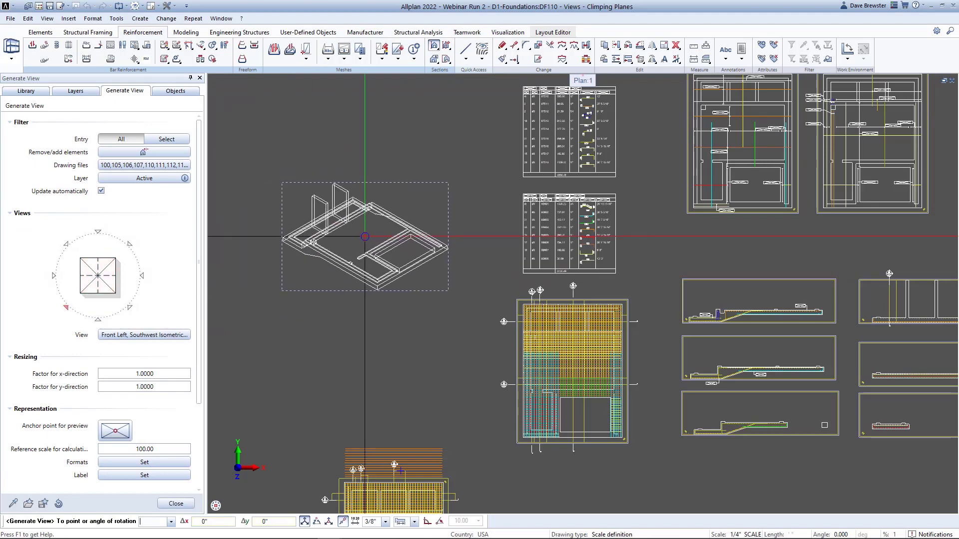
pyautogui.scroll(4, 390, 255)
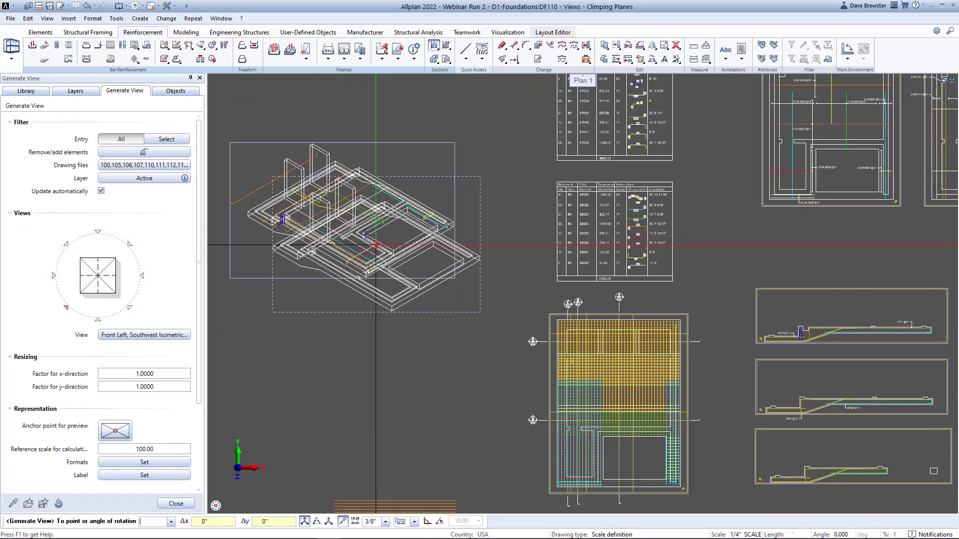
pyautogui.moveTo(439, 296); pyautogui.dragTo(530, 330, button='middle')
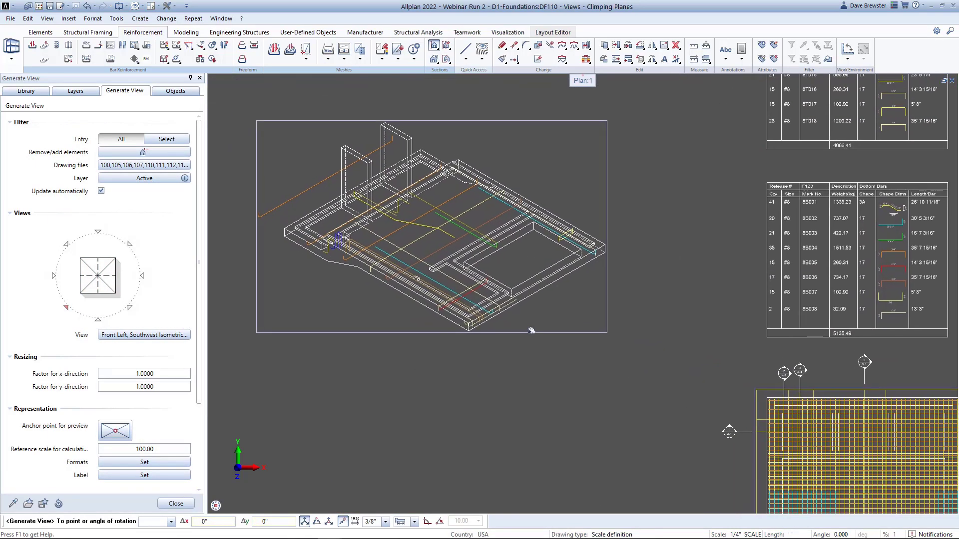
pyautogui.scroll(-1, 528, 326)
pyautogui.press('Escape')
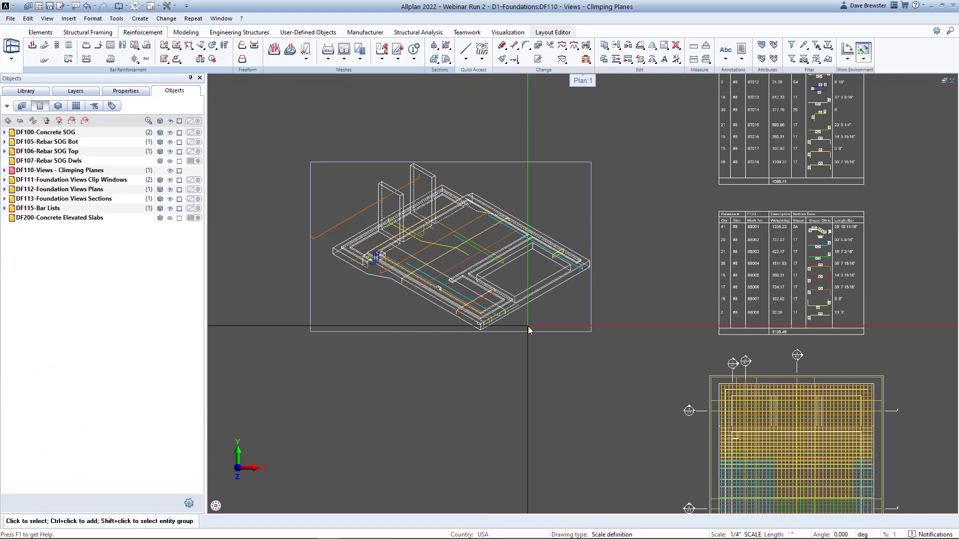
pyautogui.click(89, 6)
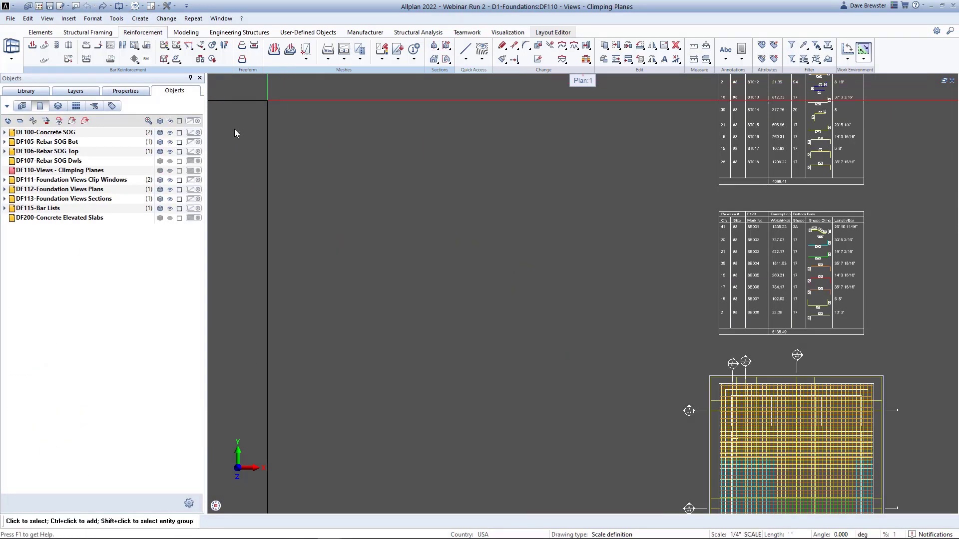
# - Generate a Southwest Isometric view with the reinforcement placement display turned off and place it beside the bar lists
pyautogui.click(434, 46)
pyautogui.click(445, 68)
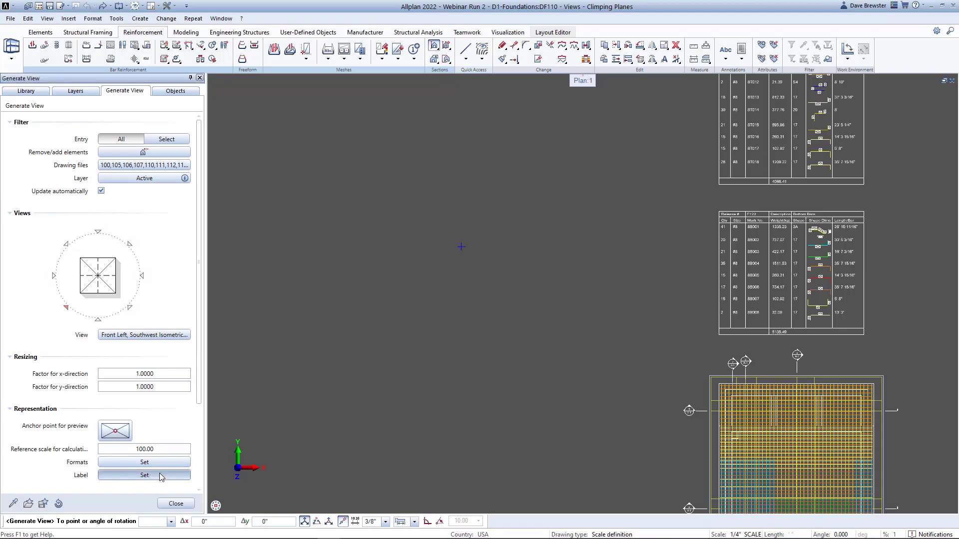
pyautogui.click(144, 475)
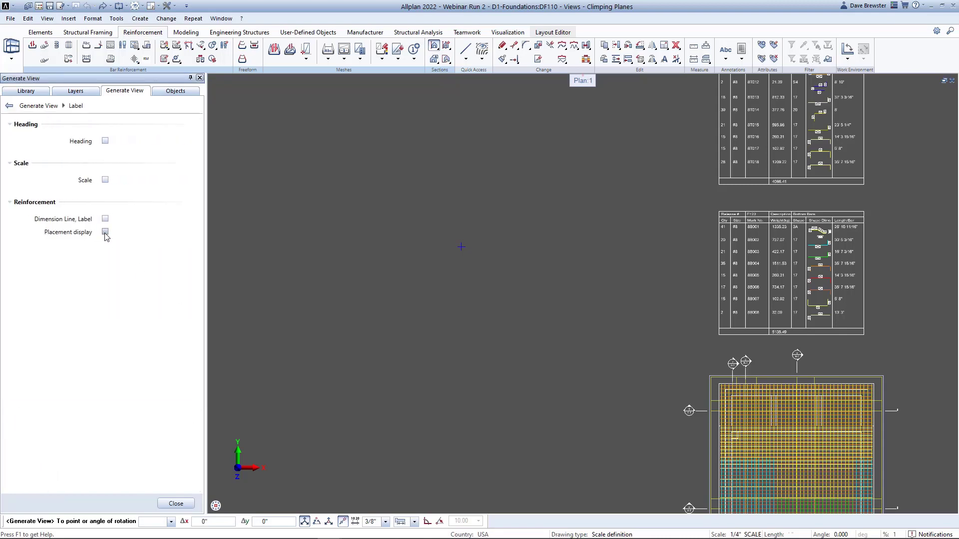
pyautogui.click(182, 504)
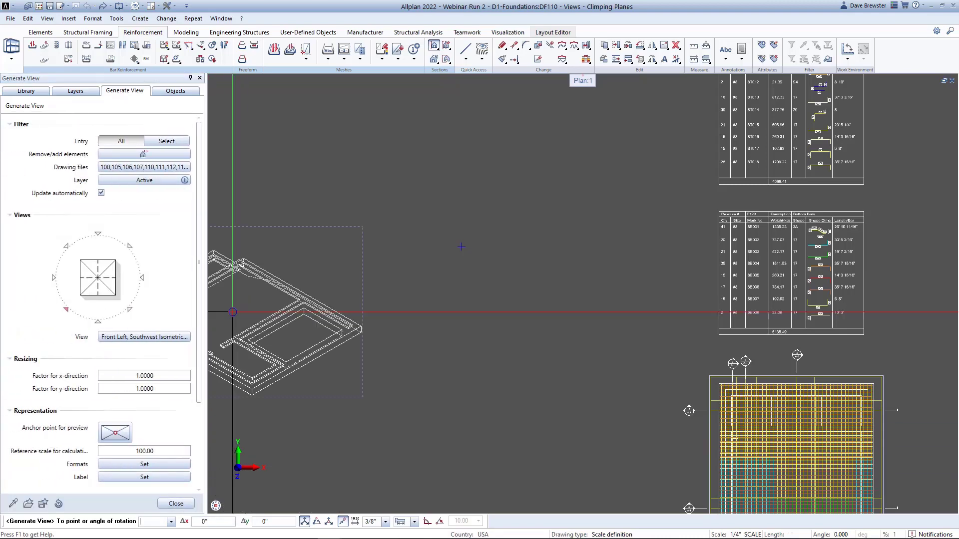
pyautogui.click(427, 254)
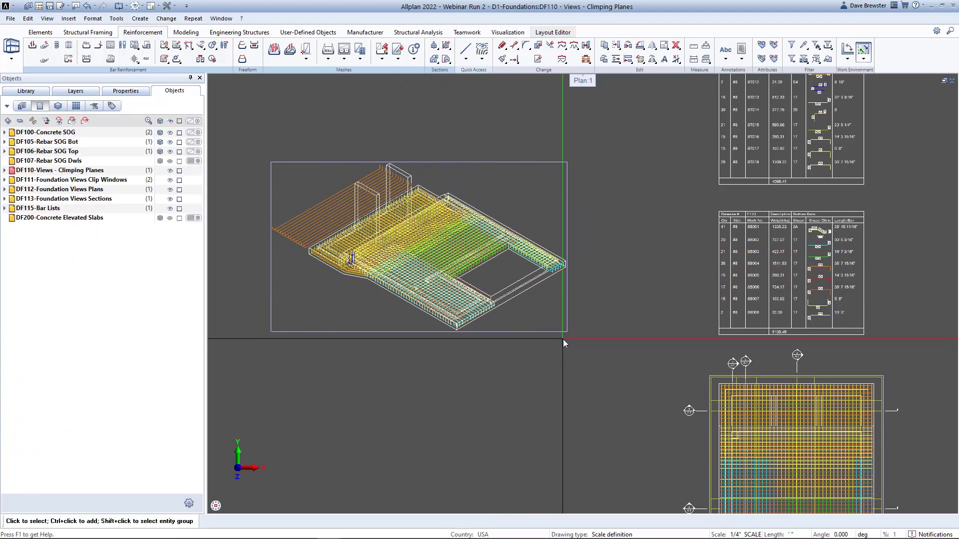
# - Switch from the drawing file to the SOG - Top & Bottom Mats layout sheet
pyautogui.scroll(-1, 563, 340)
pyautogui.moveTo(622, 325); pyautogui.dragTo(506, 315, button='middle')
pyautogui.scroll(-1, 557, 329)
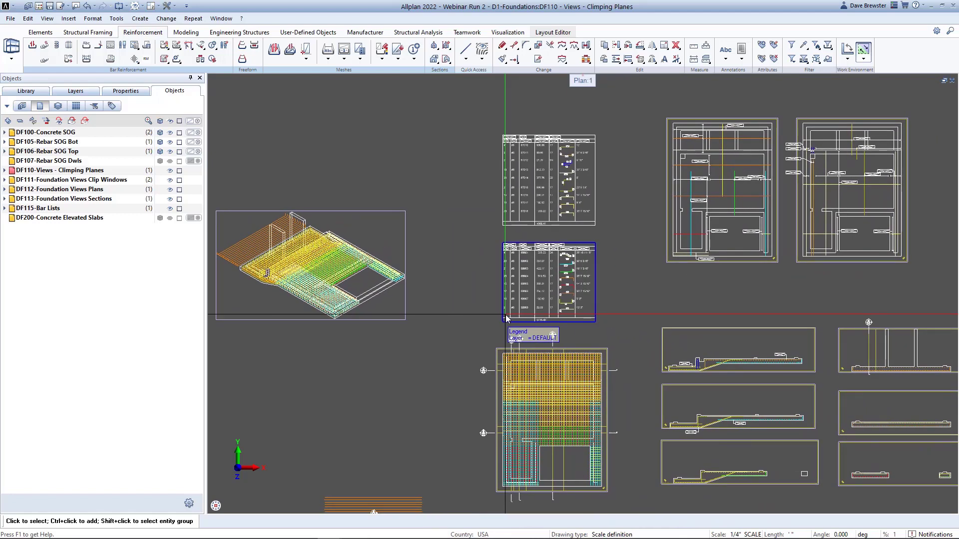
pyautogui.click(553, 33)
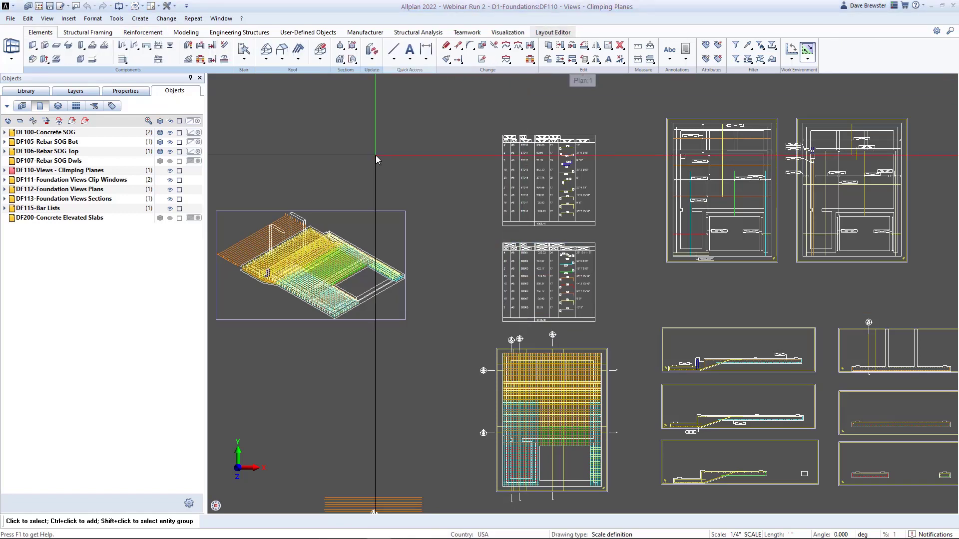
pyautogui.click(553, 33)
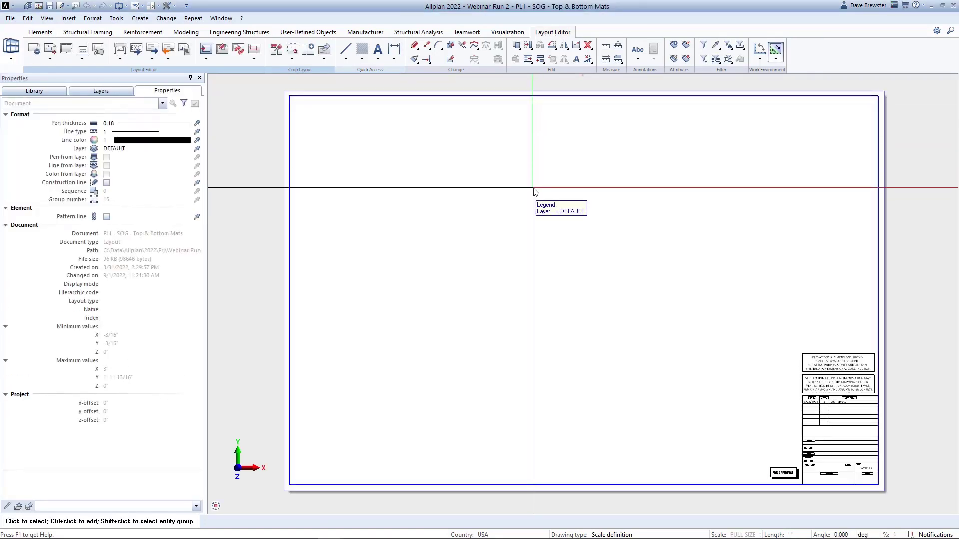
# - Place drawing file 112 Foundation Views Plans on the sheet as a layout element at 3/8" scale
pyautogui.click(51, 50)
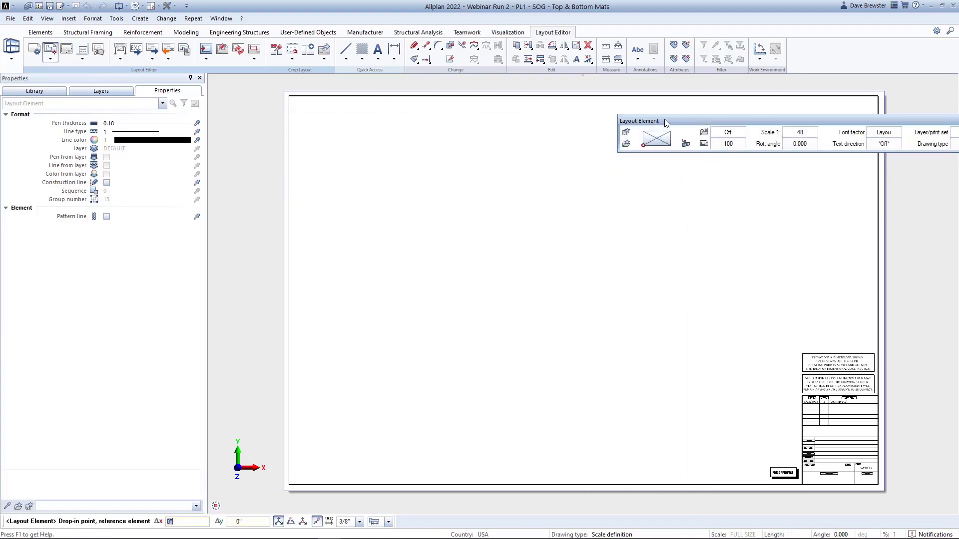
pyautogui.moveTo(664, 121); pyautogui.dragTo(627, 122)
pyautogui.click(648, 144)
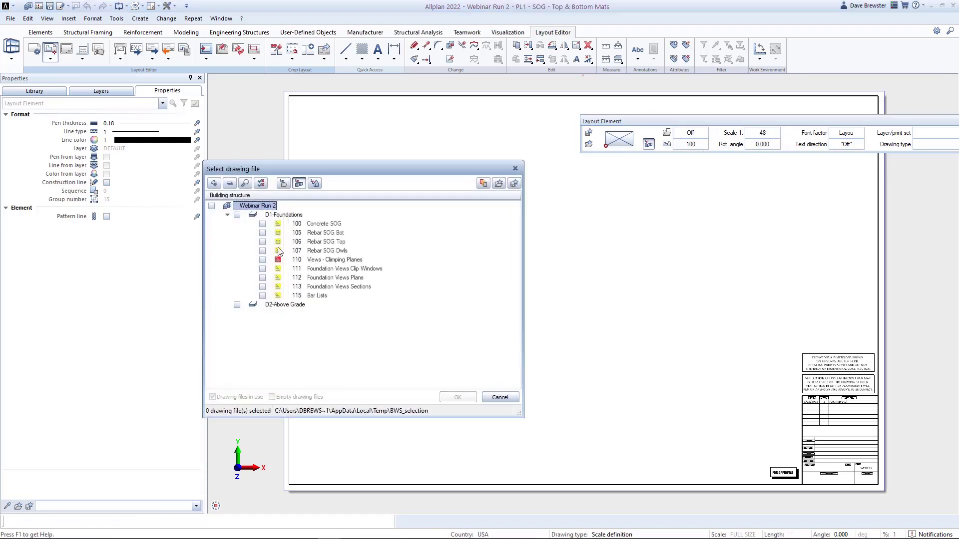
pyautogui.click(262, 269)
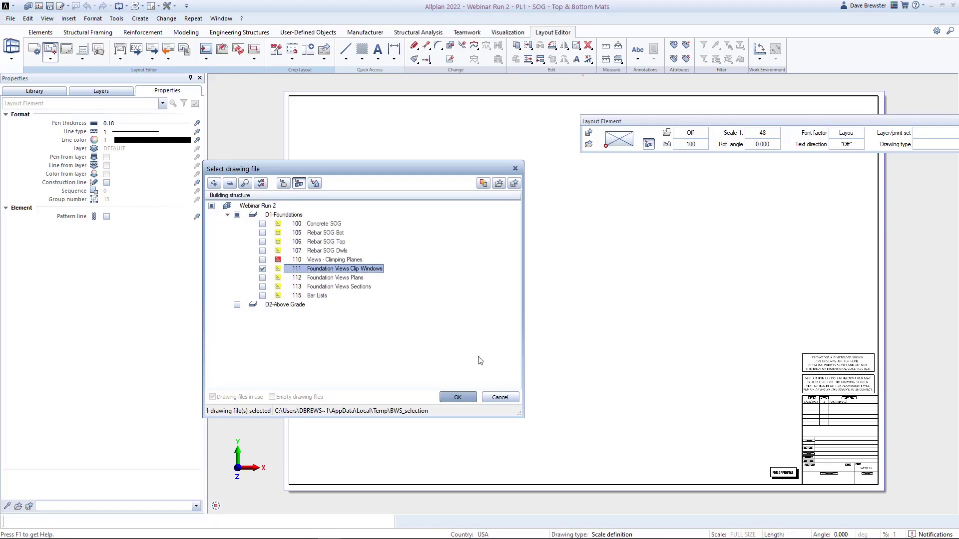
pyautogui.click(264, 278)
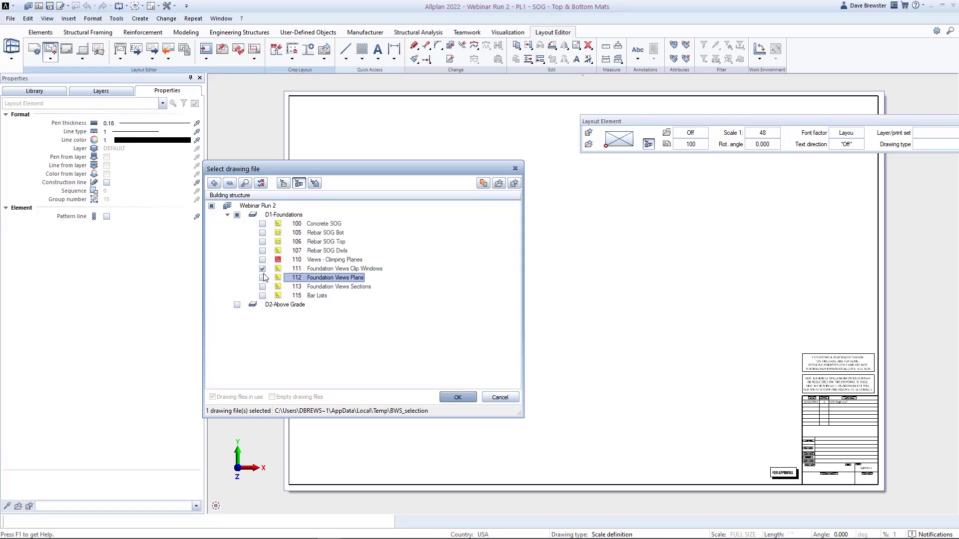
pyautogui.click(263, 270)
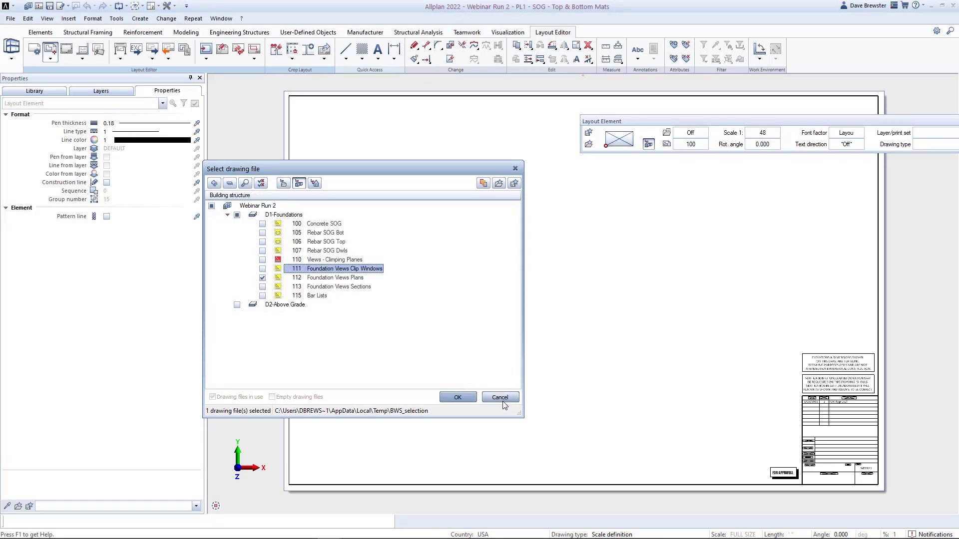
pyautogui.click(459, 397)
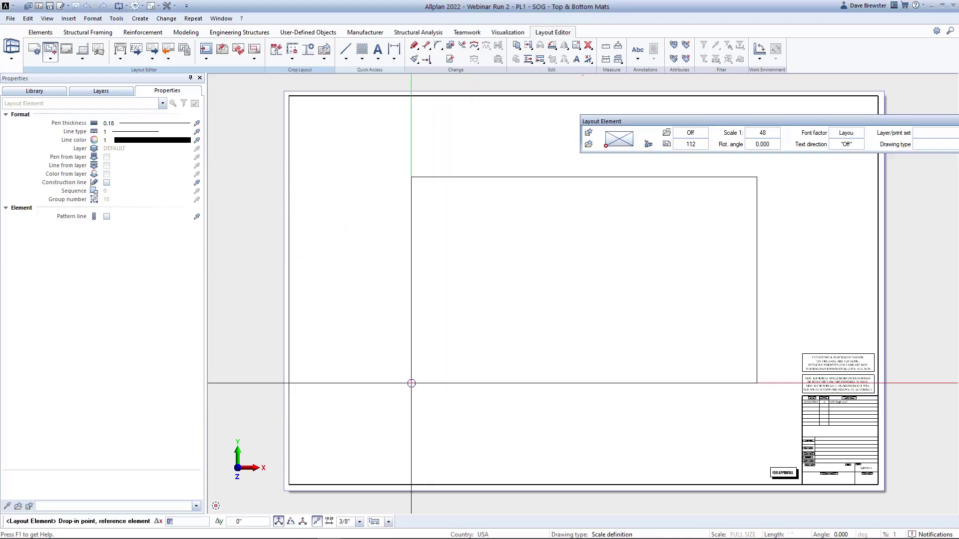
pyautogui.click(773, 133)
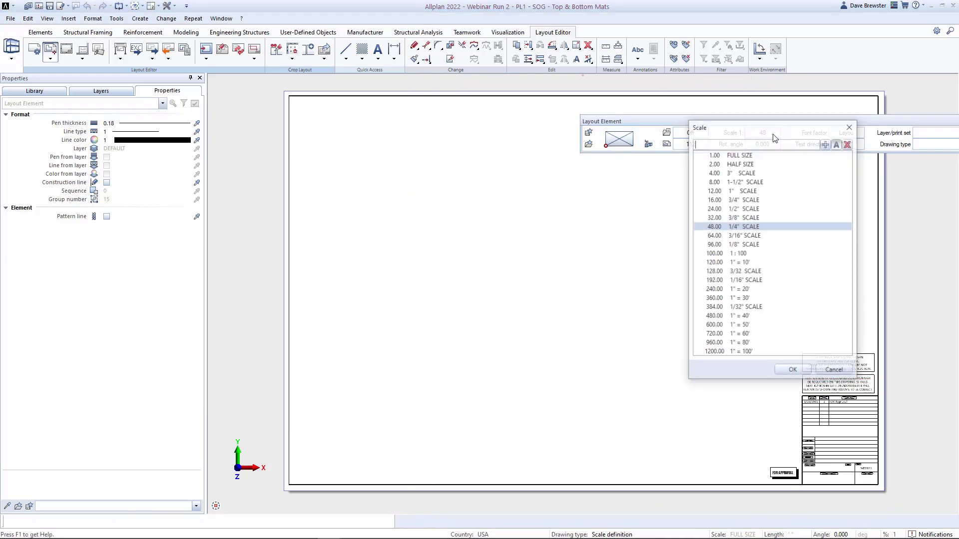
pyautogui.doubleClick(733, 218)
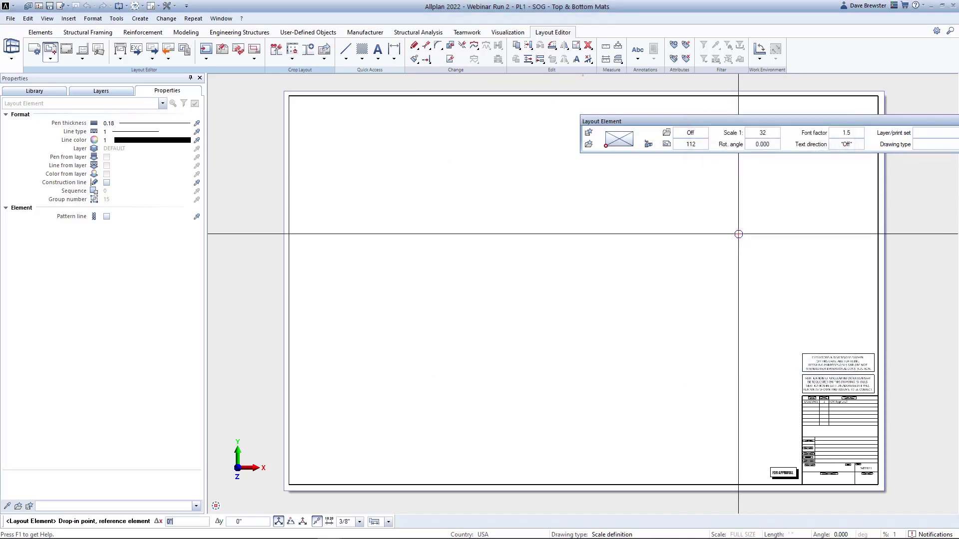
pyautogui.click(378, 445)
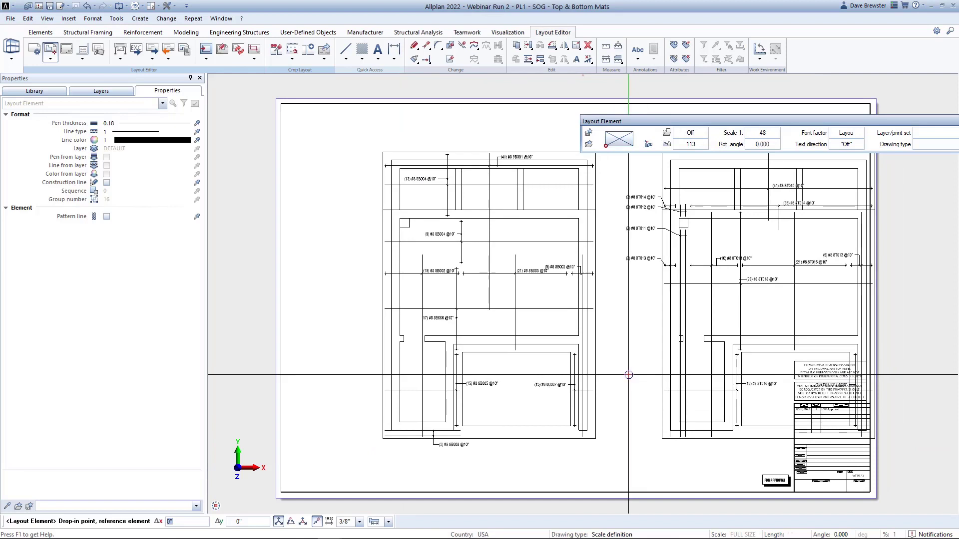
pyautogui.moveTo(654, 373); pyautogui.dragTo(632, 381, button='middle')
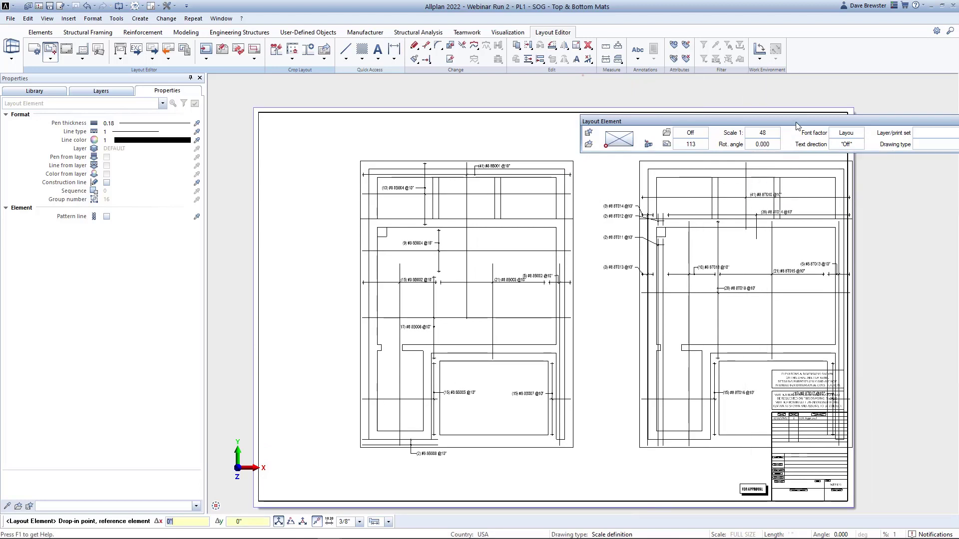
pyautogui.moveTo(797, 125); pyautogui.dragTo(709, 125)
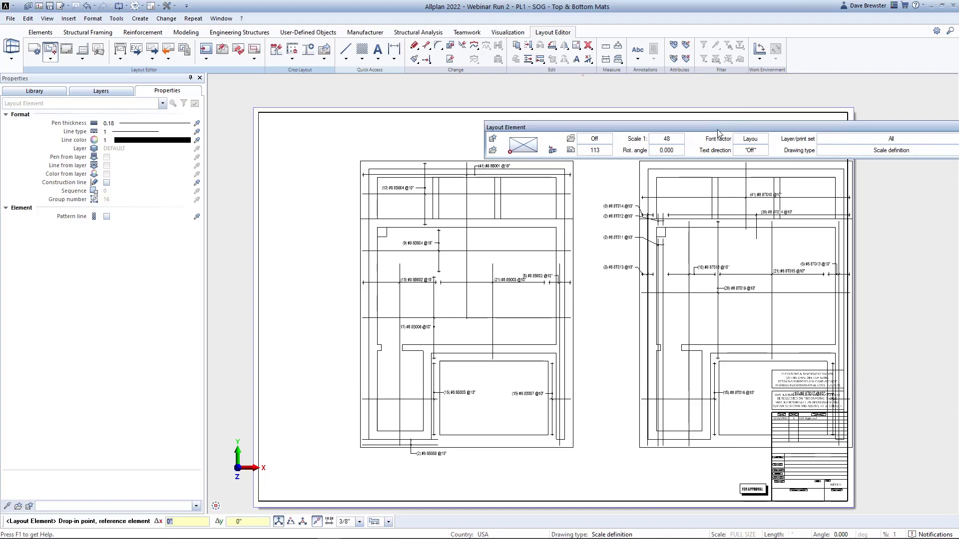
pyautogui.click(762, 141)
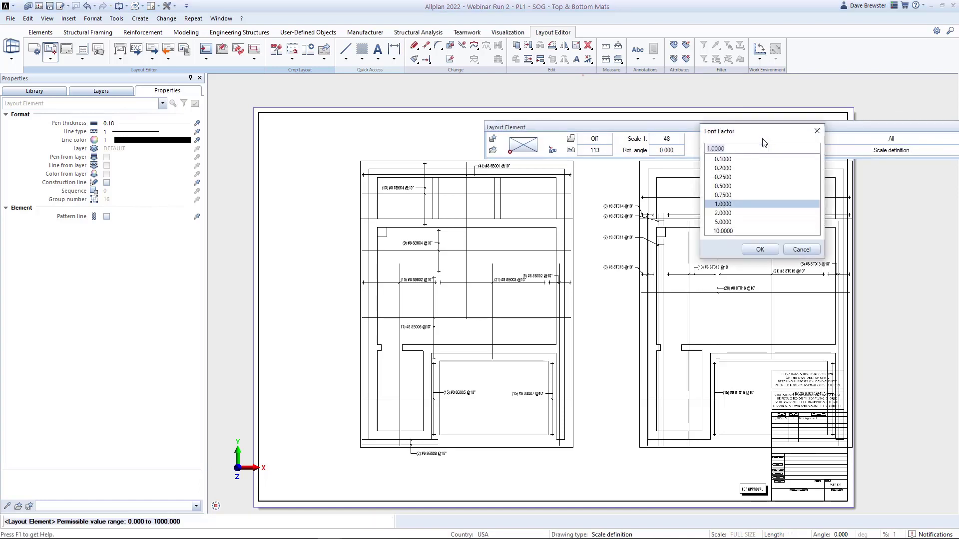
pyautogui.doubleClick(744, 195)
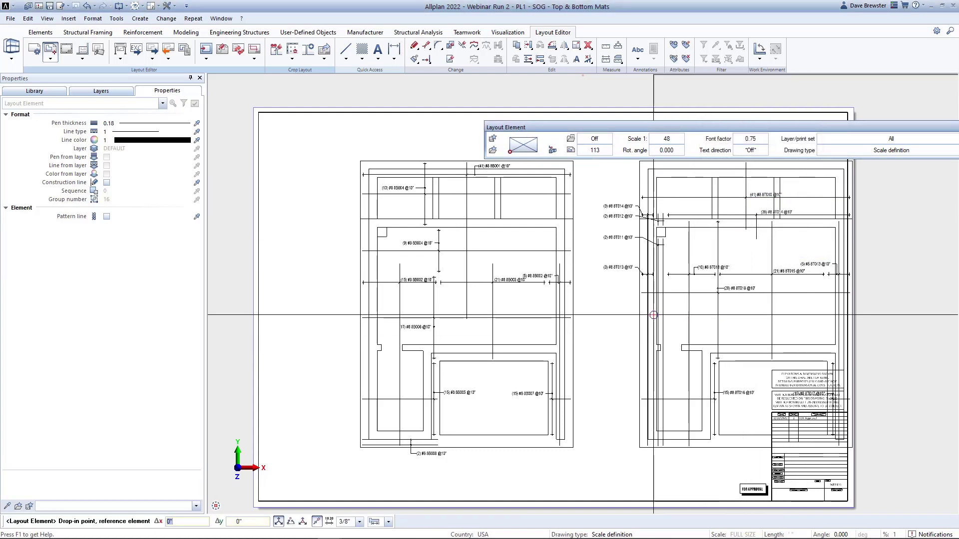
pyautogui.click(616, 185)
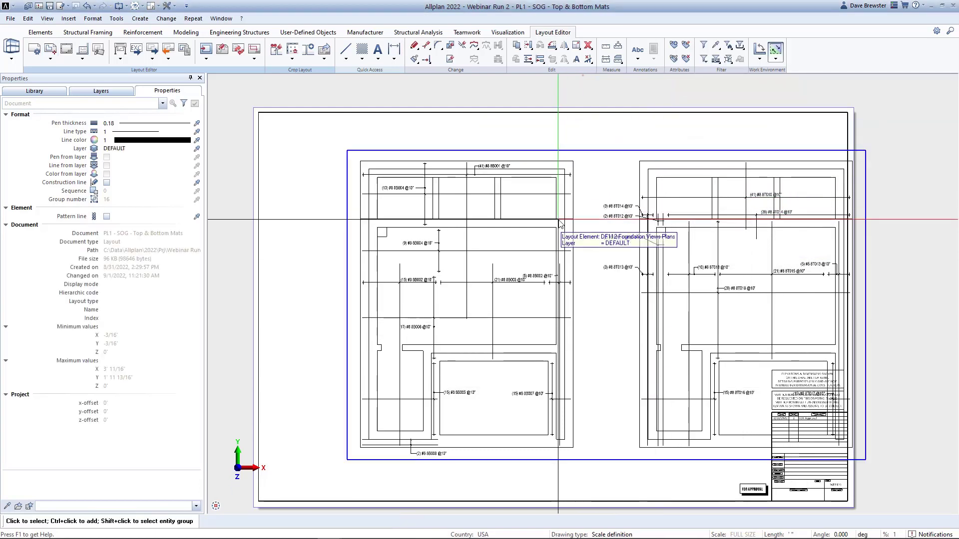
# - Set the font factor of the placed Foundation Views Plans layout element to 1
pyautogui.doubleClick(494, 228)
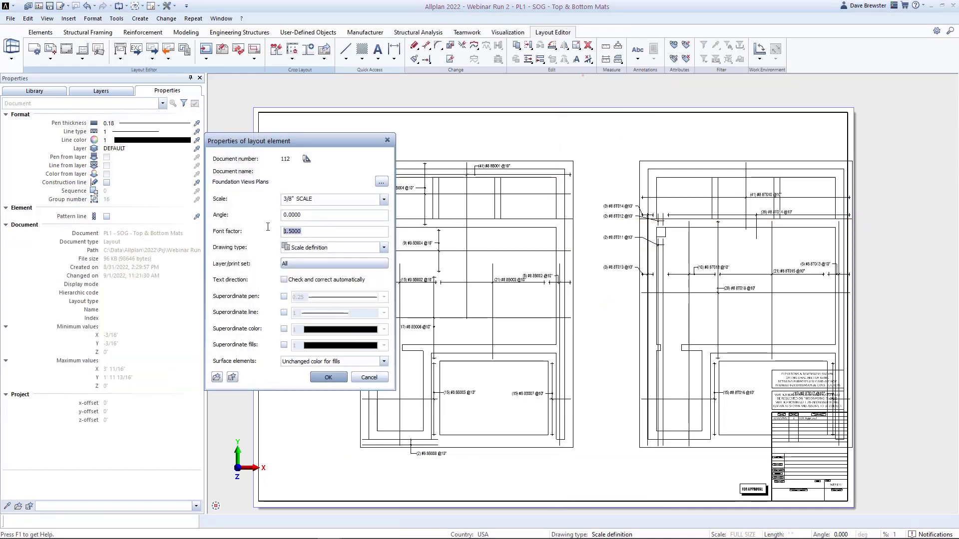
pyautogui.write('1')
pyautogui.press('Return')
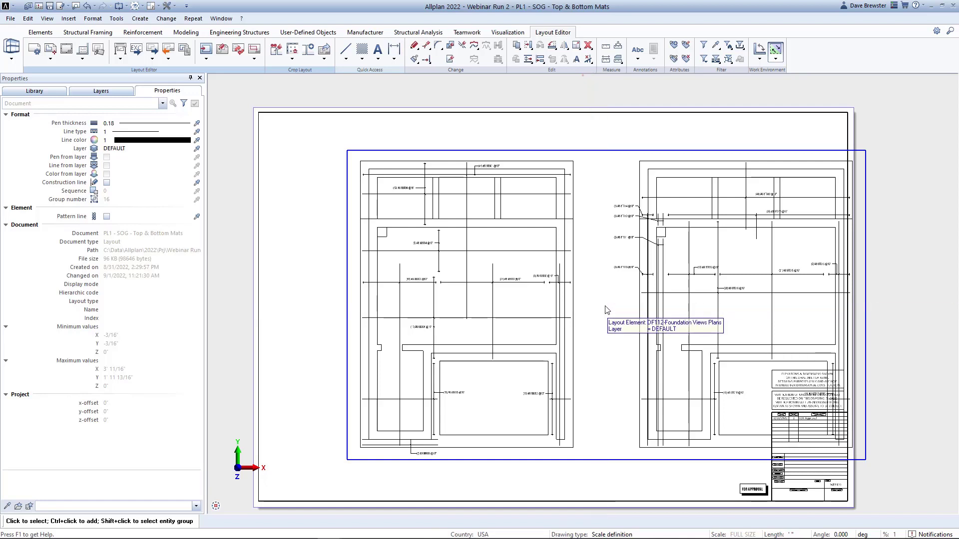
# - Add drawing file 115 Bar Lists as a layout element outside the sheet, beside the title block edge
pyautogui.click(50, 49)
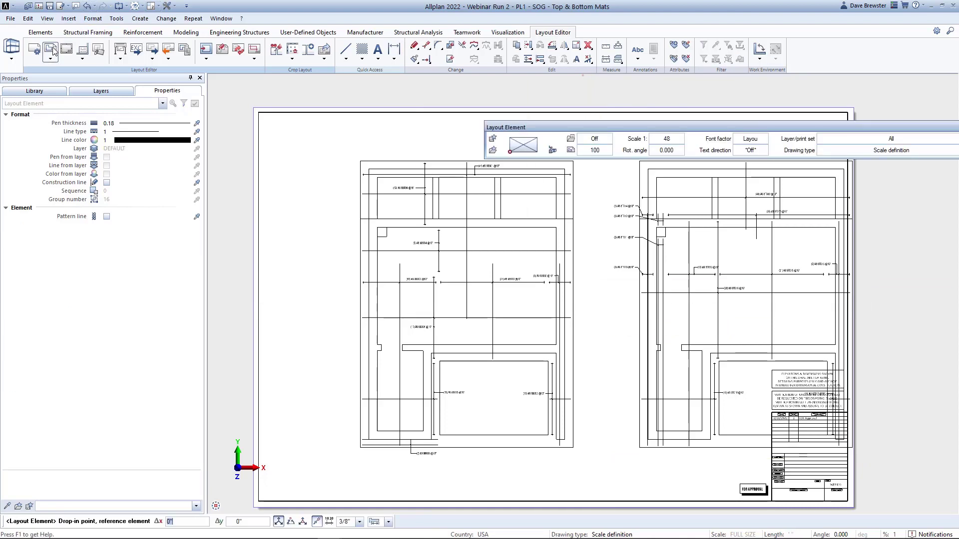
pyautogui.click(552, 150)
pyautogui.click(317, 295)
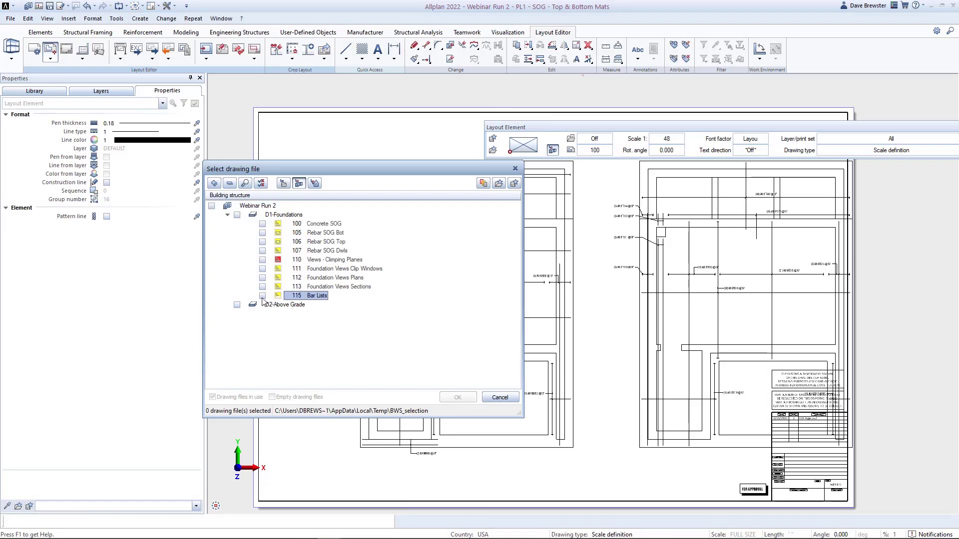
pyautogui.click(457, 397)
pyautogui.moveTo(620, 291)
pyautogui.mouseDown(button='middle')
pyautogui.moveTo(531, 370)
pyautogui.moveTo(525, 360)
pyautogui.mouseUp(button='middle')
pyautogui.scroll(-1, 526, 361)
pyautogui.click(749, 455)
pyautogui.press('Escape')
pyautogui.moveTo(727, 320); pyautogui.dragTo(726, 228, button='middle')
pyautogui.scroll(-3, 777, 235)
pyautogui.scroll(1, 726, 229)
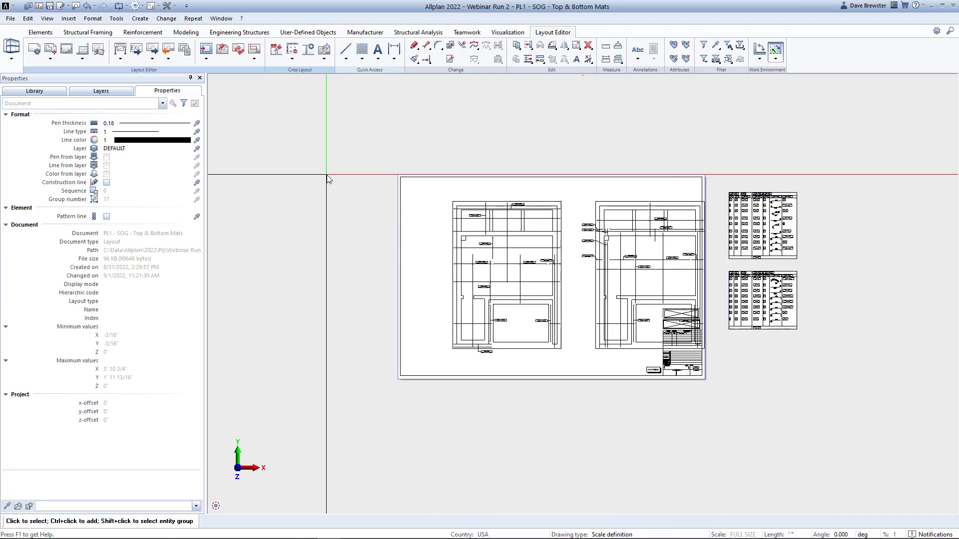
# - Copy layout 1 onto layout 2, replacing the existing entry and copying the name along
pyautogui.press('F2')
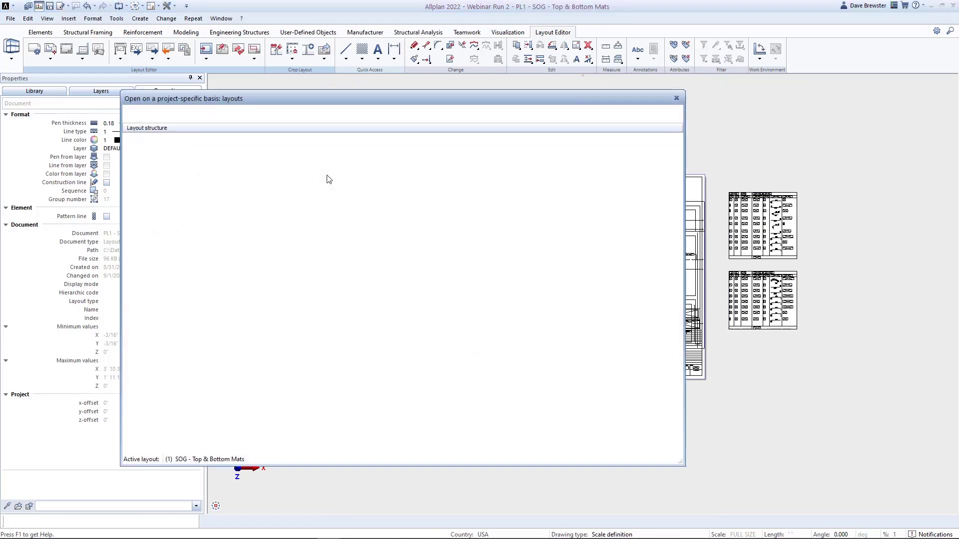
pyautogui.rightClick(208, 164)
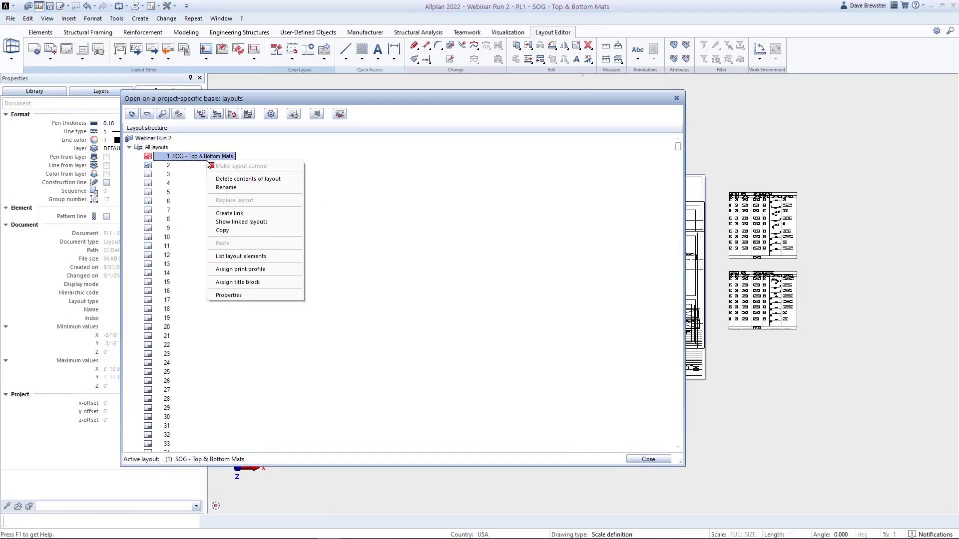
pyautogui.click(241, 230)
pyautogui.rightClick(172, 170)
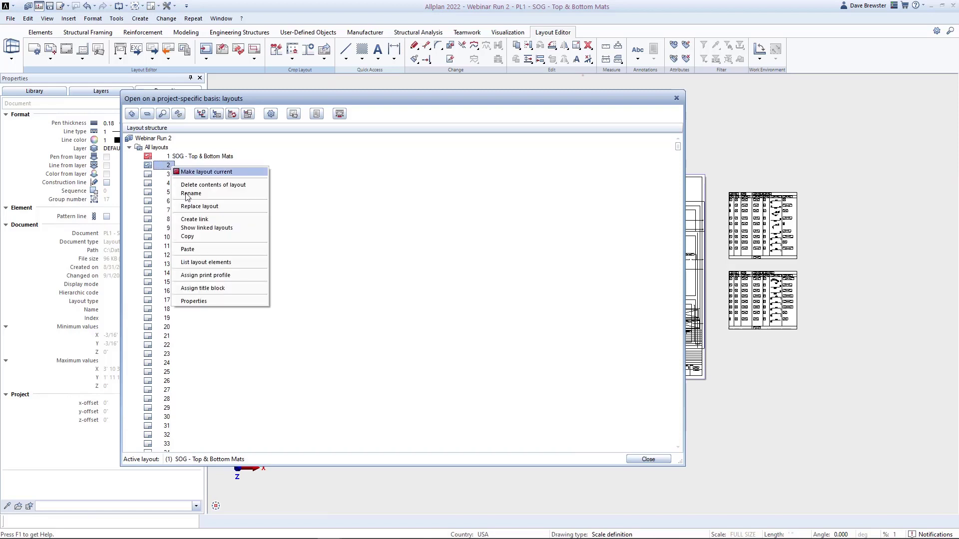
pyautogui.click(244, 248)
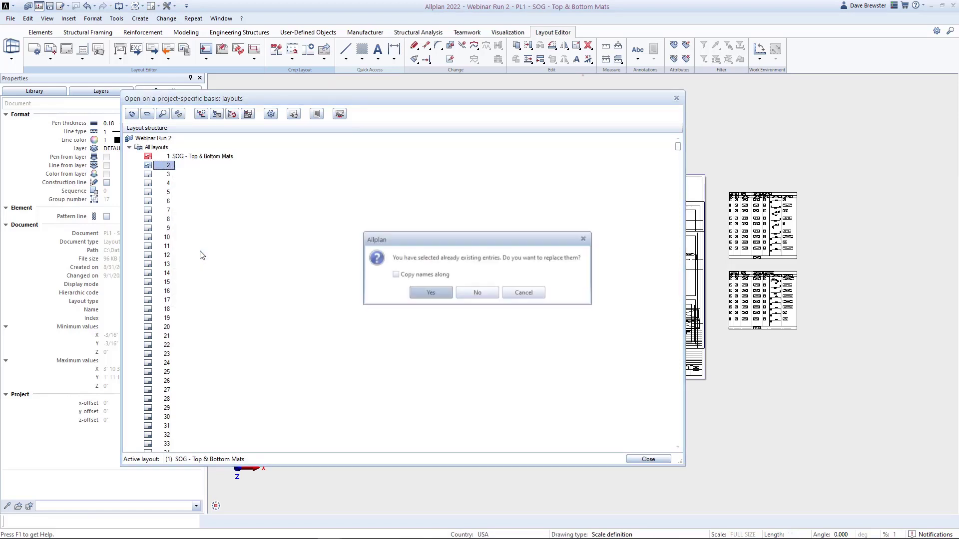
pyautogui.click(395, 276)
pyautogui.click(430, 293)
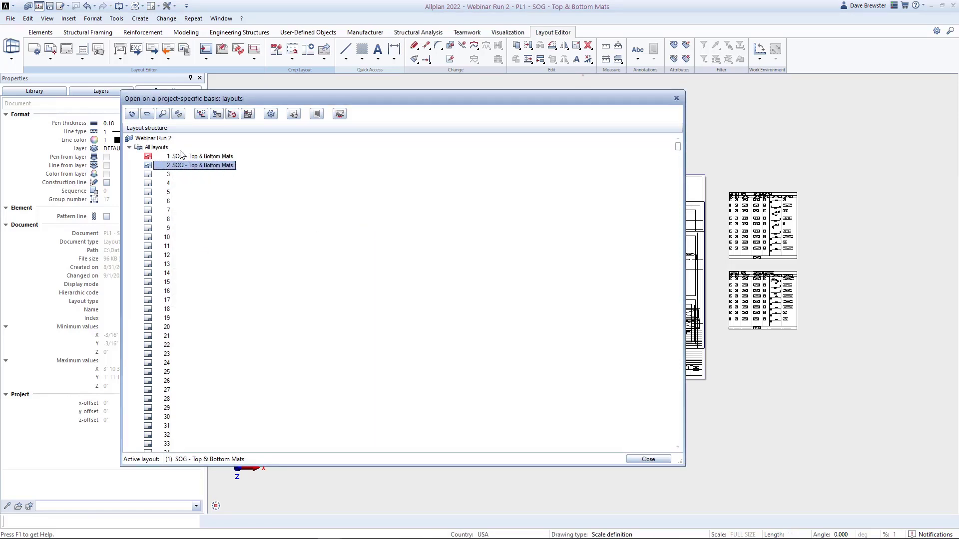
# - Rename layout 1 as SOG - Bottom Mat and layout 2 as SOG - Top Mat
pyautogui.click(214, 156)
pyautogui.click(220, 157)
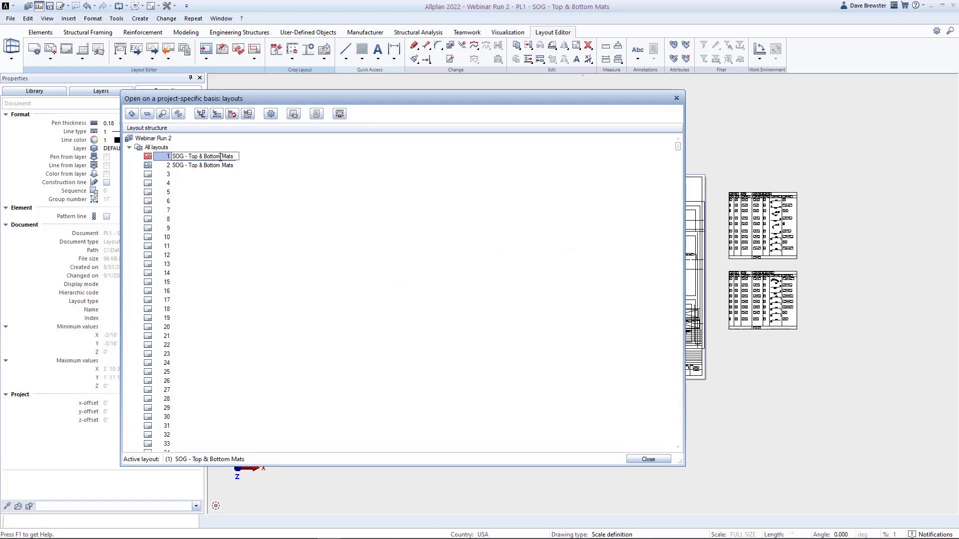
pyautogui.press('BackSpace')
pyautogui.press('BackSpace')
pyautogui.press('BackSpace')
pyautogui.press('BackSpace')
pyautogui.press('BackSpace')
pyautogui.press('BackSpace')
pyautogui.click(224, 166)
pyautogui.click(225, 165)
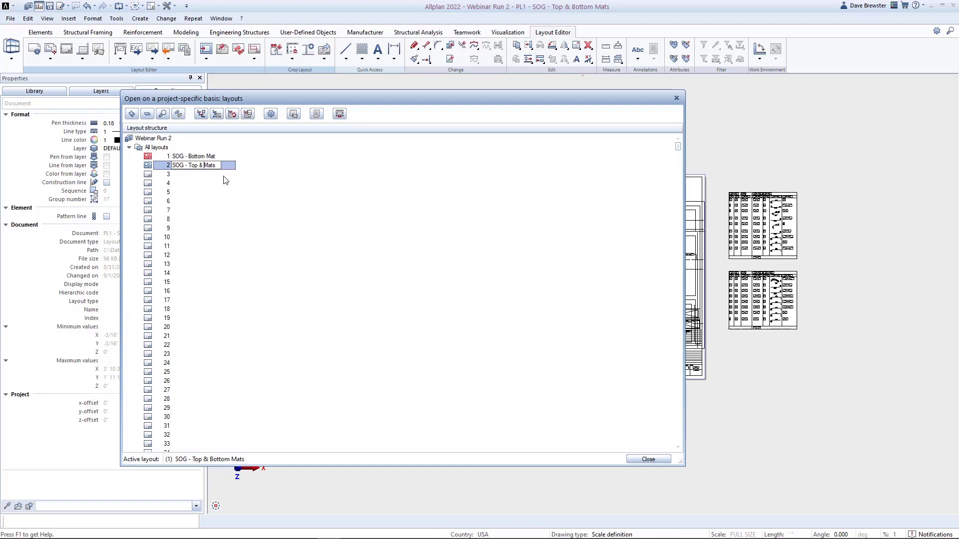
pyautogui.press('BackSpace')
pyautogui.click(286, 193)
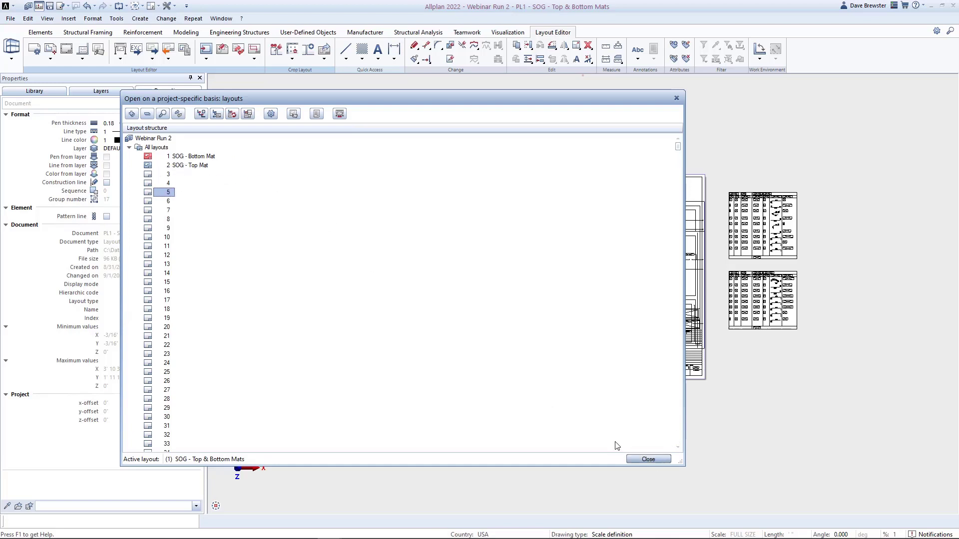
# - Keep SOG - Bottom Mat as the active layout and return to its sheet
pyautogui.click(149, 158)
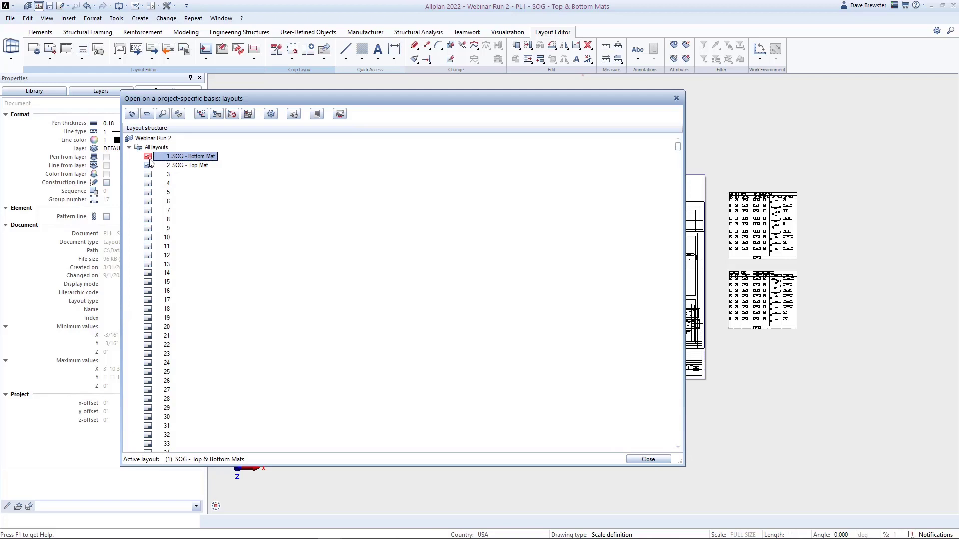
pyautogui.click(648, 460)
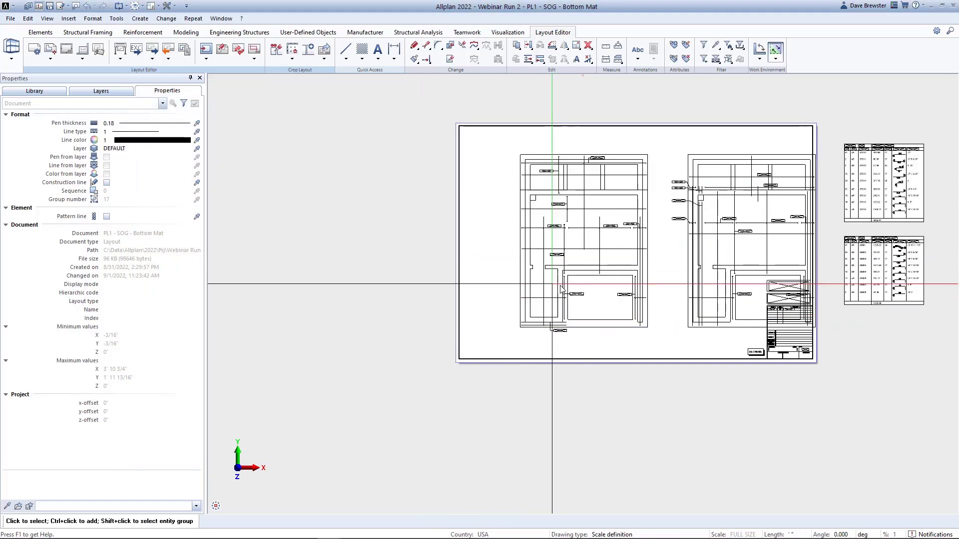
pyautogui.moveTo(526, 267); pyautogui.dragTo(521, 311, button='middle')
pyautogui.doubleClick(313, 212)
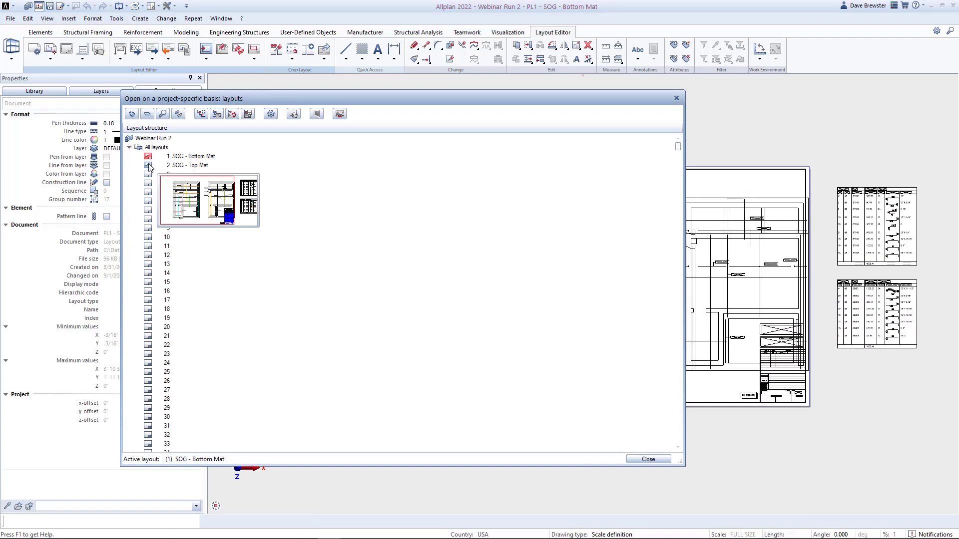
pyautogui.click(648, 459)
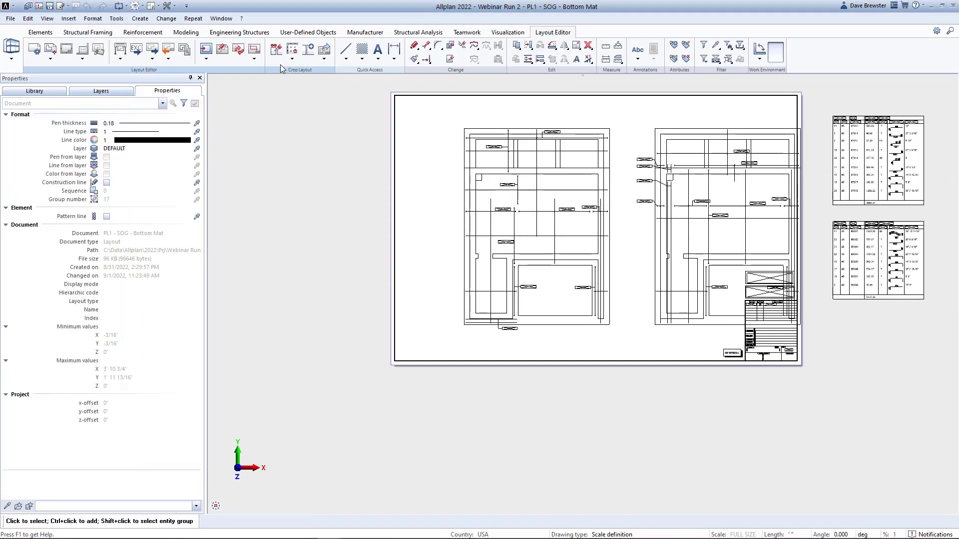
# - Crop the already placed foundation plans to the bottom mat plan using a rectangular layout window
pyautogui.click(258, 55)
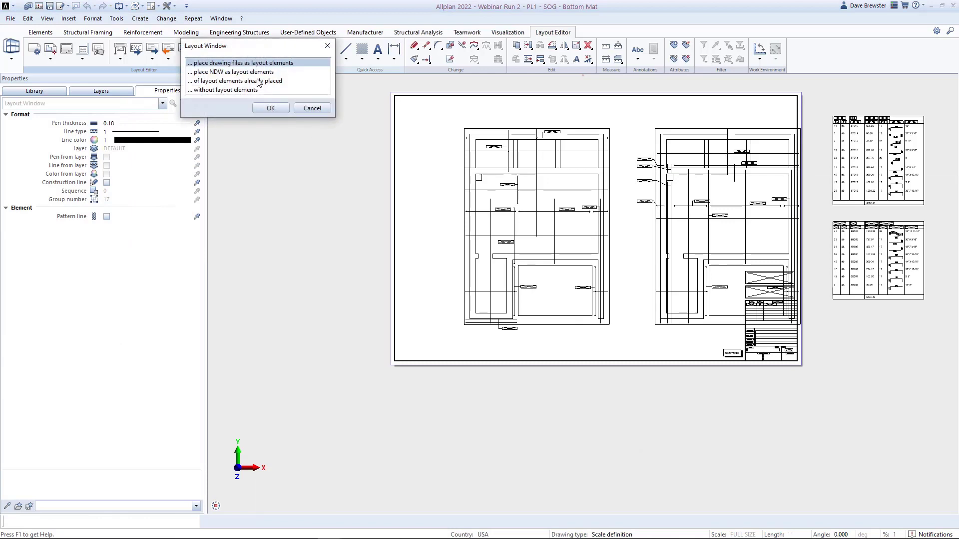
pyautogui.click(270, 107)
pyautogui.click(451, 148)
pyautogui.click(443, 116)
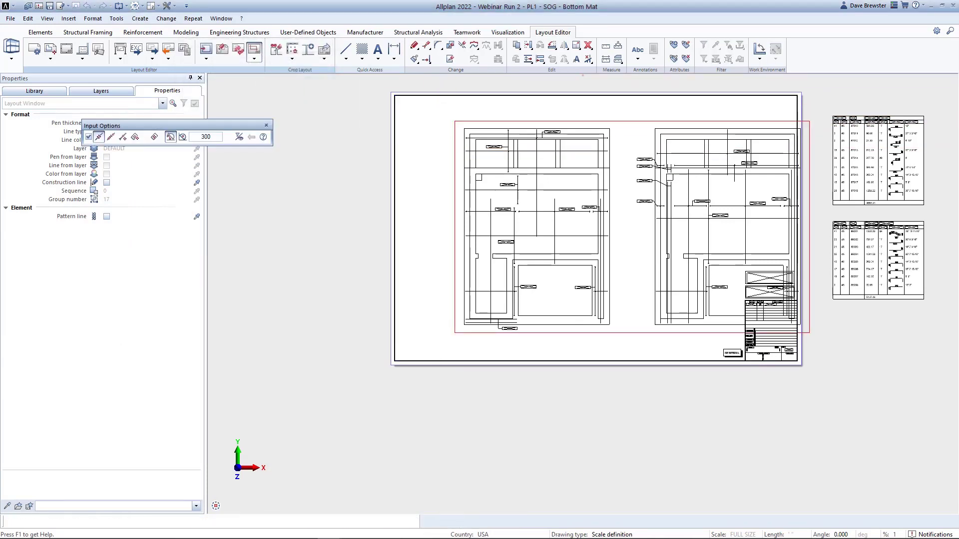
pyautogui.click(620, 339)
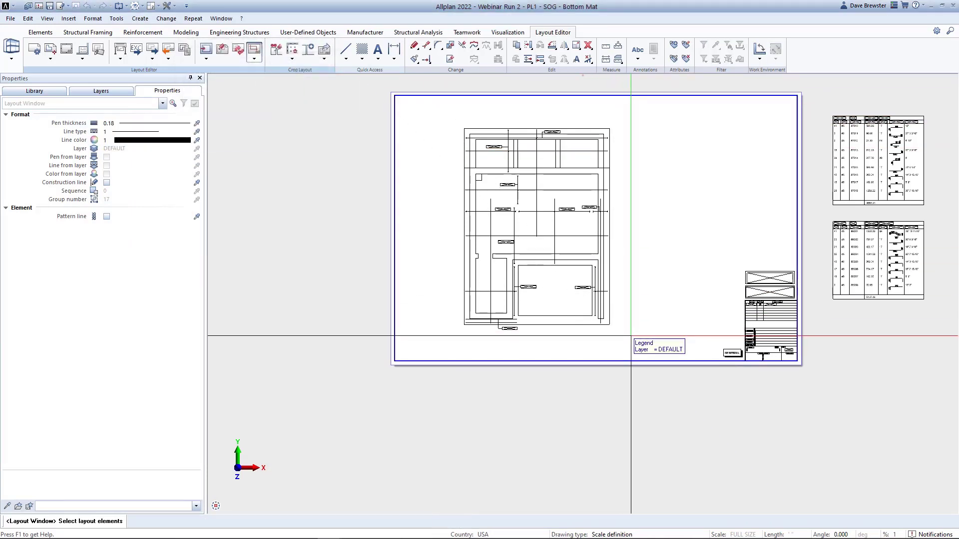
# - Crop the placed bar lists to the F123 Bottom Bars table with a rectangular layout window
pyautogui.click(872, 179)
pyautogui.scroll(5, 871, 179)
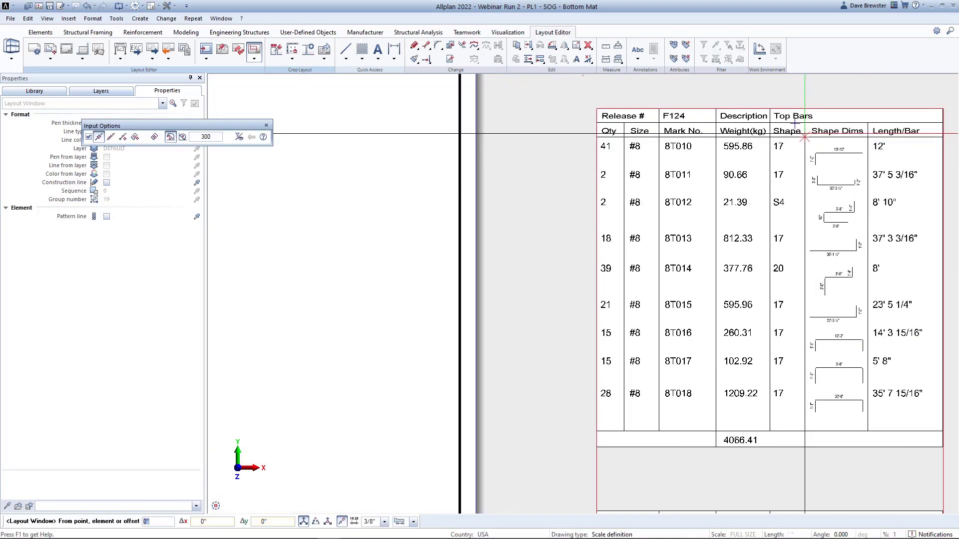
pyautogui.scroll(-4, 761, 295)
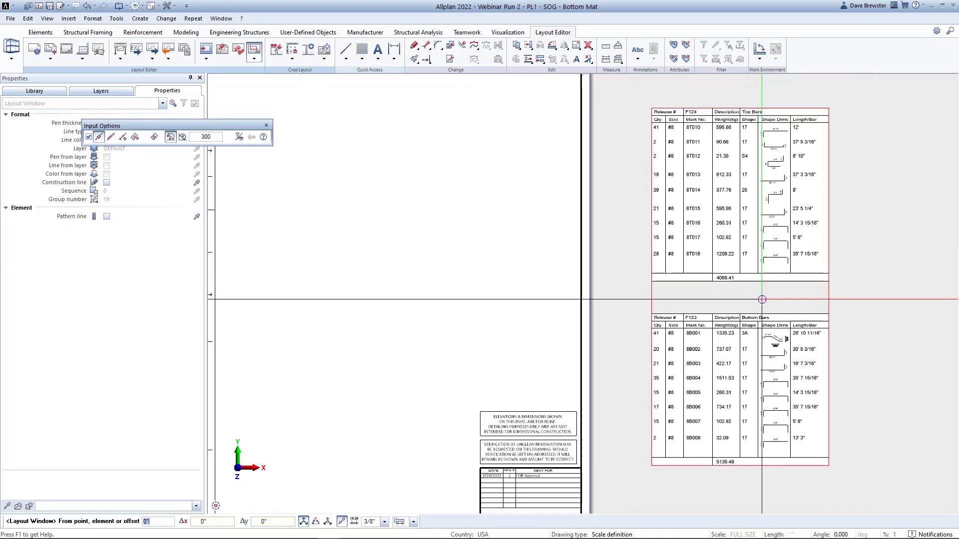
pyautogui.moveTo(761, 295); pyautogui.dragTo(743, 248, button='middle')
pyautogui.click(616, 260)
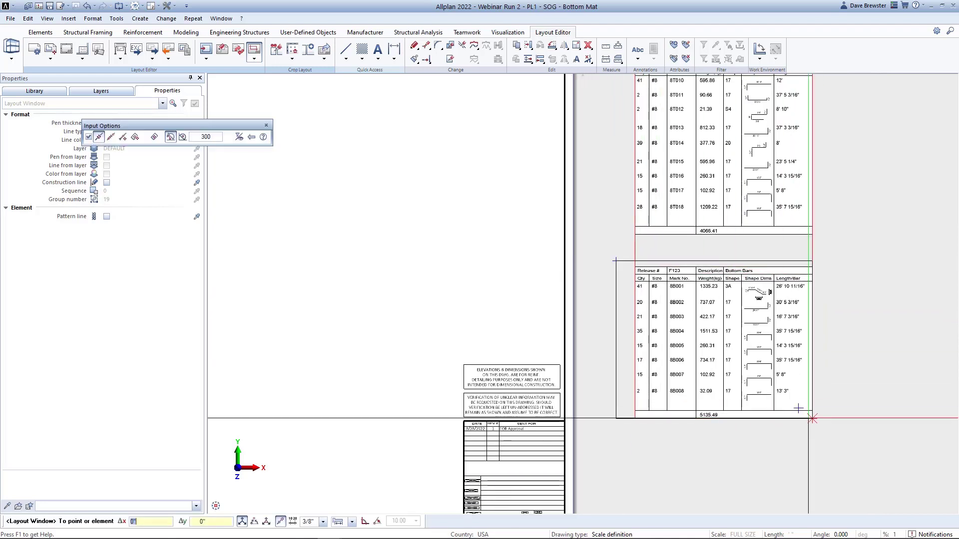
pyautogui.click(827, 431)
pyautogui.press('Escape')
pyautogui.press('Escape')
# - Move the cropped Bottom Bars list onto the sheet, beside the upper part of the foundation plan
pyautogui.click(740, 350)
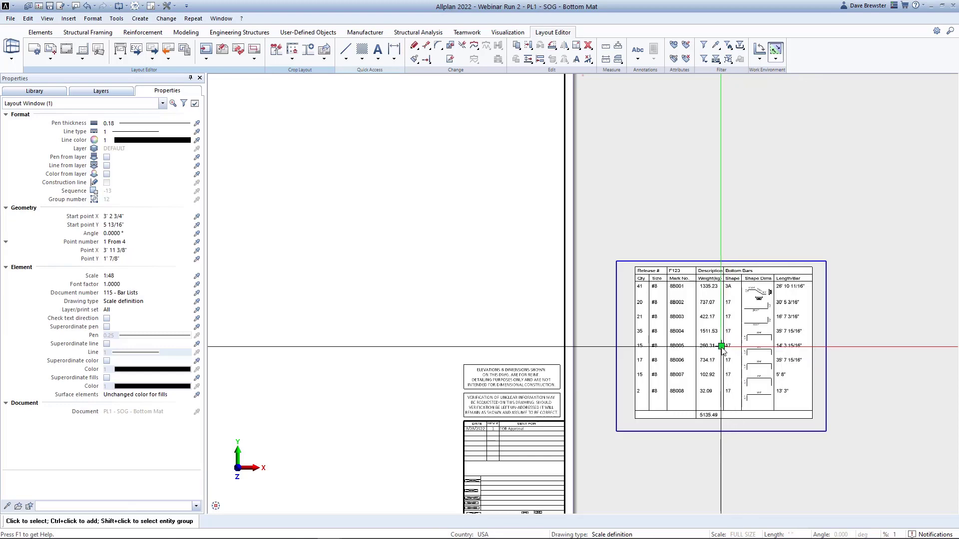
pyautogui.click(721, 347)
pyautogui.scroll(-2, 522, 216)
pyautogui.moveTo(523, 216); pyautogui.dragTo(658, 265, button='middle')
pyautogui.scroll(1, 602, 239)
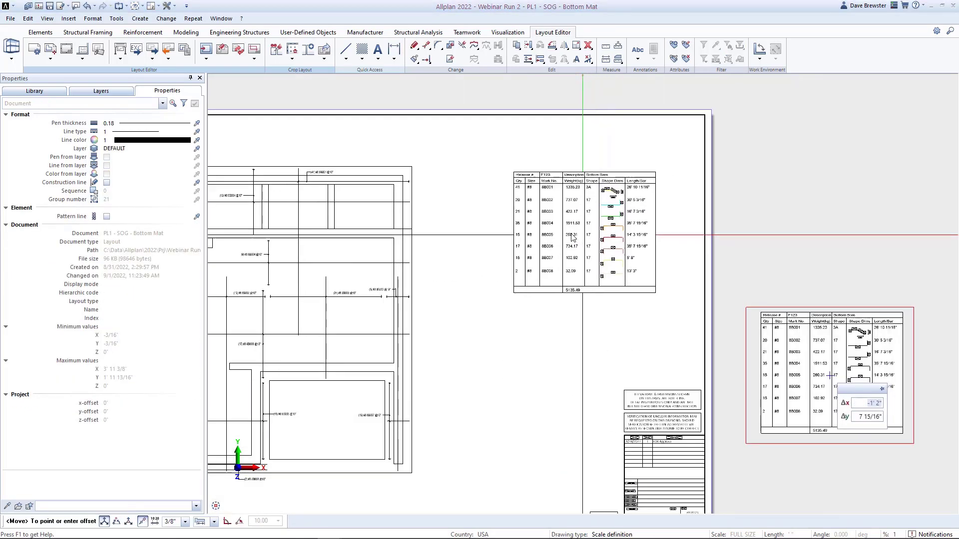
pyautogui.click(552, 242)
pyautogui.scroll(-1, 556, 243)
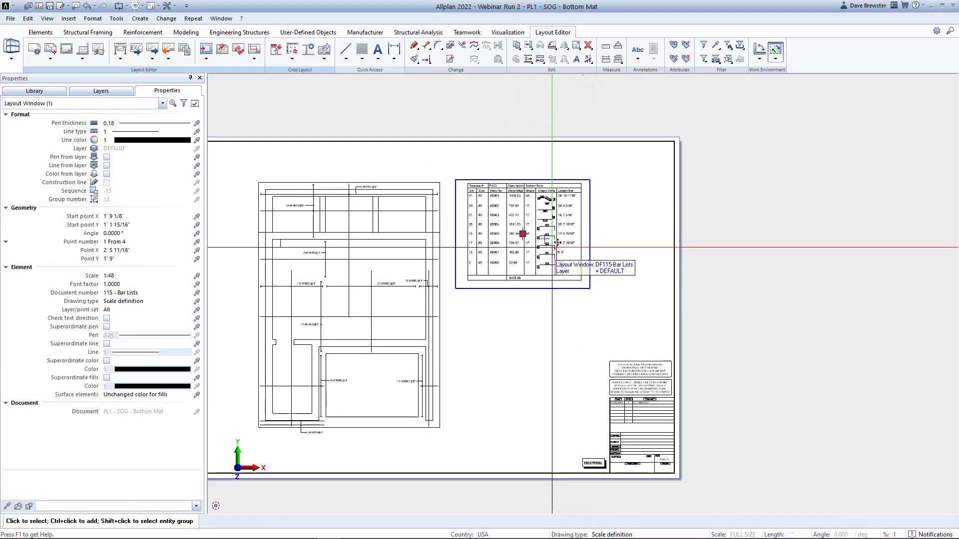
pyautogui.moveTo(557, 243); pyautogui.dragTo(633, 220, button='middle')
pyautogui.scroll(1, 633, 223)
pyautogui.scroll(-1, 633, 223)
pyautogui.scroll(1, 633, 224)
pyautogui.scroll(-3, 636, 230)
pyautogui.press('Escape')
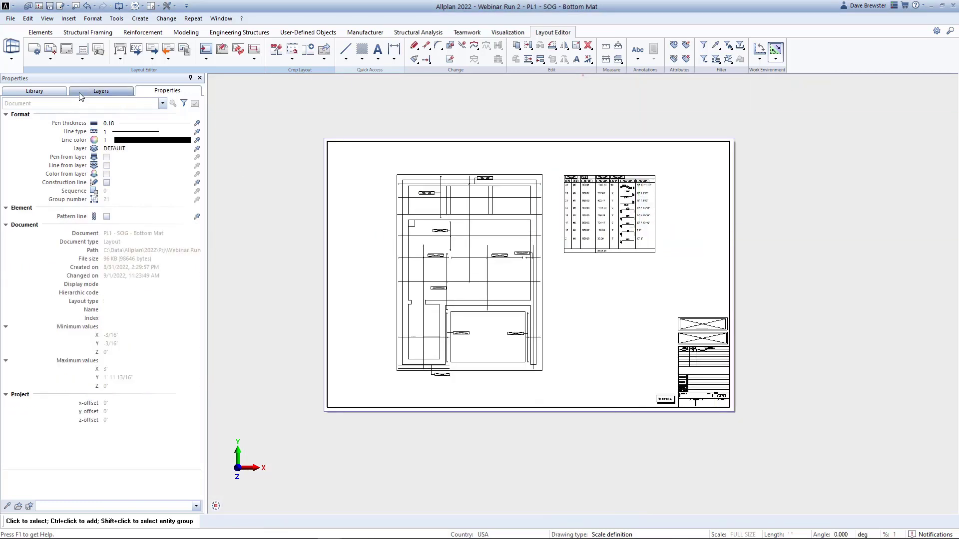
# - Insert the Plan Label symbol from the Office library contents, centred beneath the foundation plan
pyautogui.click(35, 91)
pyautogui.click(54, 173)
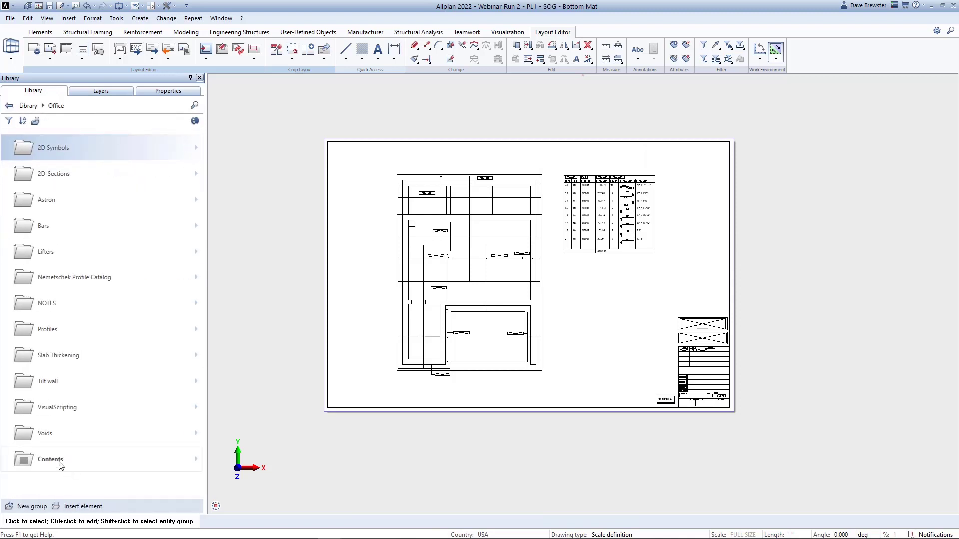
pyautogui.click(50, 460)
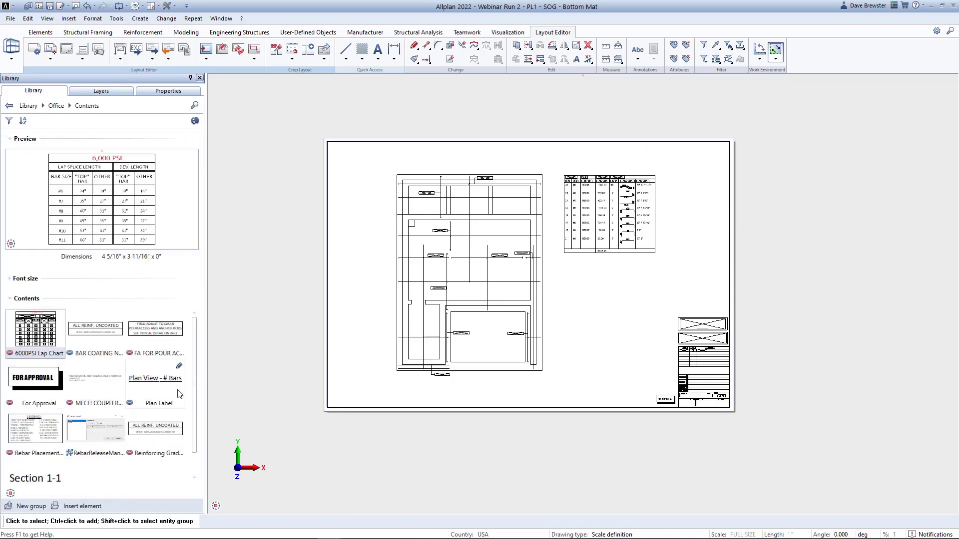
pyautogui.moveTo(159, 384); pyautogui.dragTo(411, 426)
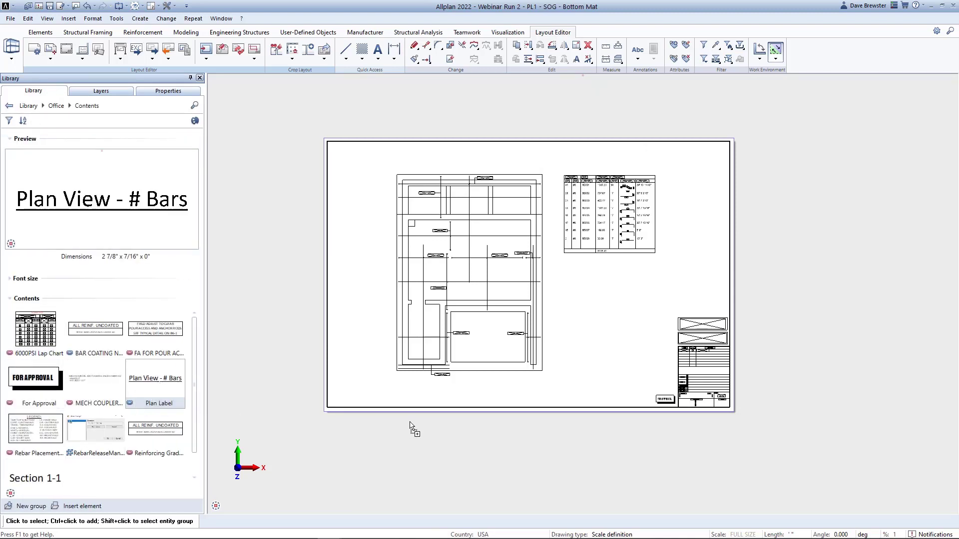
pyautogui.click(464, 387)
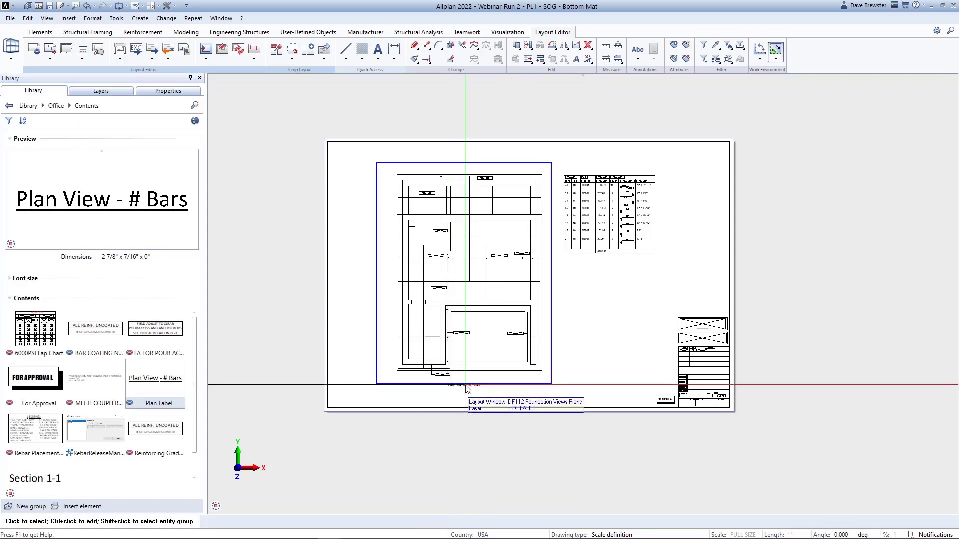
# - Change the plan label text to "Plan View - Bottom Bars"
pyautogui.scroll(2, 465, 387)
pyautogui.doubleClick(465, 386)
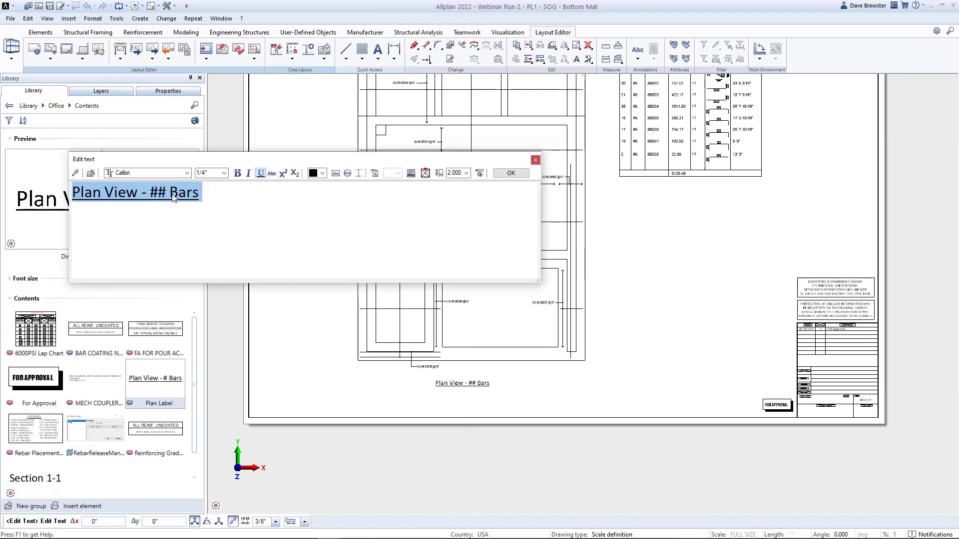
pyautogui.click(168, 198)
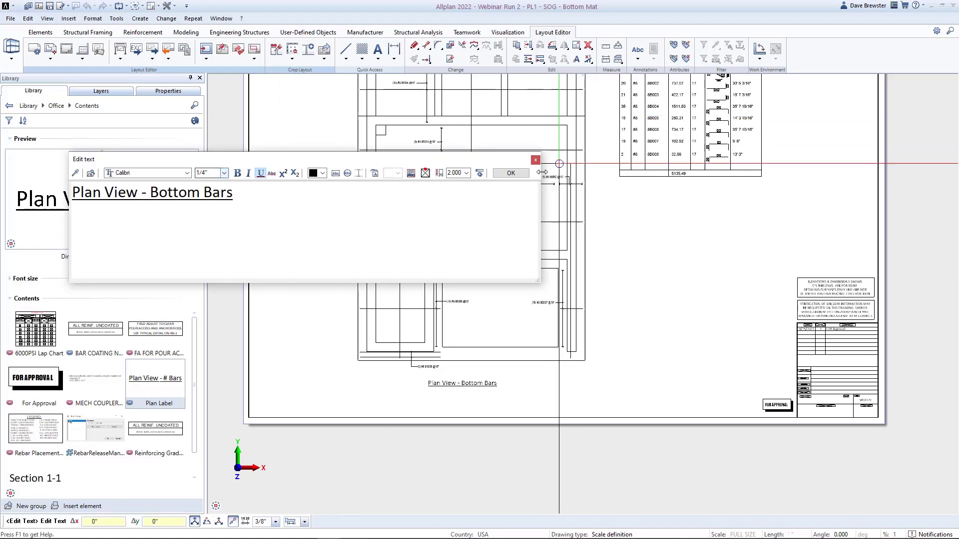
pyautogui.click(520, 174)
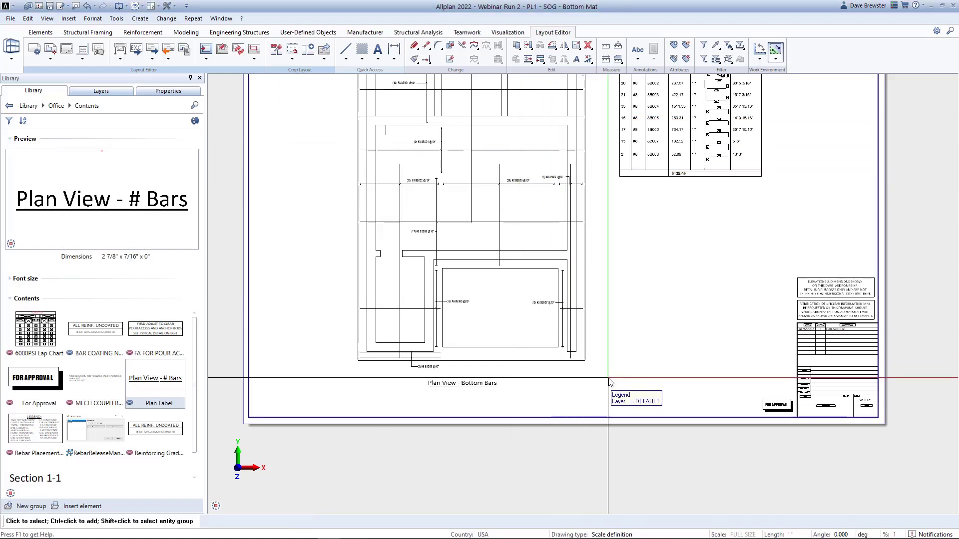
# - Insert the Reinforcing Grade Note symbol from the library directly above the notes over the title block
pyautogui.scroll(-3, 551, 284)
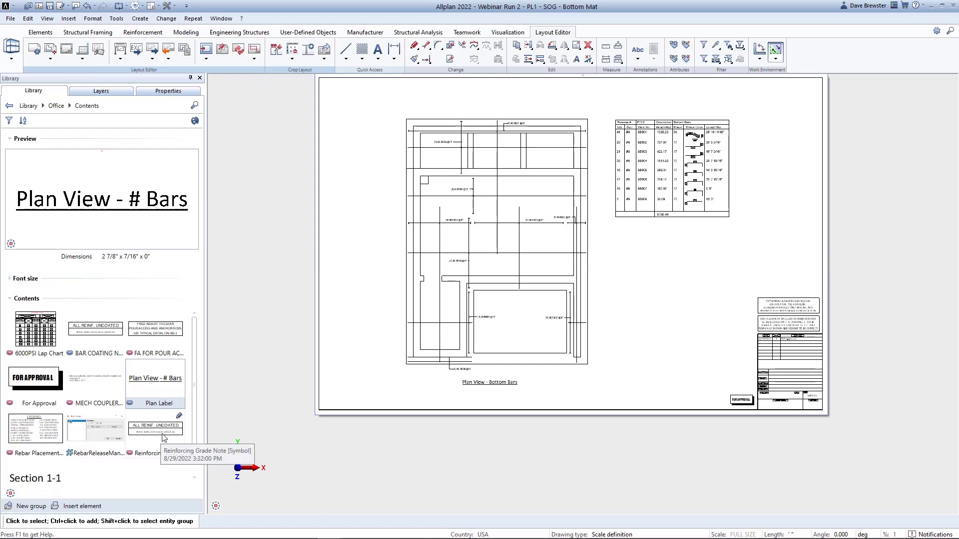
pyautogui.moveTo(163, 438); pyautogui.dragTo(533, 388)
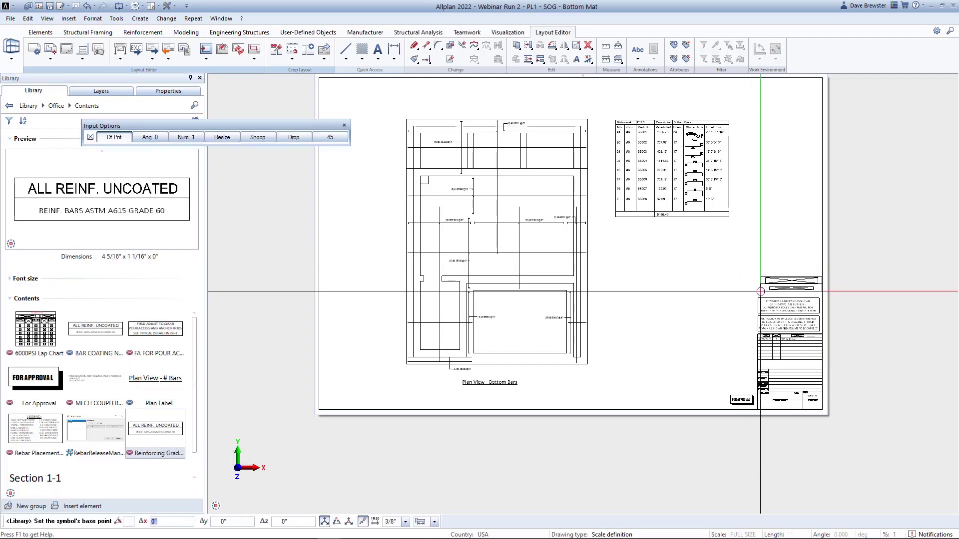
pyautogui.click(759, 288)
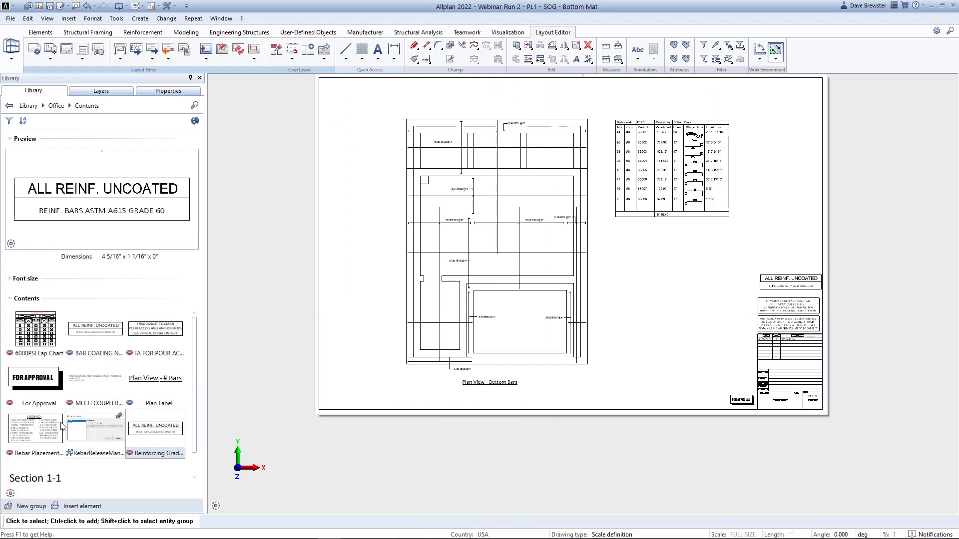
# - Switch to layout 2, SOG - Top Mat
pyautogui.moveTo(307, 271); pyautogui.dragTo(332, 321, button='middle')
pyautogui.doubleClick(258, 272)
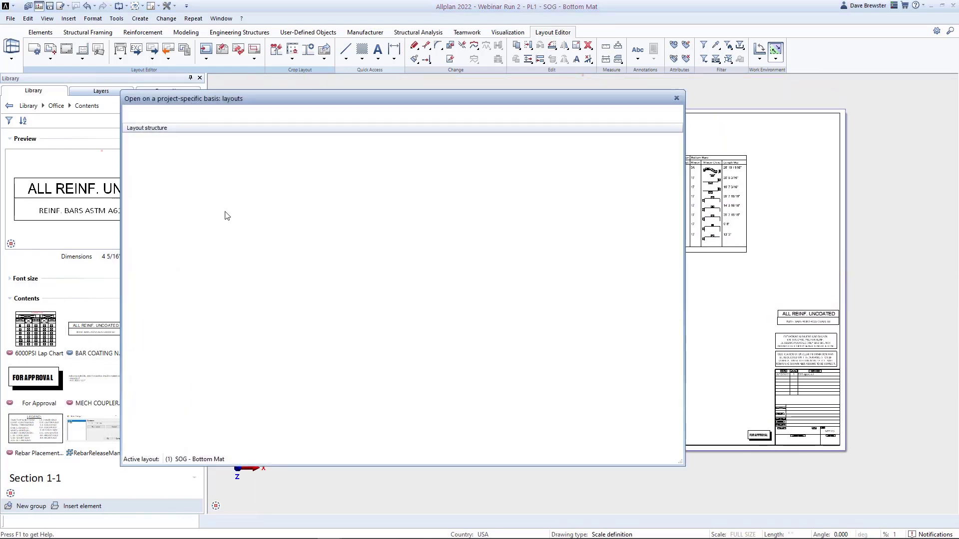
pyautogui.doubleClick(188, 166)
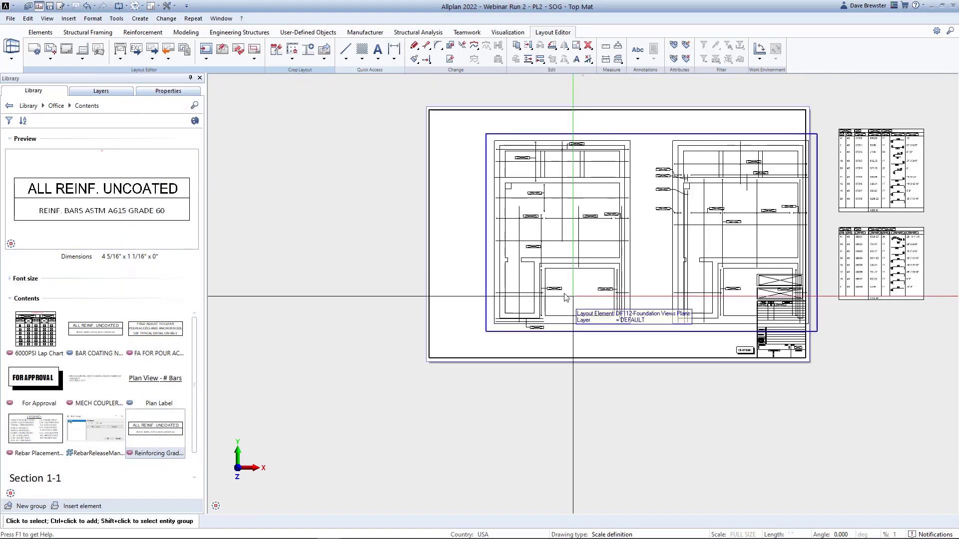
# - Crop the already placed foundation plans to the top mat plan using a rectangular layout window
pyautogui.moveTo(632, 200); pyautogui.dragTo(578, 223, button='middle')
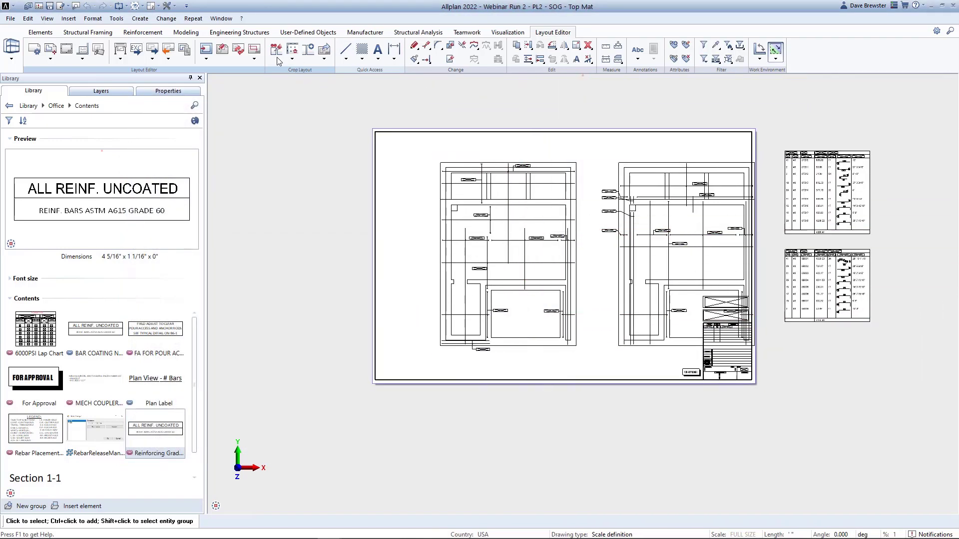
pyautogui.click(253, 50)
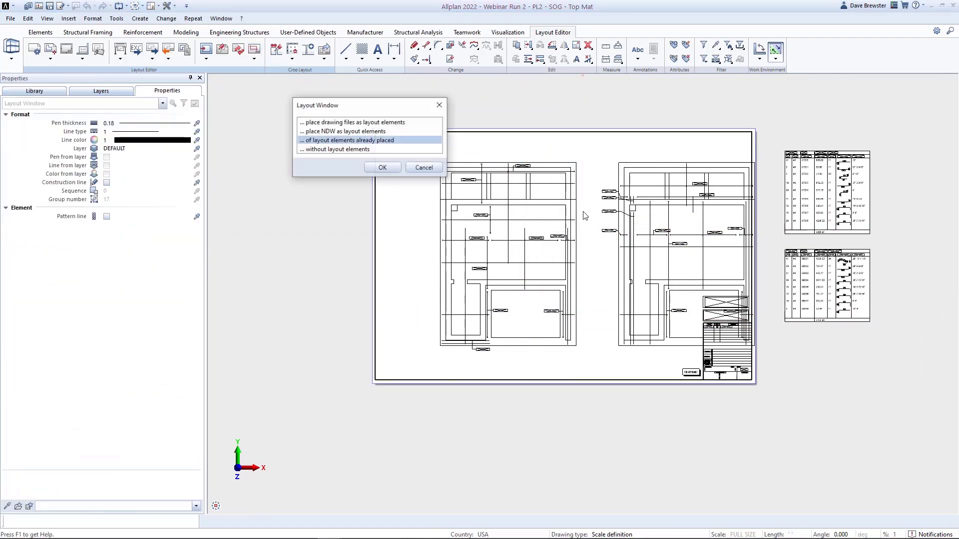
pyautogui.click(380, 168)
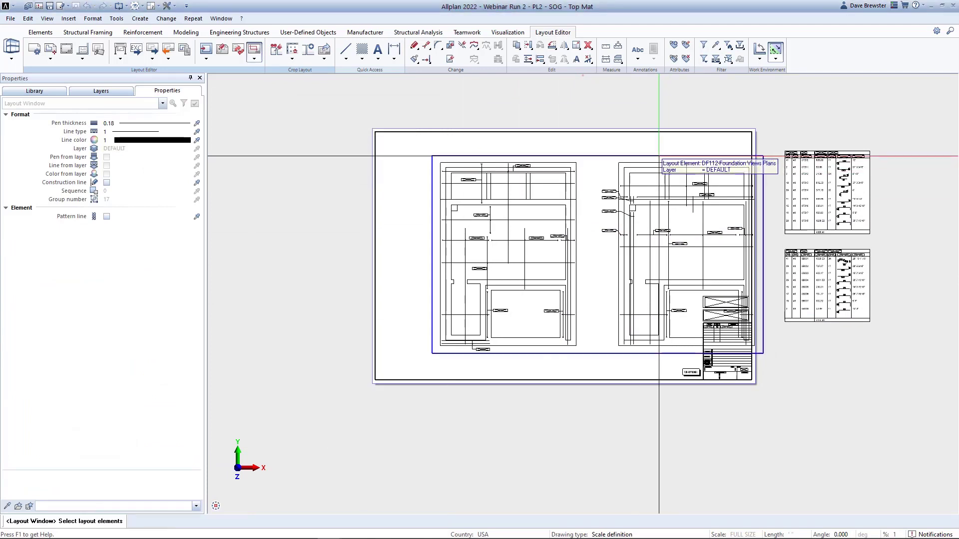
pyautogui.click(593, 142)
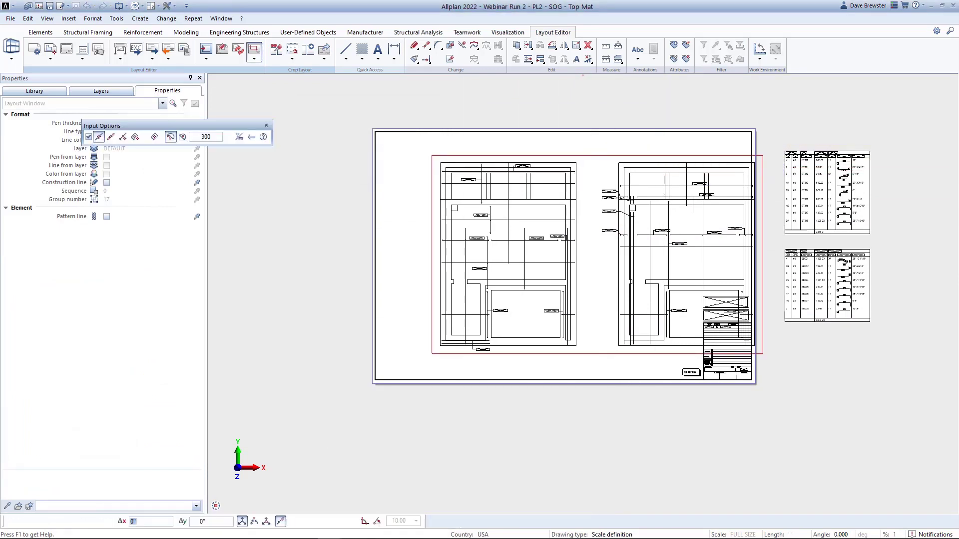
pyautogui.click(772, 364)
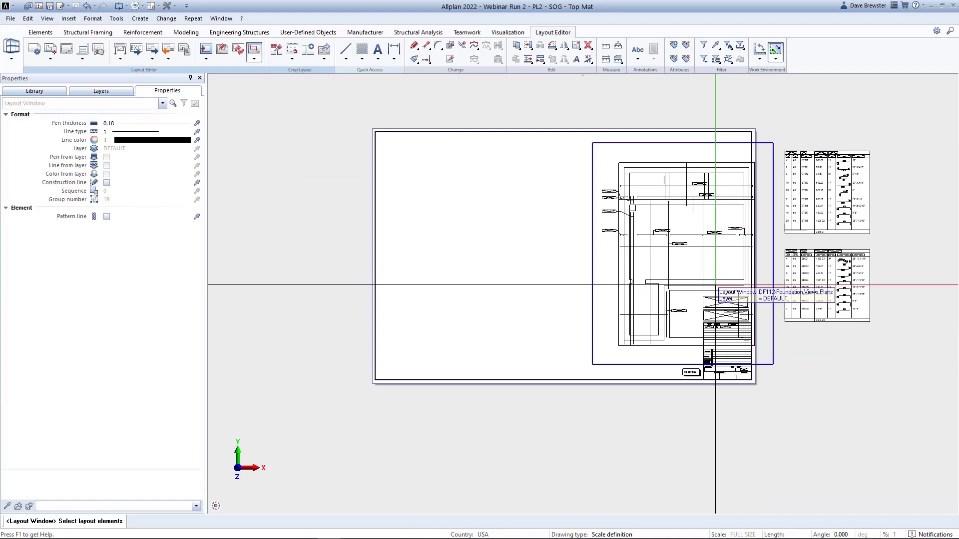
# - Crop the placed bar lists to the Top Bars table with a rectangular layout window
pyautogui.click(806, 190)
pyautogui.click(779, 143)
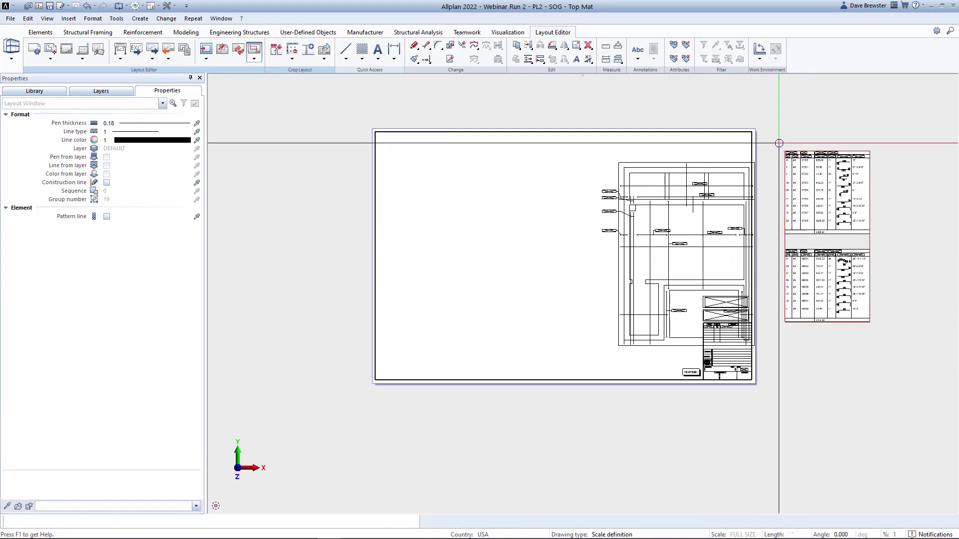
pyautogui.click(875, 238)
pyautogui.press('Escape')
# - Move the top mat plan clear of the title block and place the Top Bars list beside it on the sheet
pyautogui.click(684, 253)
pyautogui.click(503, 253)
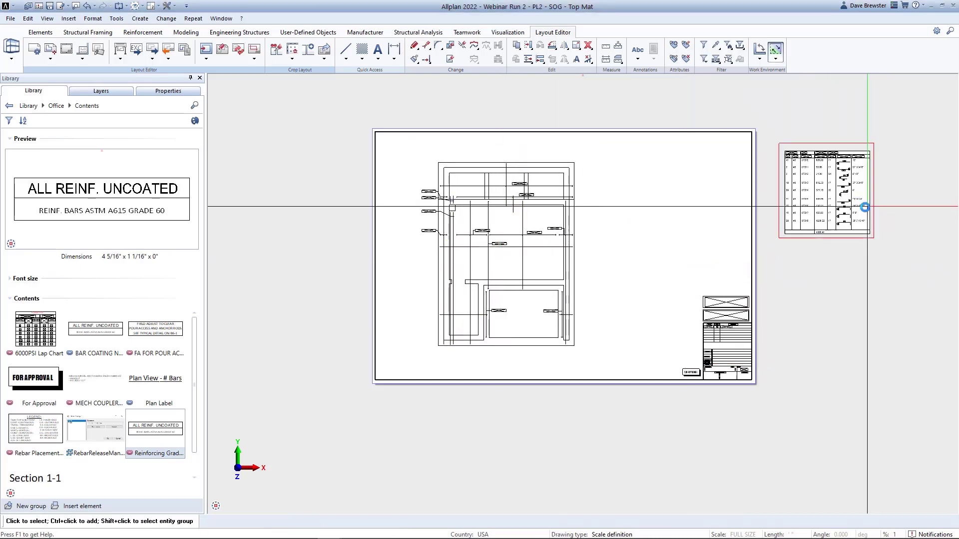
pyautogui.click(830, 195)
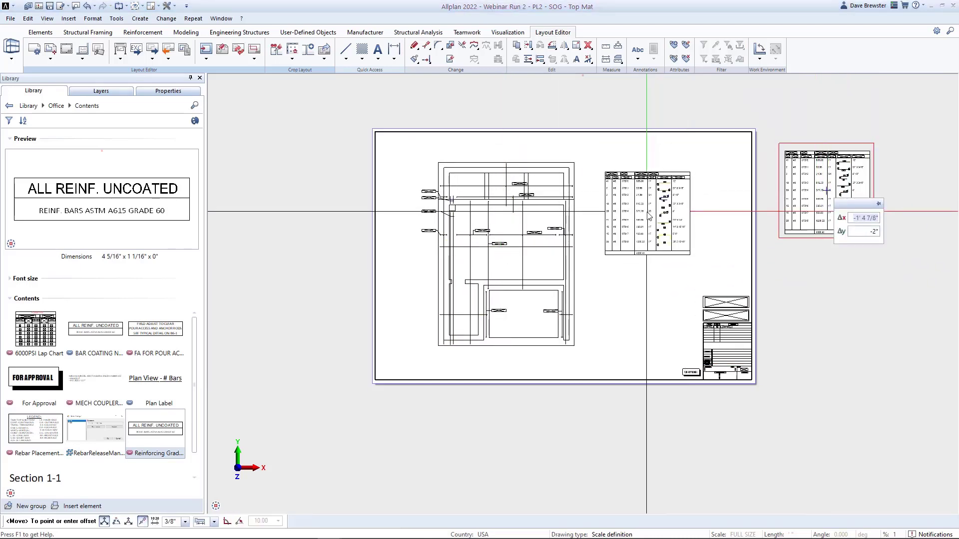
pyautogui.click(650, 215)
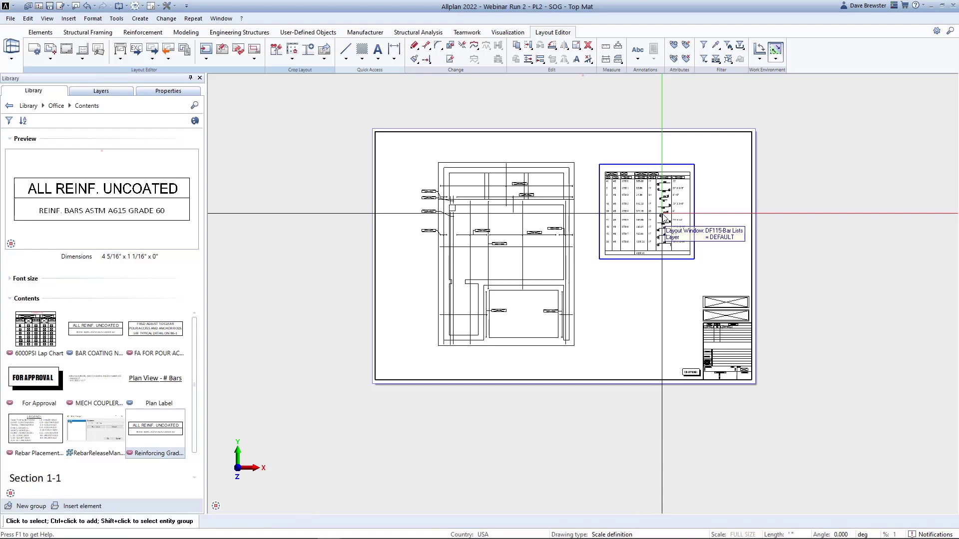
# - Switch to the drawing files and show the clipping paths of sections 2, 3 and 4 in the top mat plan view
pyautogui.click(40, 33)
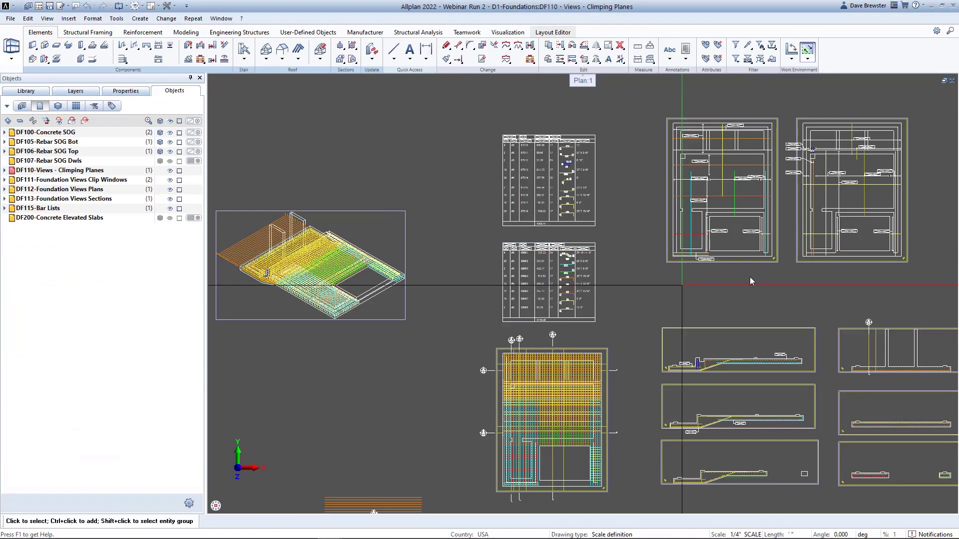
pyautogui.moveTo(797, 271); pyautogui.dragTo(769, 235, button='middle')
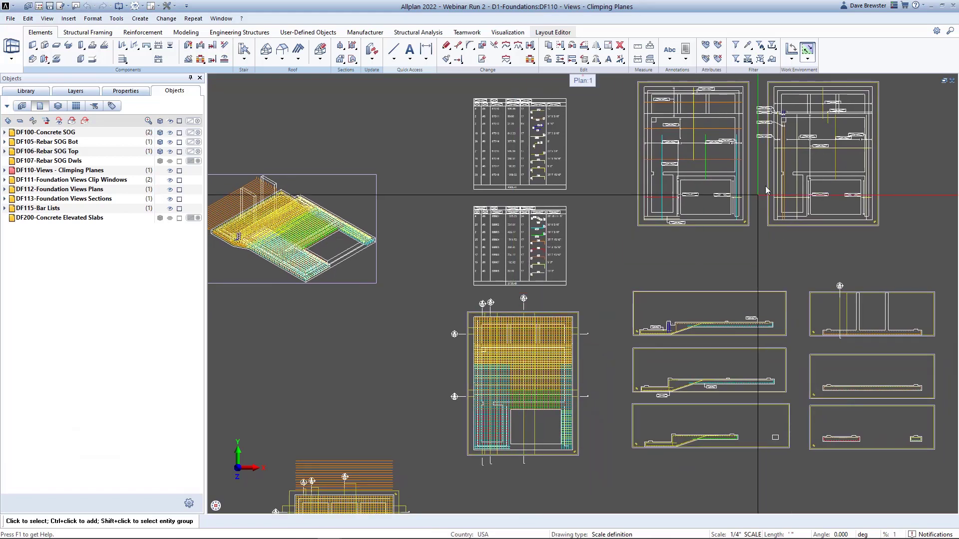
pyautogui.moveTo(831, 180); pyautogui.dragTo(817, 197, button='middle')
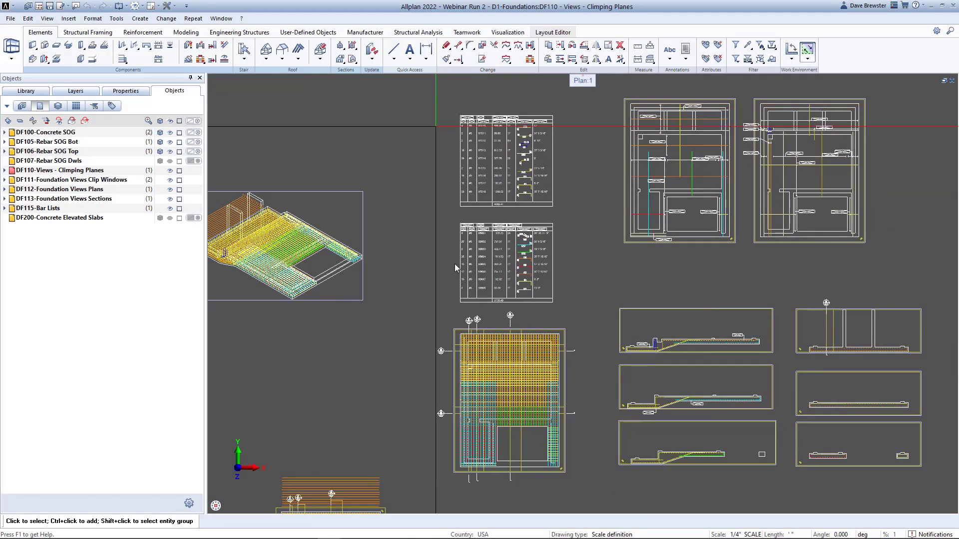
pyautogui.rightClick(523, 458)
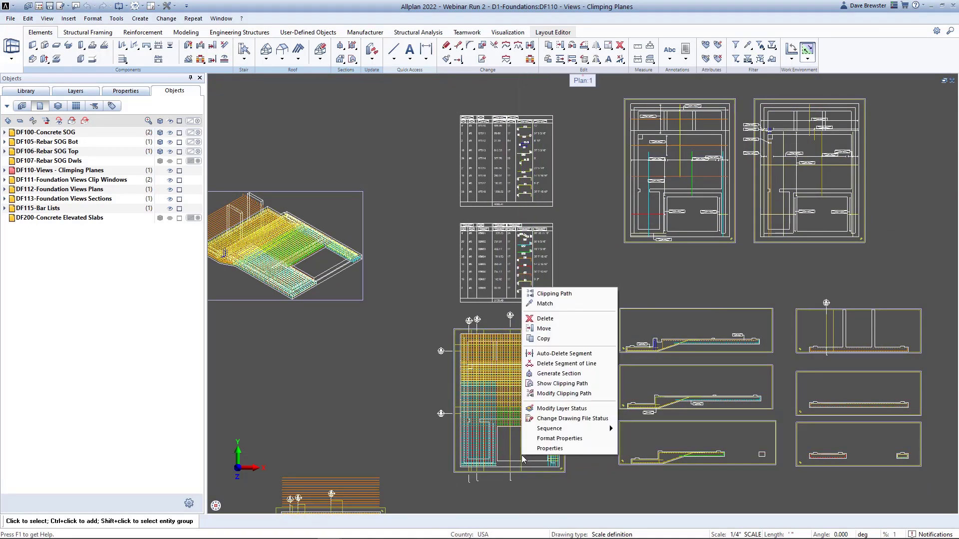
pyautogui.click(568, 383)
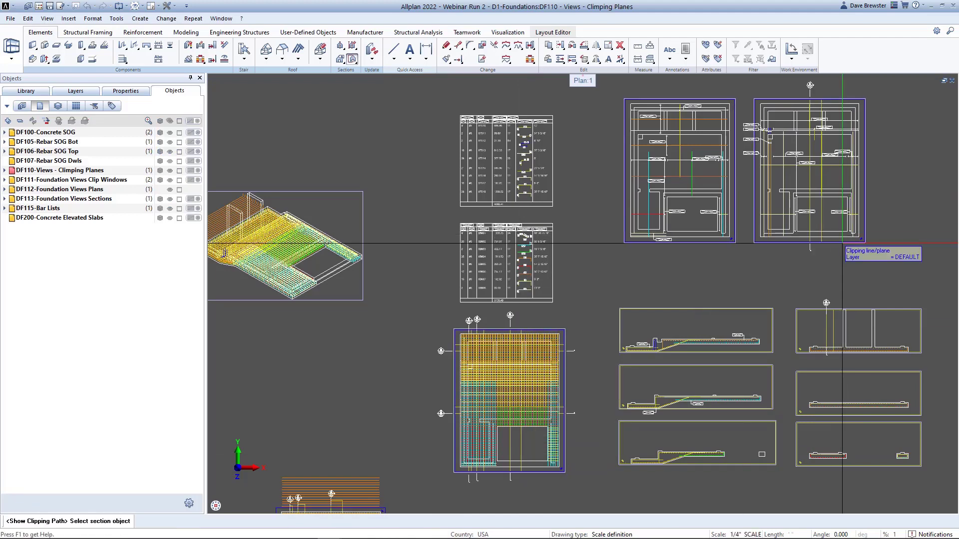
pyautogui.click(483, 332)
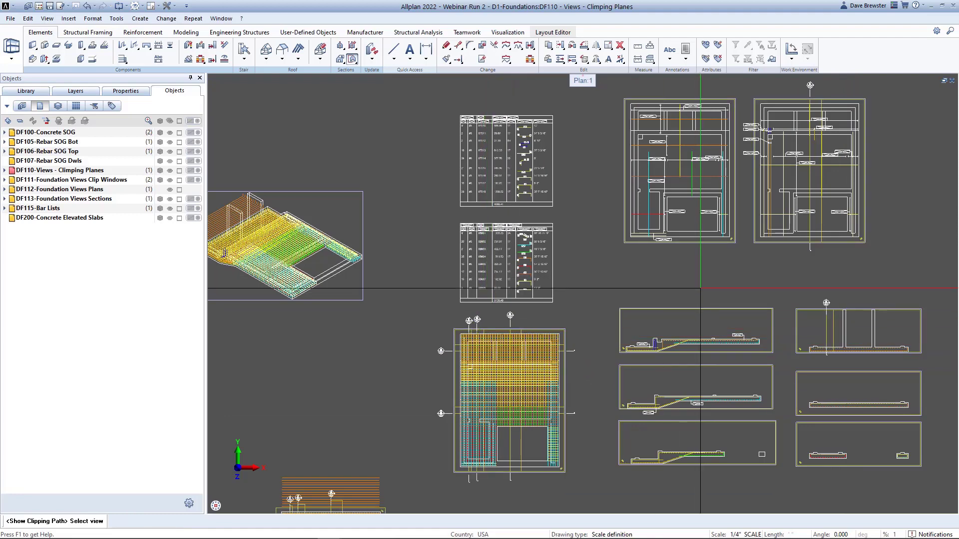
pyautogui.click(779, 244)
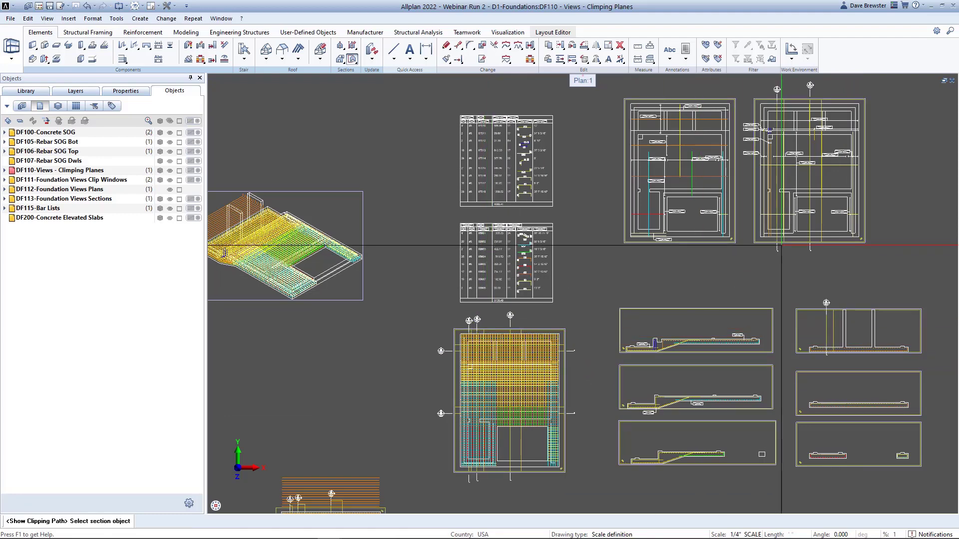
pyautogui.click(529, 415)
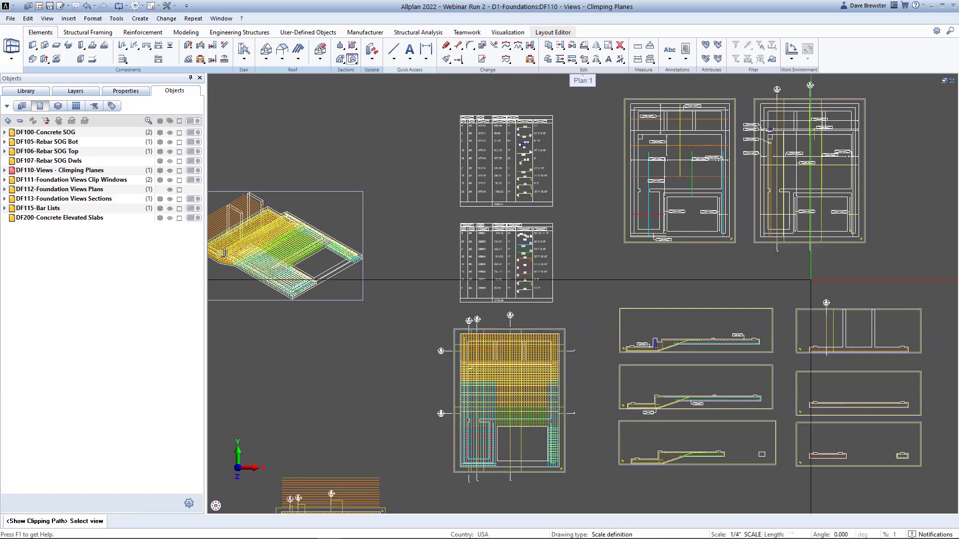
pyautogui.click(823, 222)
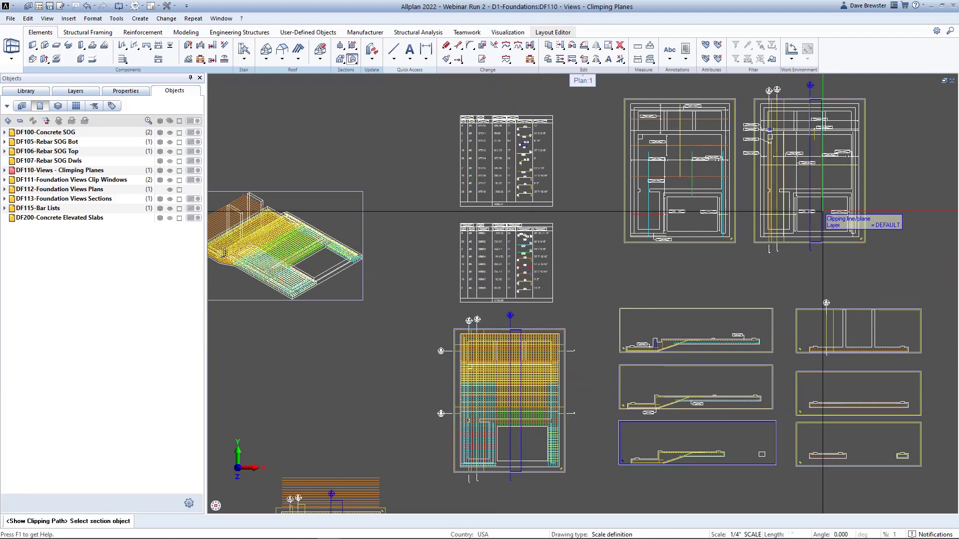
pyautogui.press('Escape')
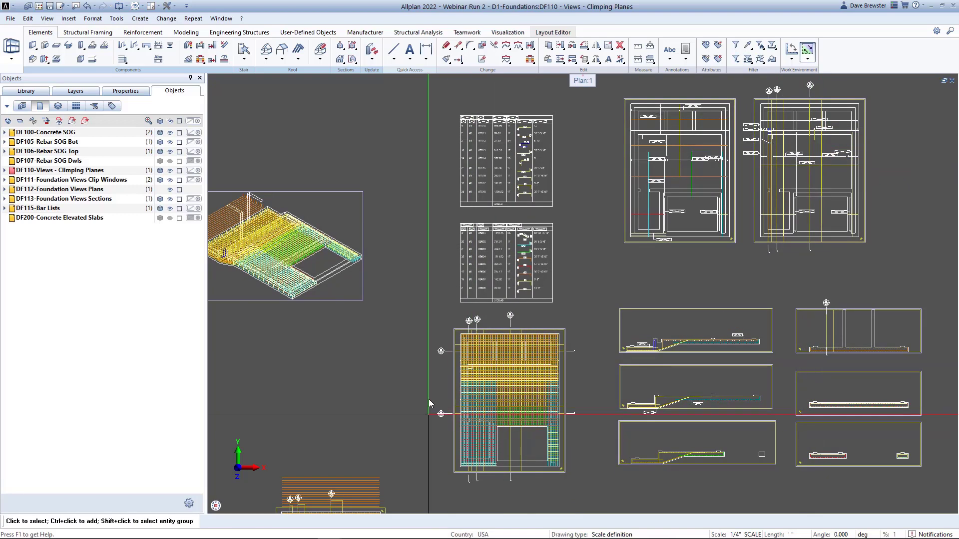
# - Shorten section 4's clipping line by moving its upper end about 2'7" toward the slab edge in the source plan
pyautogui.moveTo(395, 454); pyautogui.dragTo(438, 372, button='middle')
pyautogui.scroll(3, 379, 430)
pyautogui.click(391, 432)
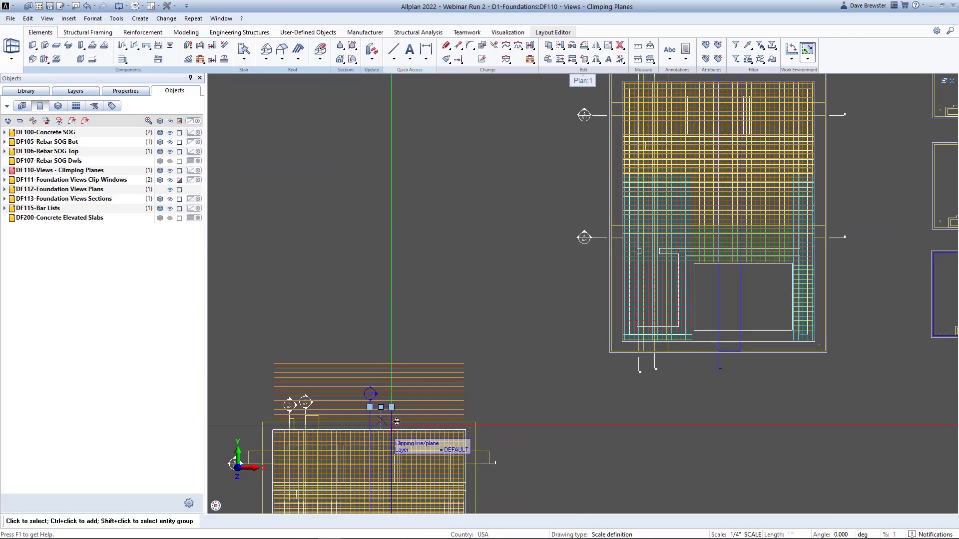
pyautogui.click(380, 409)
pyautogui.scroll(2, 381, 420)
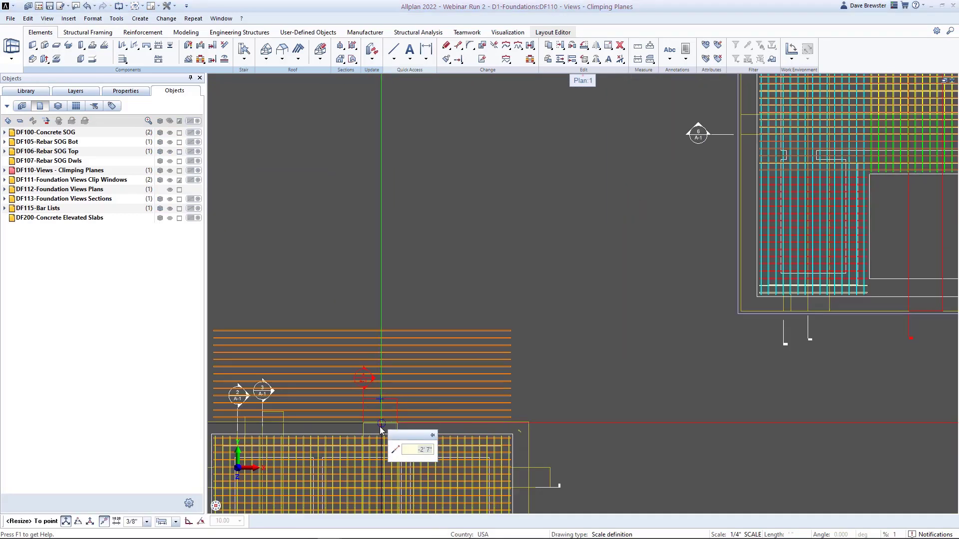
pyautogui.click(381, 426)
# - Shorten section 3's clipping line so its upper end is level with section 4's
pyautogui.click(284, 433)
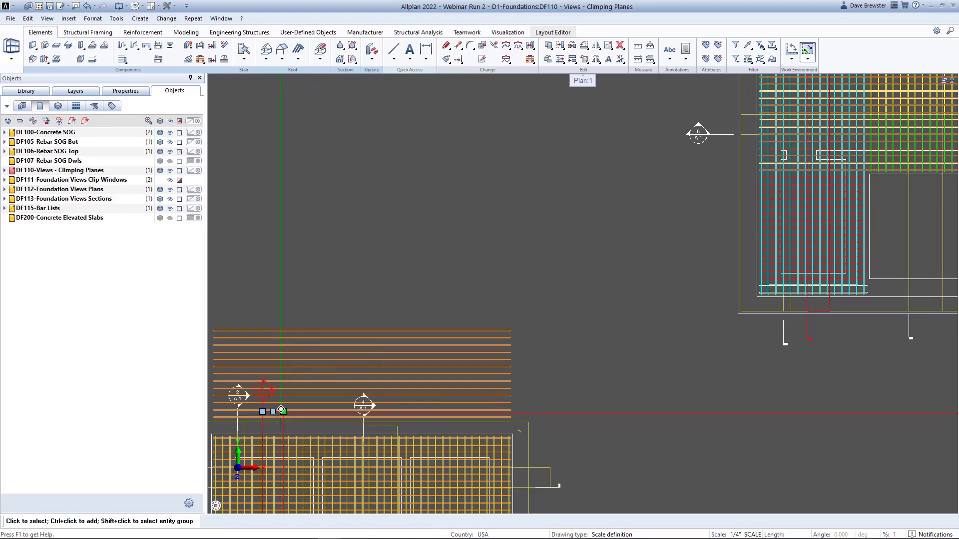
pyautogui.click(273, 412)
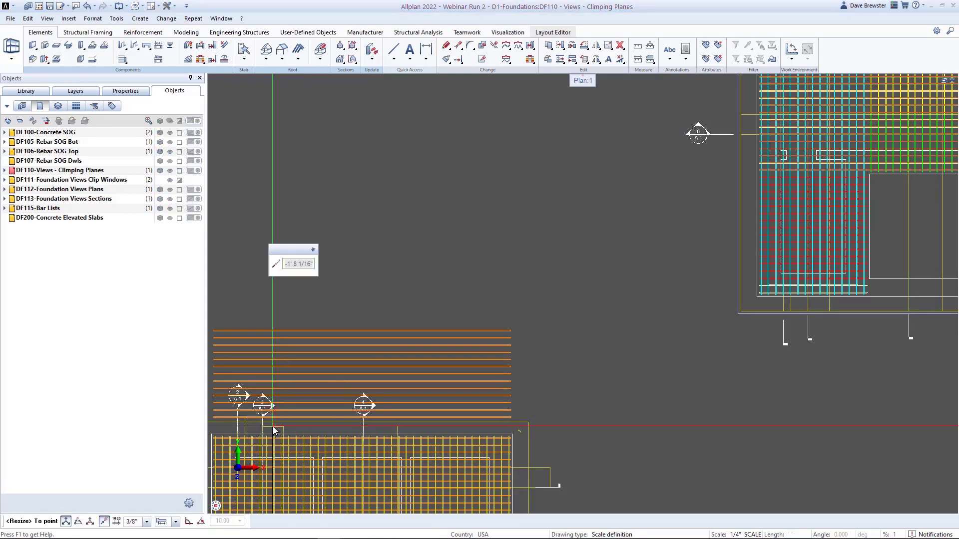
pyautogui.click(273, 431)
# - Adjust the upper end of section 2's clipping line so its symbol lines up with the symbols of sections 3 and 4
pyautogui.click(241, 417)
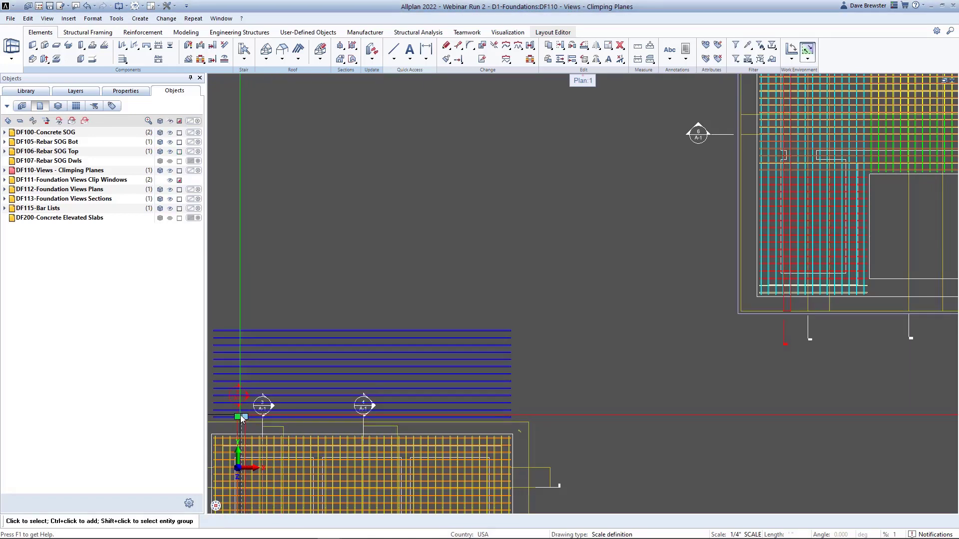
pyautogui.click(241, 418)
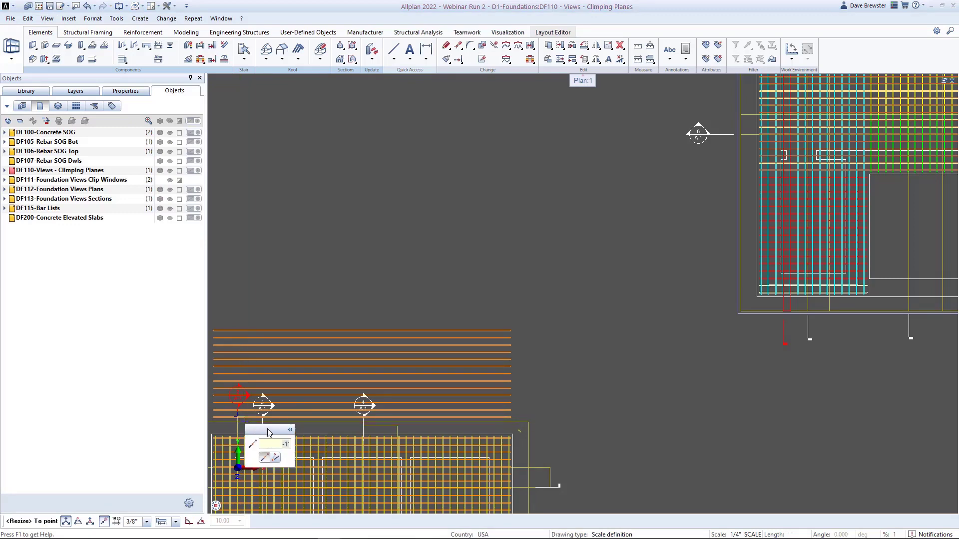
pyautogui.moveTo(268, 422); pyautogui.dragTo(283, 358, button='middle')
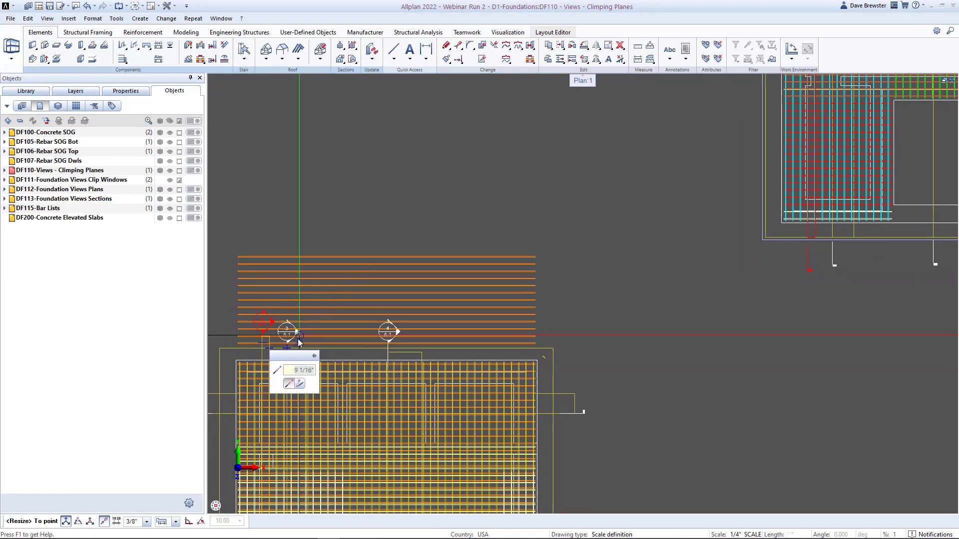
pyautogui.click(259, 355)
pyautogui.scroll(-2, 479, 299)
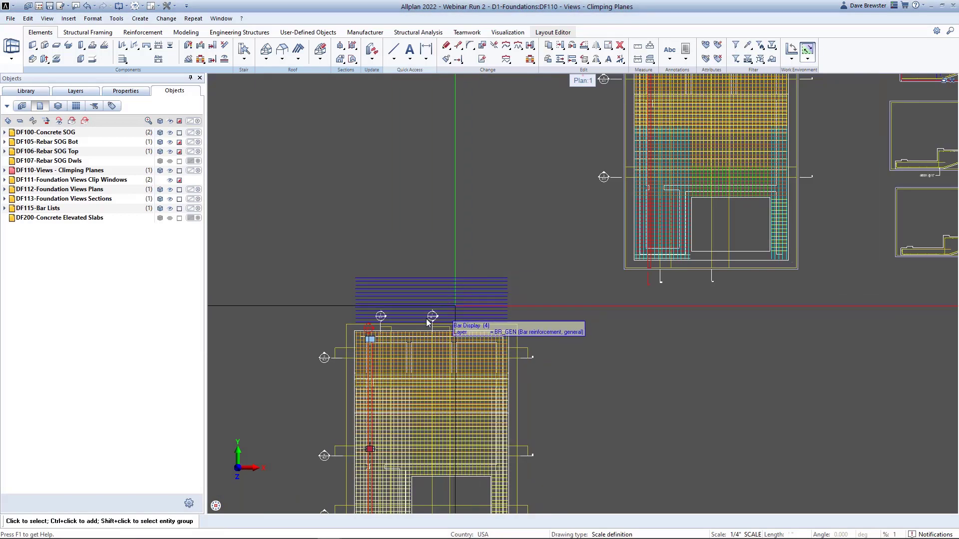
pyautogui.scroll(2, 375, 341)
pyautogui.scroll(1, 377, 342)
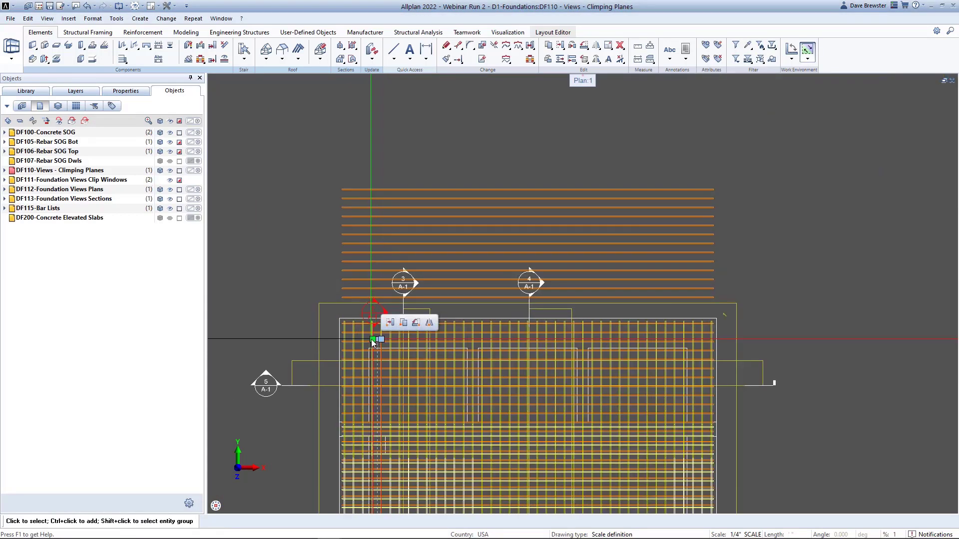
pyautogui.click(370, 340)
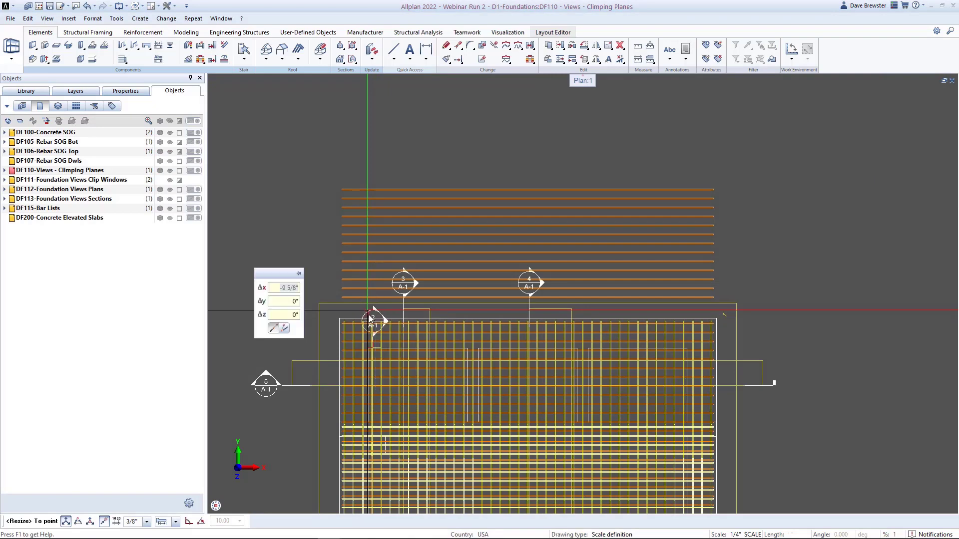
pyautogui.click(373, 321)
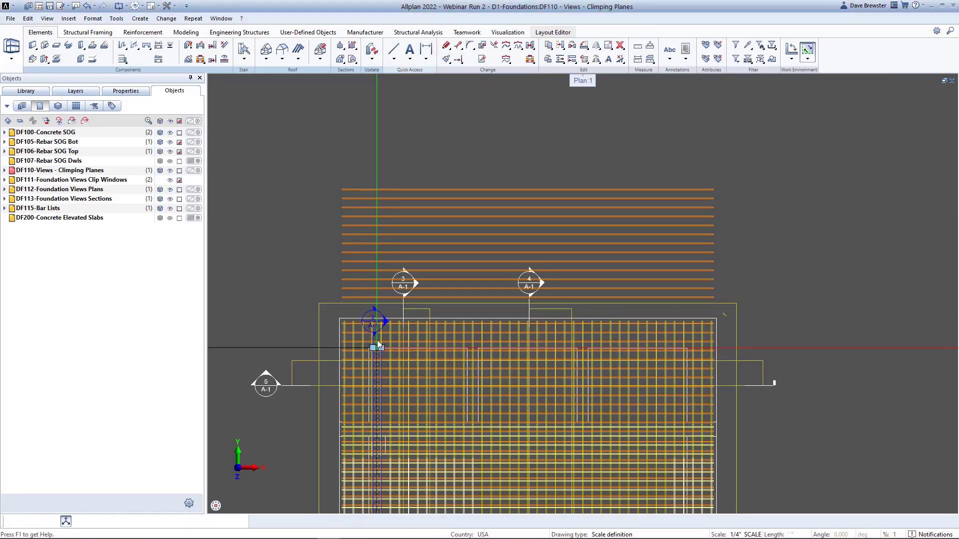
pyautogui.click(378, 348)
pyautogui.click(378, 311)
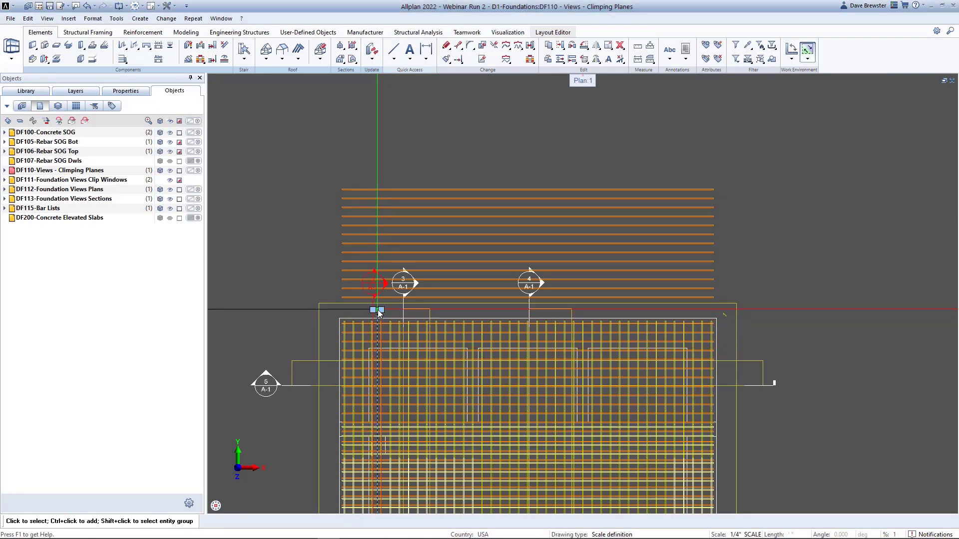
# - Return to the layout sheets and assign the print profile Web1.npp to both the SOG - Bottom Mat and SOG - Top Mat layouts
pyautogui.scroll(-2, 575, 283)
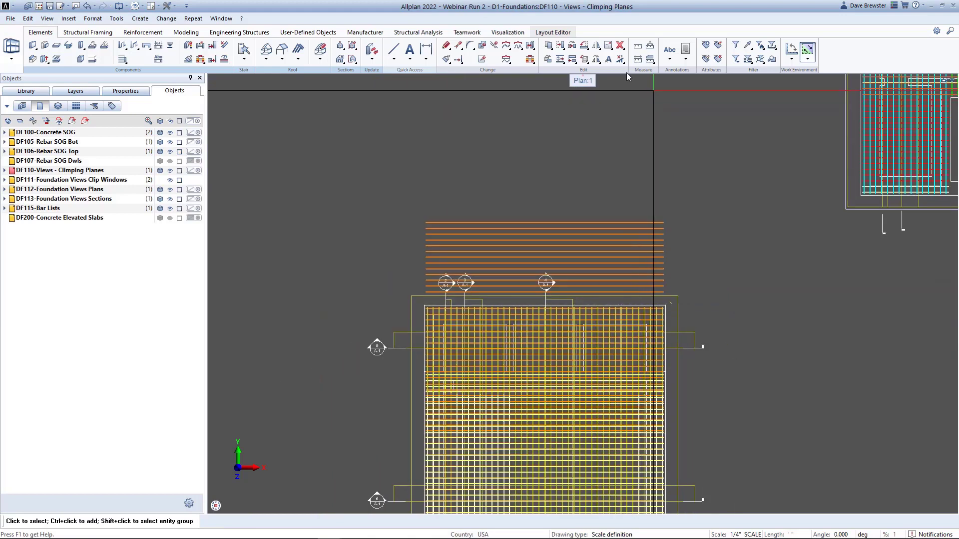
pyautogui.click(552, 32)
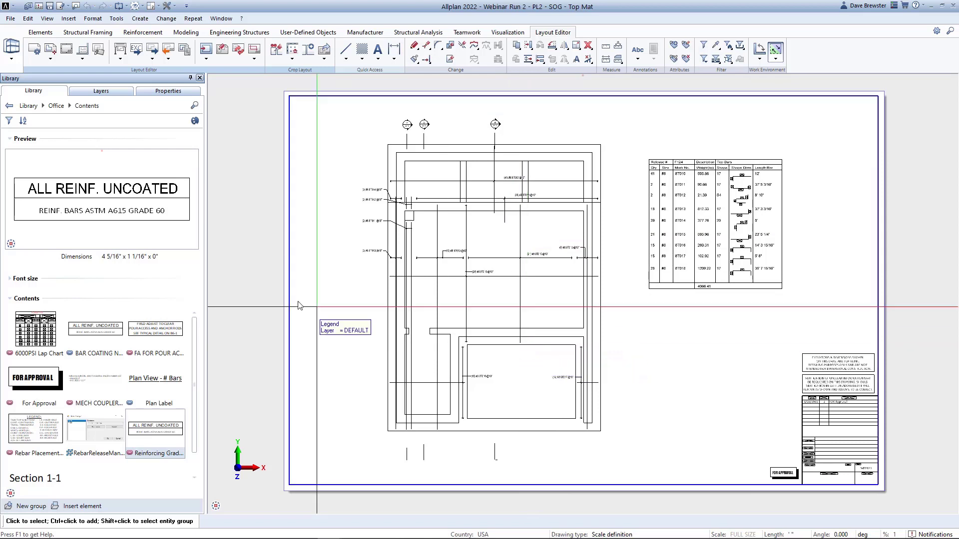
pyautogui.press('Escape')
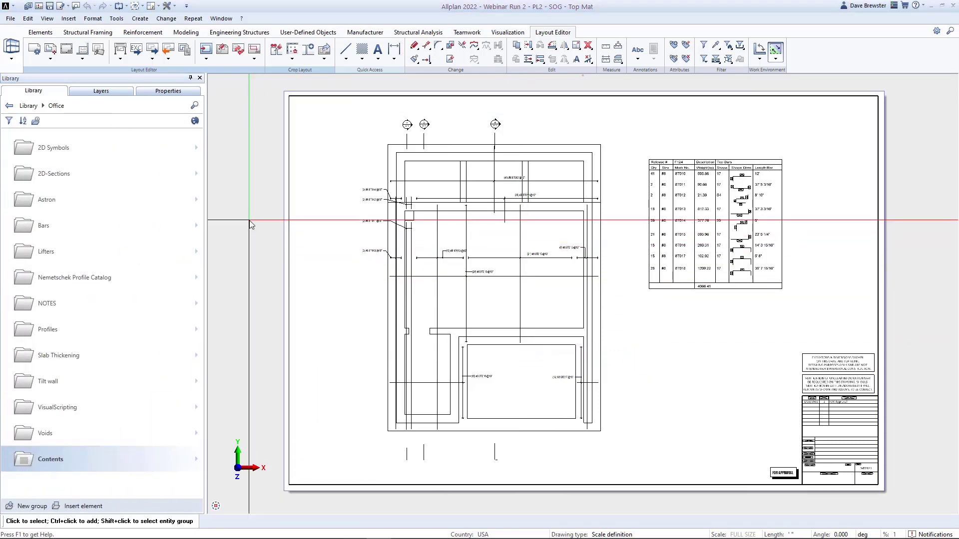
pyautogui.hotkey('ctrl', 'o')
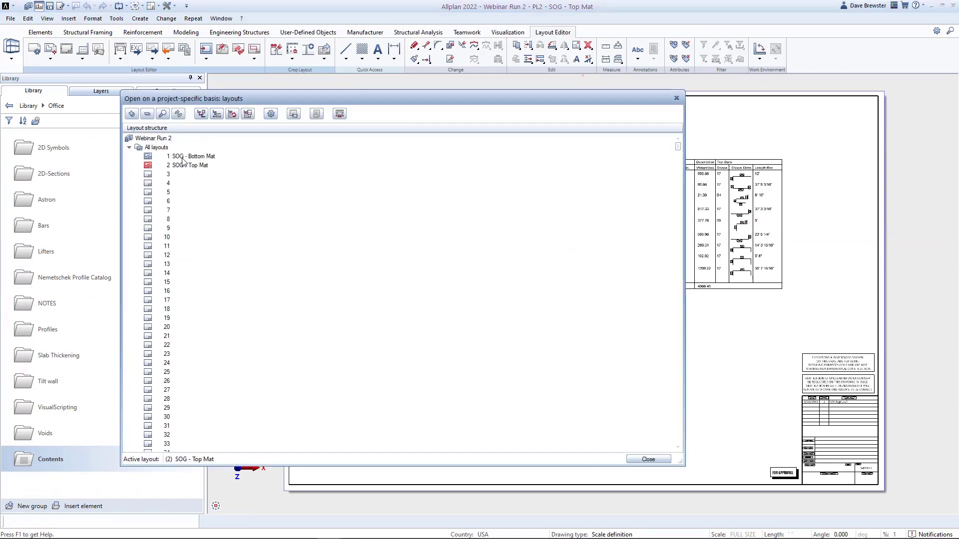
pyautogui.rightClick(184, 169)
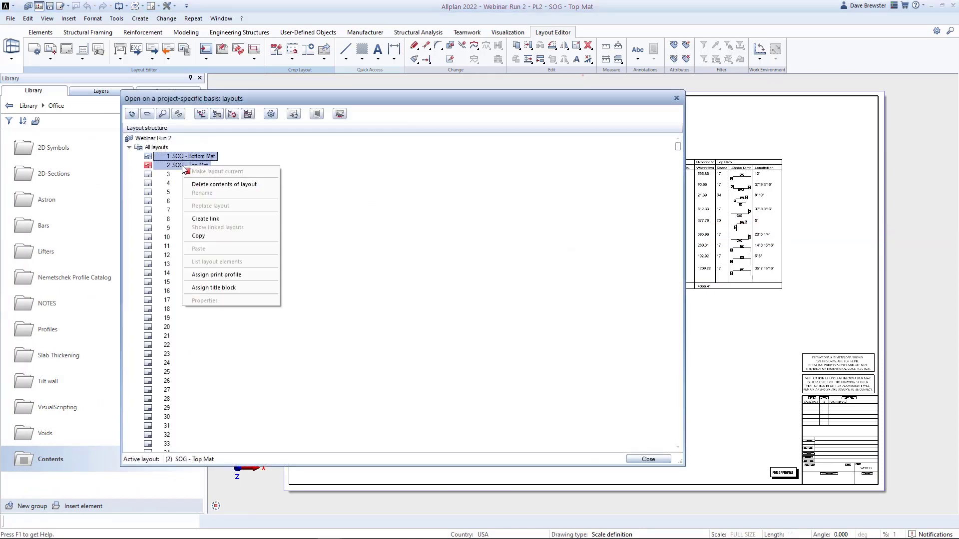
pyautogui.click(236, 278)
pyautogui.scroll(-5, 395, 349)
pyautogui.click(335, 348)
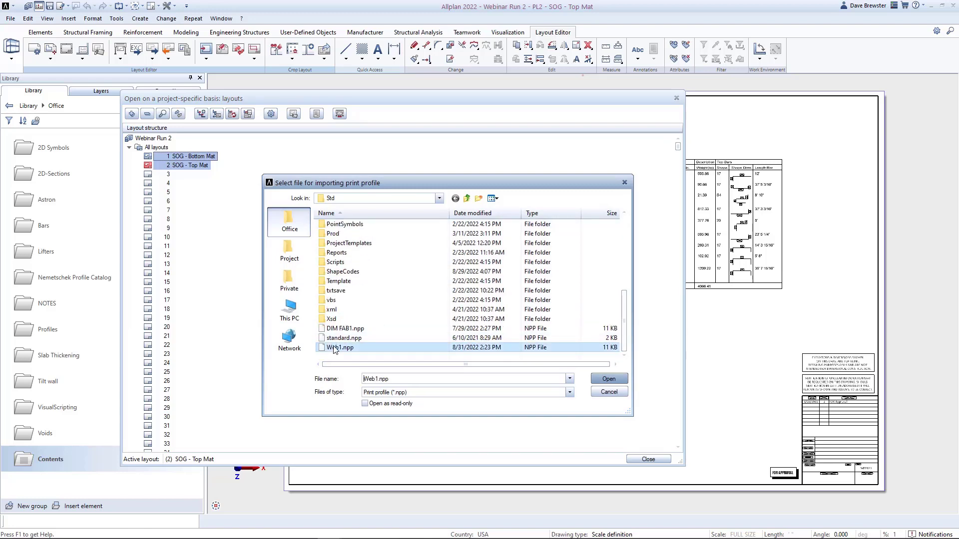
pyautogui.click(607, 379)
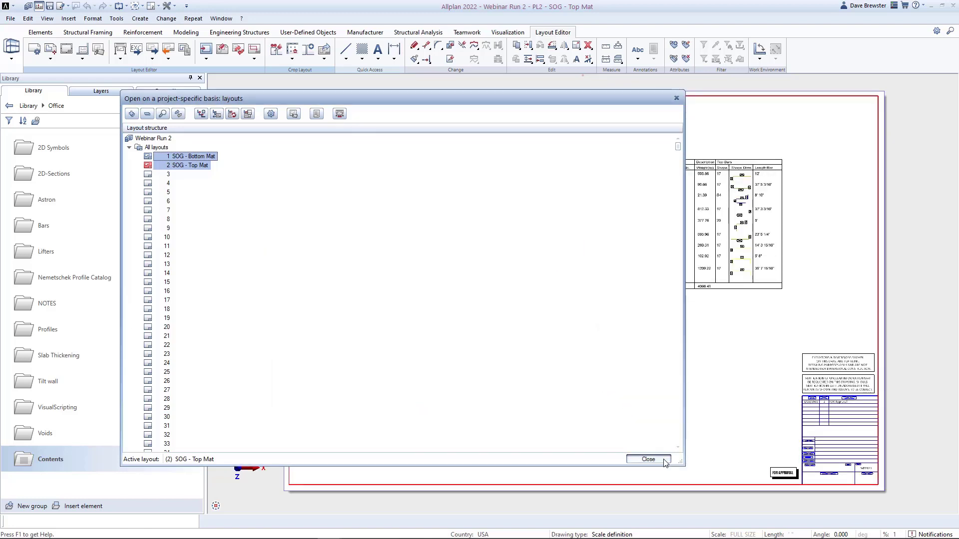
pyautogui.click(649, 459)
# - Review the printer, output mode and print profile settings for the SOG - Top Mat layout, and close them without printing
pyautogui.scroll(-2, 709, 311)
pyautogui.moveTo(707, 310); pyautogui.dragTo(670, 360, button='middle')
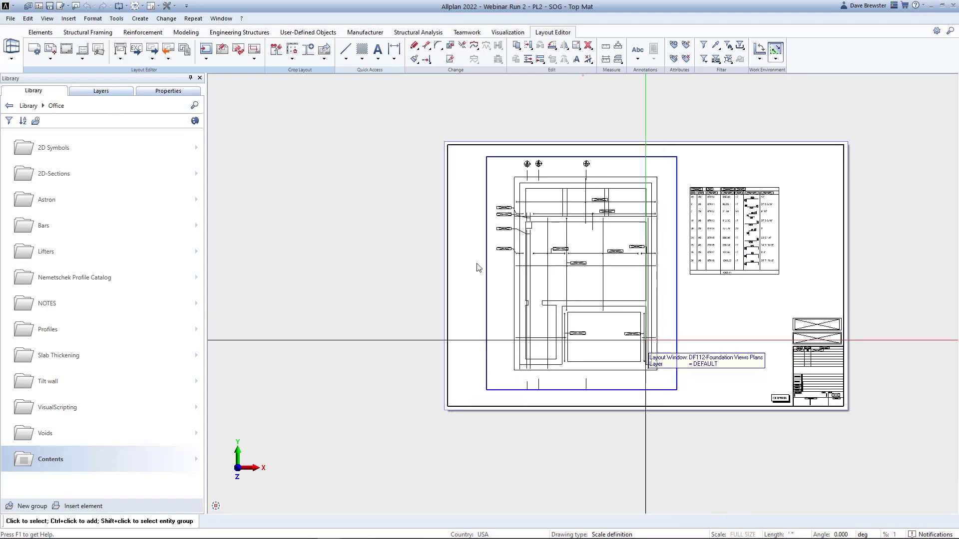
pyautogui.click(122, 50)
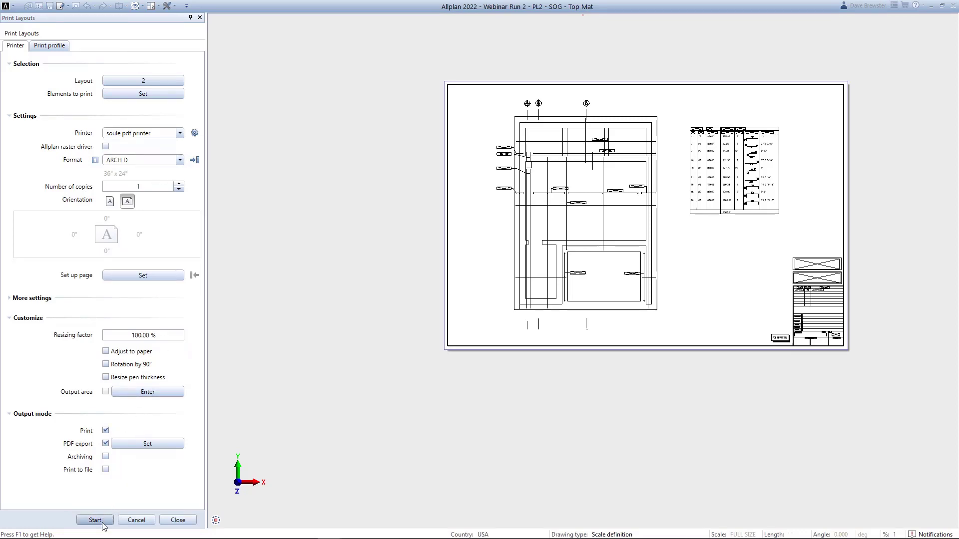
pyautogui.click(184, 522)
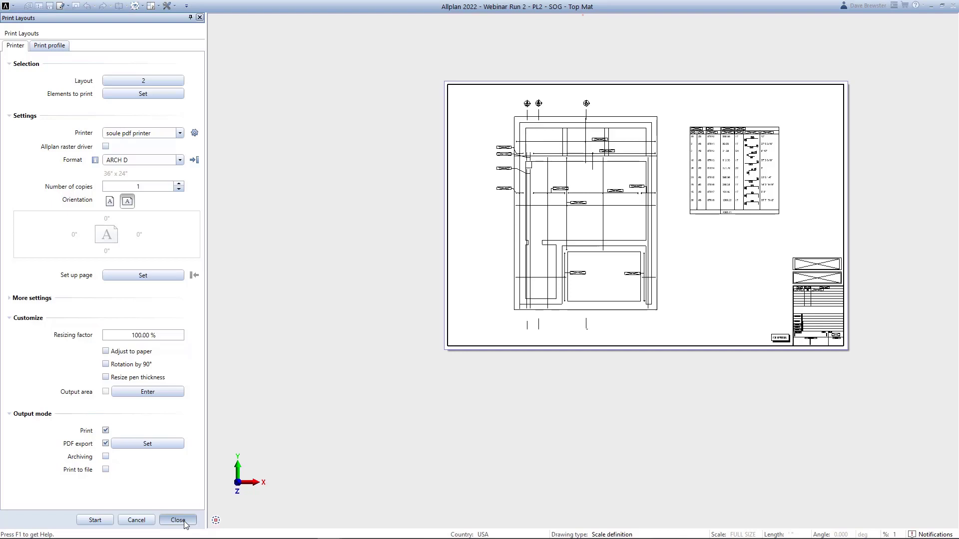
pyautogui.click(49, 47)
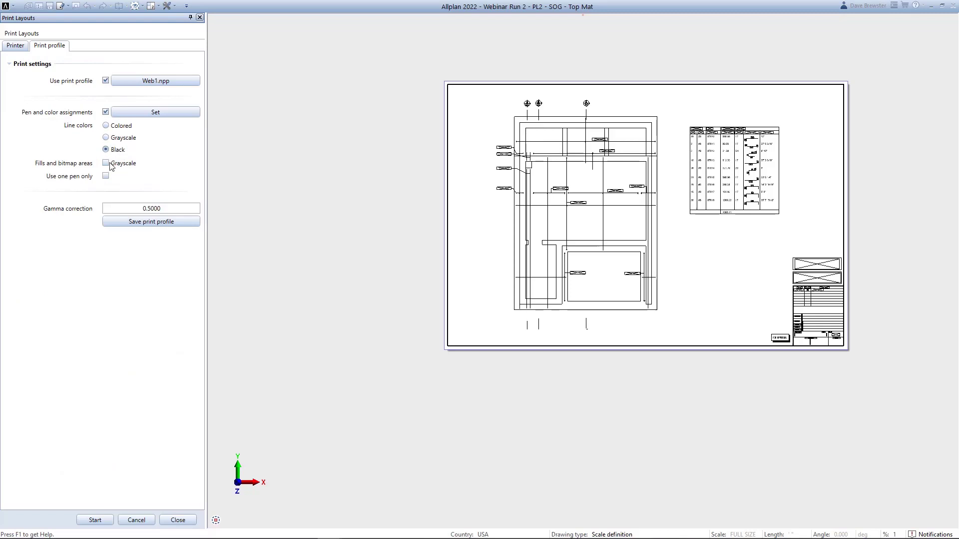
pyautogui.click(180, 521)
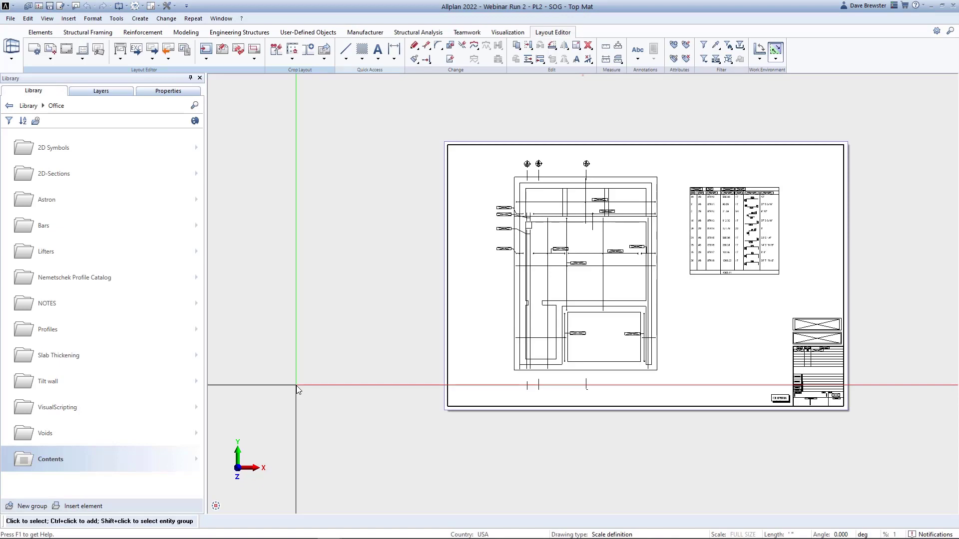
# - Leave the layouts for the foundation drawing files, switch to the Bimplus BIM Explorer, and show the AllplanModel_Webinar Run 2 model
pyautogui.click(39, 32)
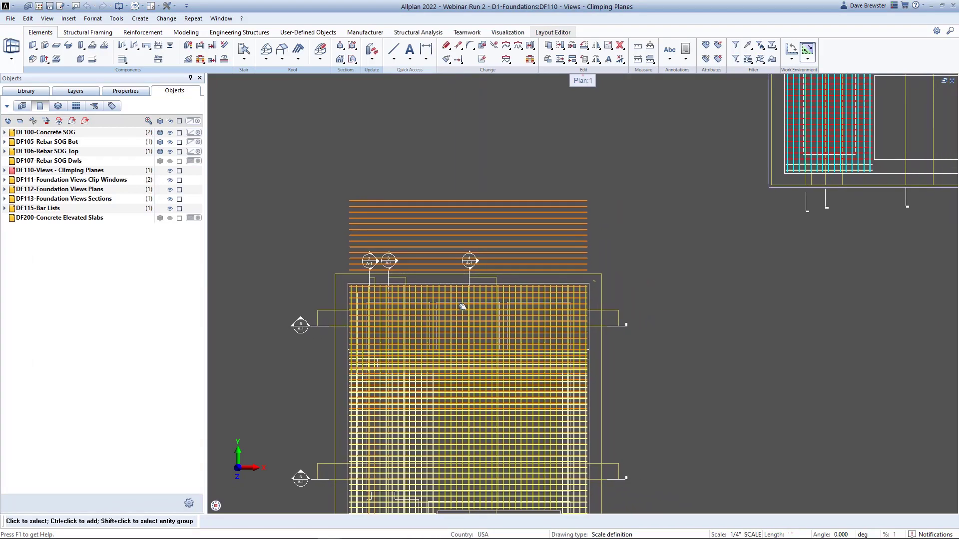
pyautogui.scroll(-6, 462, 307)
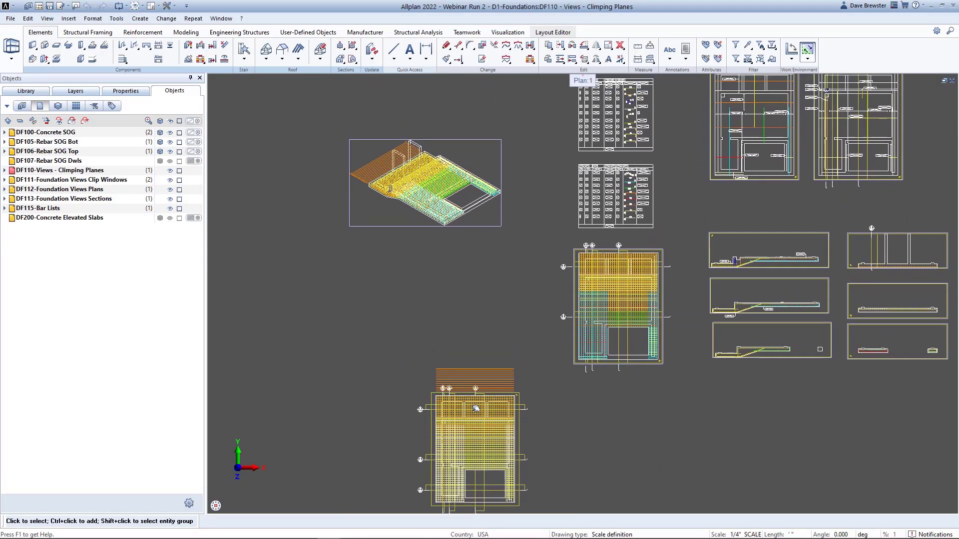
pyautogui.scroll(3, 476, 408)
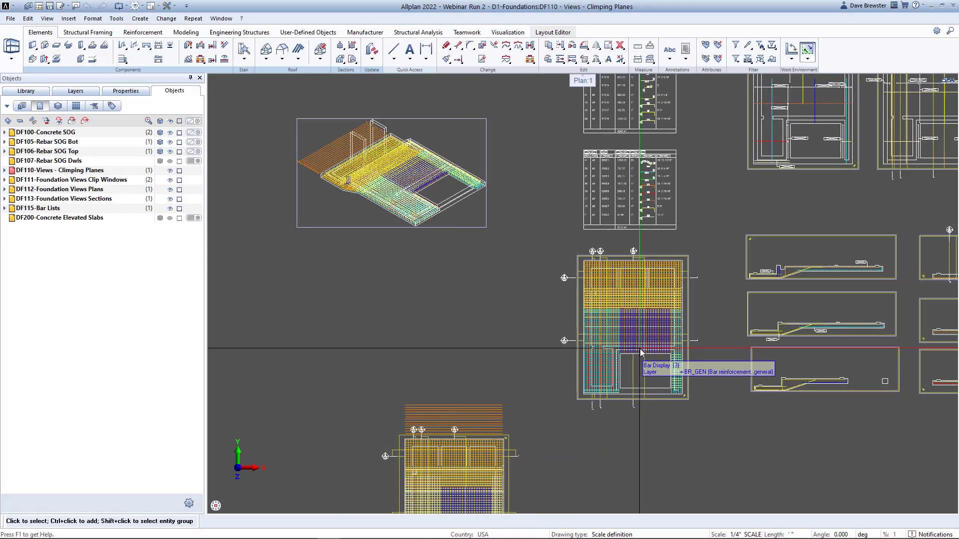
pyautogui.click(467, 33)
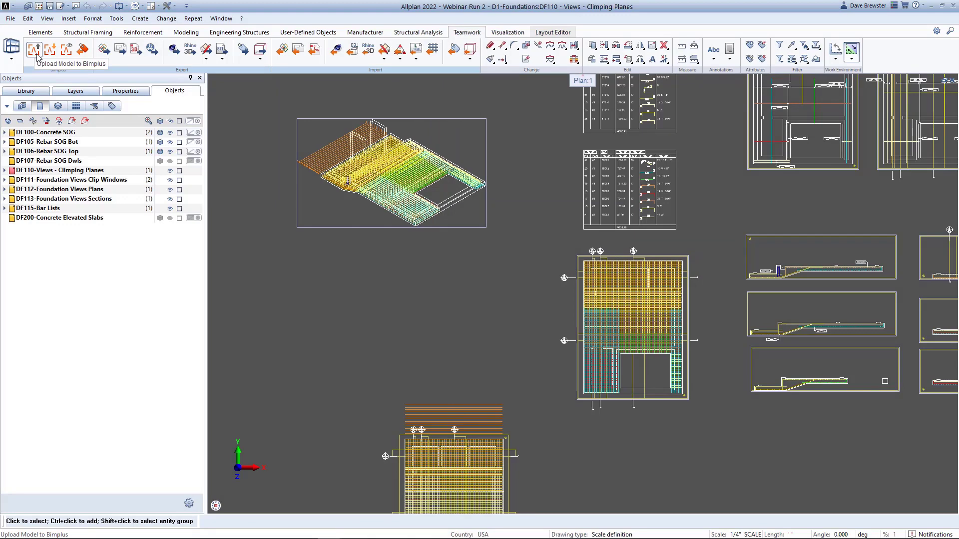
pyautogui.click(70, 52)
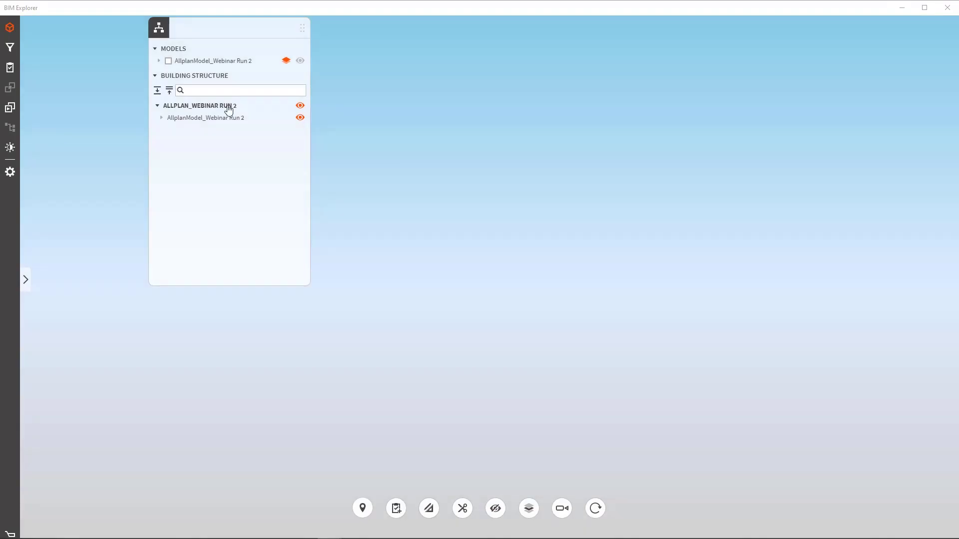
pyautogui.click(299, 63)
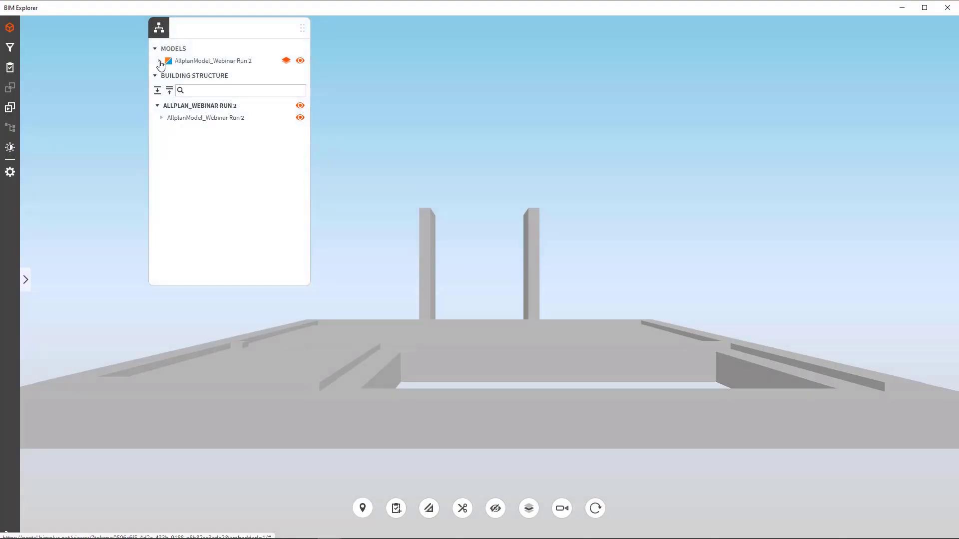
# - List the model's disciplines and hide Building and General objects to view the Reinforcement alone from an angle
pyautogui.click(158, 61)
pyautogui.moveTo(432, 322)
pyautogui.mouseDown()
pyautogui.moveTo(480, 358)
pyautogui.moveTo(559, 372)
pyautogui.moveTo(619, 353)
pyautogui.moveTo(524, 313)
pyautogui.mouseUp()
pyautogui.click(299, 74)
pyautogui.click(300, 98)
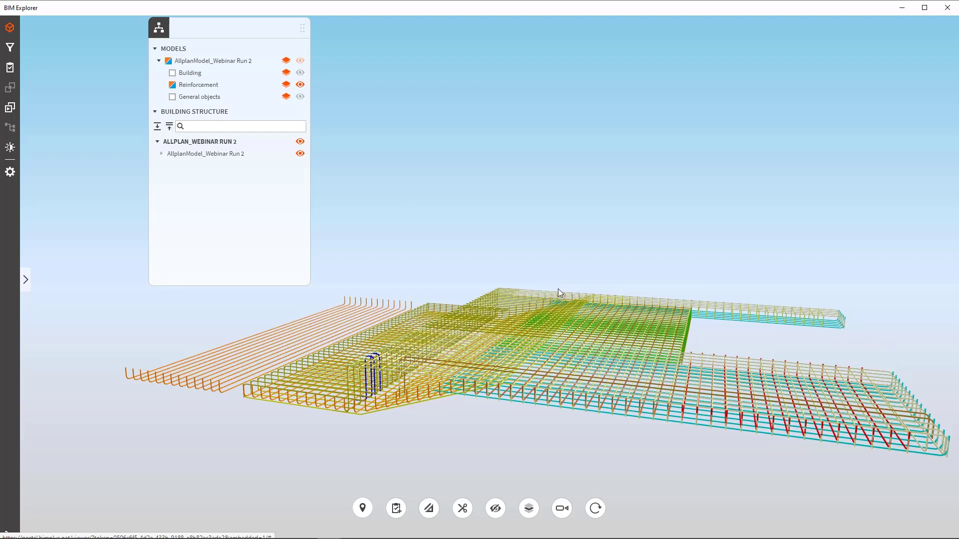
# - Show Building and General objects again and make both transparent around the opaque Reinforcement
pyautogui.click(299, 72)
pyautogui.click(299, 96)
pyautogui.click(286, 73)
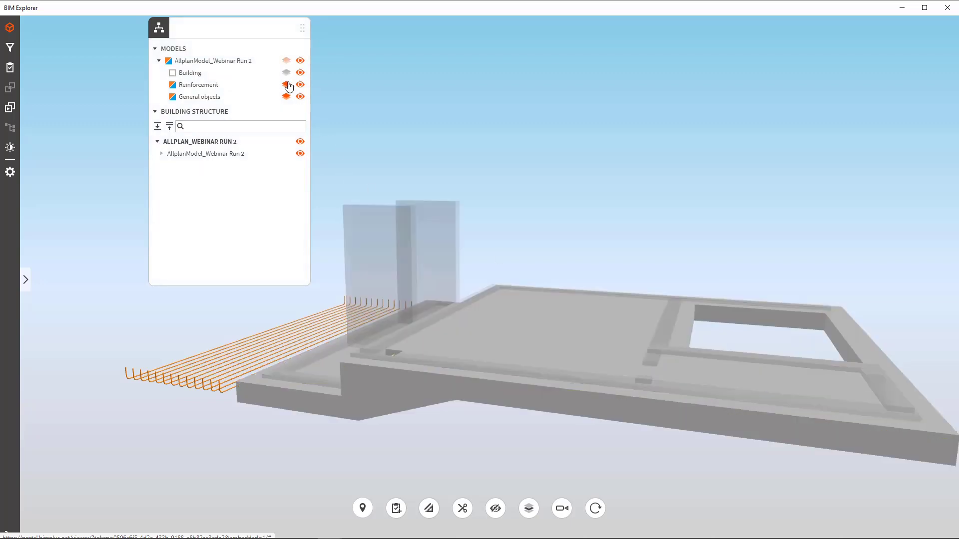
pyautogui.click(286, 97)
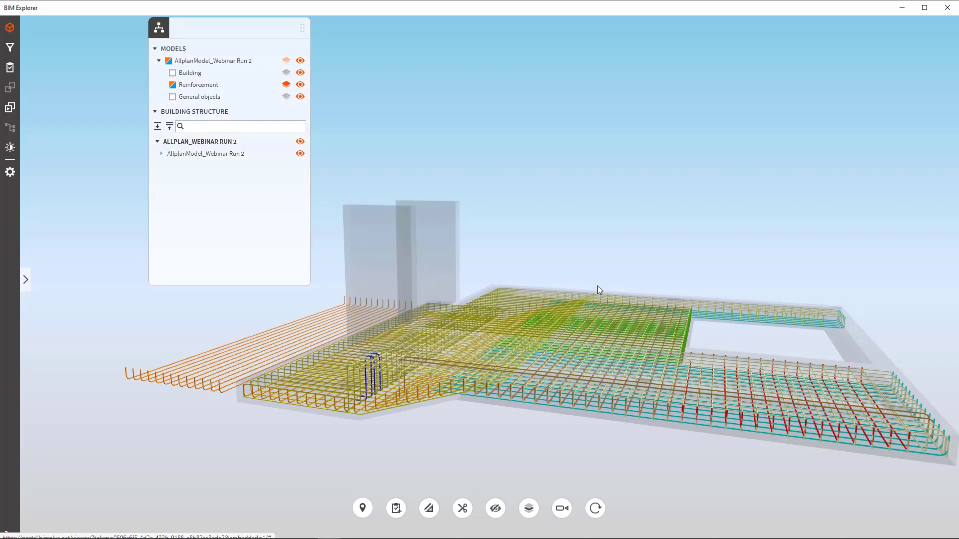
pyautogui.moveTo(604, 291); pyautogui.dragTo(545, 309)
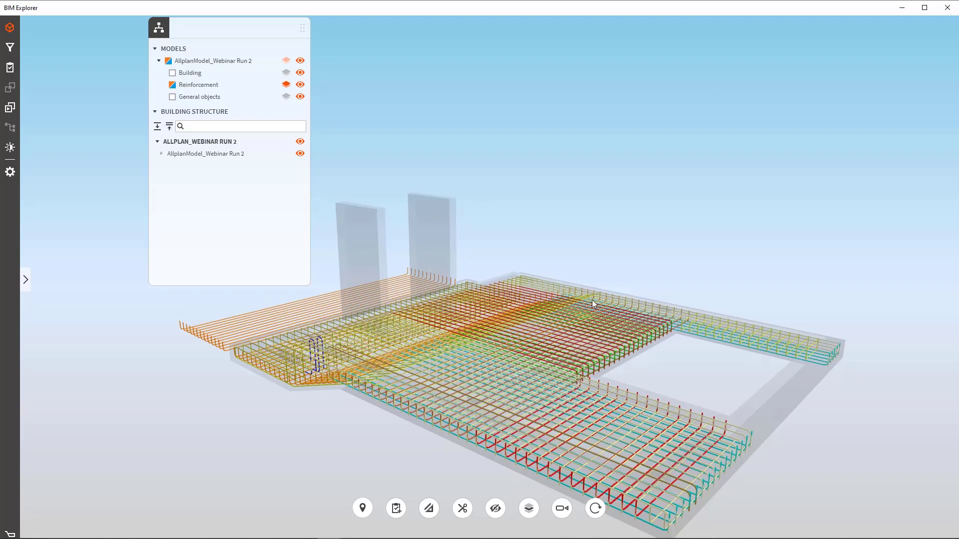
# - Examine the Element, ReinforcingBar and Others properties of the Pos 15 reinforcing bars, and close the details
pyautogui.click(593, 303)
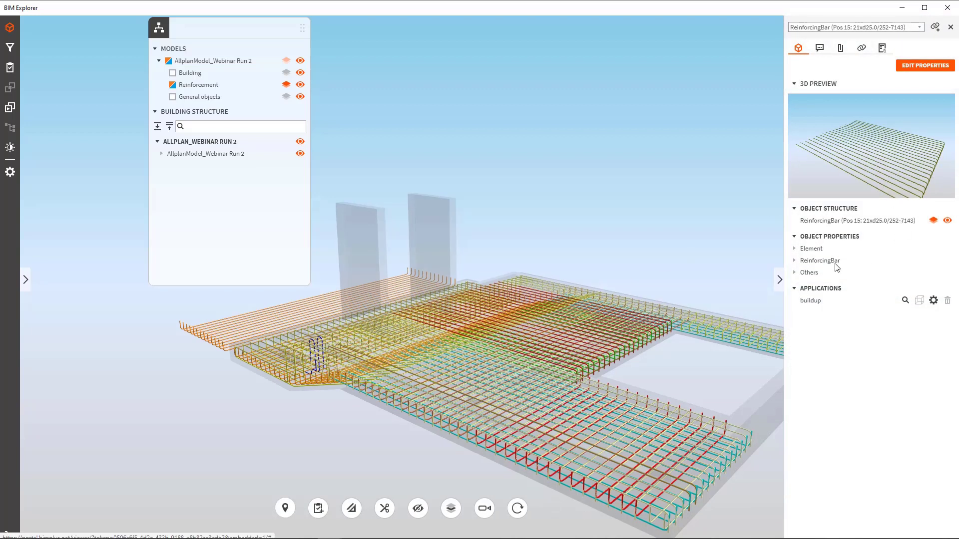
pyautogui.click(795, 249)
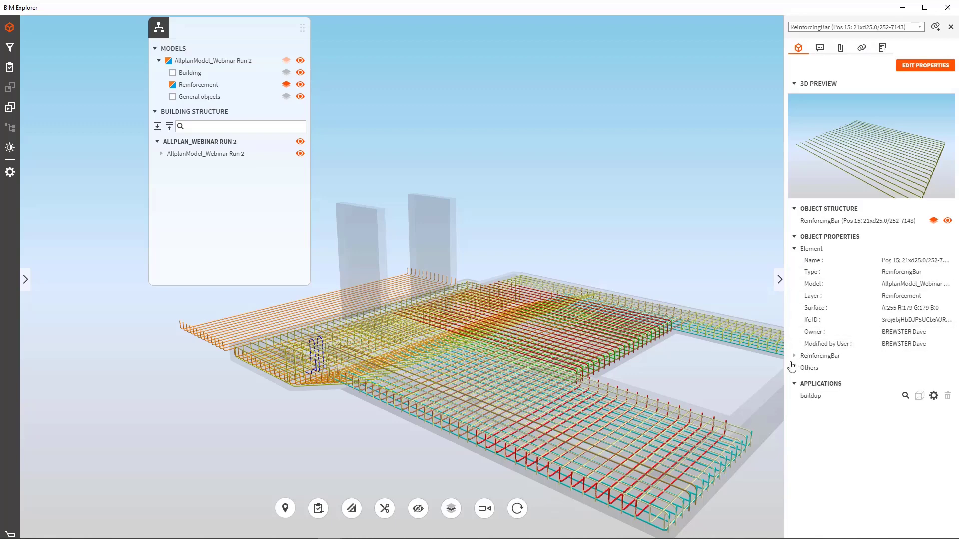
pyautogui.click(795, 356)
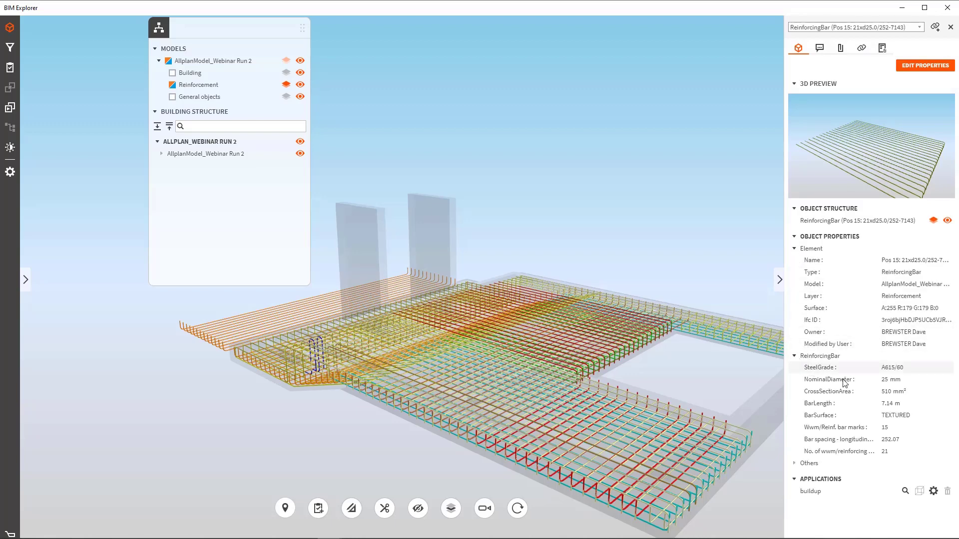
pyautogui.click(795, 463)
pyautogui.scroll(-3, 844, 442)
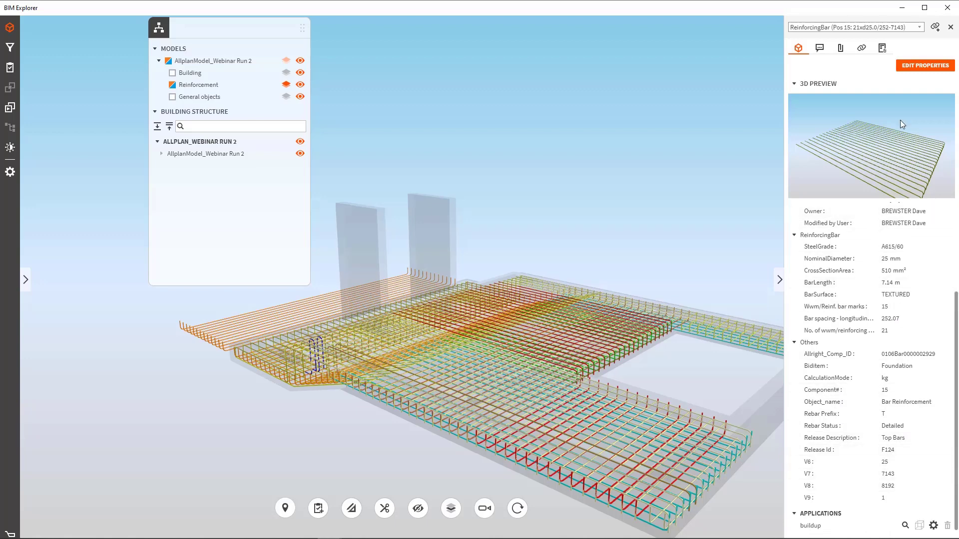
pyautogui.click(951, 28)
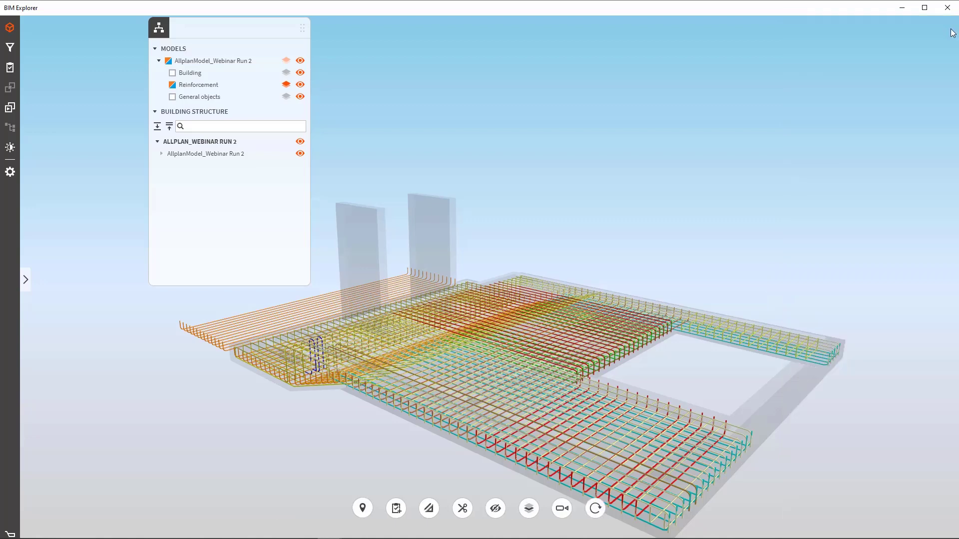
# - Filter the model objects with Release Id as the only criterion, removing Type, and apply the filter
pyautogui.click(10, 50)
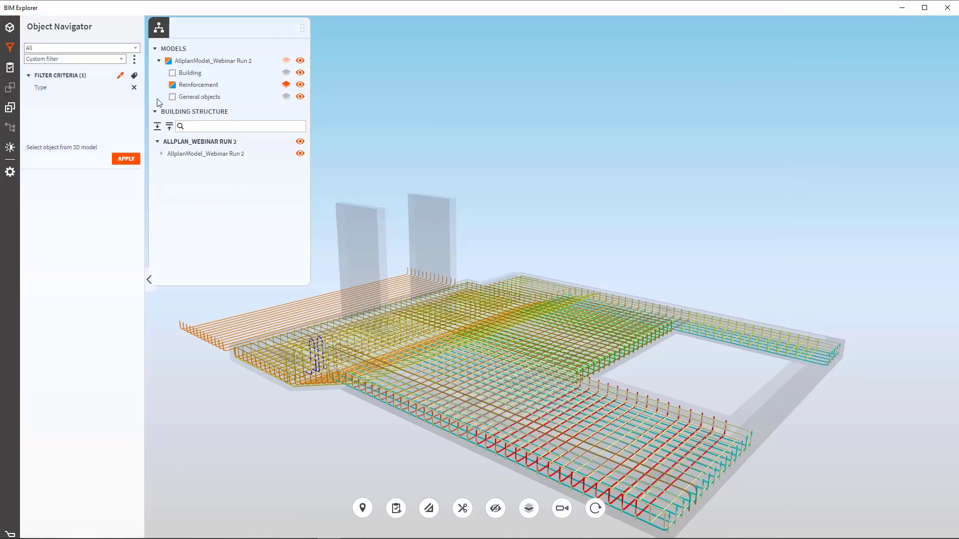
pyautogui.click(134, 76)
pyautogui.scroll(-10, 77, 390)
pyautogui.click(47, 390)
pyautogui.click(126, 152)
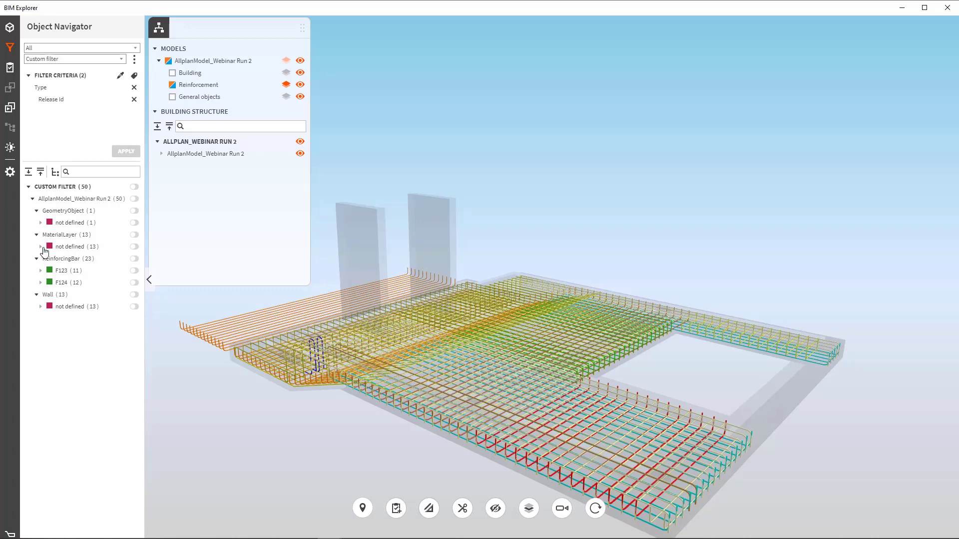
pyautogui.click(133, 87)
pyautogui.click(134, 152)
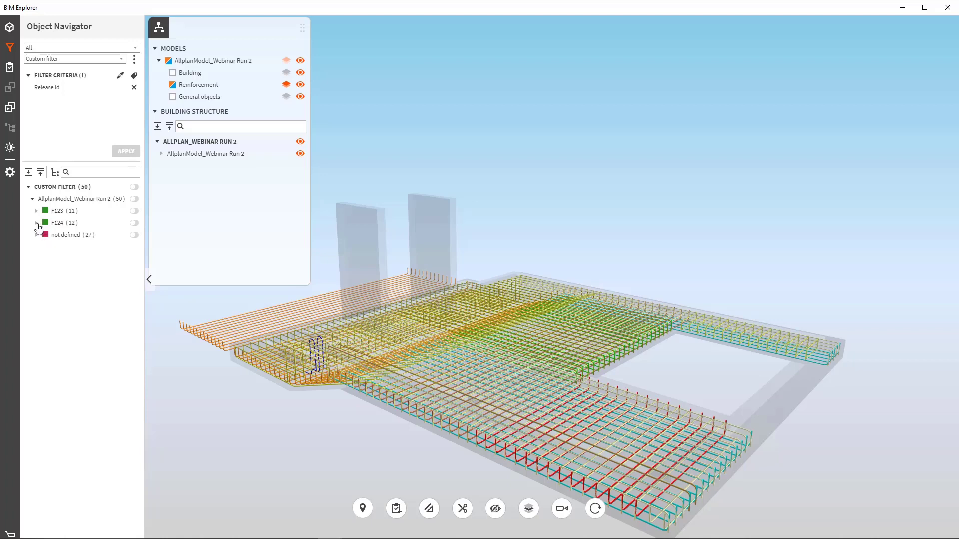
# - Assign purple to release F124 and display the filter colours of both F124 and F123 in the model
pyautogui.click(37, 210)
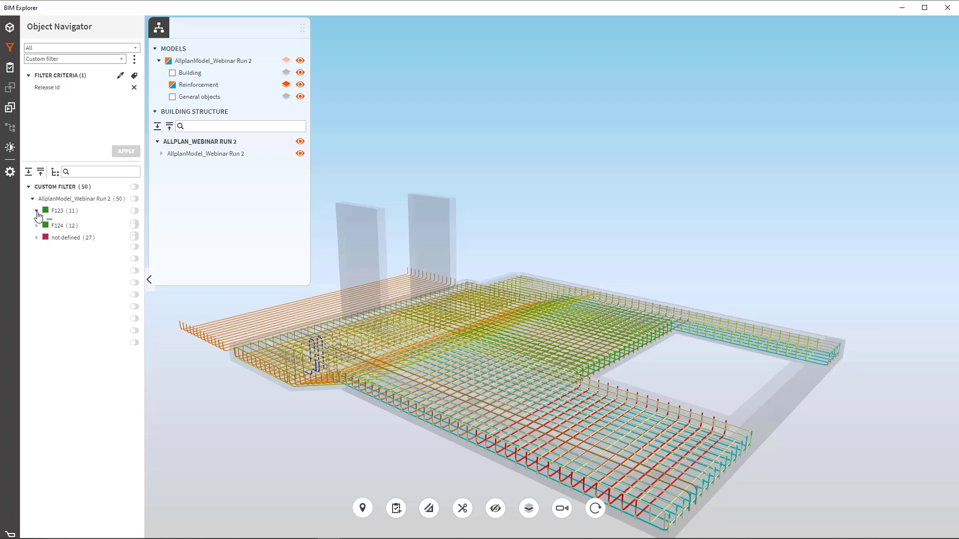
pyautogui.click(45, 355)
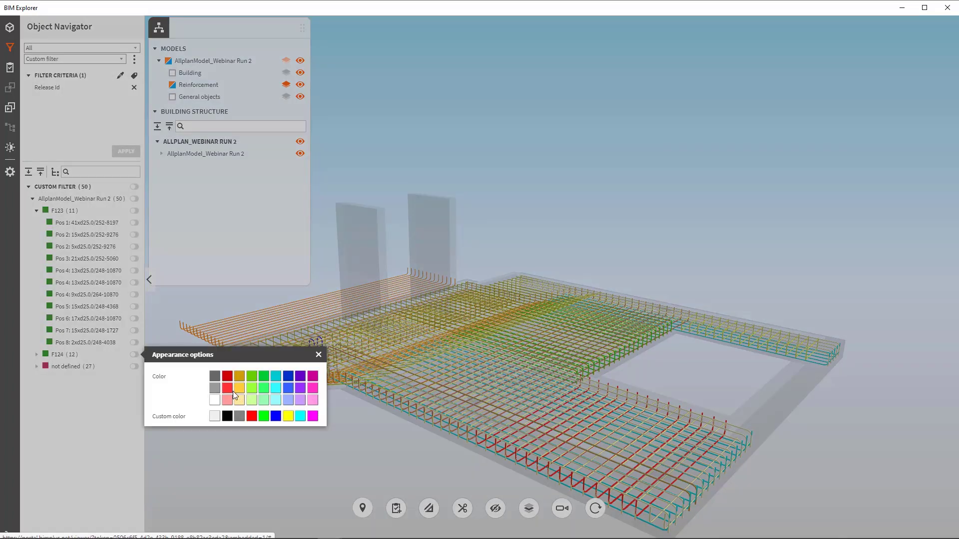
pyautogui.click(300, 389)
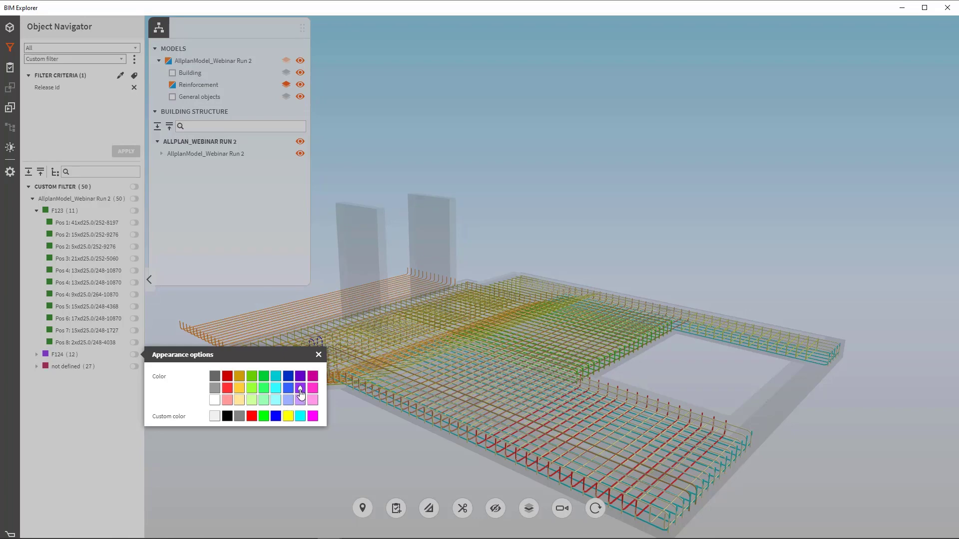
pyautogui.click(319, 355)
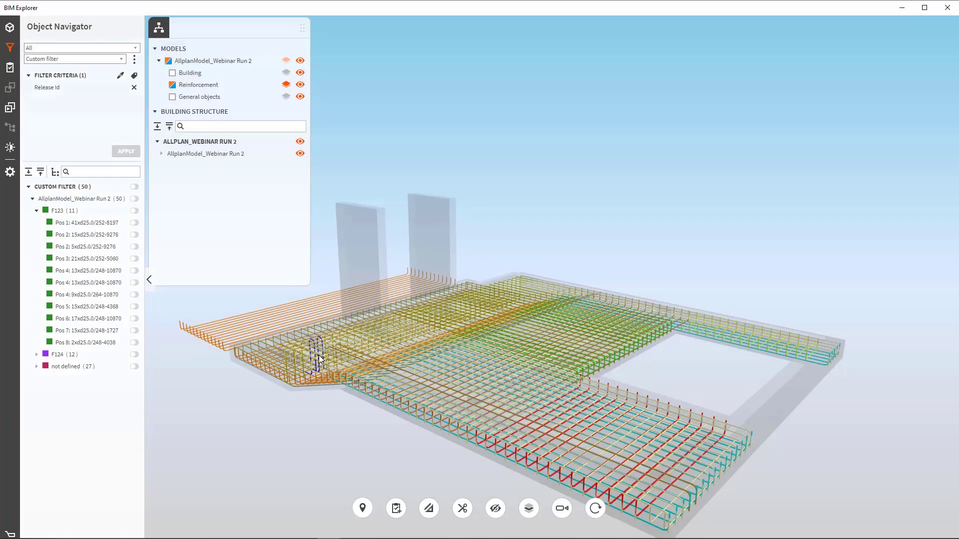
pyautogui.click(134, 355)
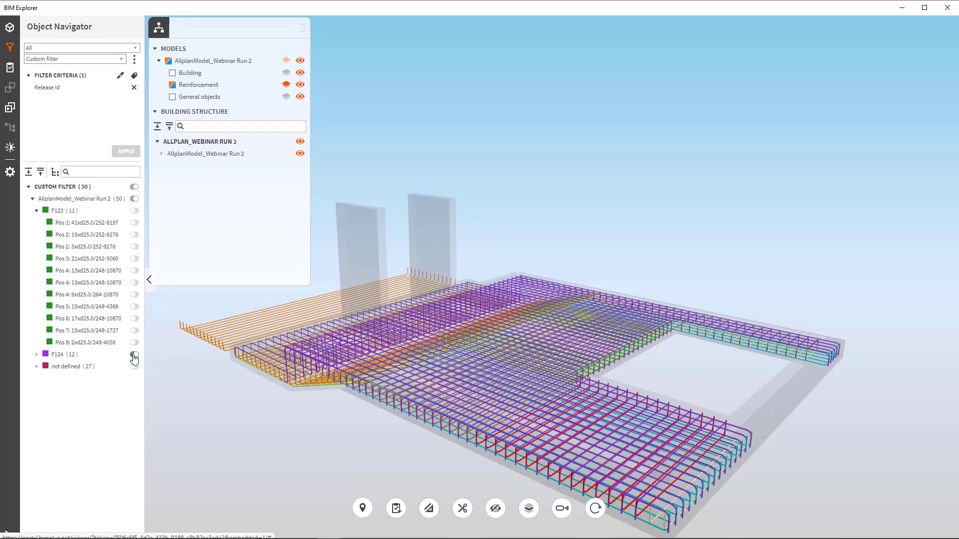
pyautogui.click(134, 211)
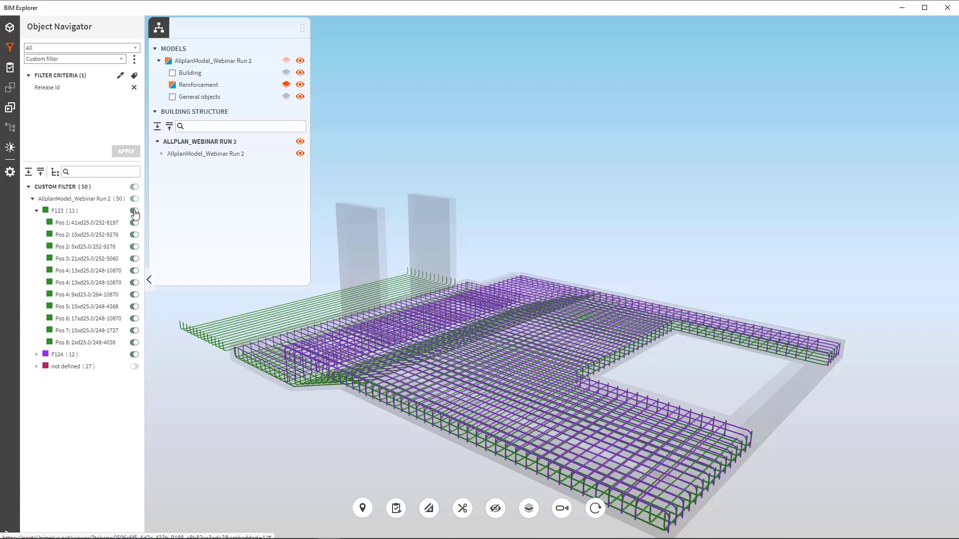
# - Examine individual bar positions in releases F123 and F124, including Pos 8, 4, 12 and 15, and highlight each whole release in the model
pyautogui.click(97, 344)
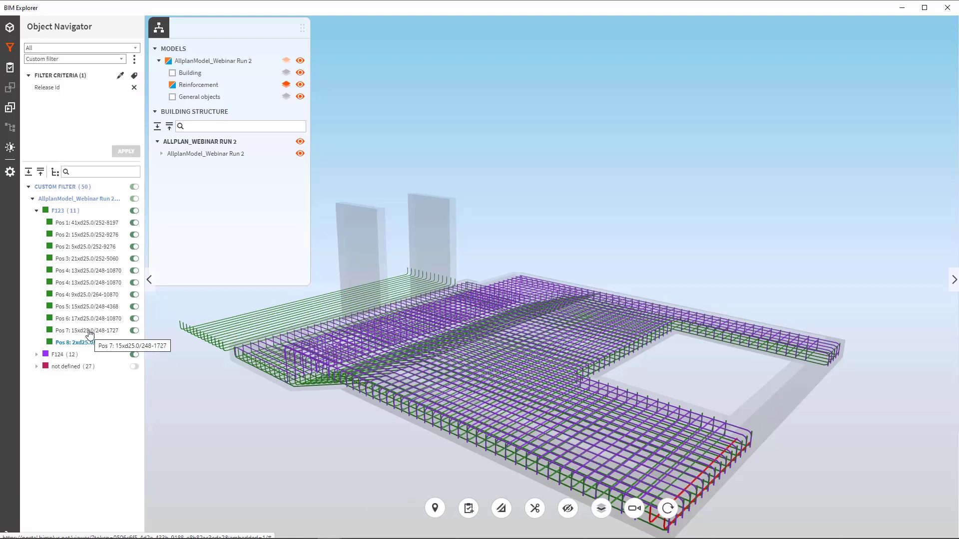
pyautogui.click(89, 332)
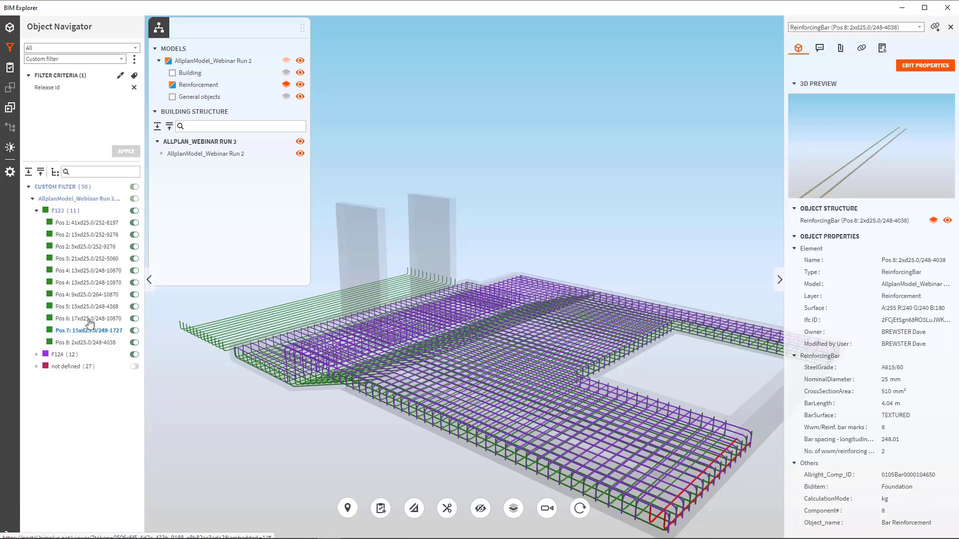
pyautogui.click(86, 285)
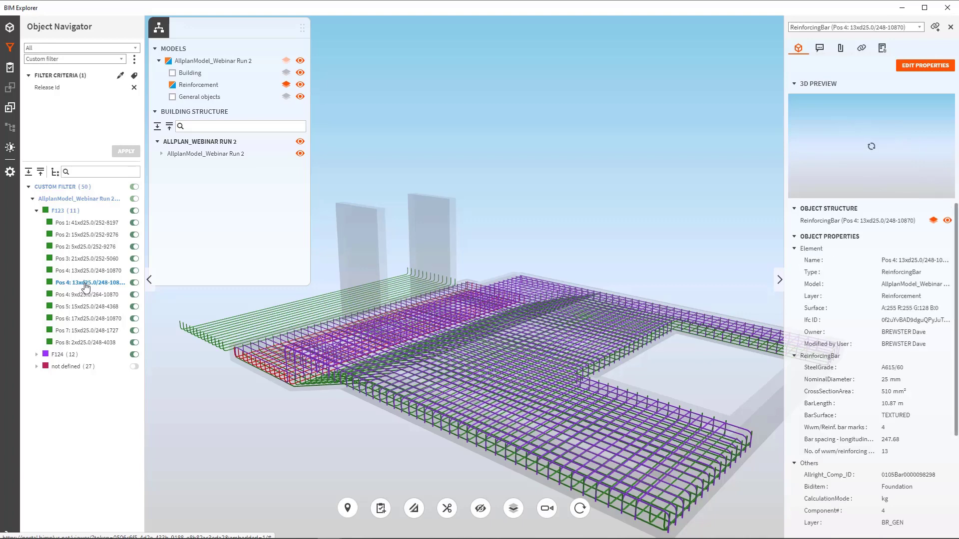
pyautogui.click(37, 355)
pyautogui.click(80, 391)
pyautogui.click(82, 415)
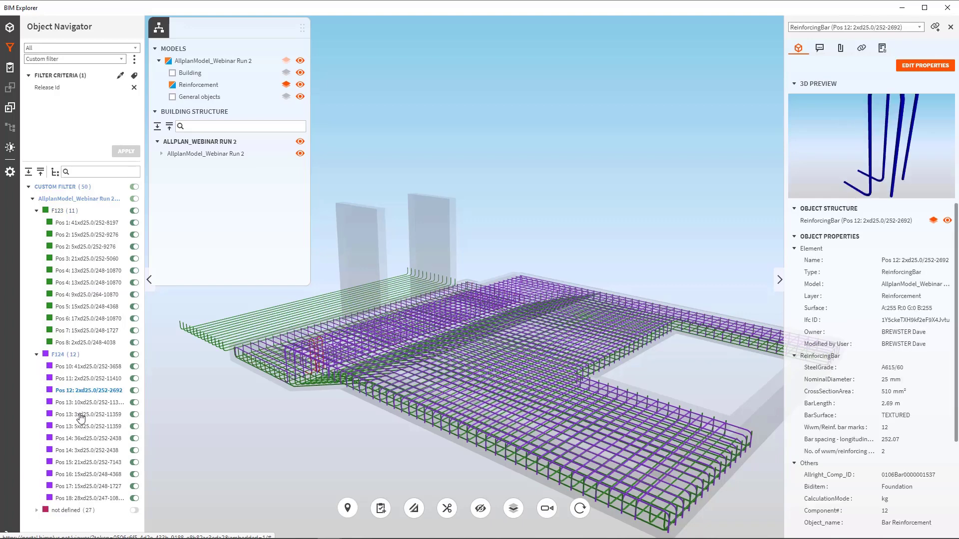
pyautogui.click(88, 463)
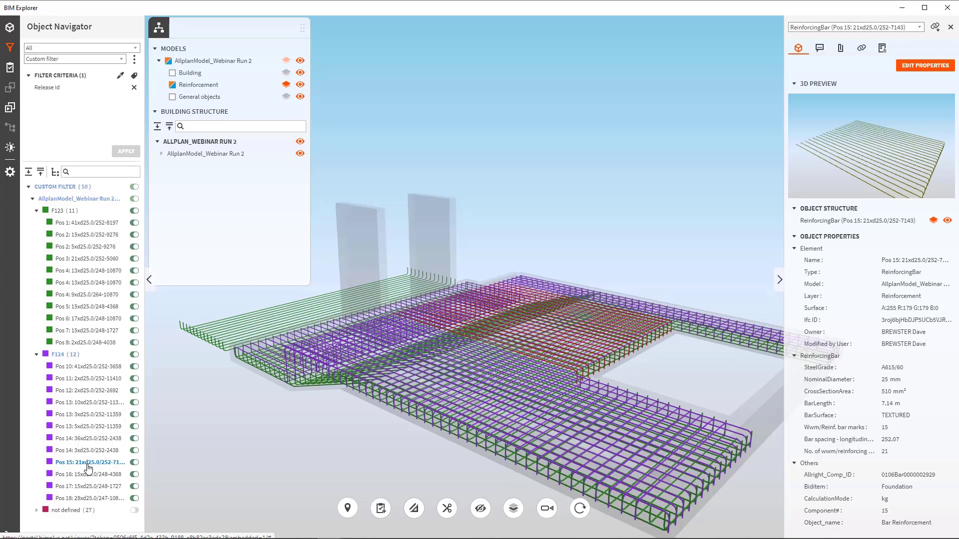
pyautogui.click(59, 355)
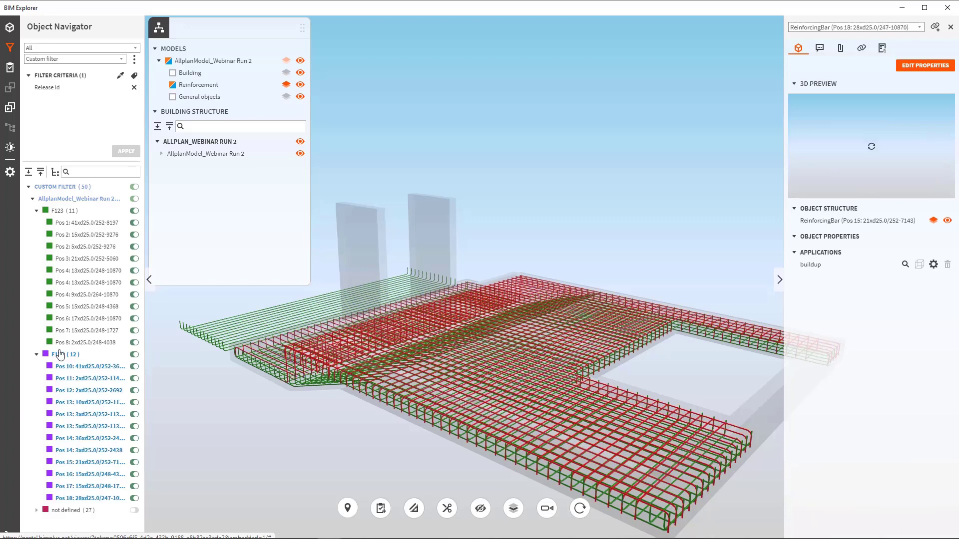
pyautogui.click(61, 212)
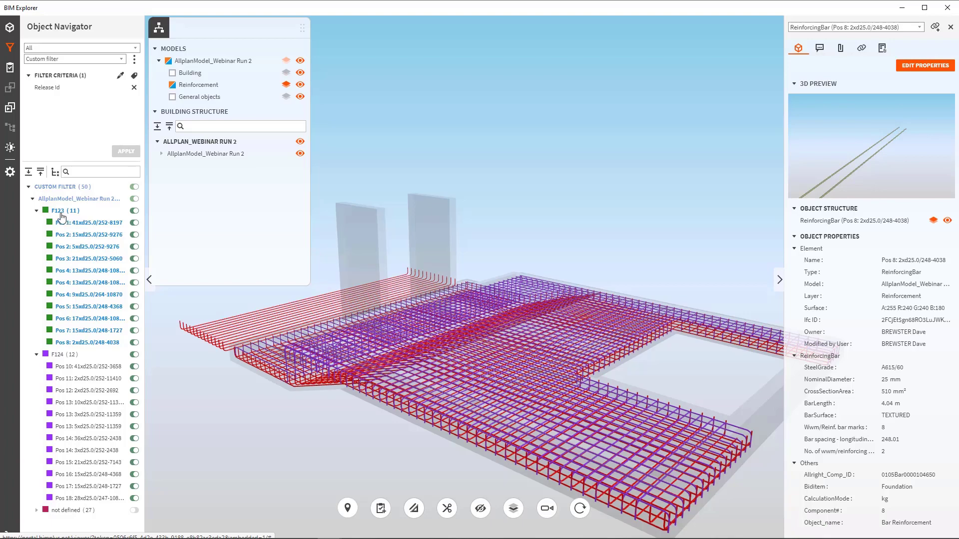
# - Close the BIM Explorer, return to Allplan, and review the AutoCAD export settings without exporting
pyautogui.click(953, 14)
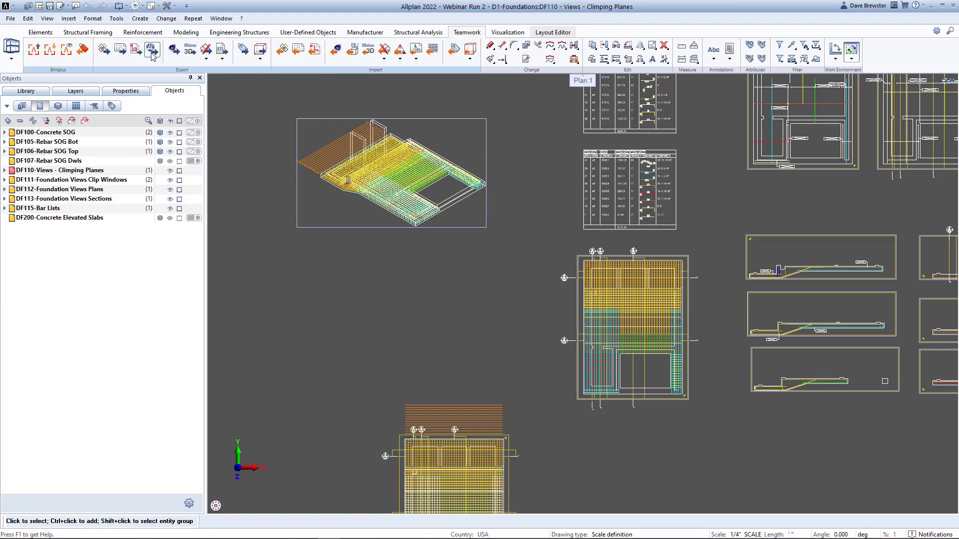
pyautogui.click(120, 48)
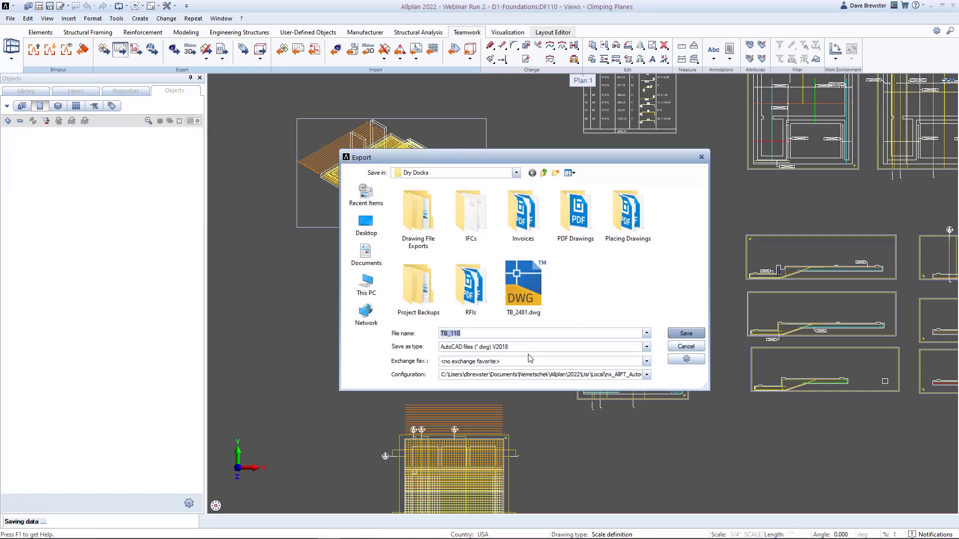
pyautogui.click(682, 347)
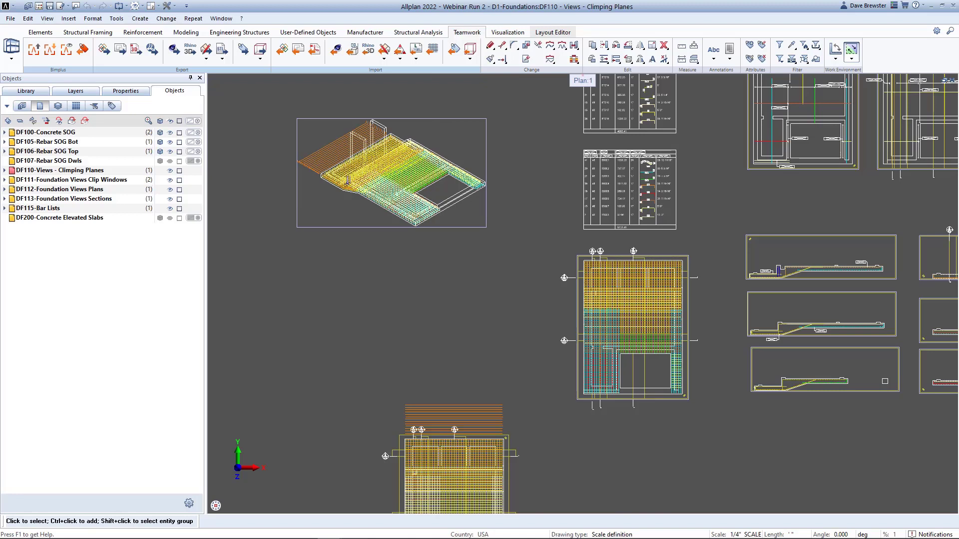
# - Replace the enlarged plan viewport with the enlarged southwest isometric view of the foundation
pyautogui.doubleClick(581, 82)
pyautogui.doubleClick(413, 80)
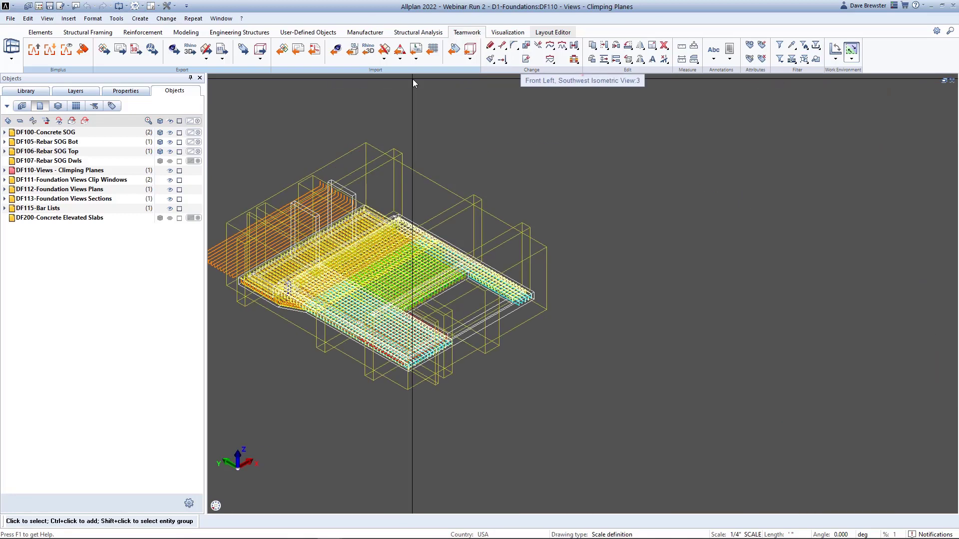
# - Display the southwest isometric view of the foundation in the Animation view type
pyautogui.moveTo(648, 334); pyautogui.dragTo(804, 343, button='middle')
pyautogui.scroll(1, 798, 352)
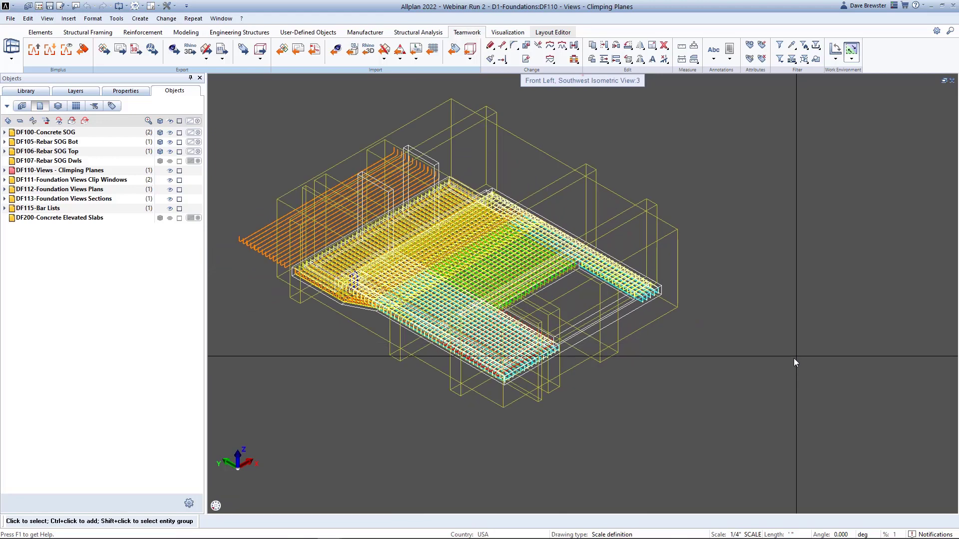
pyautogui.click(951, 506)
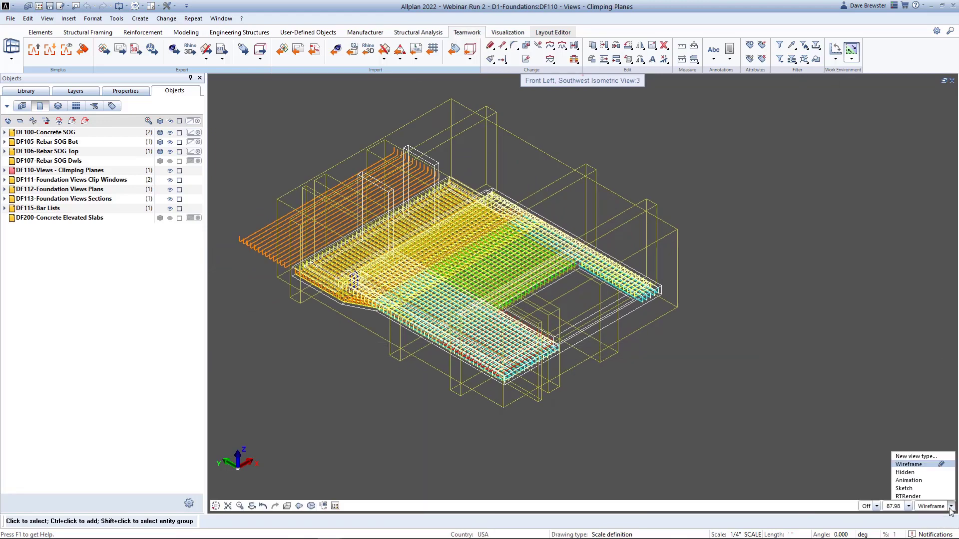
pyautogui.click(908, 480)
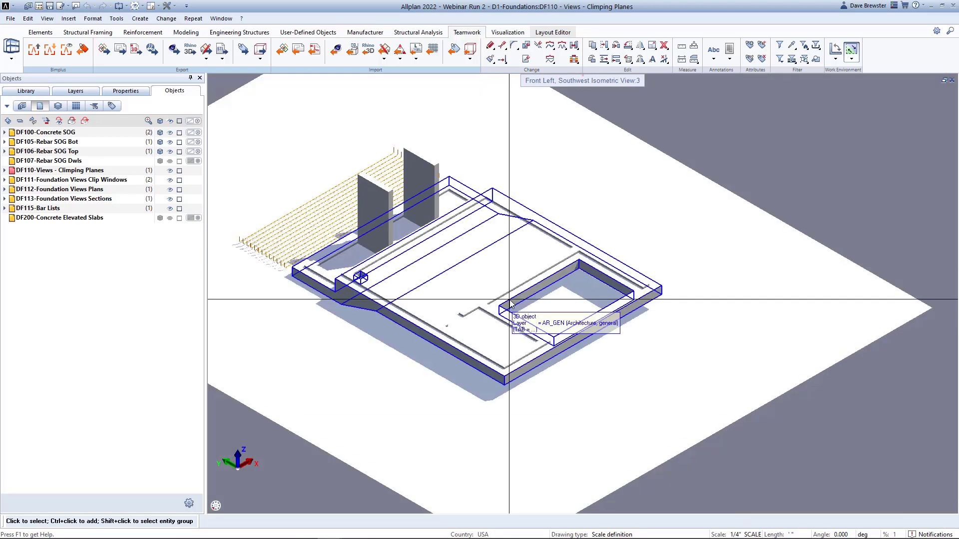
# - Hide the DF100-Concrete SOG drawing file and examine the exposed reinforcement around the slab's depth transition
pyautogui.moveTo(510, 303); pyautogui.dragTo(589, 351, button='middle')
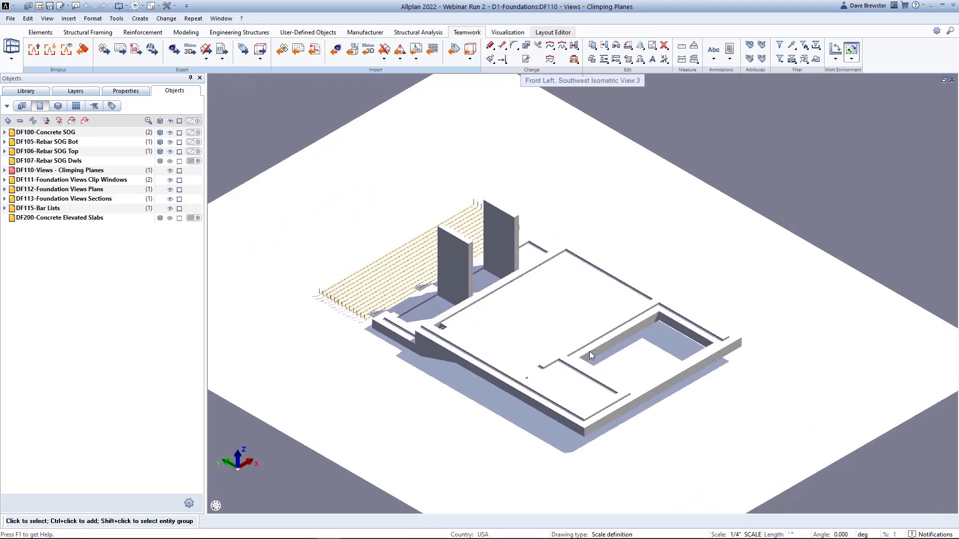
pyautogui.click(170, 133)
pyautogui.scroll(3, 551, 311)
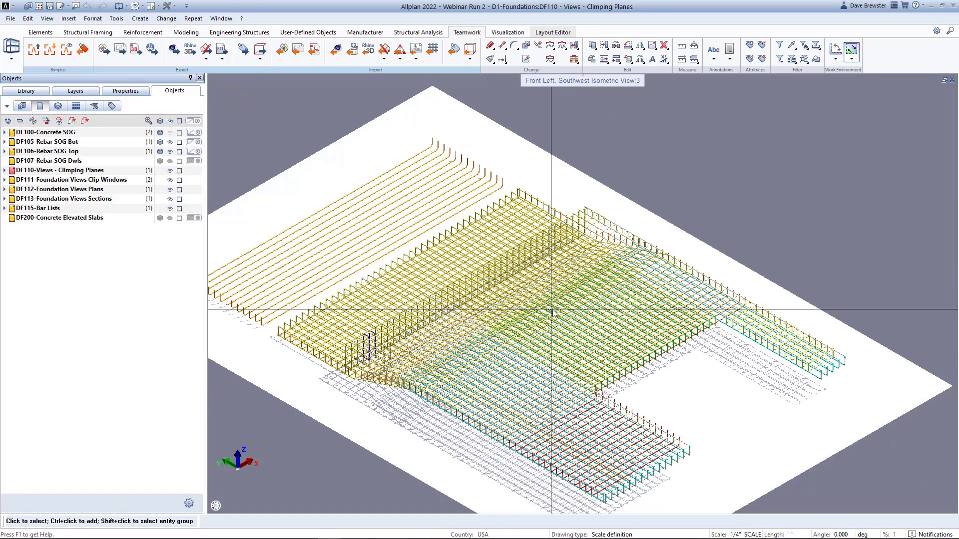
pyautogui.scroll(4, 552, 312)
pyautogui.scroll(-6, 553, 313)
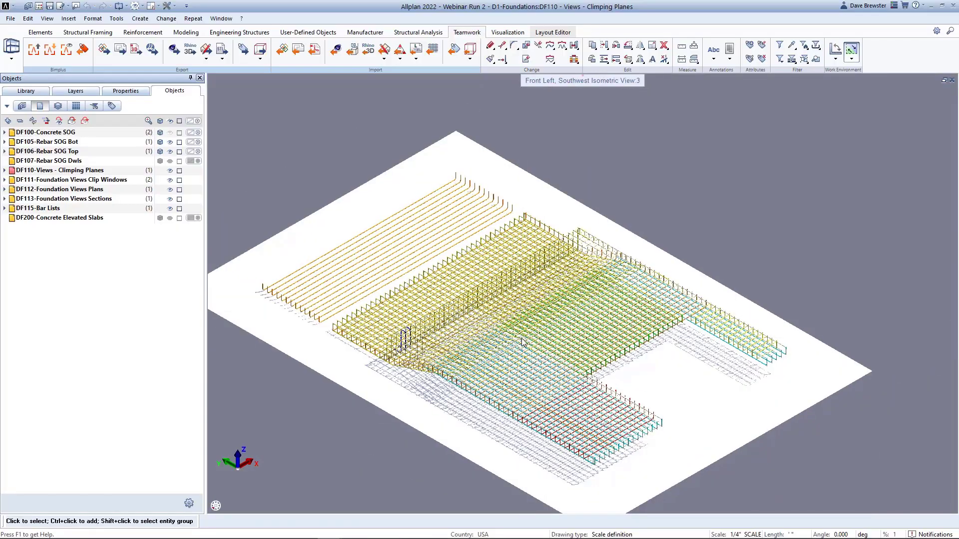
pyautogui.keyDown('shift'); pyautogui.moveTo(521, 339); pyautogui.dragTo(763, 299, button='middle'); pyautogui.keyUp('shift')
pyautogui.keyDown('shift'); pyautogui.moveTo(535, 333); pyautogui.dragTo(568, 332, button='middle'); pyautogui.keyUp('shift')
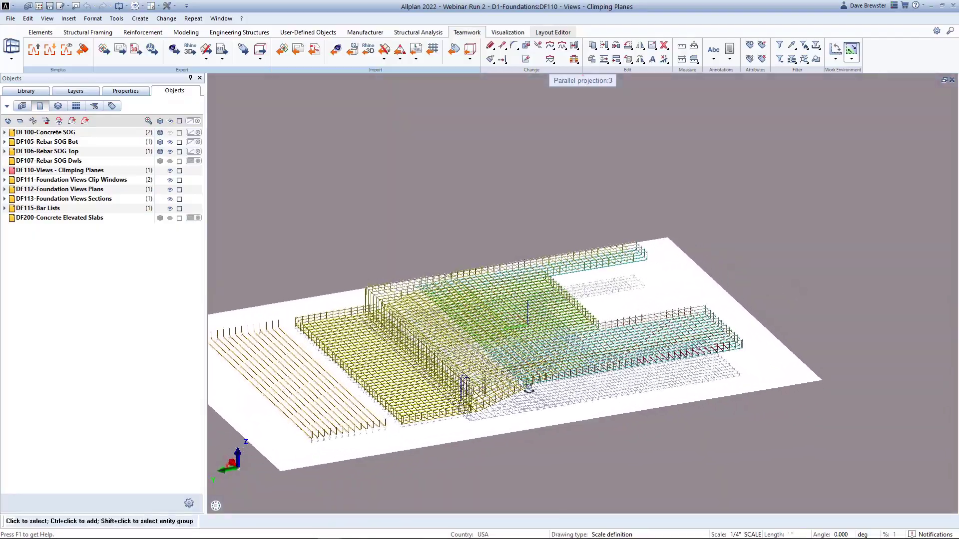
pyautogui.scroll(8, 549, 360)
pyautogui.scroll(3, 522, 384)
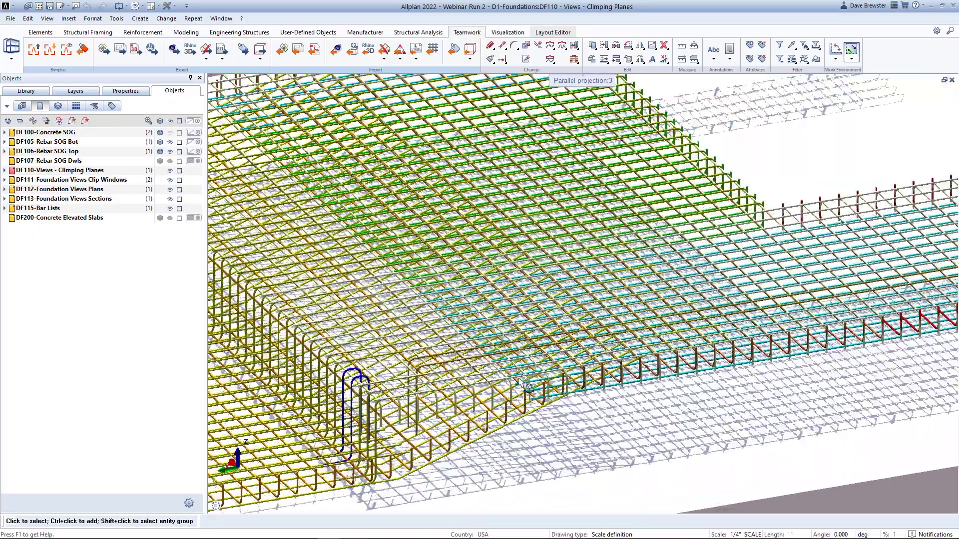
pyautogui.keyDown('shift'); pyautogui.moveTo(522, 384); pyautogui.dragTo(417, 462, button='middle'); pyautogui.keyUp('shift')
# - Switch the model view to perspective and inspect the reinforcement up close, including the blue hooked bars at the slab's depth transition
pyautogui.click(299, 508)
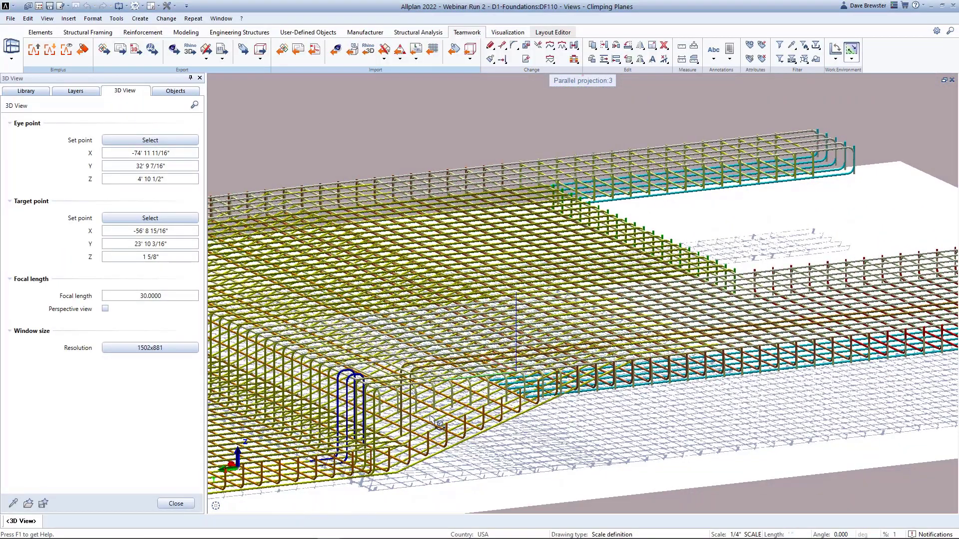
pyautogui.click(176, 503)
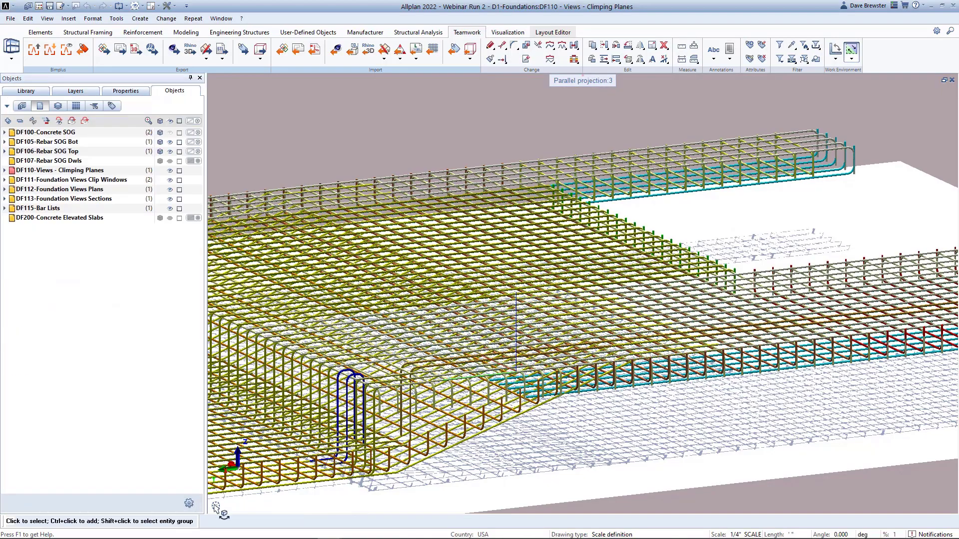
pyautogui.moveTo(259, 512)
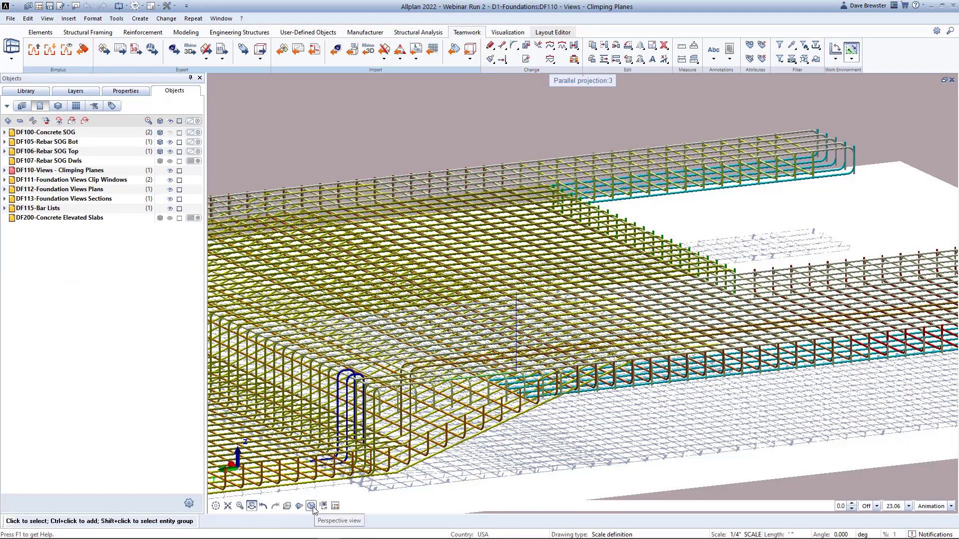
pyautogui.click(313, 507)
pyautogui.moveTo(506, 415); pyautogui.dragTo(553, 324)
pyautogui.scroll(4, 500, 400)
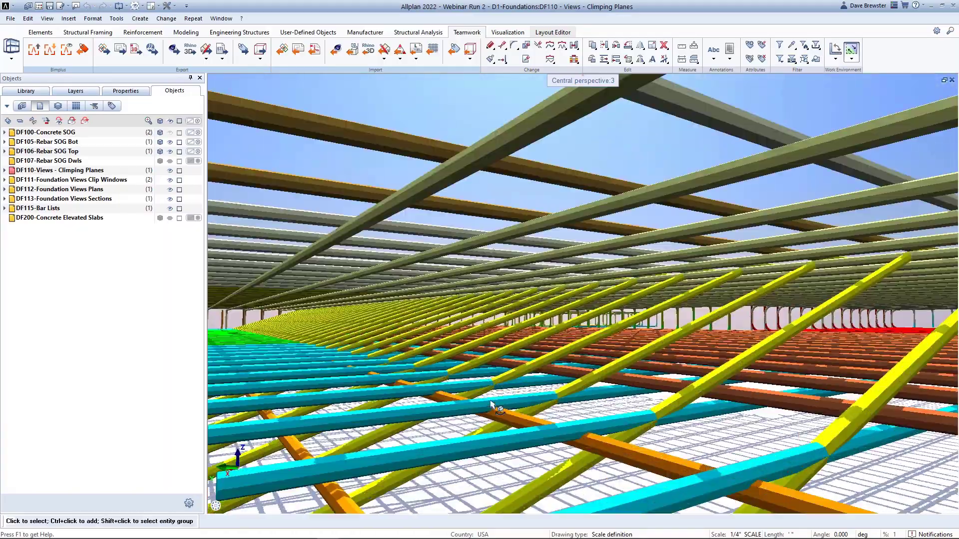
pyautogui.scroll(-5, 491, 404)
pyautogui.moveTo(494, 415); pyautogui.dragTo(499, 409)
pyautogui.scroll(5, 574, 360)
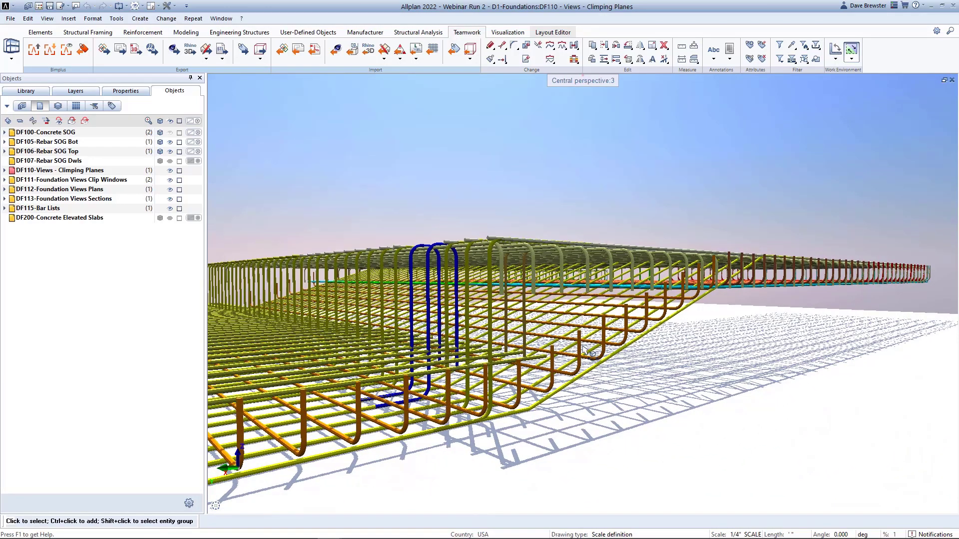
pyautogui.moveTo(335, 508)
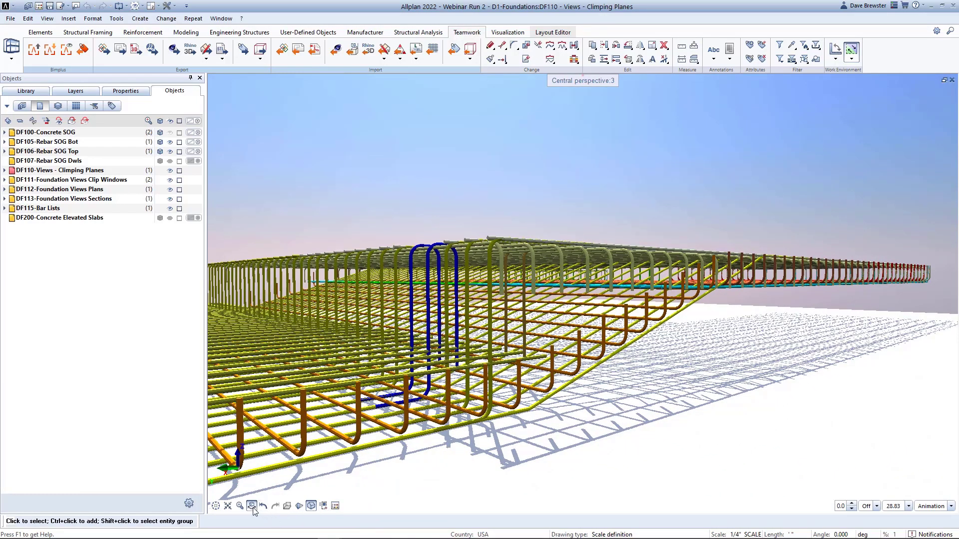